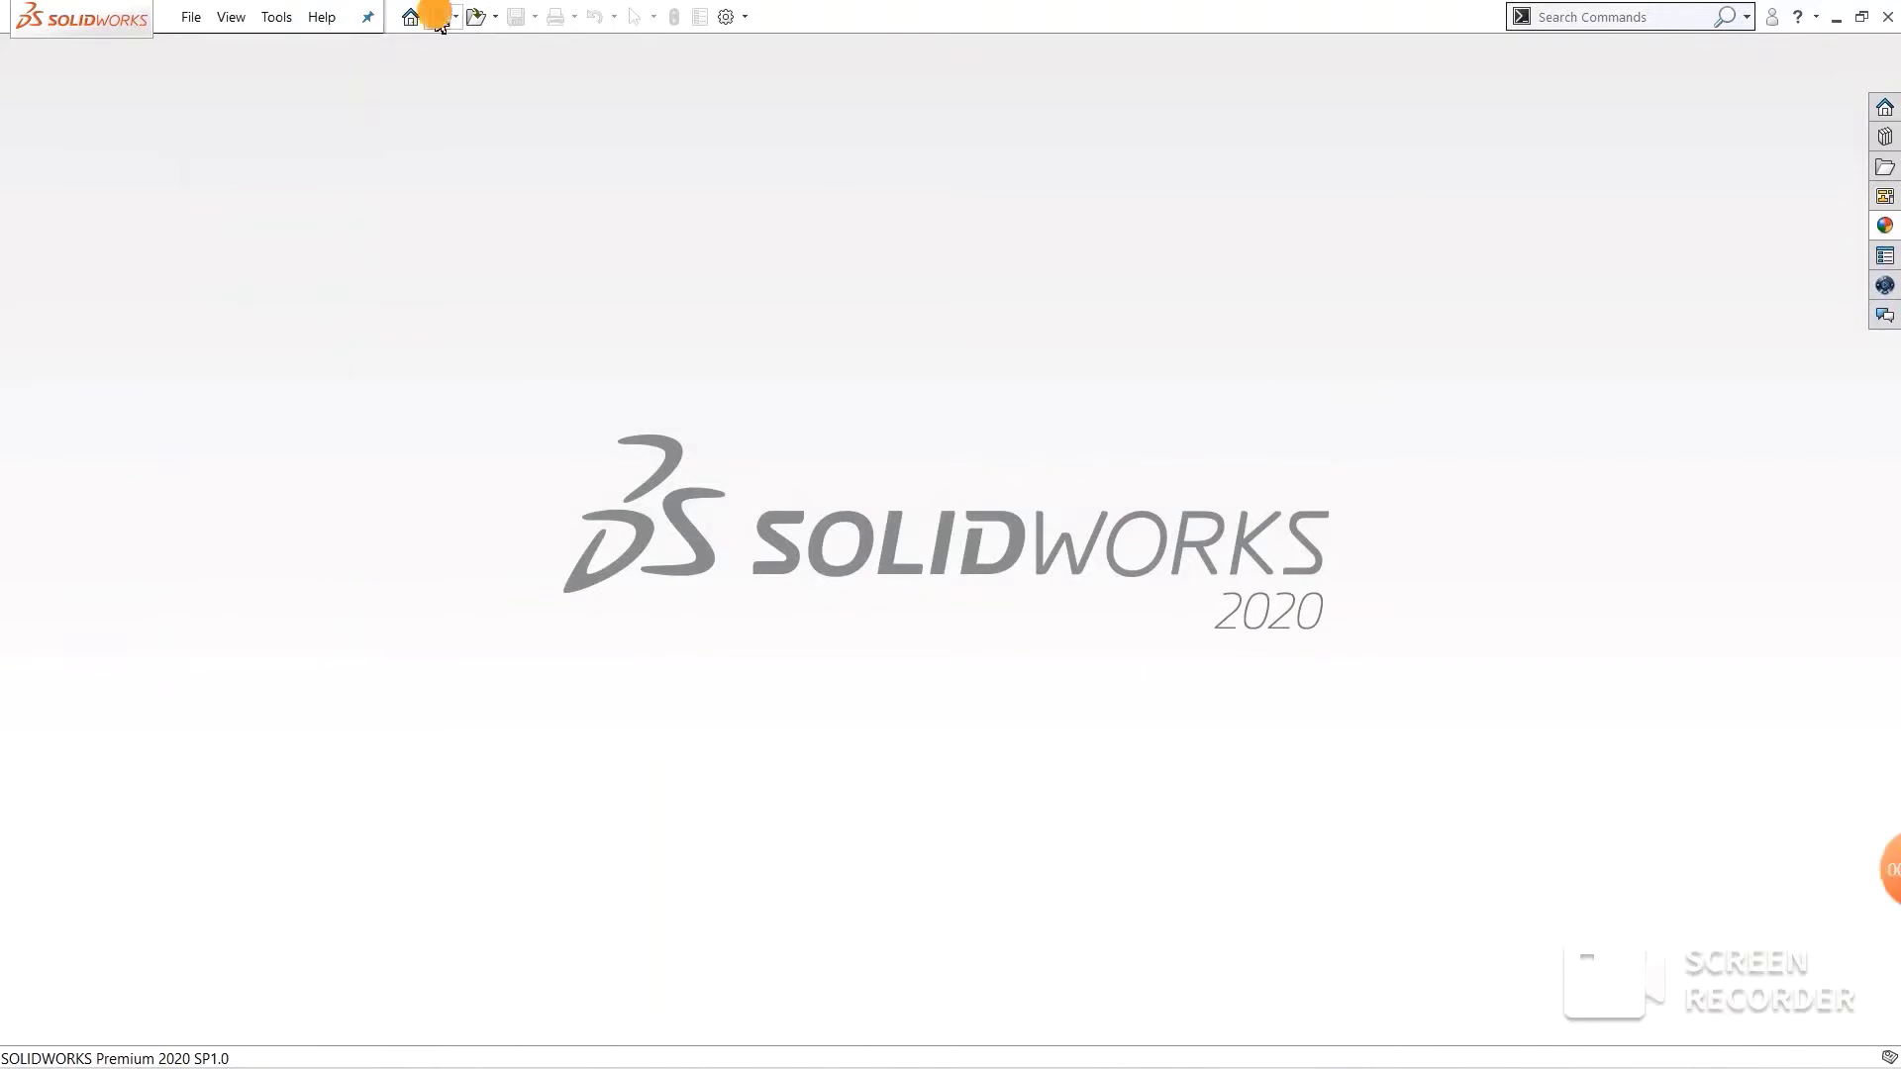
- Create a new blank part document, Part2
left_click(436, 17)
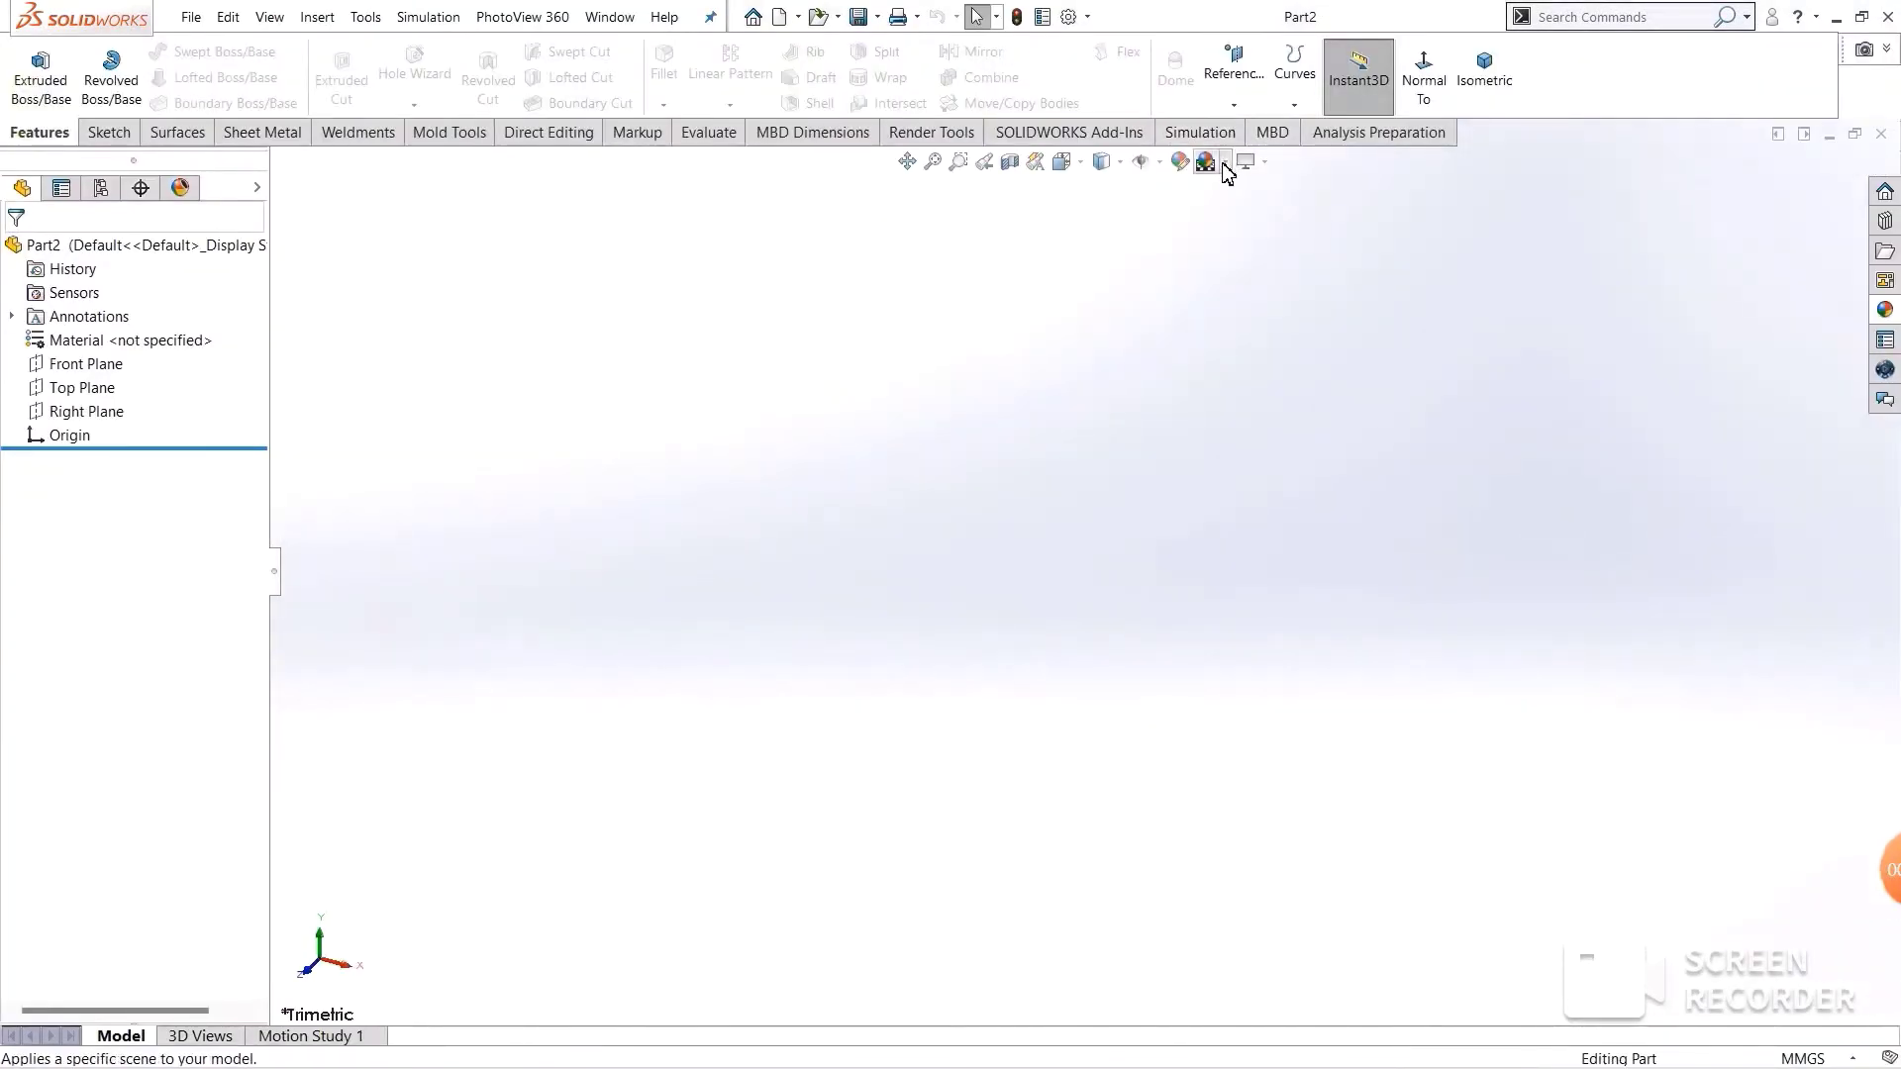
left_click(1206, 161)
- Apply the Plain White scene and raise the document's wireframe image quality toward High
left_click(1224, 214)
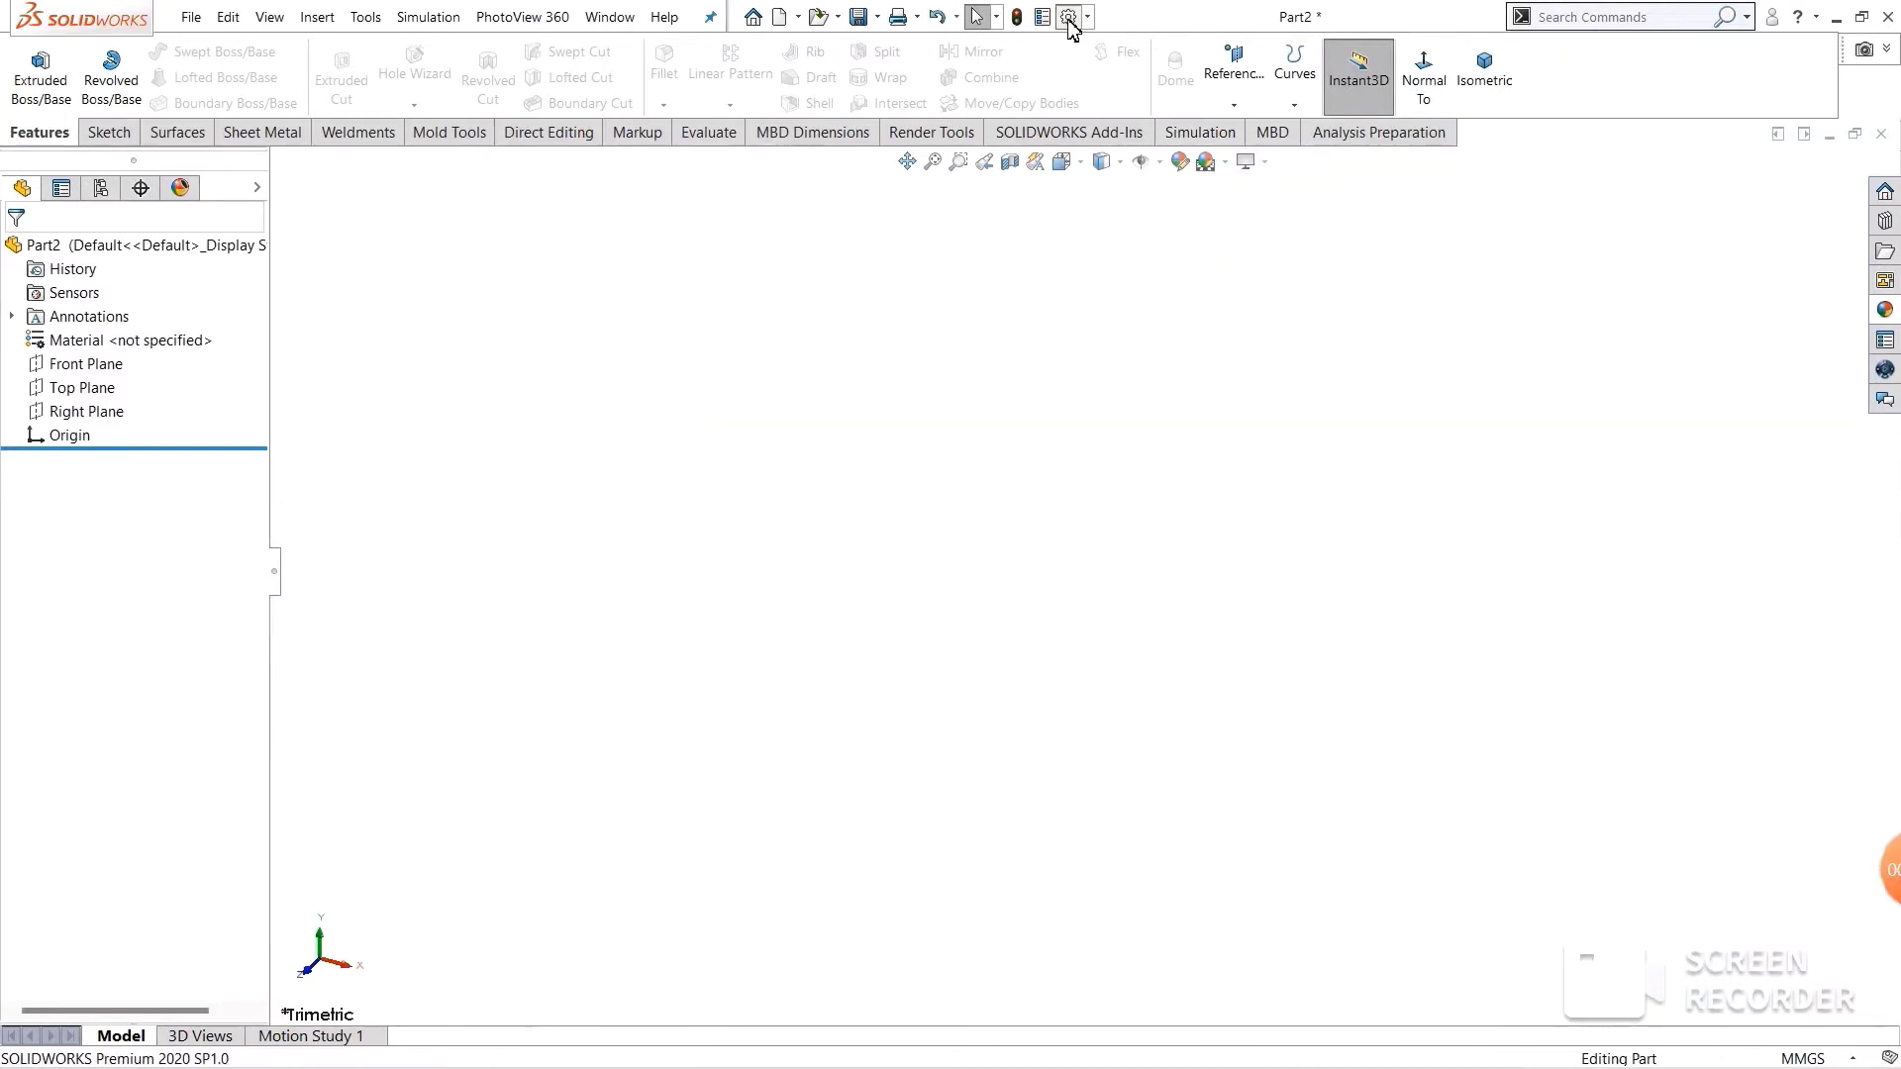
left_click(1068, 18)
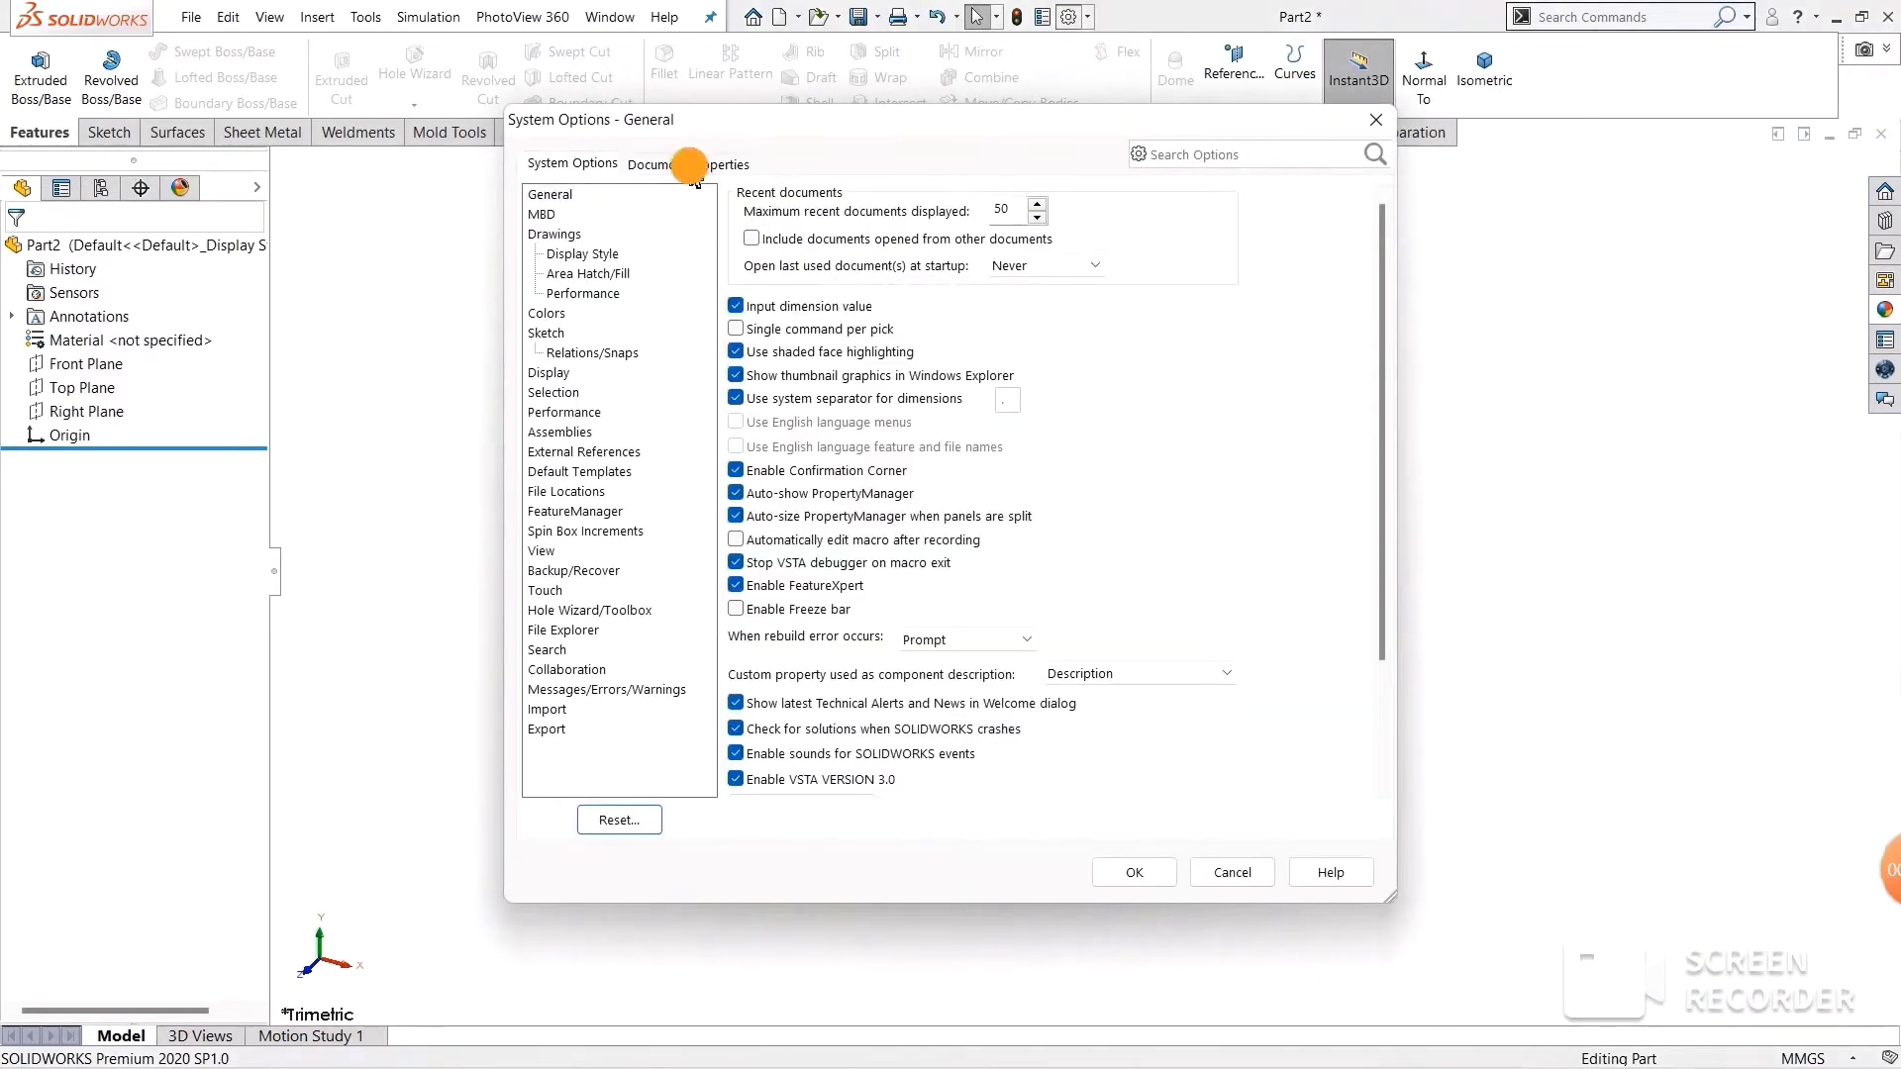
left_click(690, 165)
left_click(576, 412)
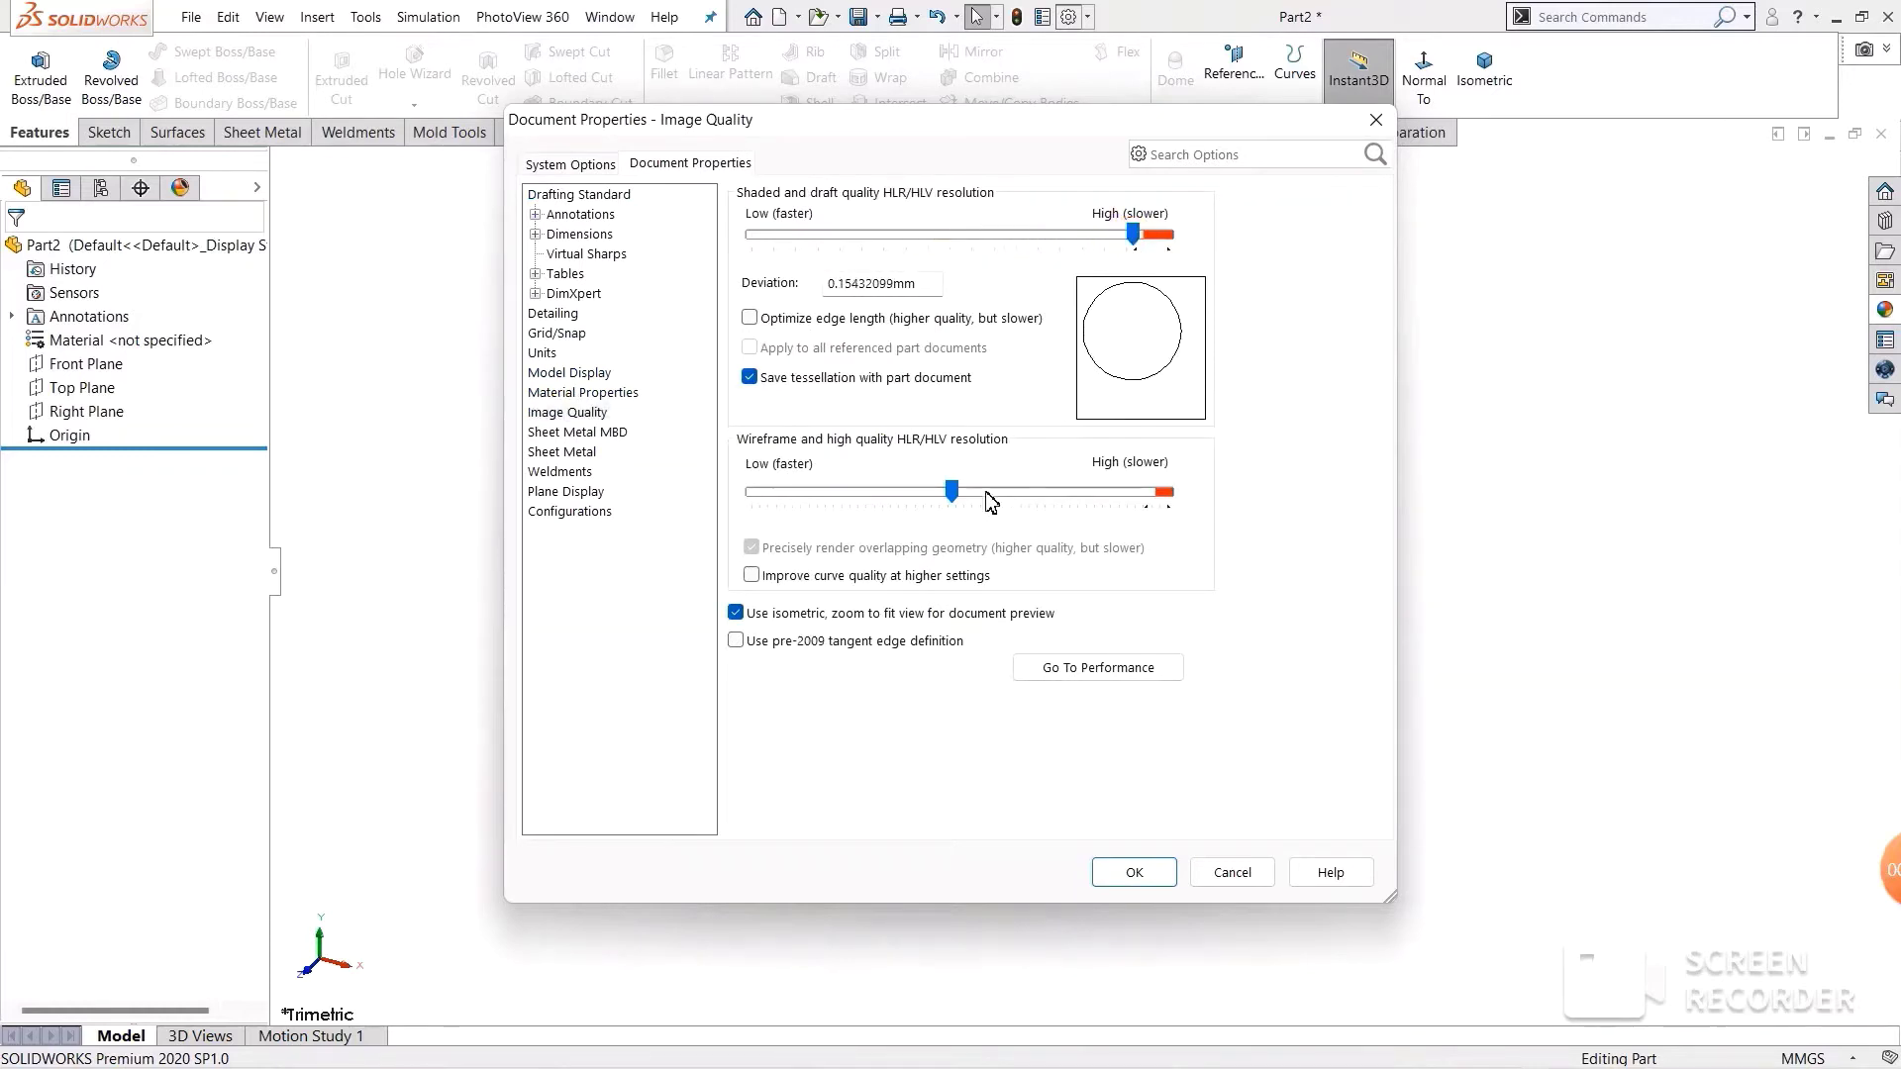
left_click_drag(1007, 491, 1132, 489)
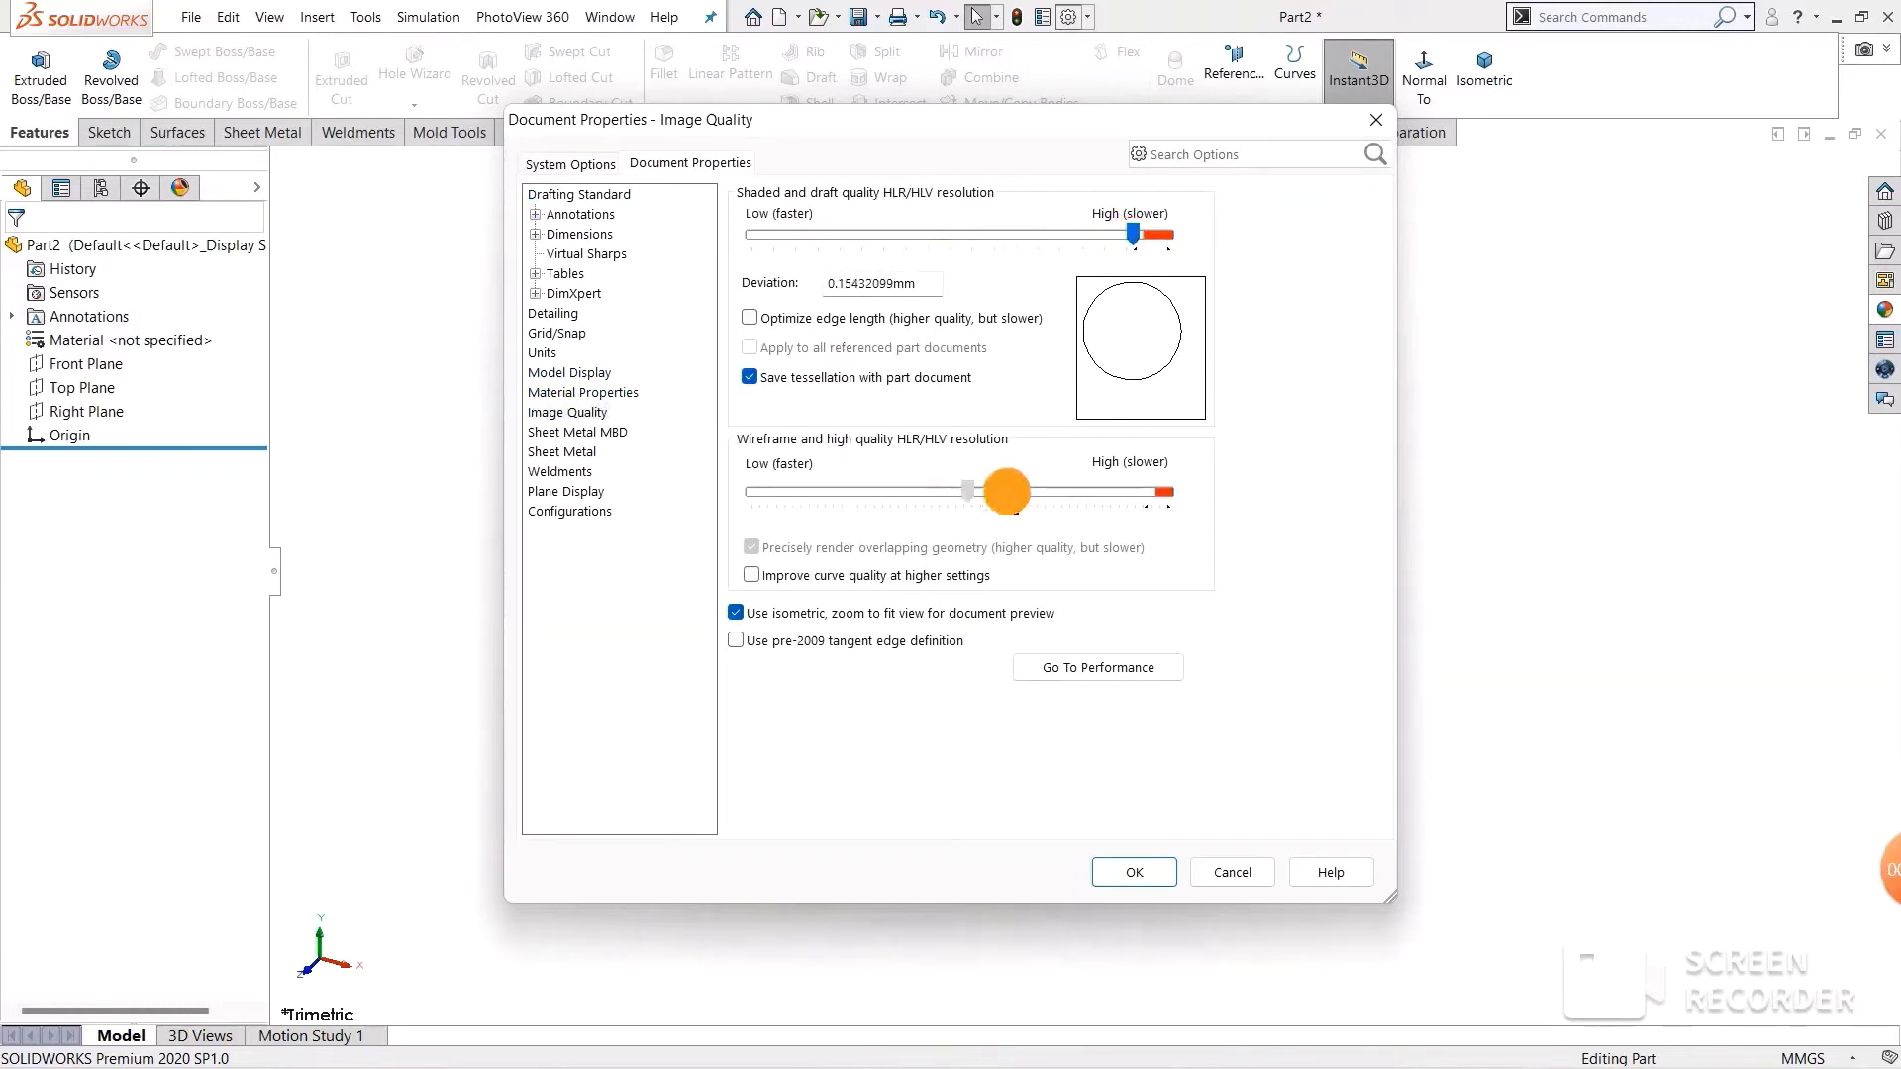
left_click(1134, 868)
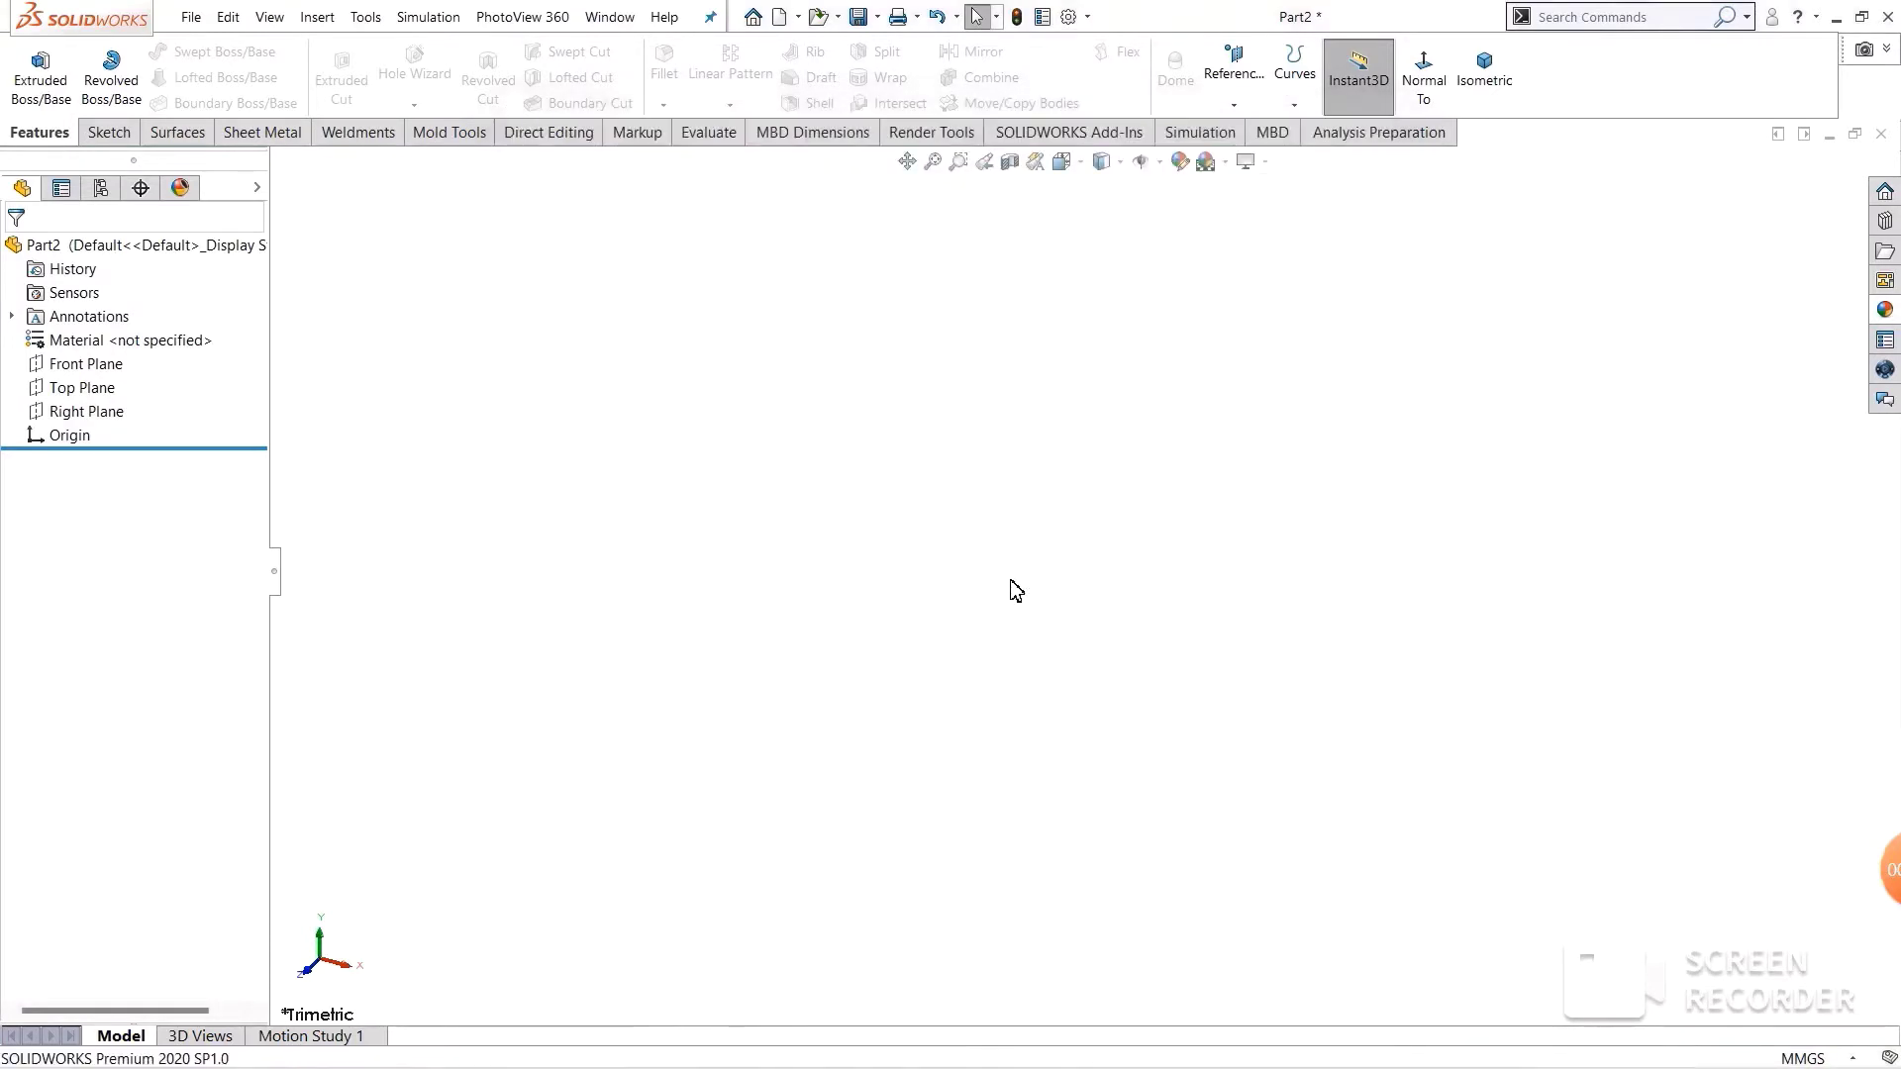
- Sketch a center rectangle at the origin on the Front Plane
left_click(39, 368)
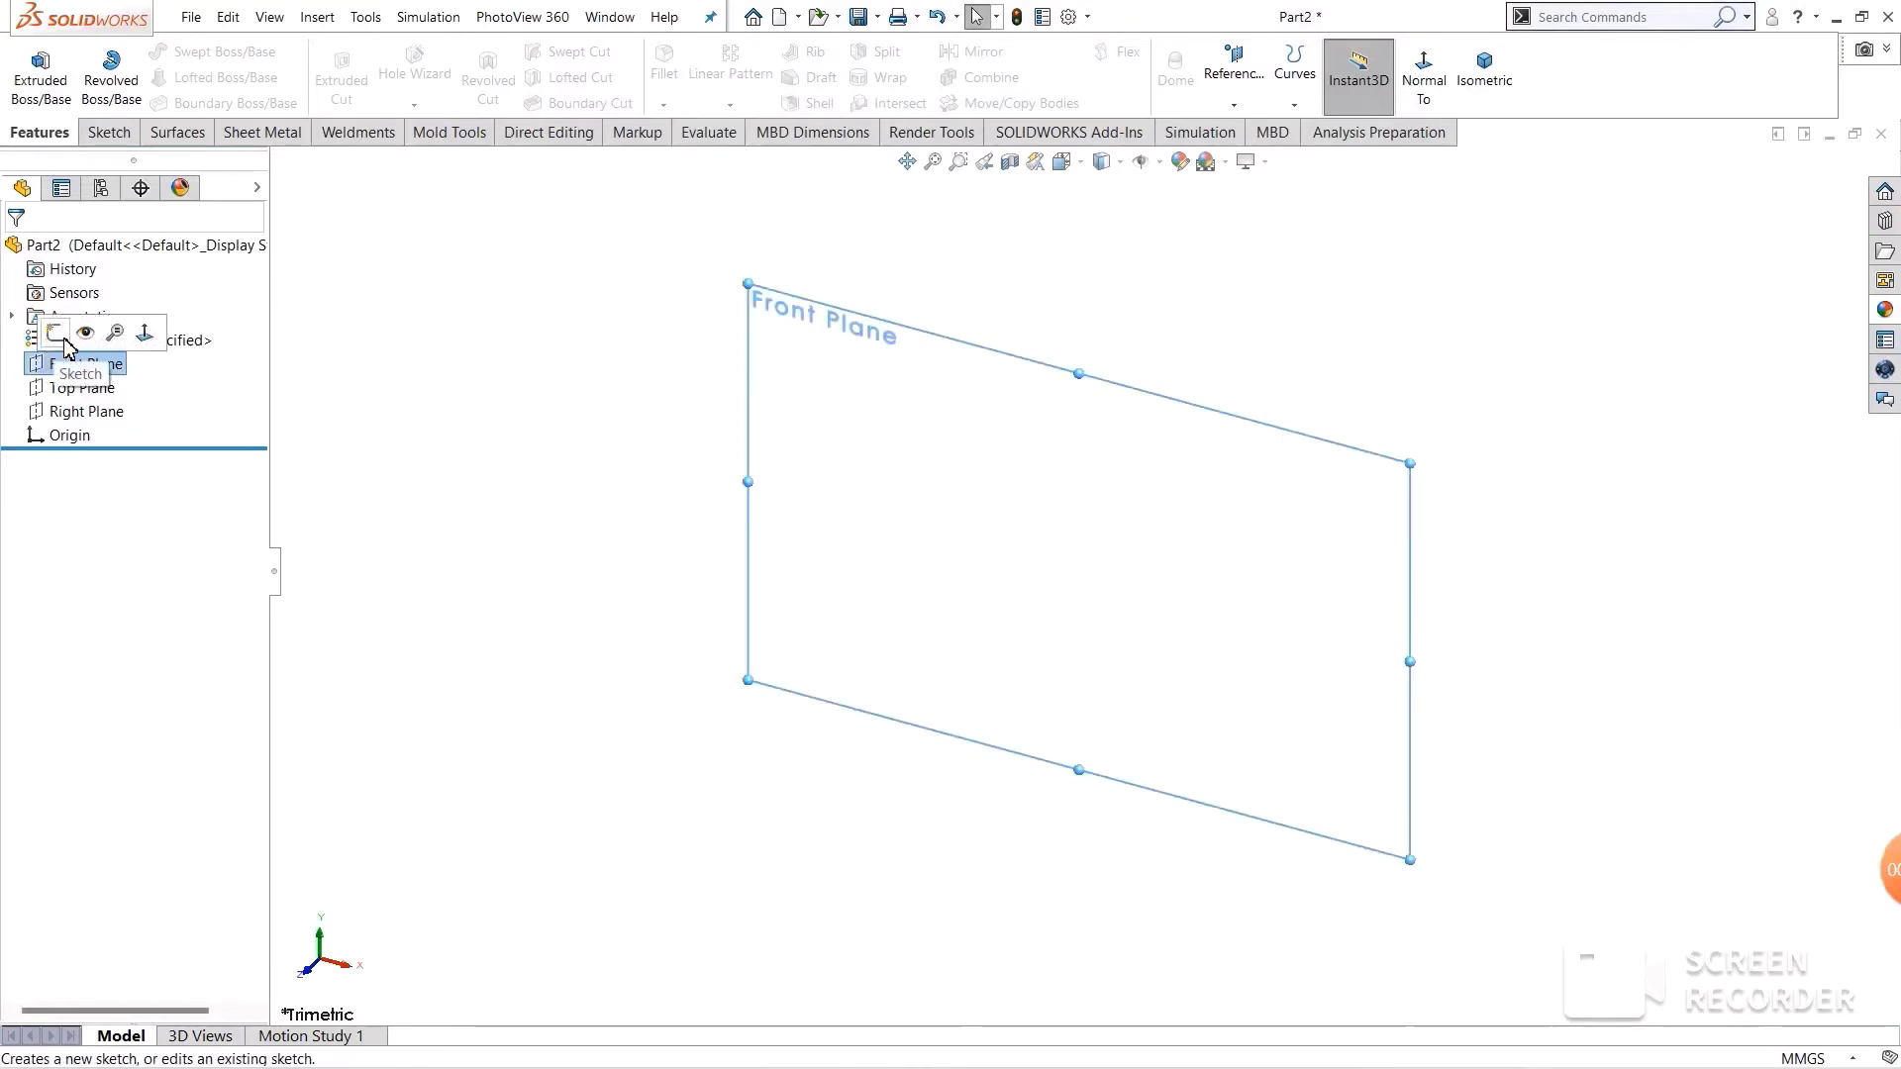
left_click(58, 333)
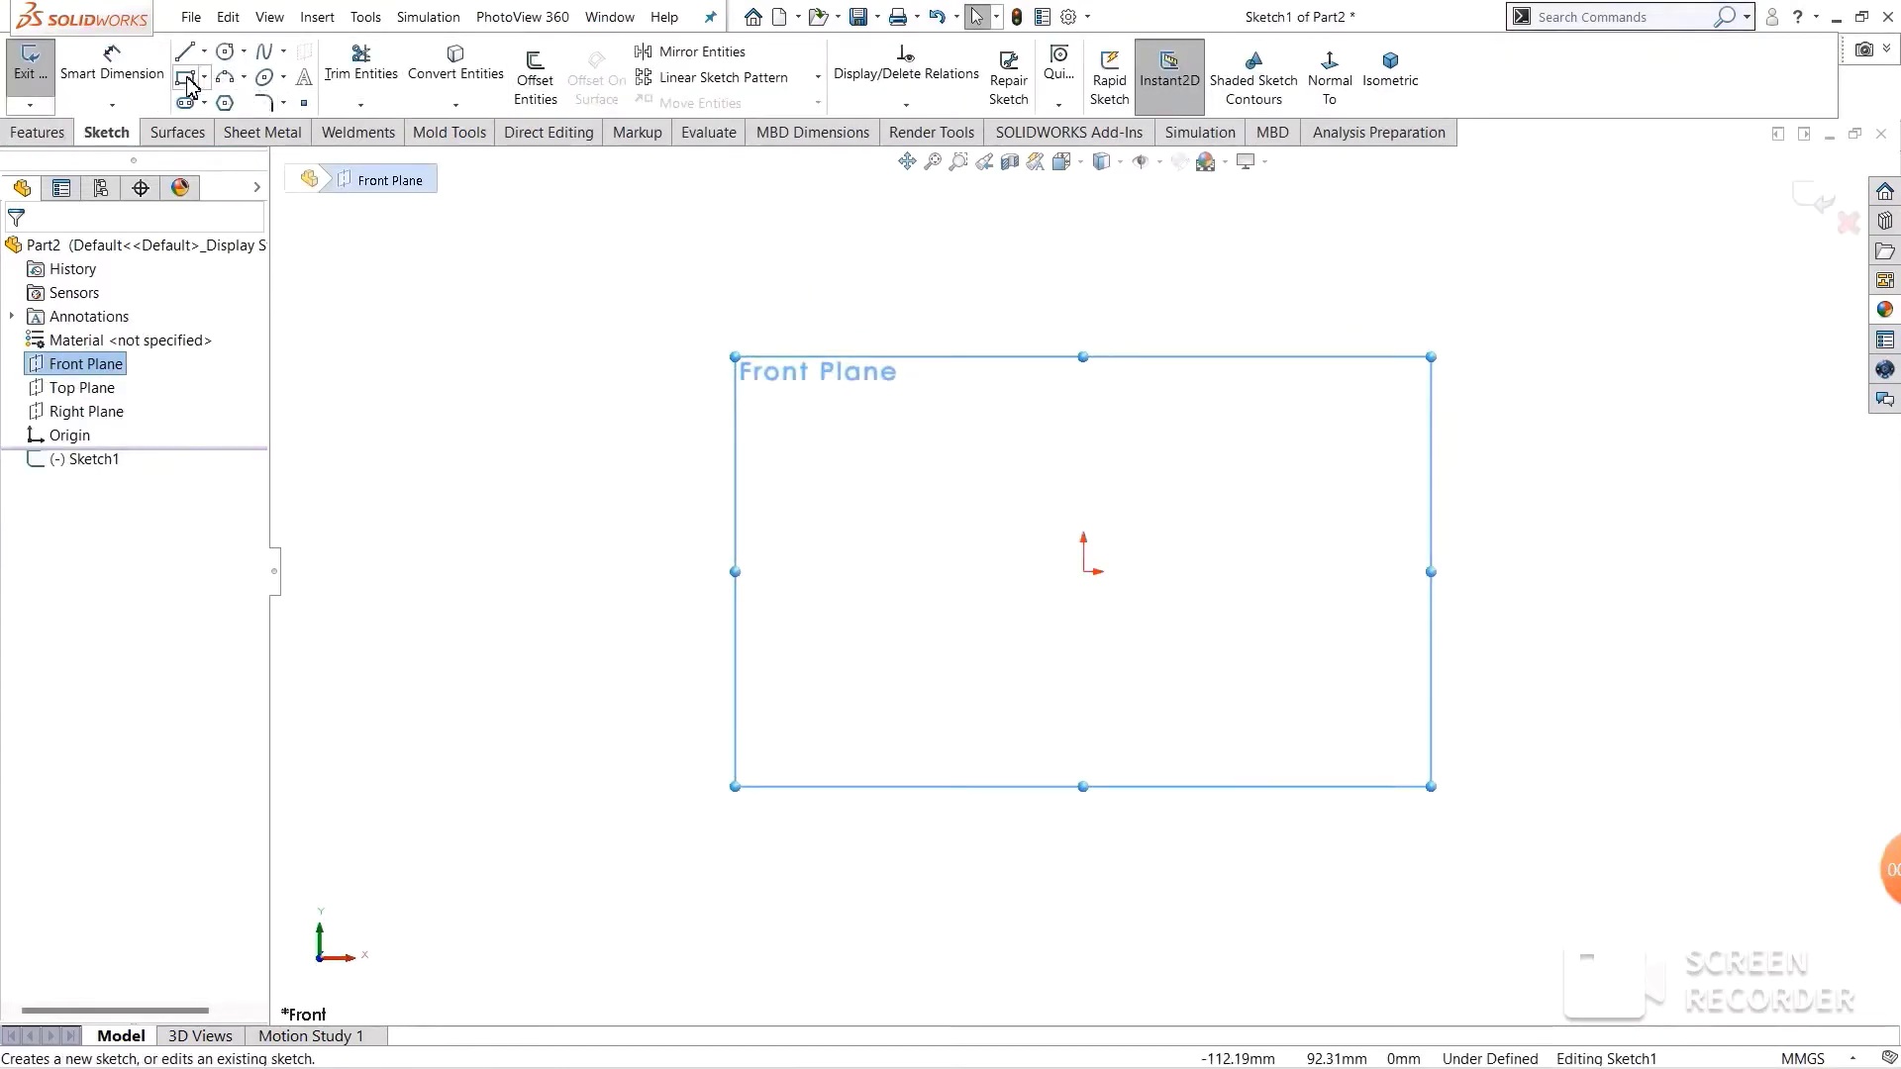
left_click(186, 78)
left_click(202, 77)
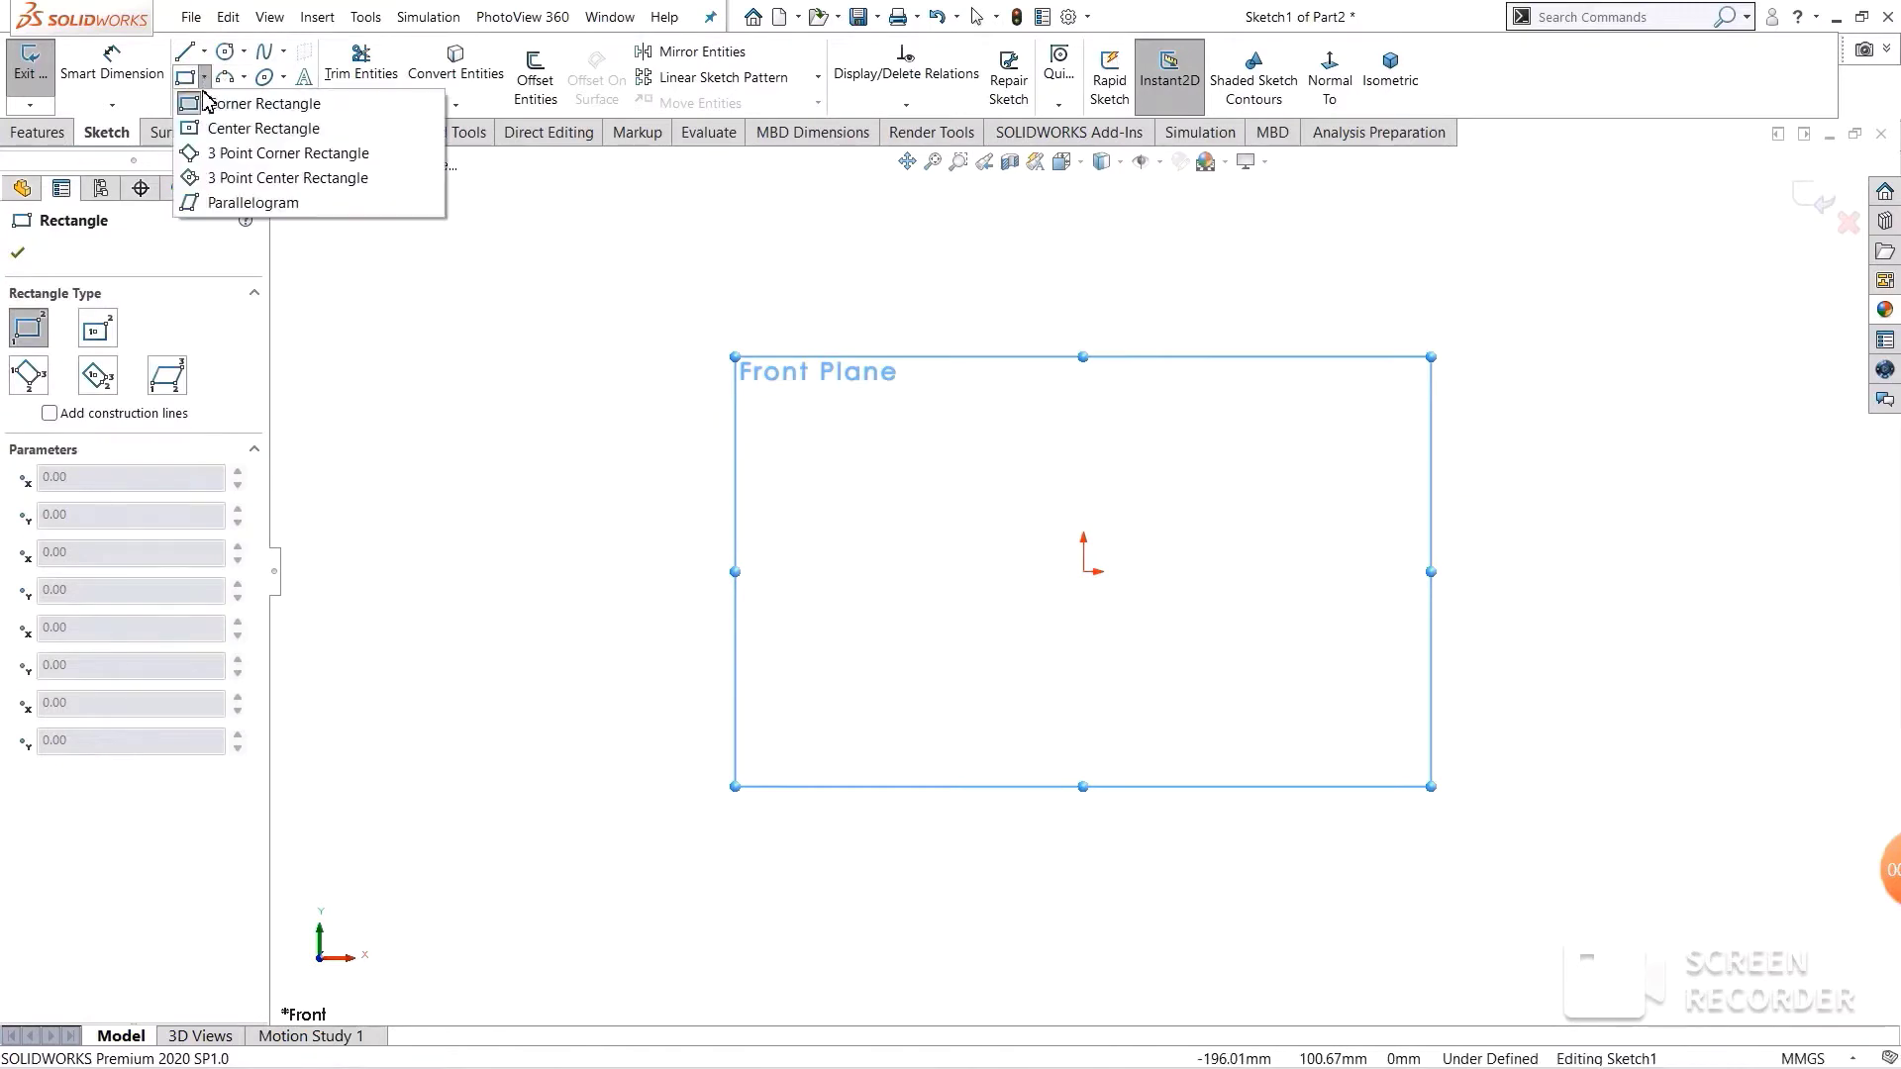
left_click(198, 129)
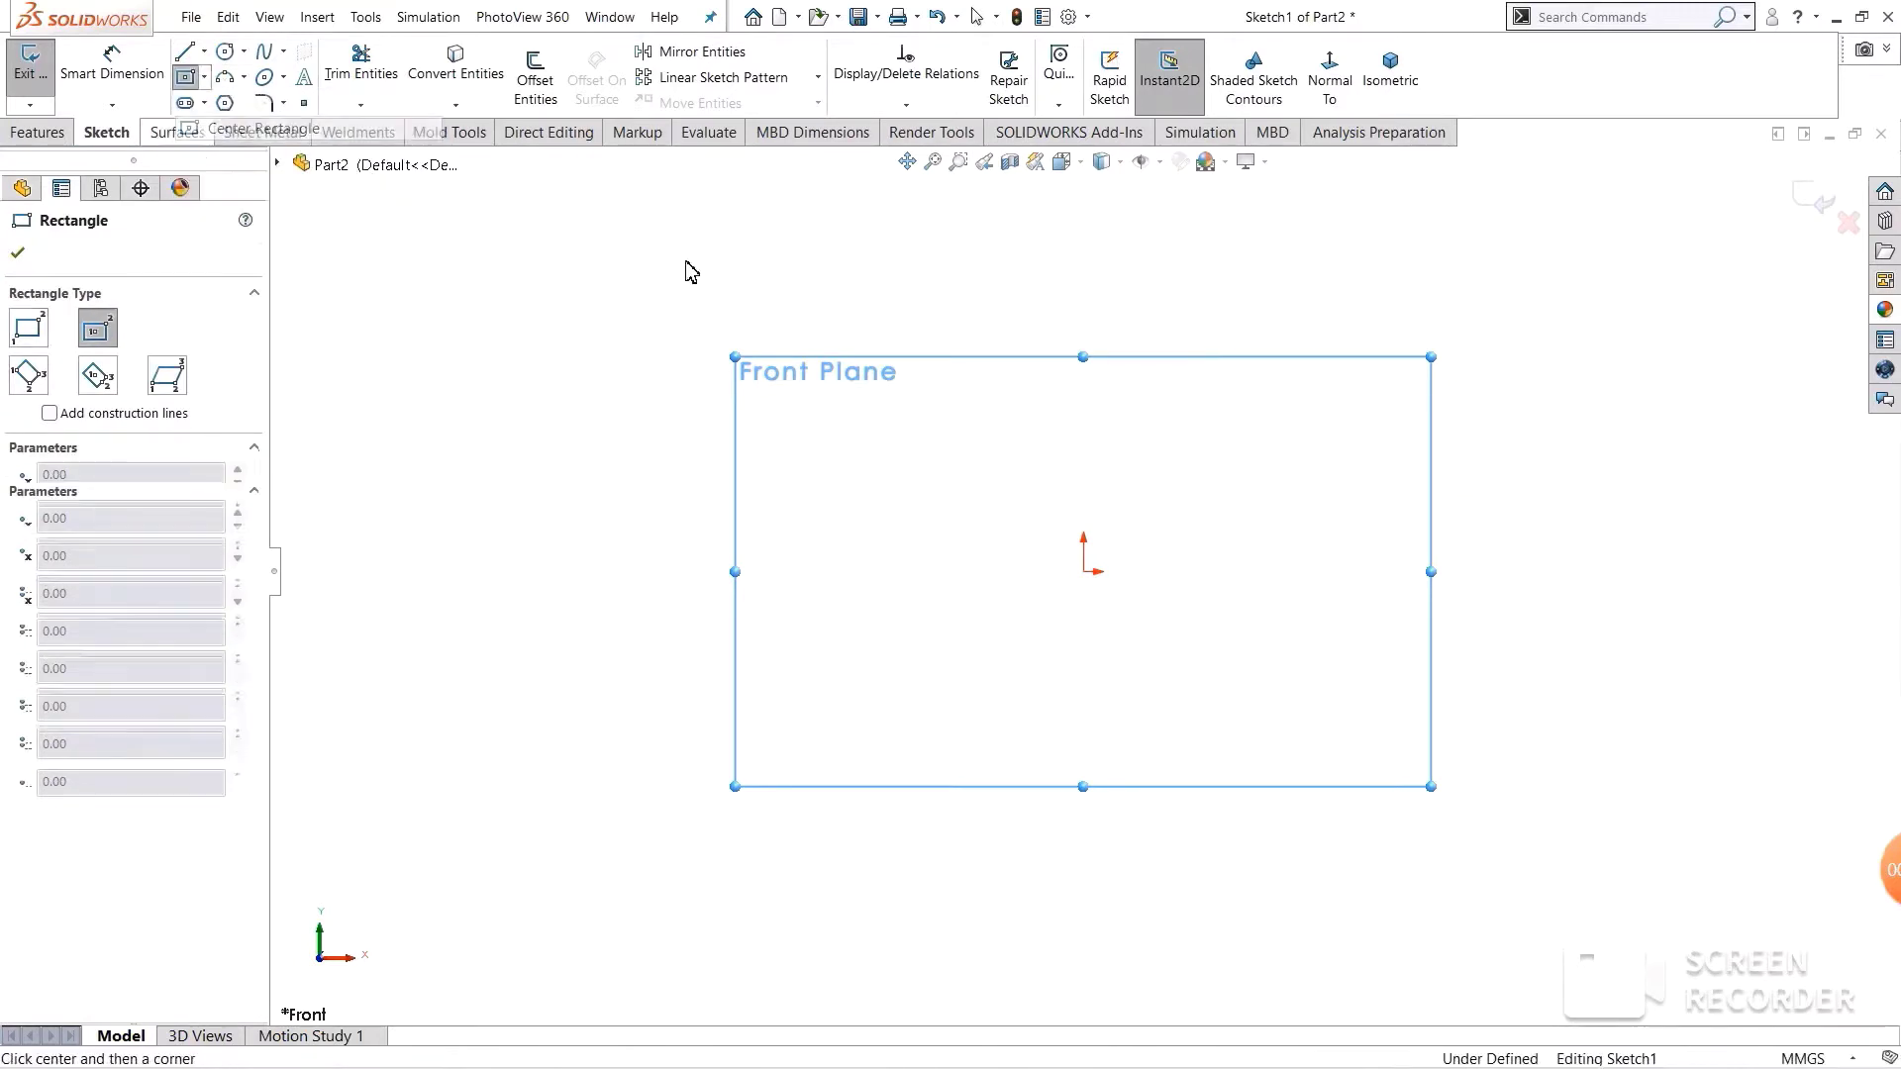
left_click(1105, 590)
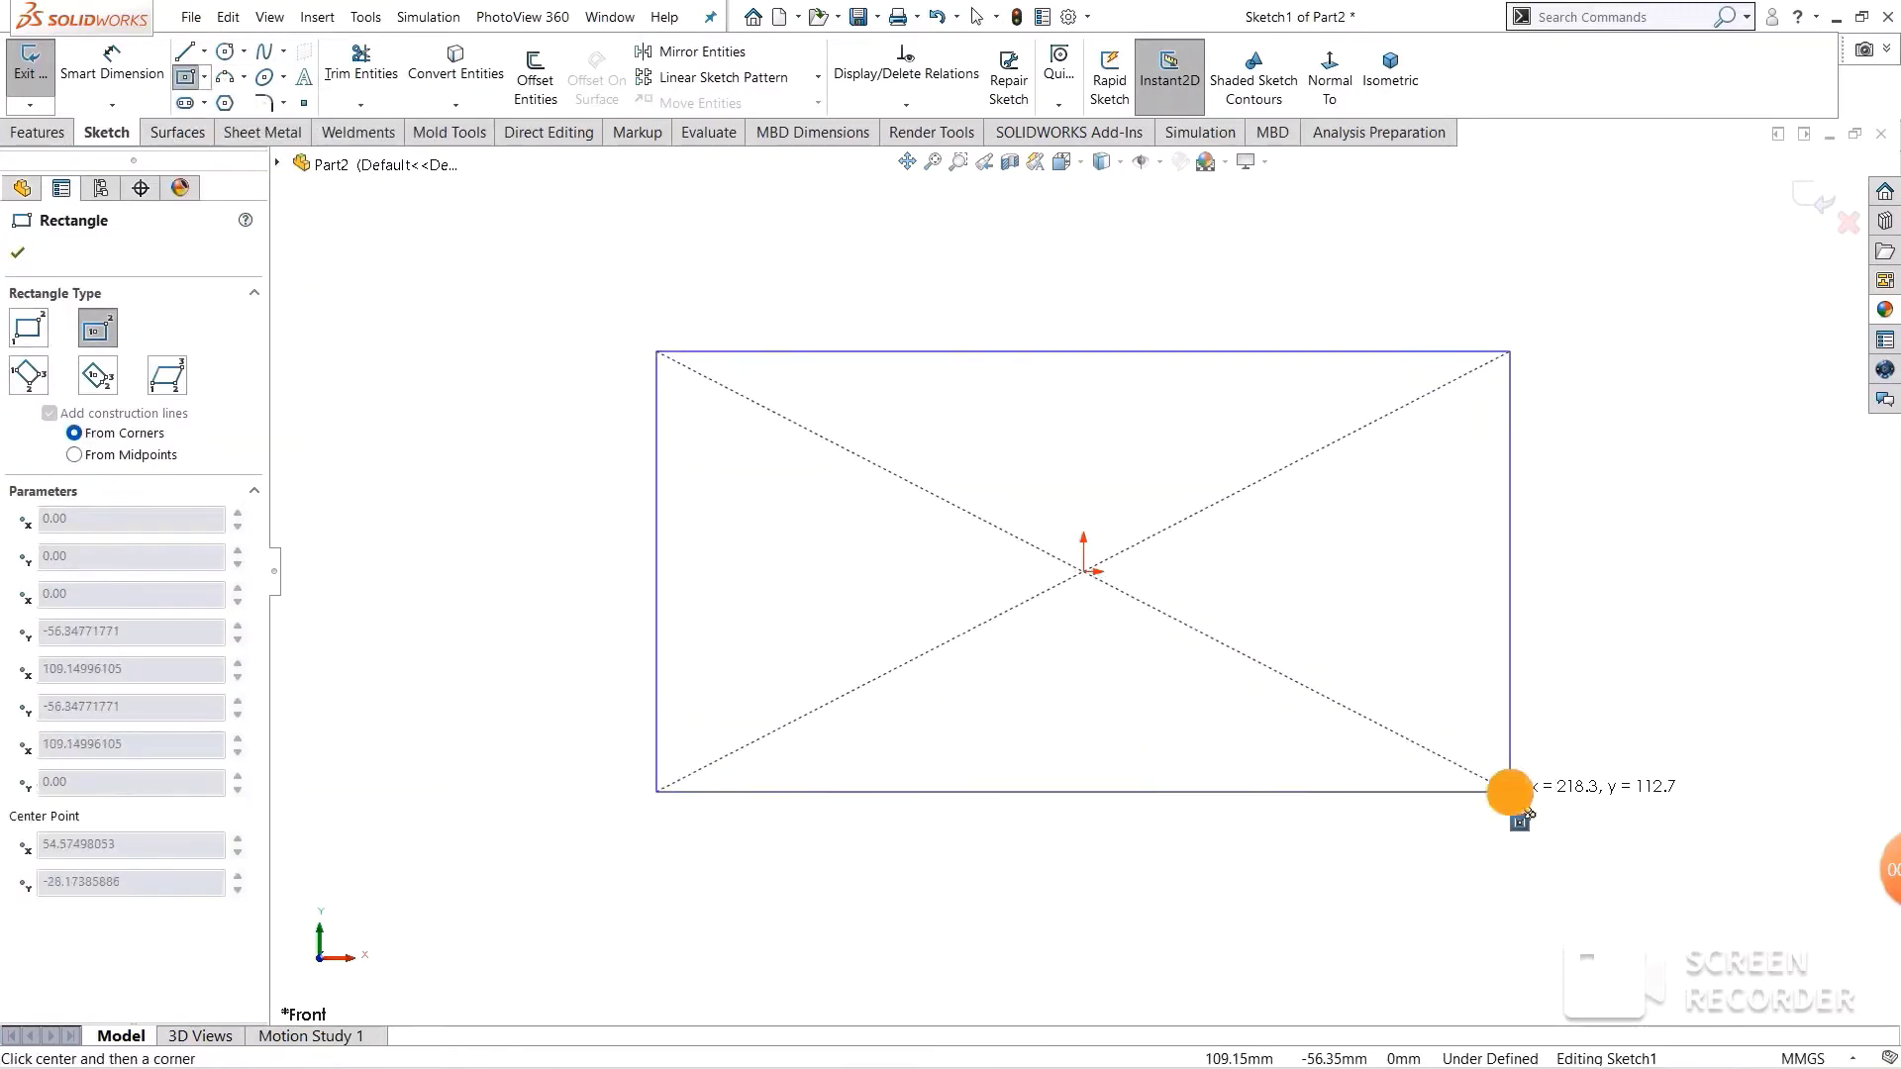
left_click(1510, 791)
- Dimension the rectangle 1000 wide by 600 high and exit the sketch
left_click(107, 69)
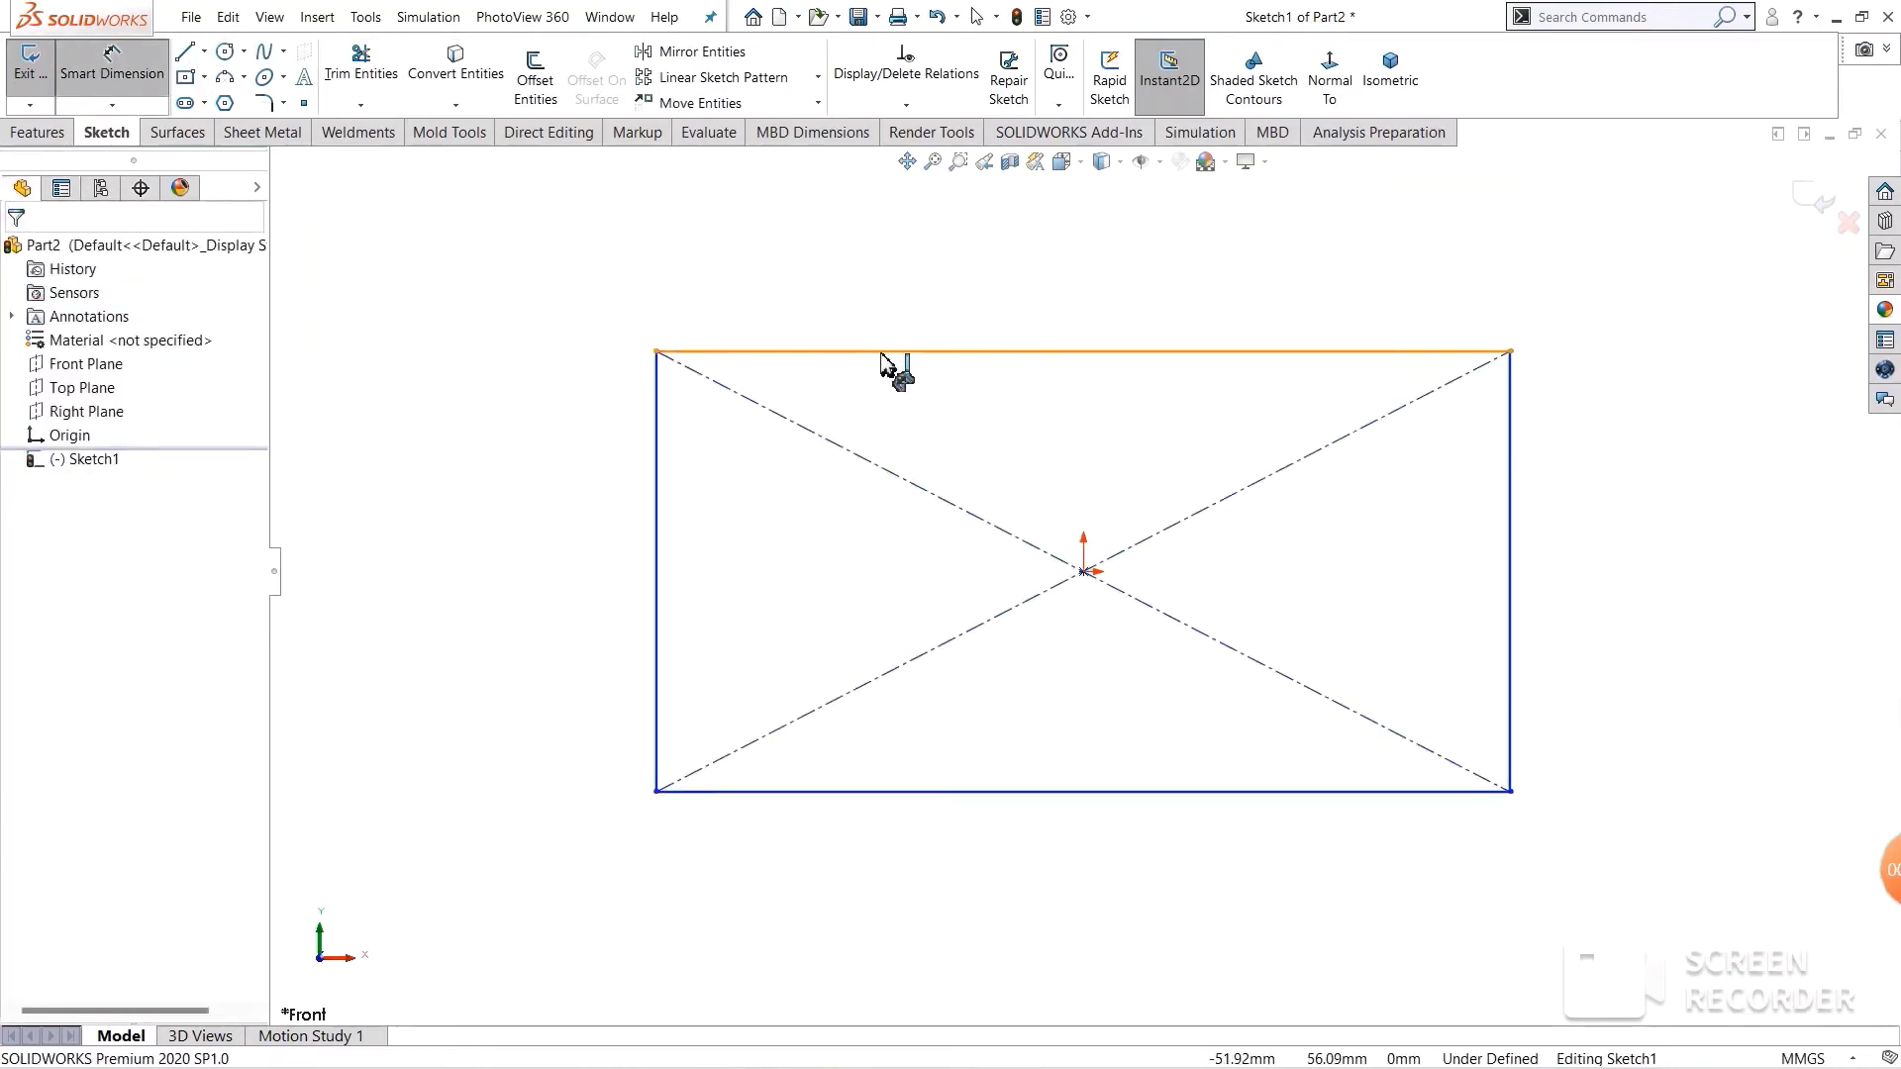
left_click(884, 351)
left_click(939, 233)
type("1000")
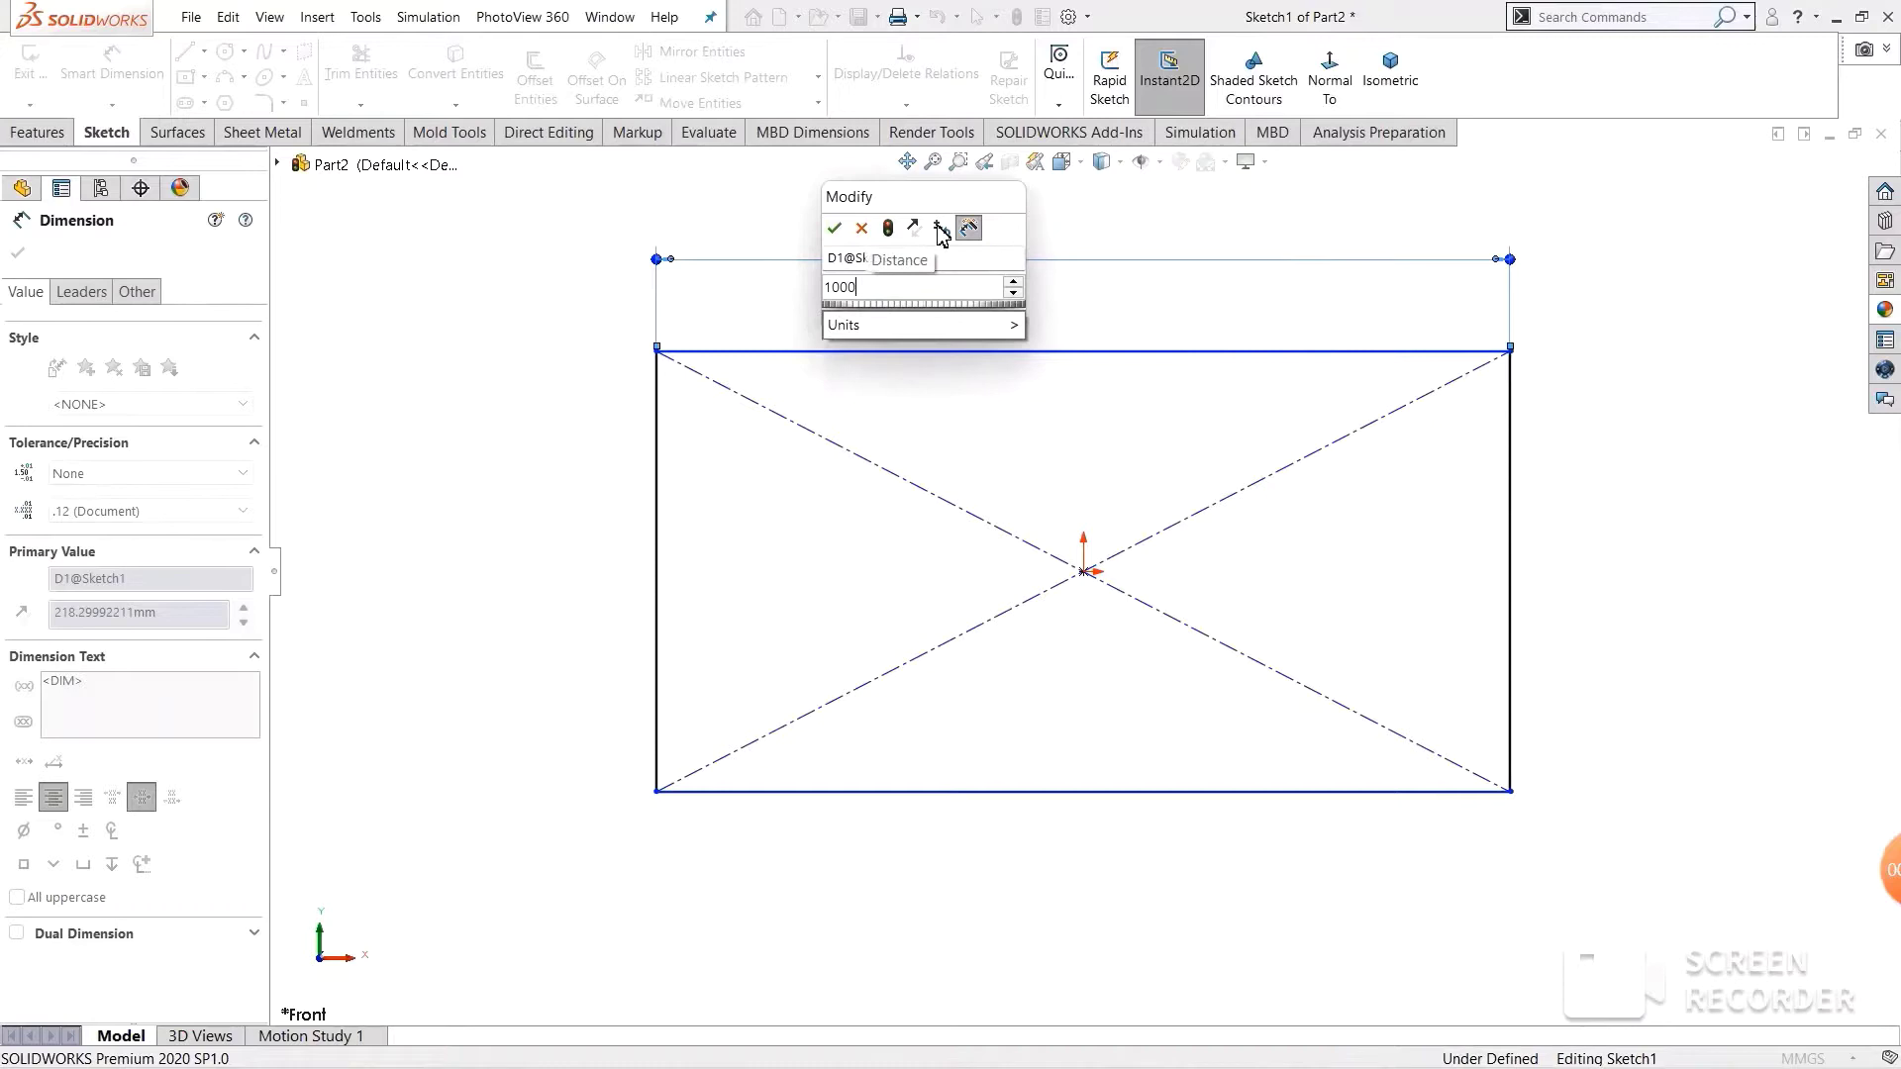
key("Return")
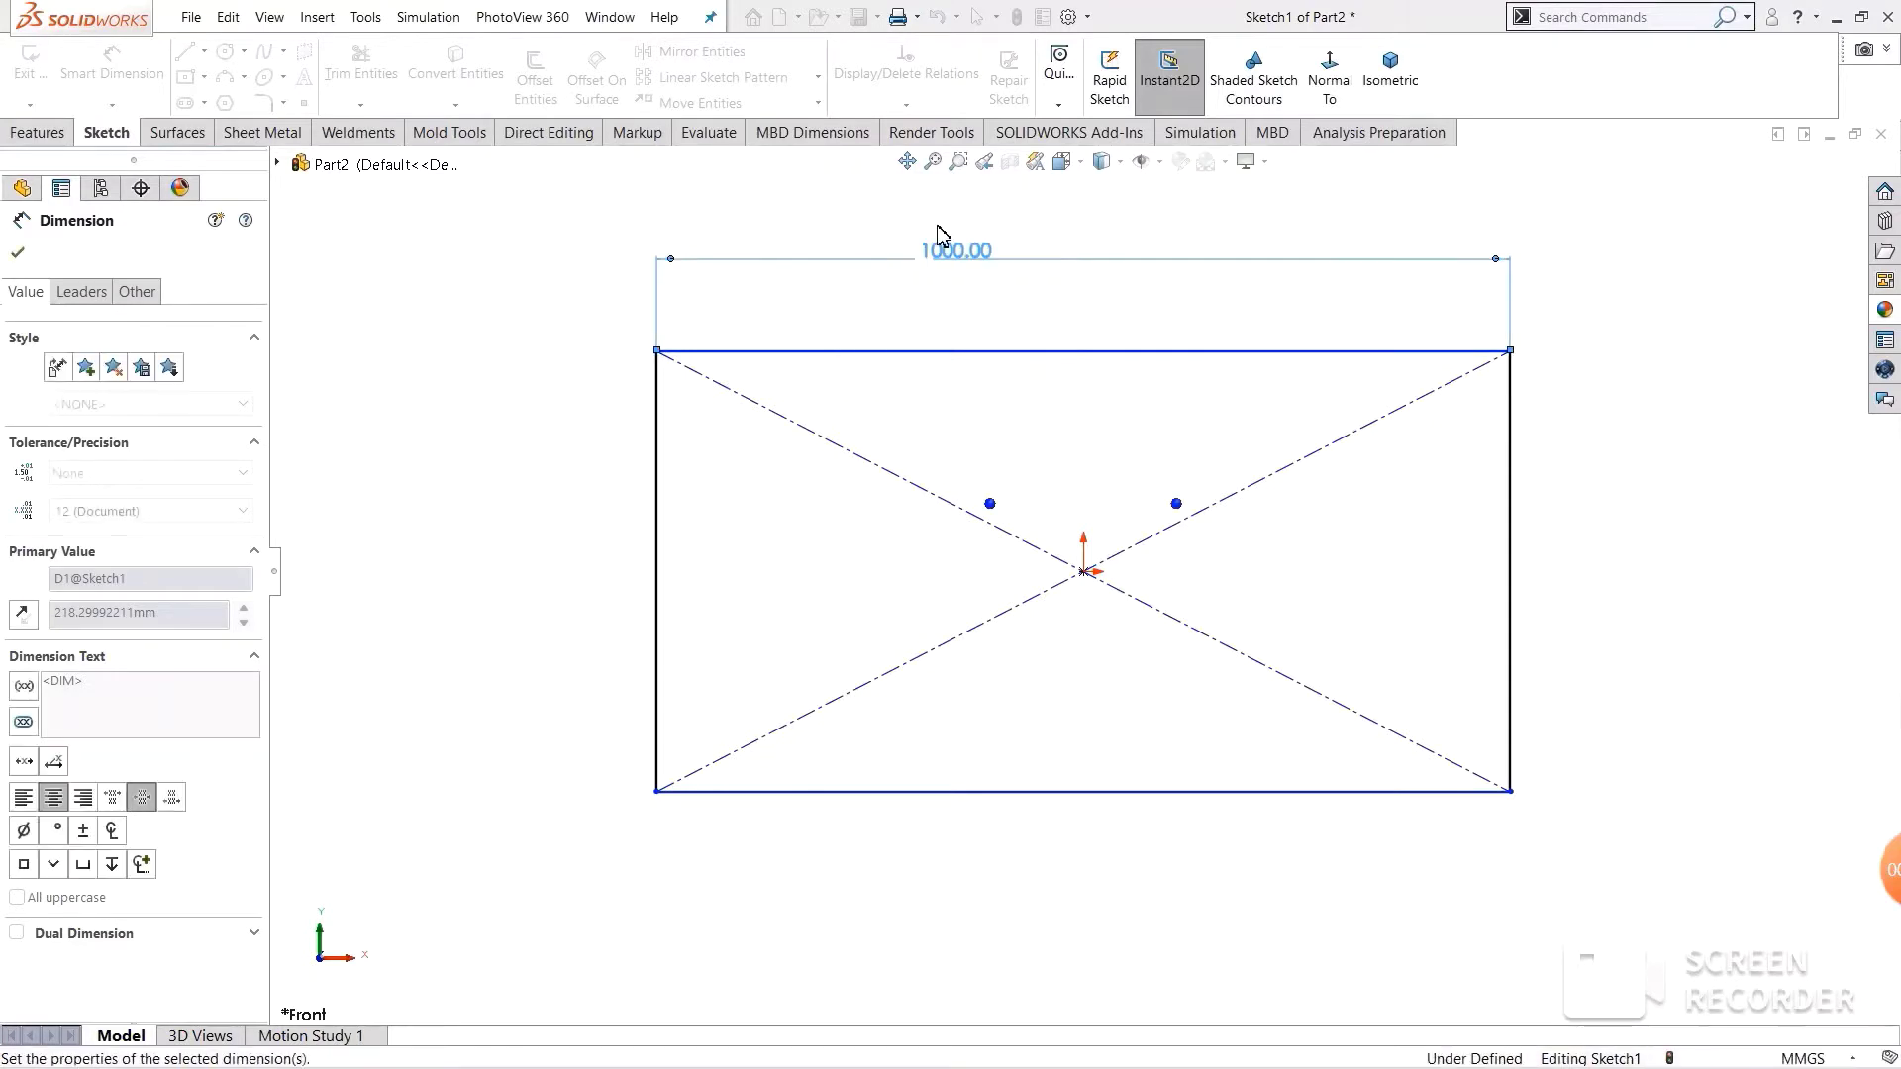
left_click(657, 495)
left_click(582, 485)
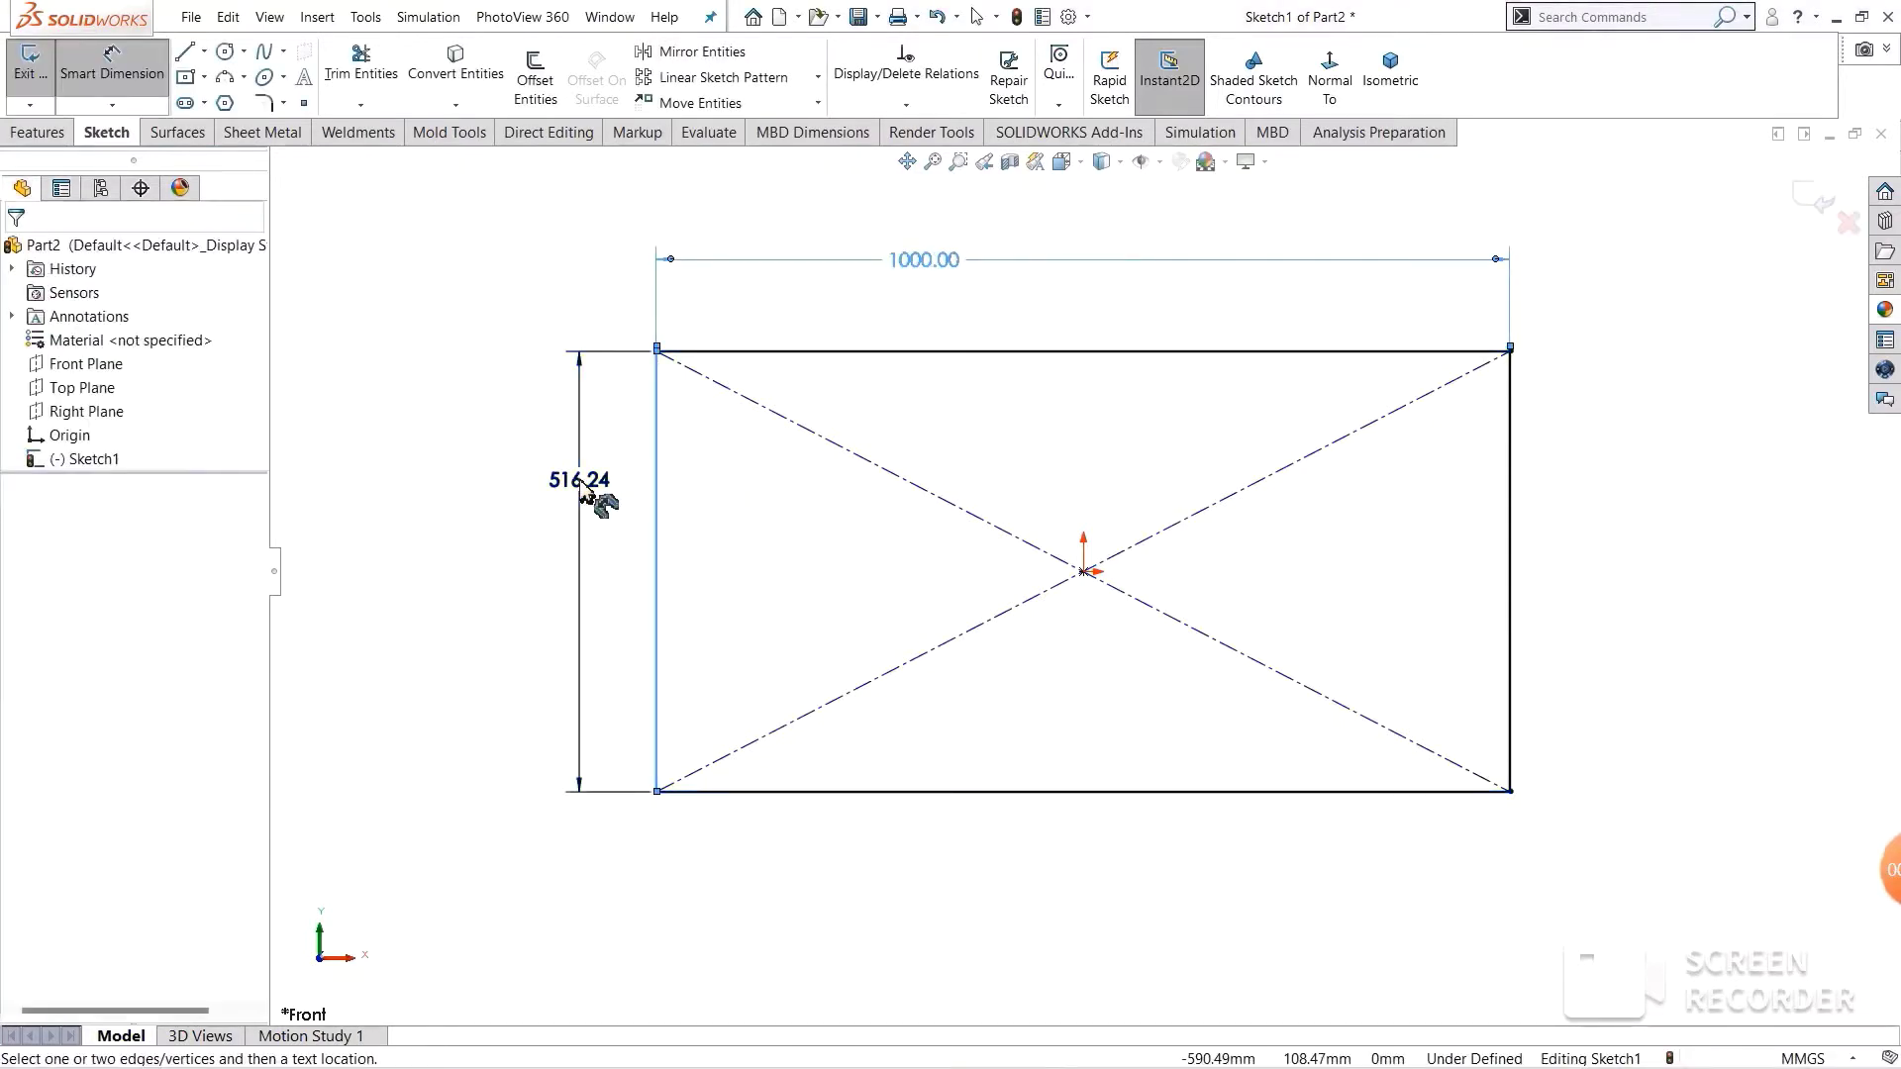
type("600")
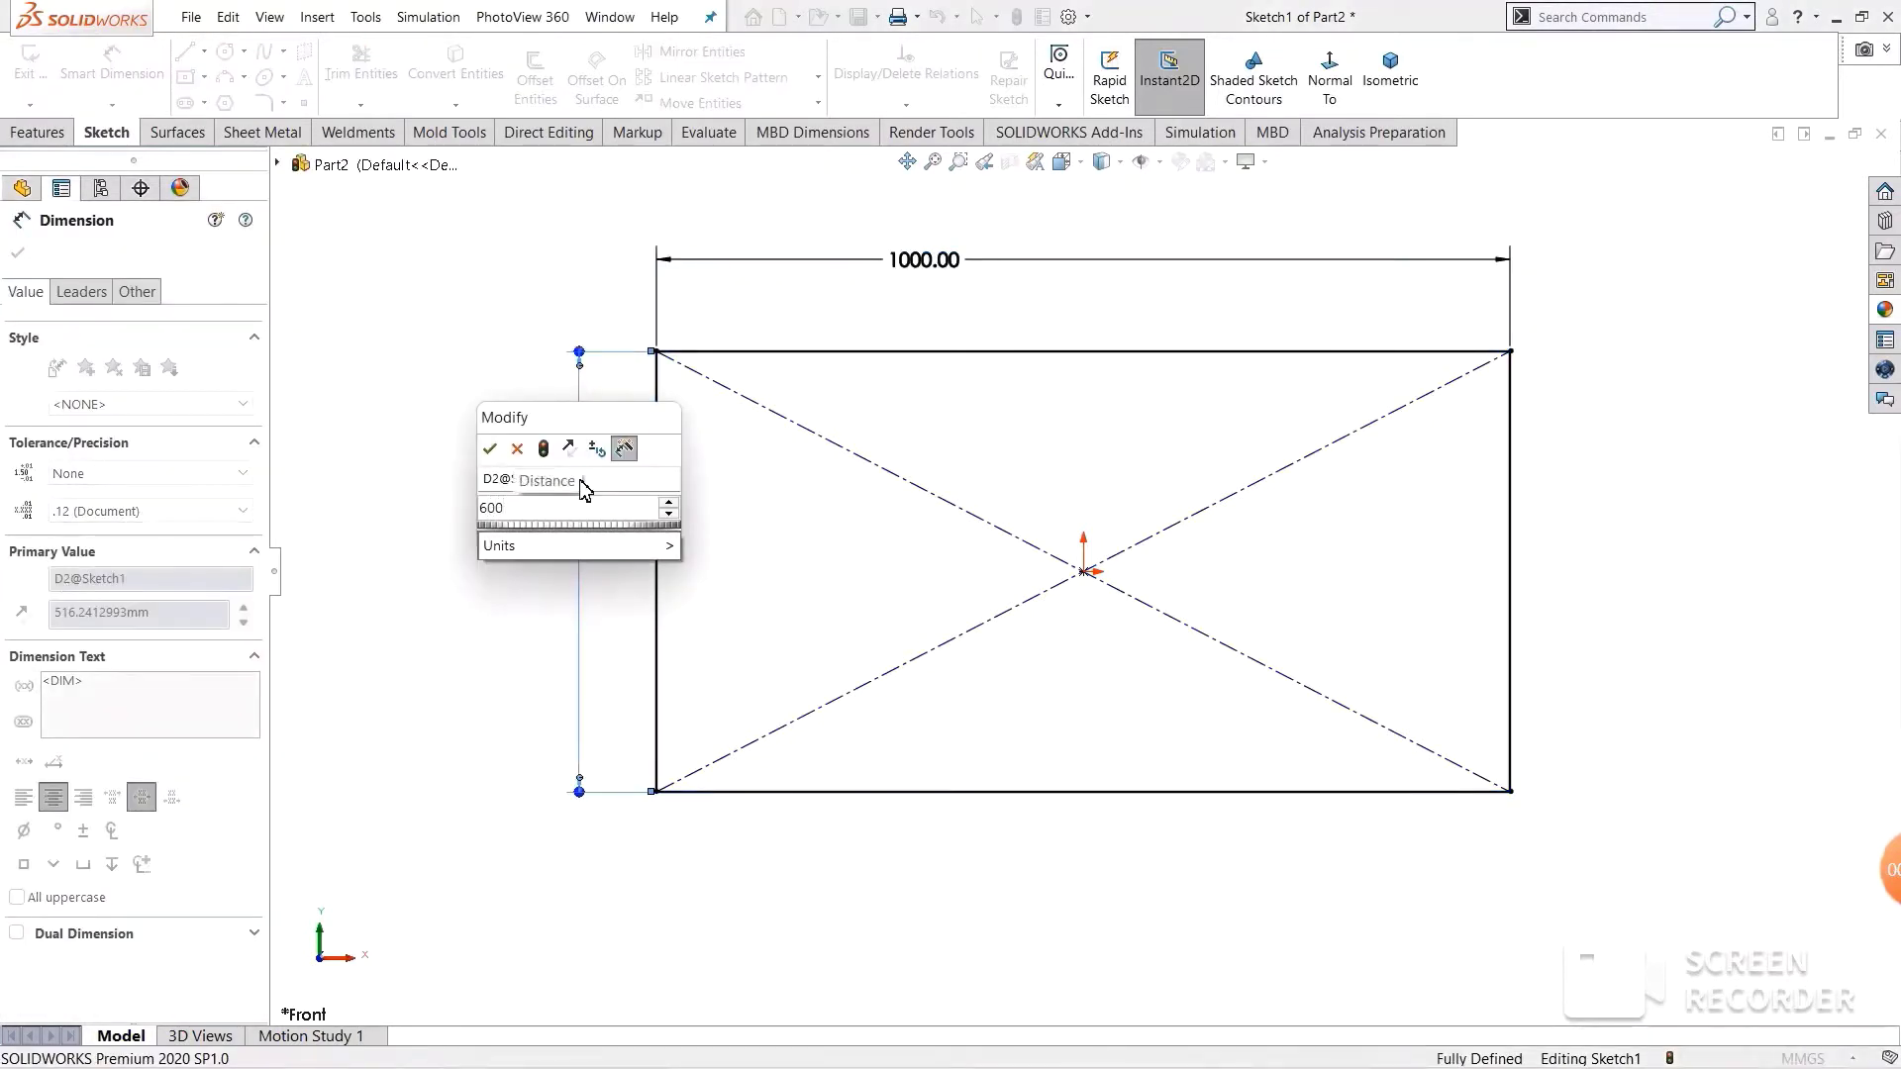
key("Return")
left_click(9, 257)
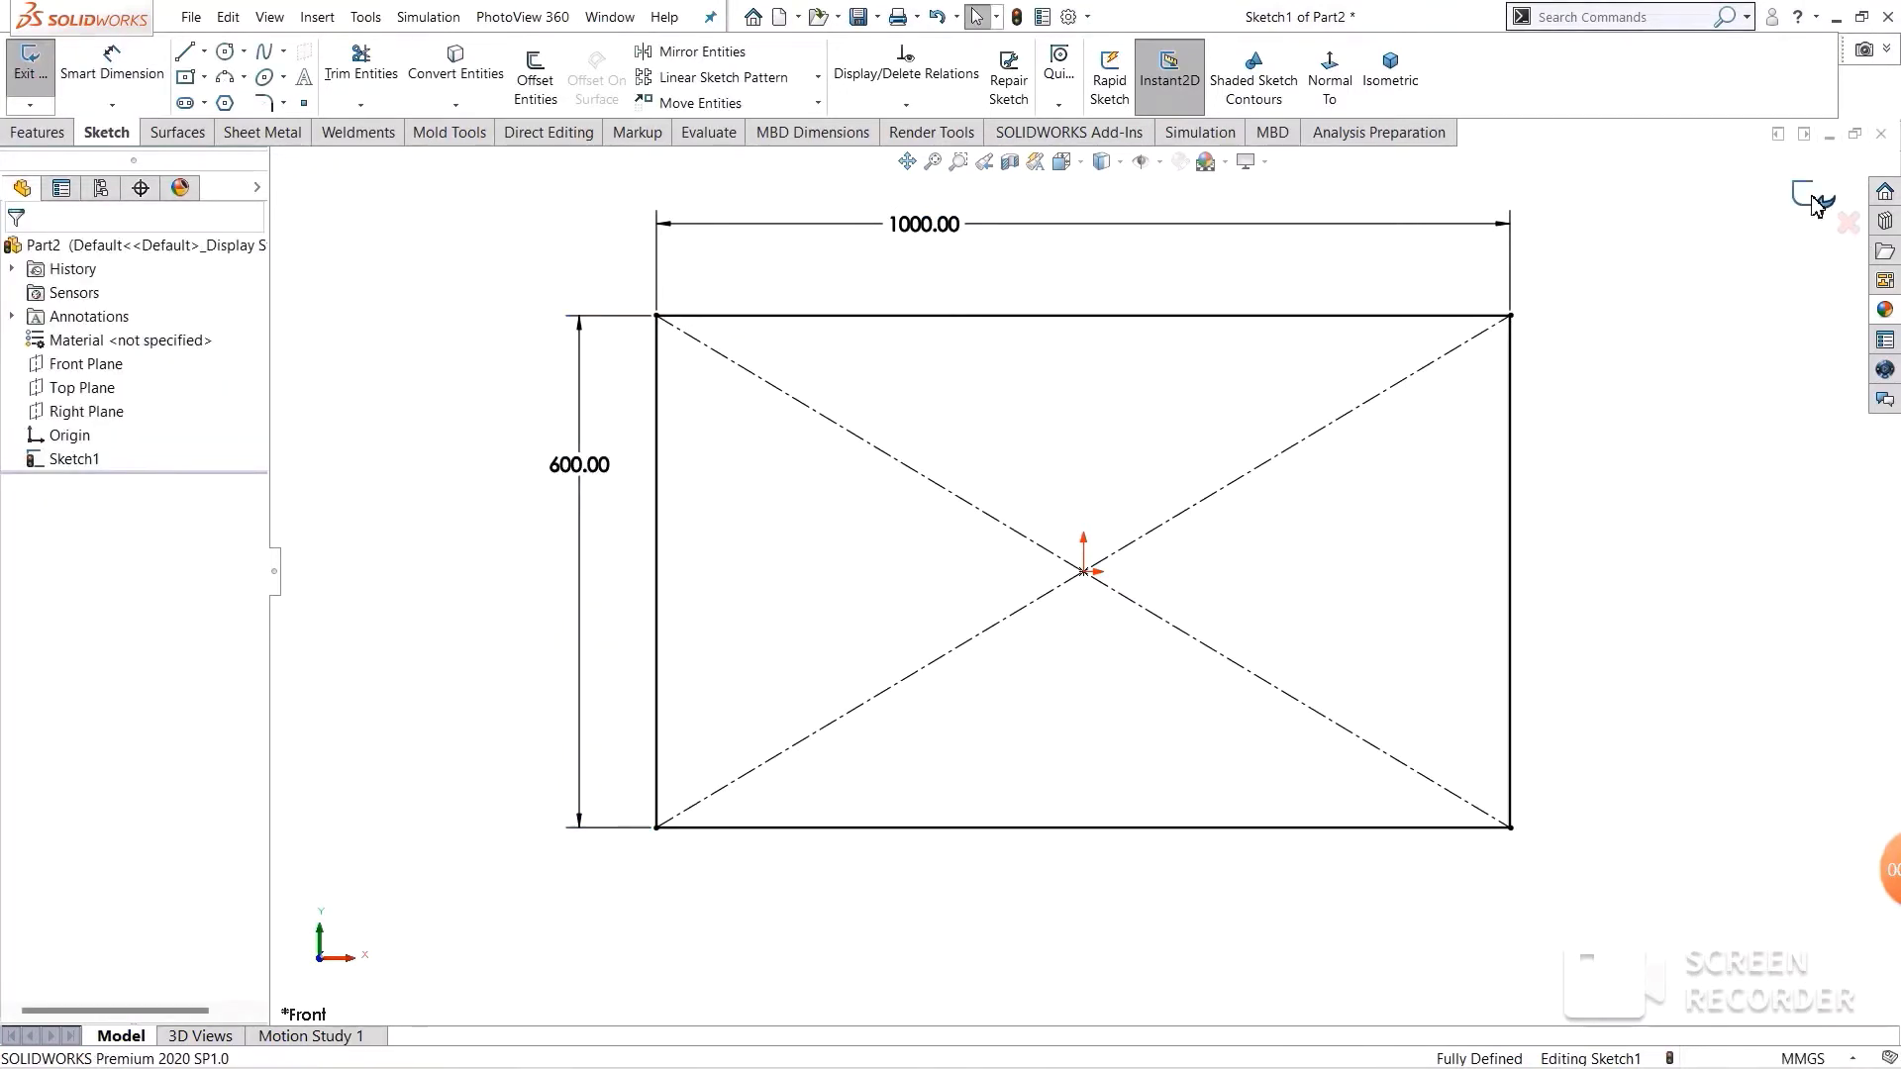
key("ctrl+b")
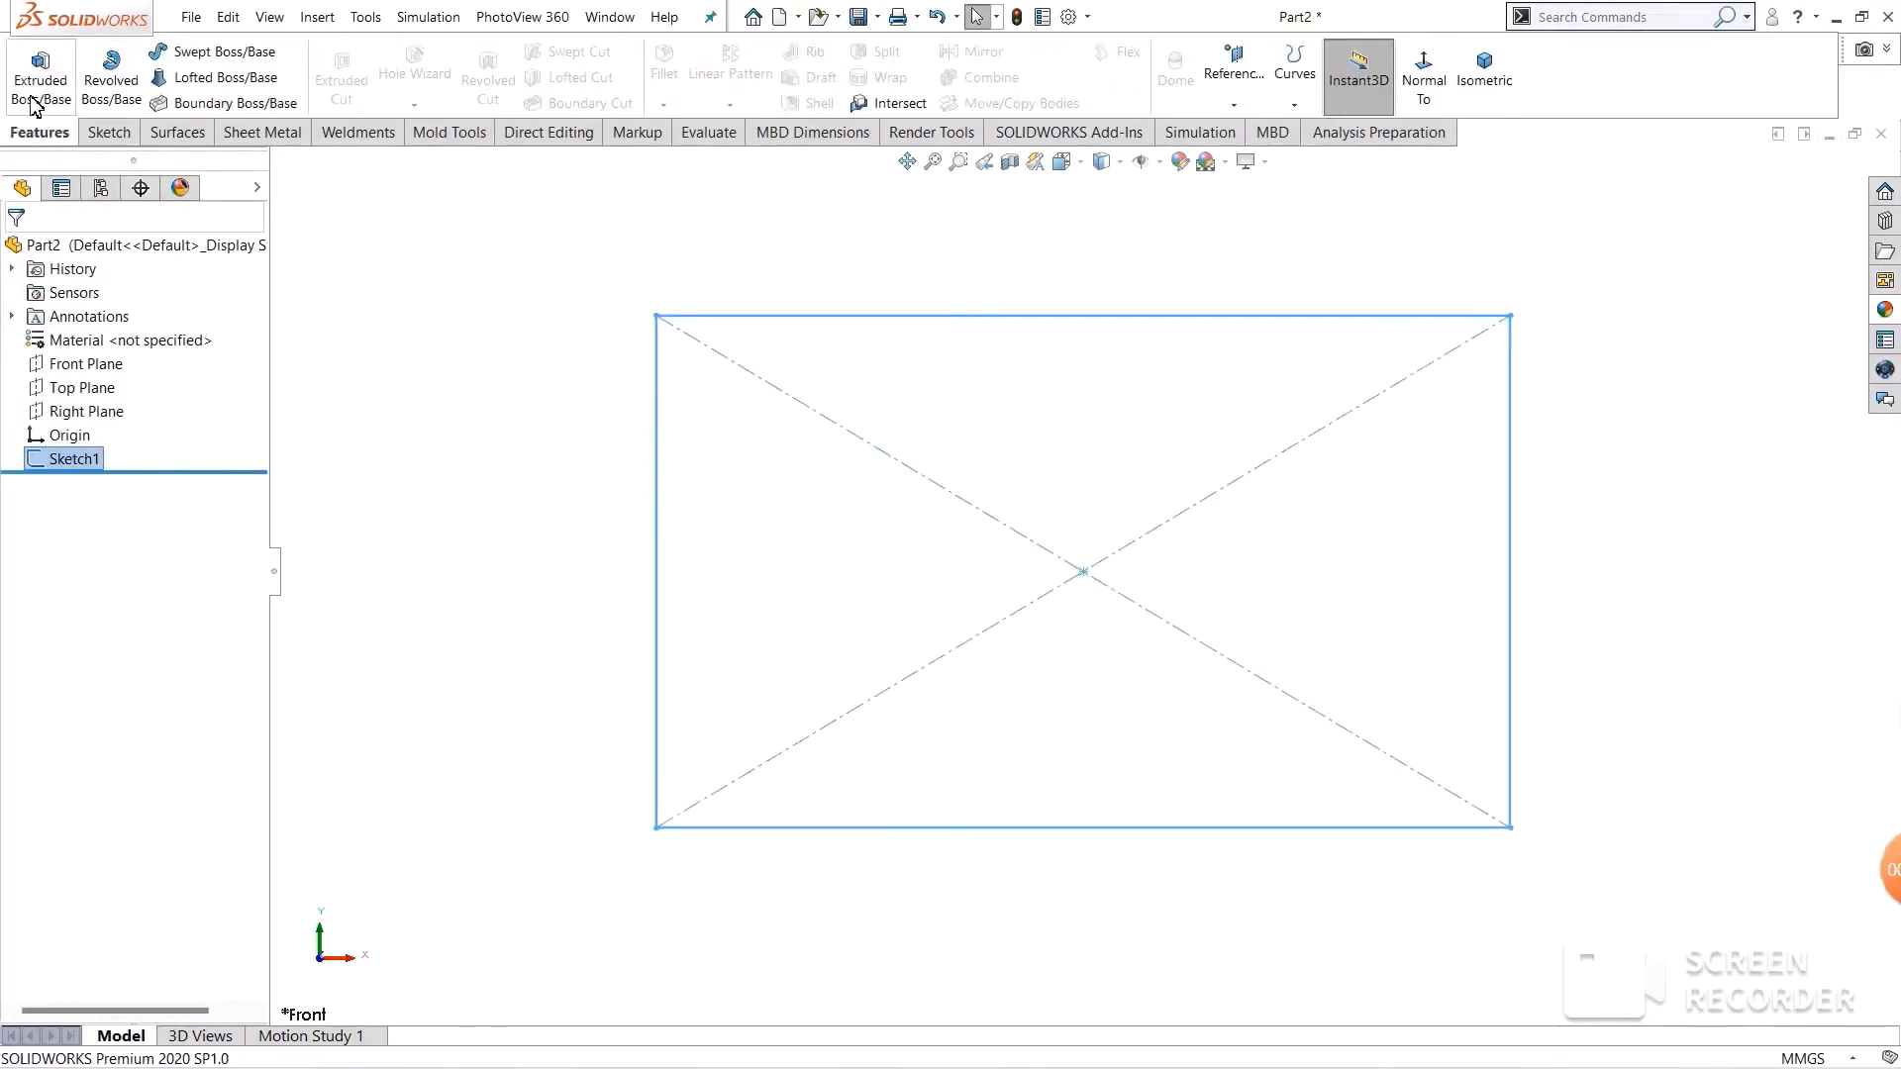
- Extrude Sketch1 25 mm into a solid plate, Boss-Extrude1, and orbit to view it
left_click(34, 104)
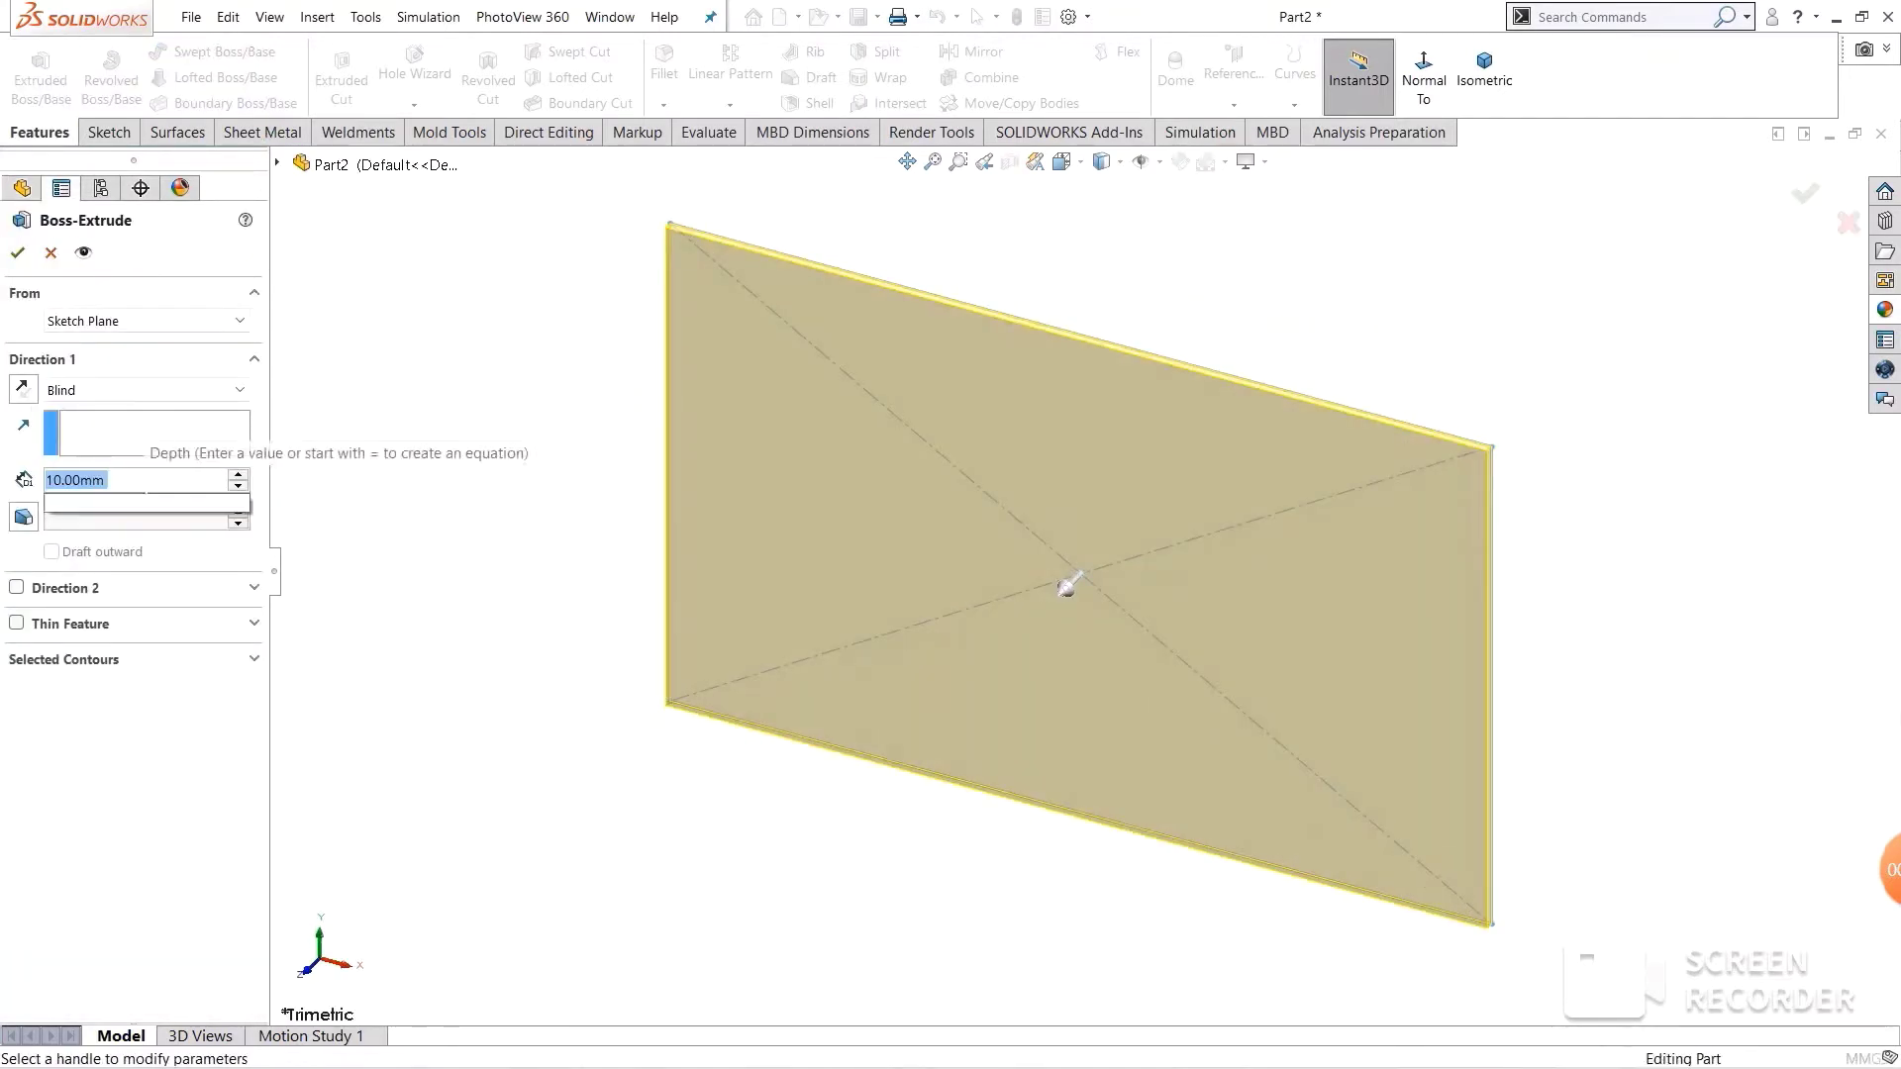
type("25")
key("Return")
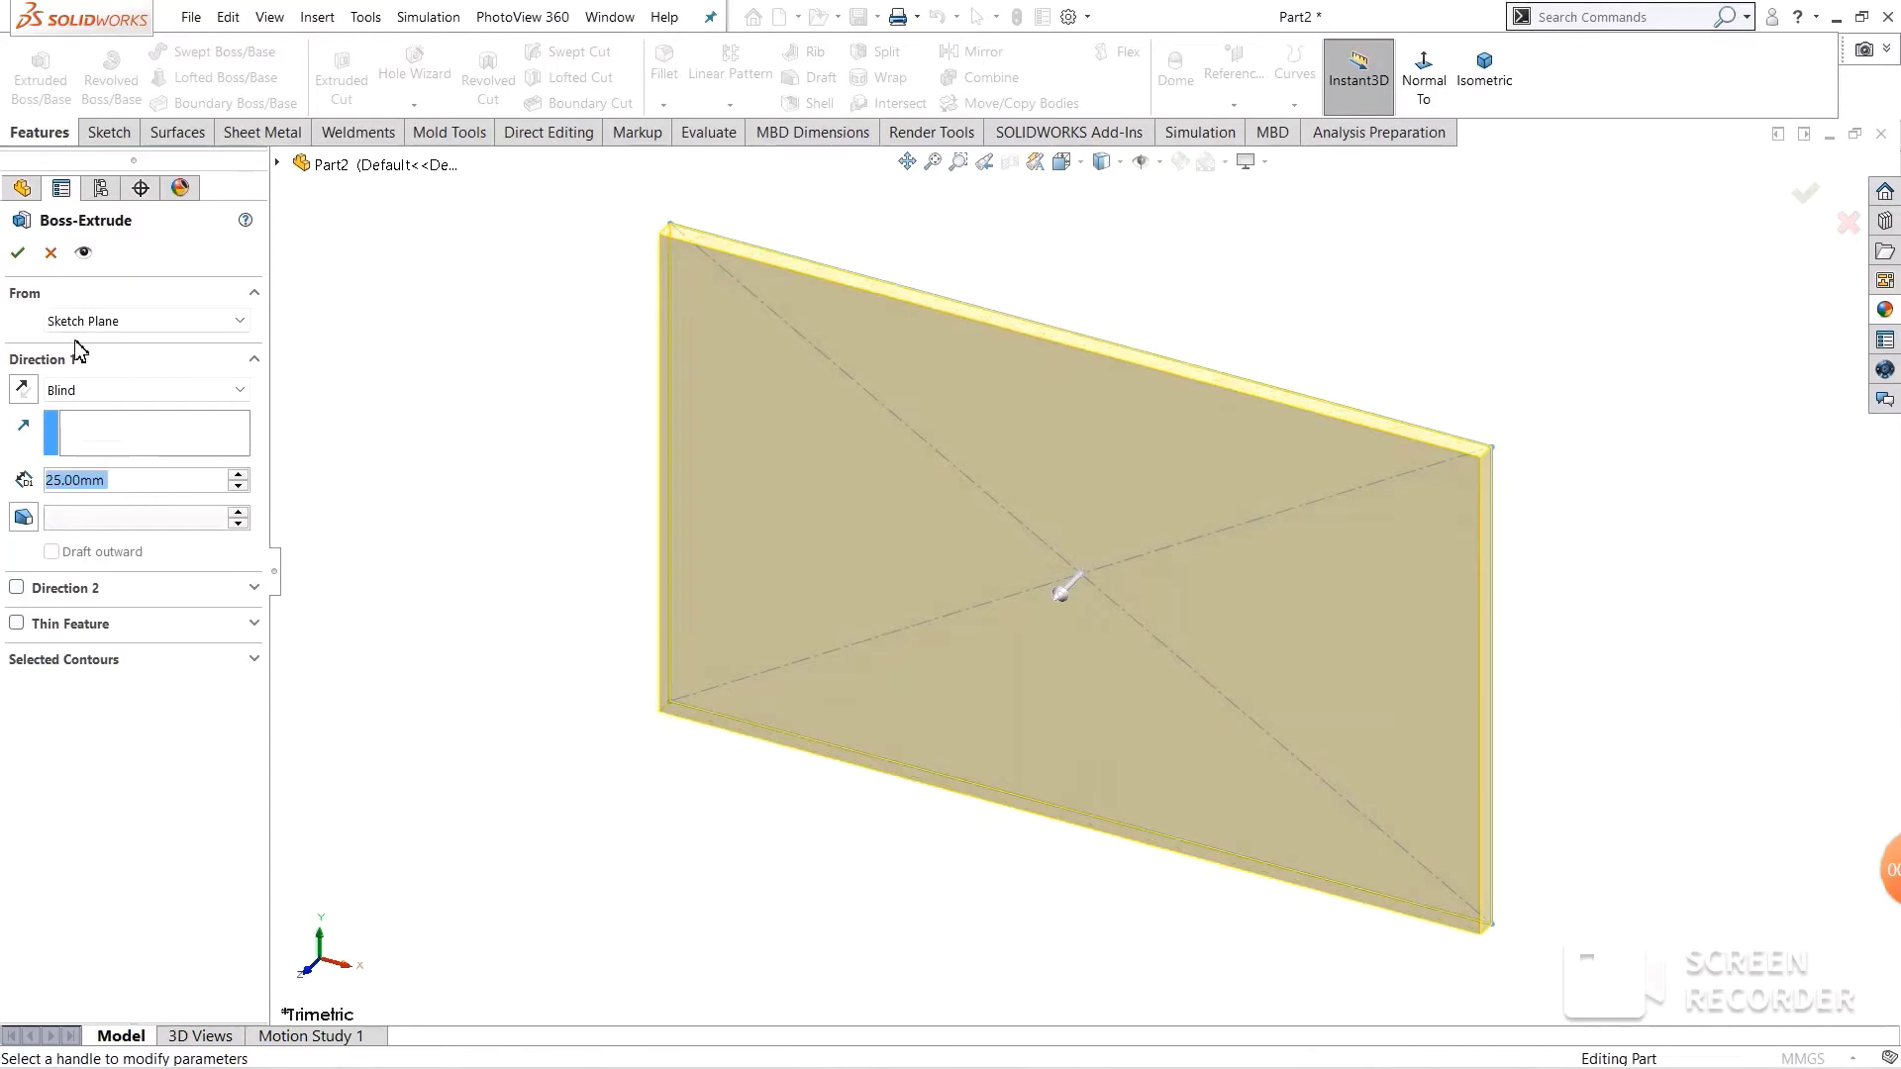
left_click(22, 259)
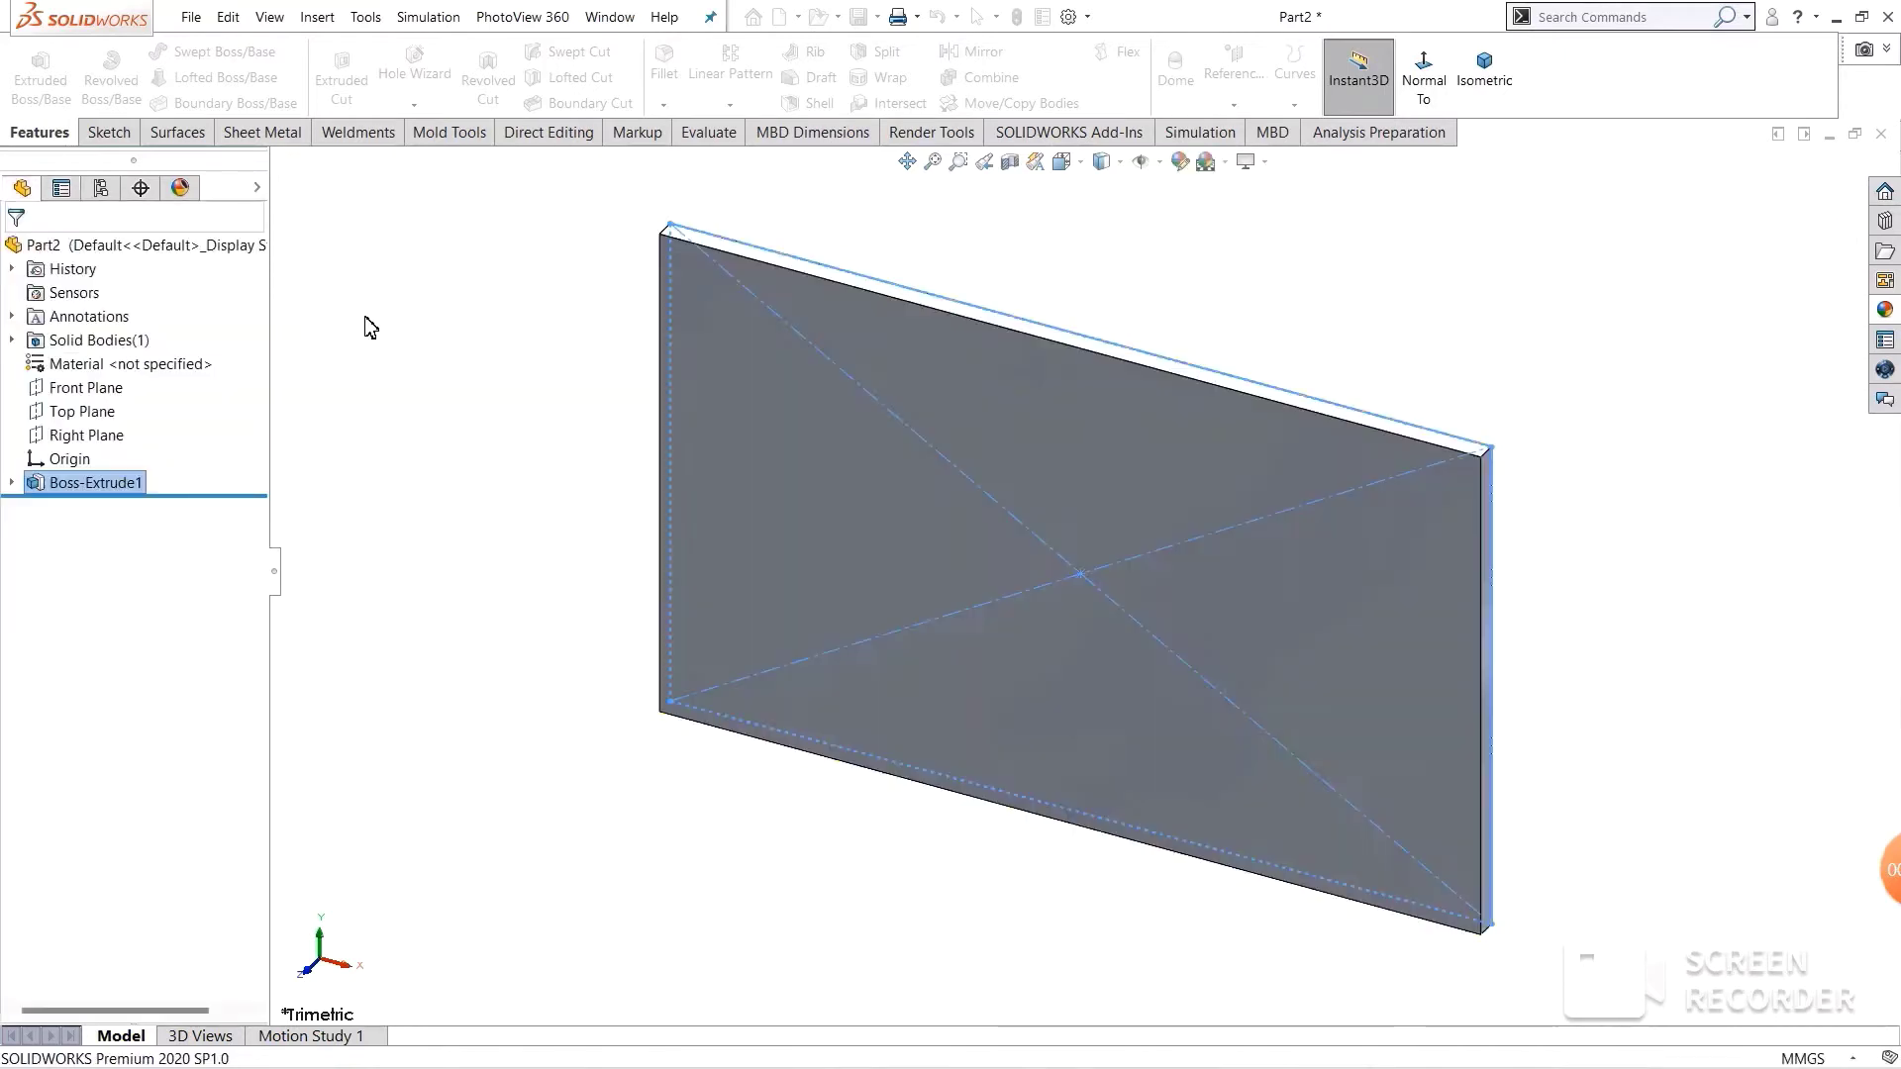
mouse_move(514, 404)
middle_mouse_down()
mouse_move(533, 423)
mouse_move(467, 488)
middle_mouse_up()
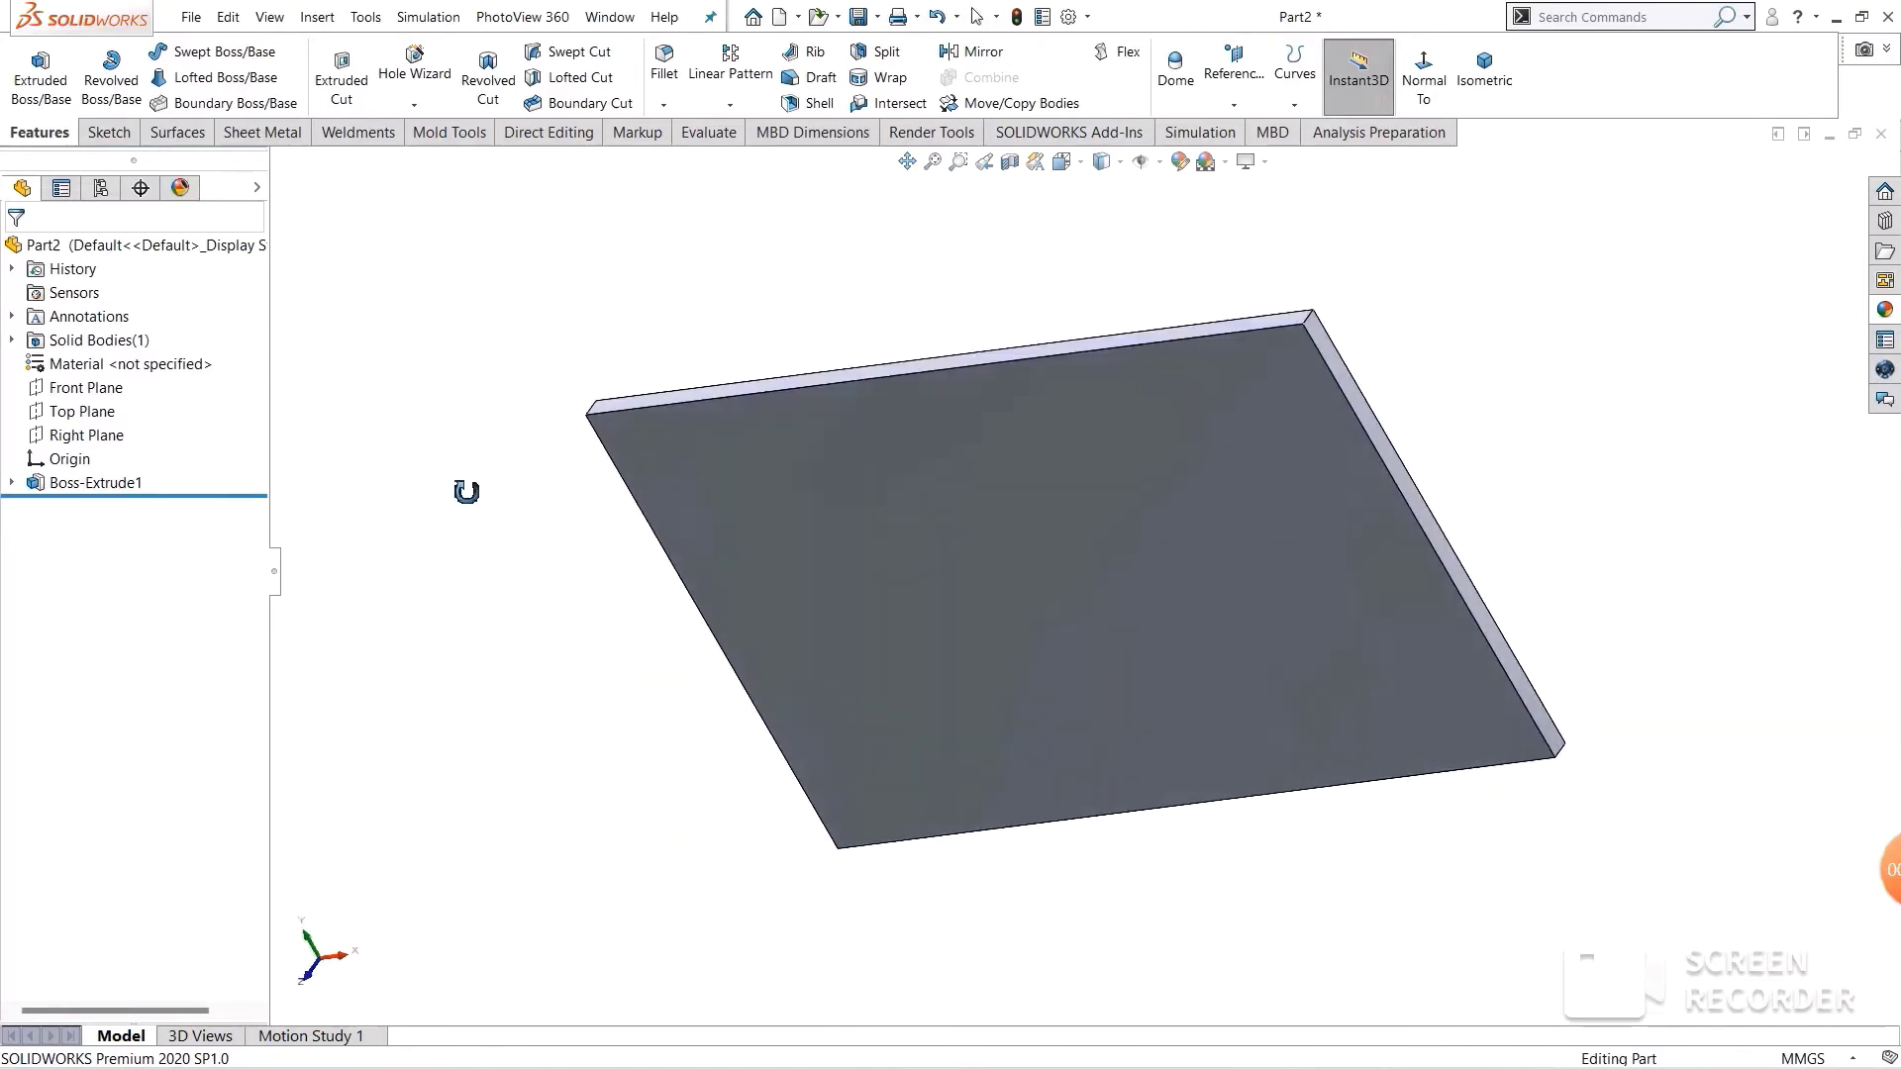
- On the plate's top face, draw a corner rectangle along the top edge
left_click(894, 500)
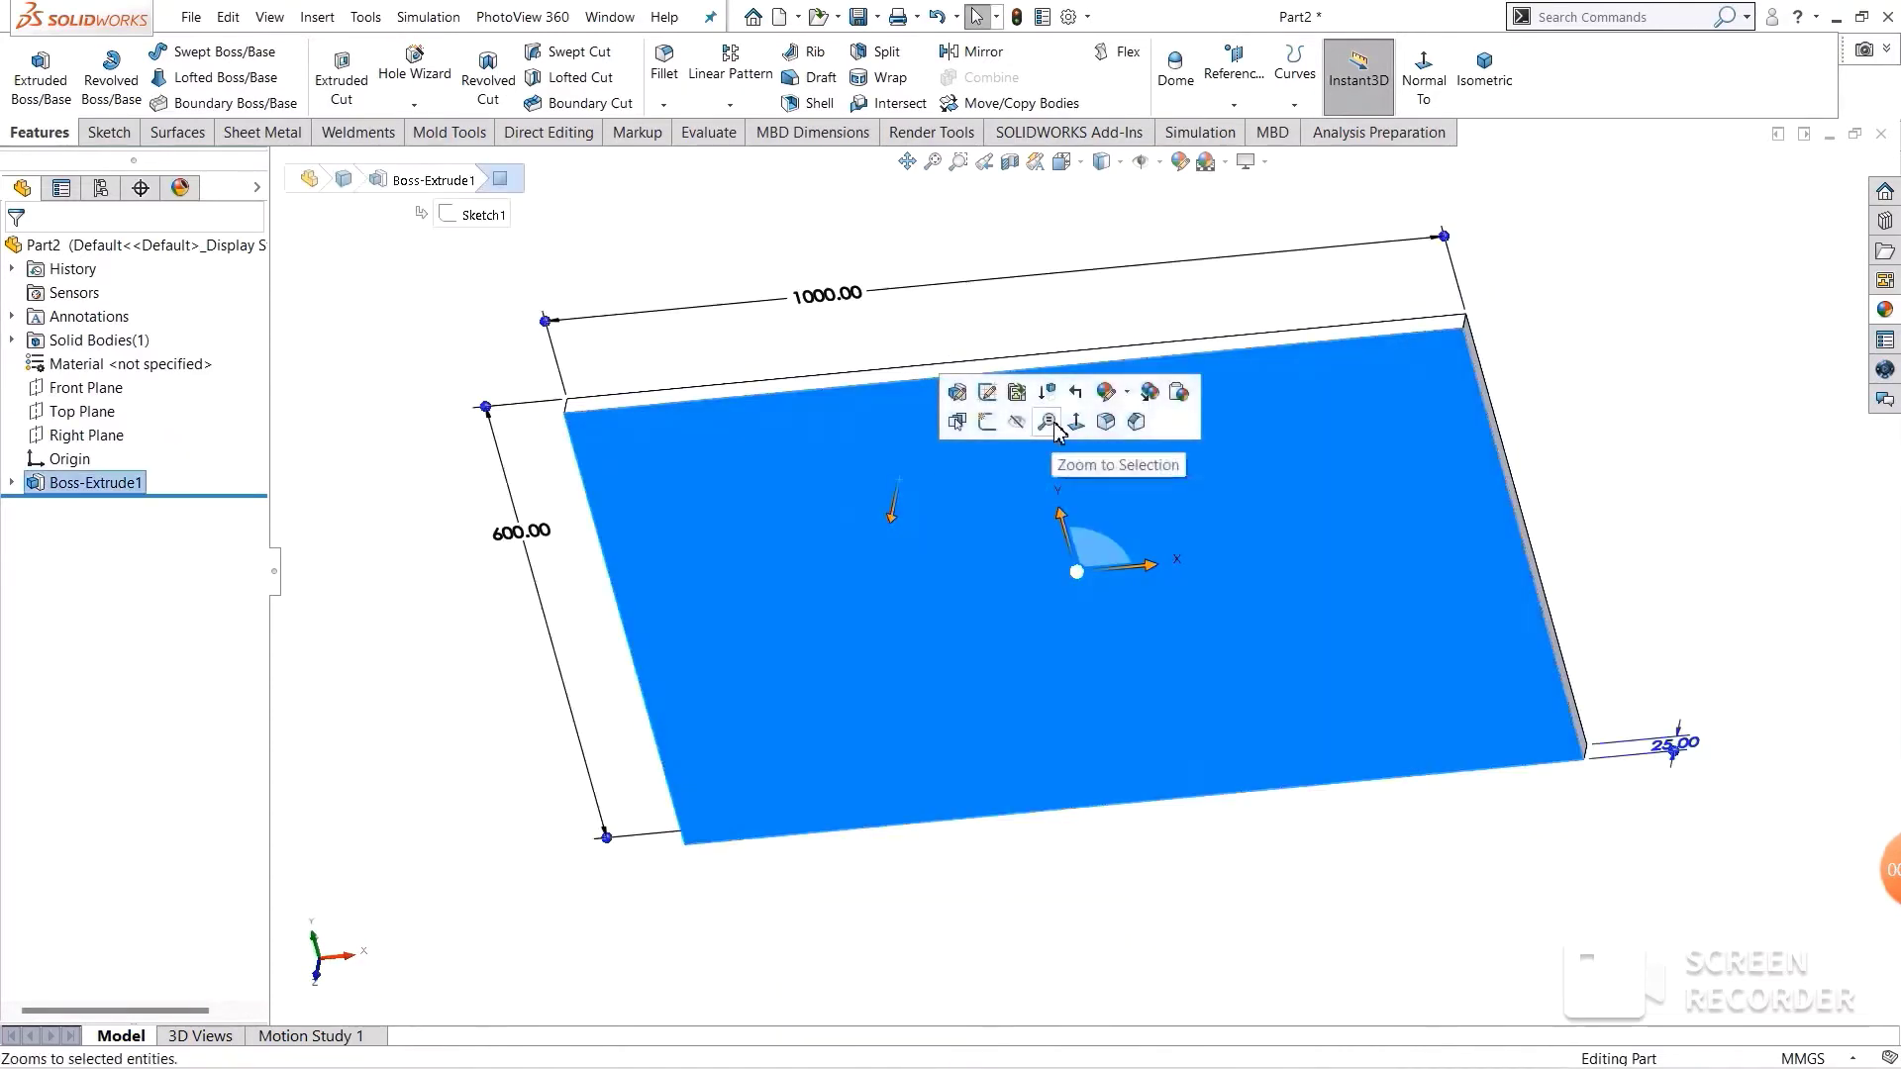
left_click(986, 422)
left_click(1331, 104)
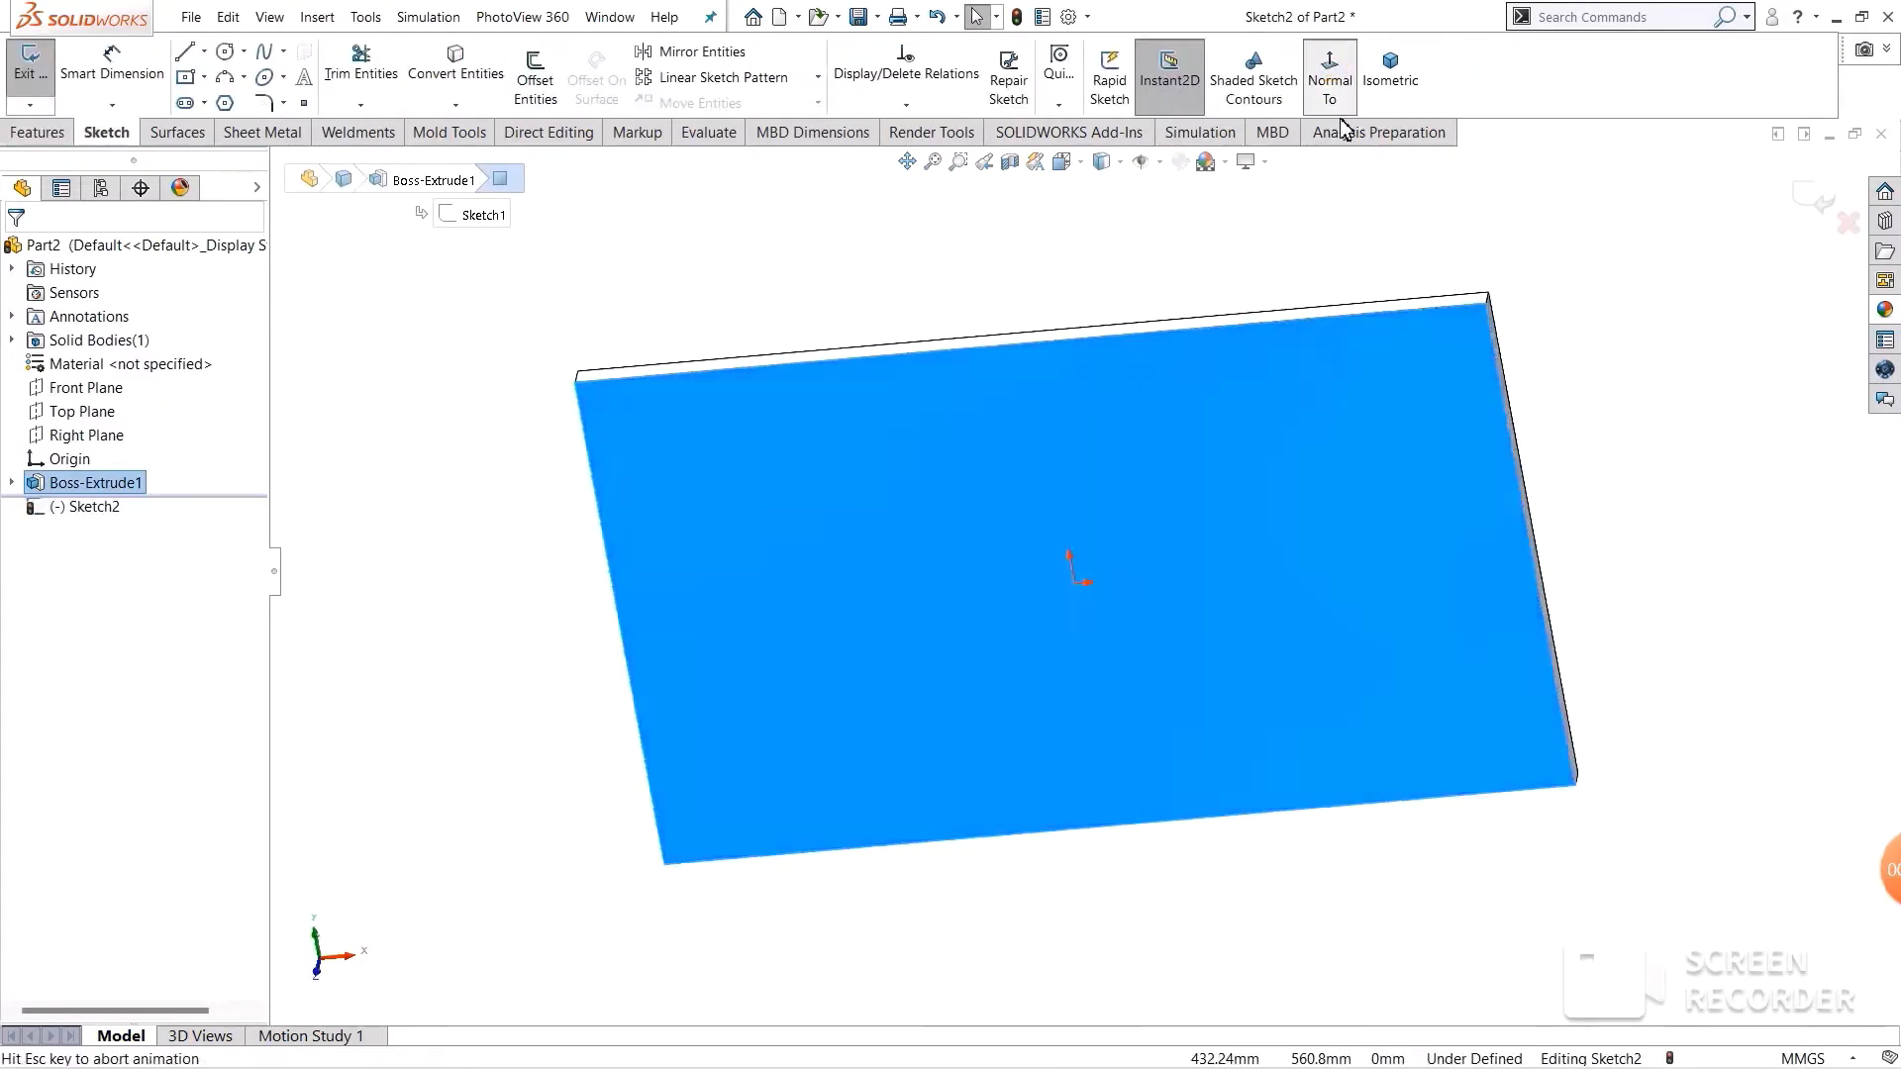
left_click(203, 79)
left_click(203, 106)
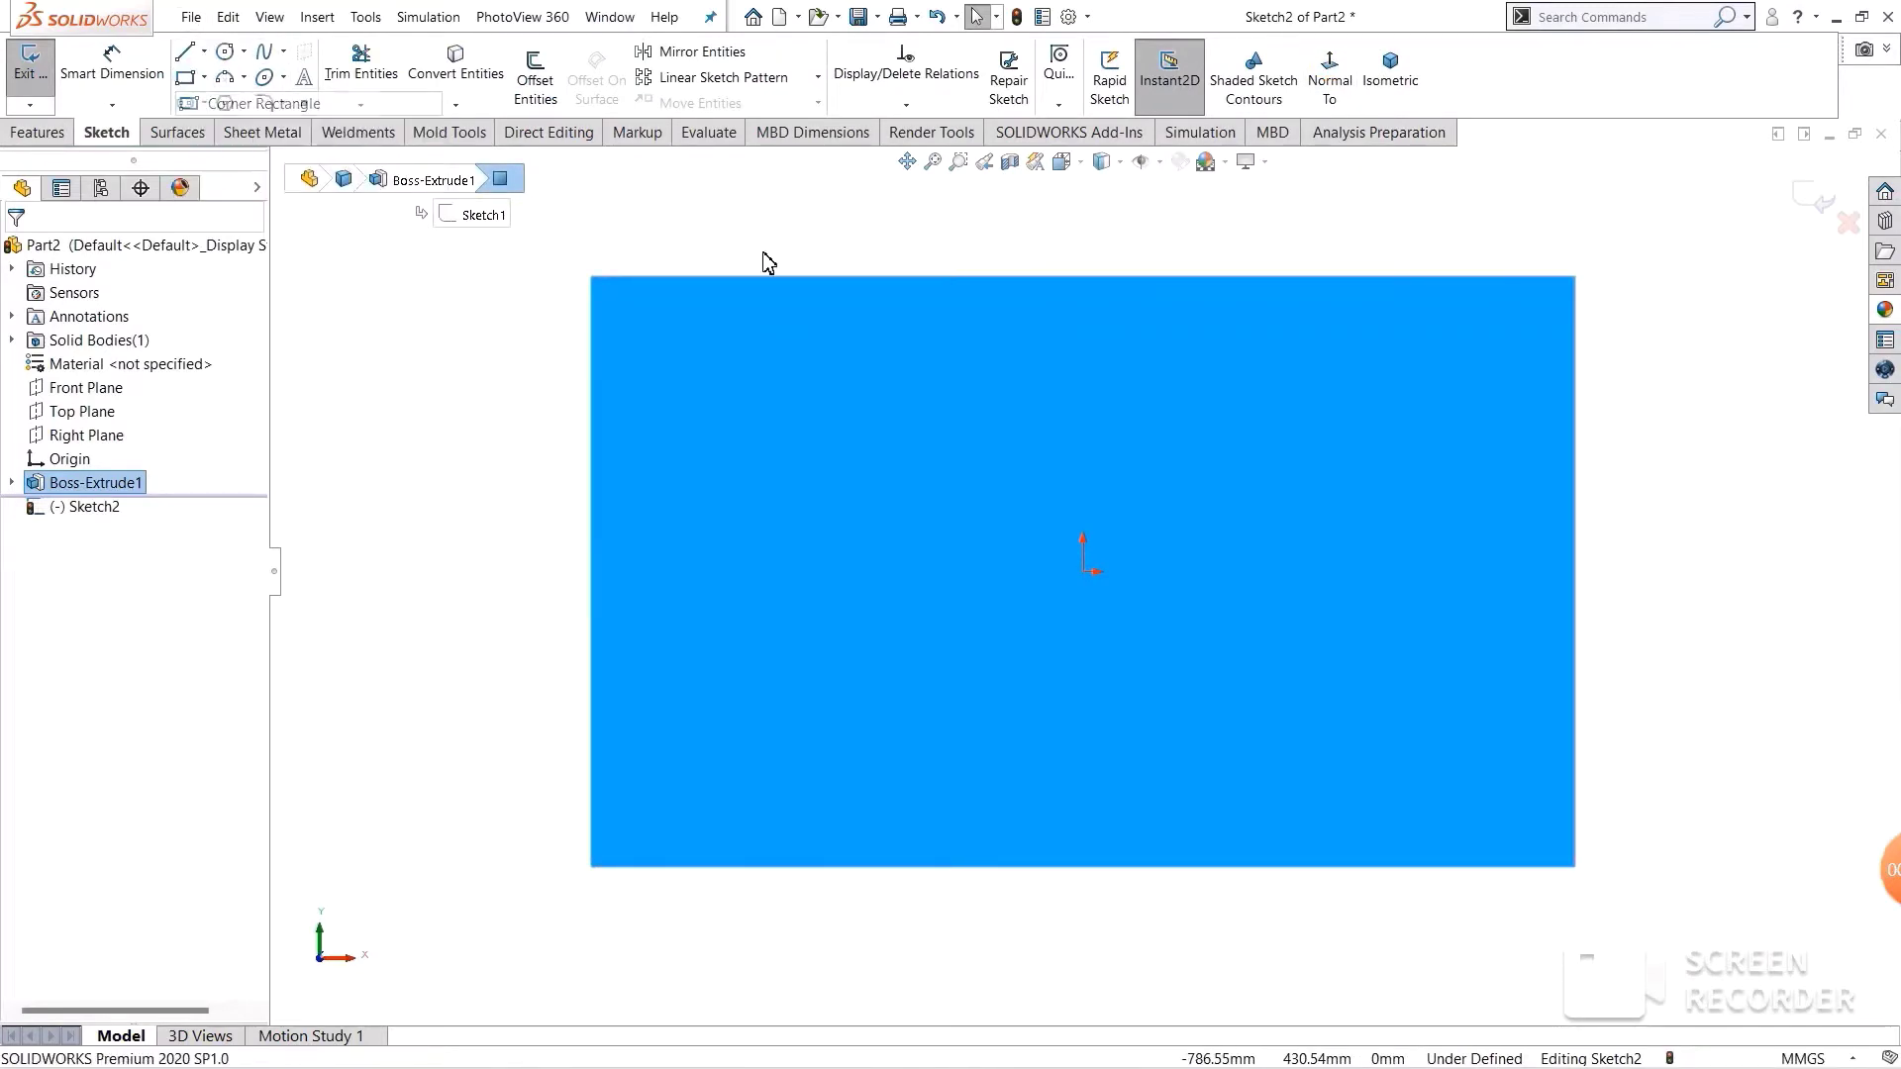
left_click(731, 280)
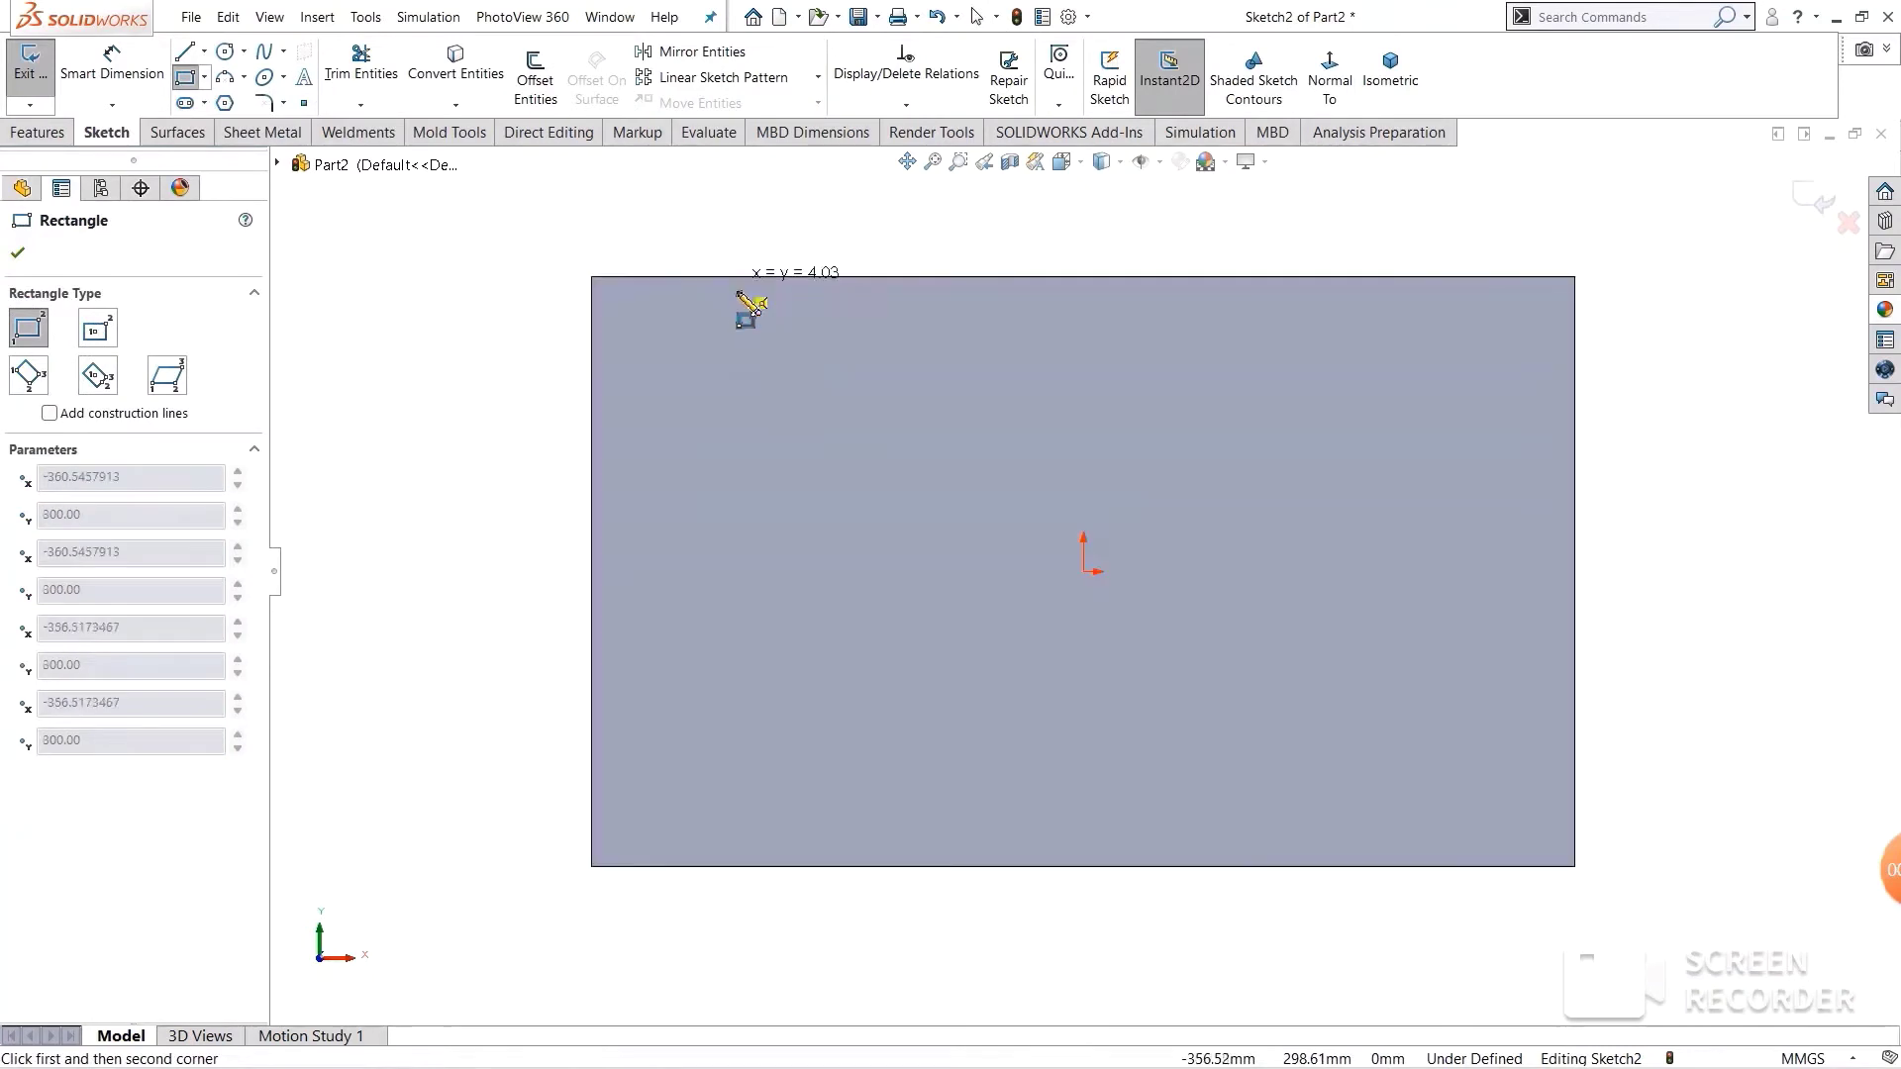
left_click(1496, 332)
right_click(1502, 376)
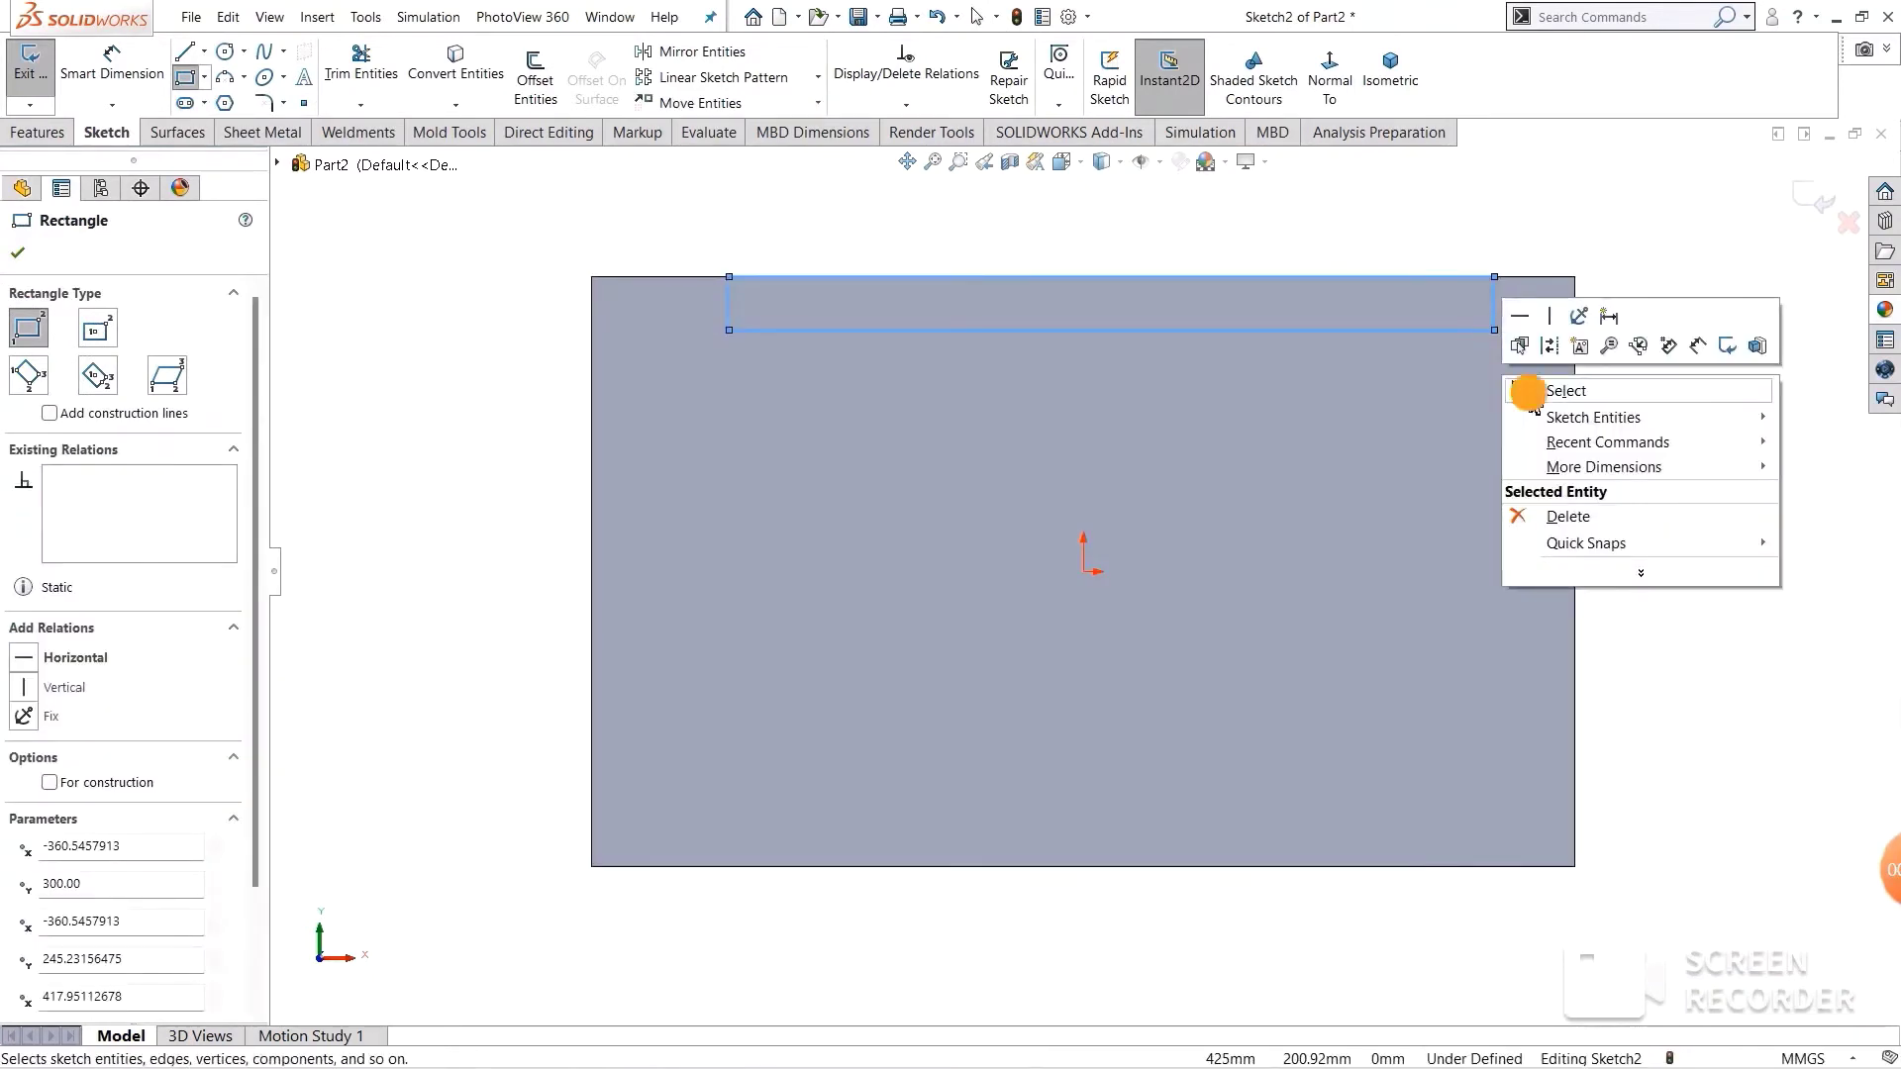
left_click(1559, 387)
left_click(947, 491)
- Dimension the rectangle 800 long and 50 high
left_click(112, 64)
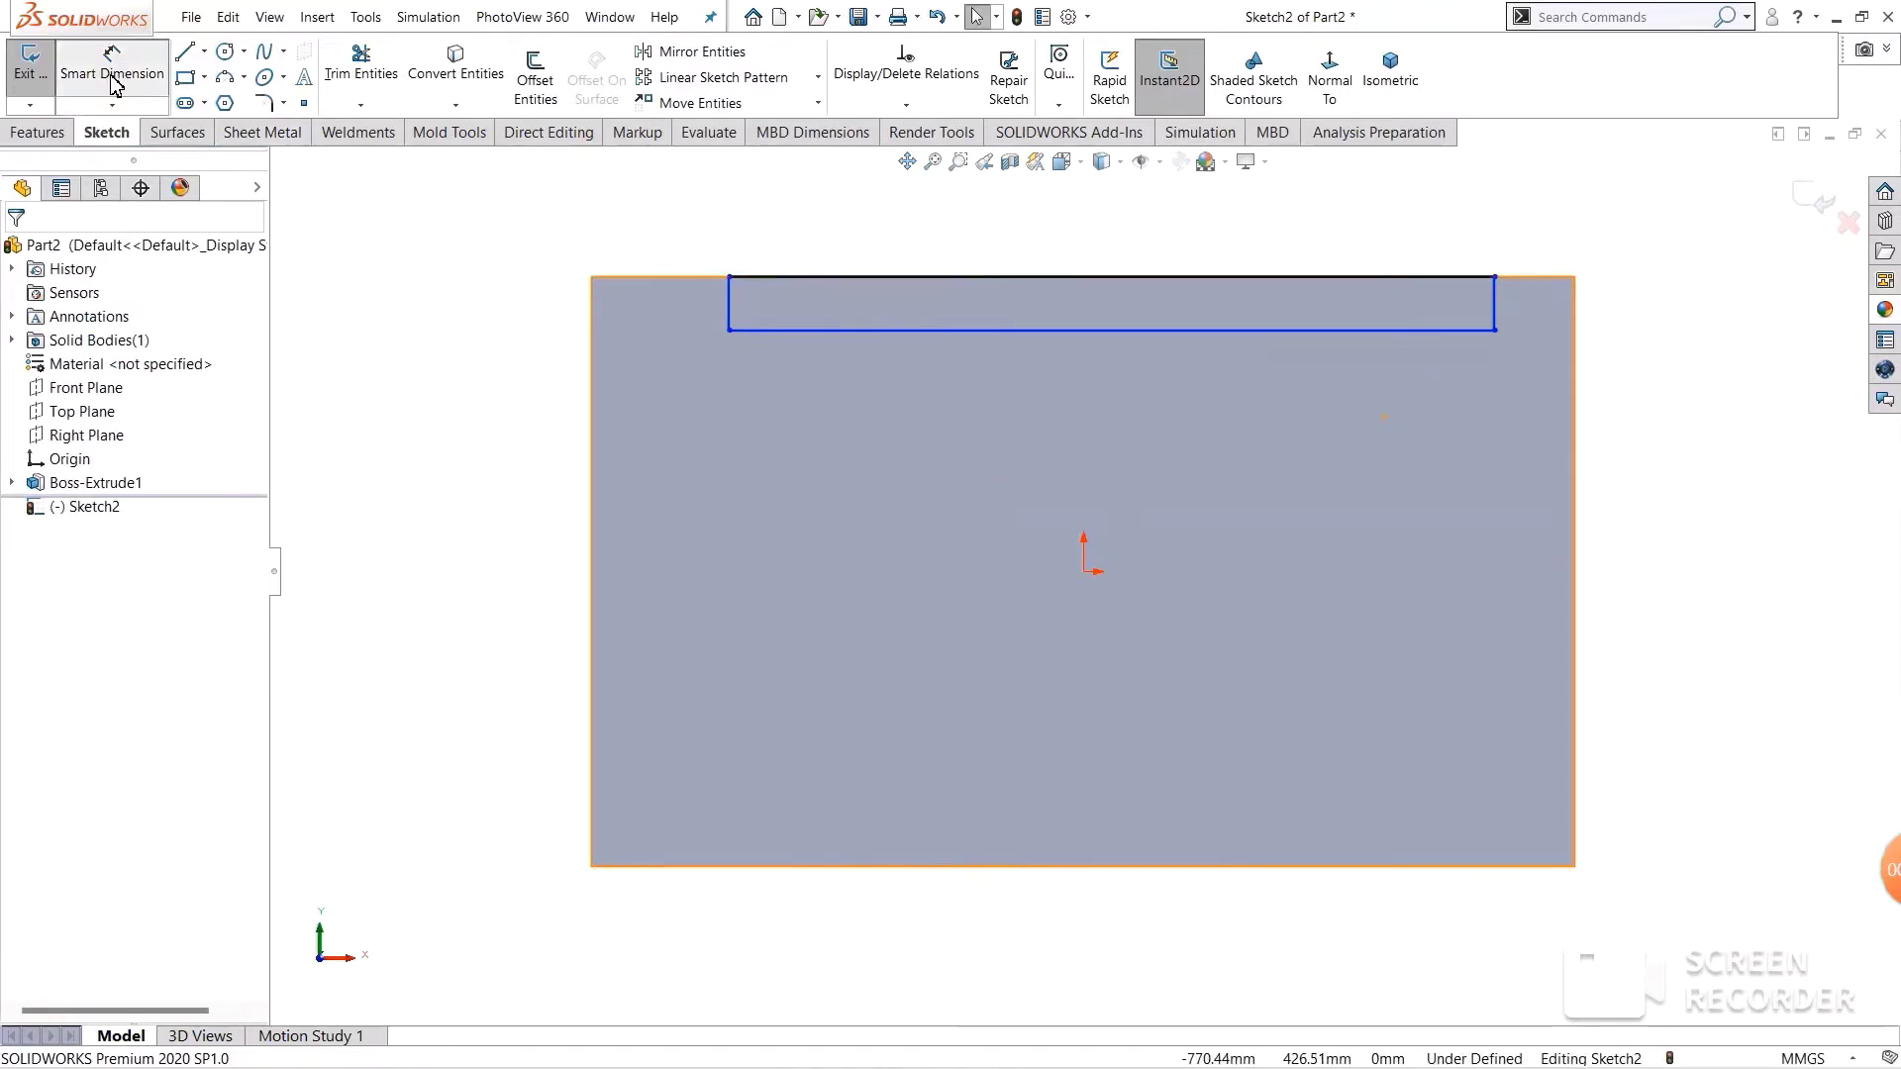
left_click(932, 329)
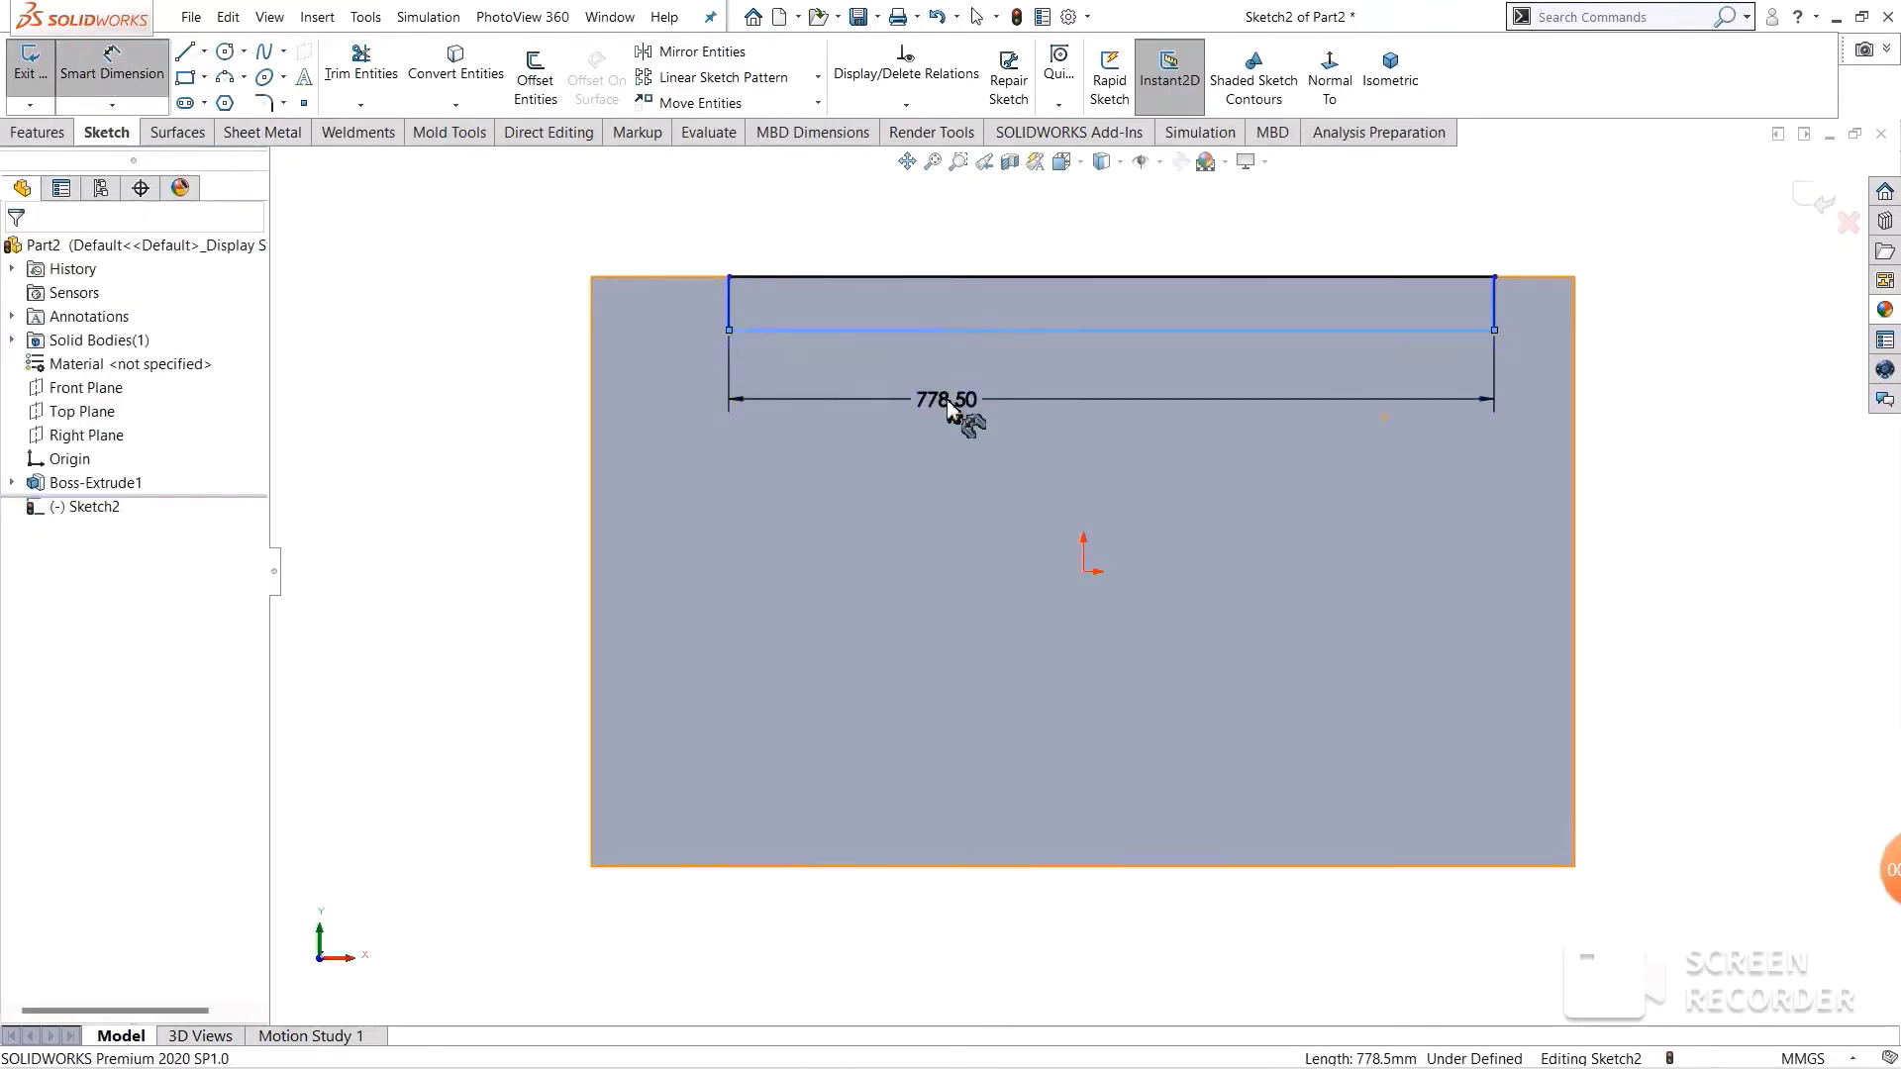
left_click(947, 400)
type("800")
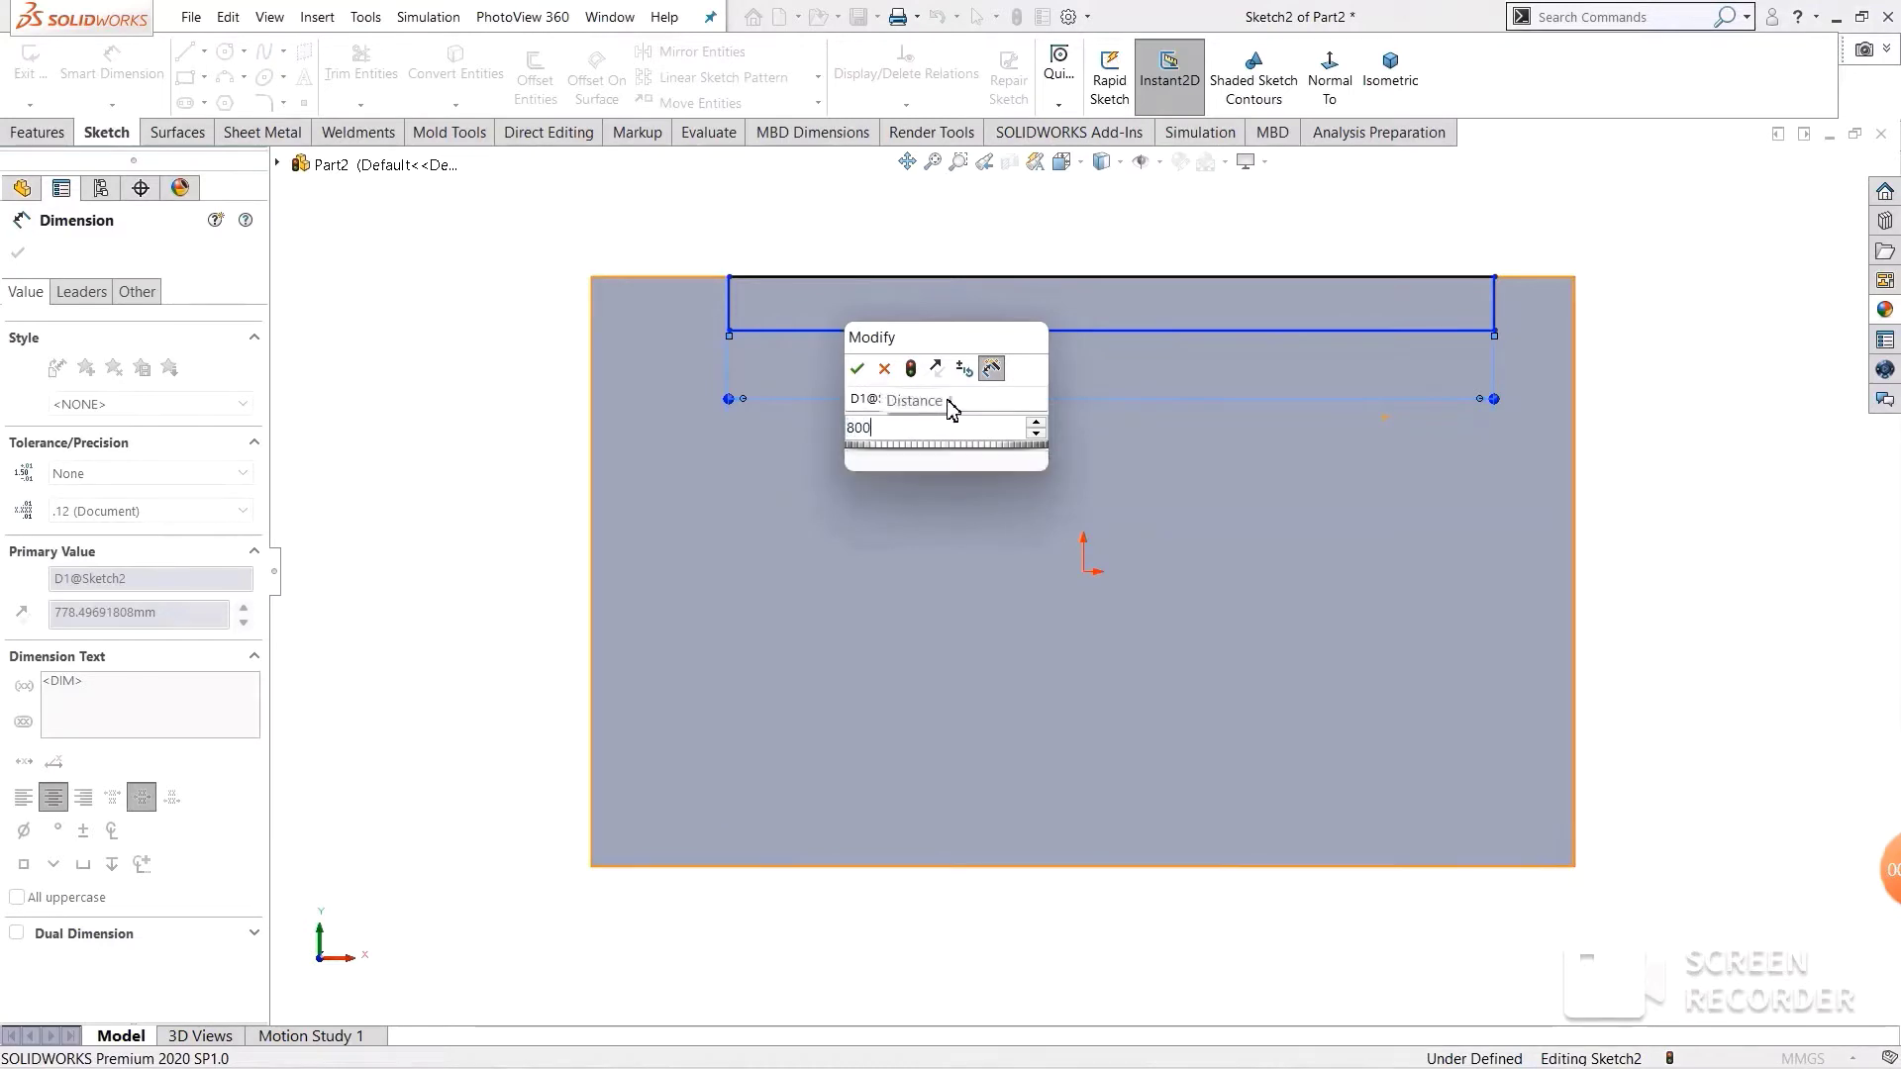
key("Return")
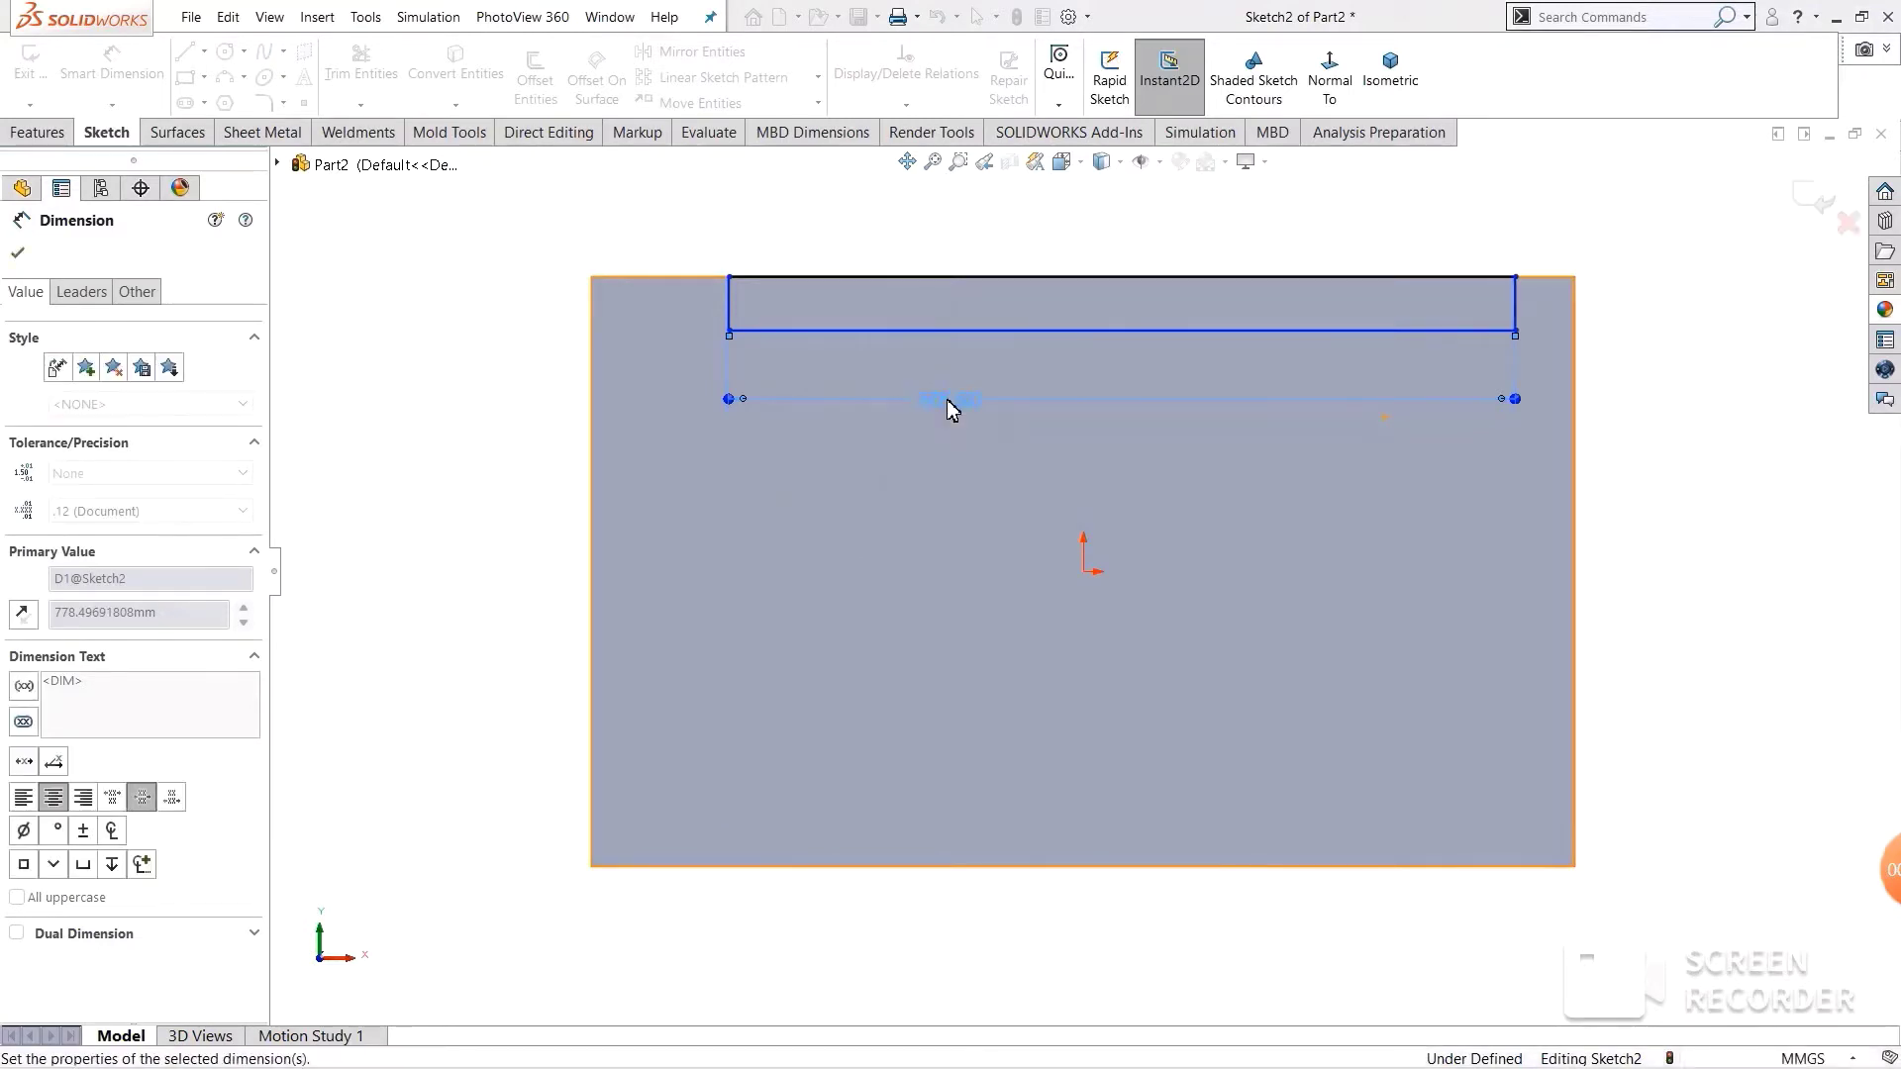
left_click(729, 307)
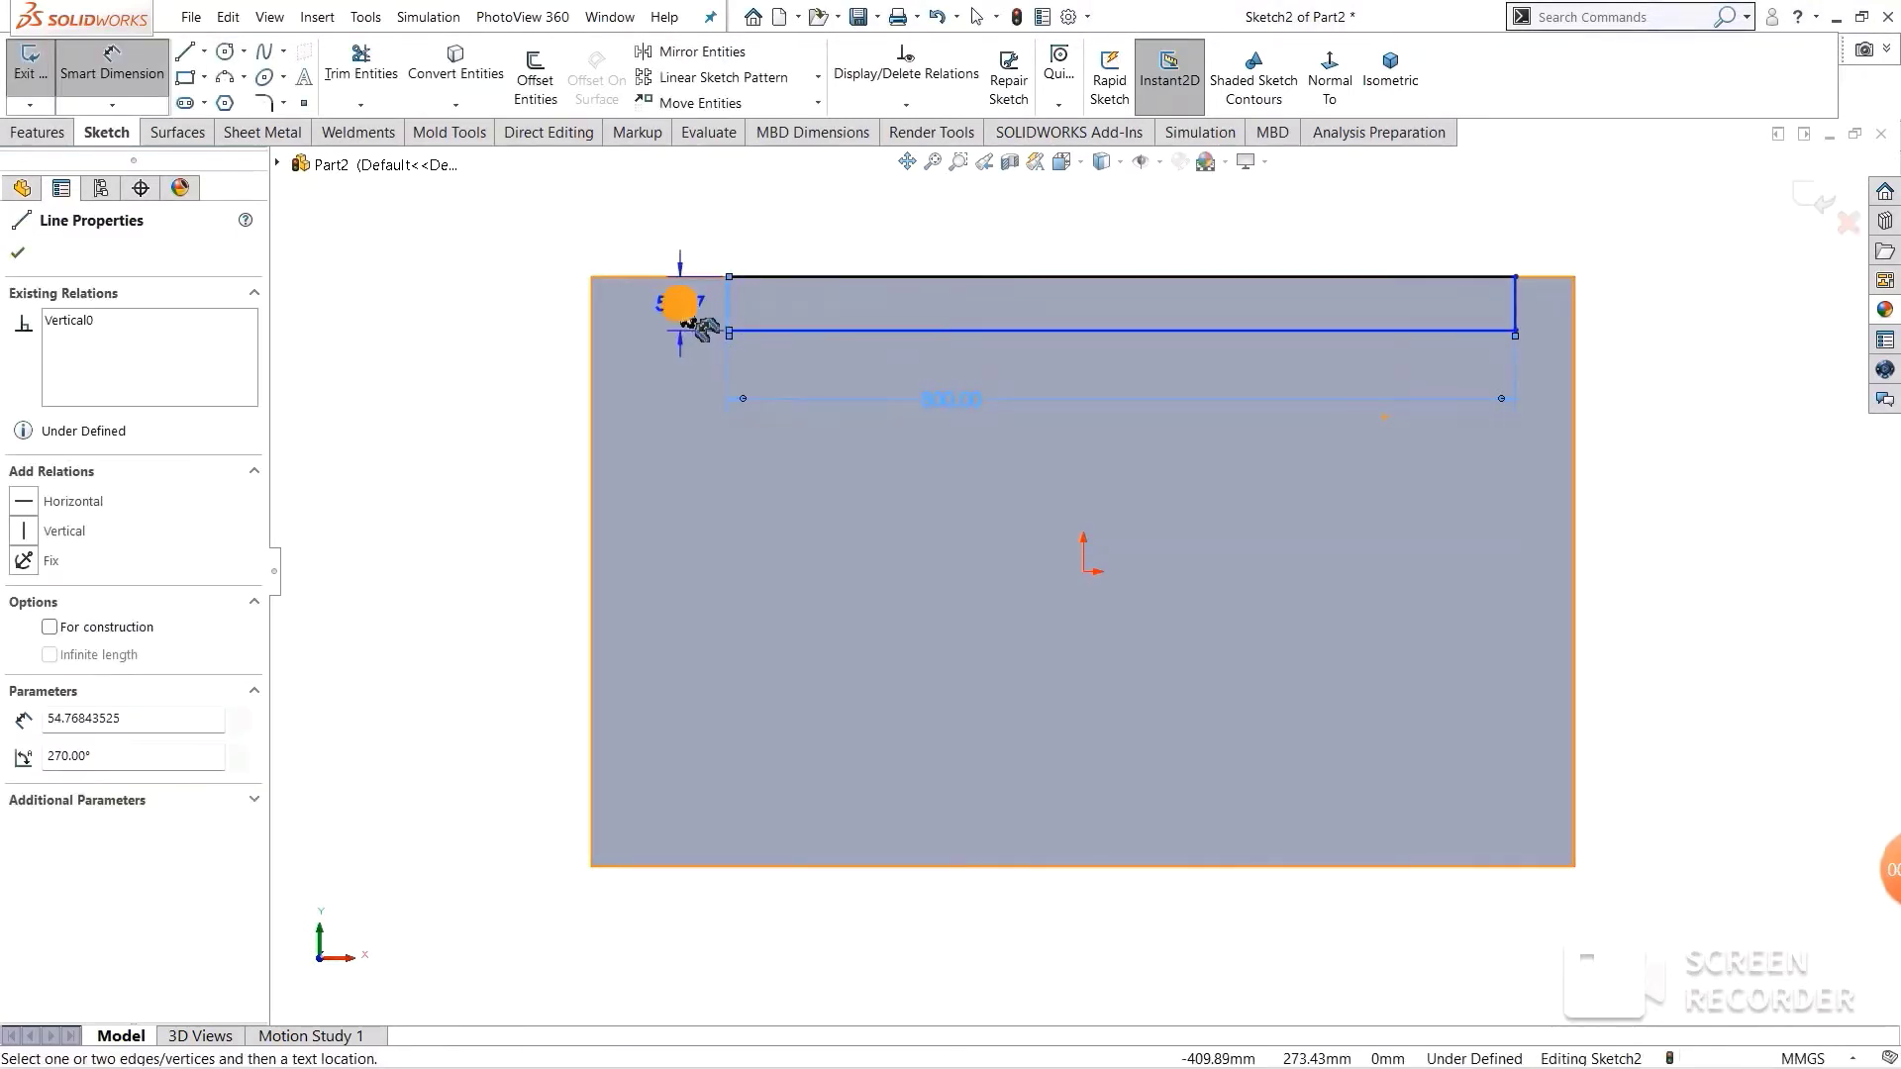
left_click(686, 314)
type("50")
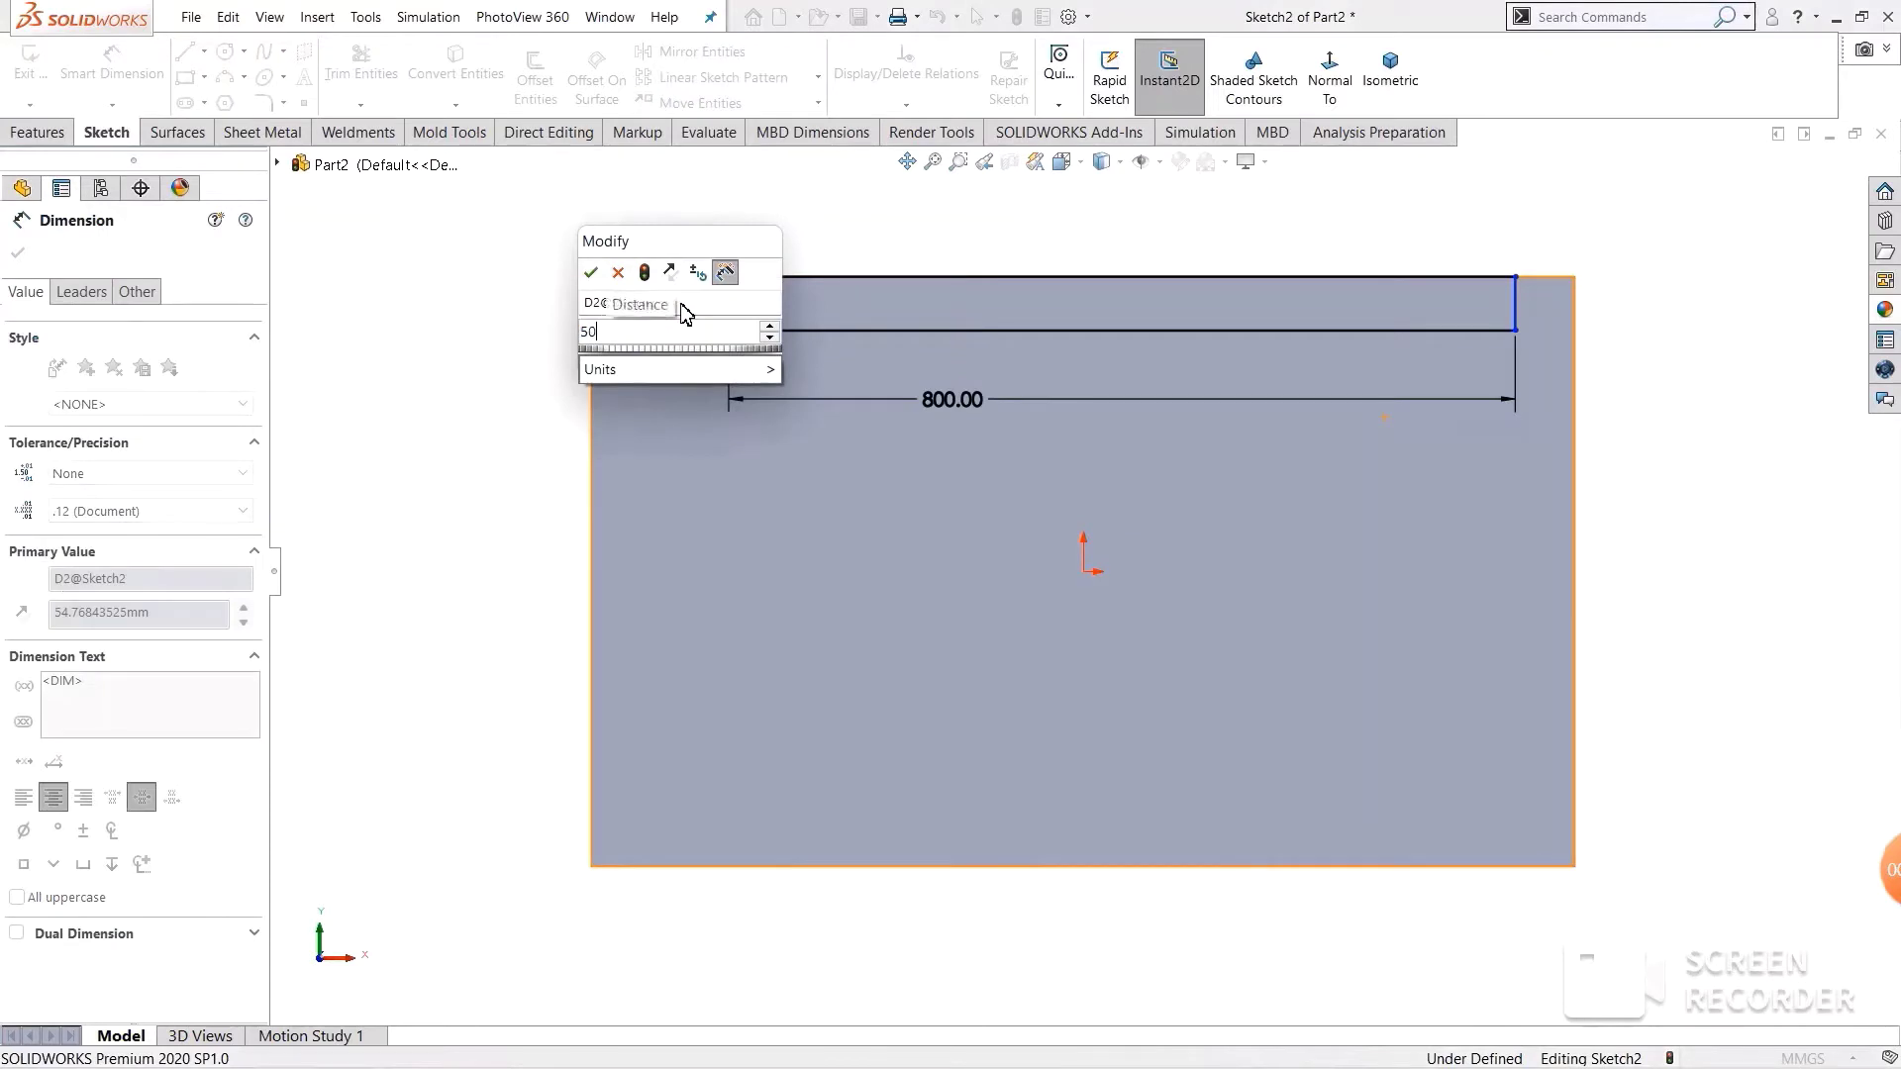
key("Return")
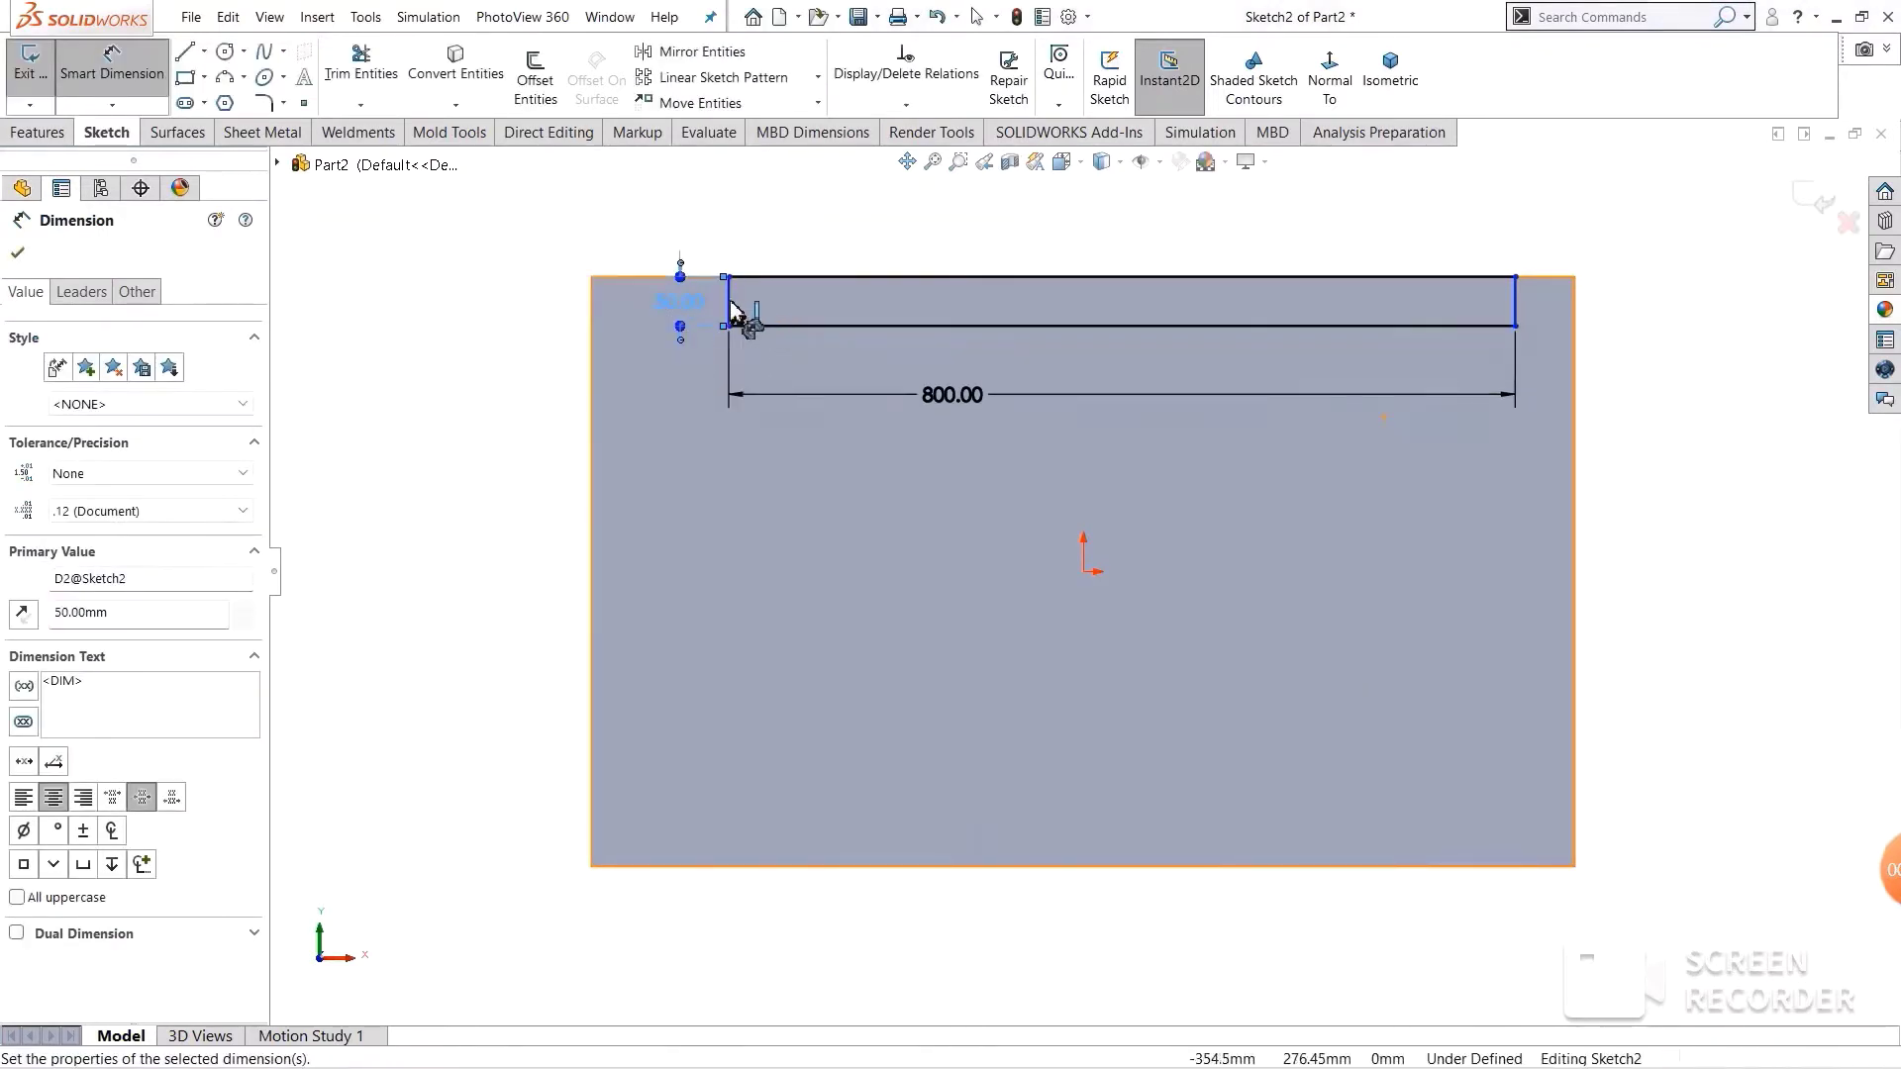
- Place the rectangle 100 mm from the tabletop's left edge
left_click(728, 307)
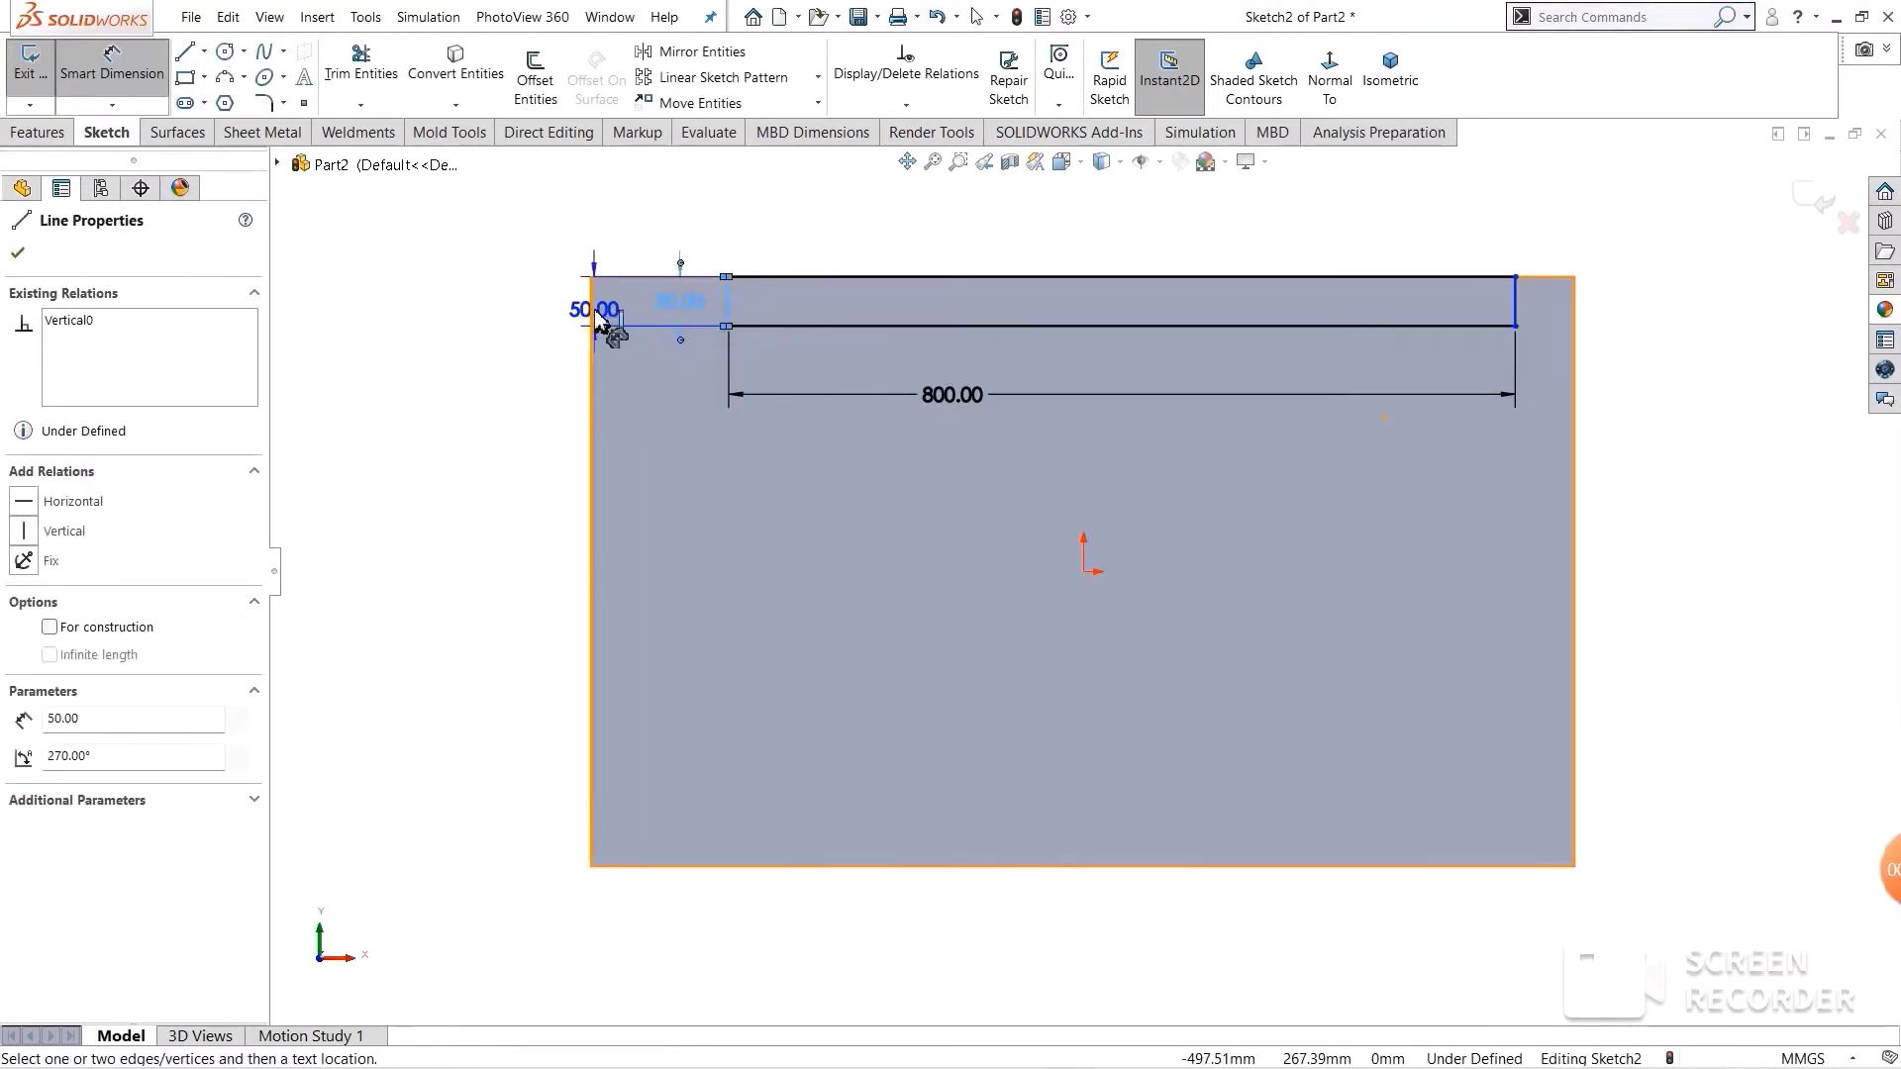
left_click(594, 312)
left_click(614, 228)
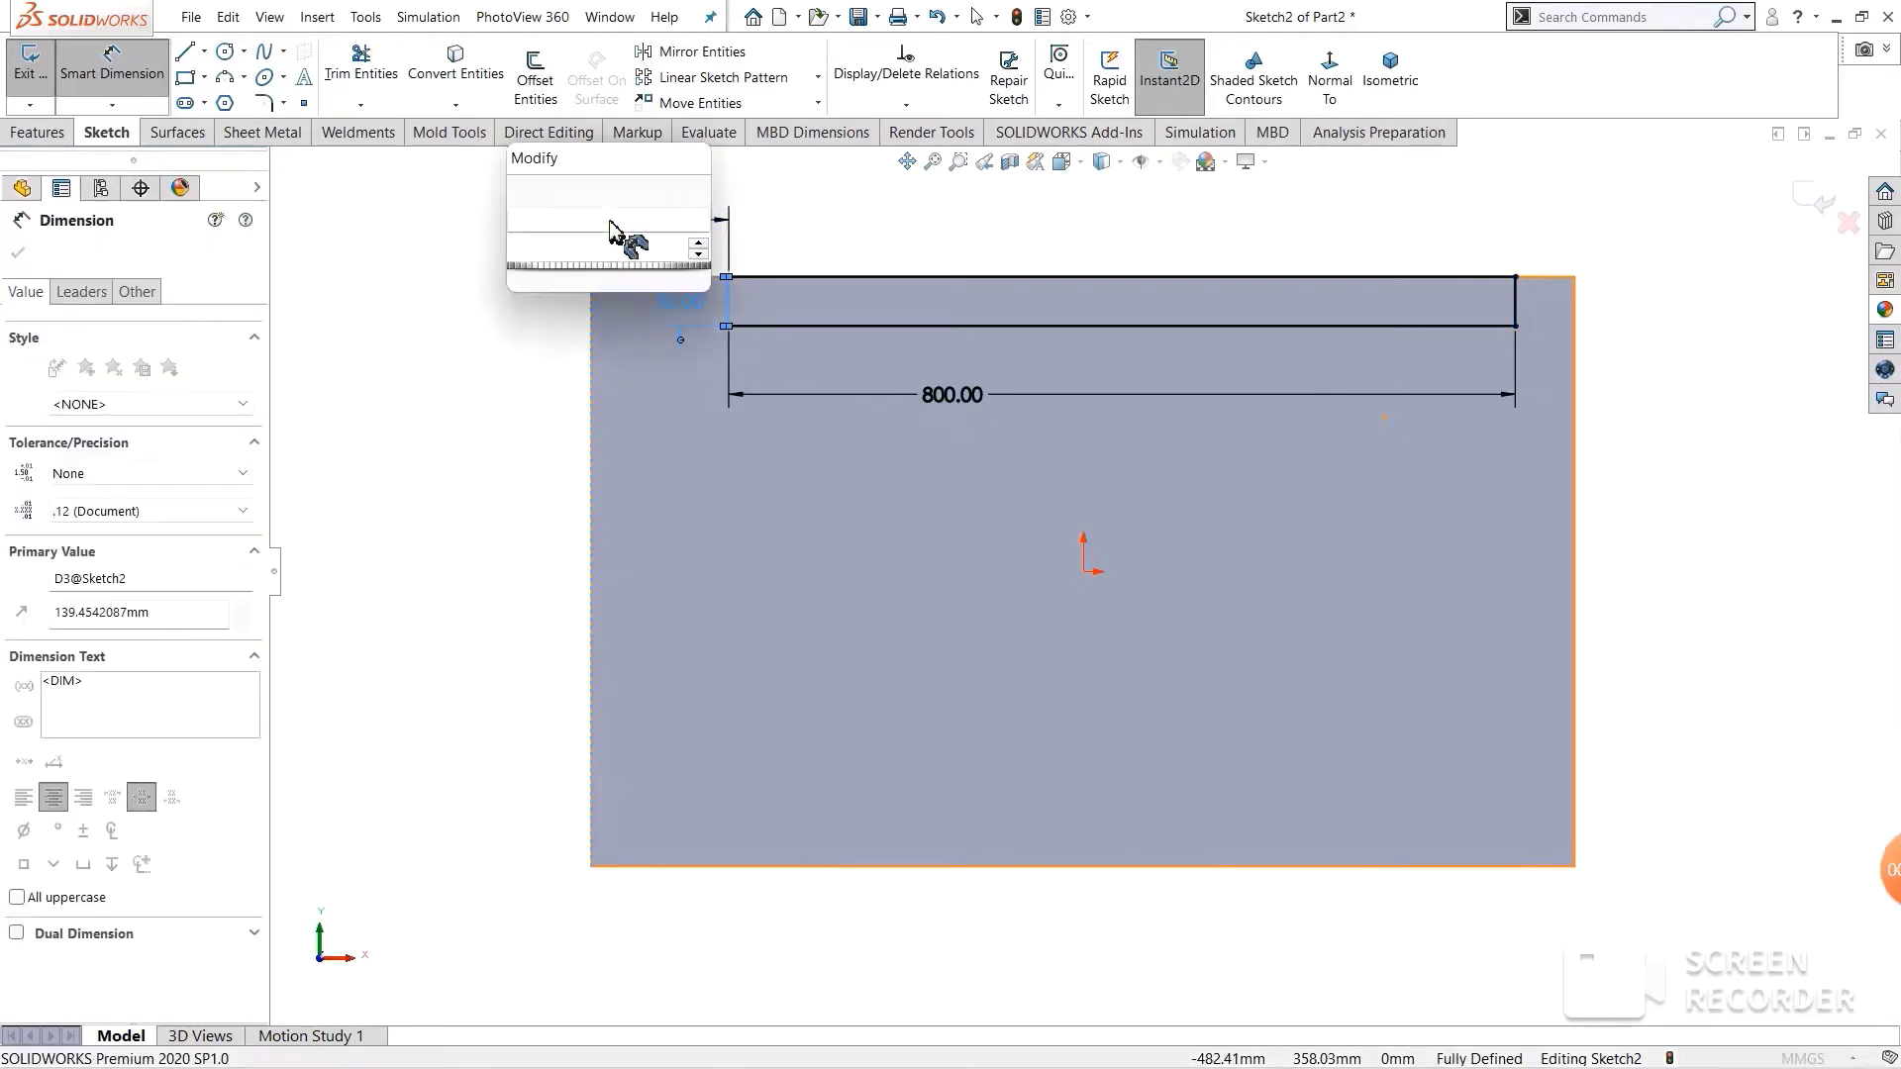
type("100")
key("Return")
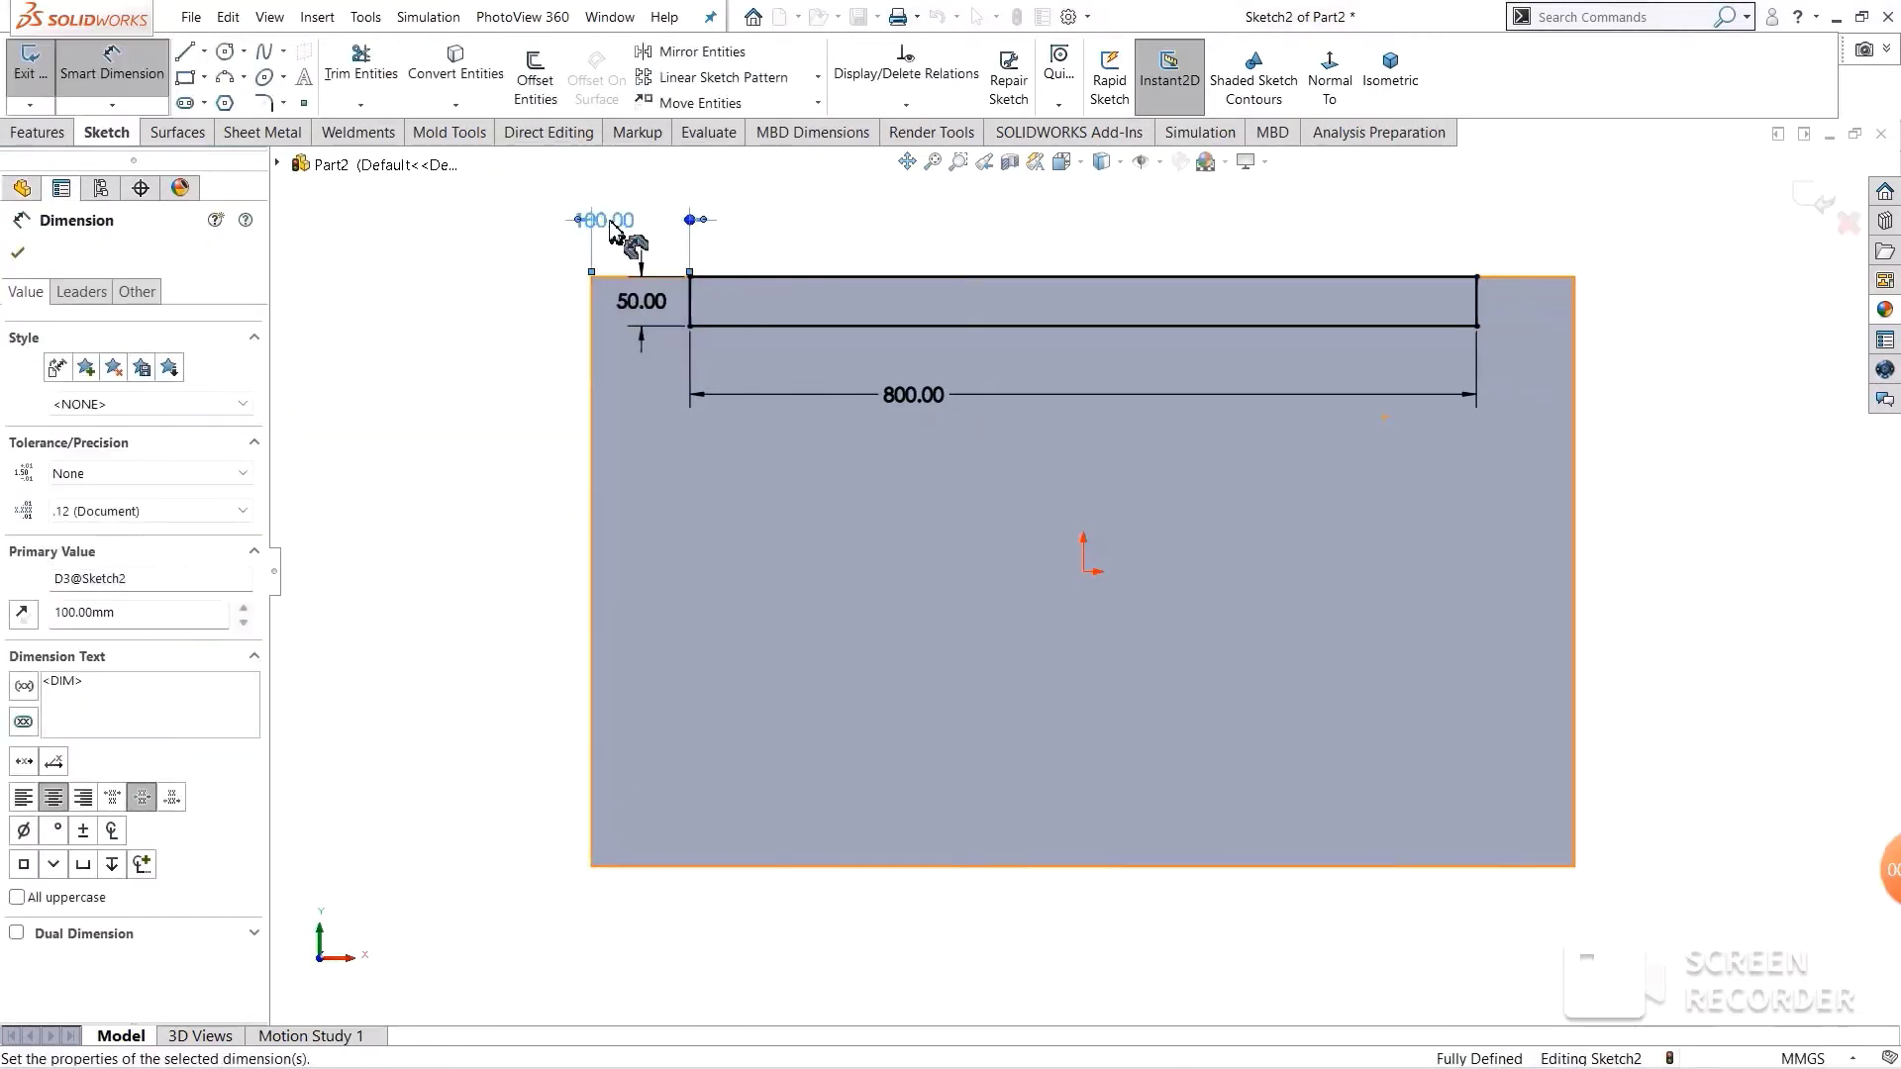
left_click(18, 253)
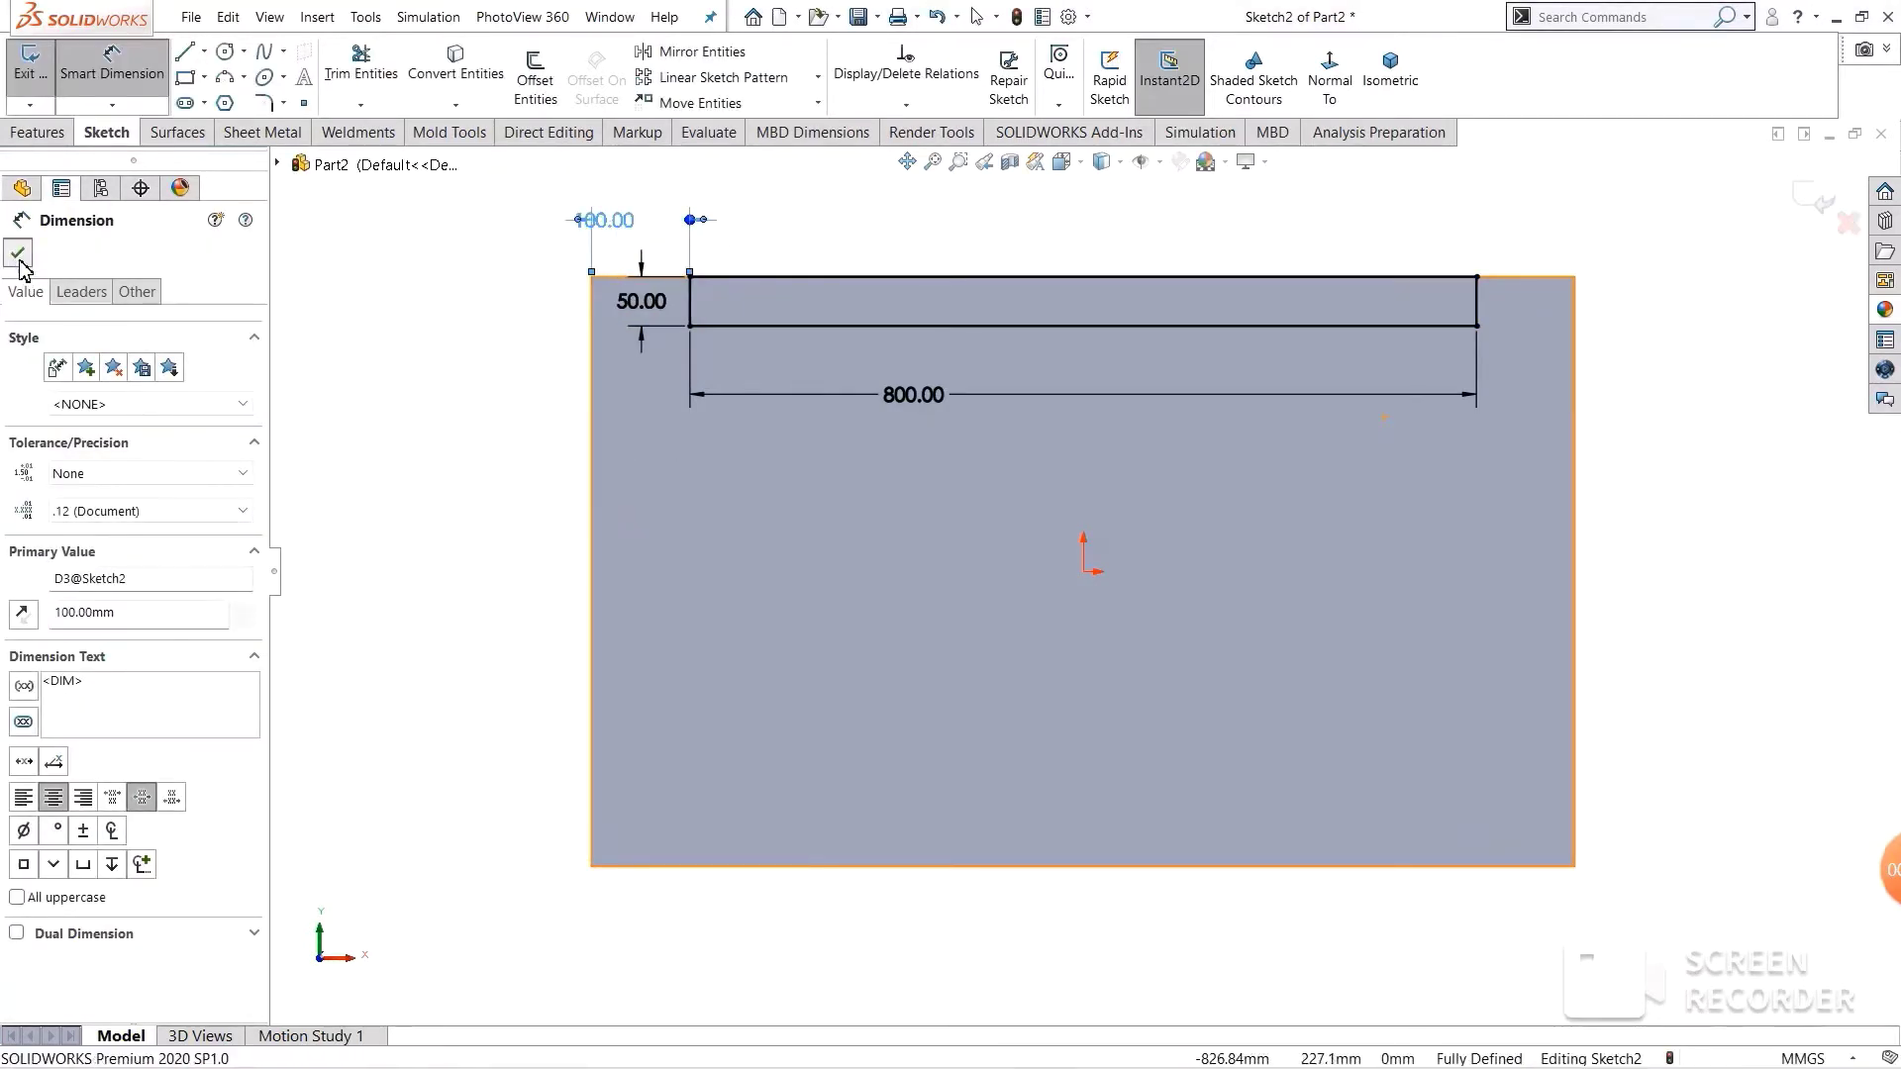
left_click(206, 52)
- Draw a horizontal centreline across the middle of the tabletop
left_click(234, 94)
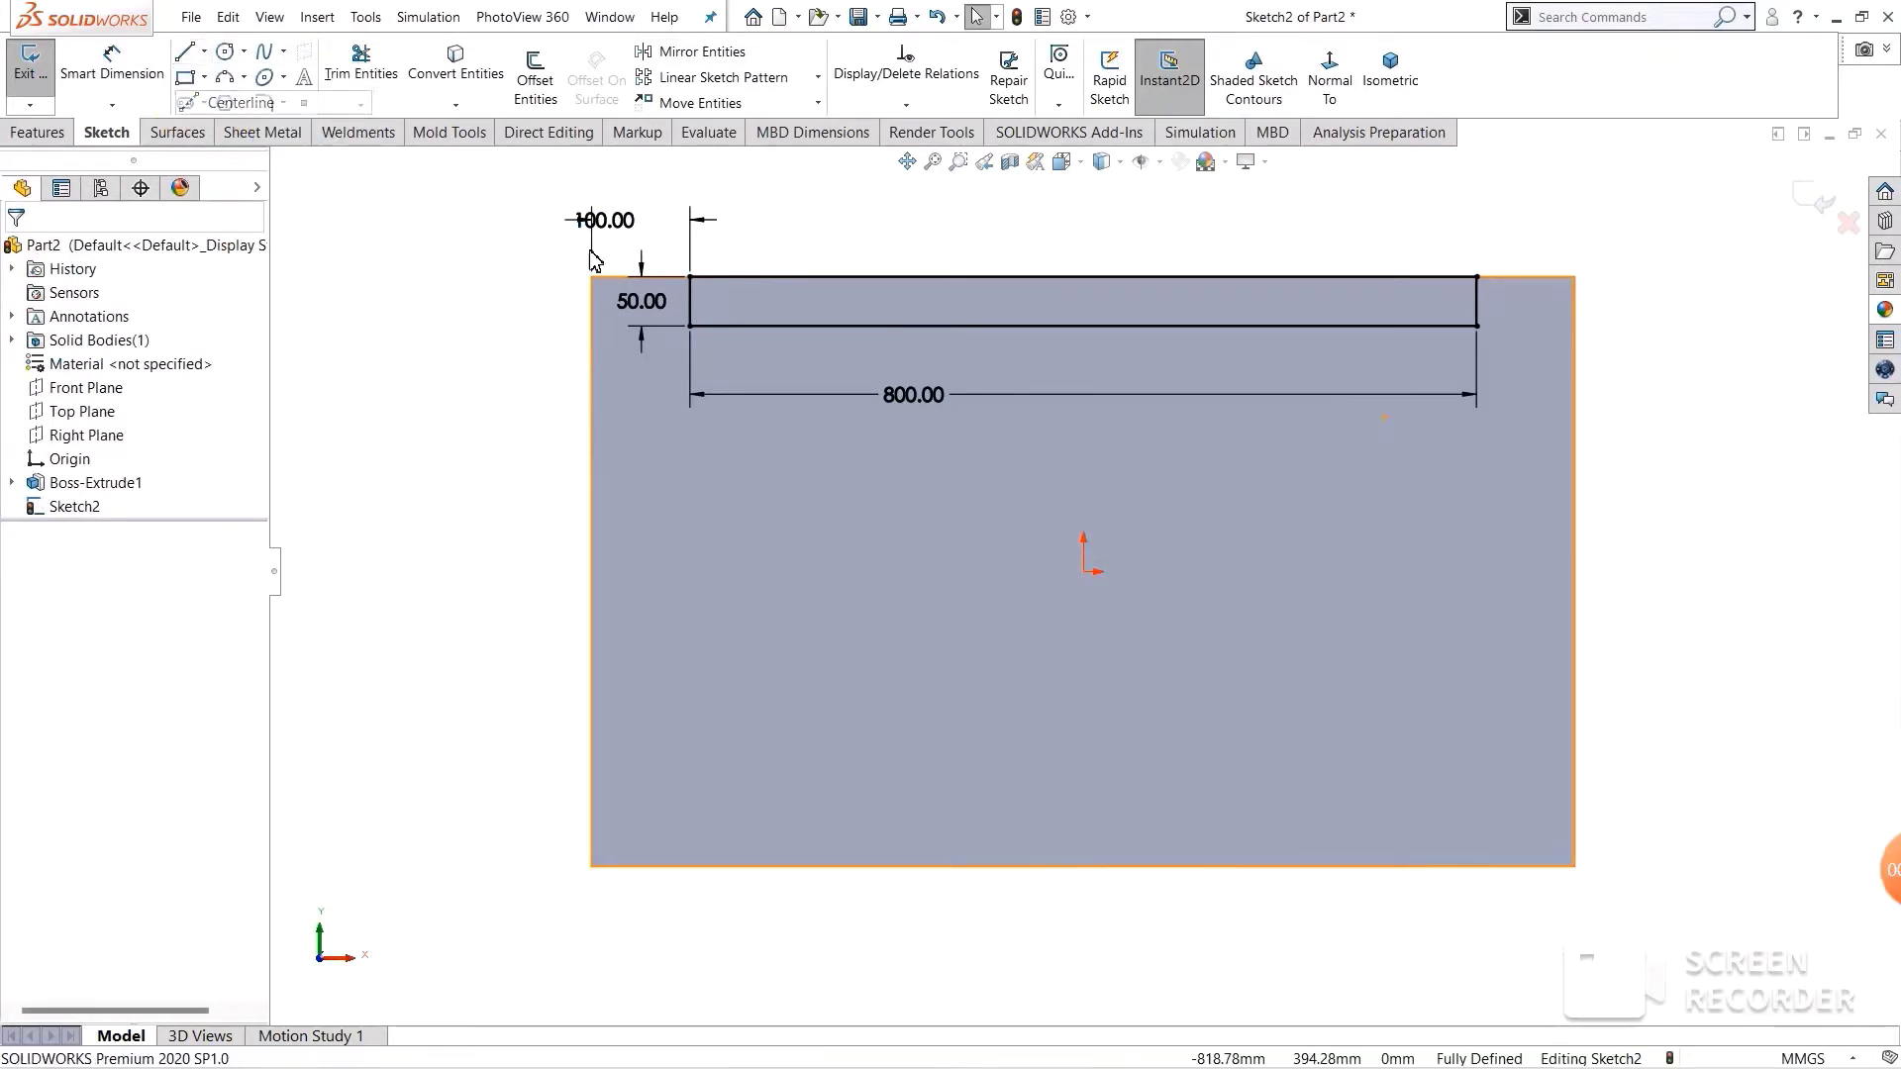
left_click(590, 571)
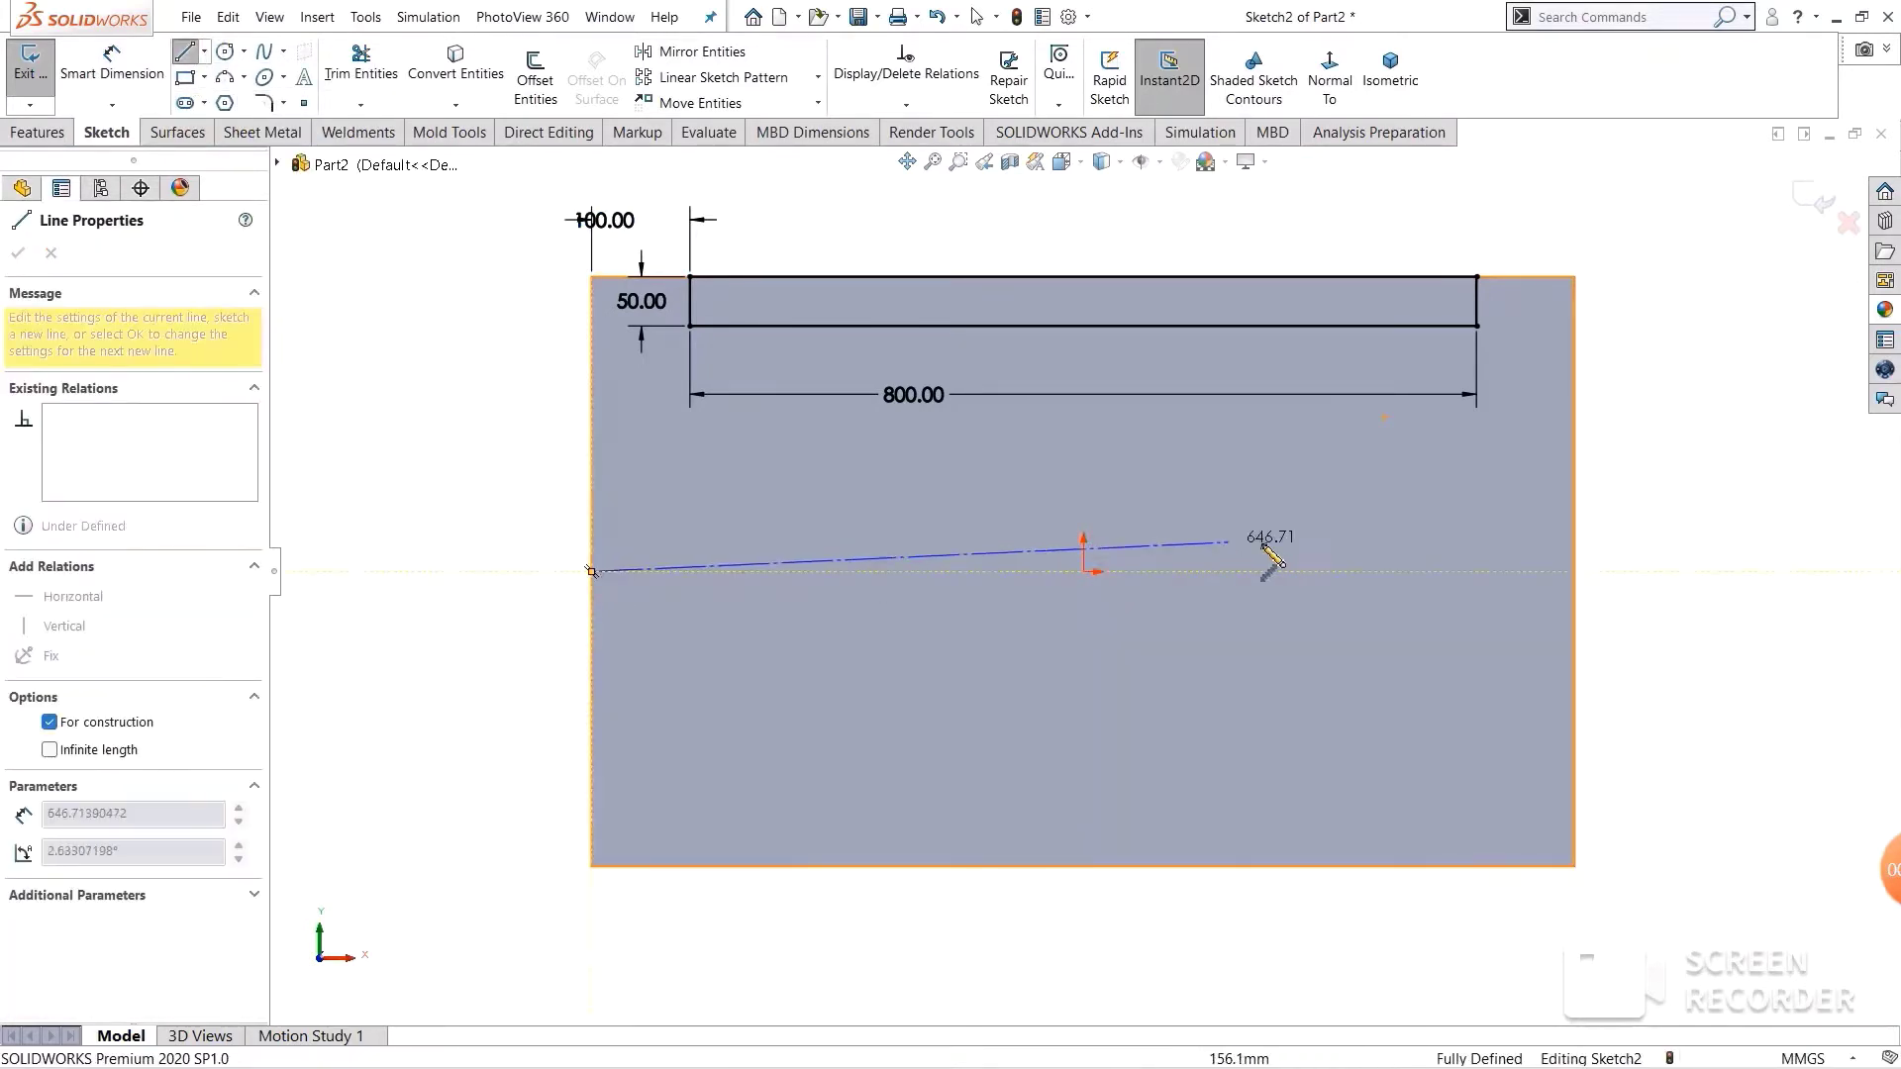
left_click(1575, 572)
right_click(1604, 473)
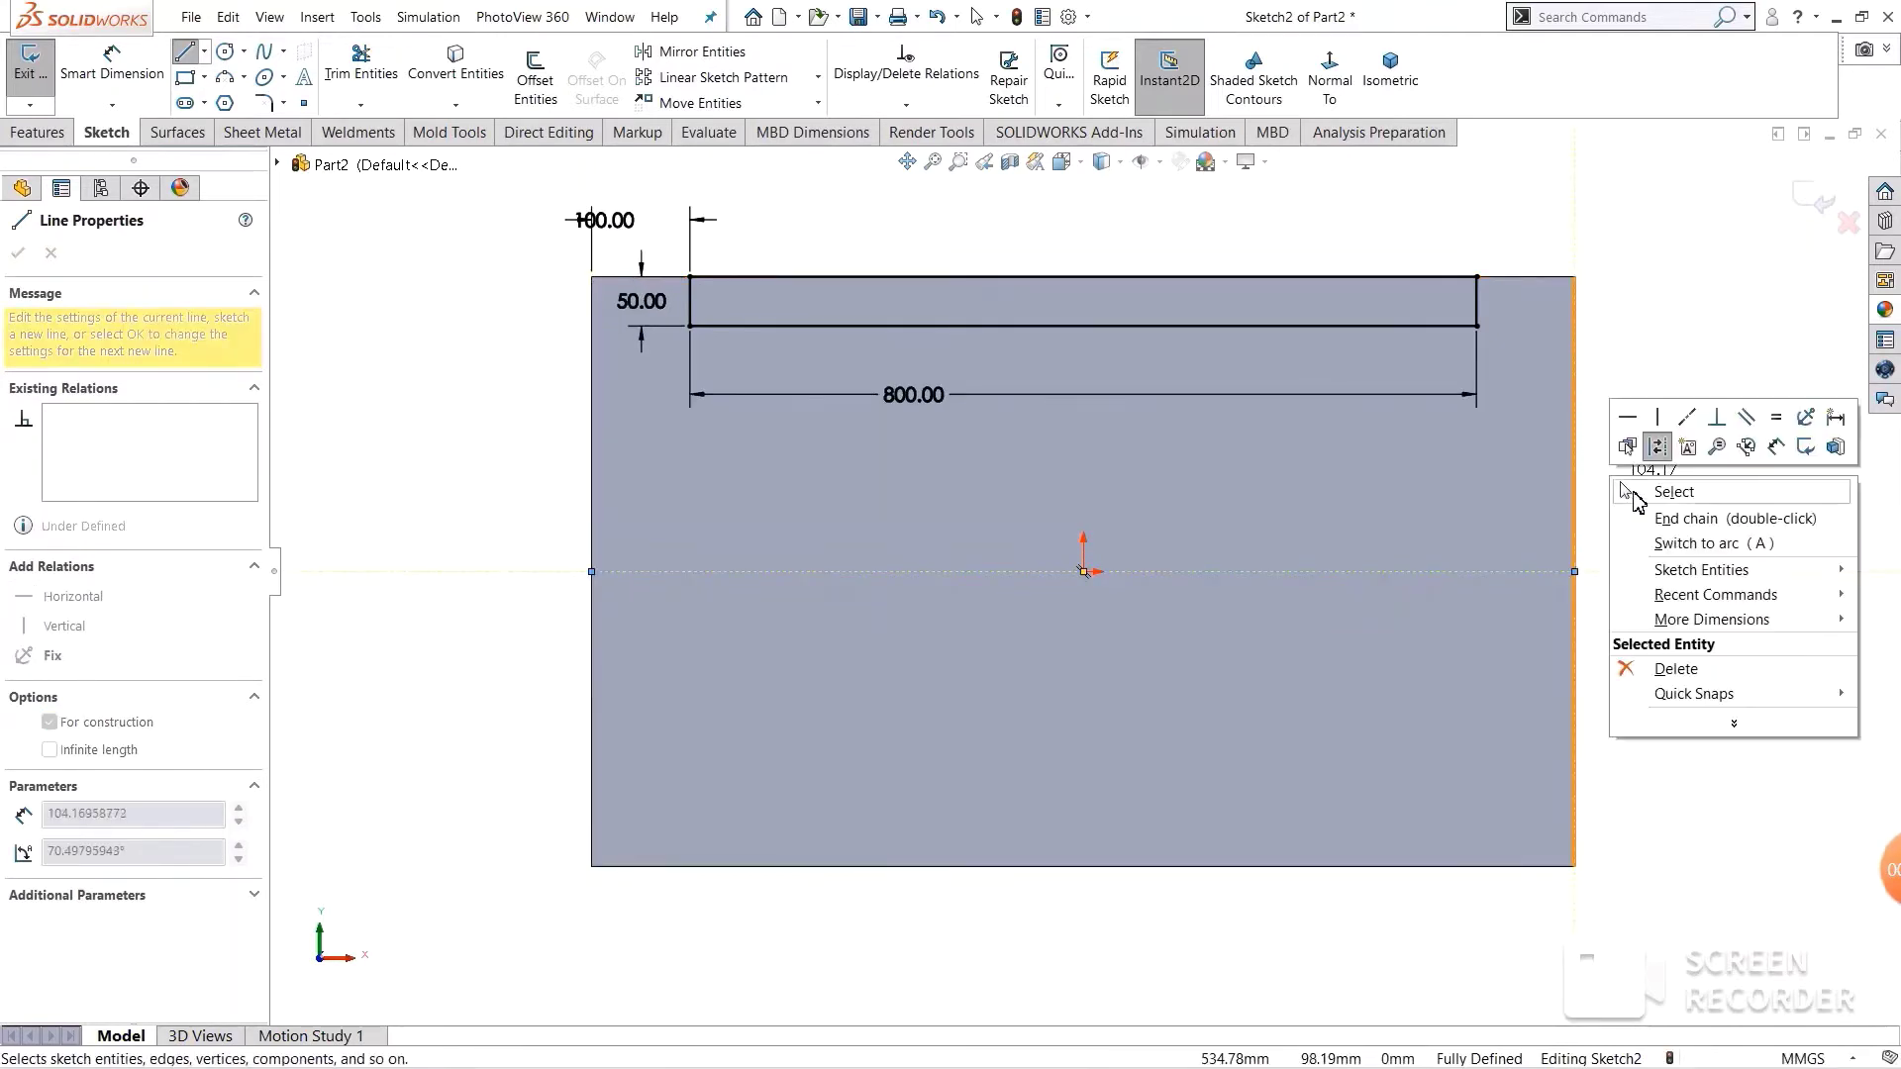
left_click(1644, 492)
key("Escape")
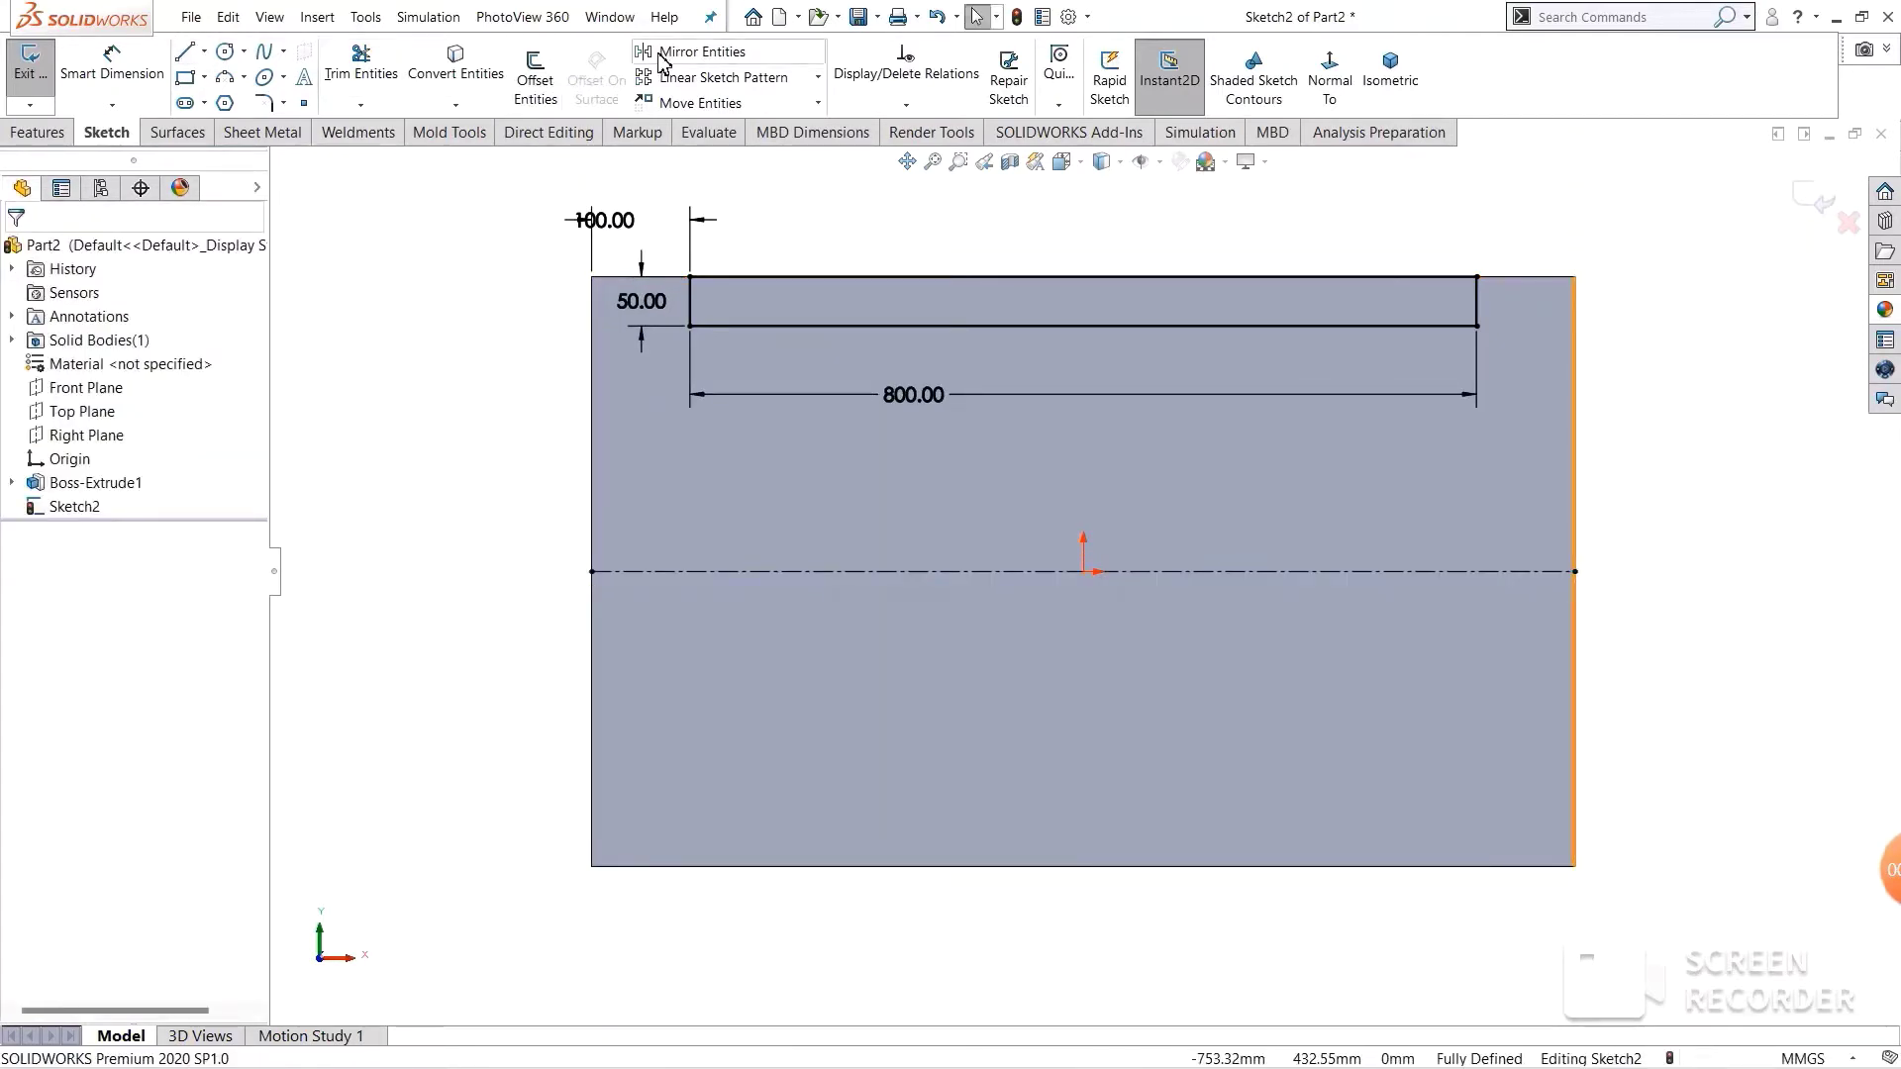
- Mirror the rectangle's four lines about the centreline to the opposite edge
left_click(661, 52)
mouse_move(1525, 462)
left_mouse_down()
mouse_move(728, 239)
mouse_move(637, 233)
left_mouse_up()
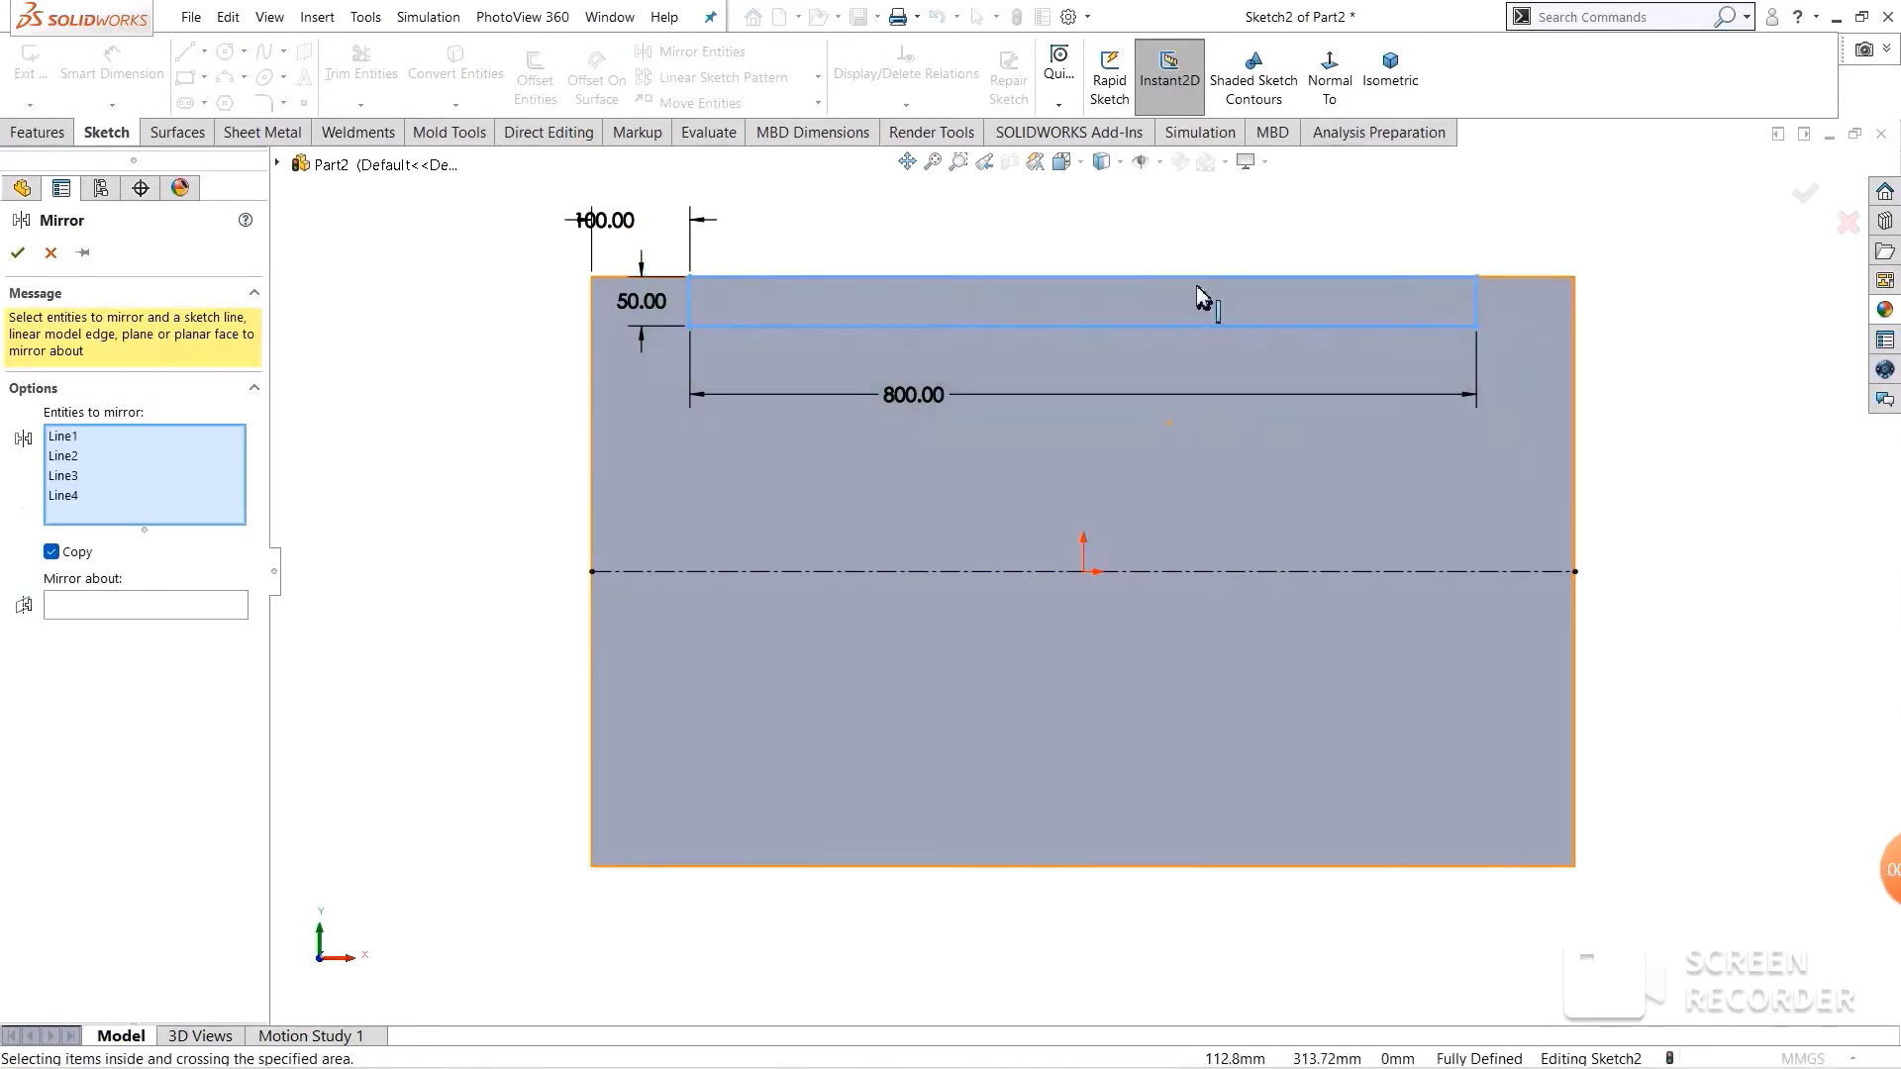
left_click(103, 603)
left_click(802, 573)
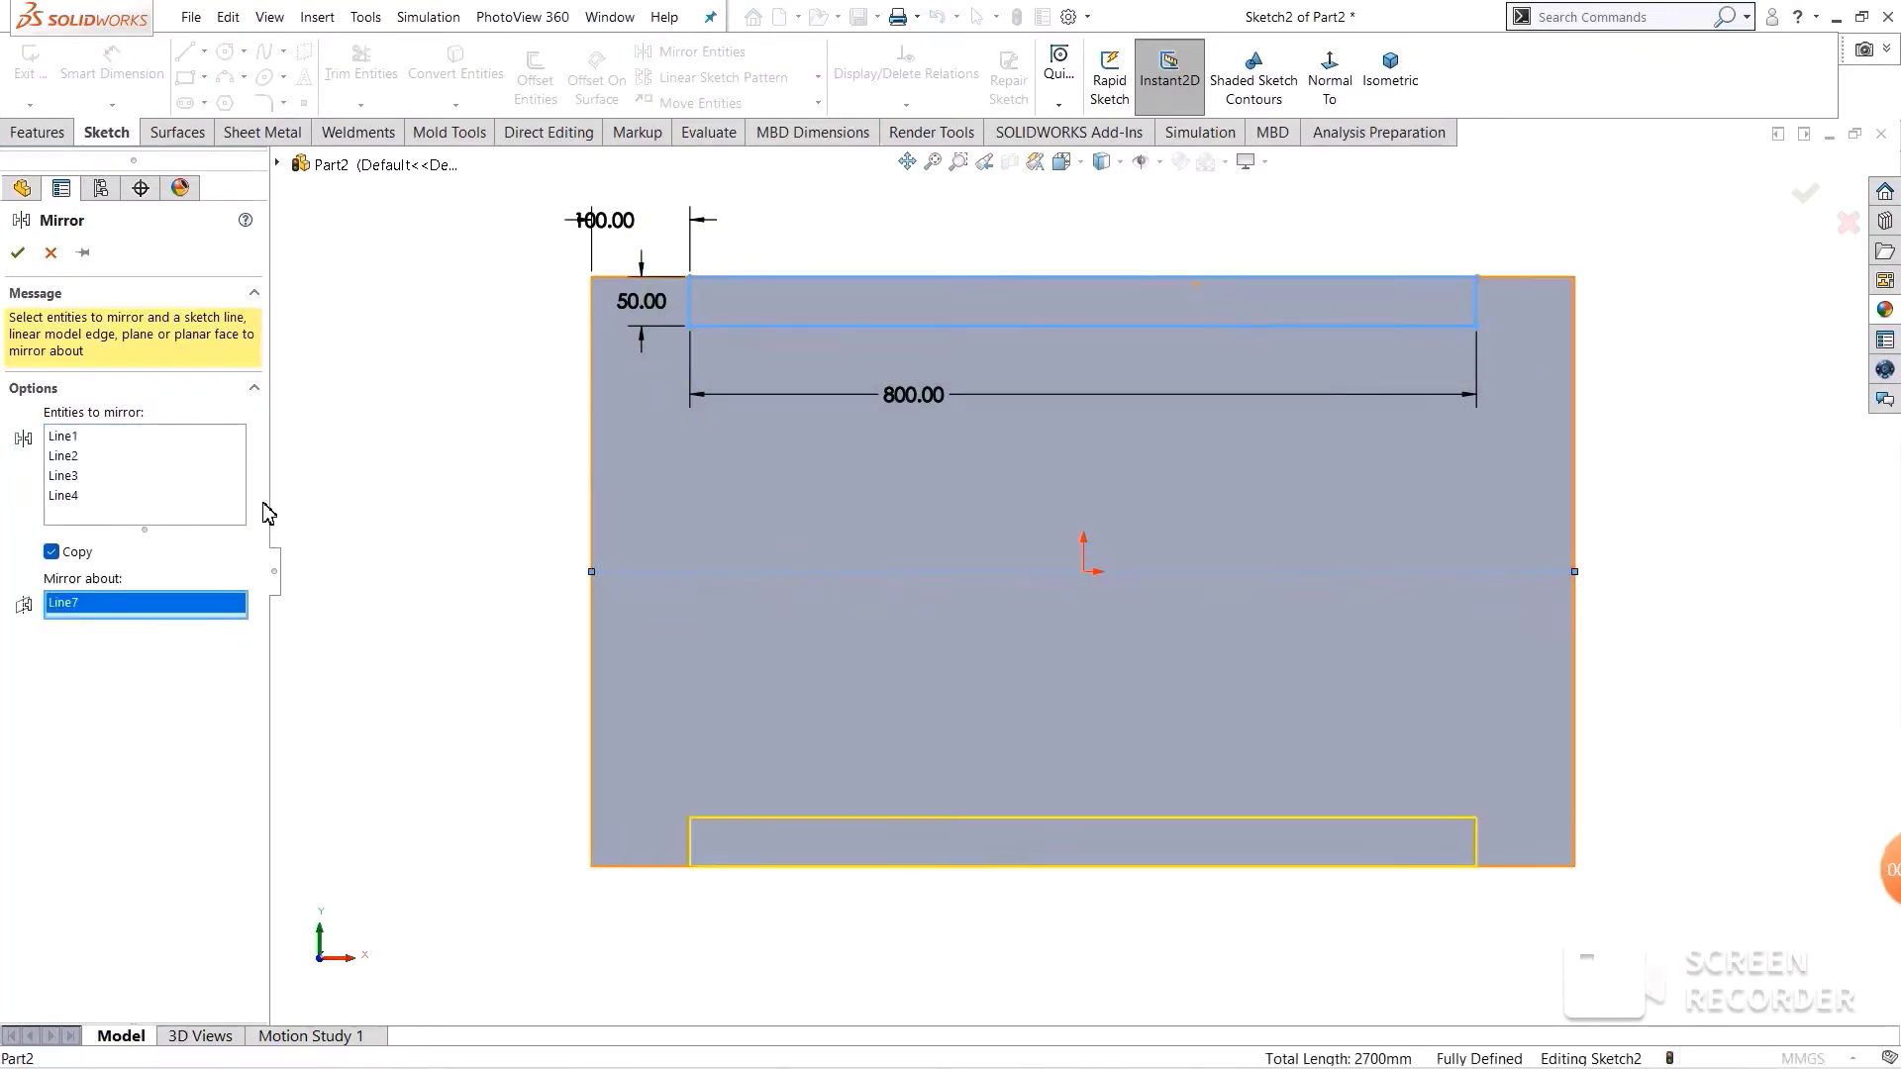
left_click(18, 254)
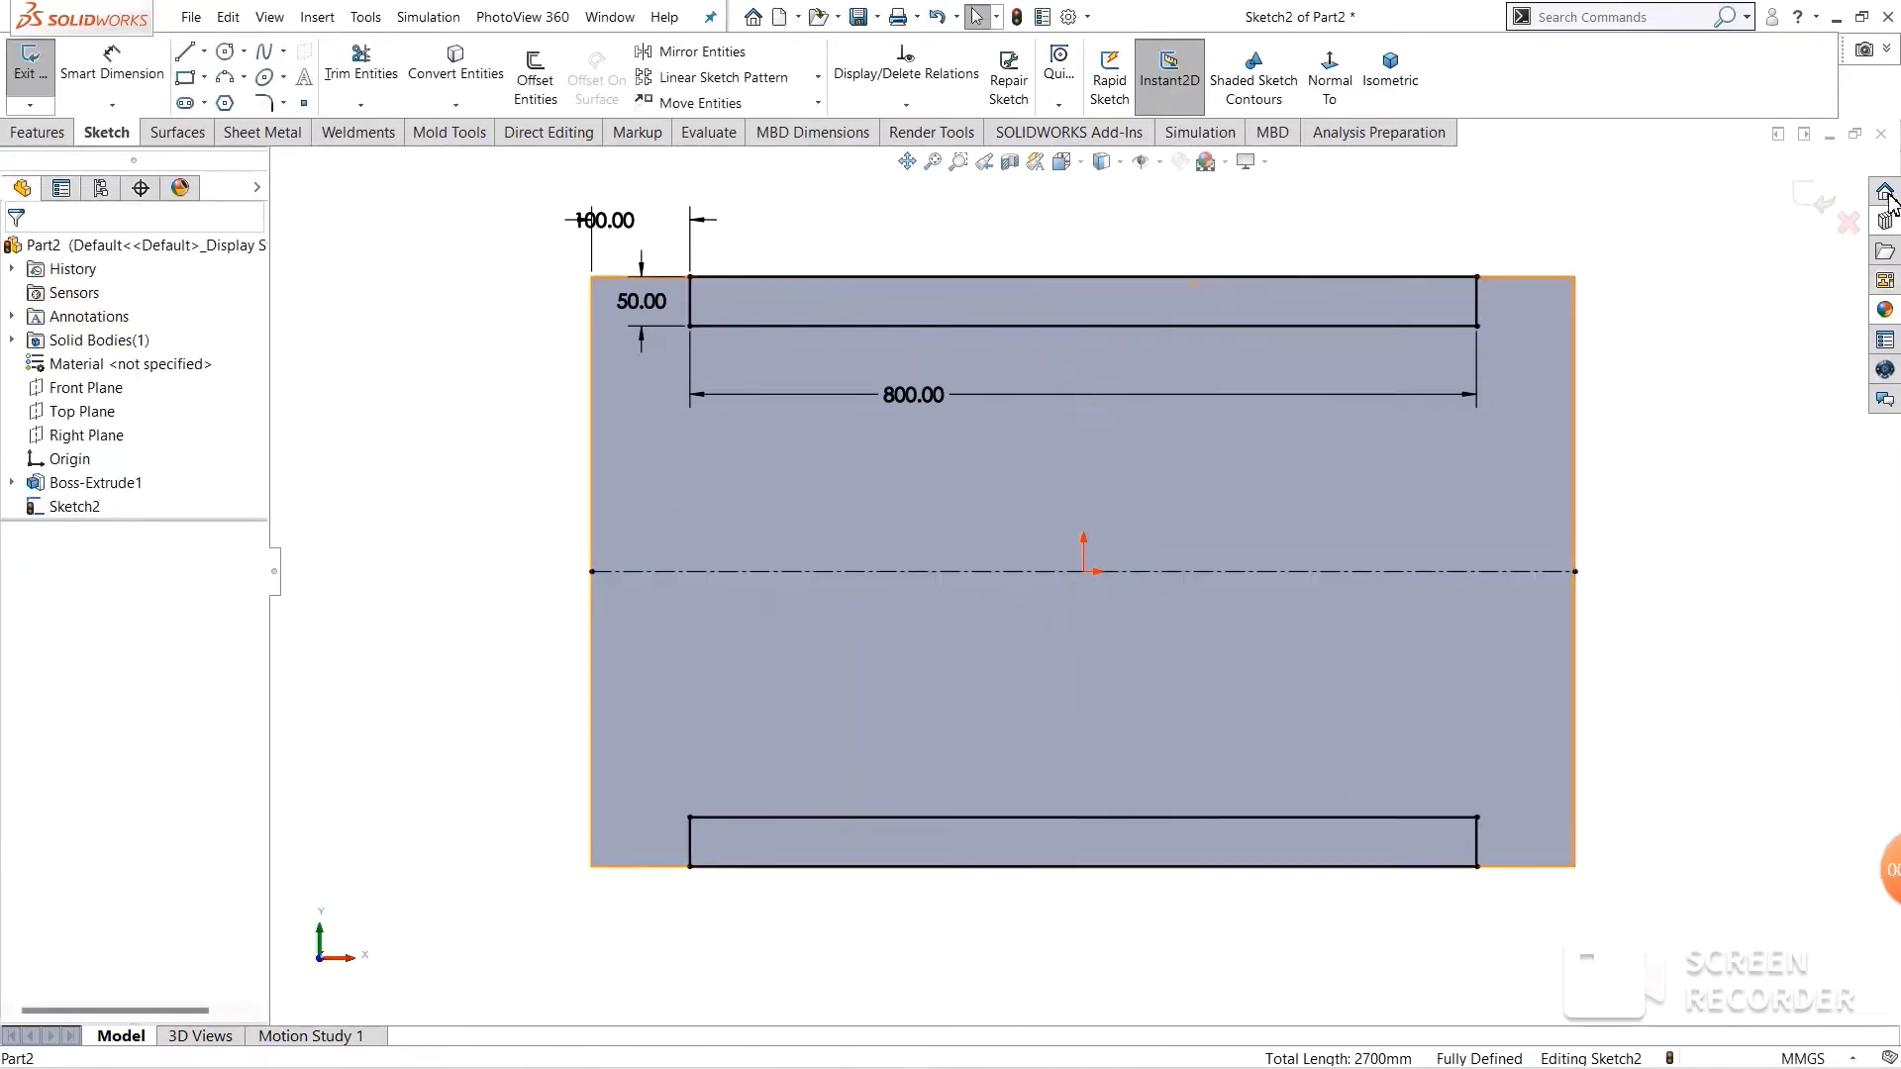
- Exit the sketch and extrude both rectangles 50 mm into two bars, Boss-Extrude2
left_click(1835, 206)
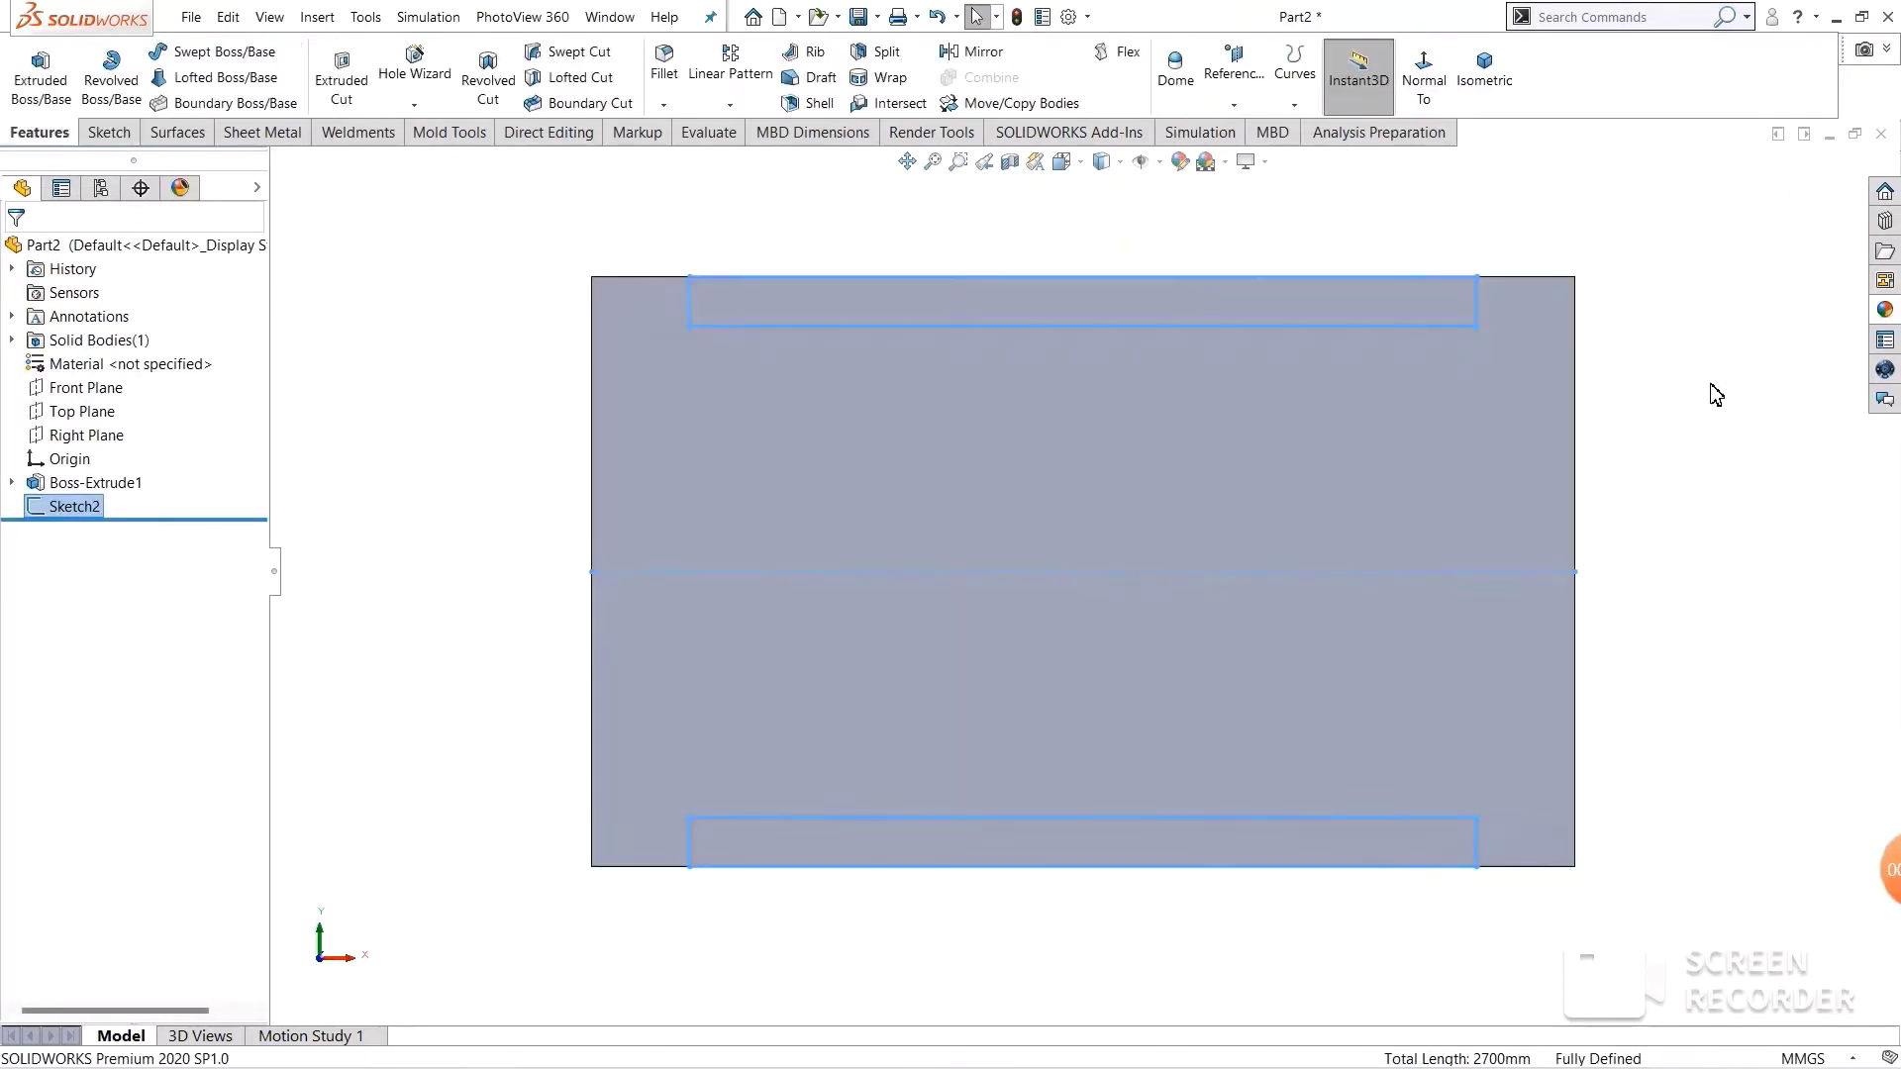
left_click(1467, 87)
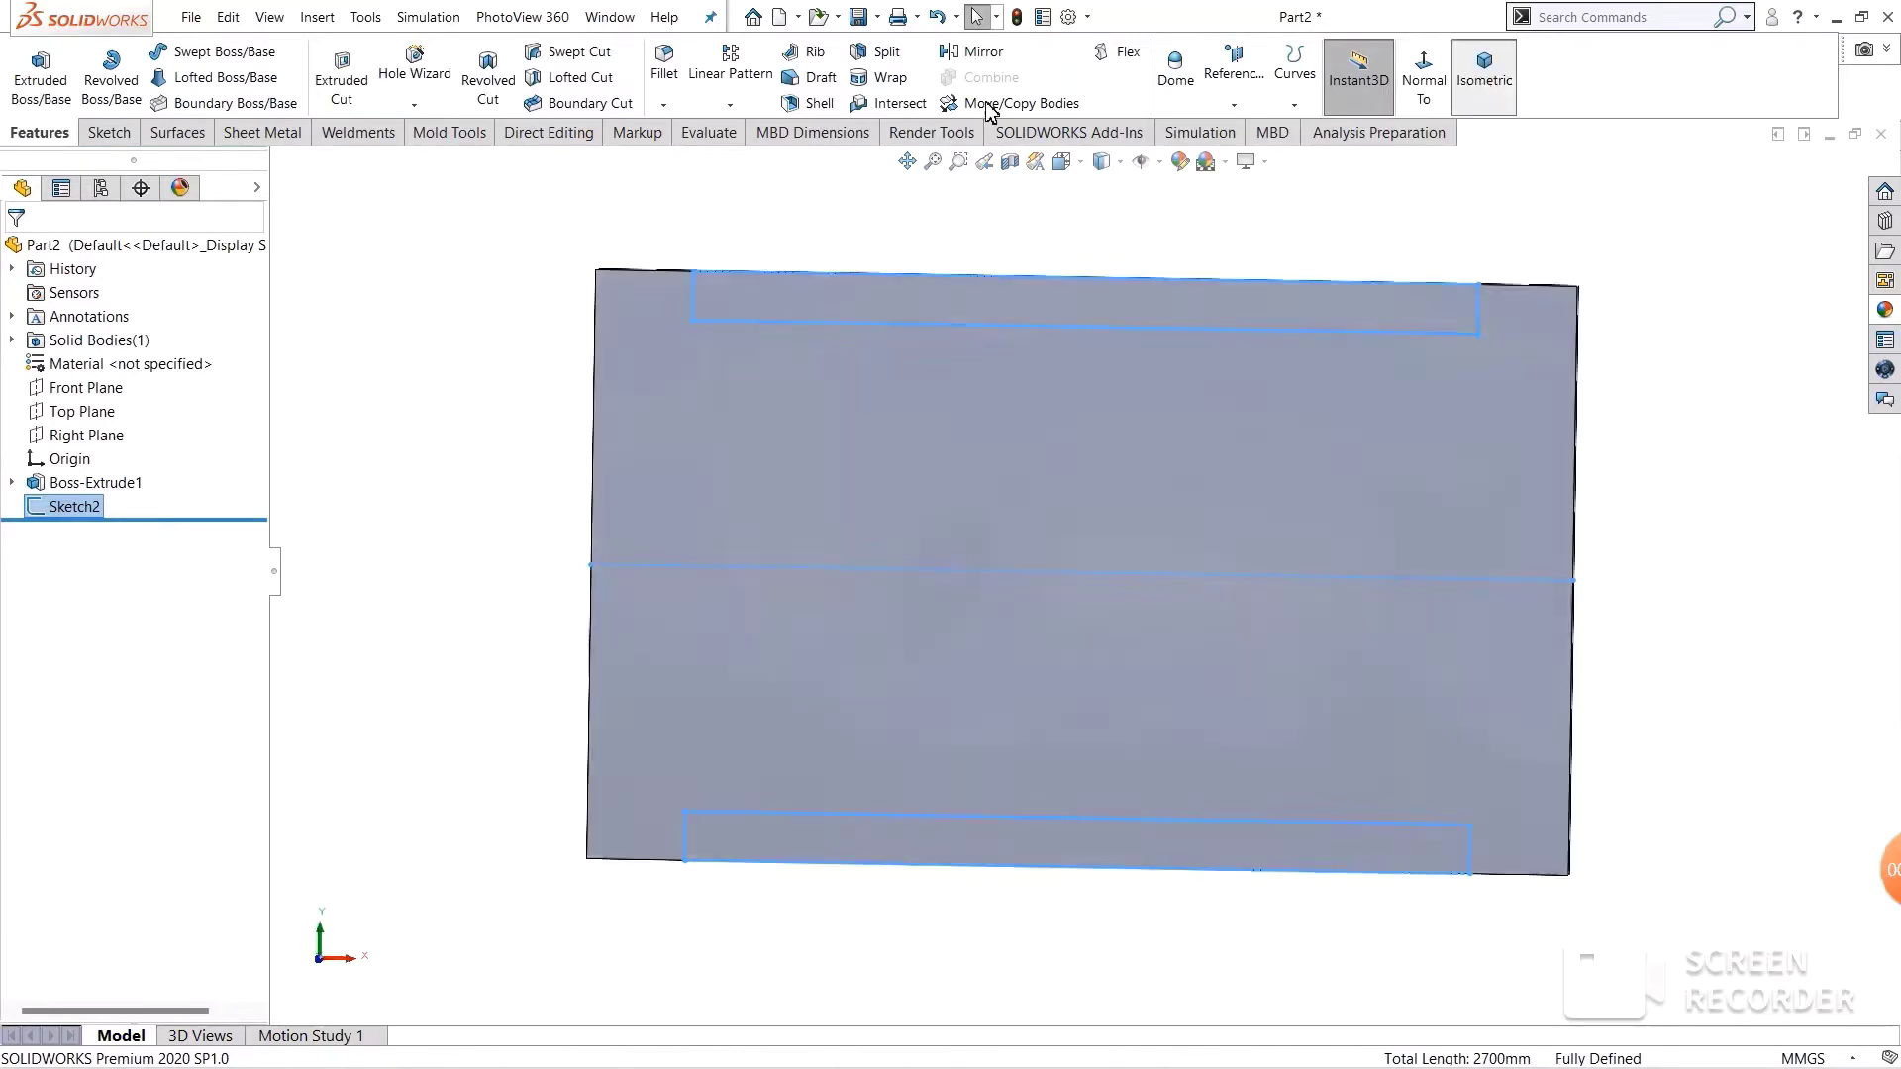
left_click(20, 97)
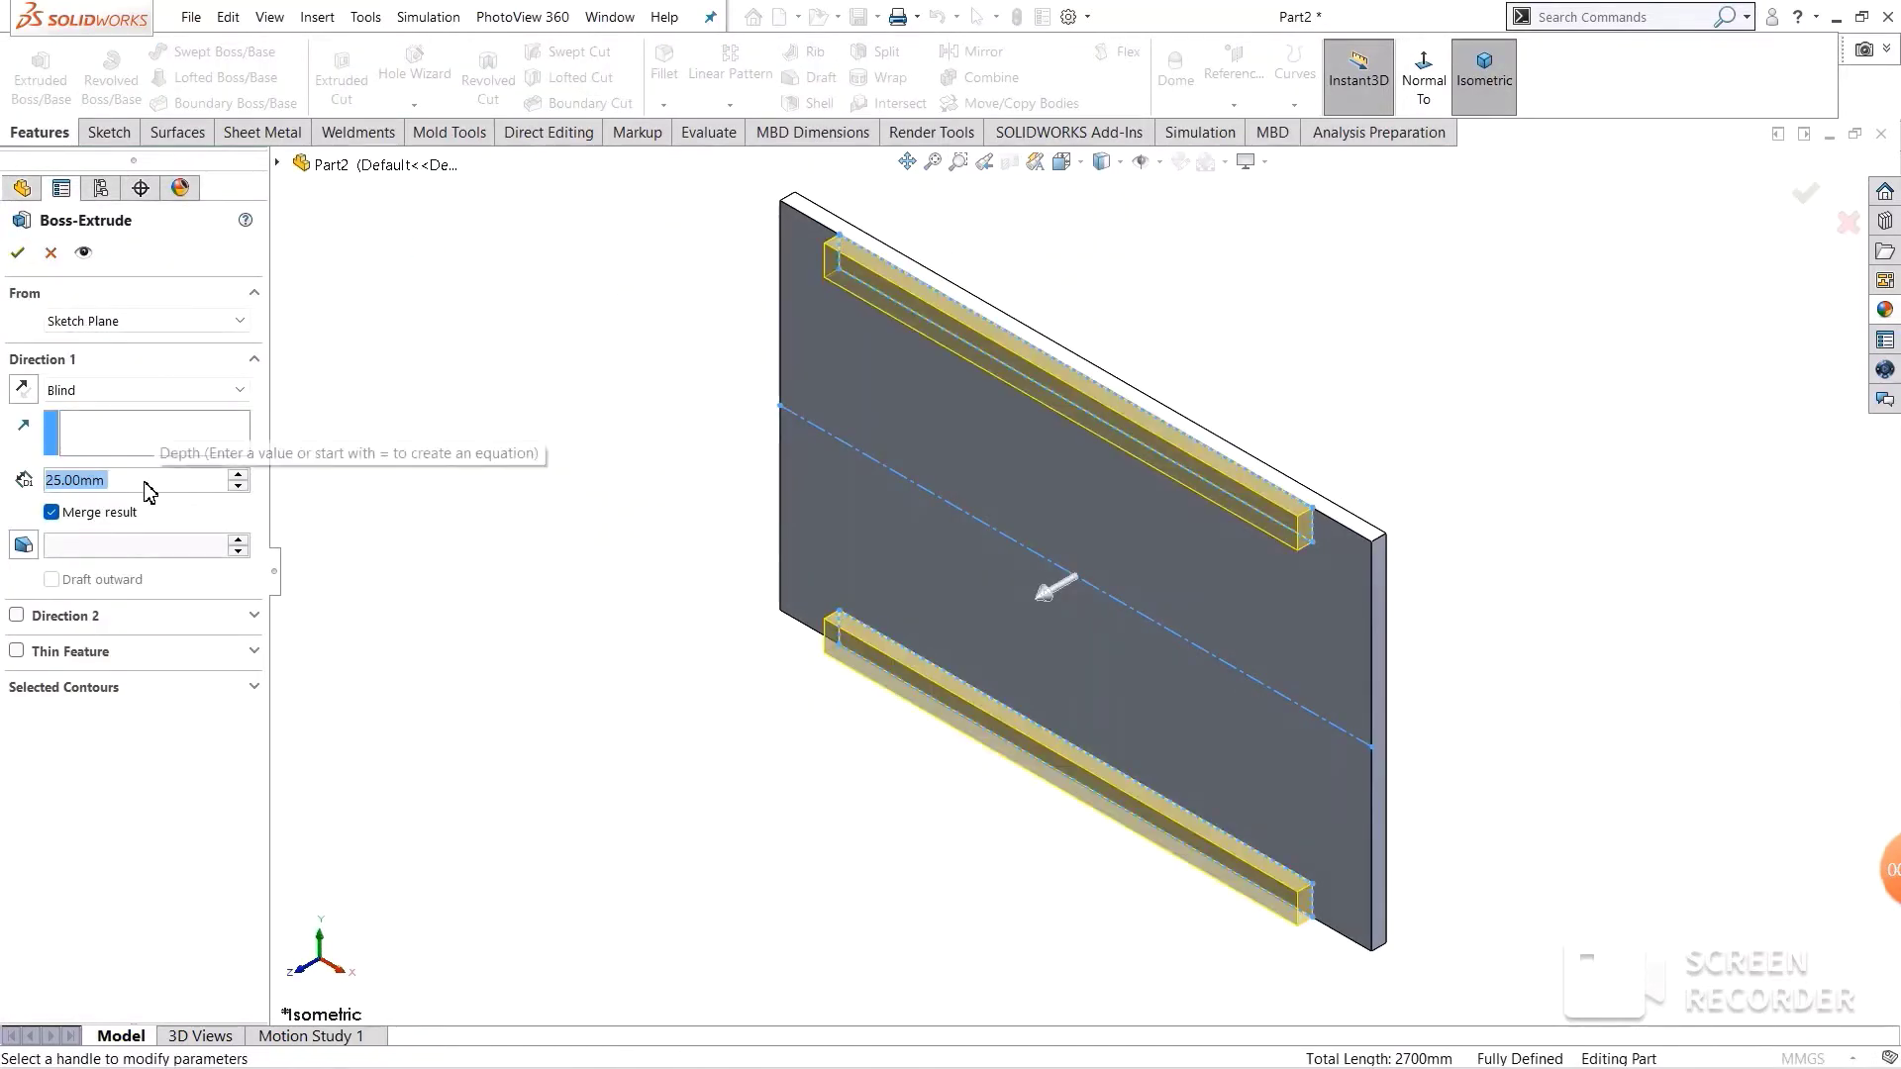
type("50")
key("Return")
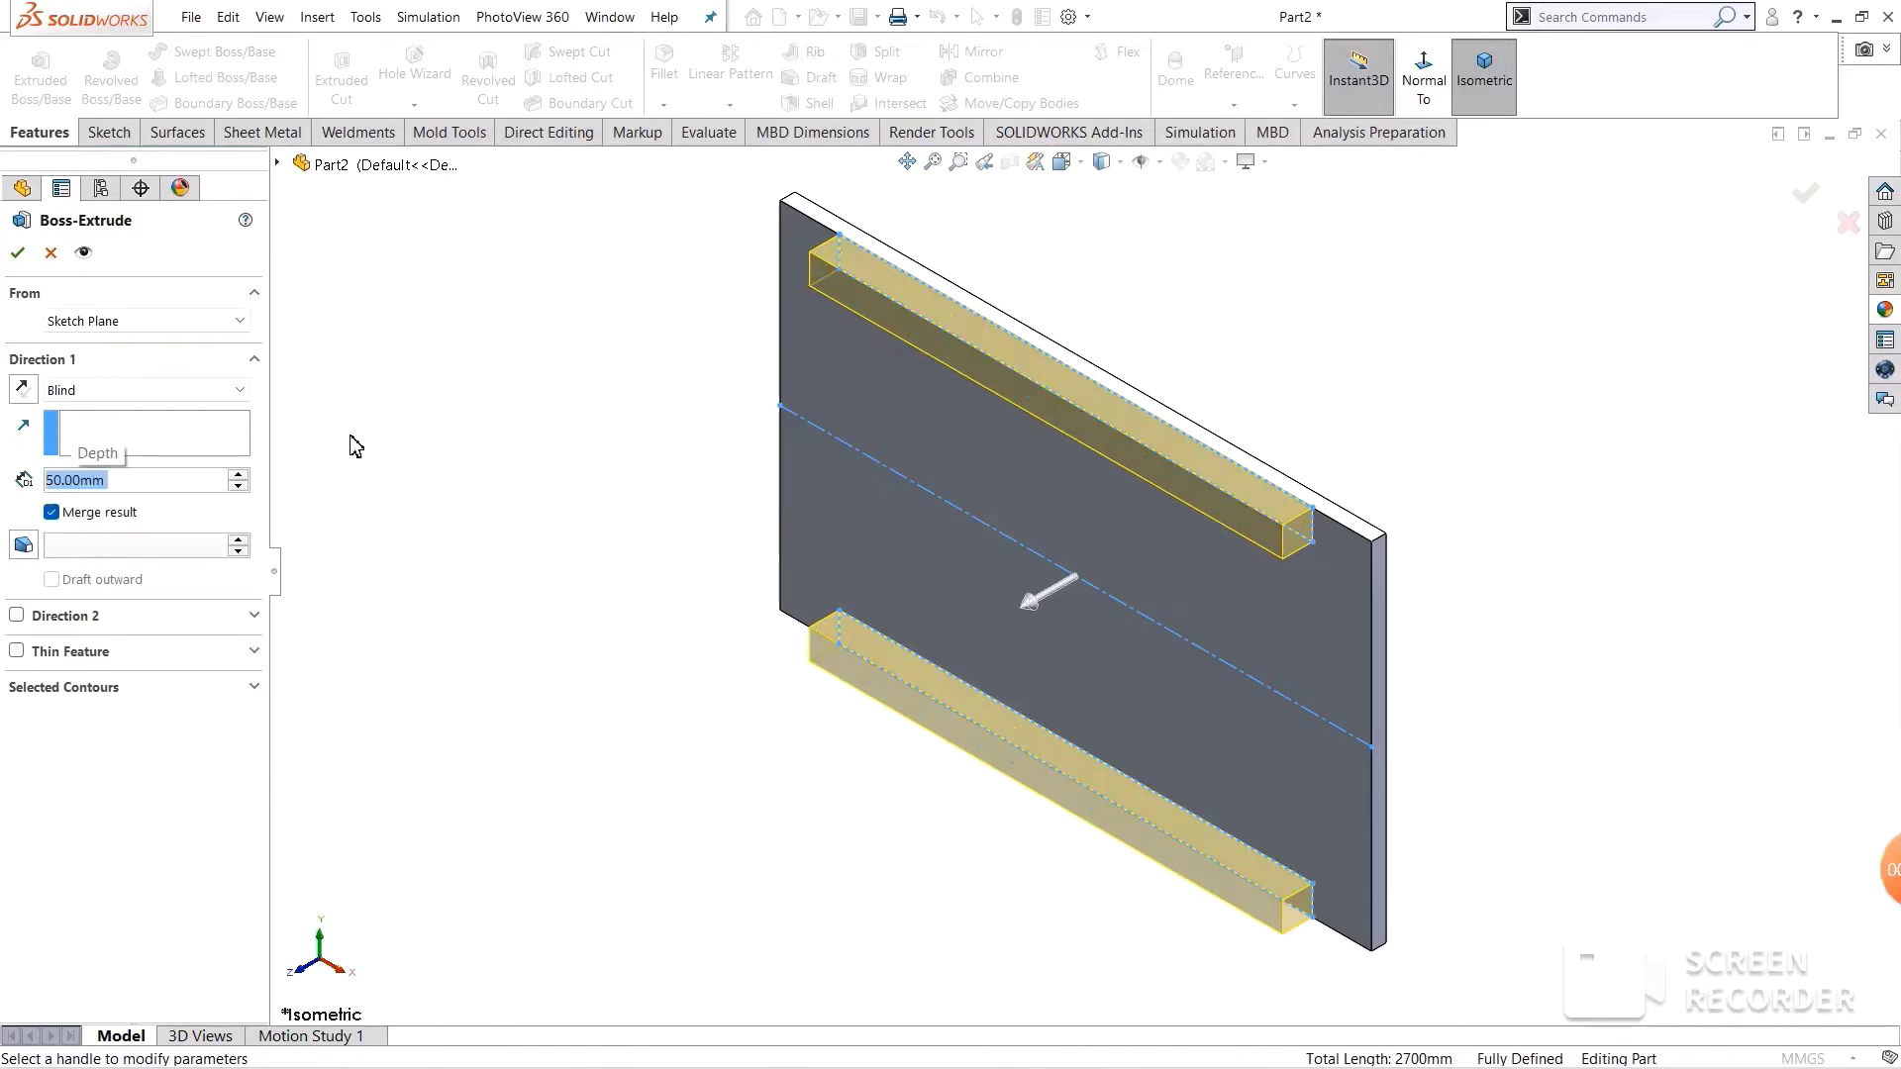
left_click(21, 251)
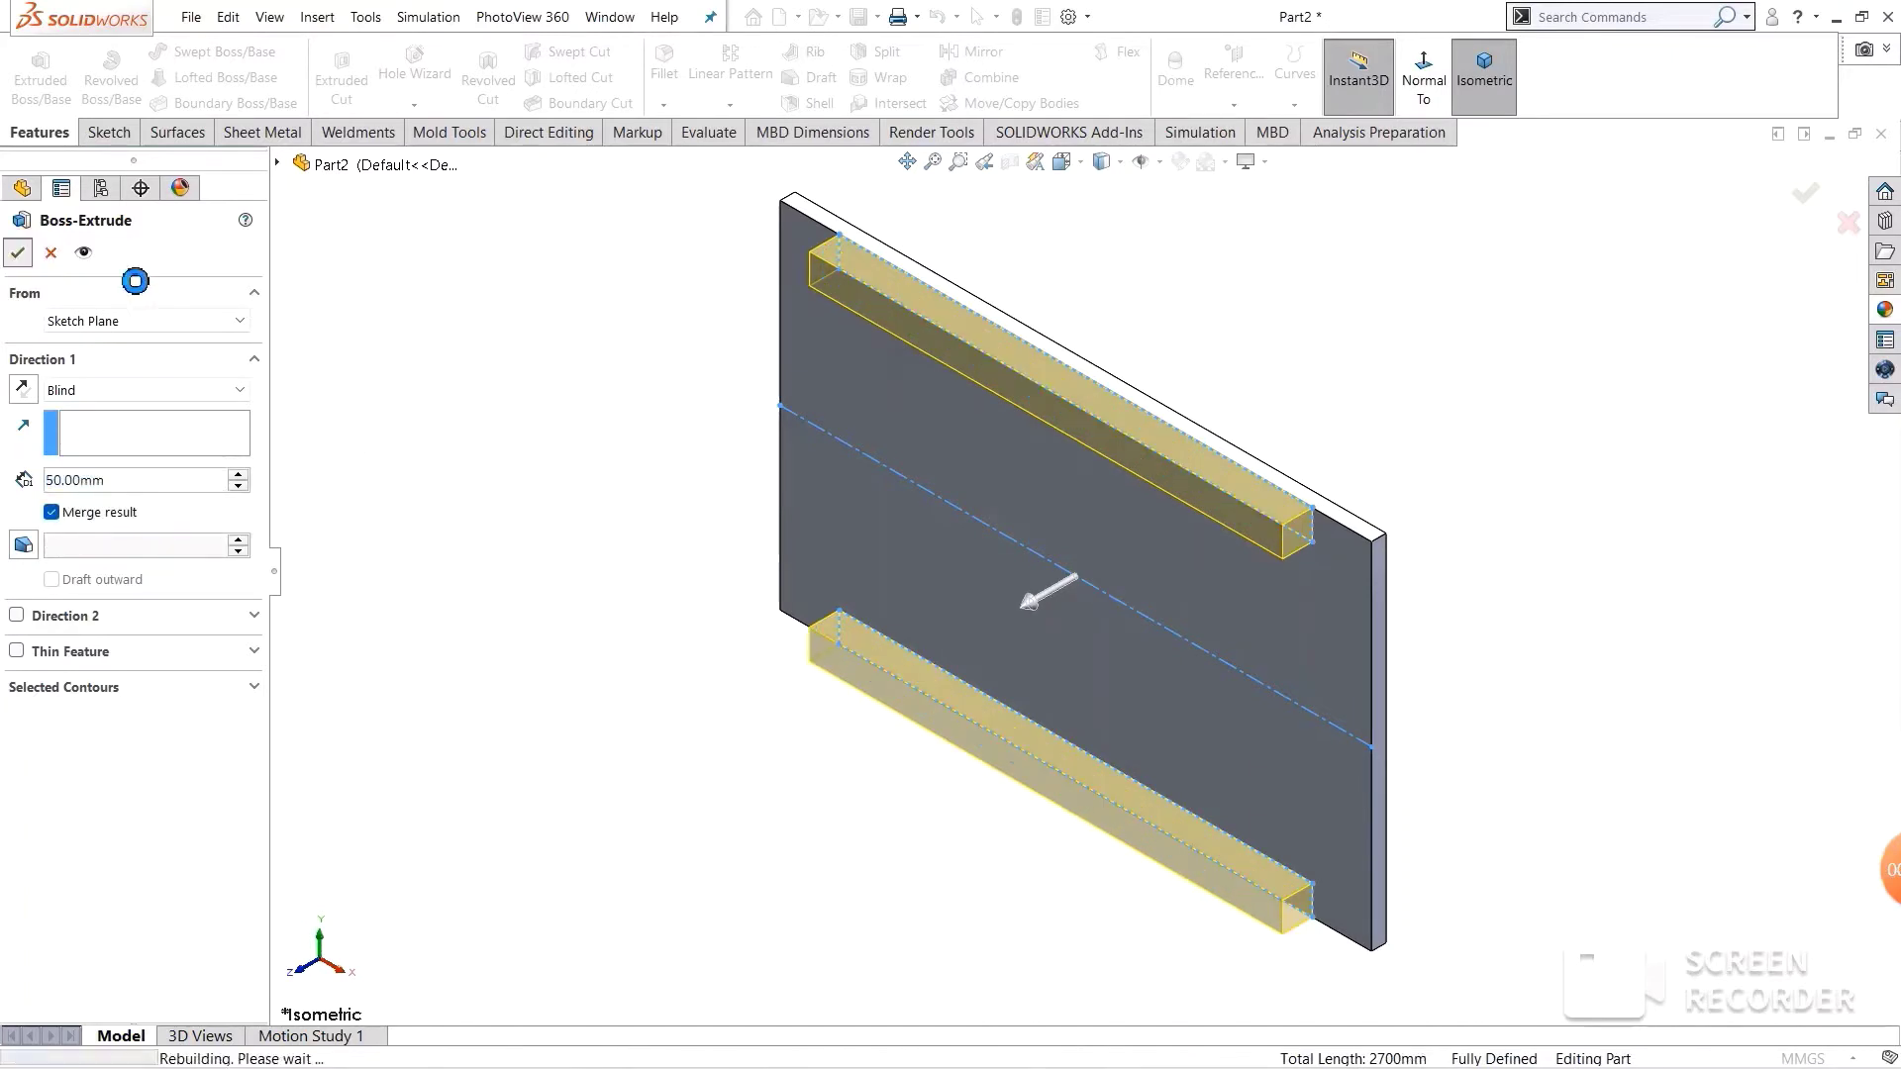
left_click(572, 340)
mouse_move(620, 373)
middle_mouse_down()
mouse_move(663, 456)
mouse_move(632, 666)
mouse_move(551, 459)
mouse_move(590, 752)
mouse_move(694, 611)
mouse_move(679, 530)
mouse_move(847, 538)
middle_mouse_up()
- Start a sketch on the tabletop's side face, viewed normal to it
left_click(1053, 532)
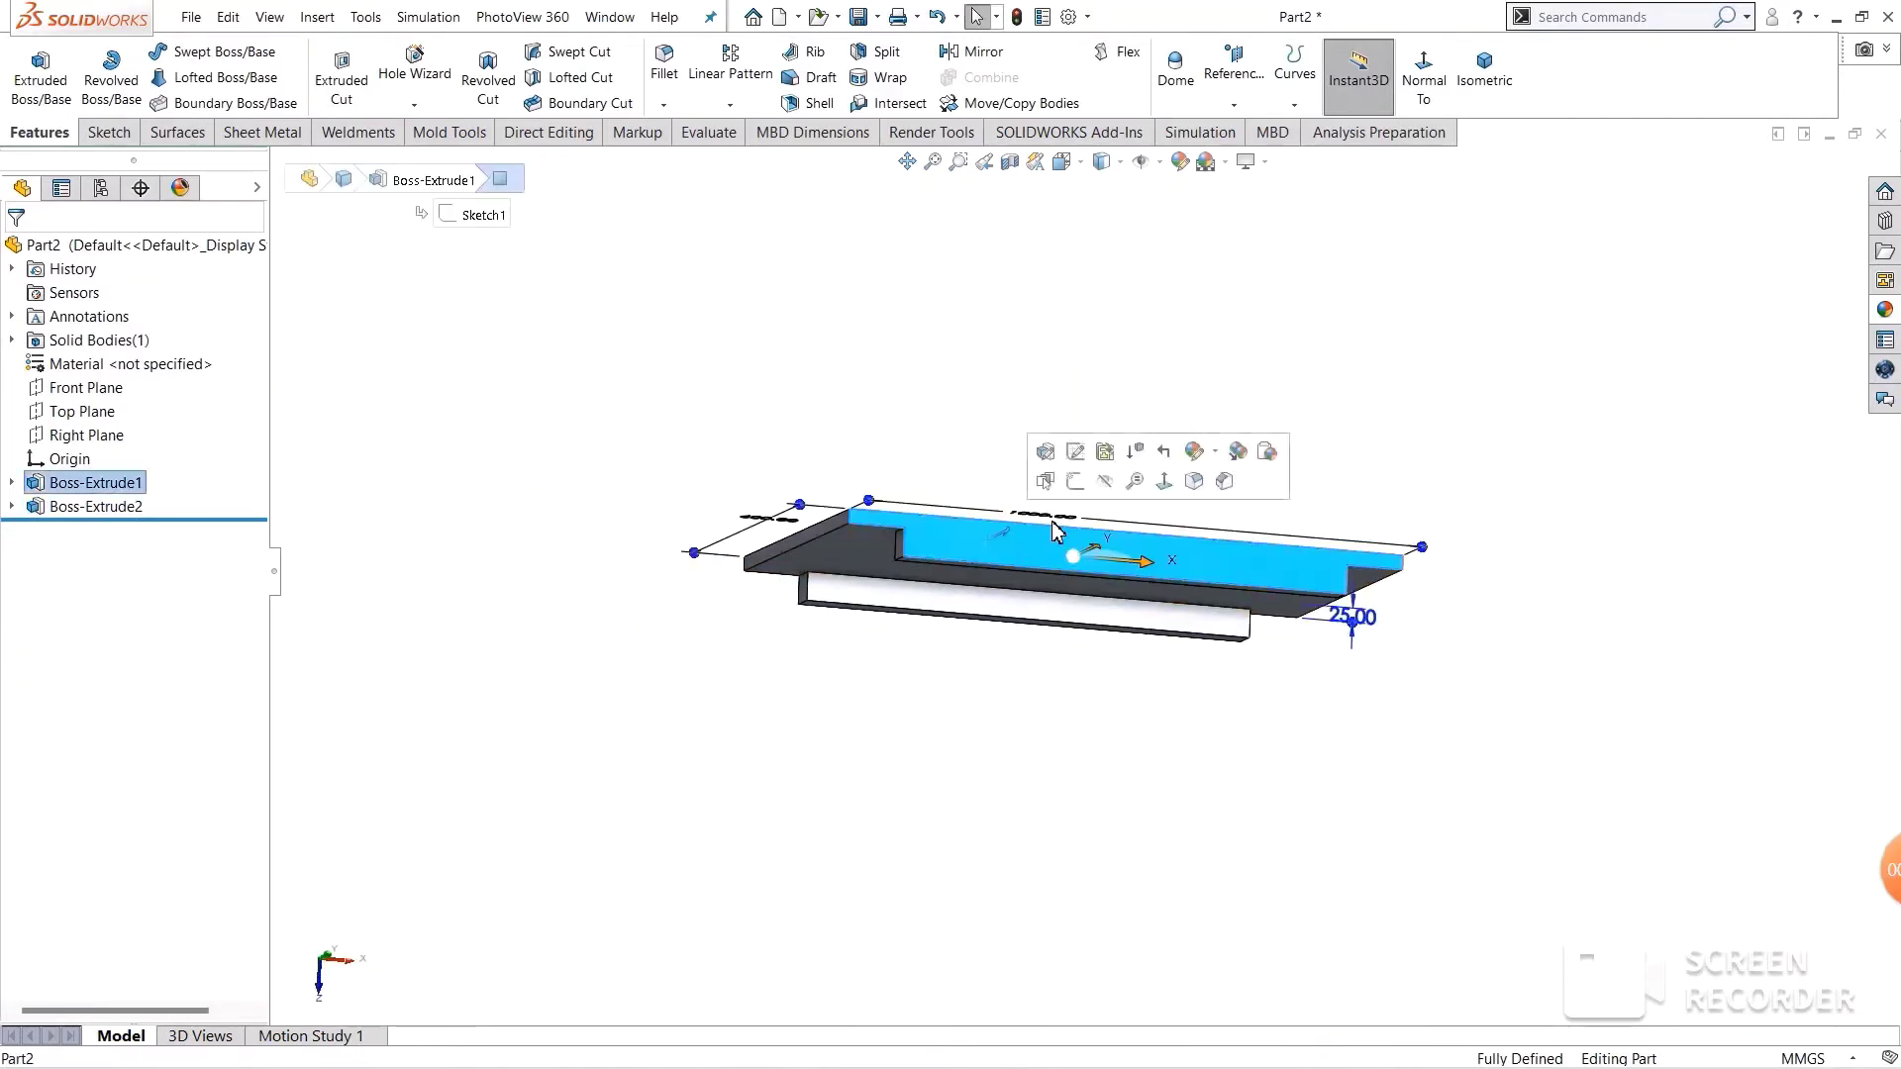
left_click(1076, 482)
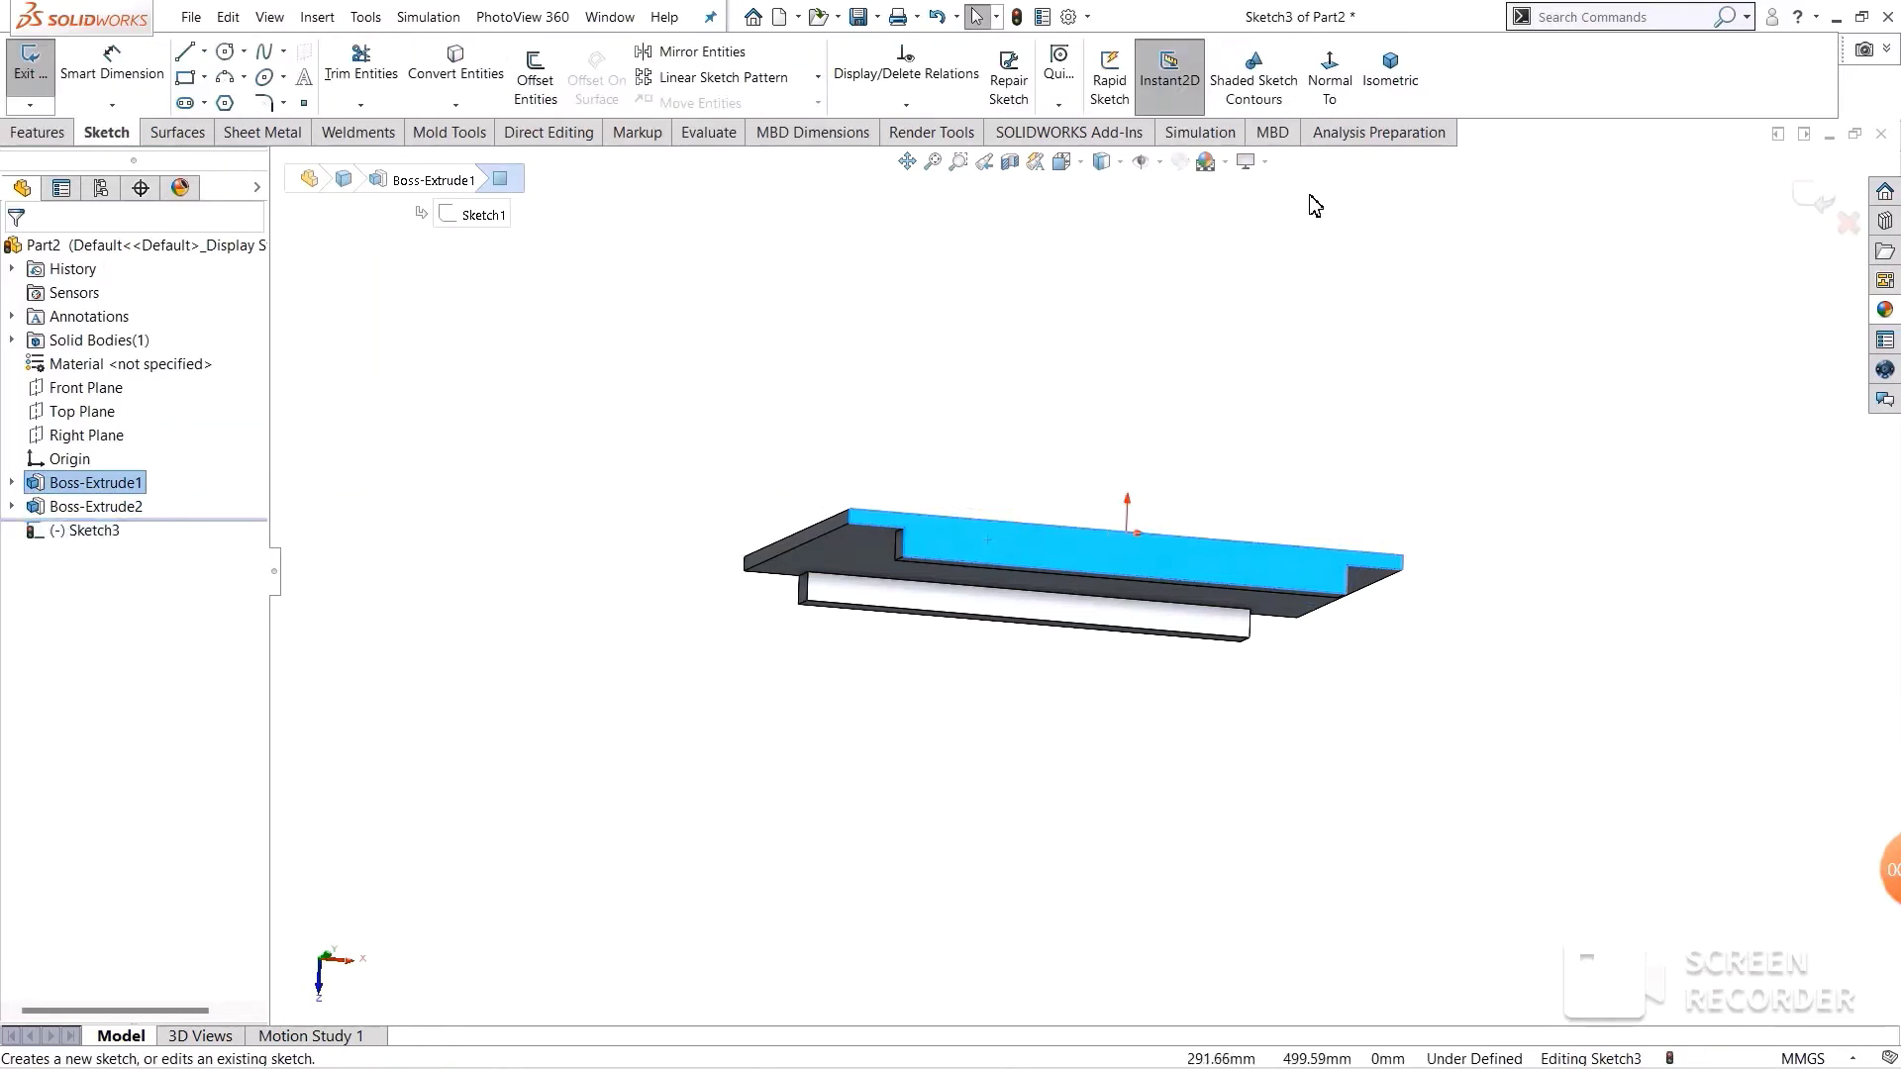
left_click(1330, 79)
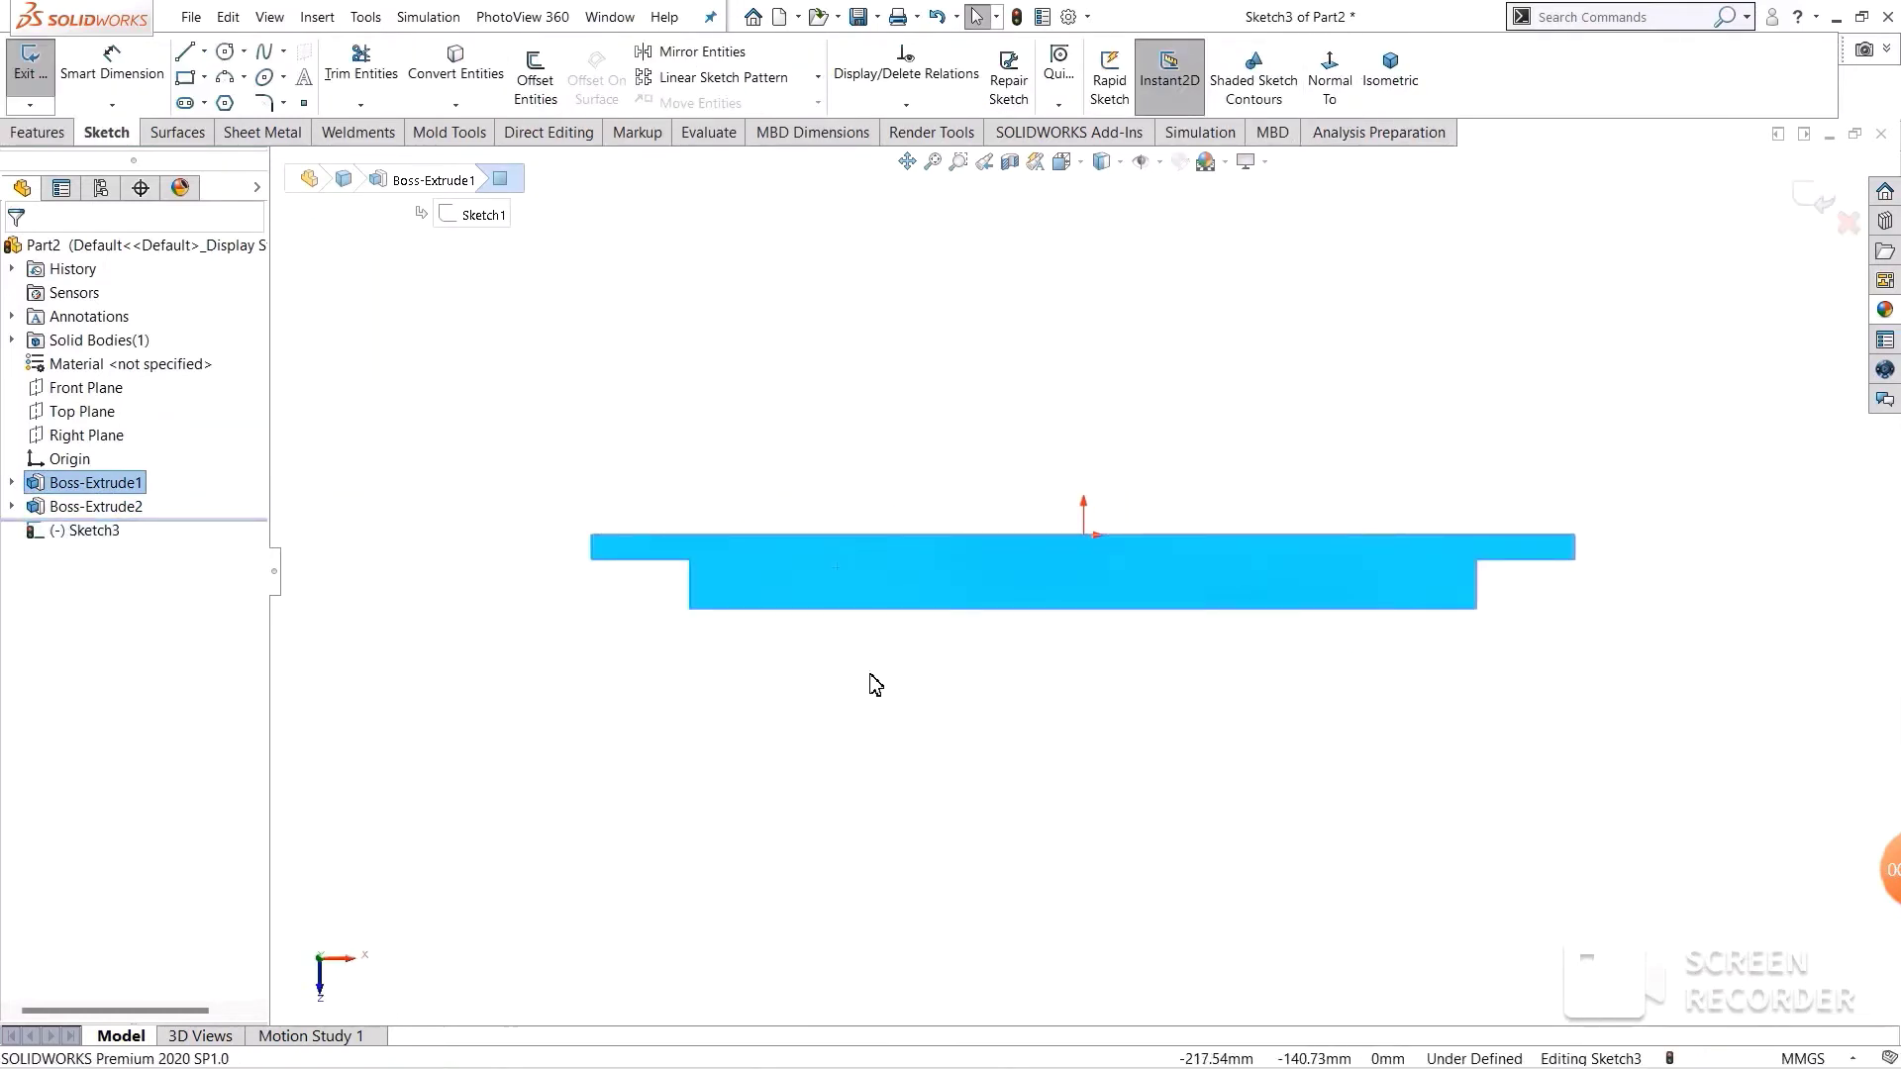
scroll(876, 683, "down", 2)
scroll(1026, 807, "up", 2)
scroll(1059, 827, "down", 2)
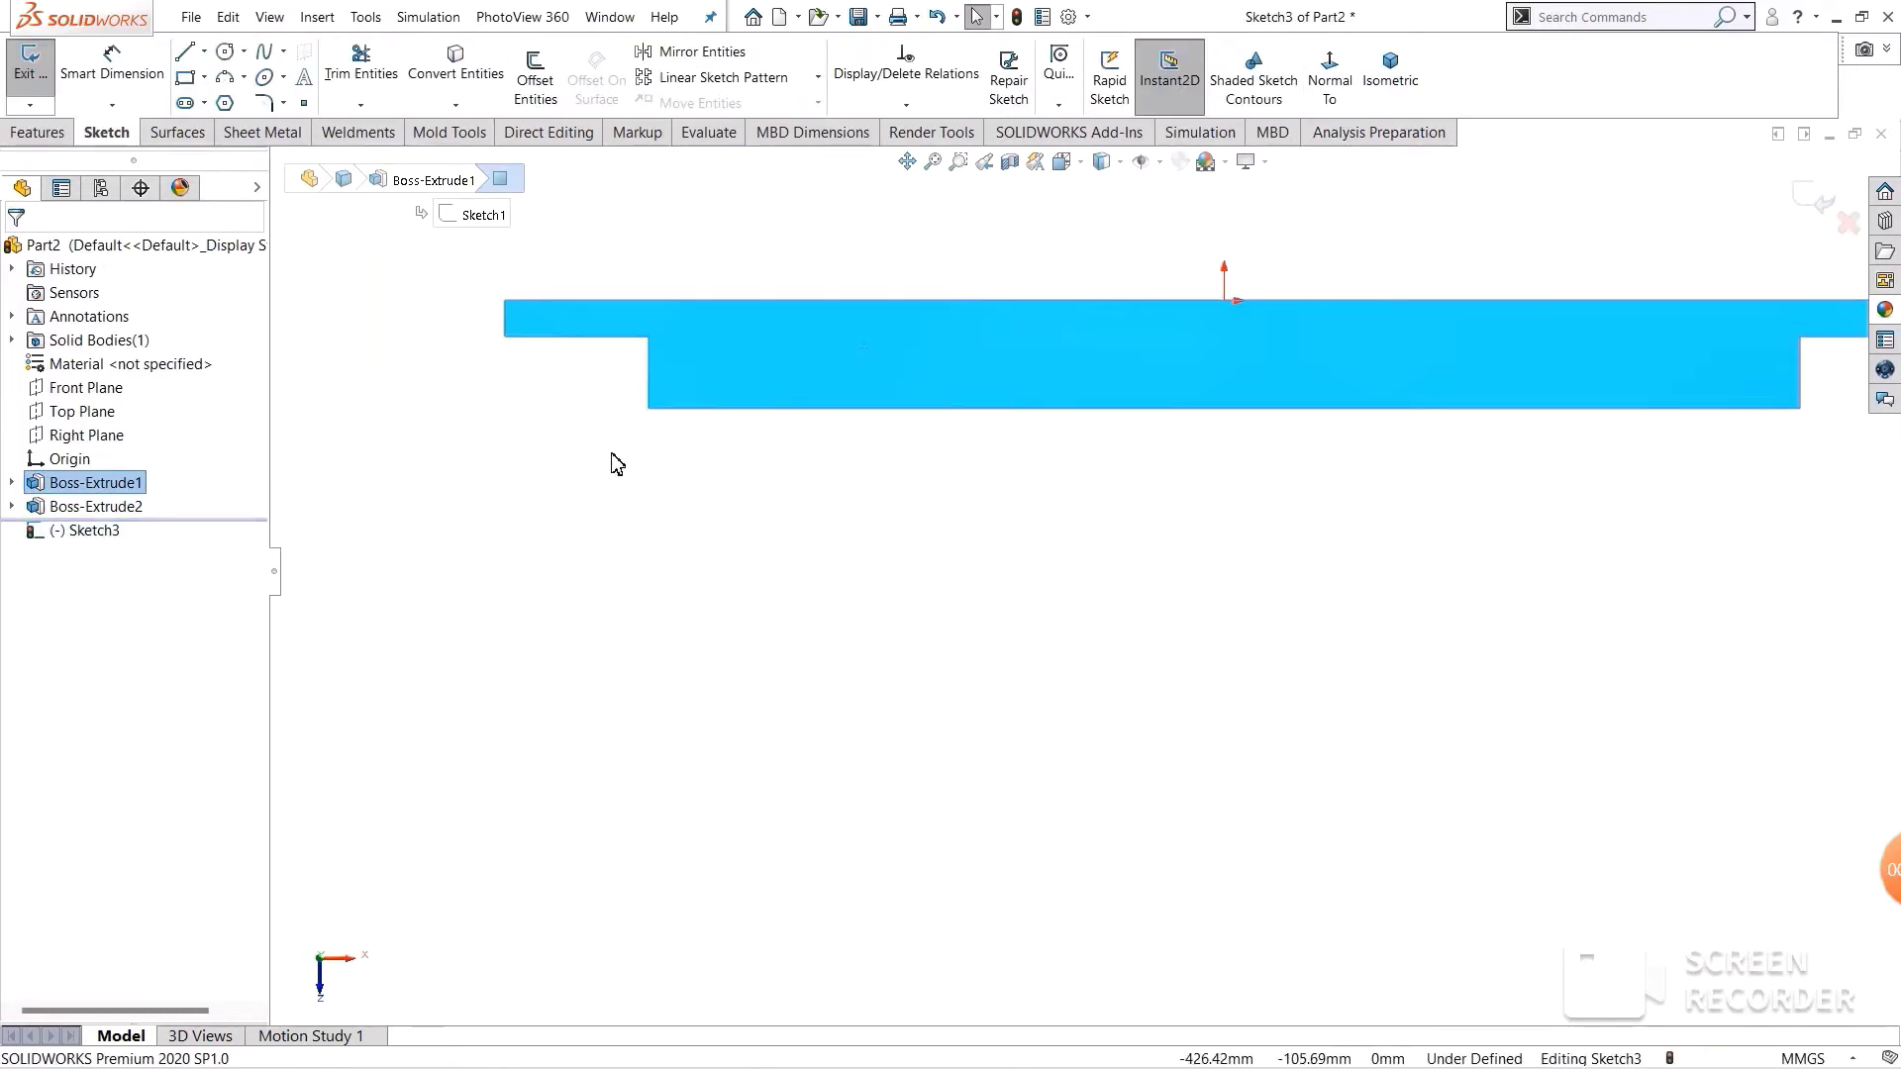
scroll(617, 464, "down", 1)
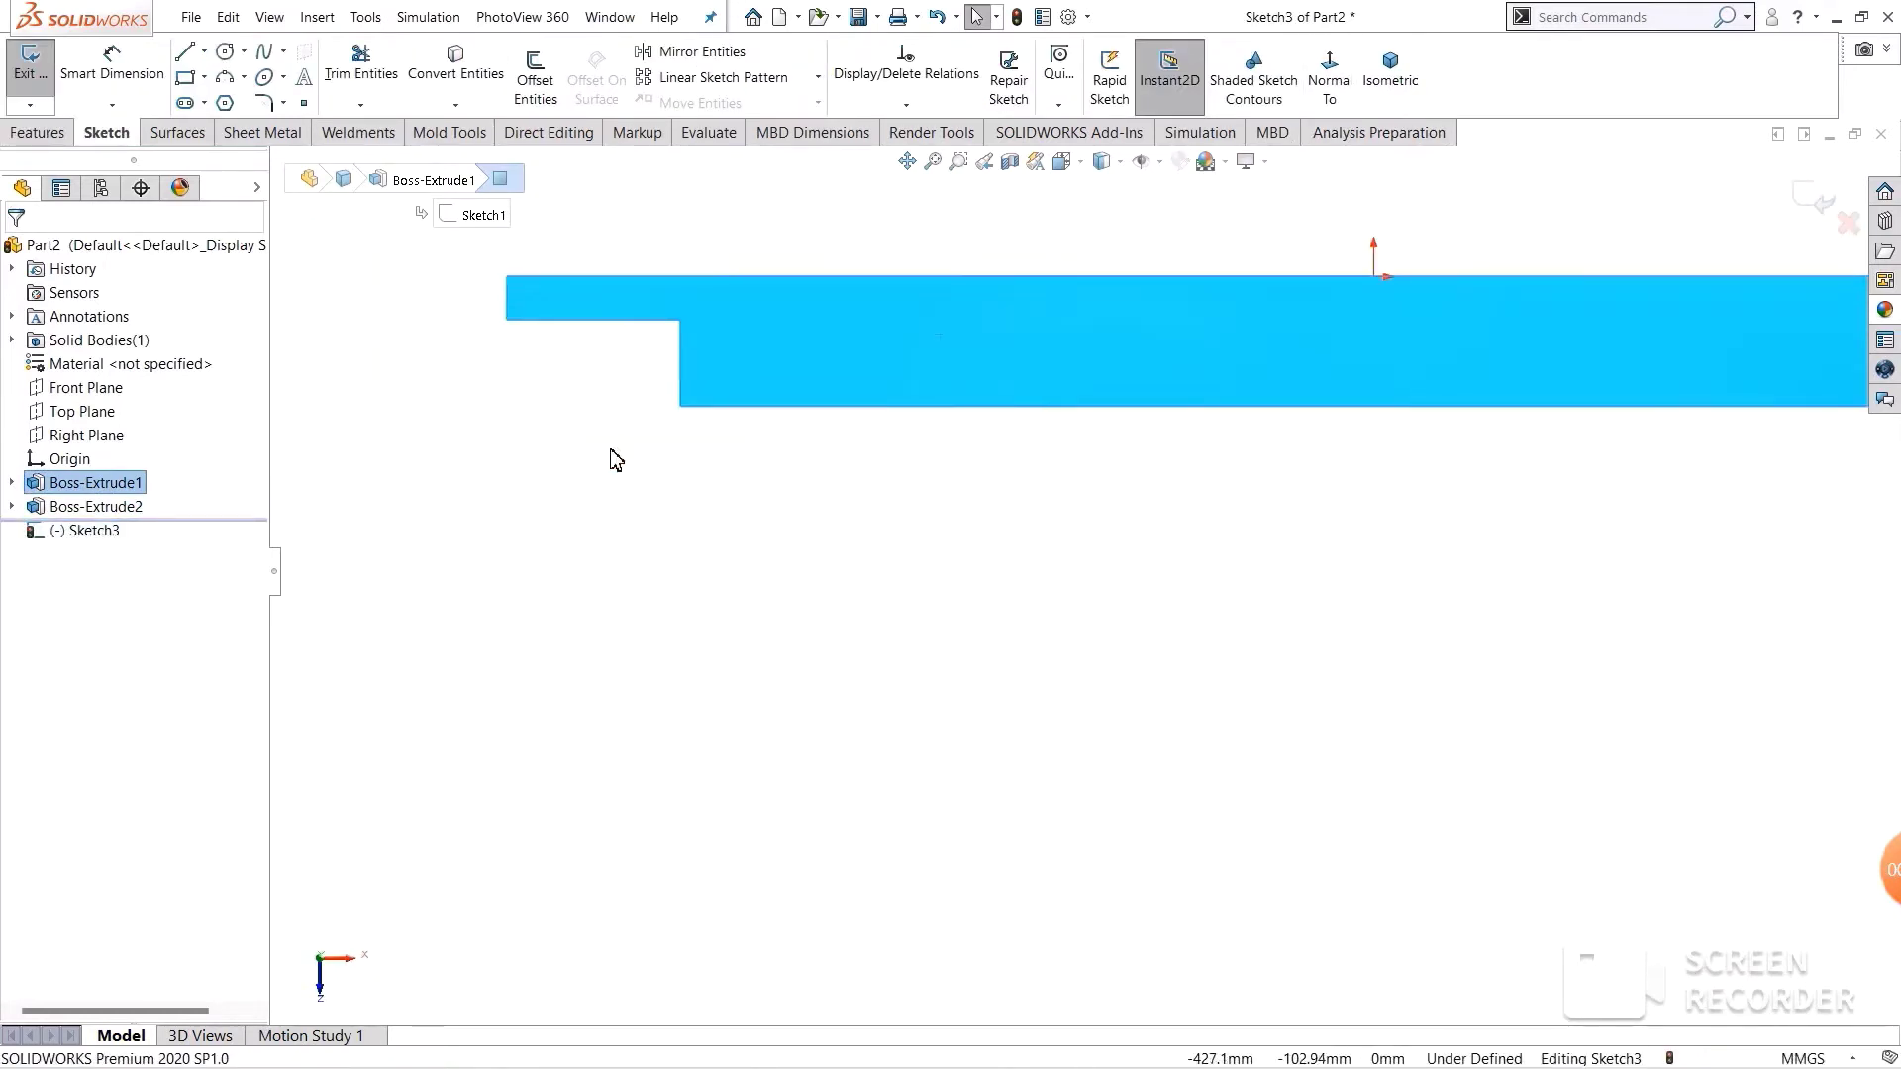
- Draw a three-point arc down from the bar's corner, ending directly below its start
left_click(227, 83)
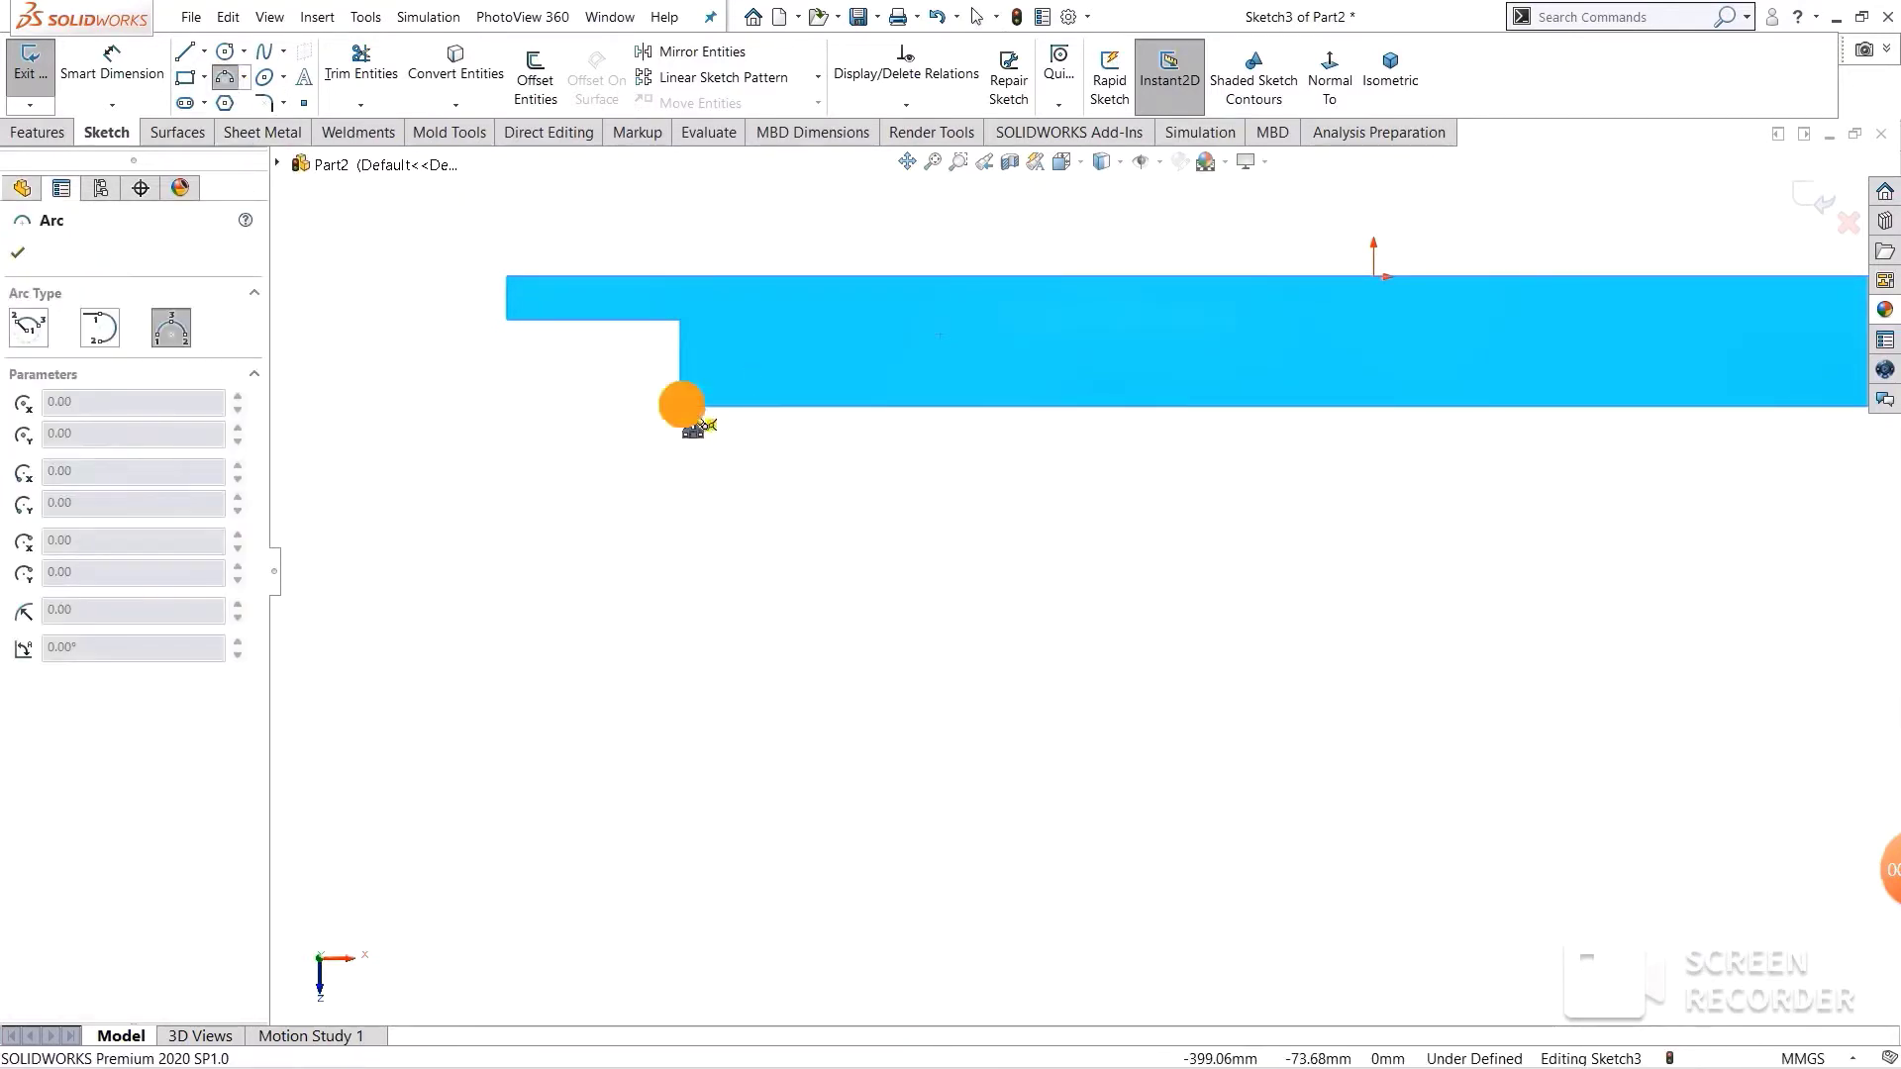
left_click(697, 424)
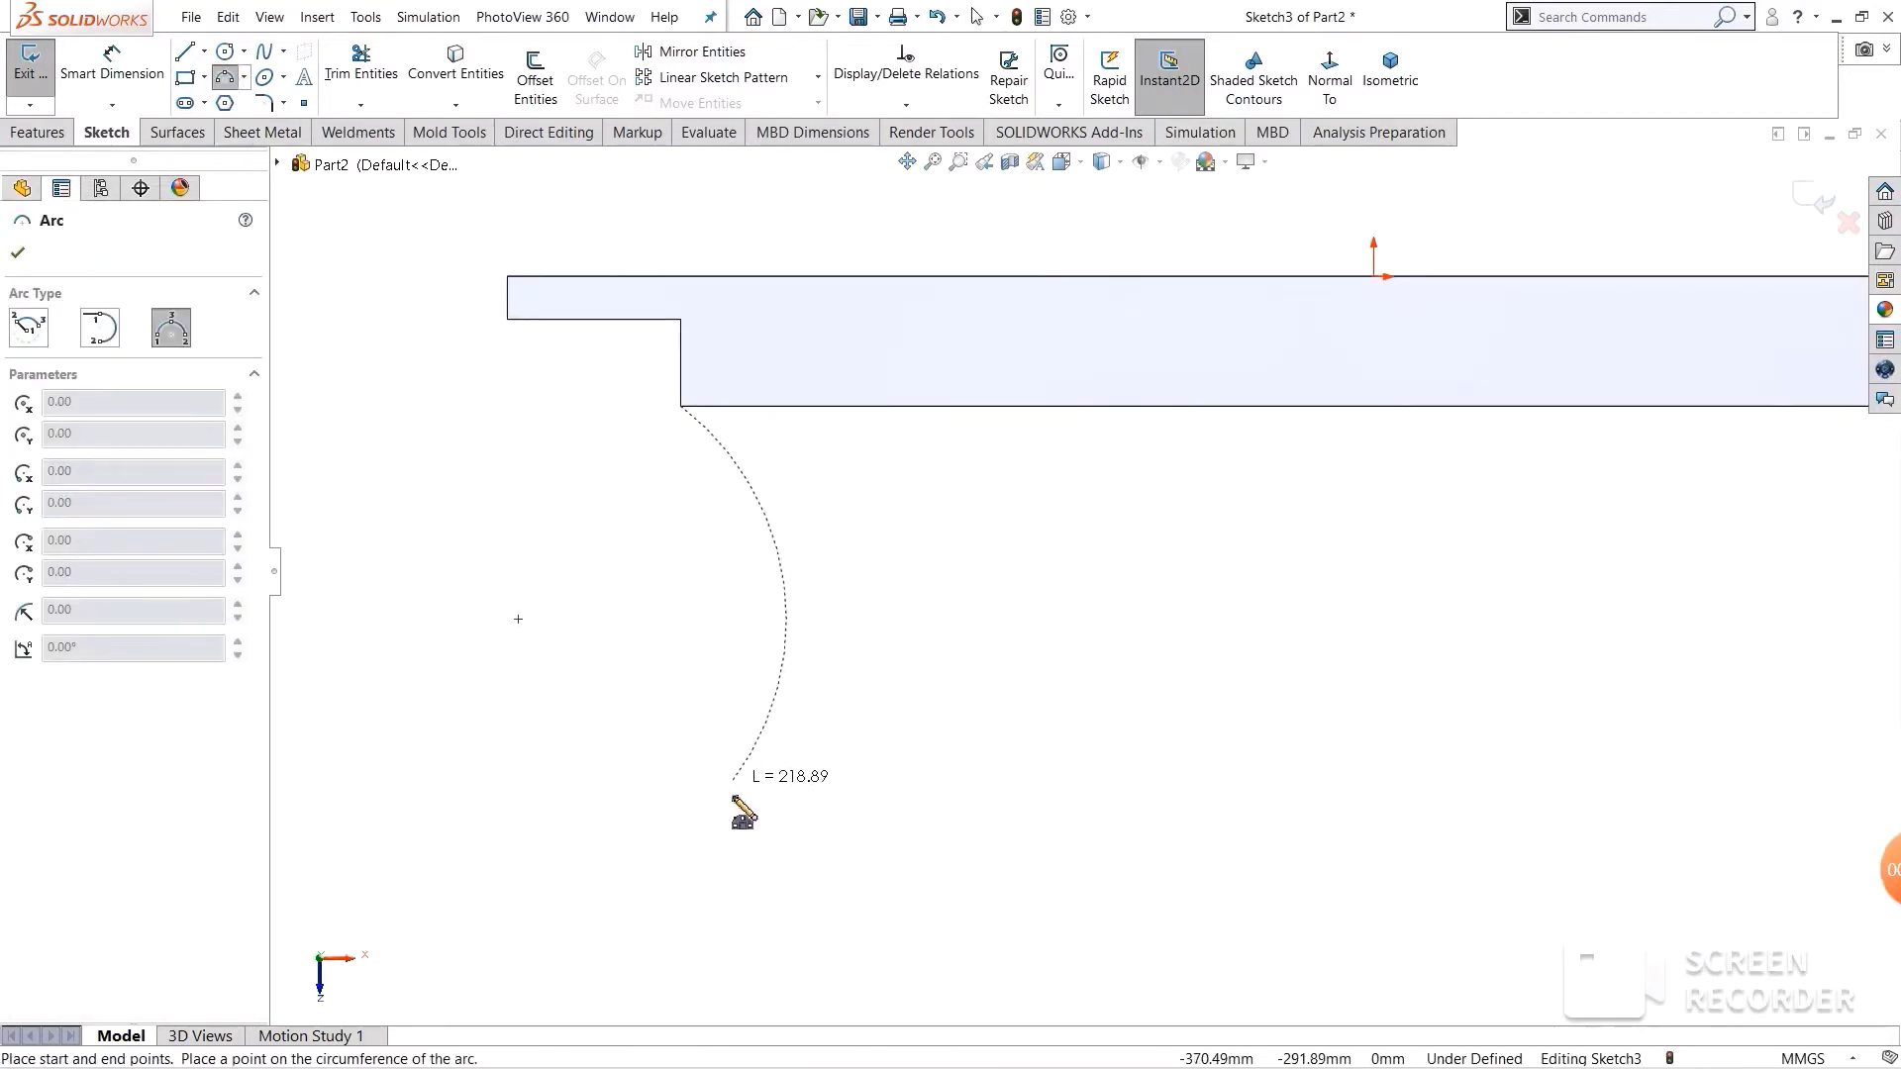
left_click(734, 816)
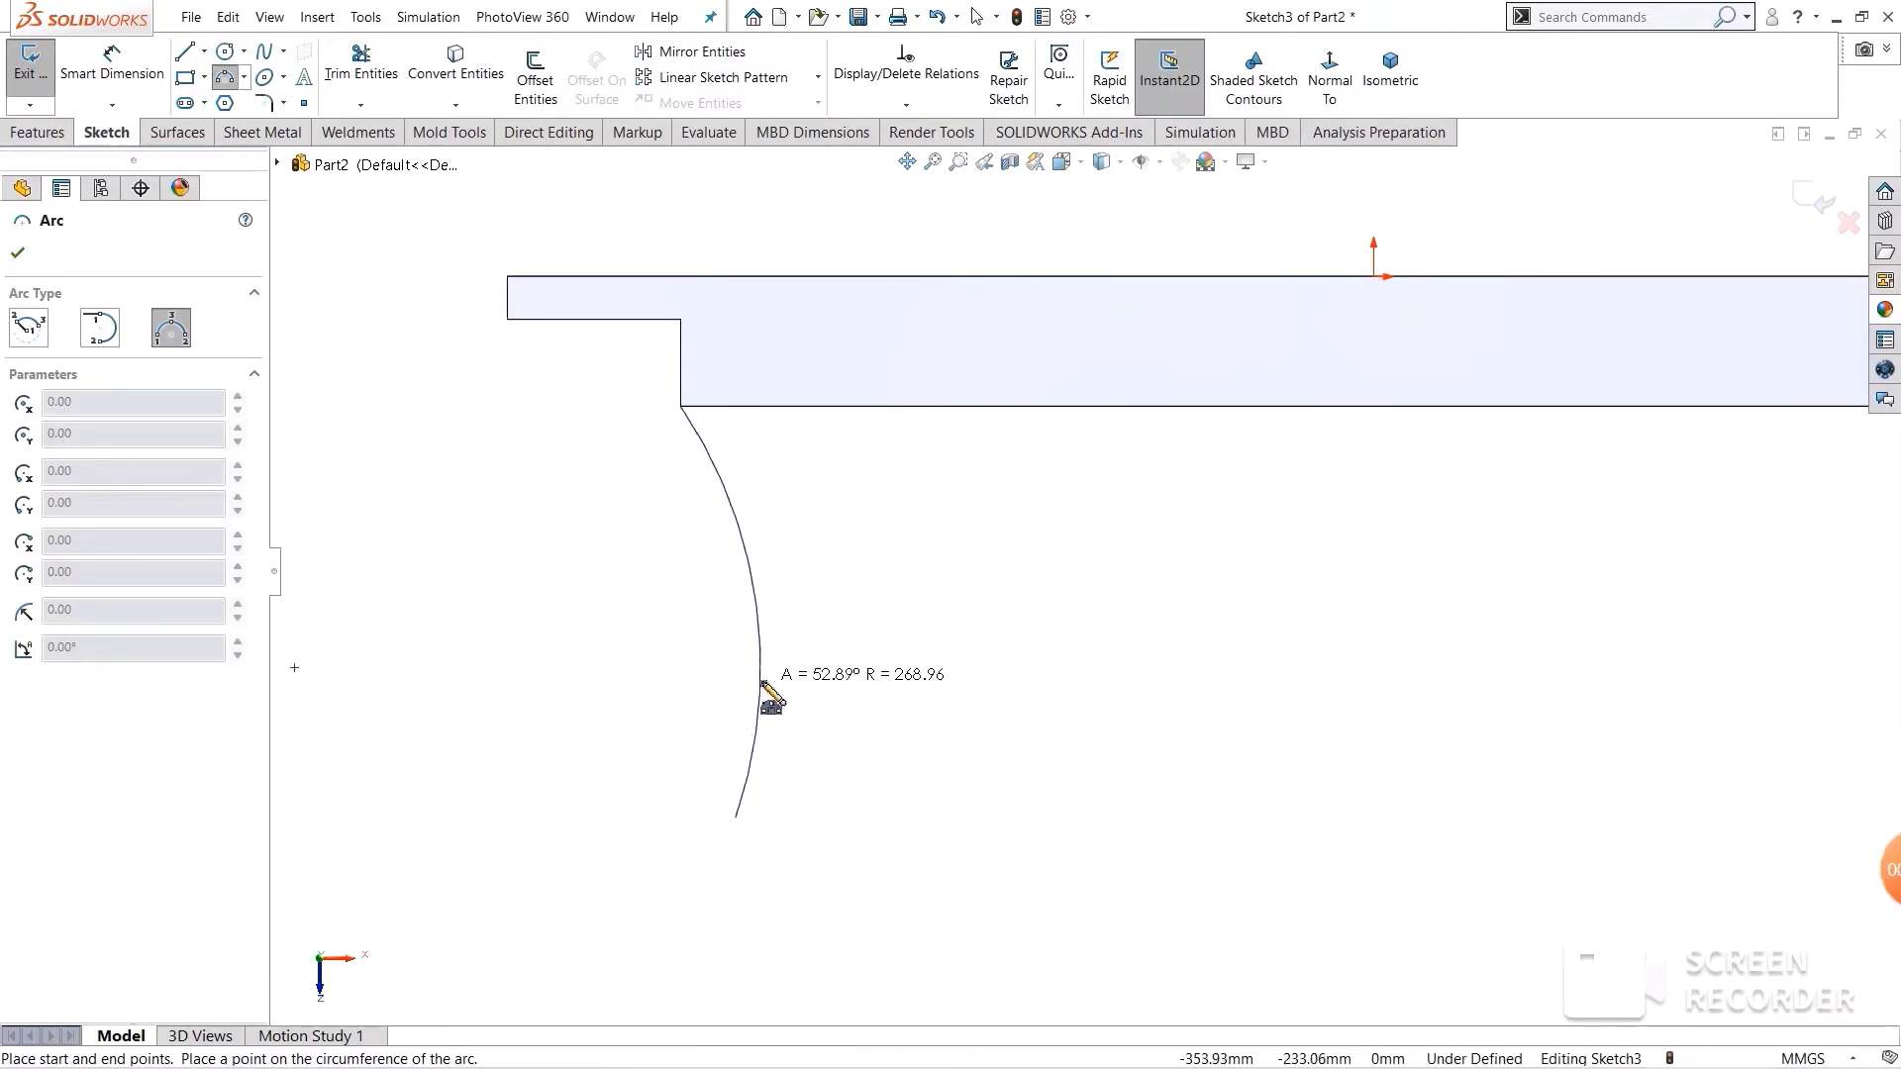
left_click(762, 682)
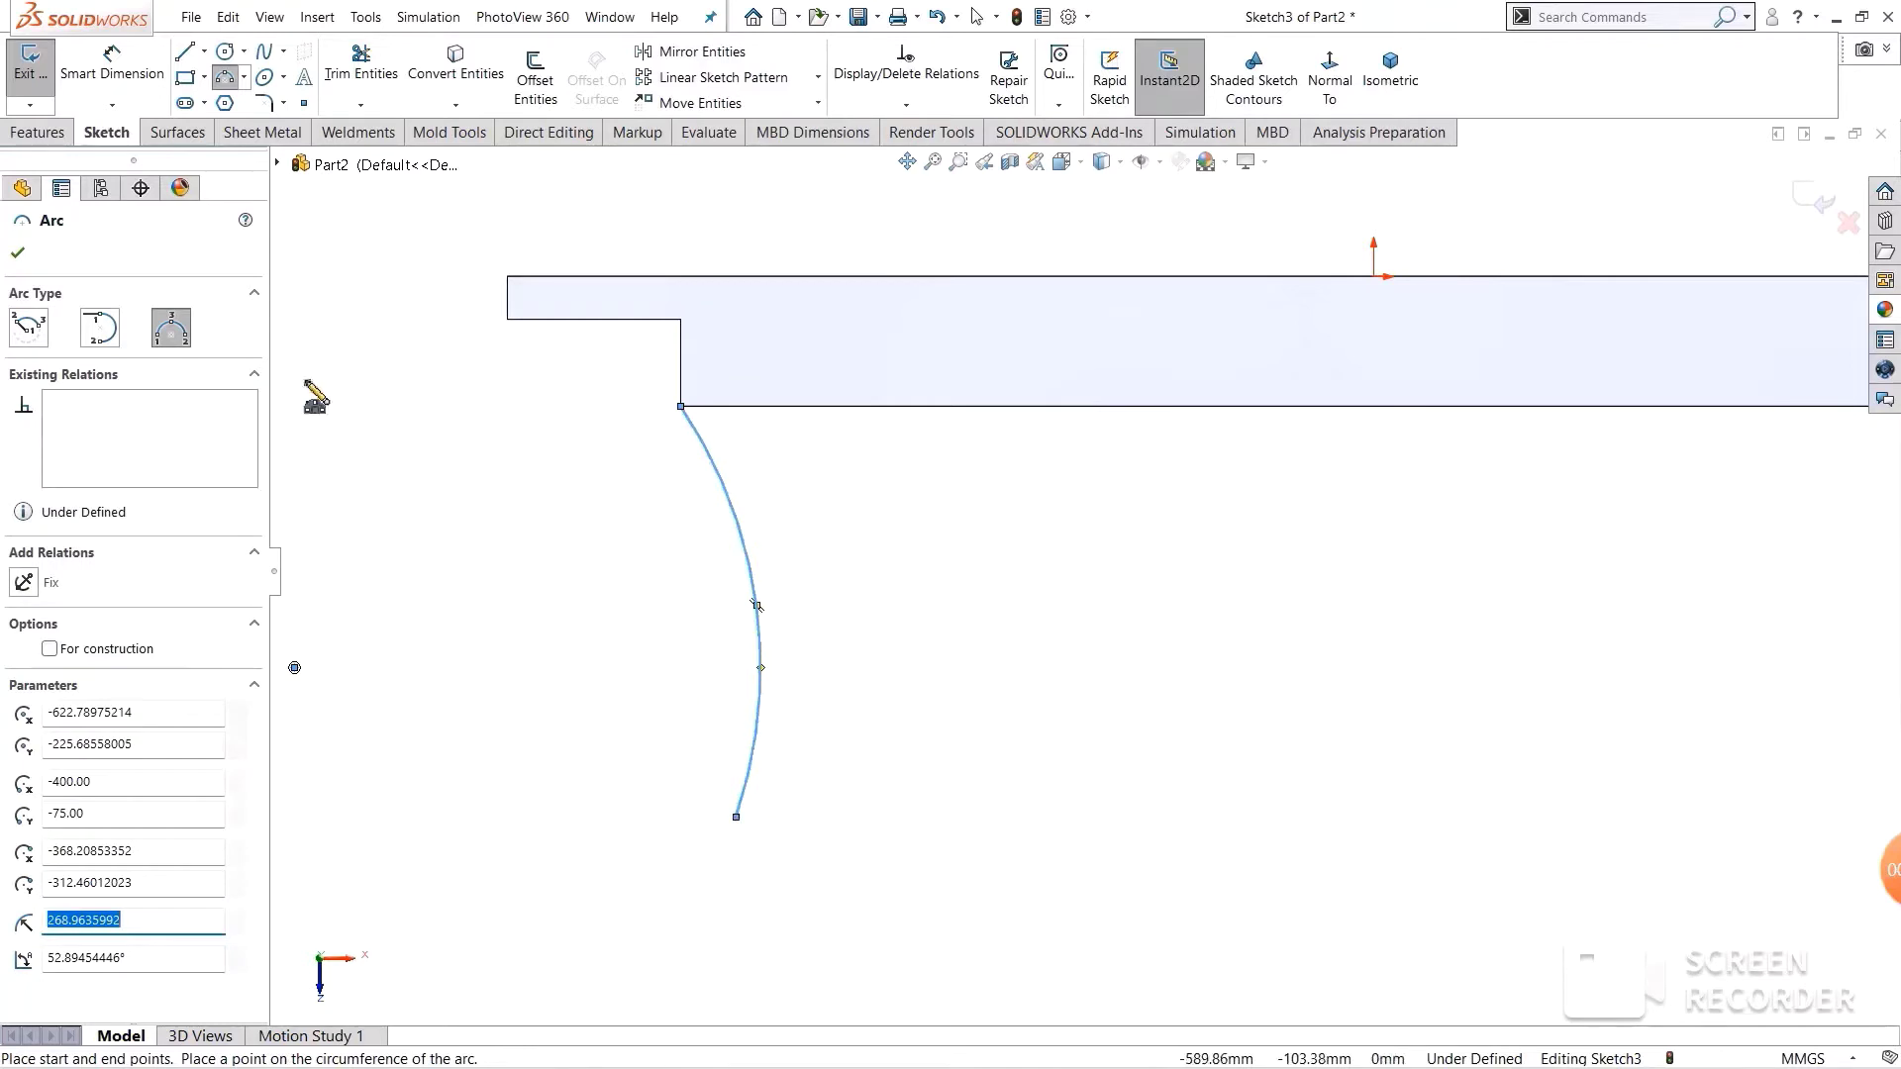
left_click(18, 253)
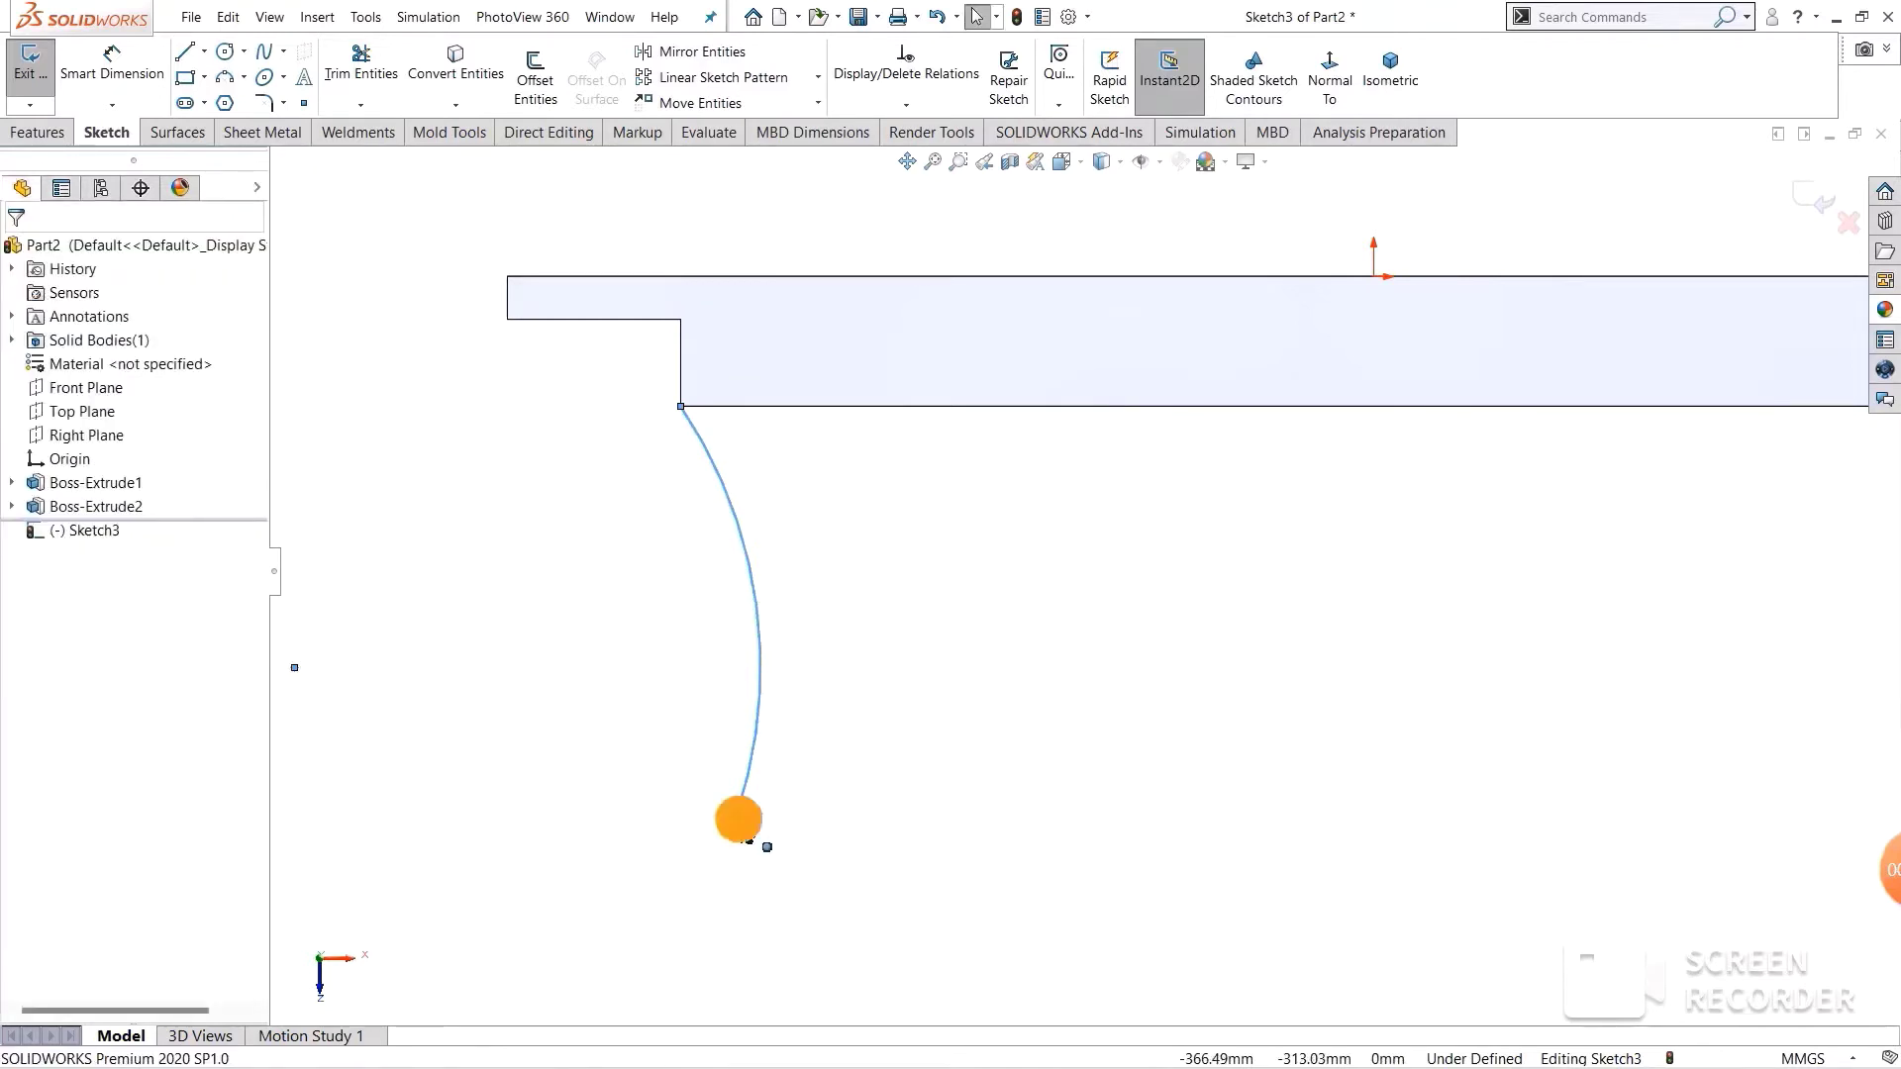
mouse_move(748, 842)
left_mouse_down()
mouse_move(691, 861)
mouse_move(700, 848)
left_mouse_up()
- Add a second three-point arc continuing the leg curve into an S-shape
key("f")
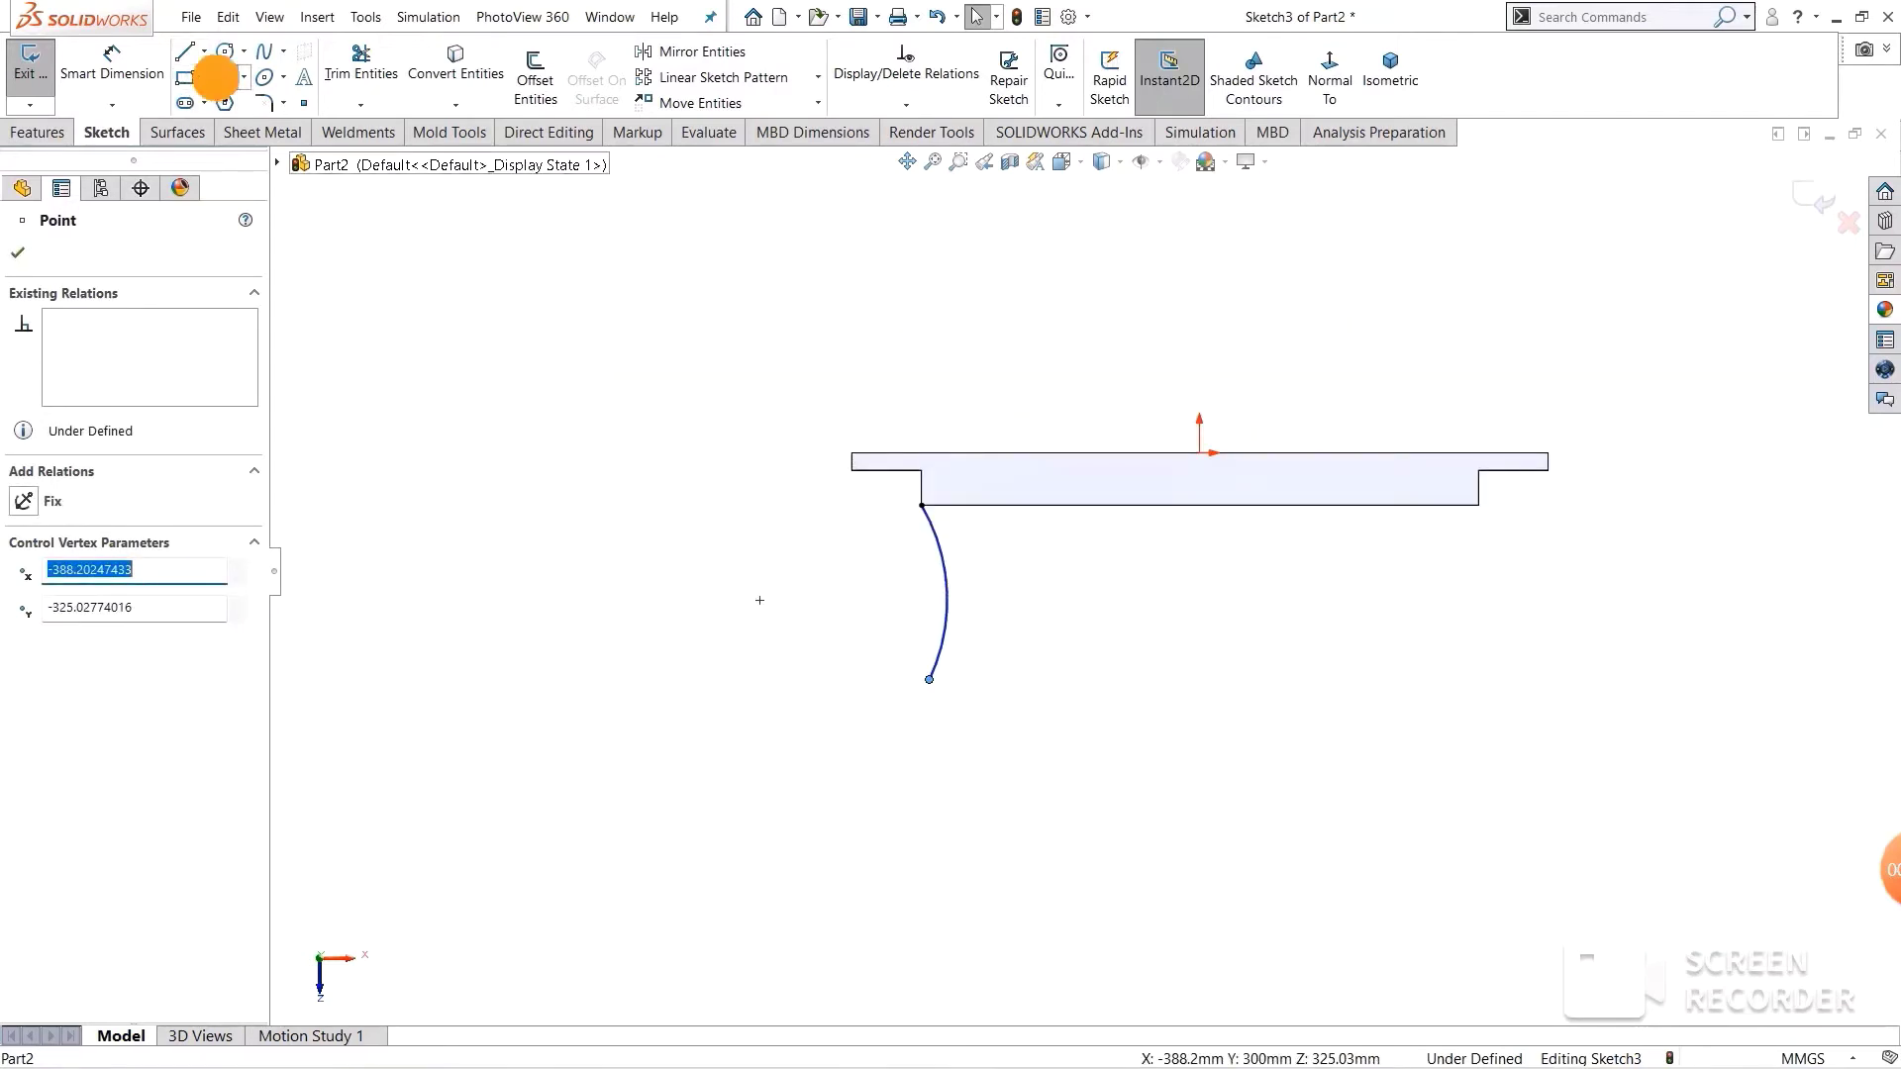
left_click(216, 78)
scroll(966, 772, "down", 3)
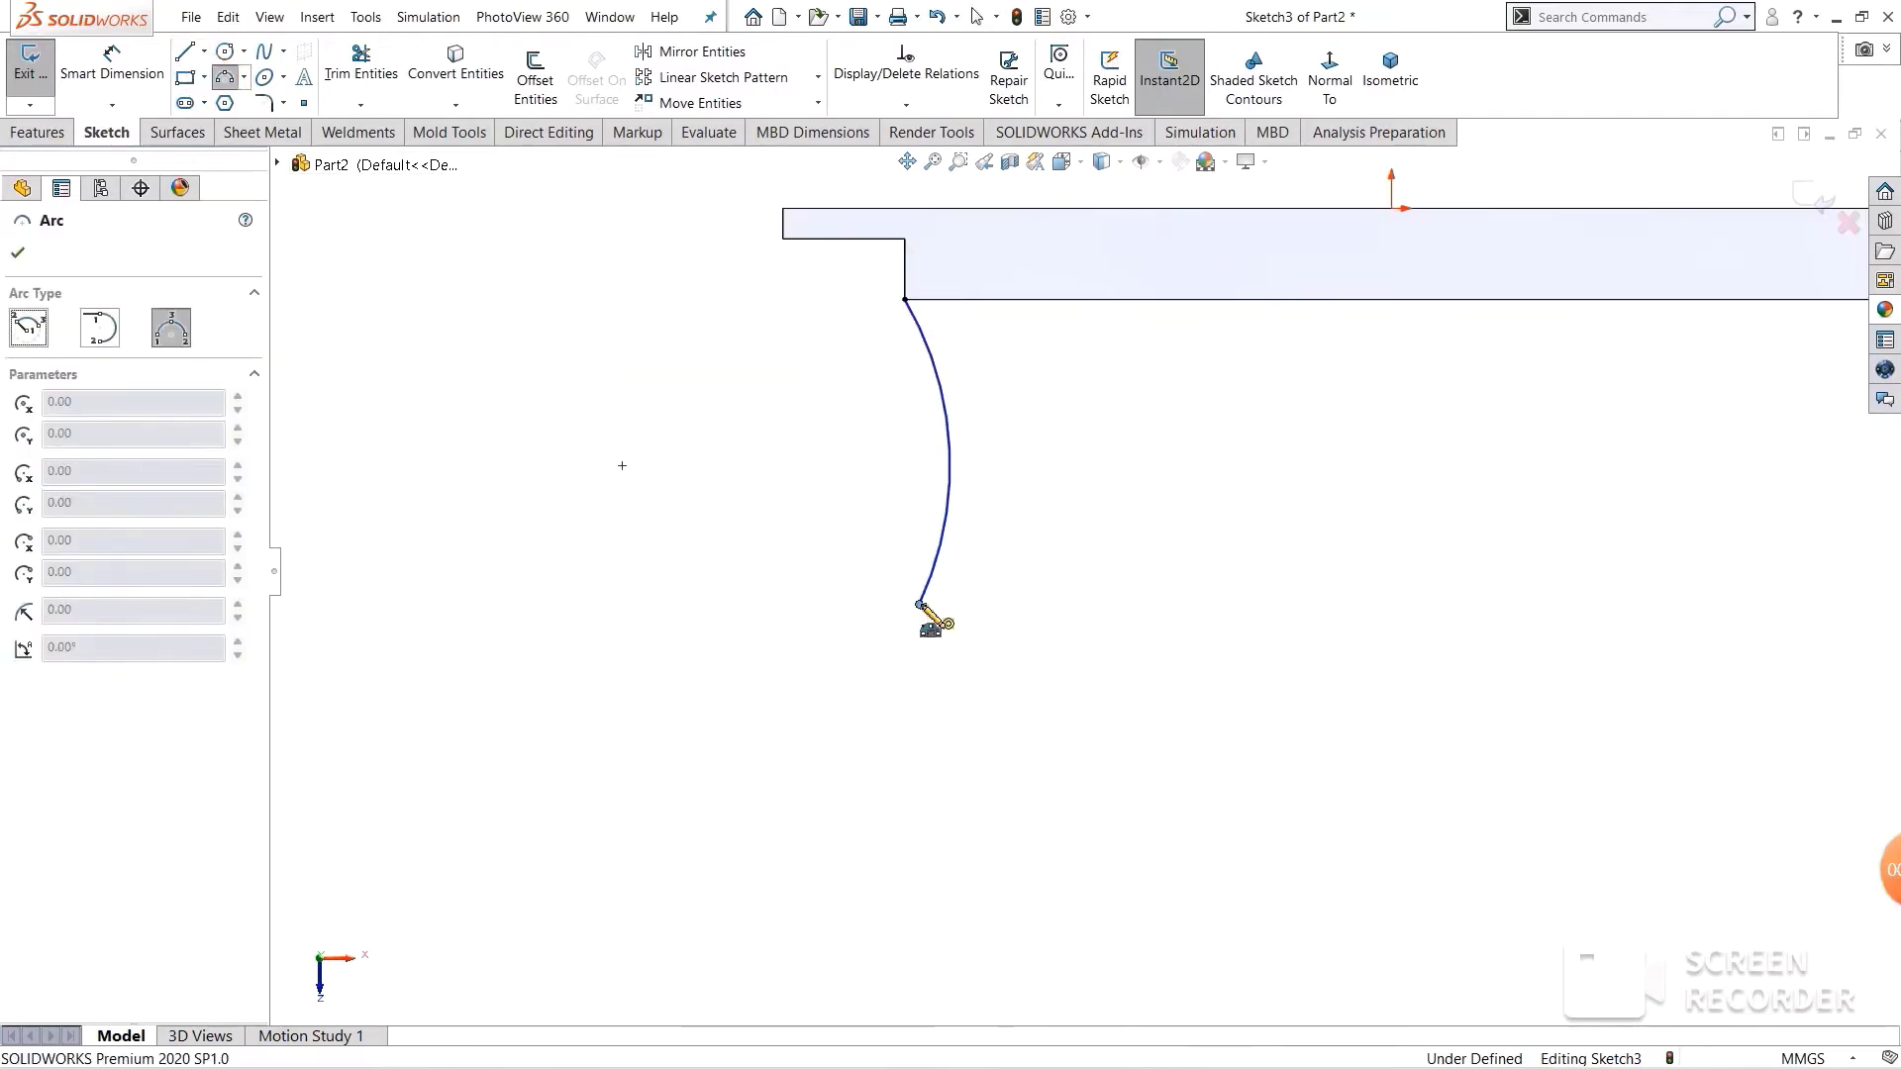
left_click(921, 604)
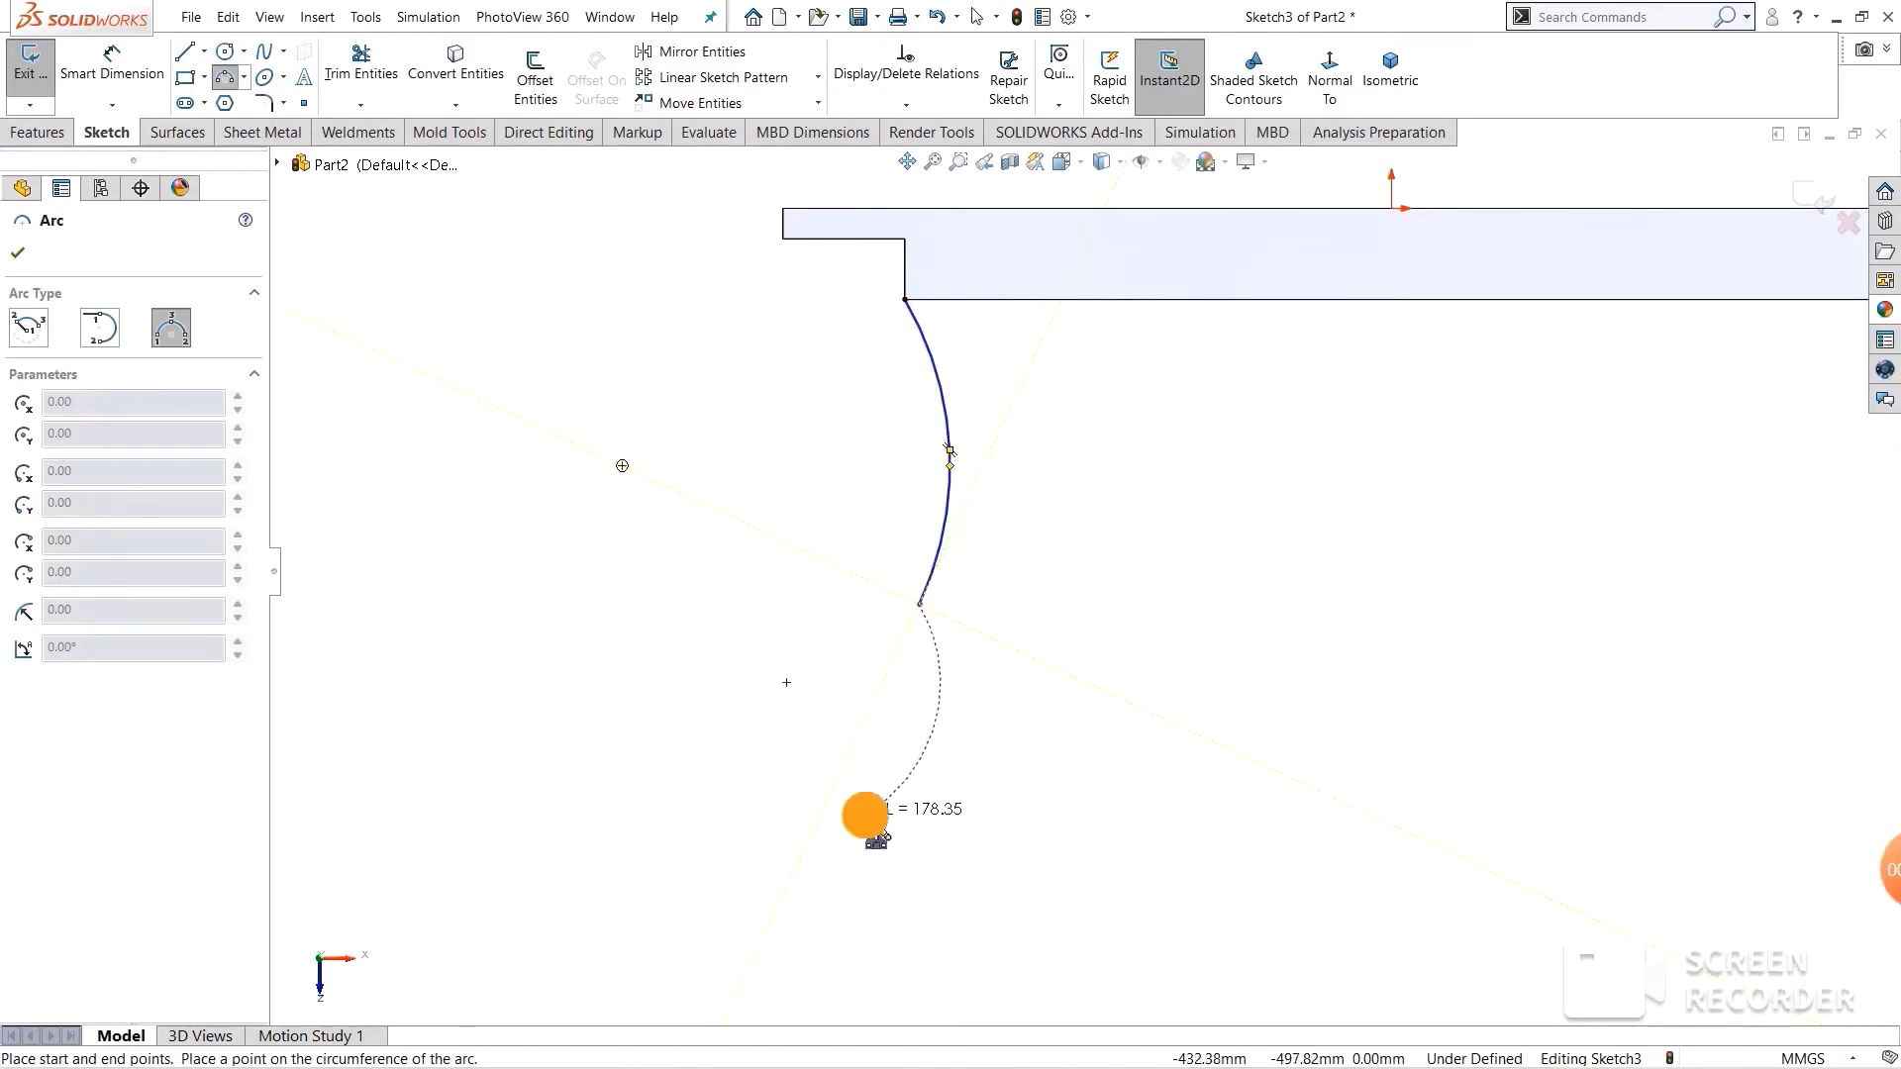
left_click(865, 814)
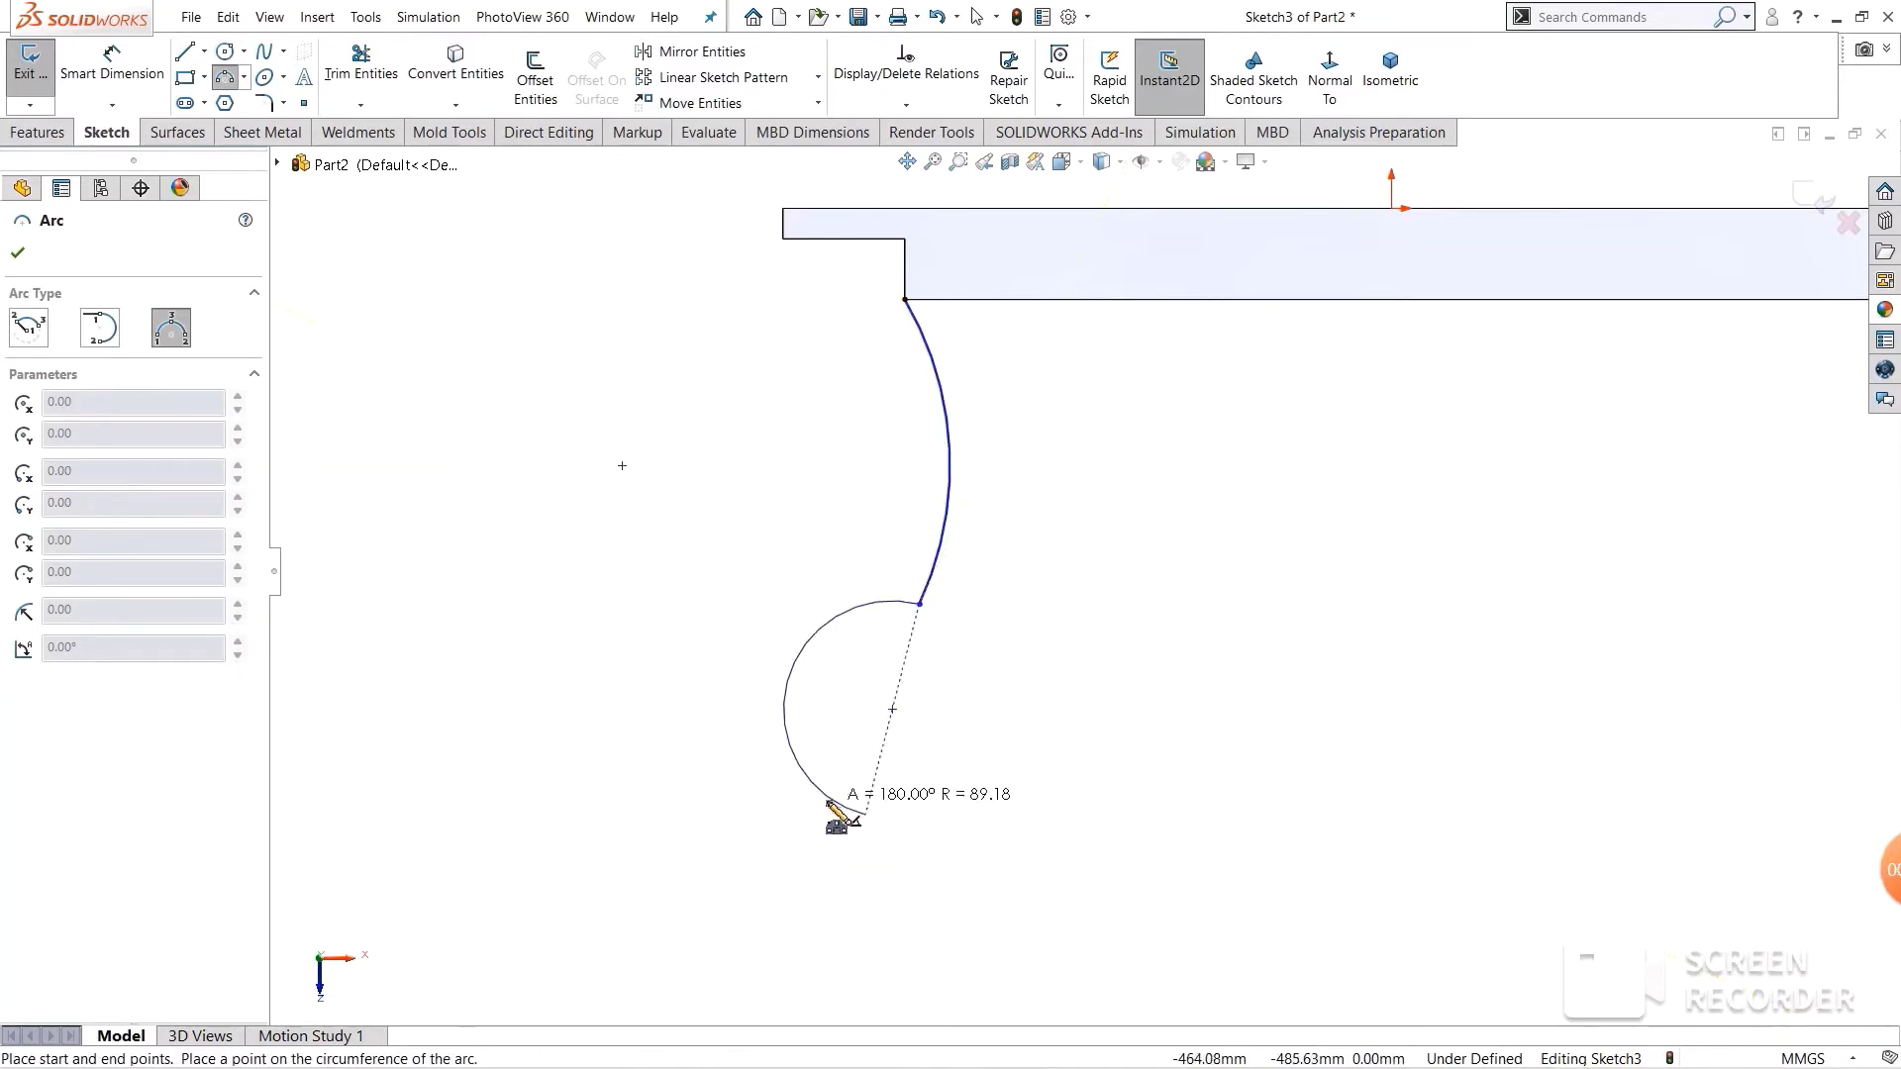
left_click(879, 753)
scroll(1040, 722, "up", 2)
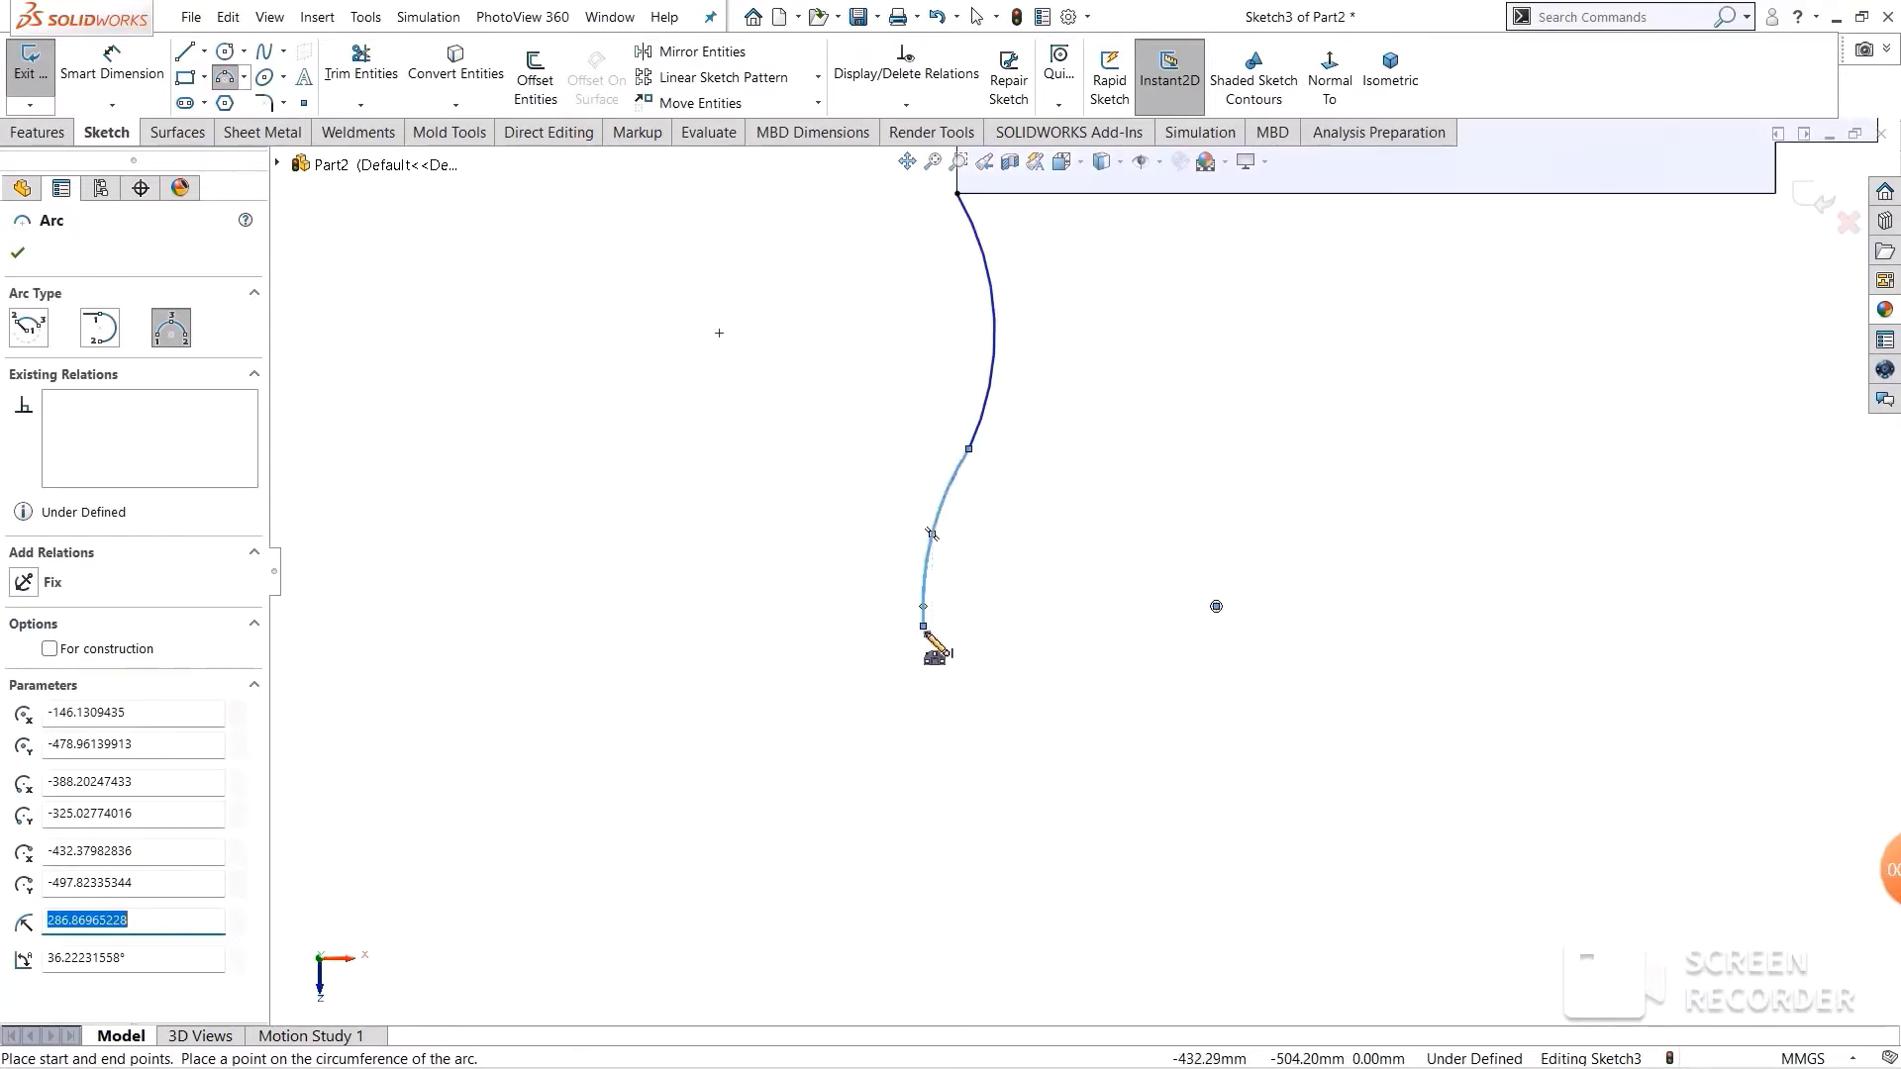
- Add a third three-point arc below, radius 430.89 and angle 27.92°
left_click(924, 626)
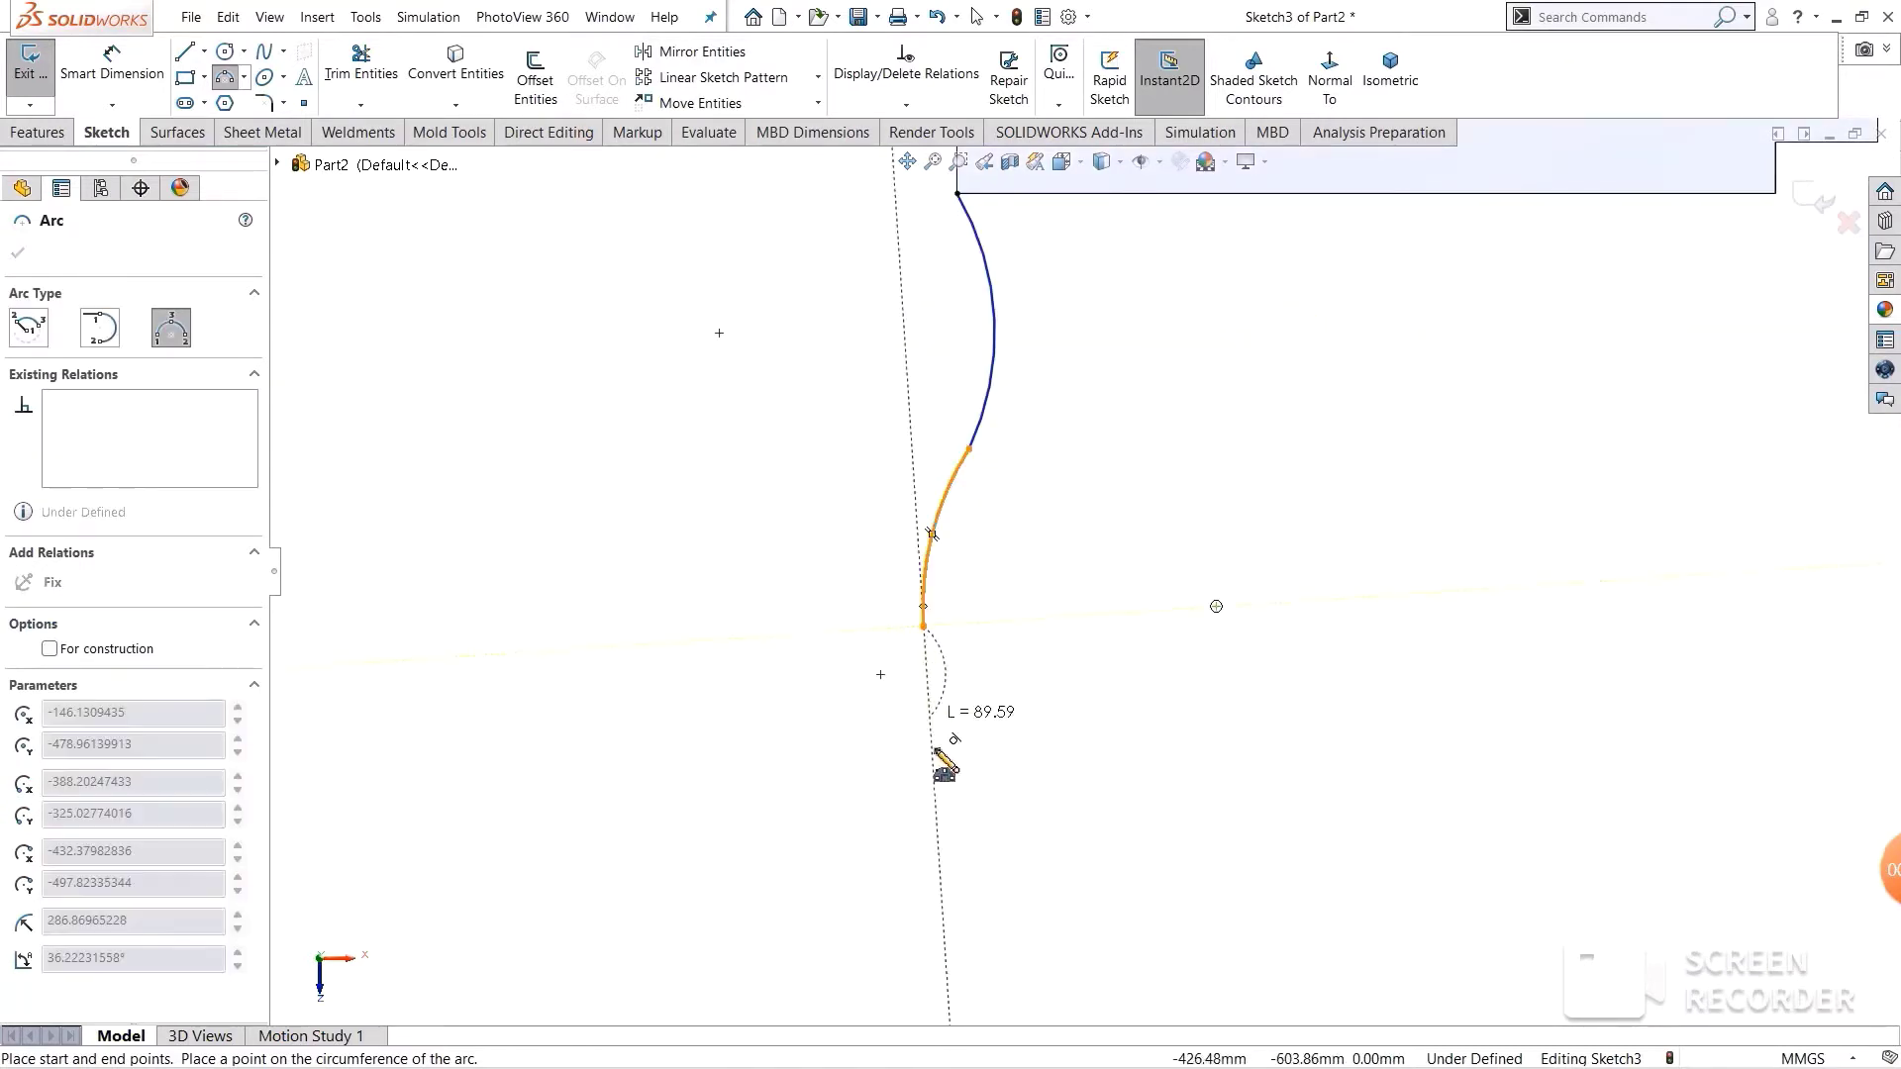
left_click(984, 830)
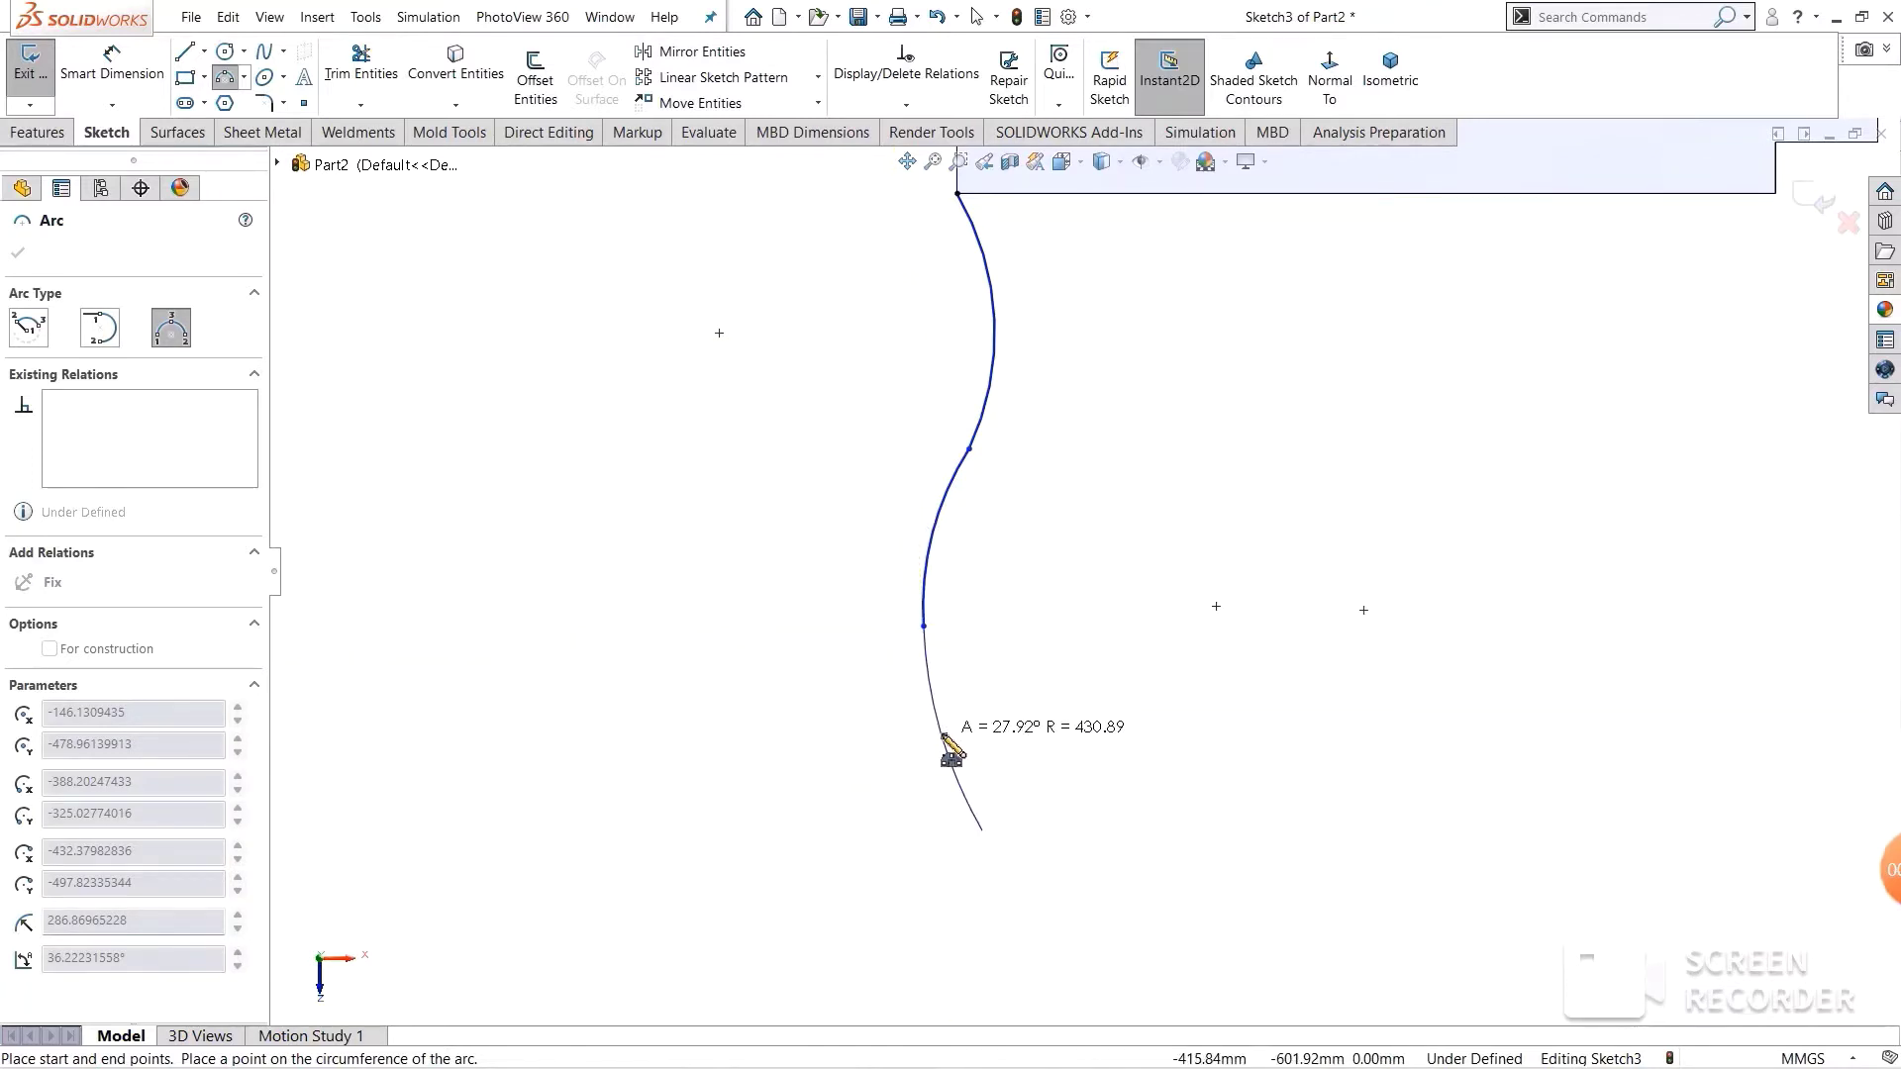
left_click(944, 737)
right_click(1060, 588)
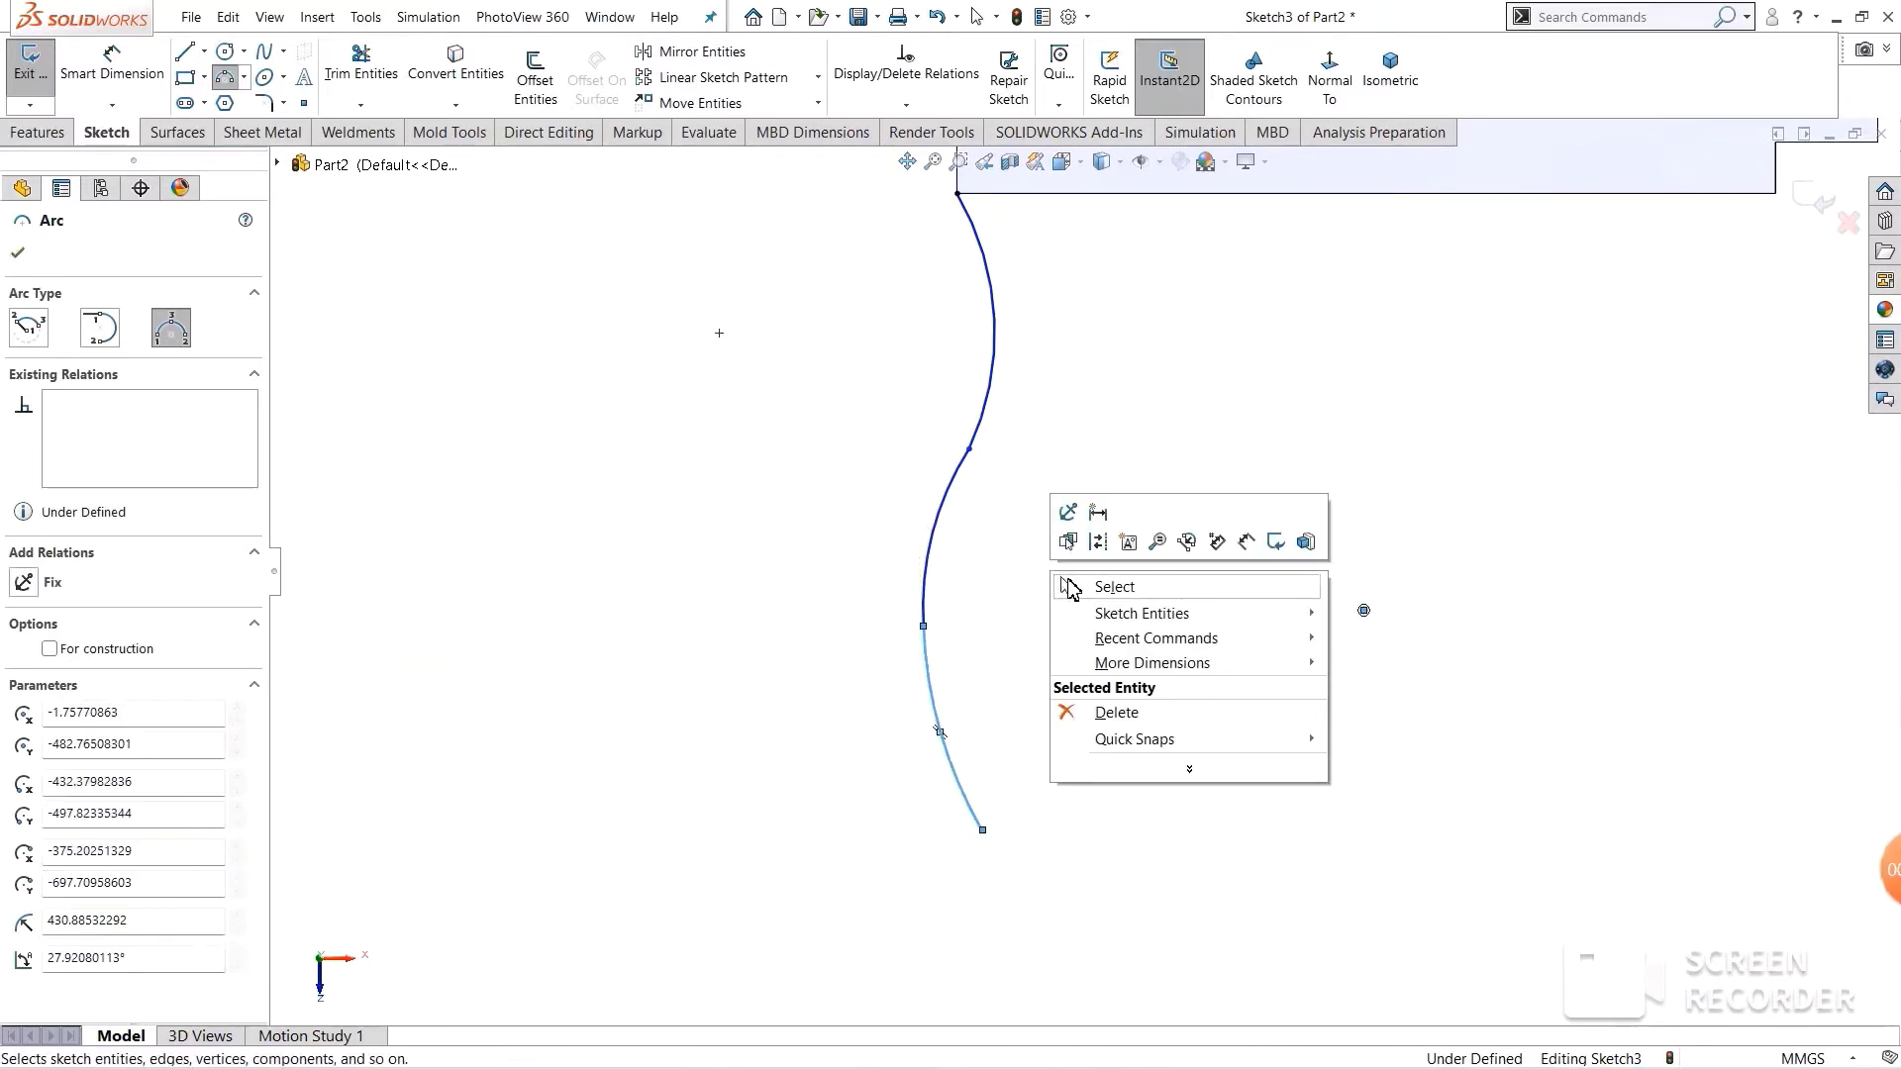
- Make the upper and middle arcs tangent
left_click(1099, 703)
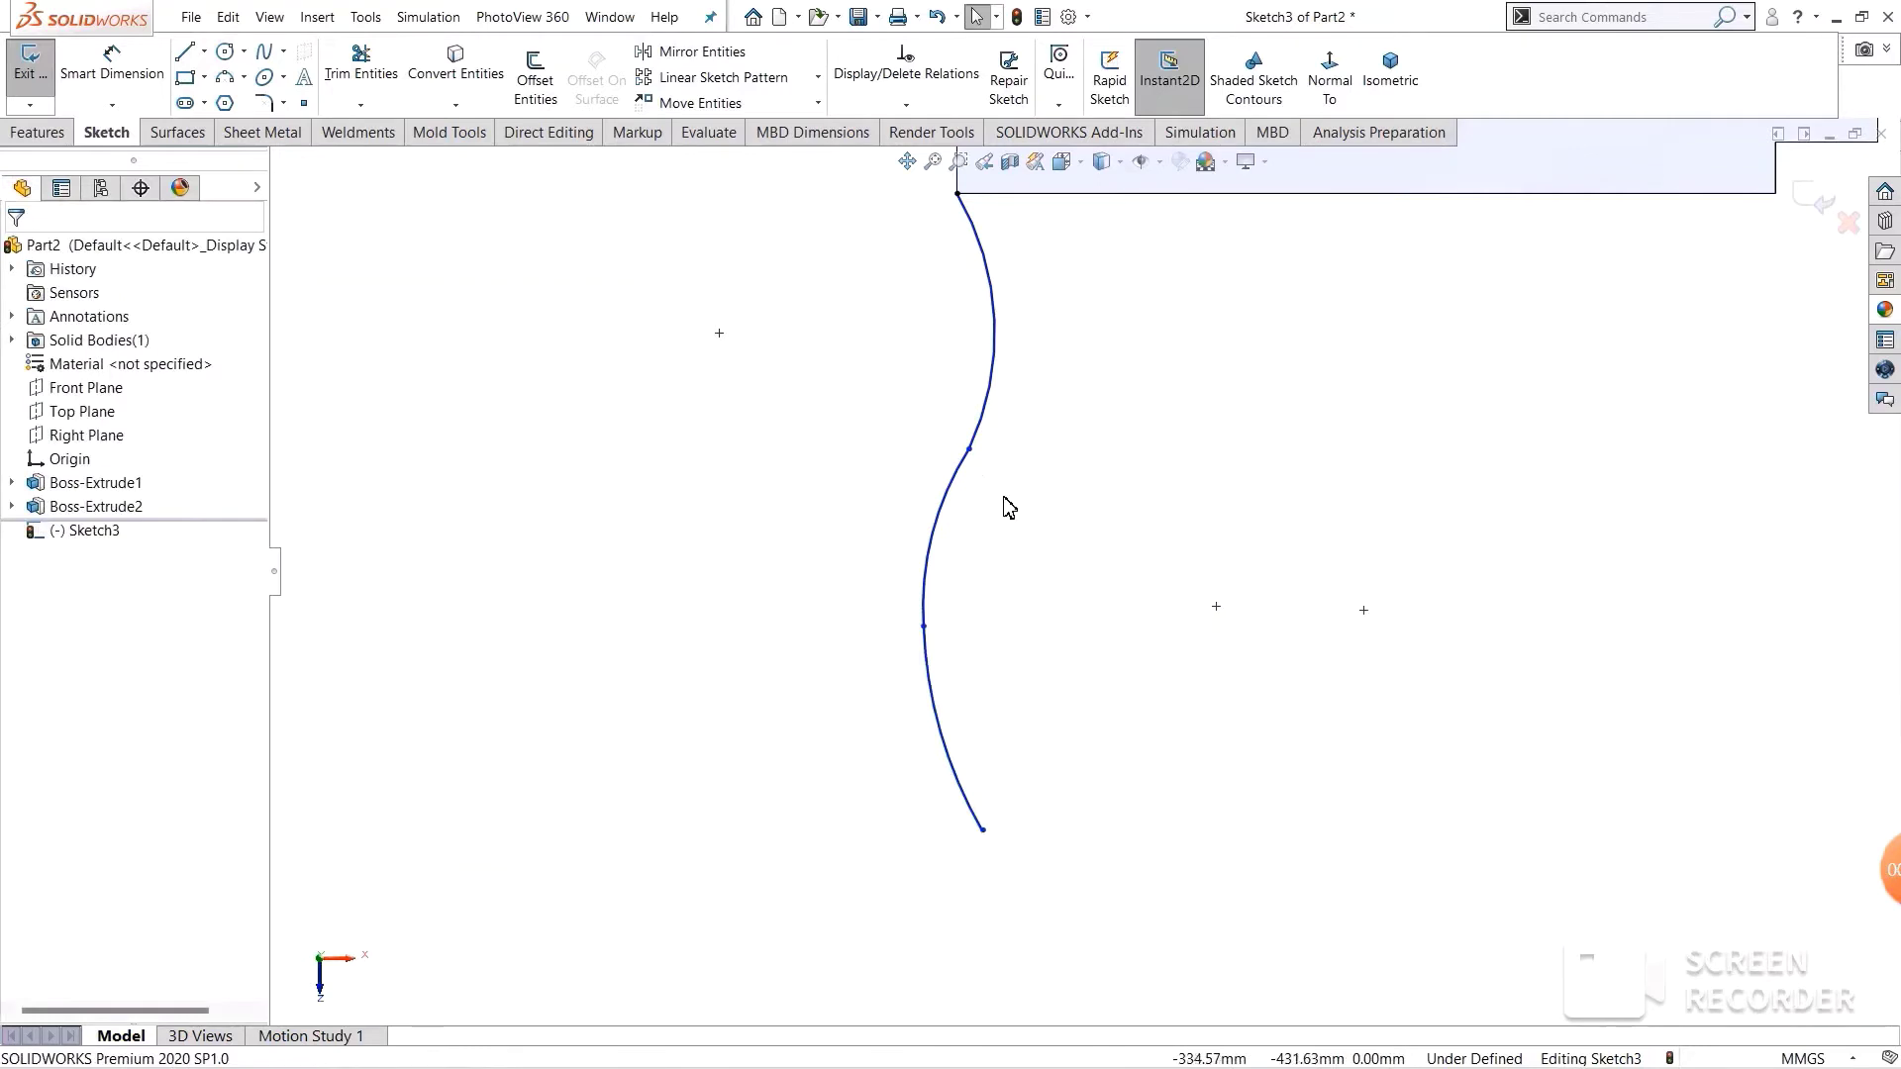
left_click(983, 436)
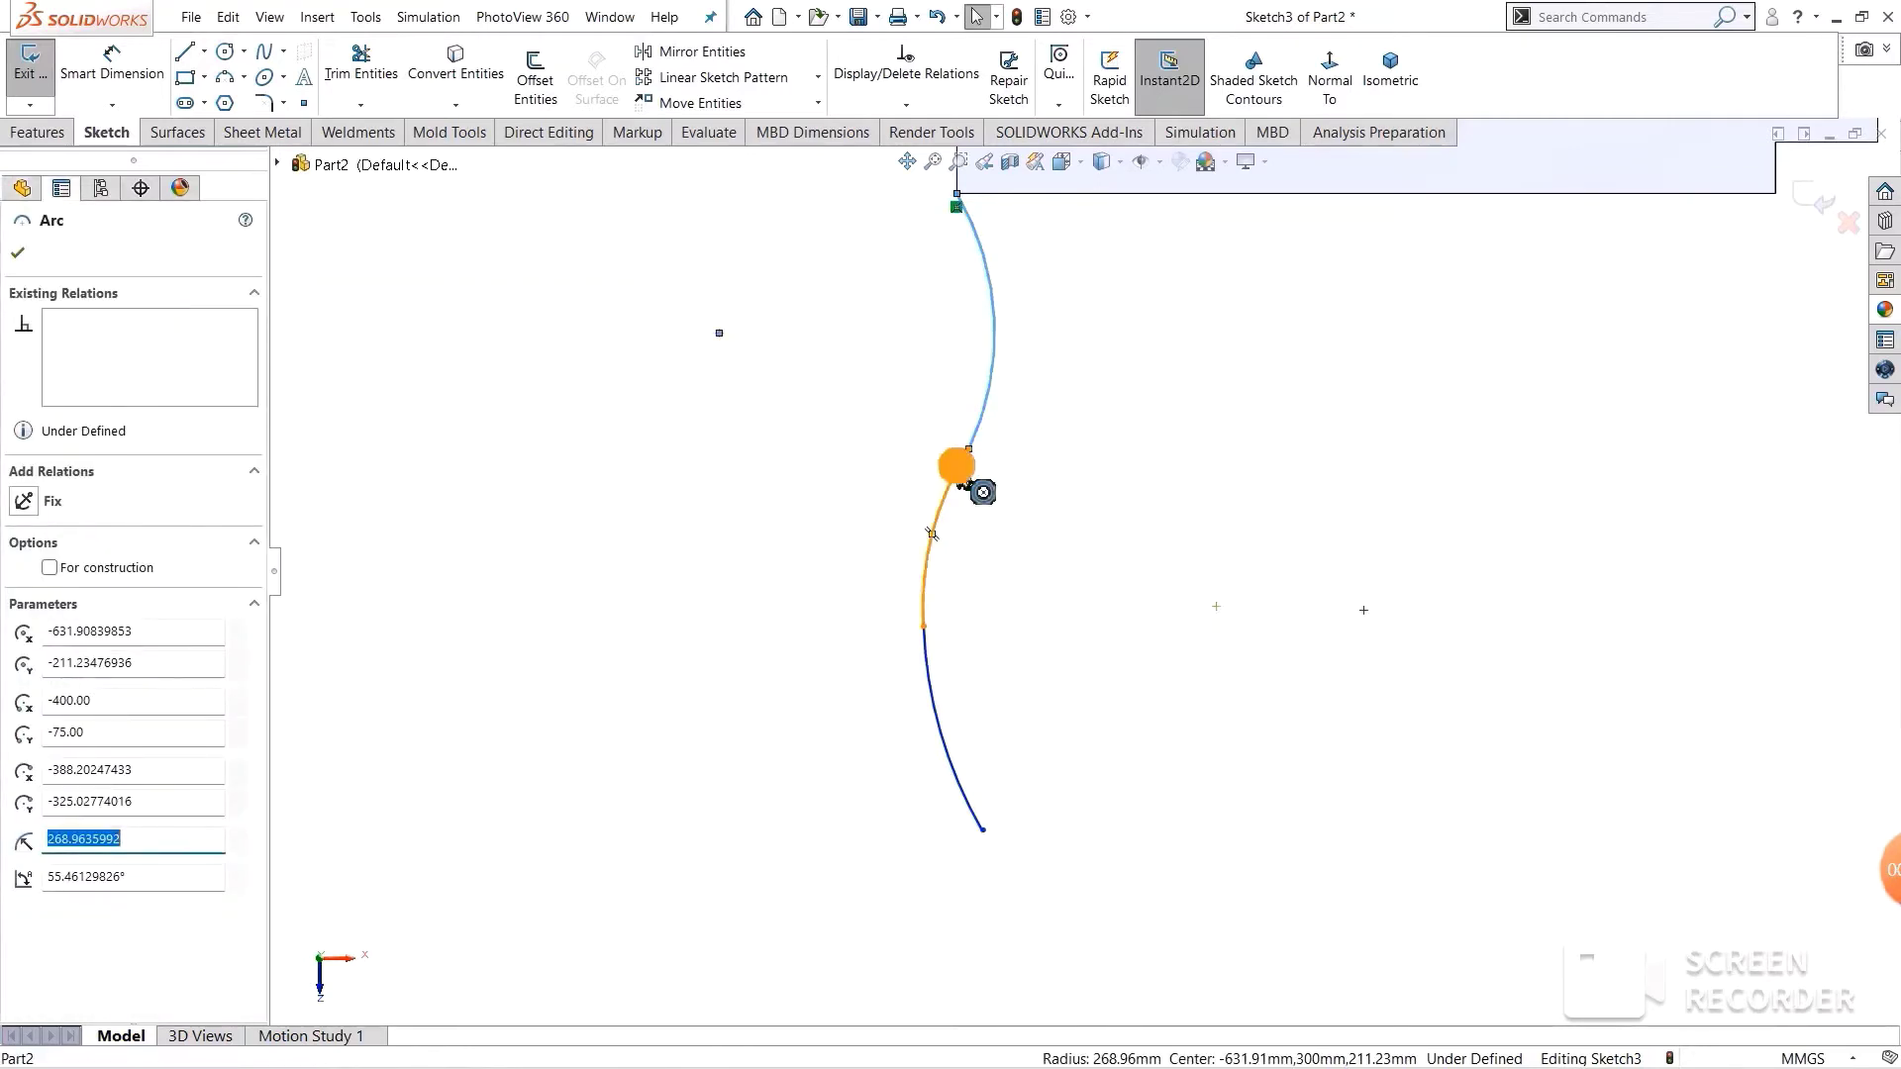
left_click(962, 484, "ctrl")
left_click(1041, 386)
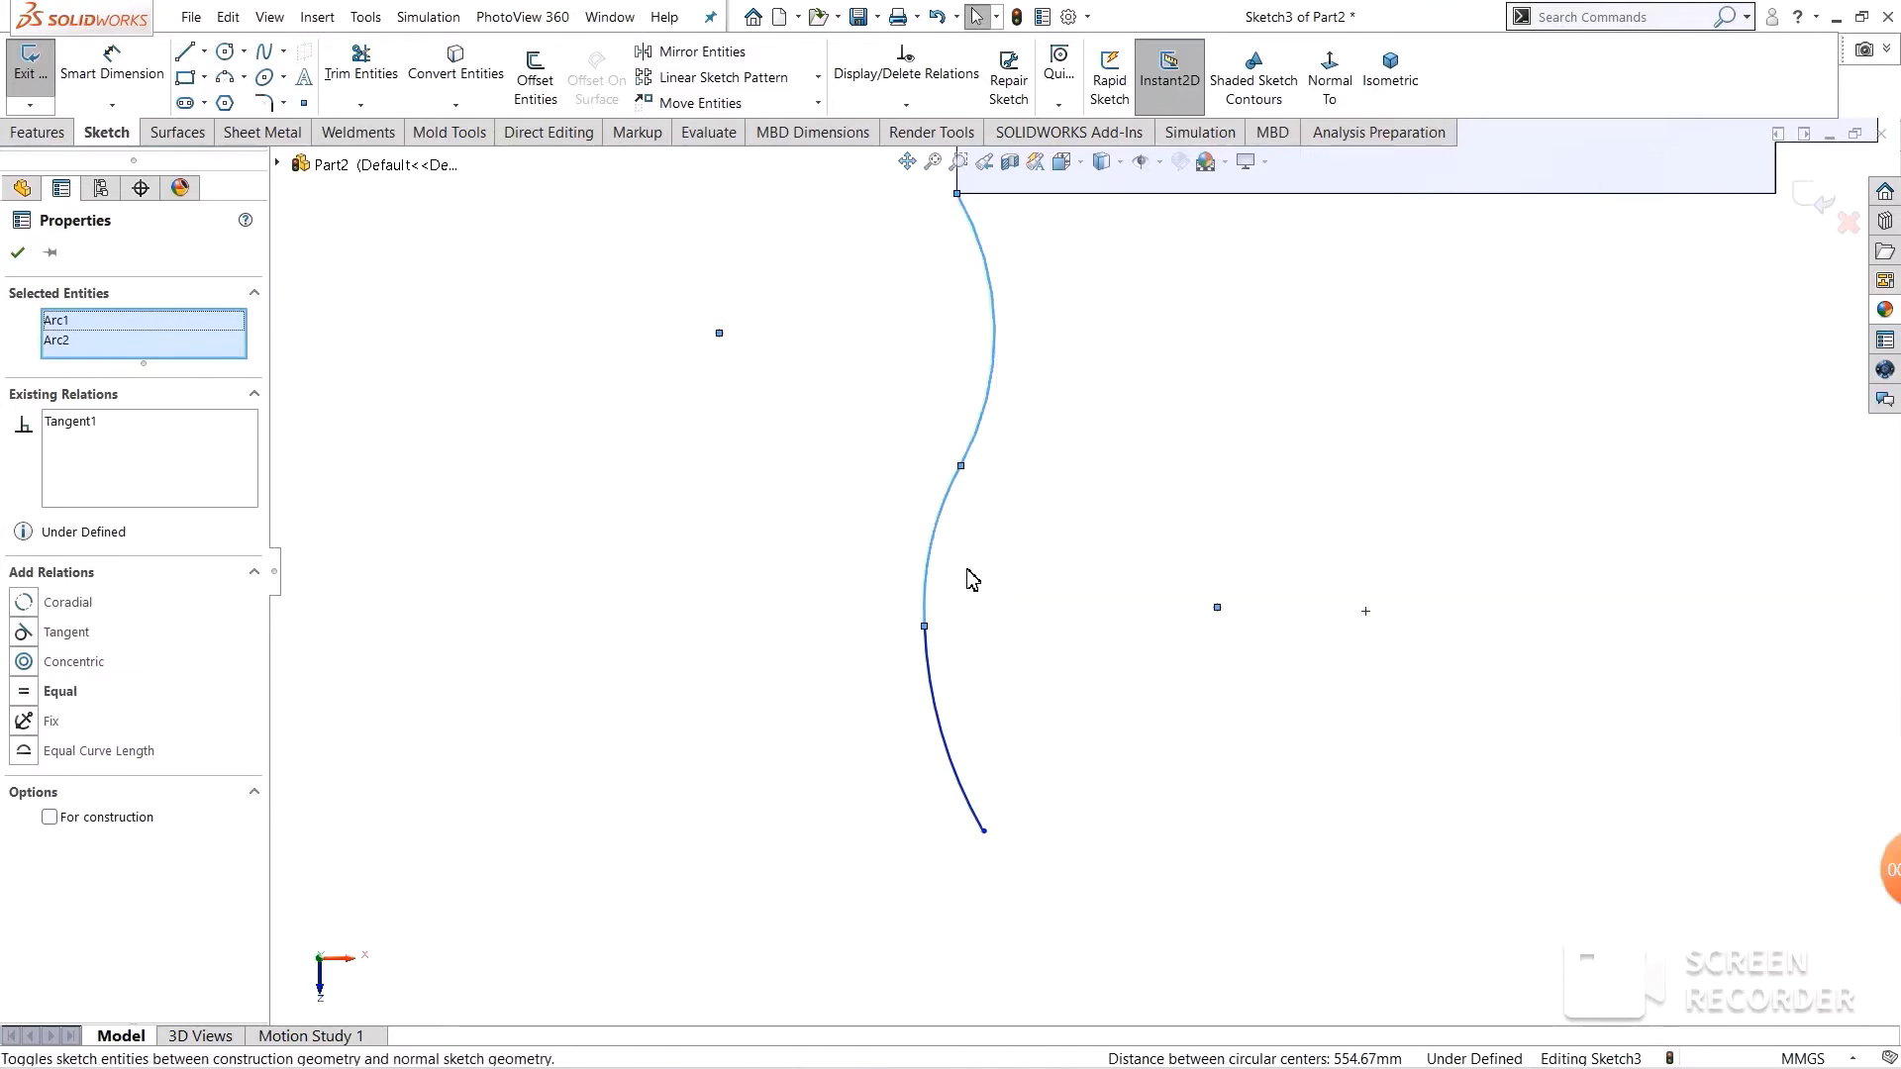
- Make the middle and lower arcs tangent and confirm the relations
left_click(831, 705)
left_click(931, 574)
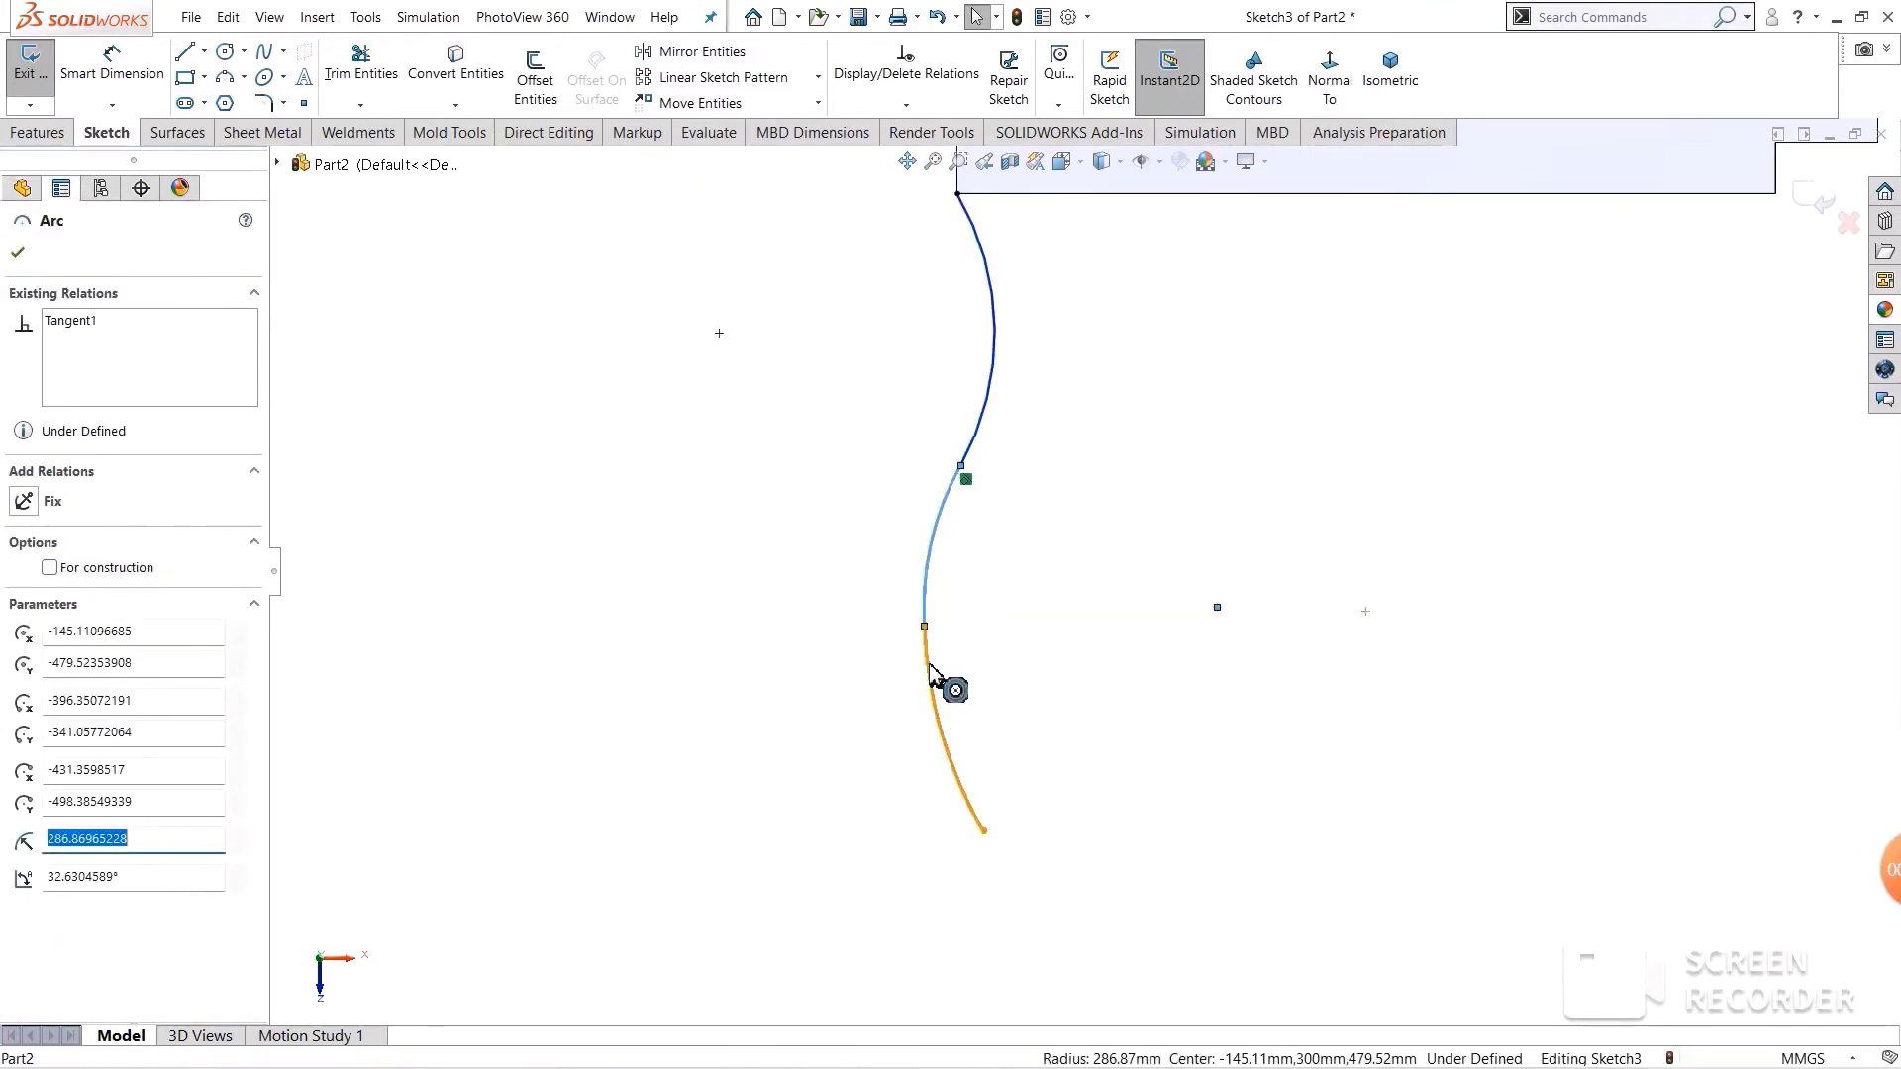
left_click(932, 679, "ctrl")
left_click(1002, 578)
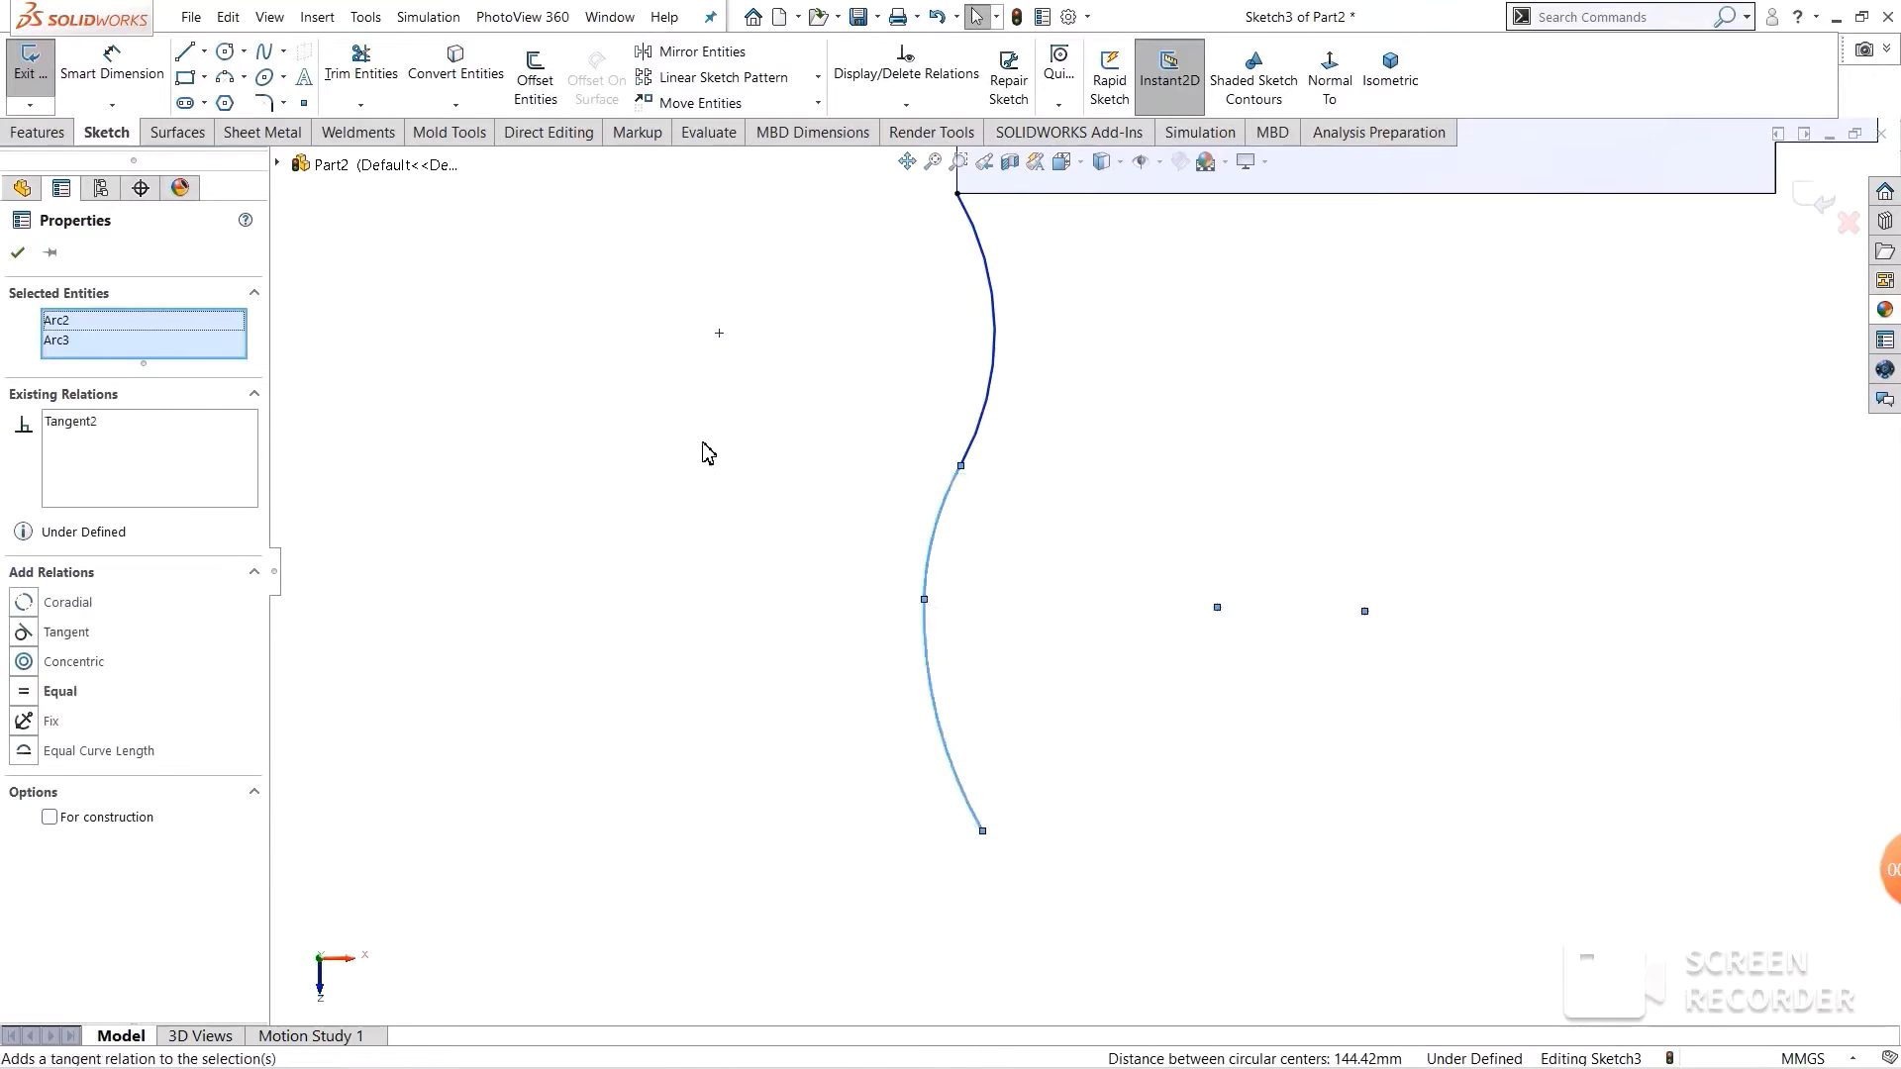
left_click(17, 254)
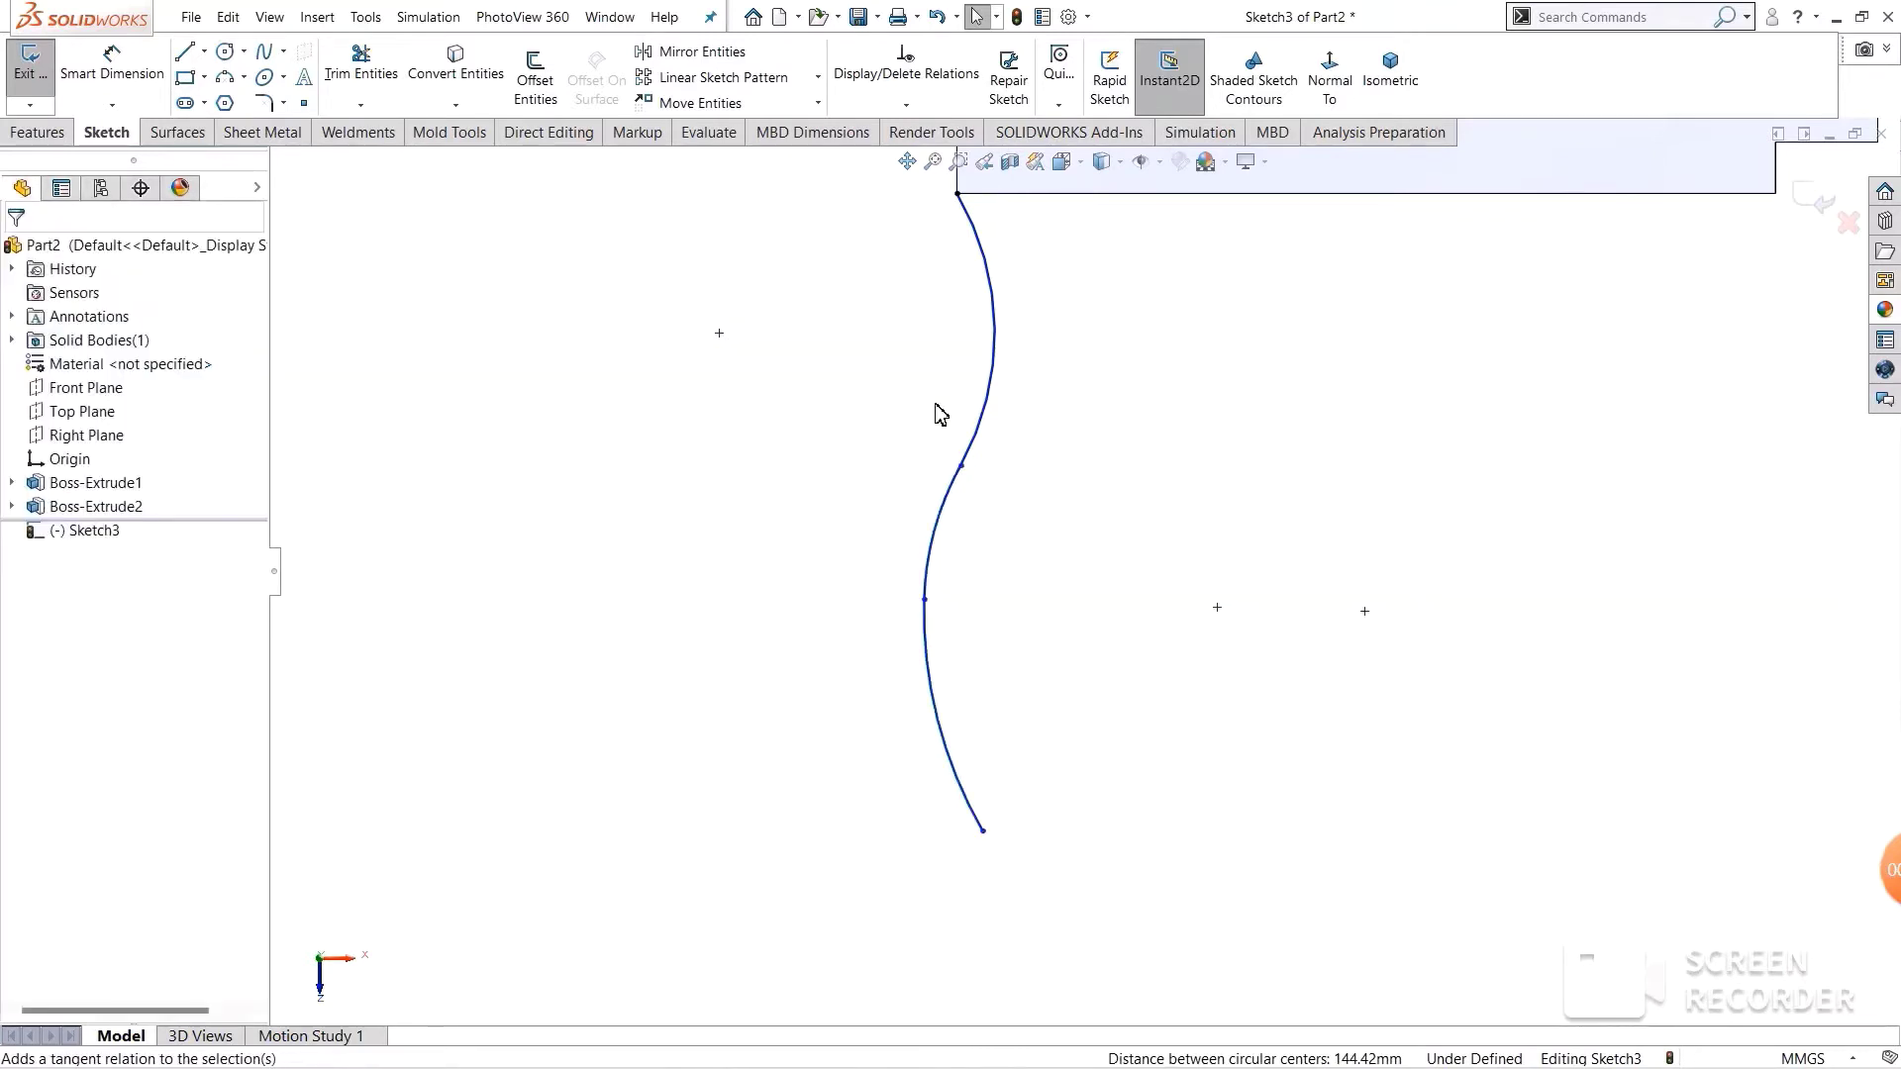
scroll(1185, 551, "up", 2)
scroll(1244, 637, "down", 1)
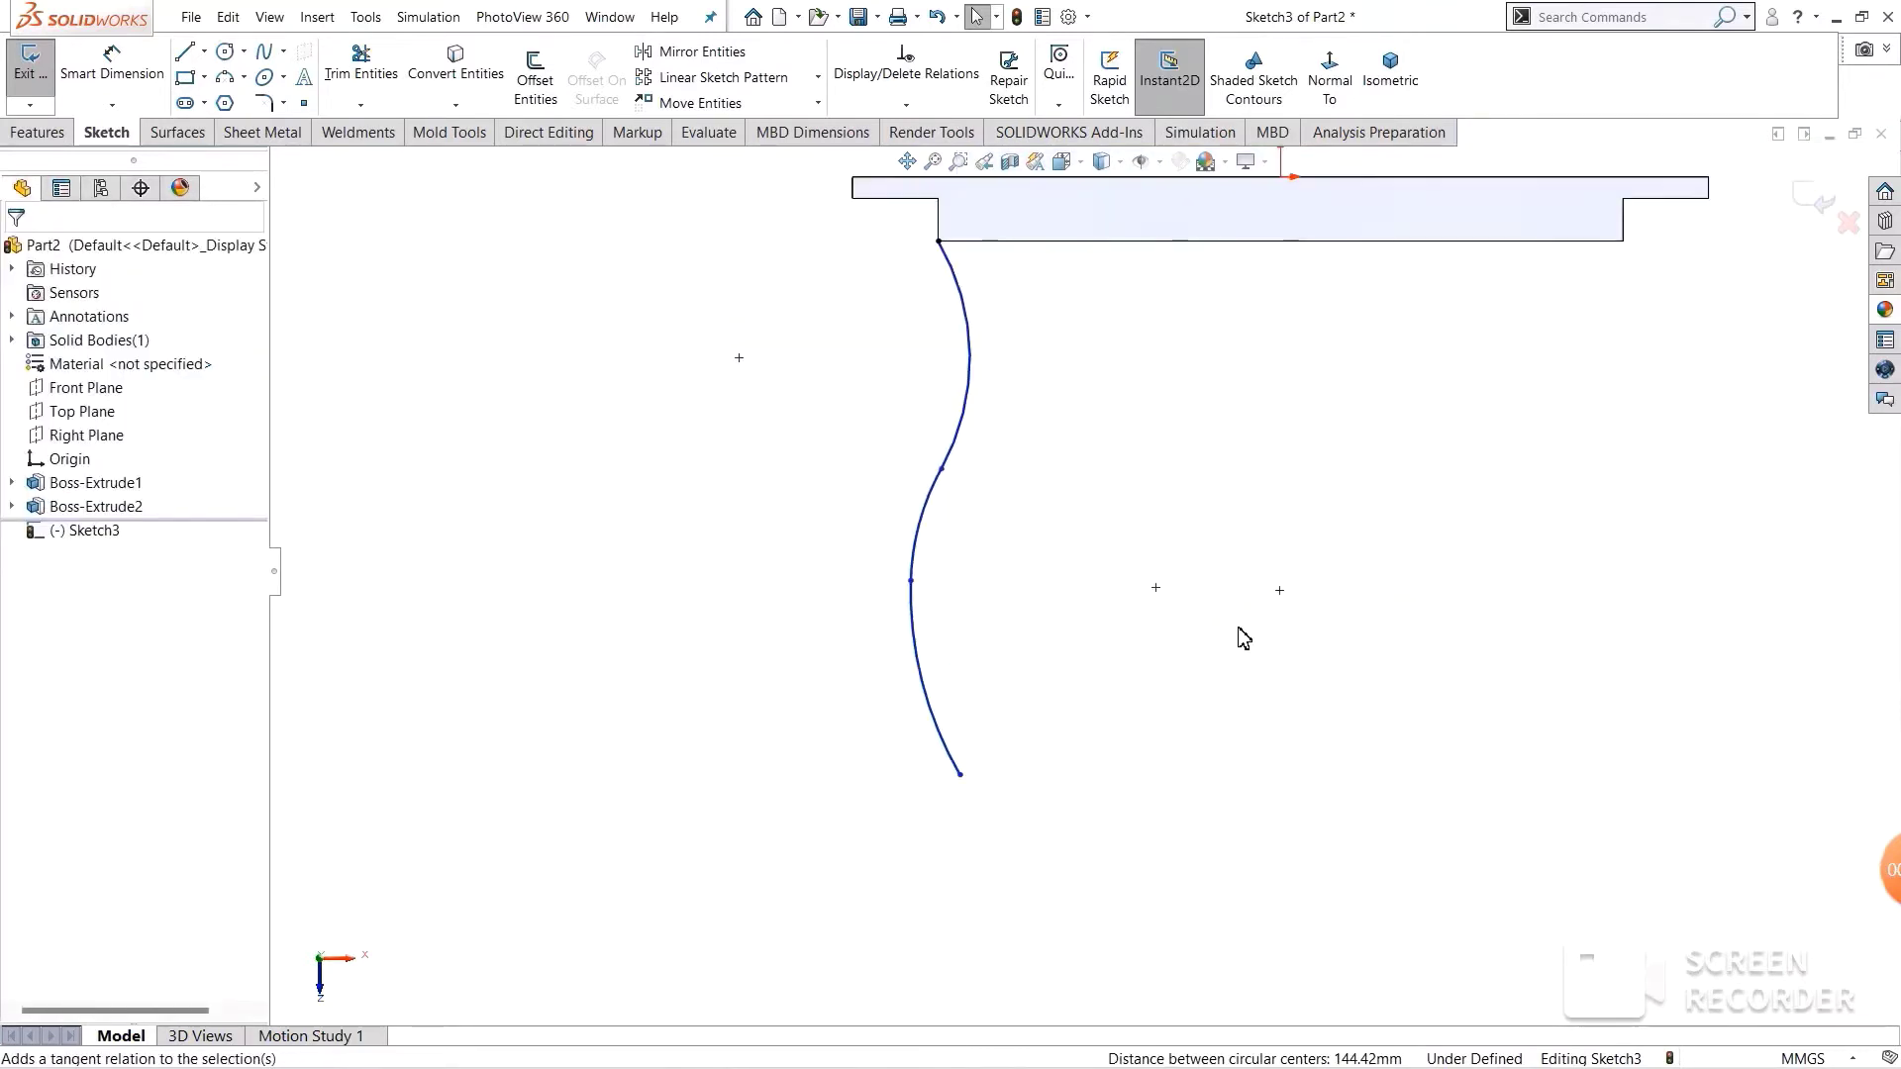
scroll(1011, 644, "down", 1)
scroll(1021, 639, "up", 1)
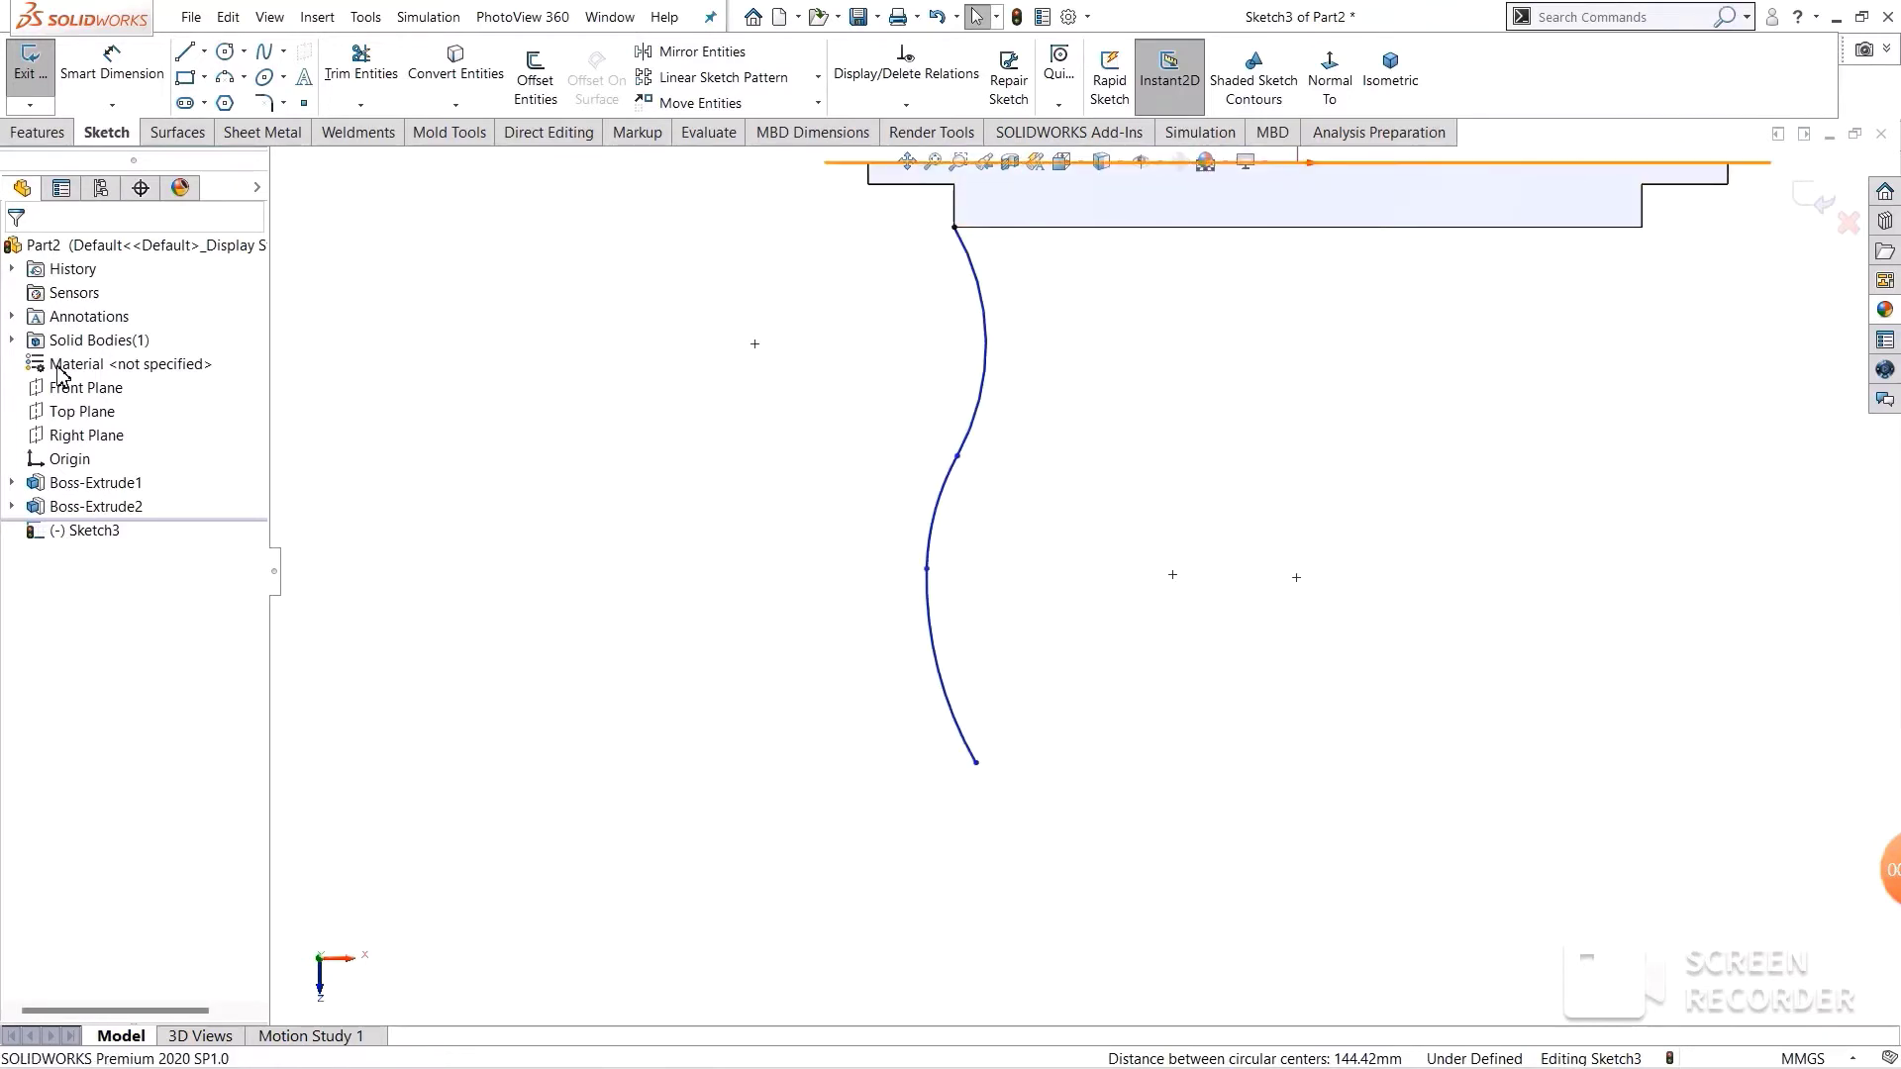
- Offset the whole S-curve 50 mm to the reversed side to form the leg's second edge
left_click(534, 74)
left_click_drag(1077, 759, 836, 313)
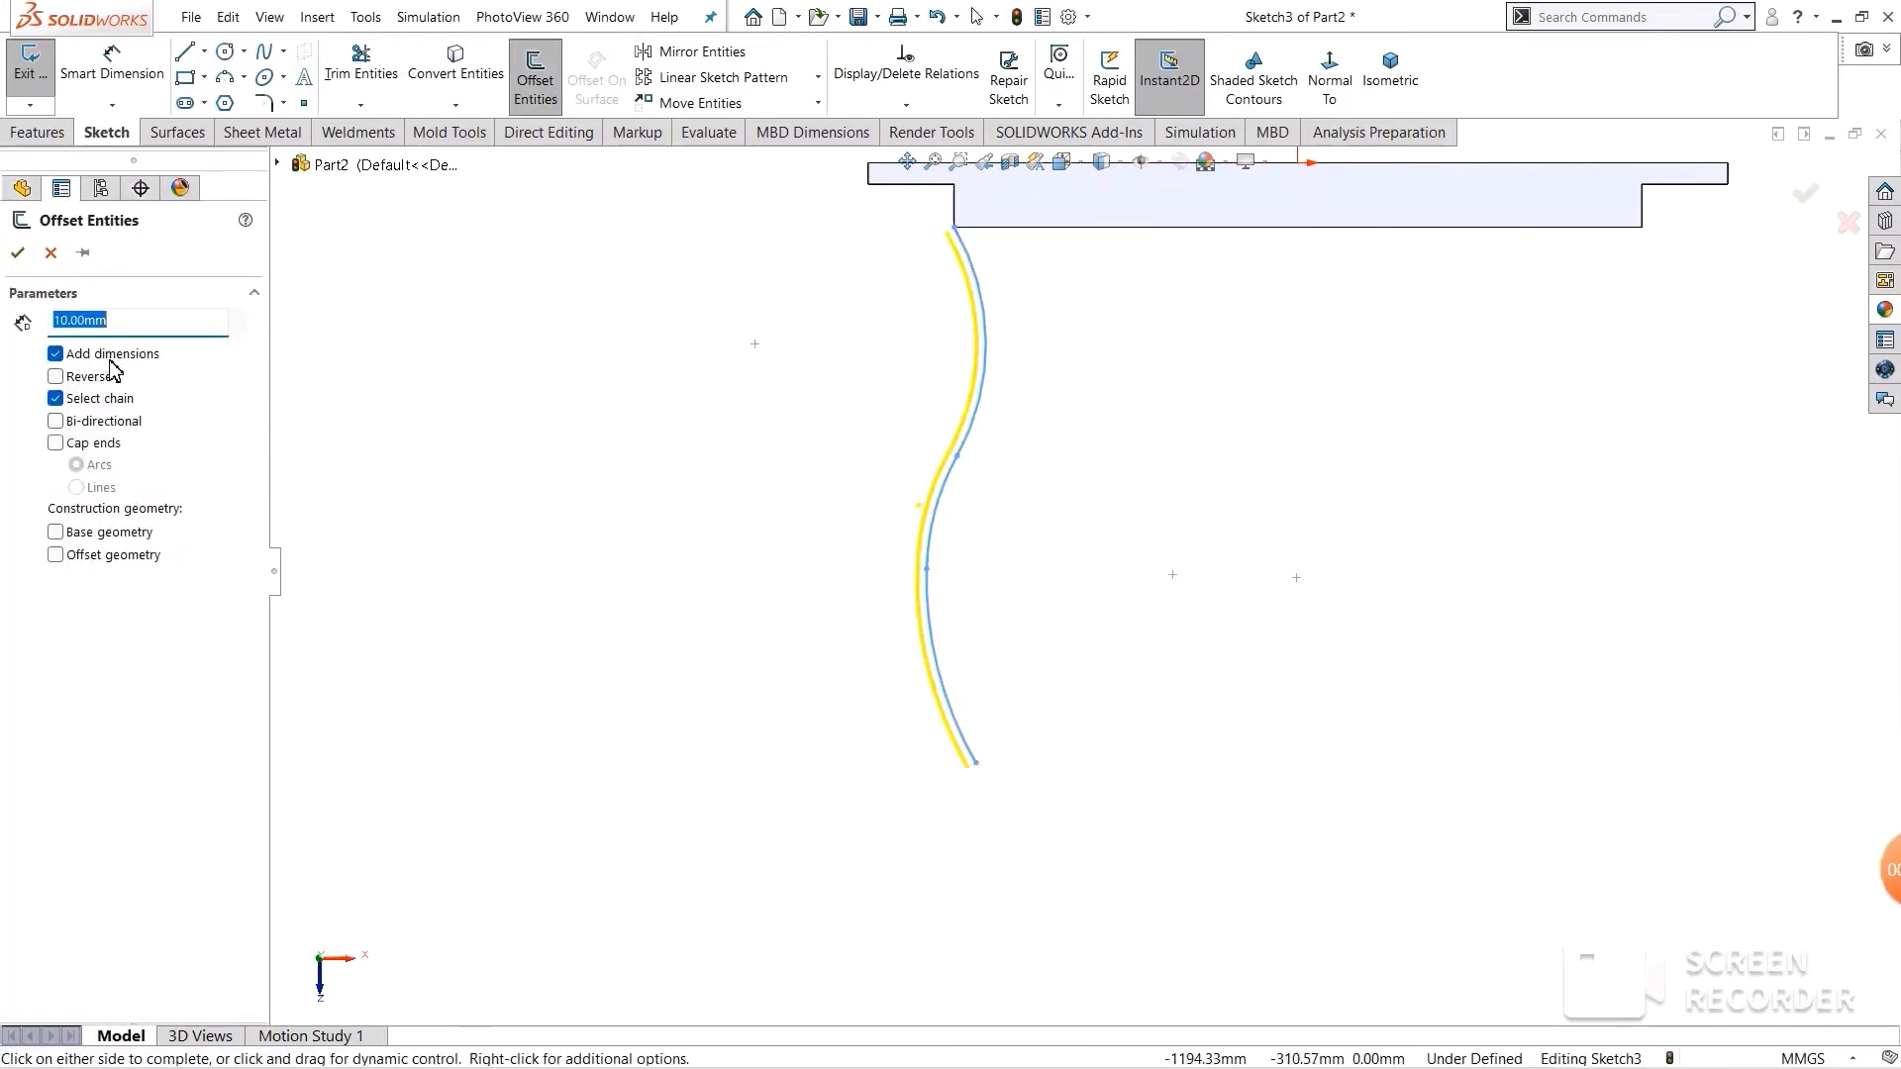
left_click(56, 378)
type("50")
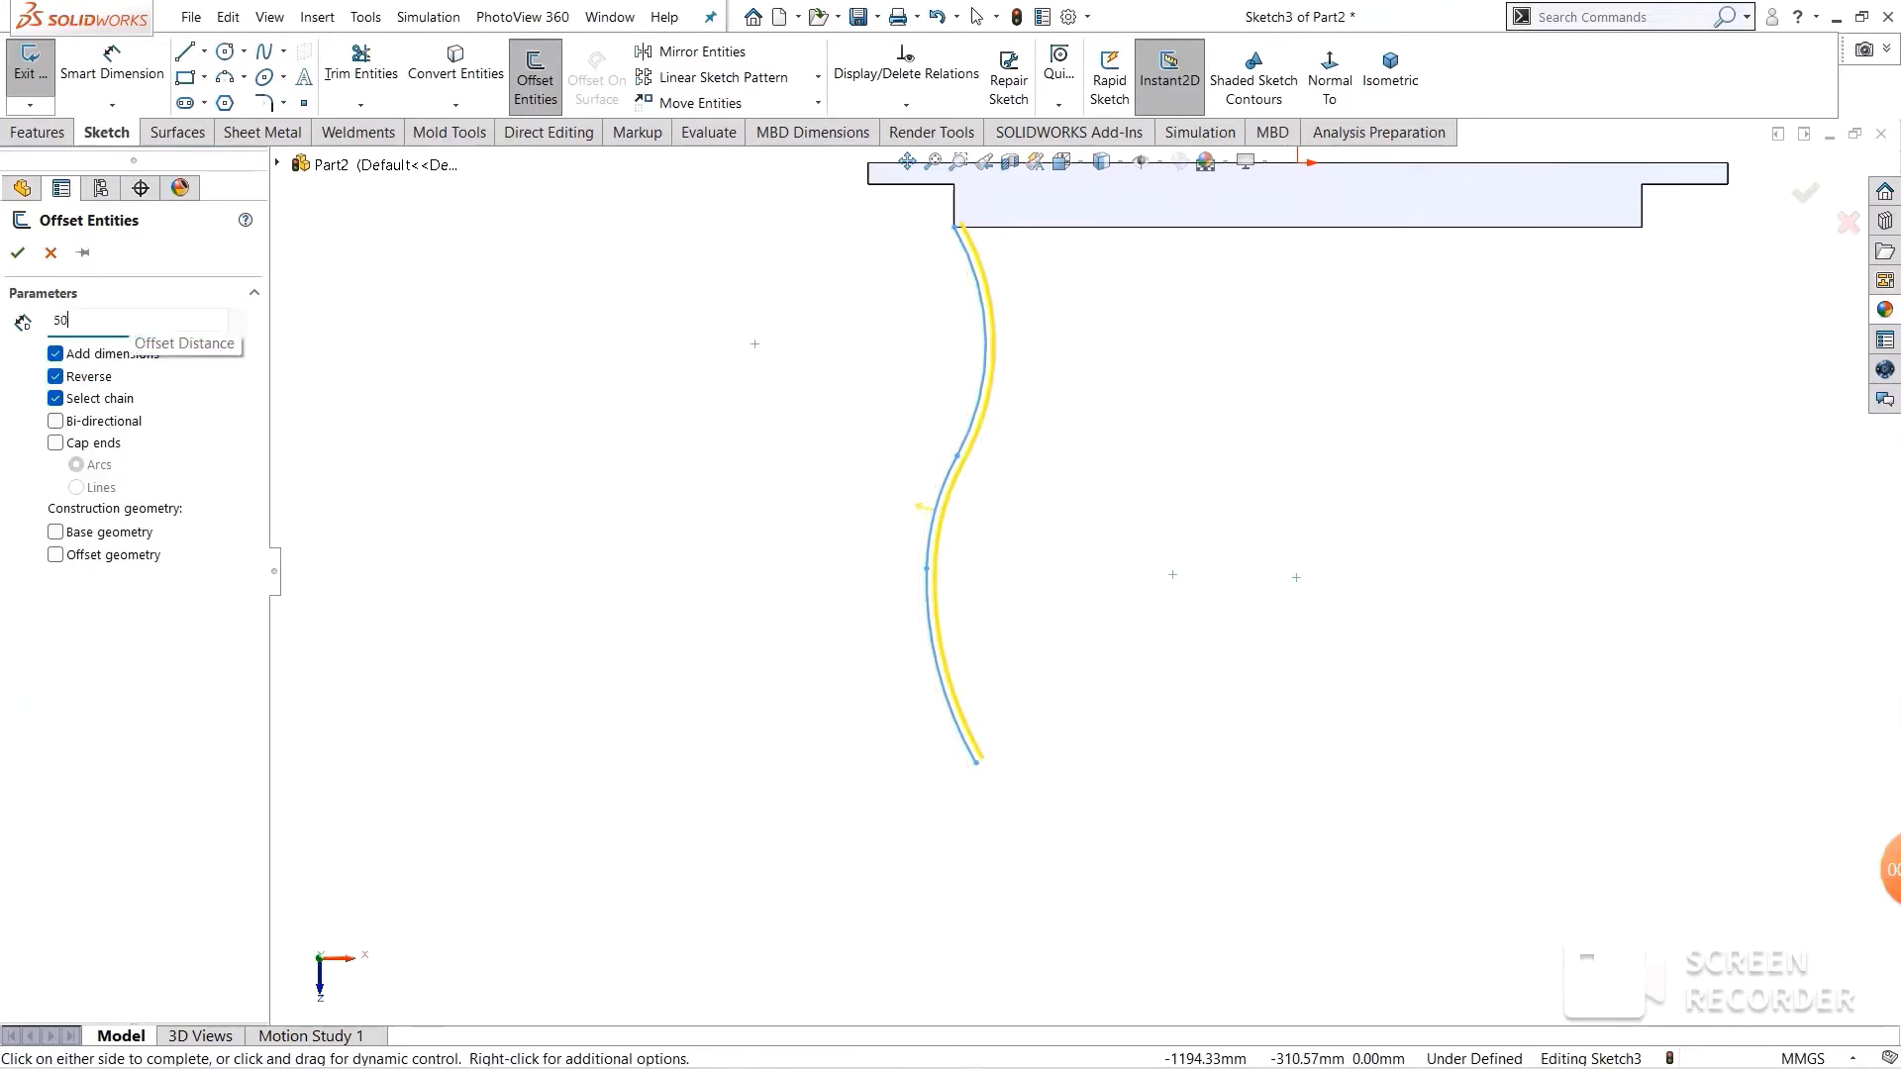
key("Return")
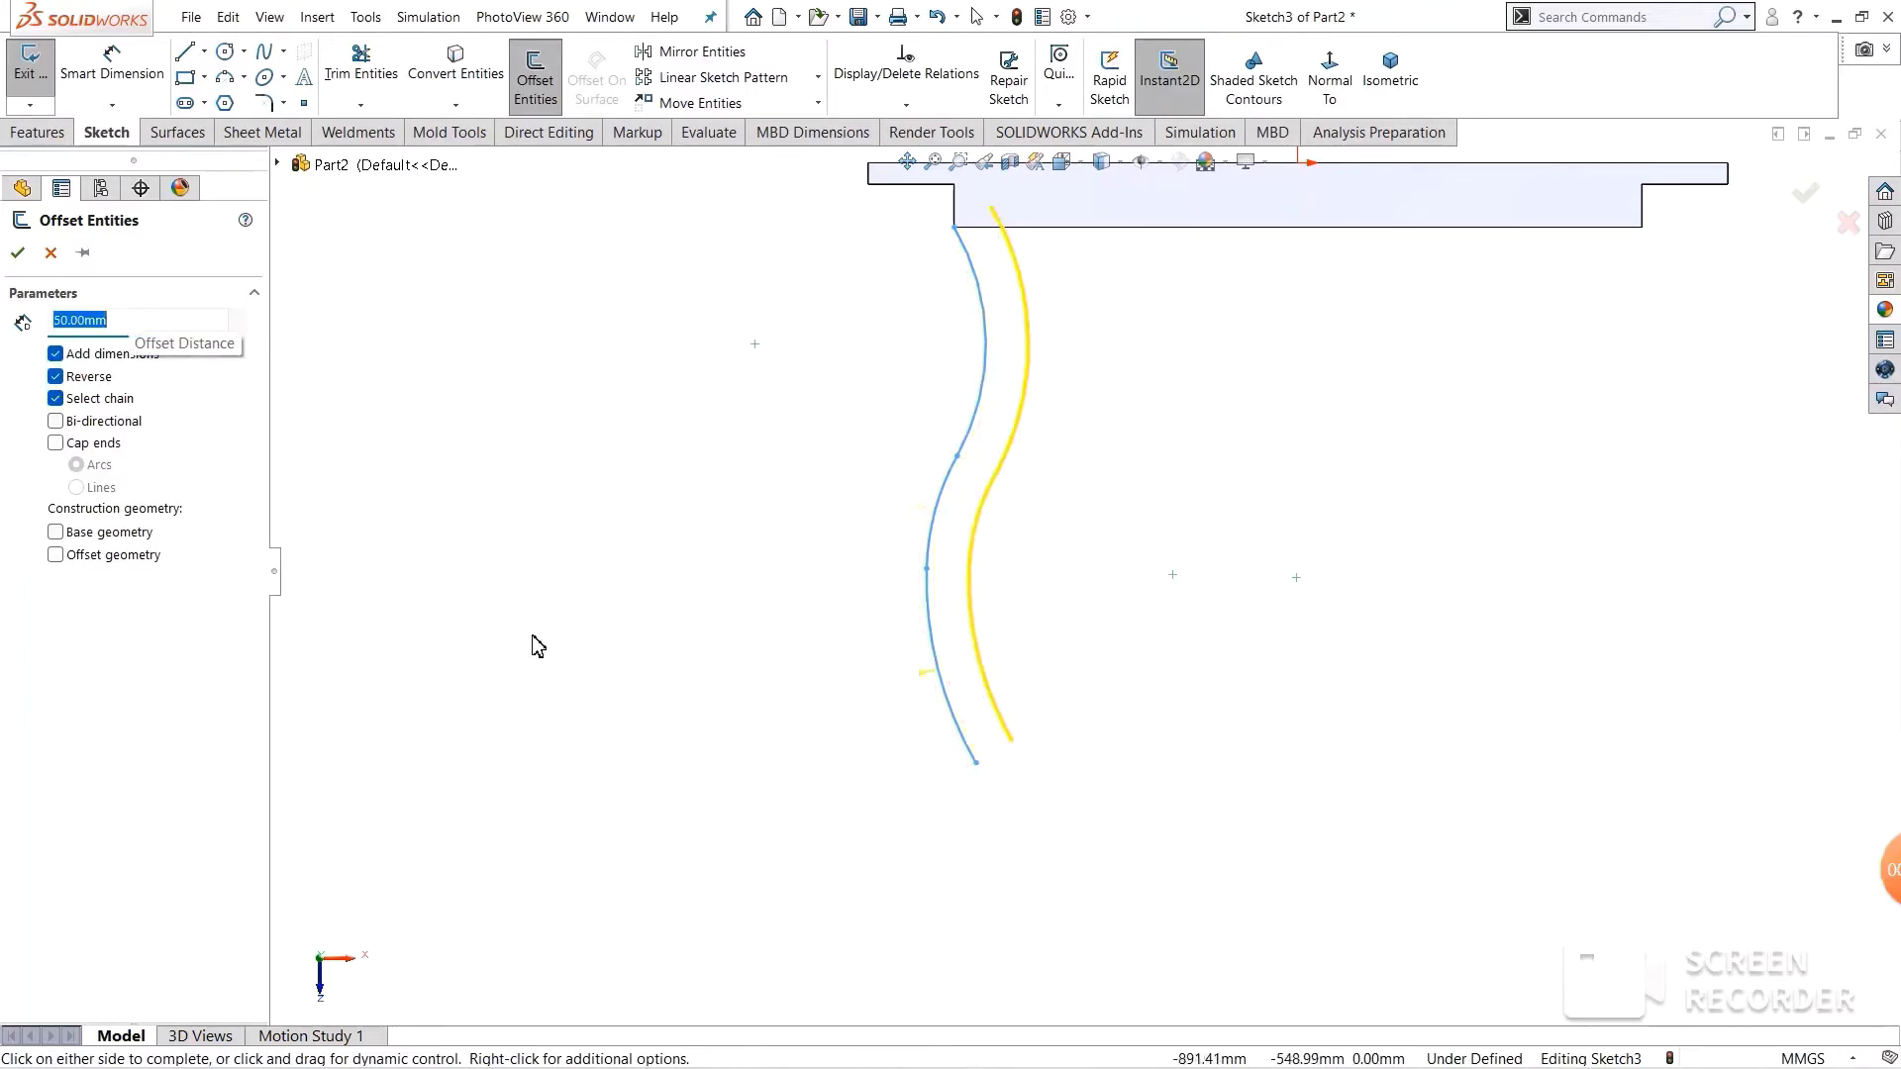
left_click(16, 256)
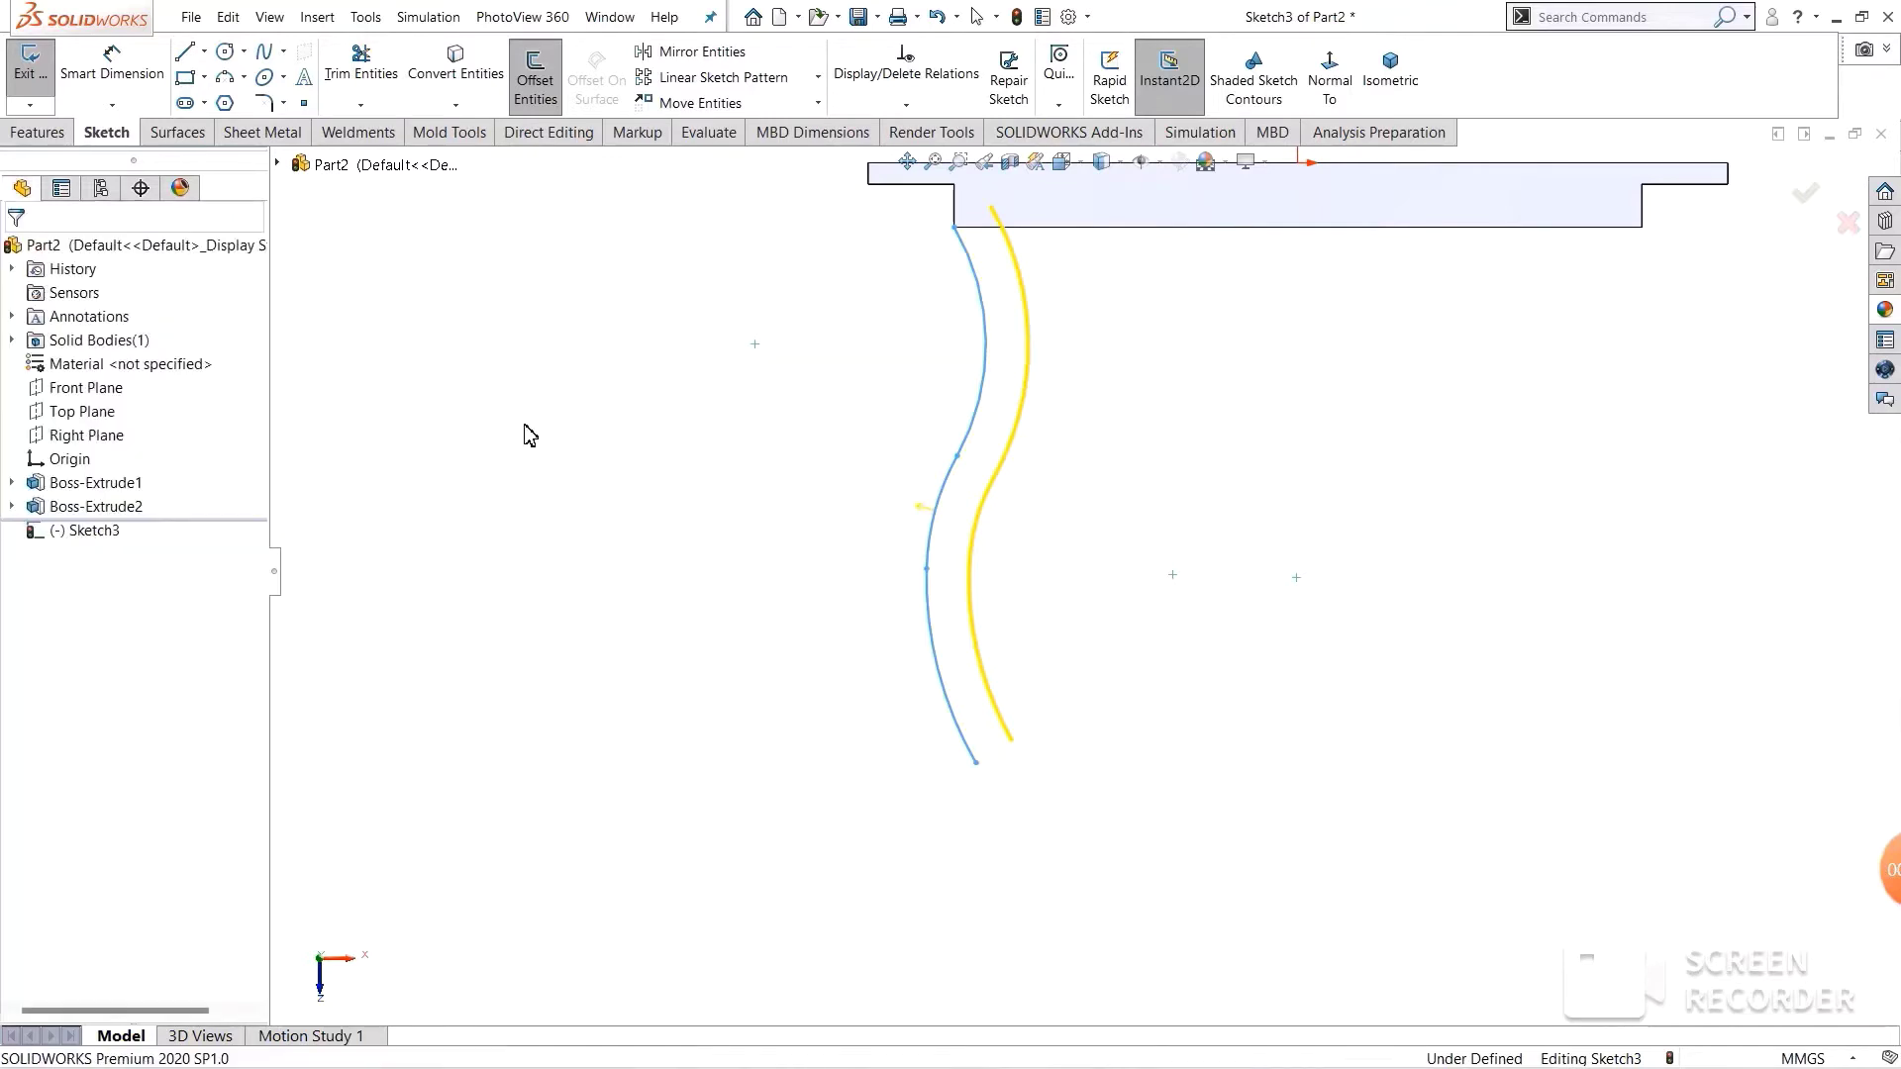
scroll(1008, 755, "down", 1)
- Draw a short horizontal line joining the tops of the two S-curves at the tabletop edge
scroll(1086, 756, "up", 1)
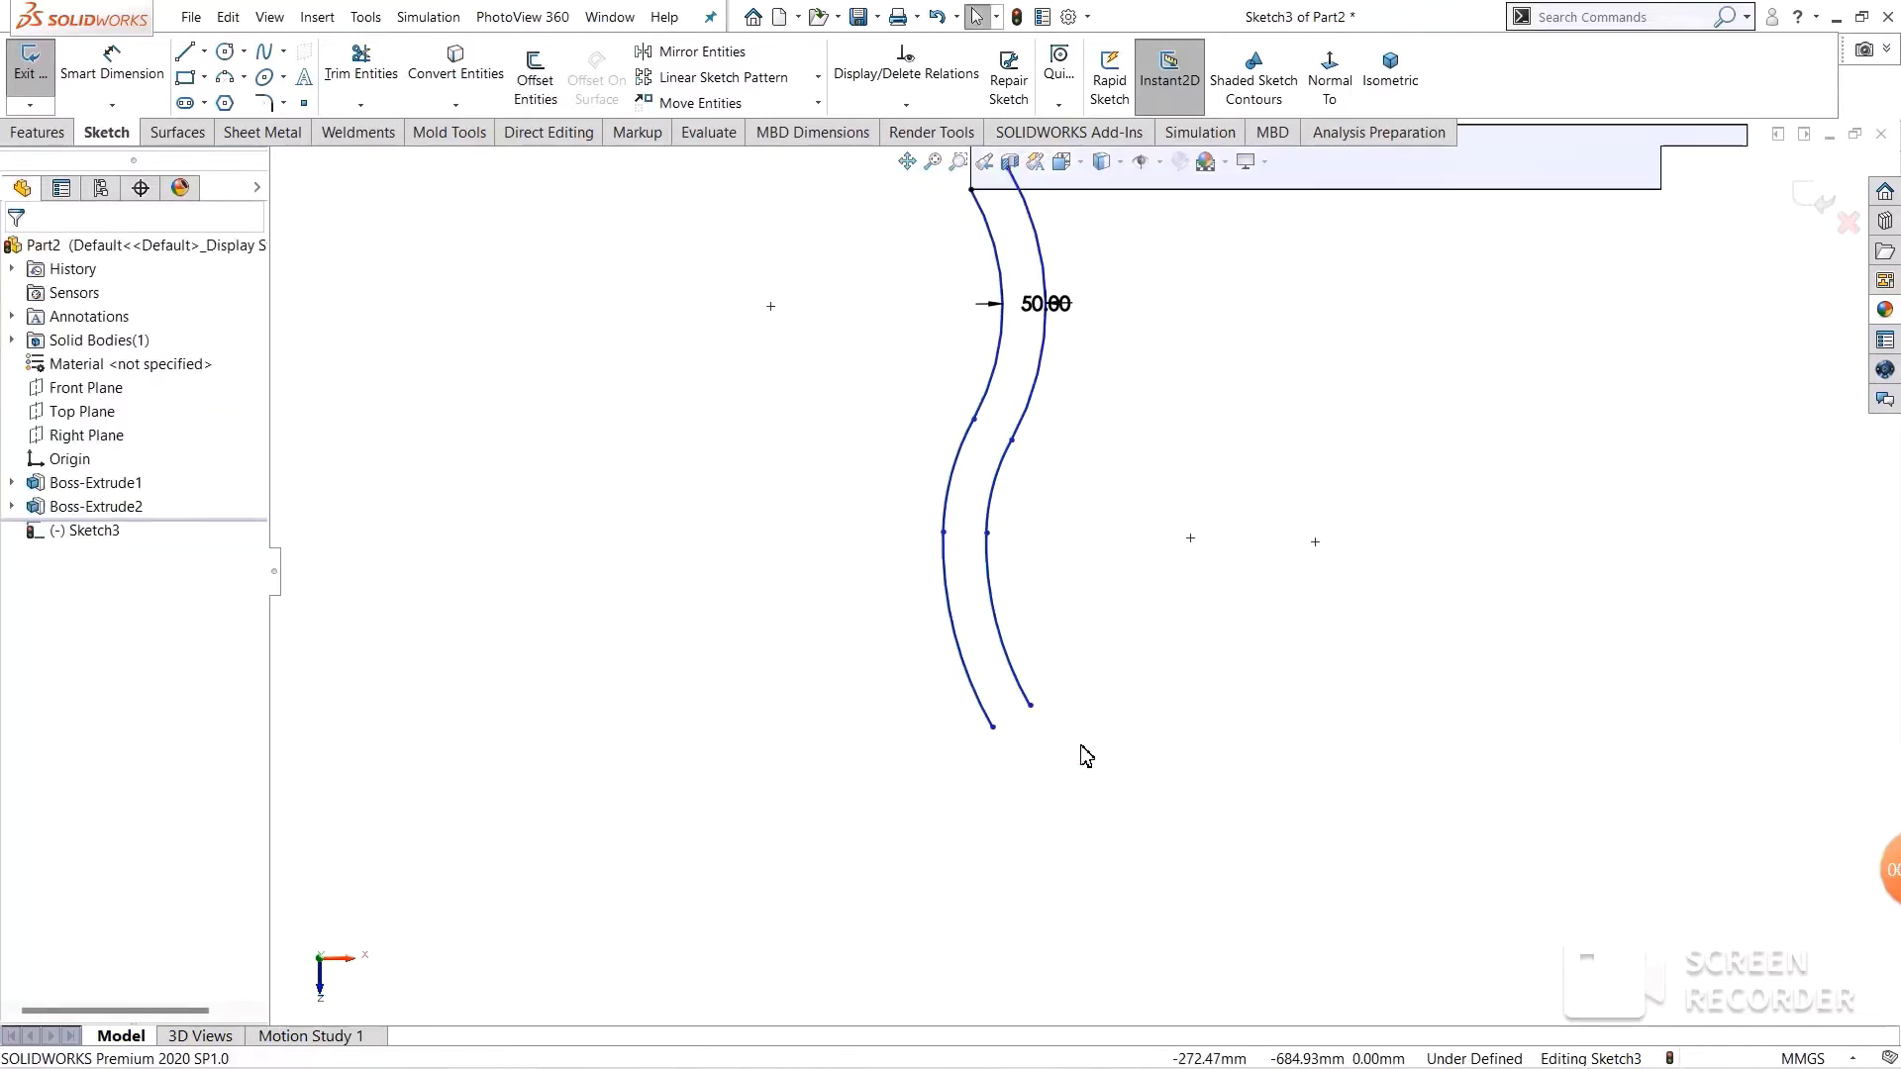
scroll(1104, 653, "up", 2)
scroll(1079, 339, "down", 1)
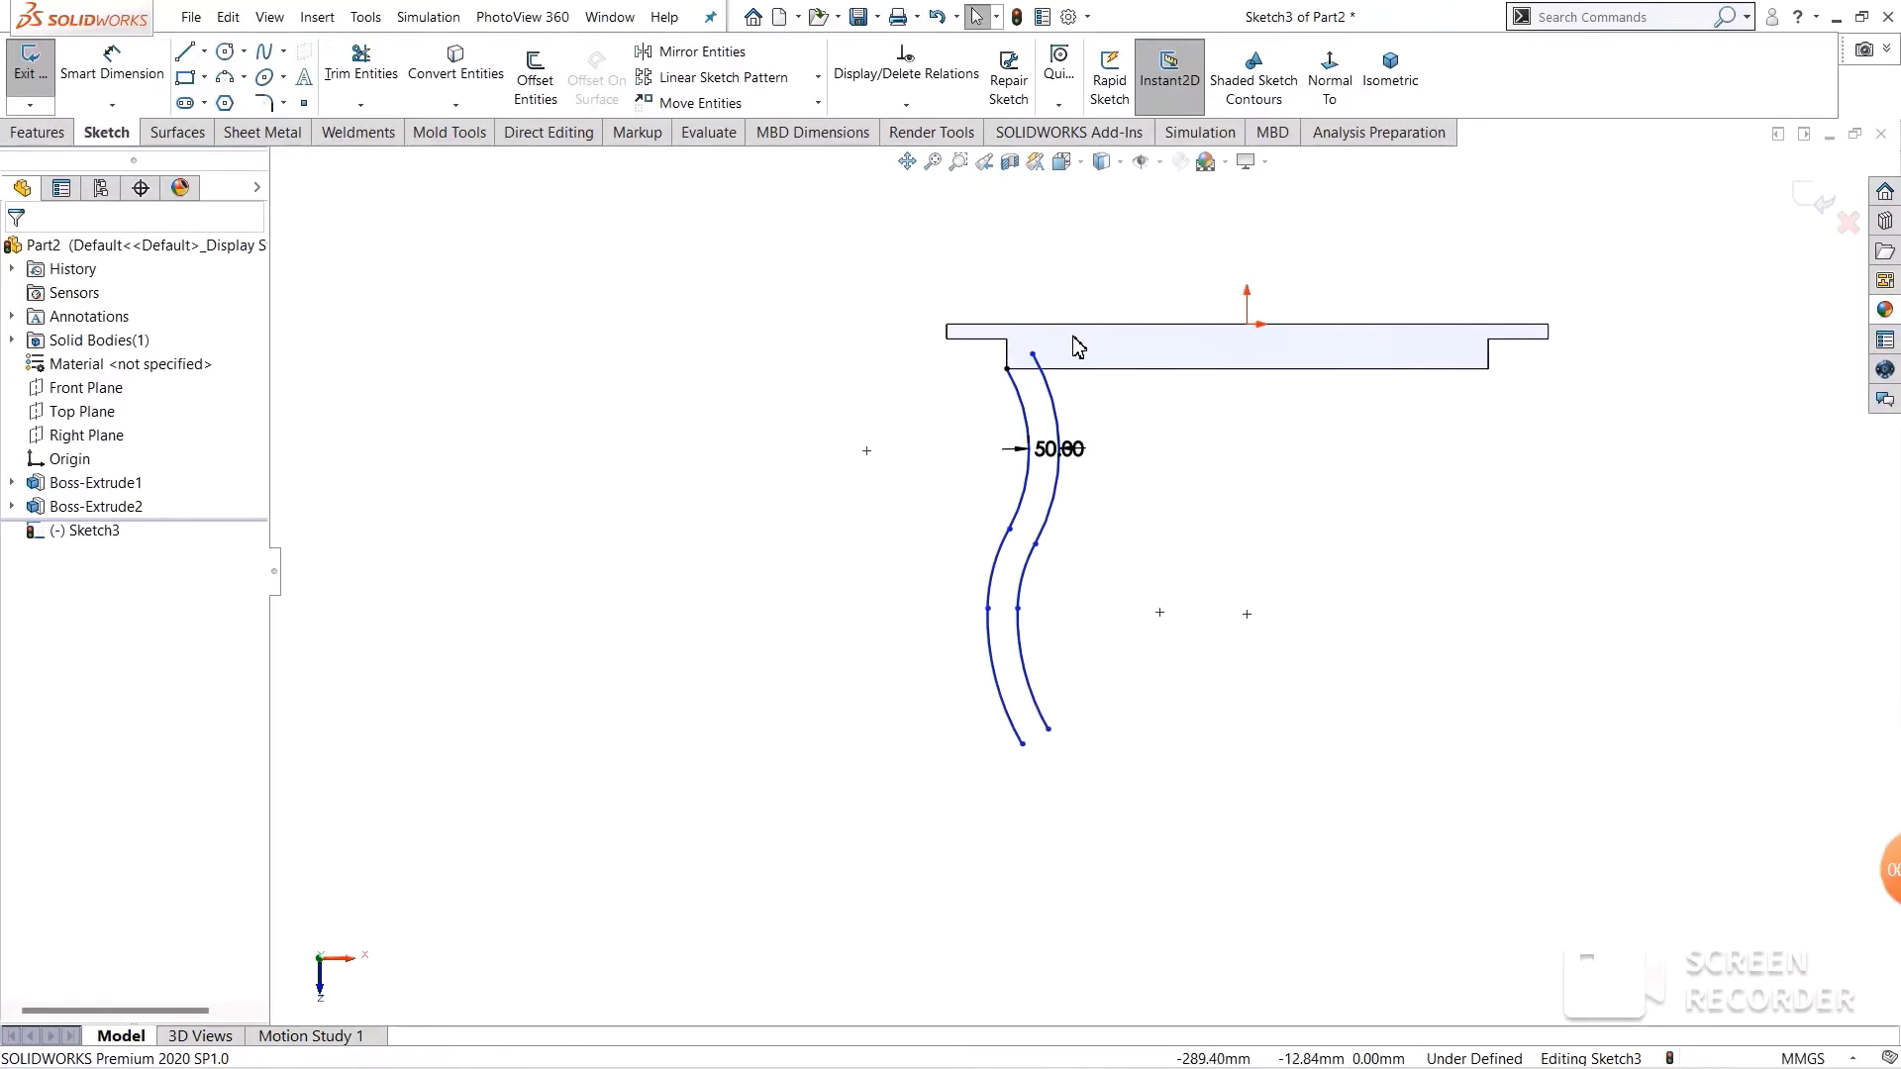
scroll(1141, 449, "down", 1)
scroll(1148, 452, "down", 1)
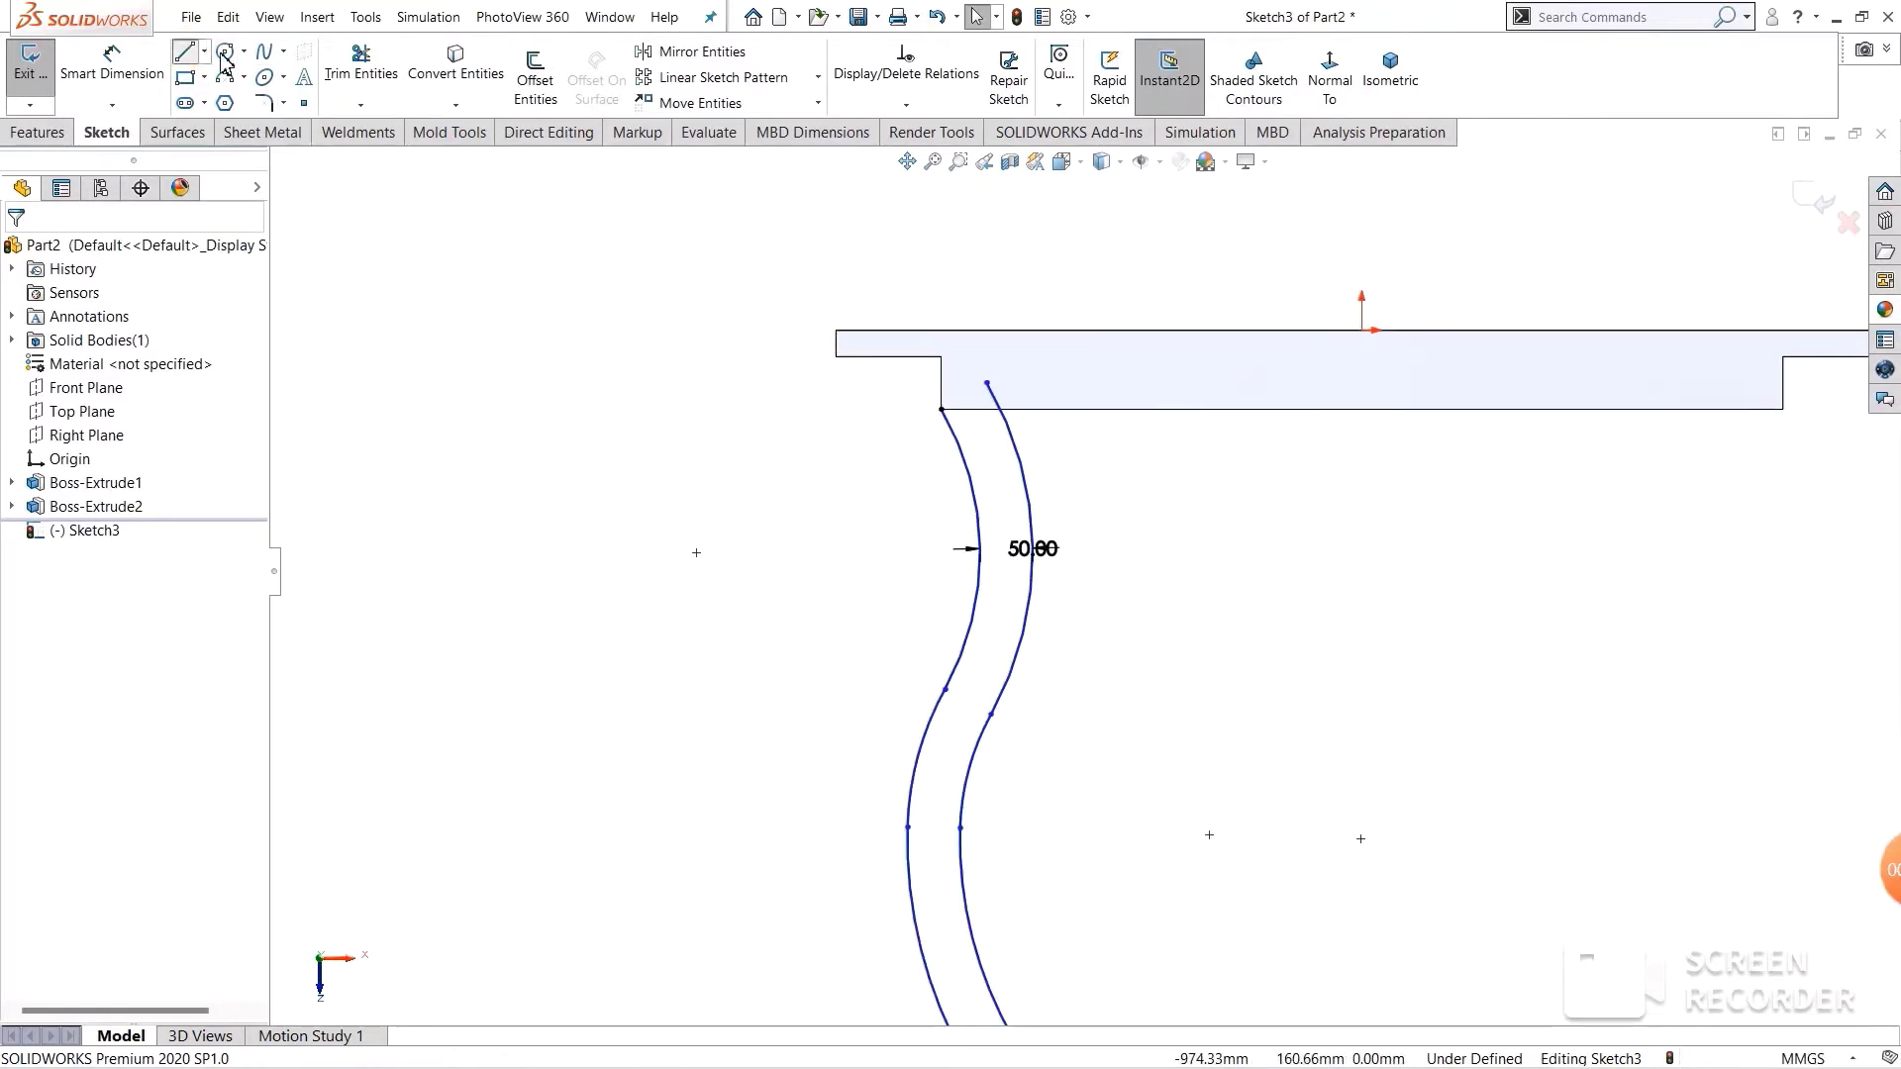
left_click(941, 409)
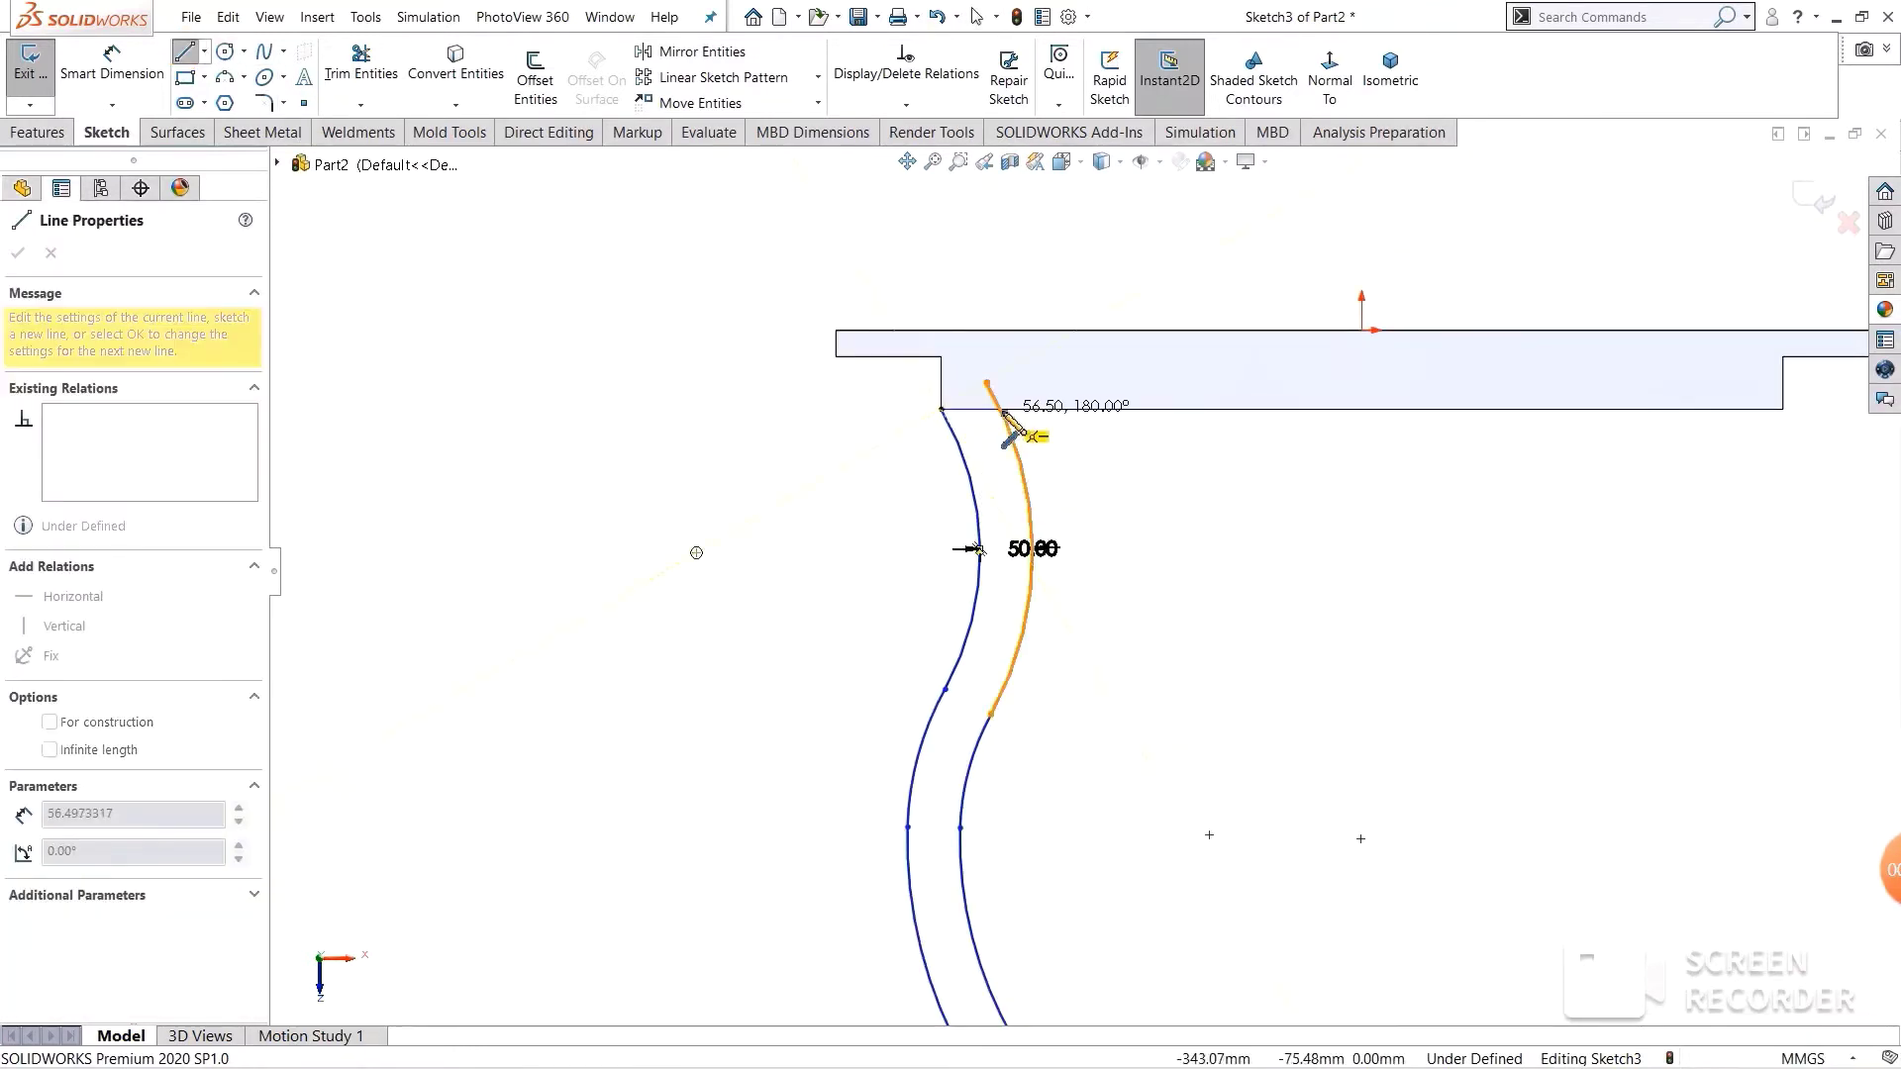
left_click(1000, 409)
right_click(1123, 443)
left_click(1159, 463)
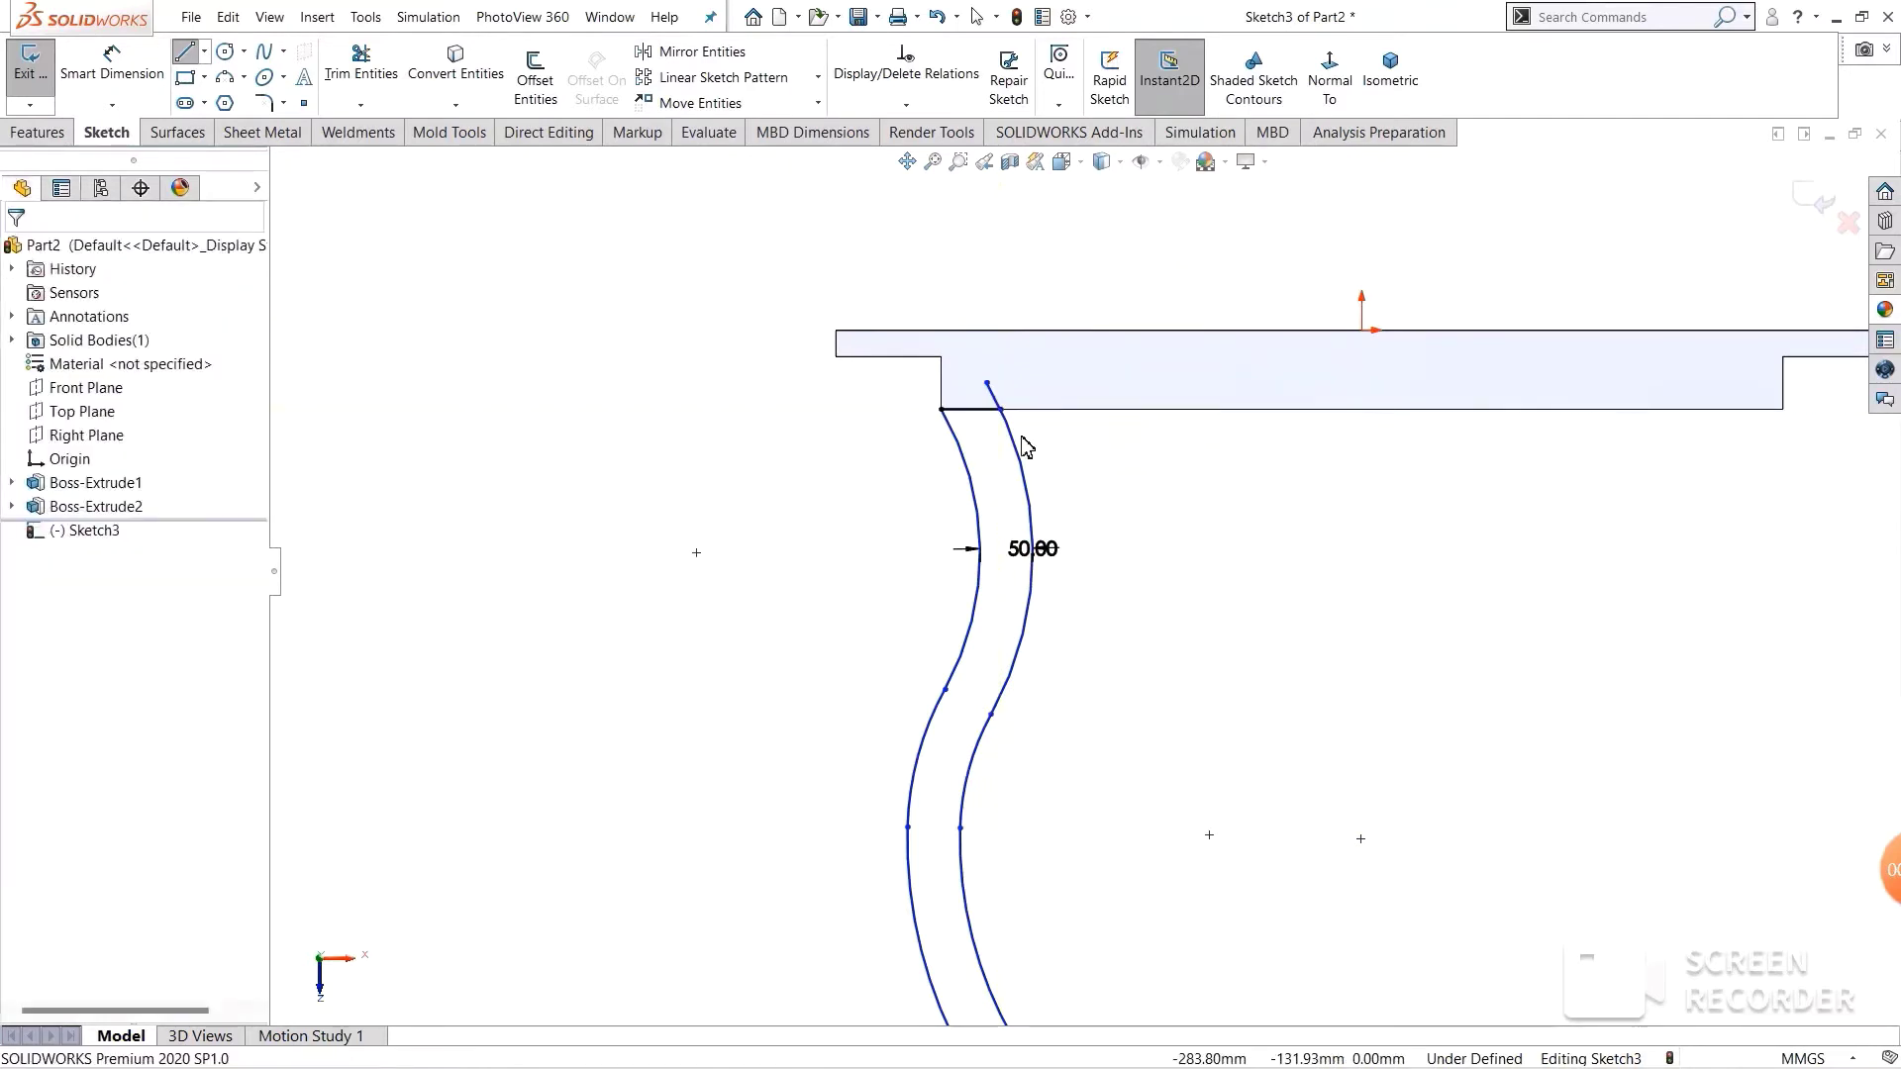
- Trim the curve end that overshoots above the tabletop edge
left_click(360, 65)
left_click_drag(1038, 380, 983, 406)
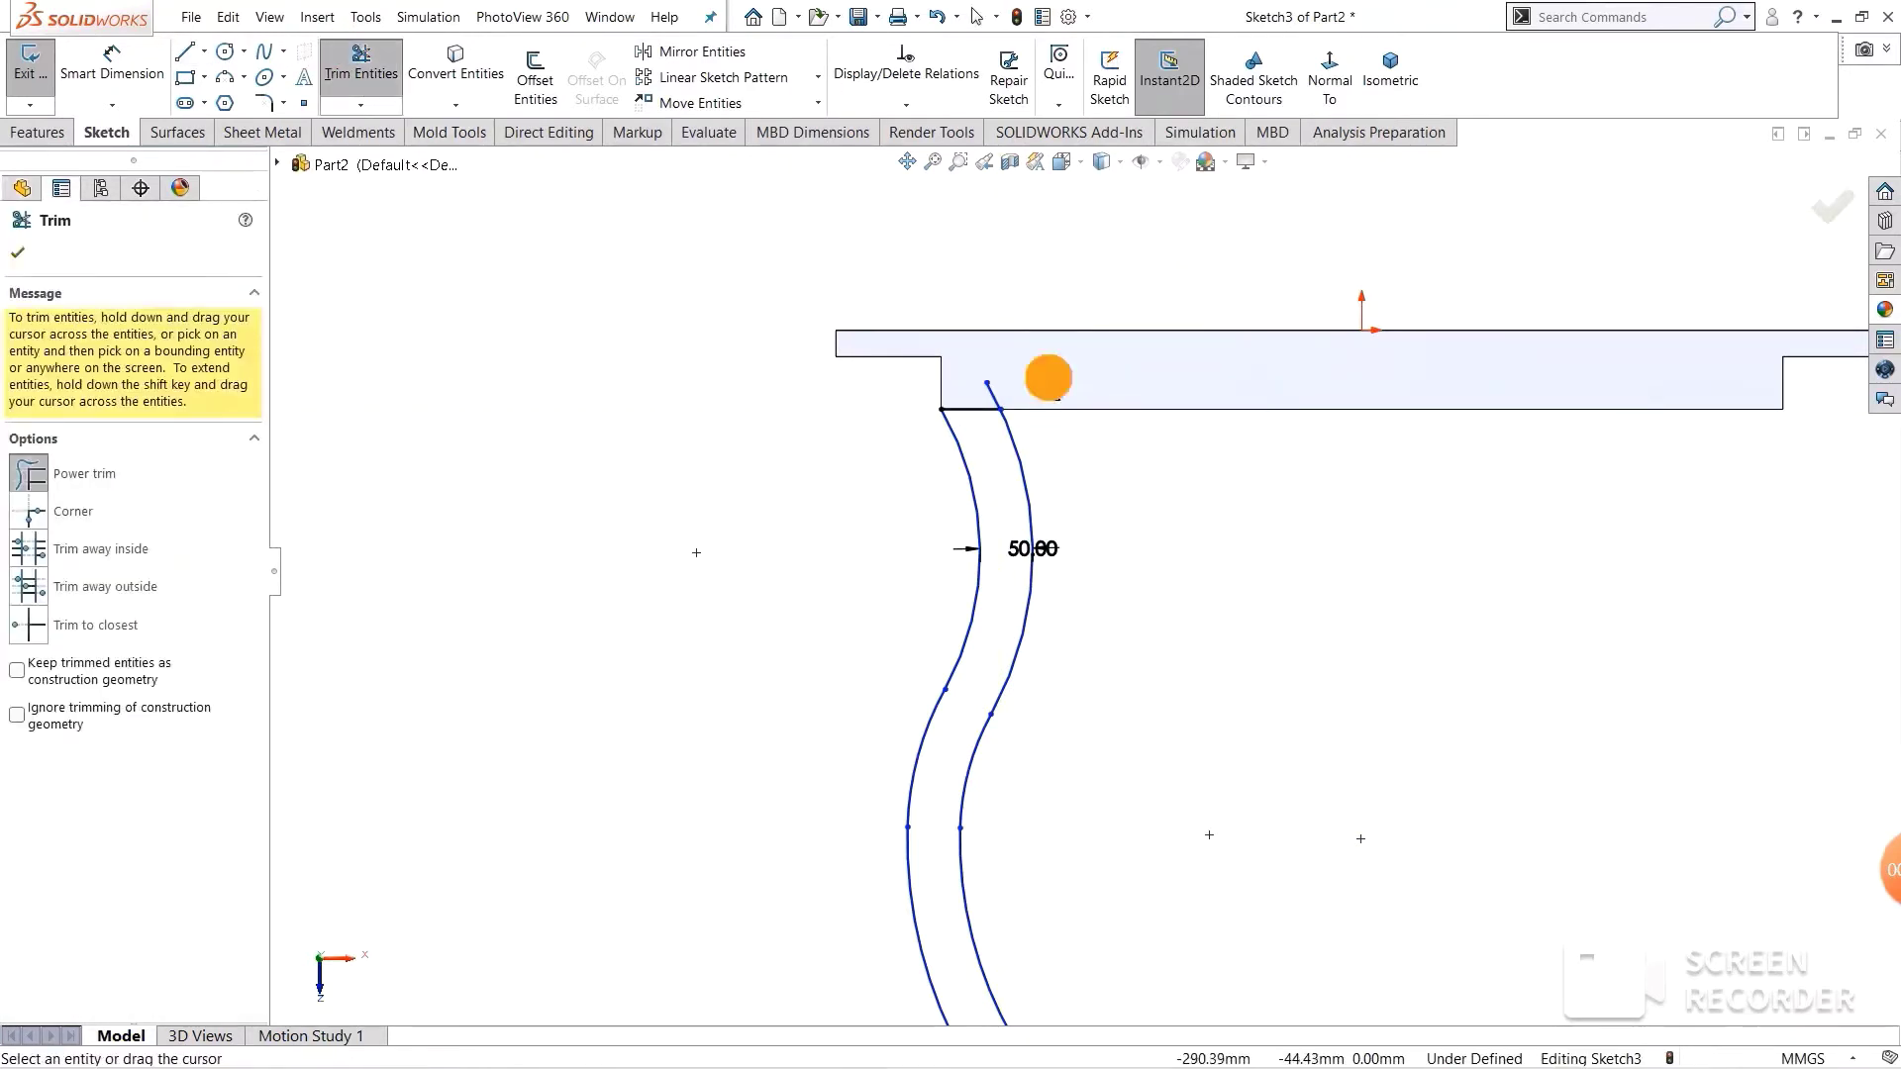
scroll(1257, 643, "up", 1)
scroll(1198, 802, "up", 1)
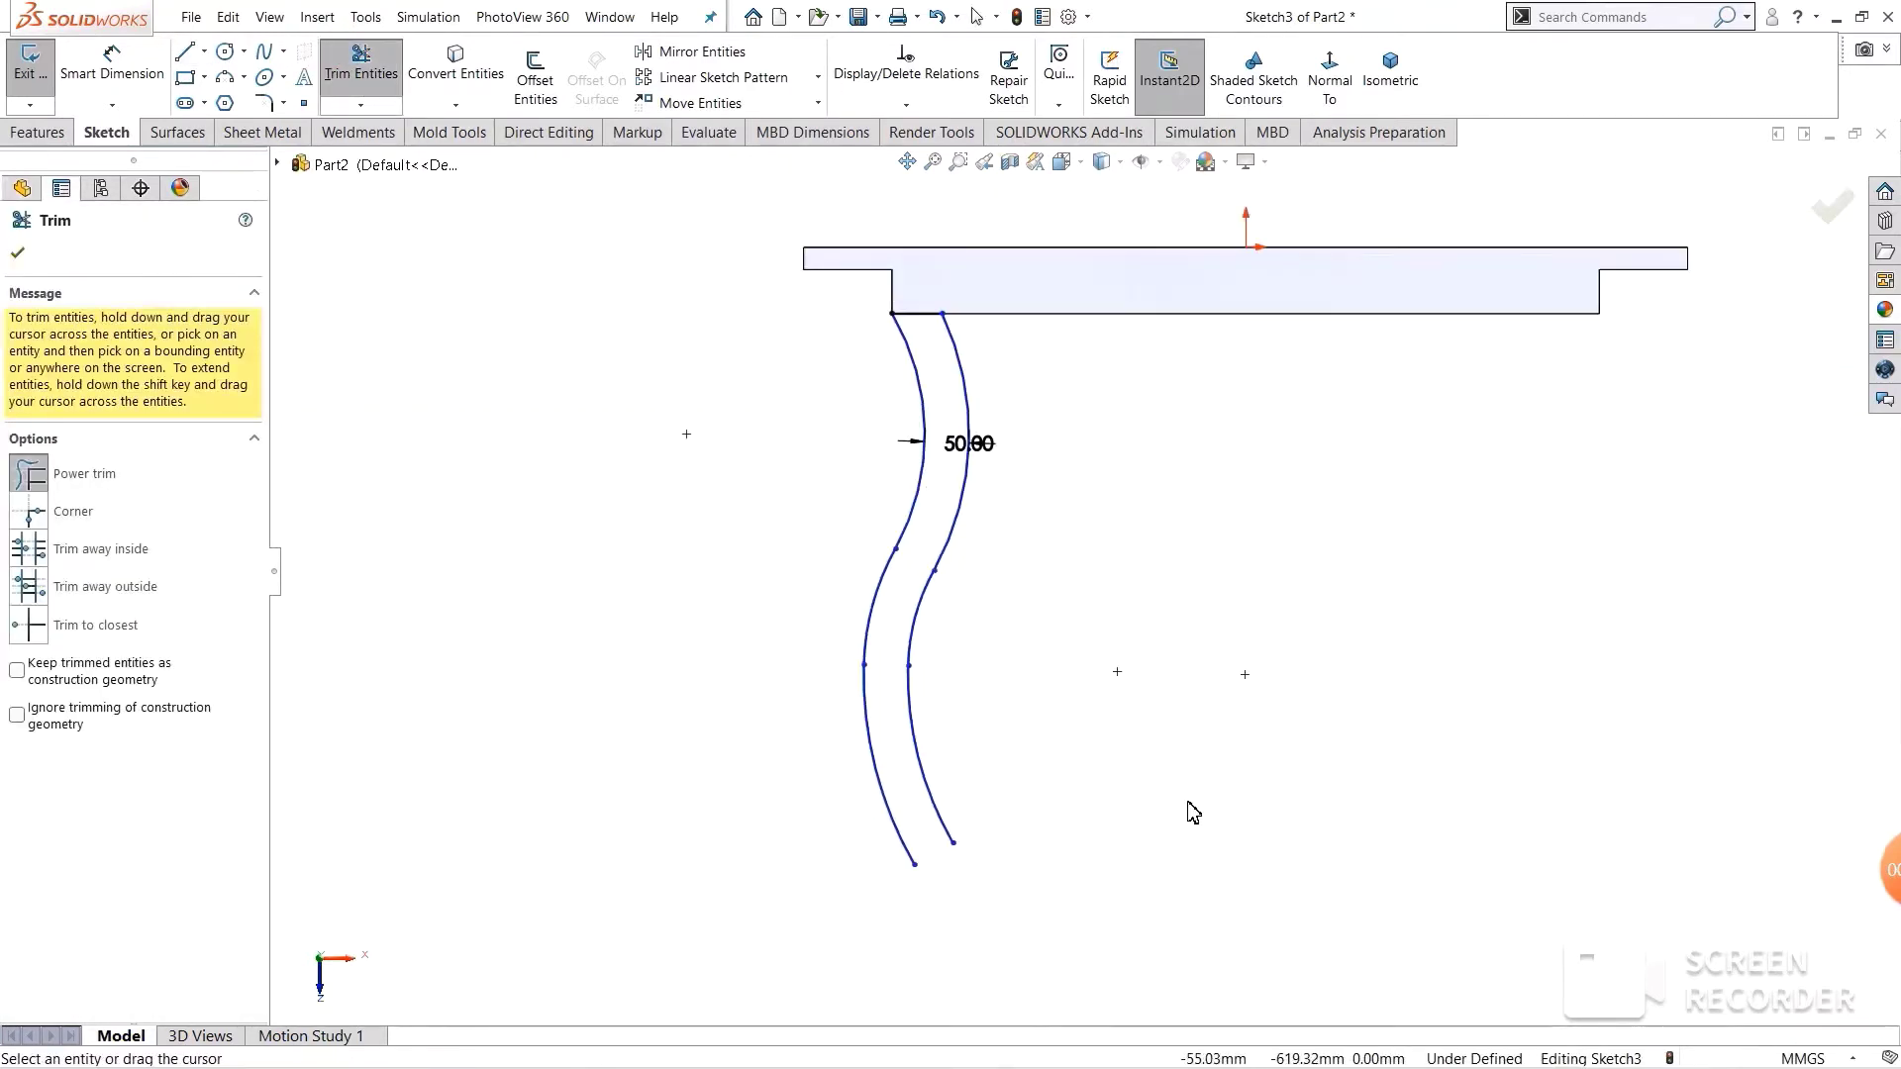
scroll(1119, 802, "up", 1)
scroll(1030, 861, "down", 1)
scroll(932, 734, "down", 1)
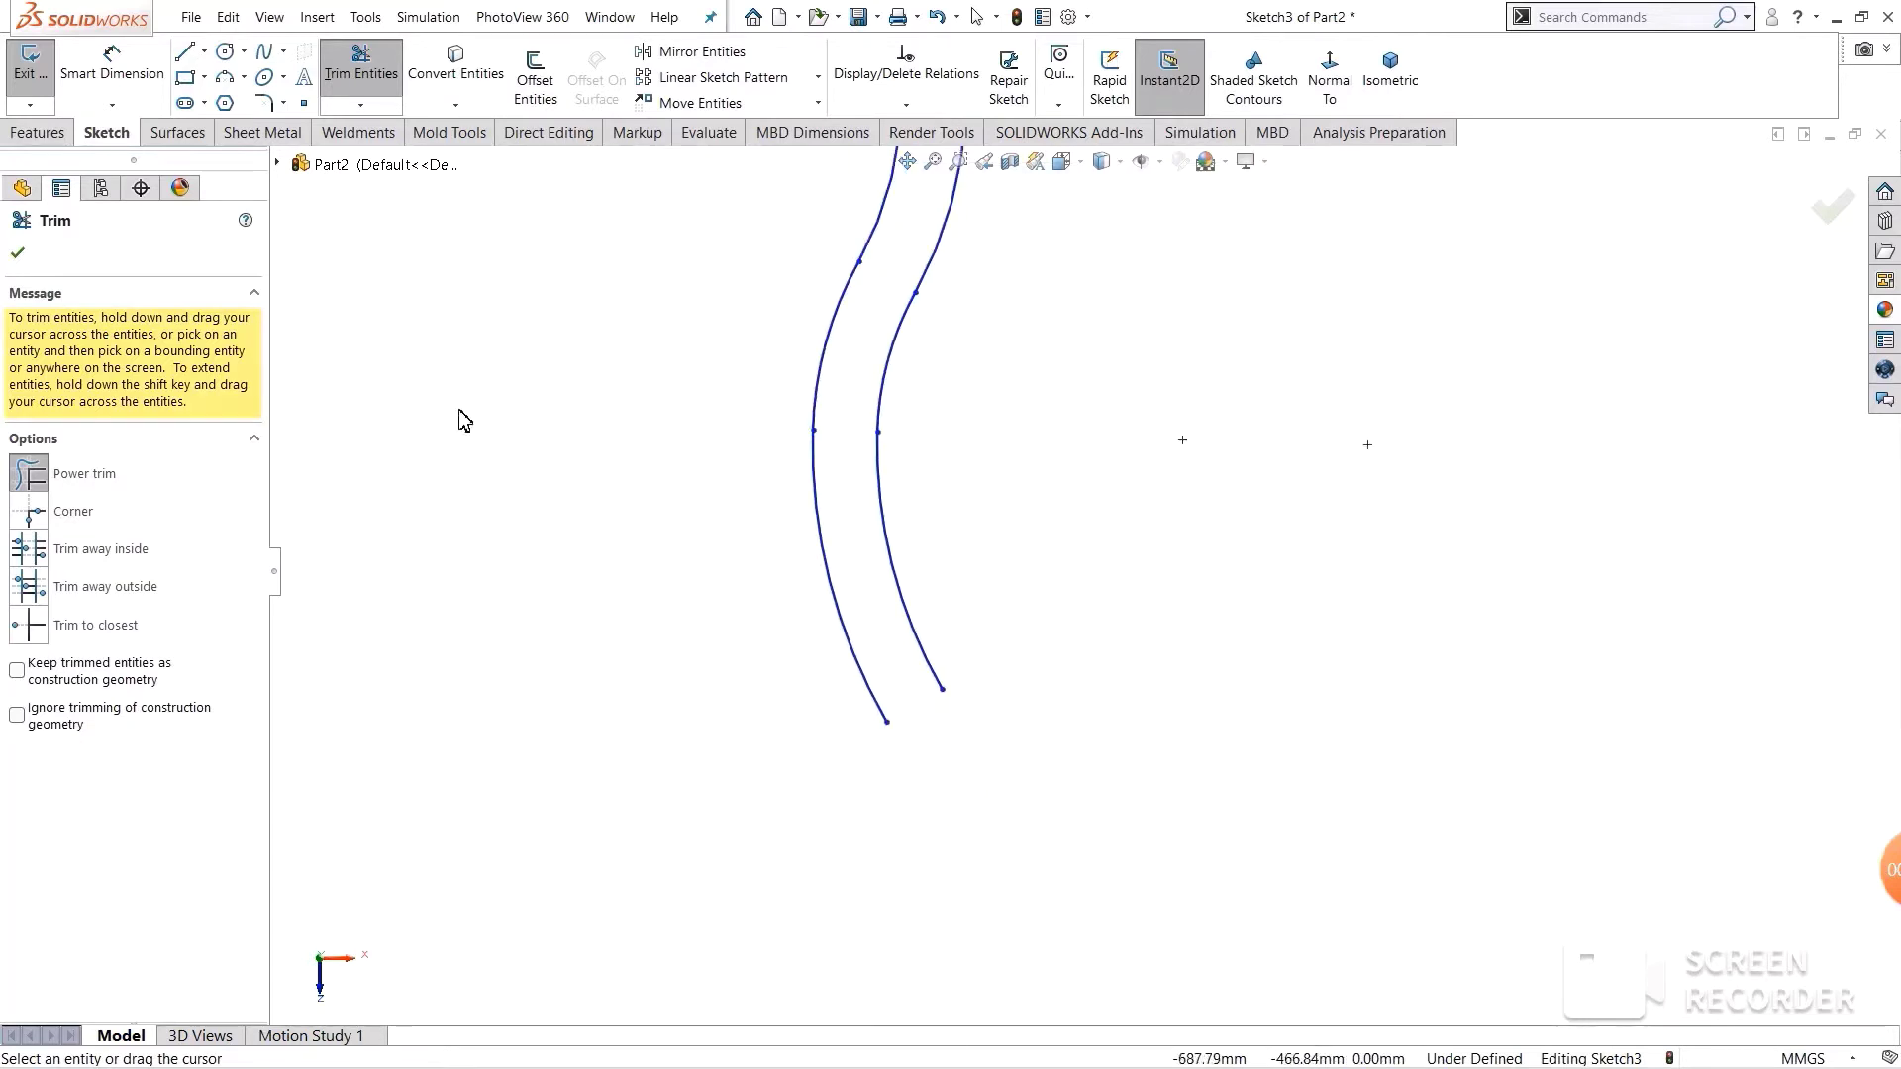
left_click(225, 79)
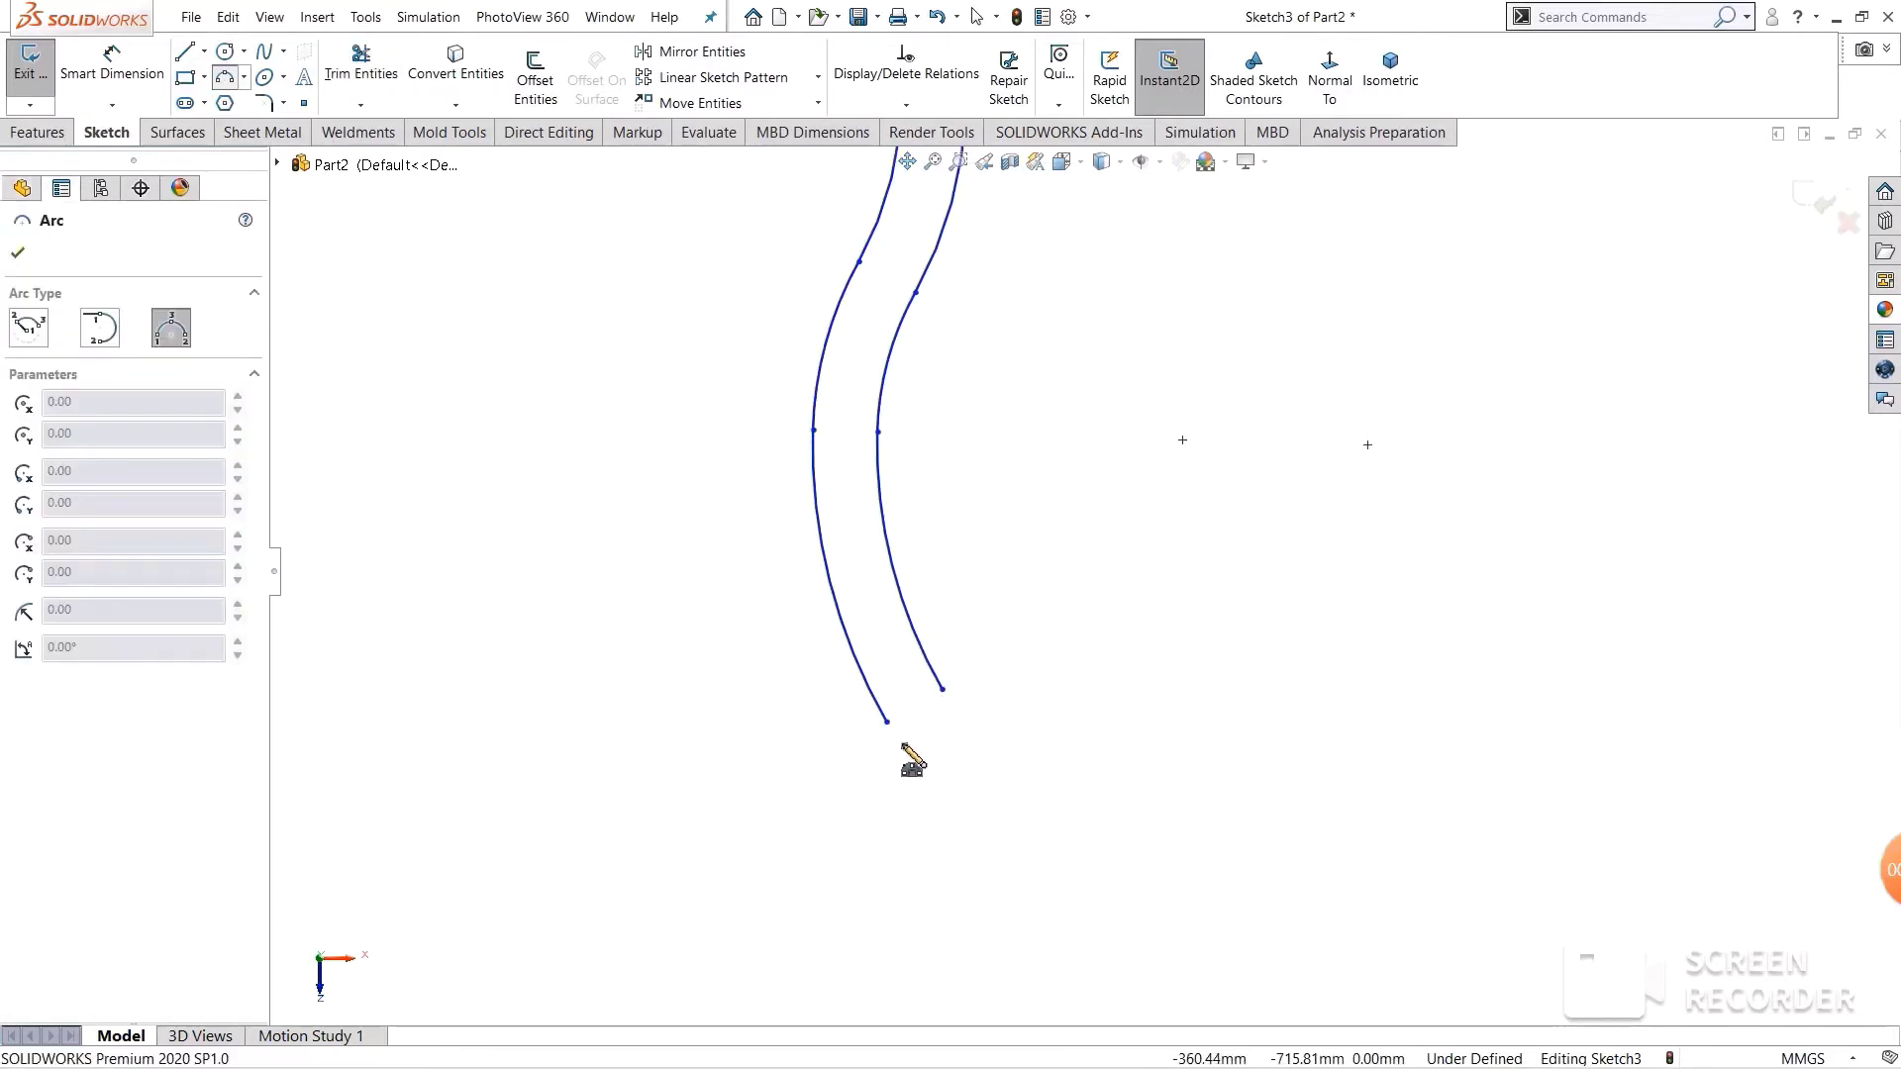
- Join the two curves' bottom ends with a 180° three-point arc of radius 25 mm
left_click(887, 721)
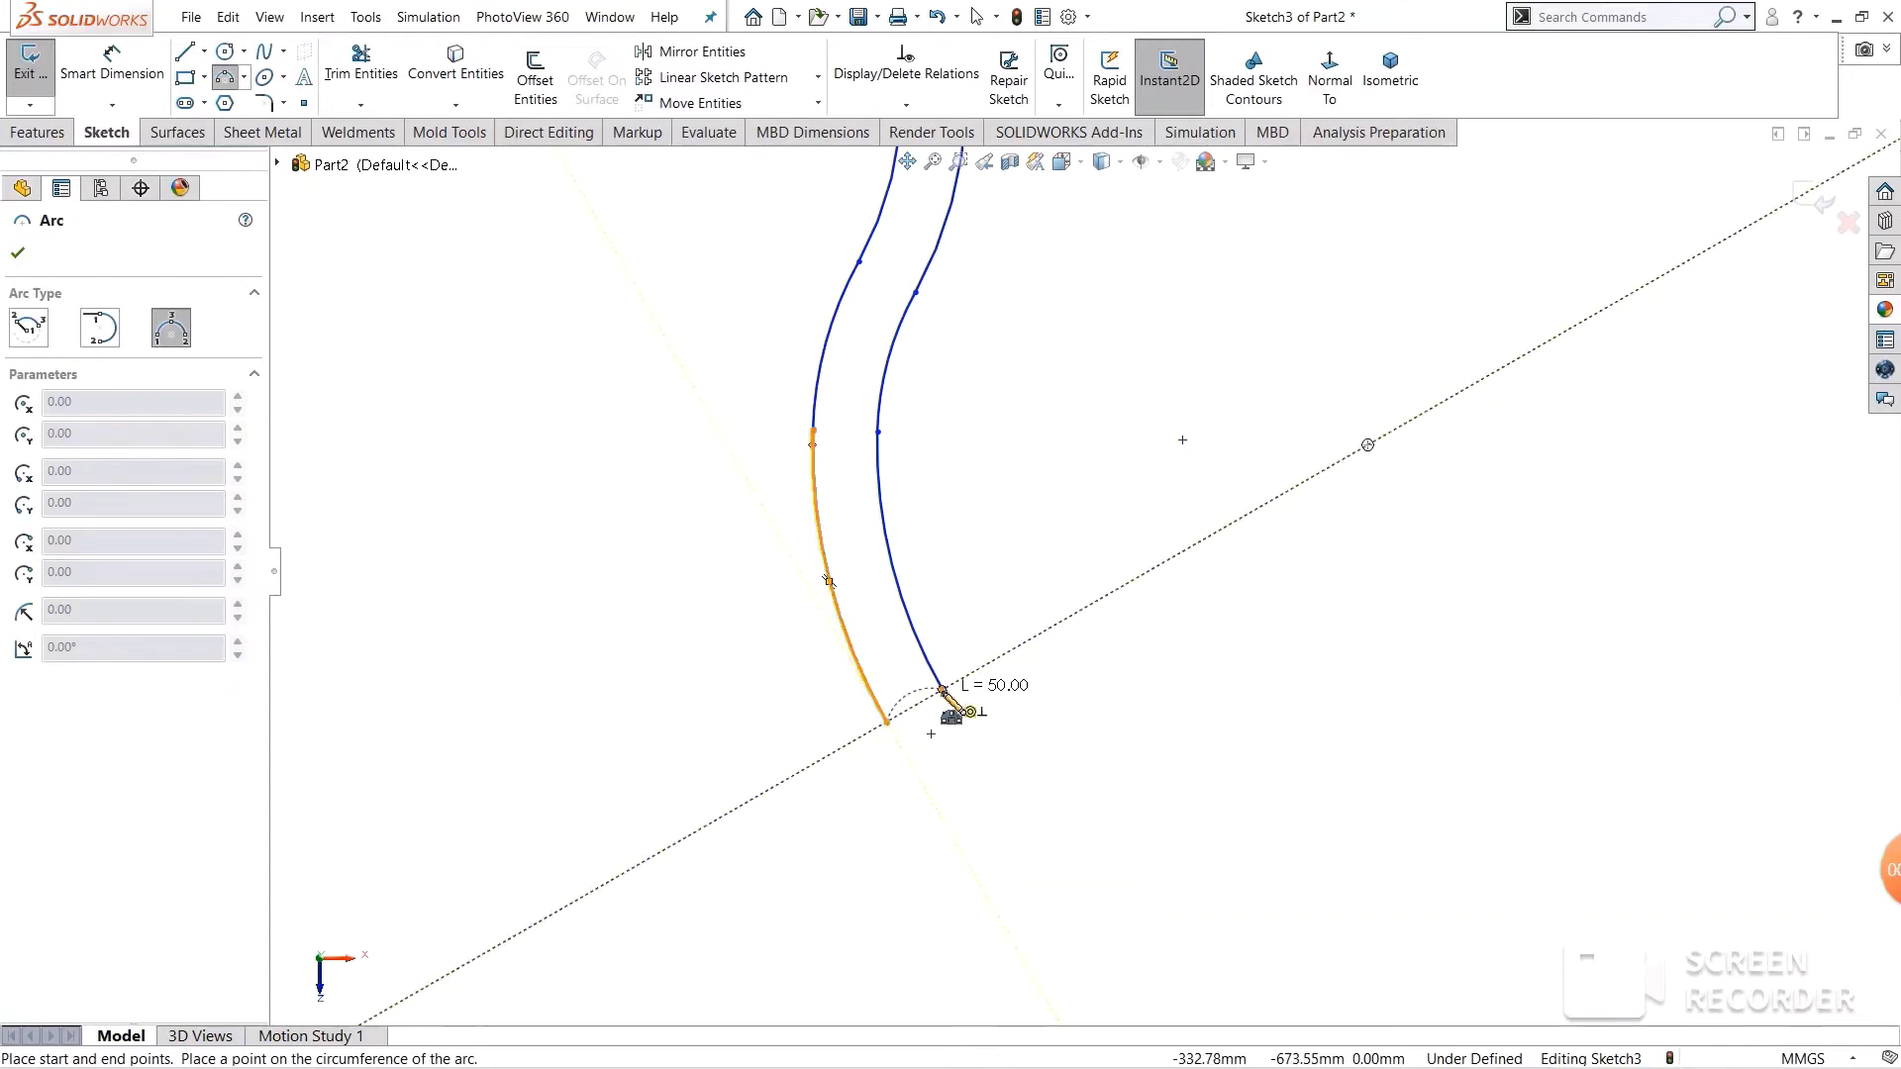
left_click(942, 689)
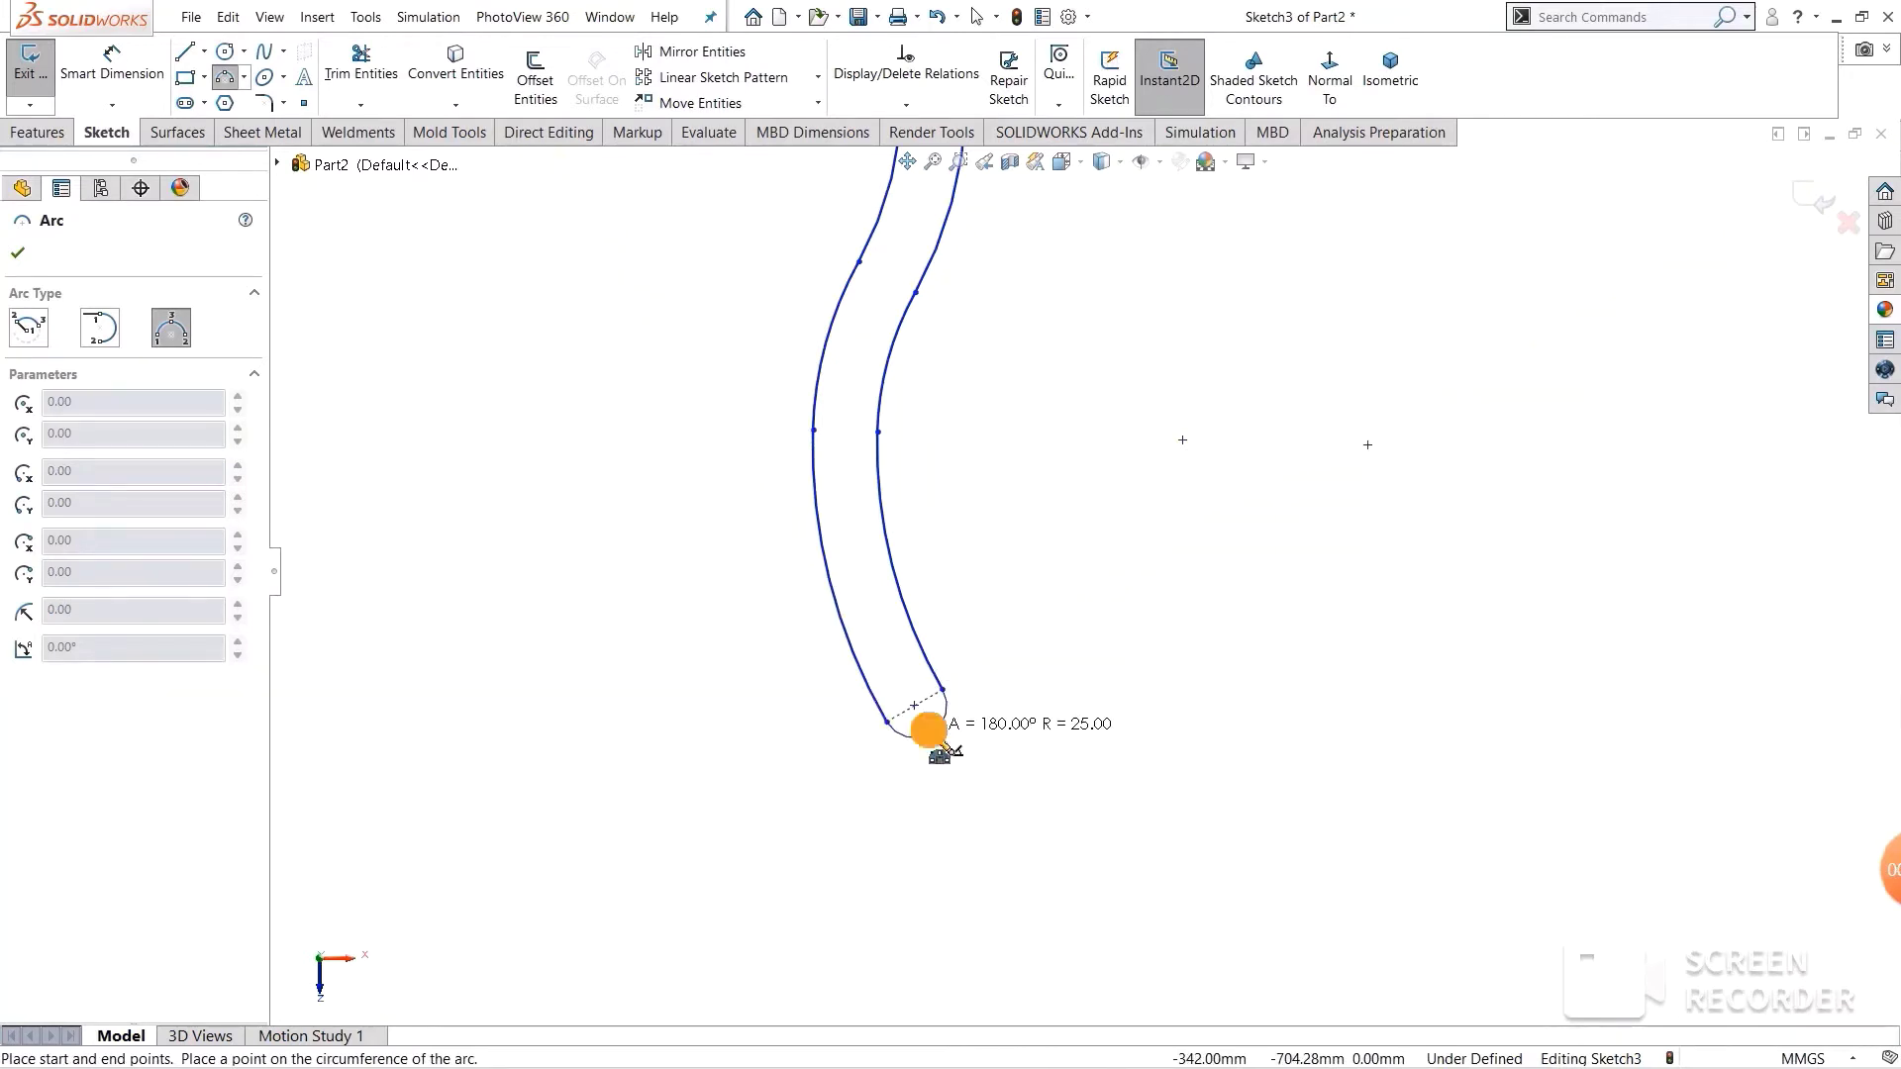
left_click(929, 731)
left_click(669, 611)
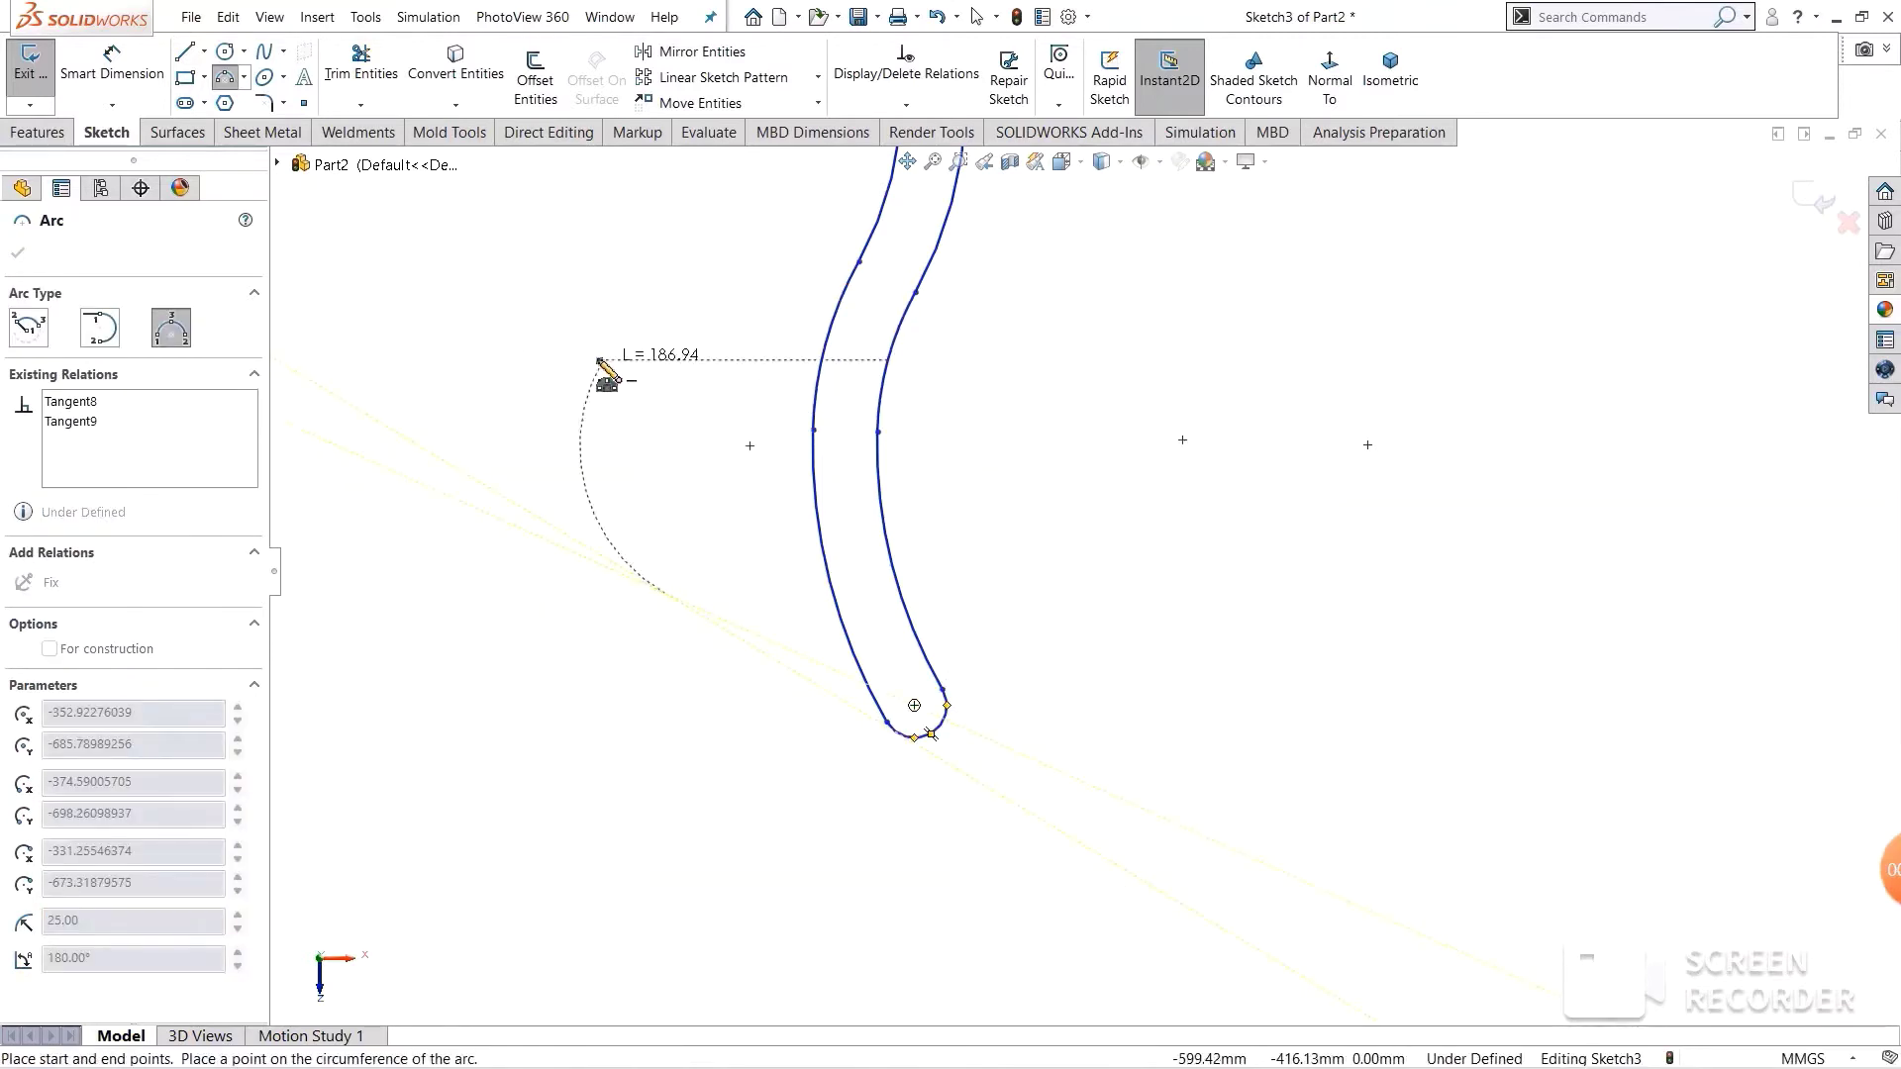
right_click(601, 364)
left_click(660, 374)
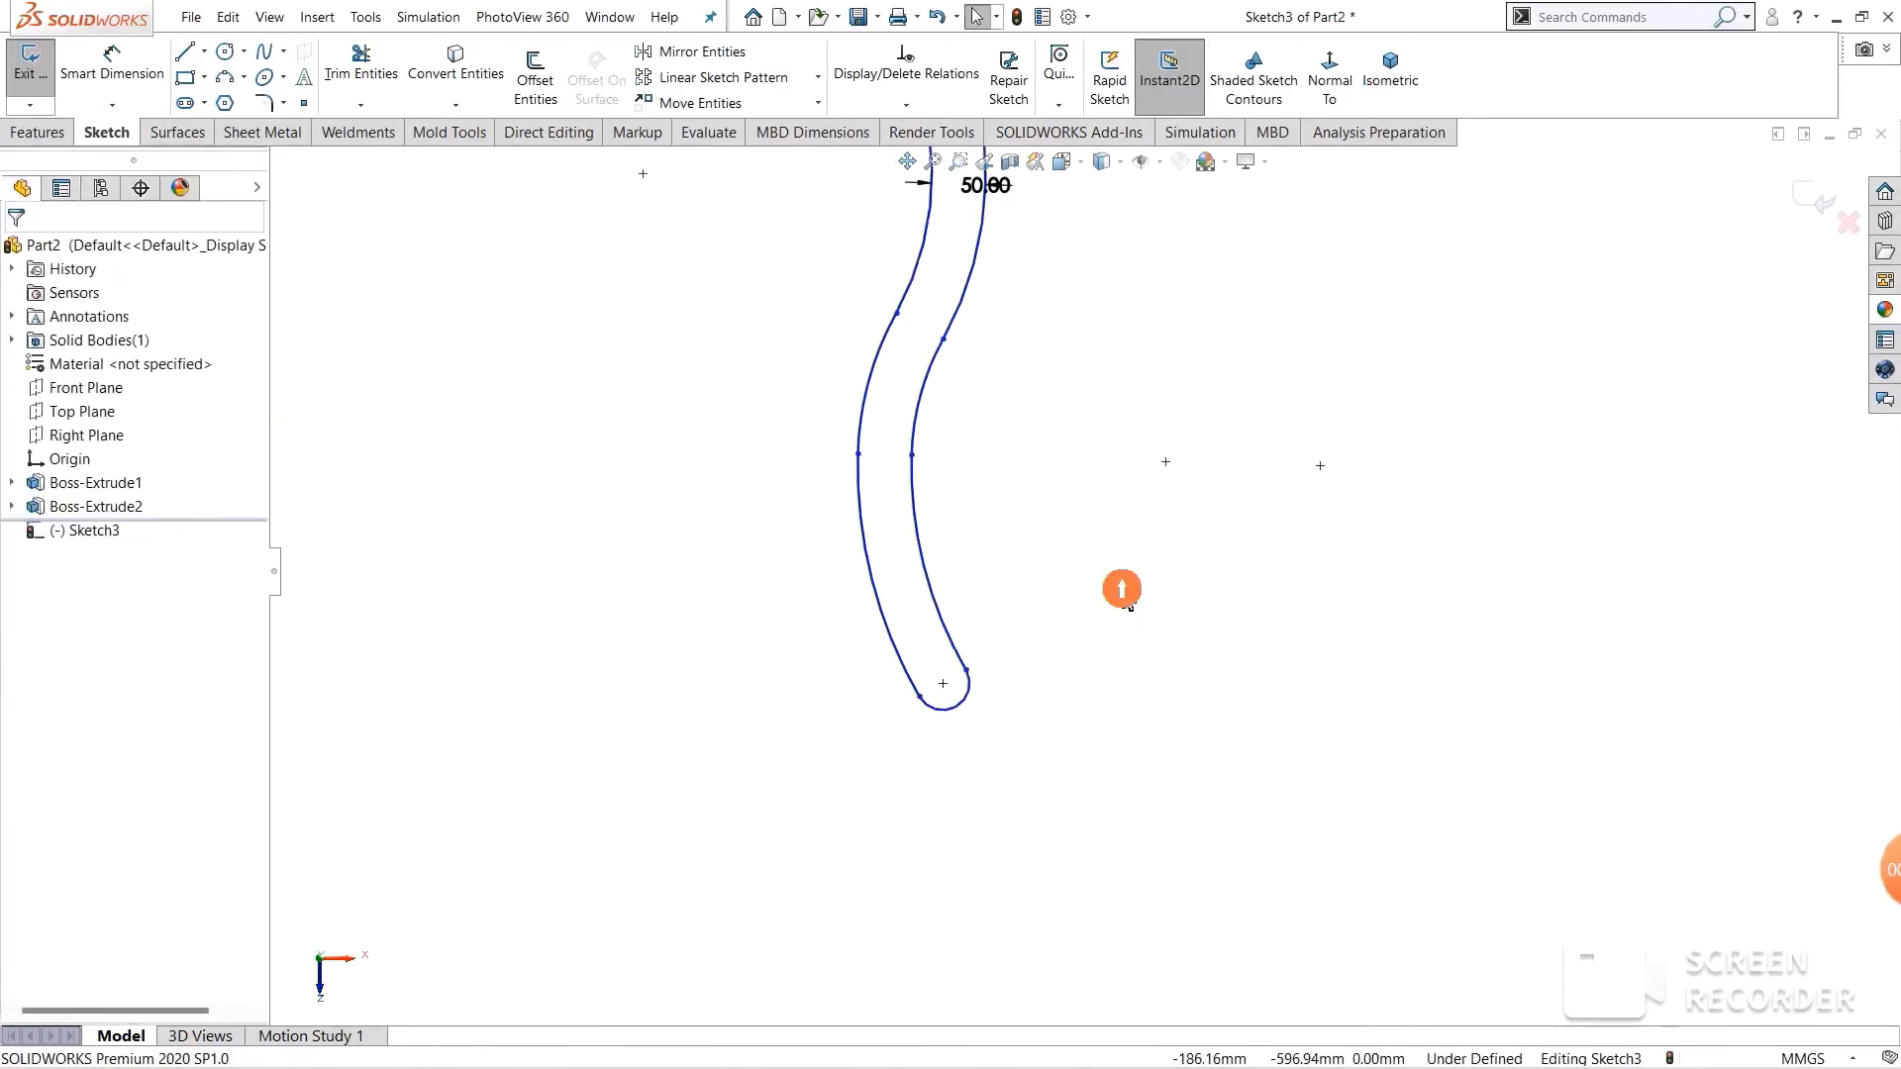
scroll(1118, 589, "up", 4)
scroll(1171, 513, "down", 1)
scroll(1183, 509, "down", 1)
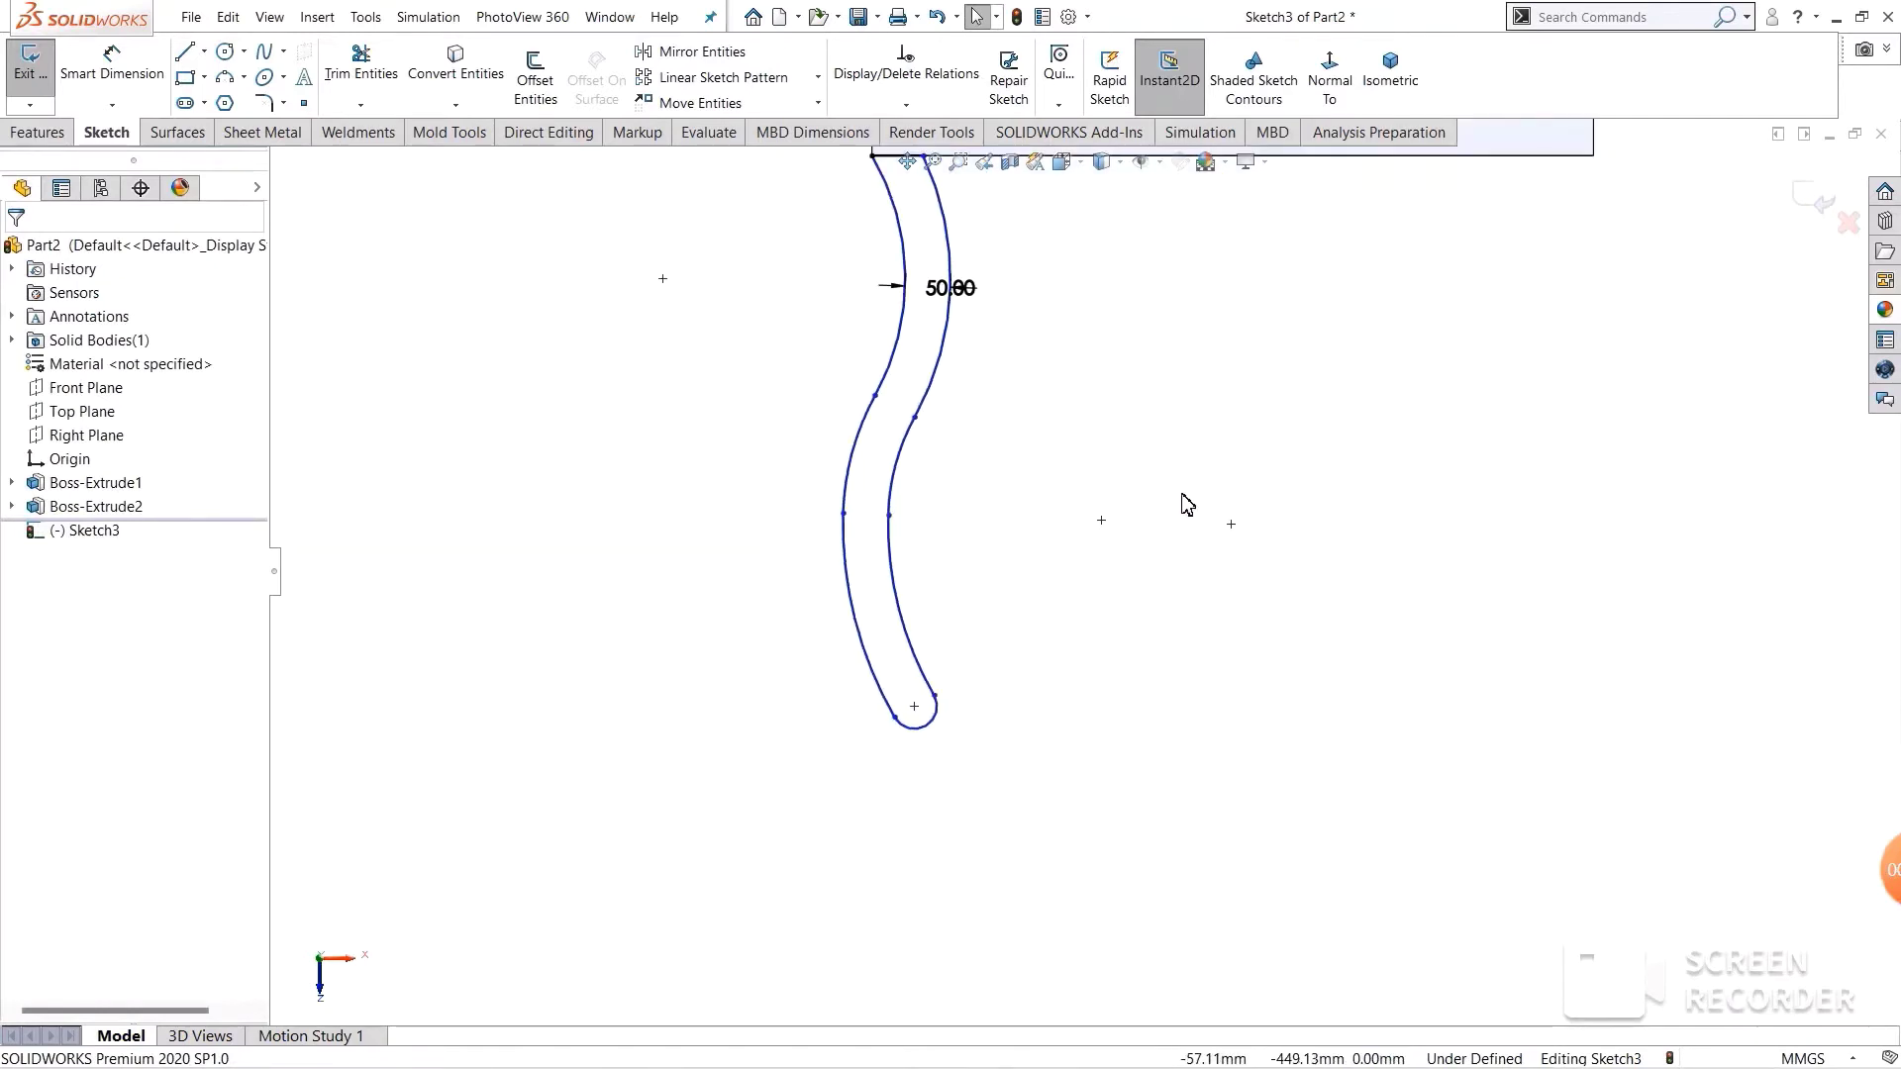
scroll(1188, 500, "up", 2)
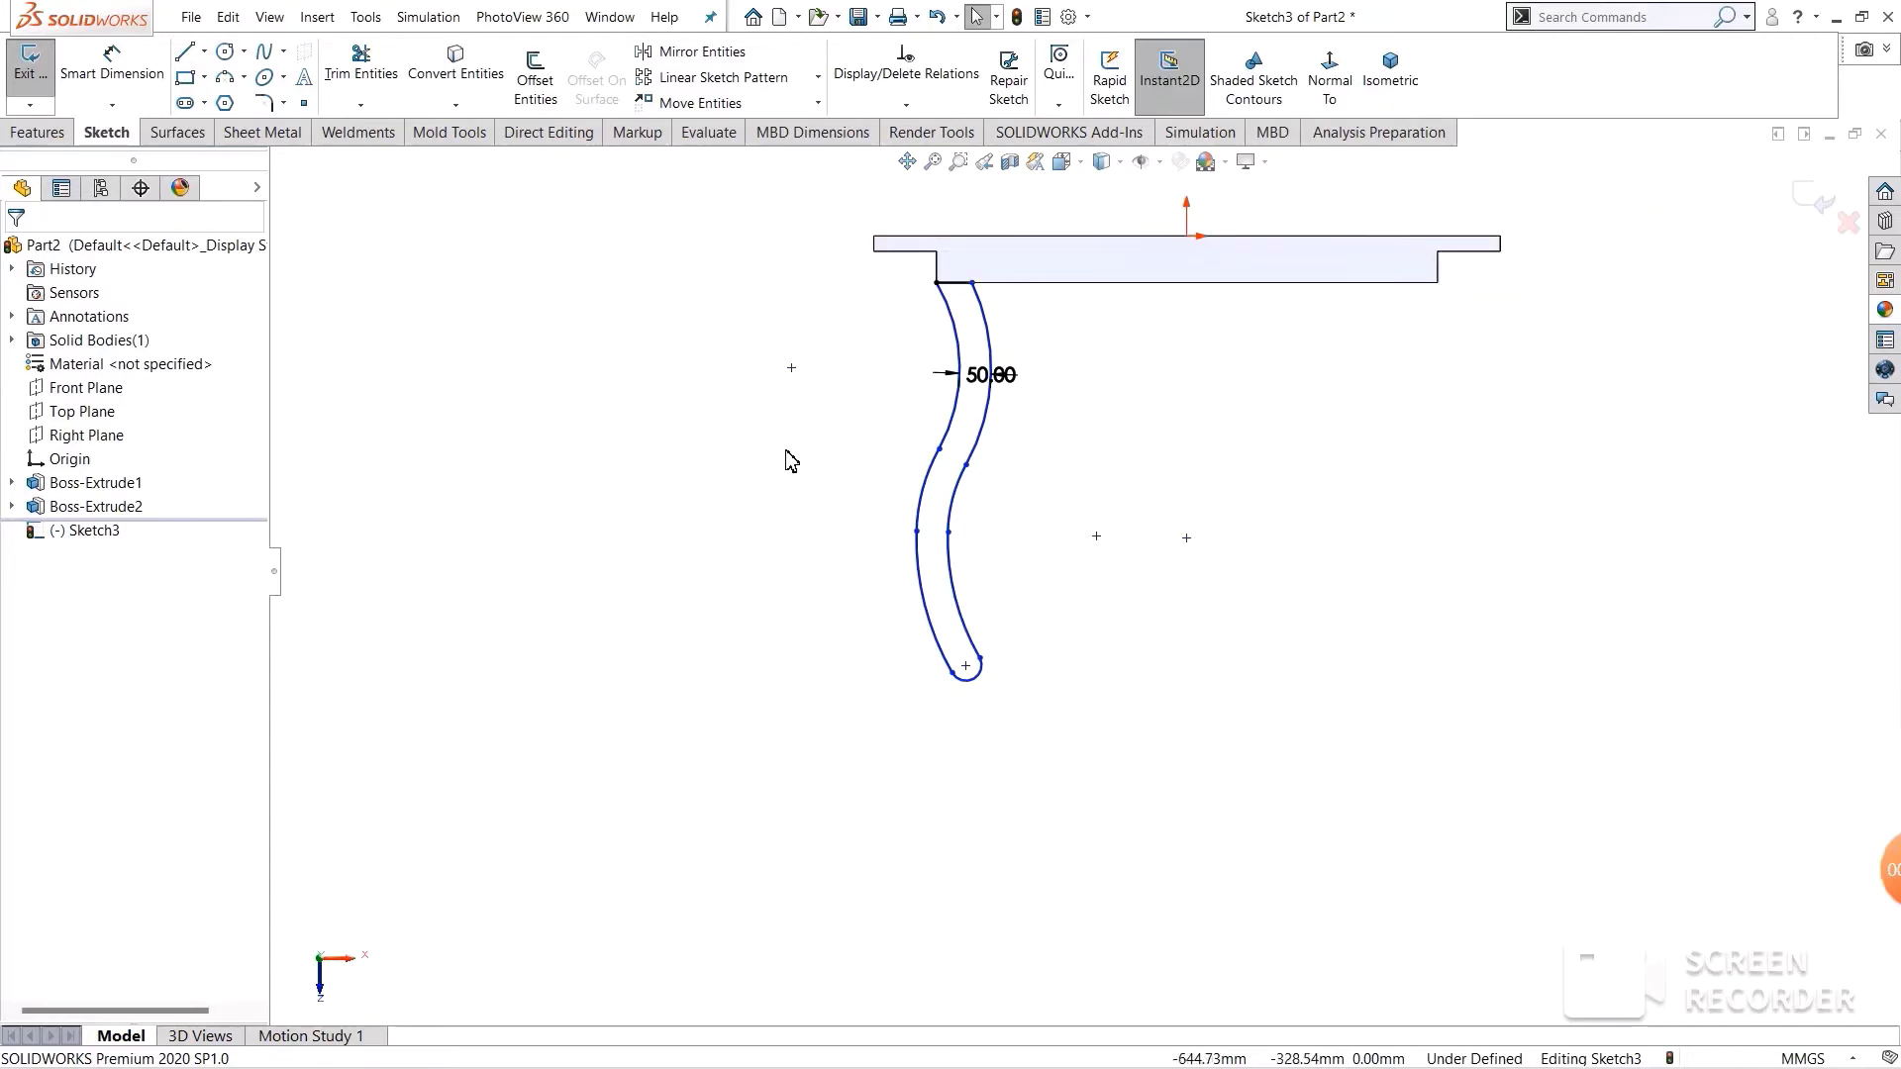
- Draw a vertical construction centerline down from the sketch origin
left_click(204, 52)
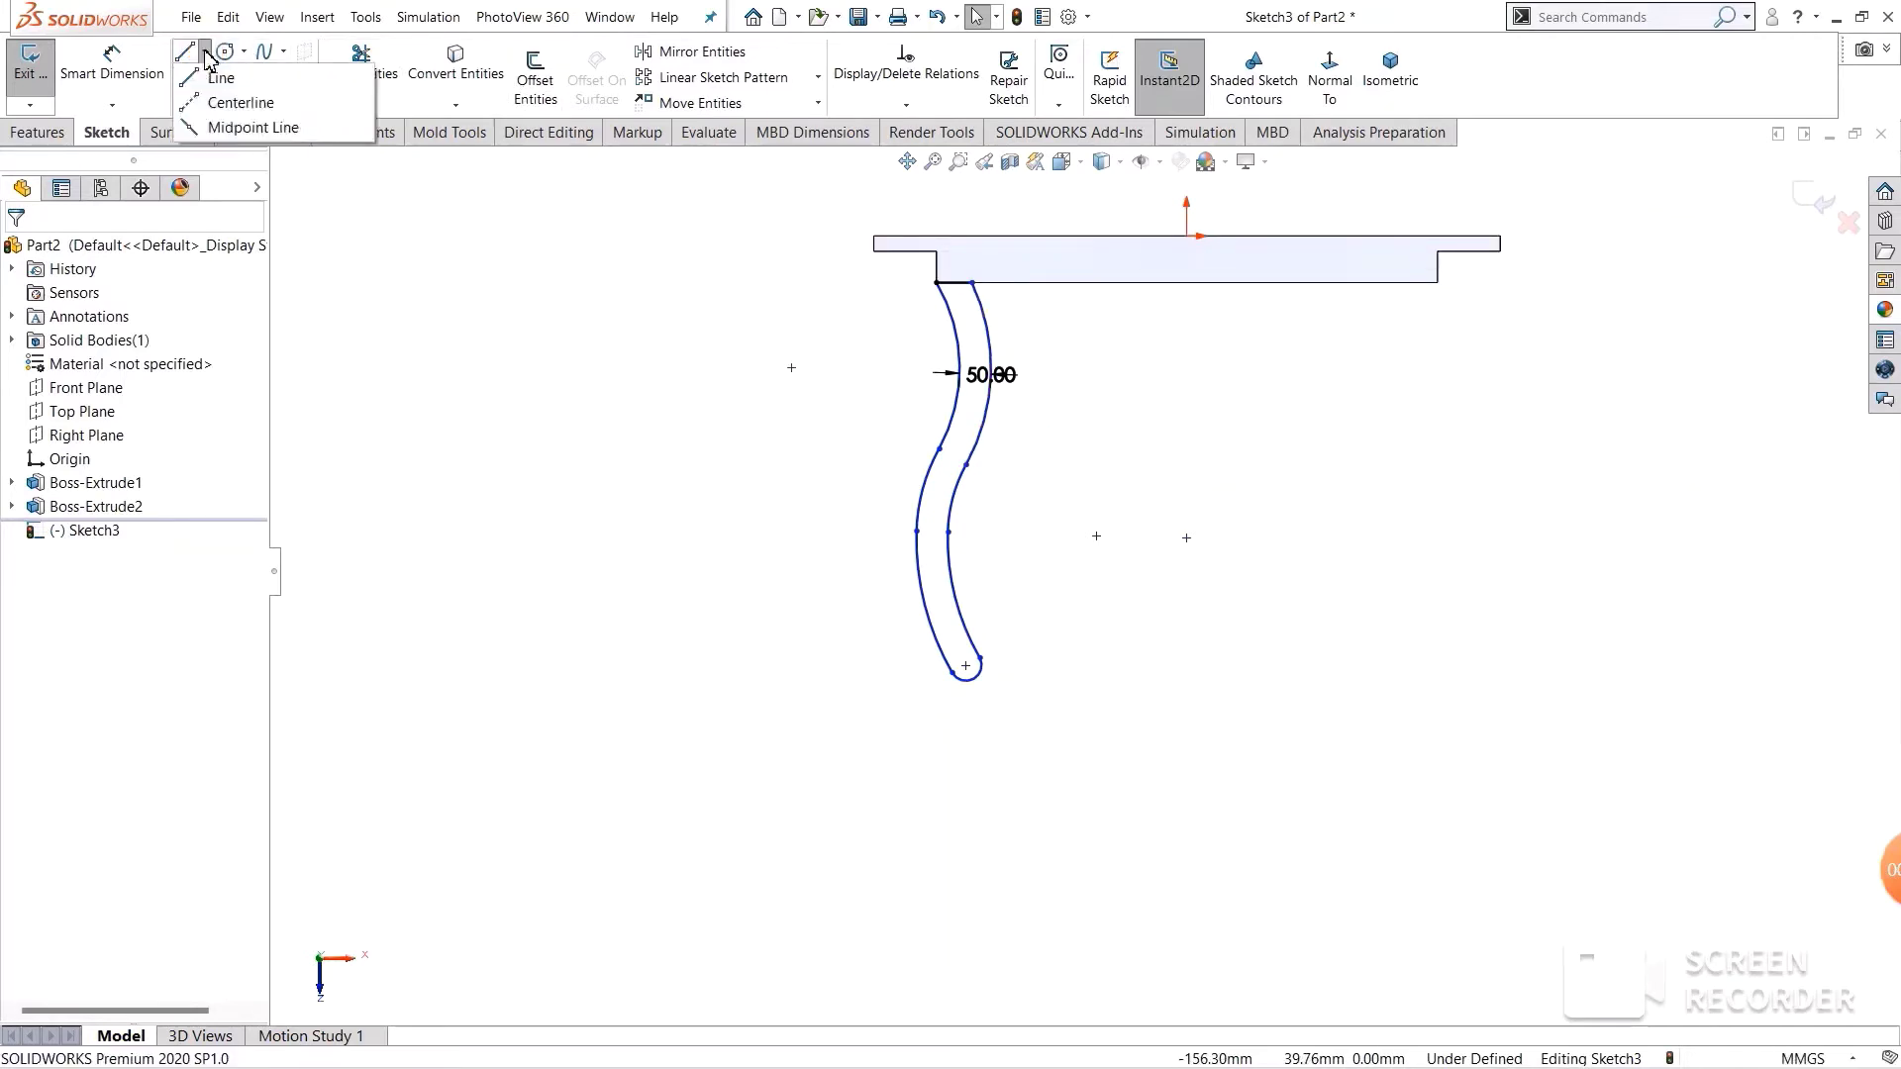
left_click(208, 103)
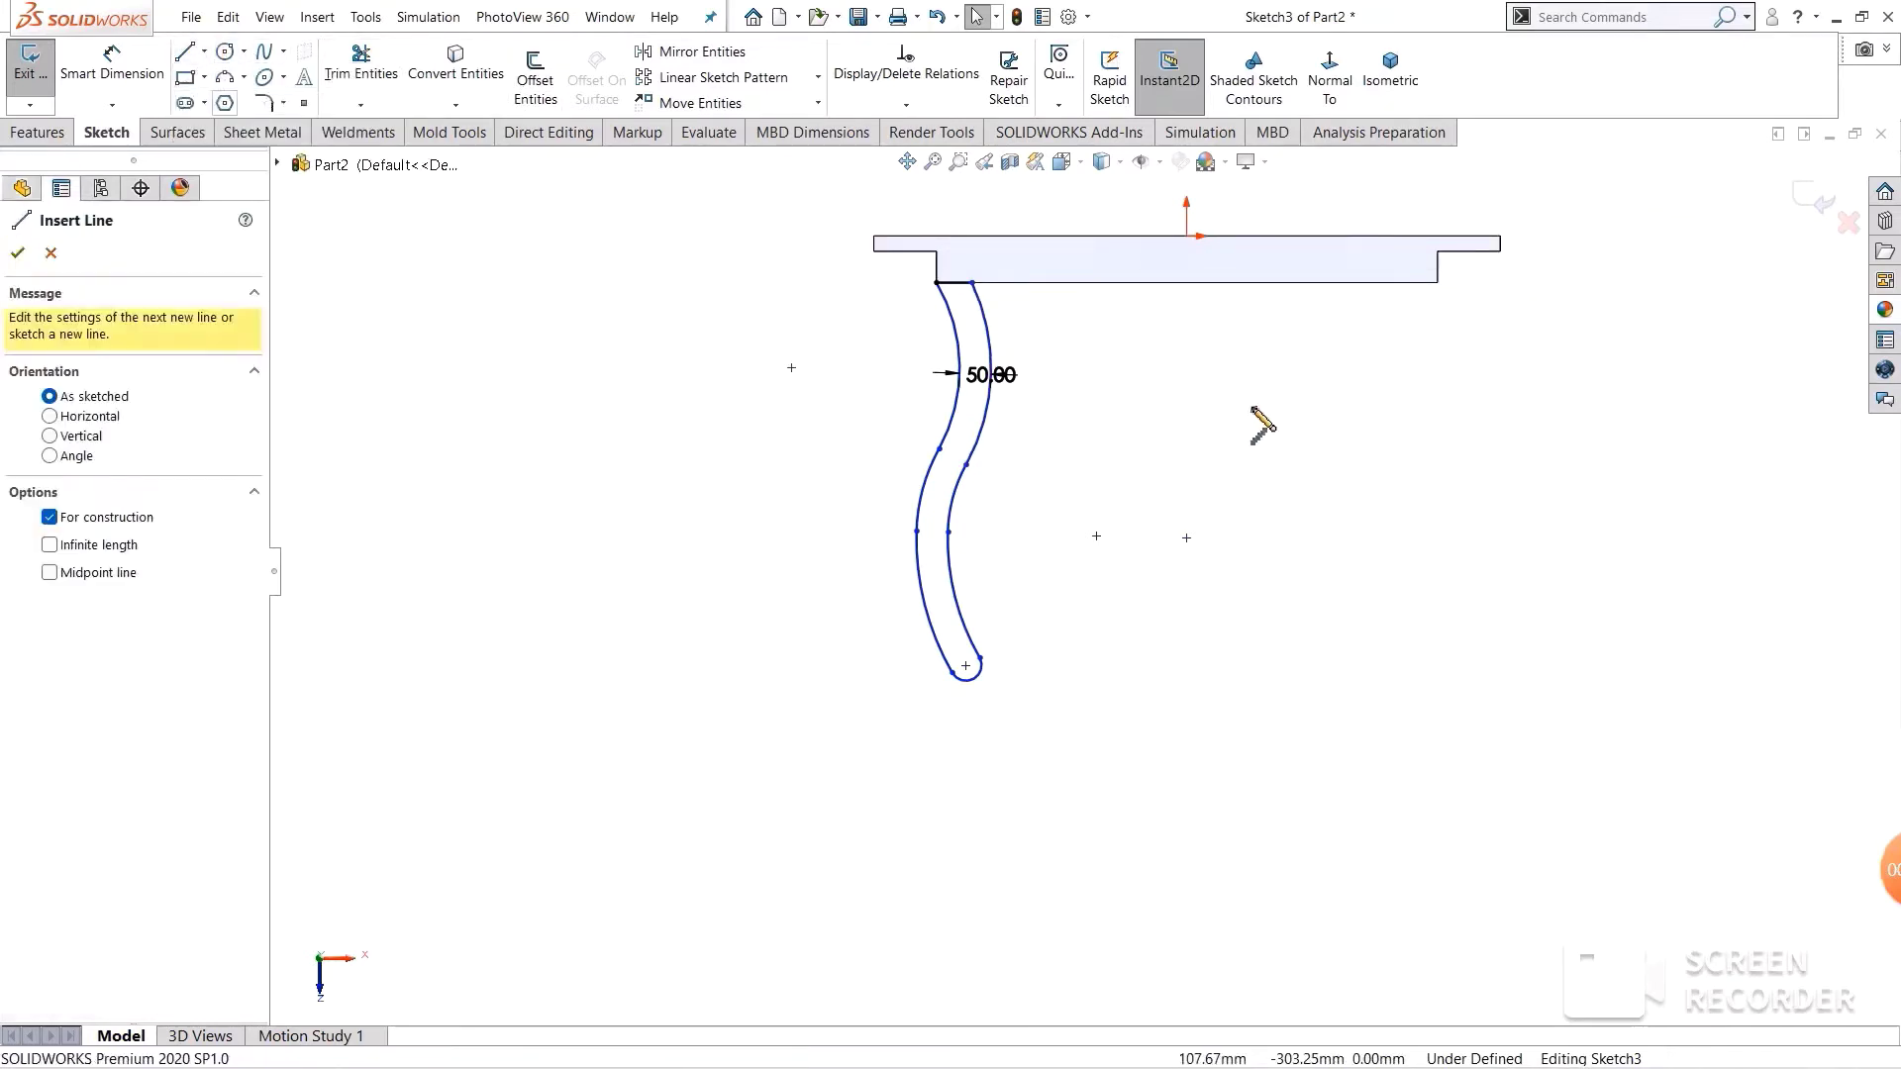
left_click(1187, 235)
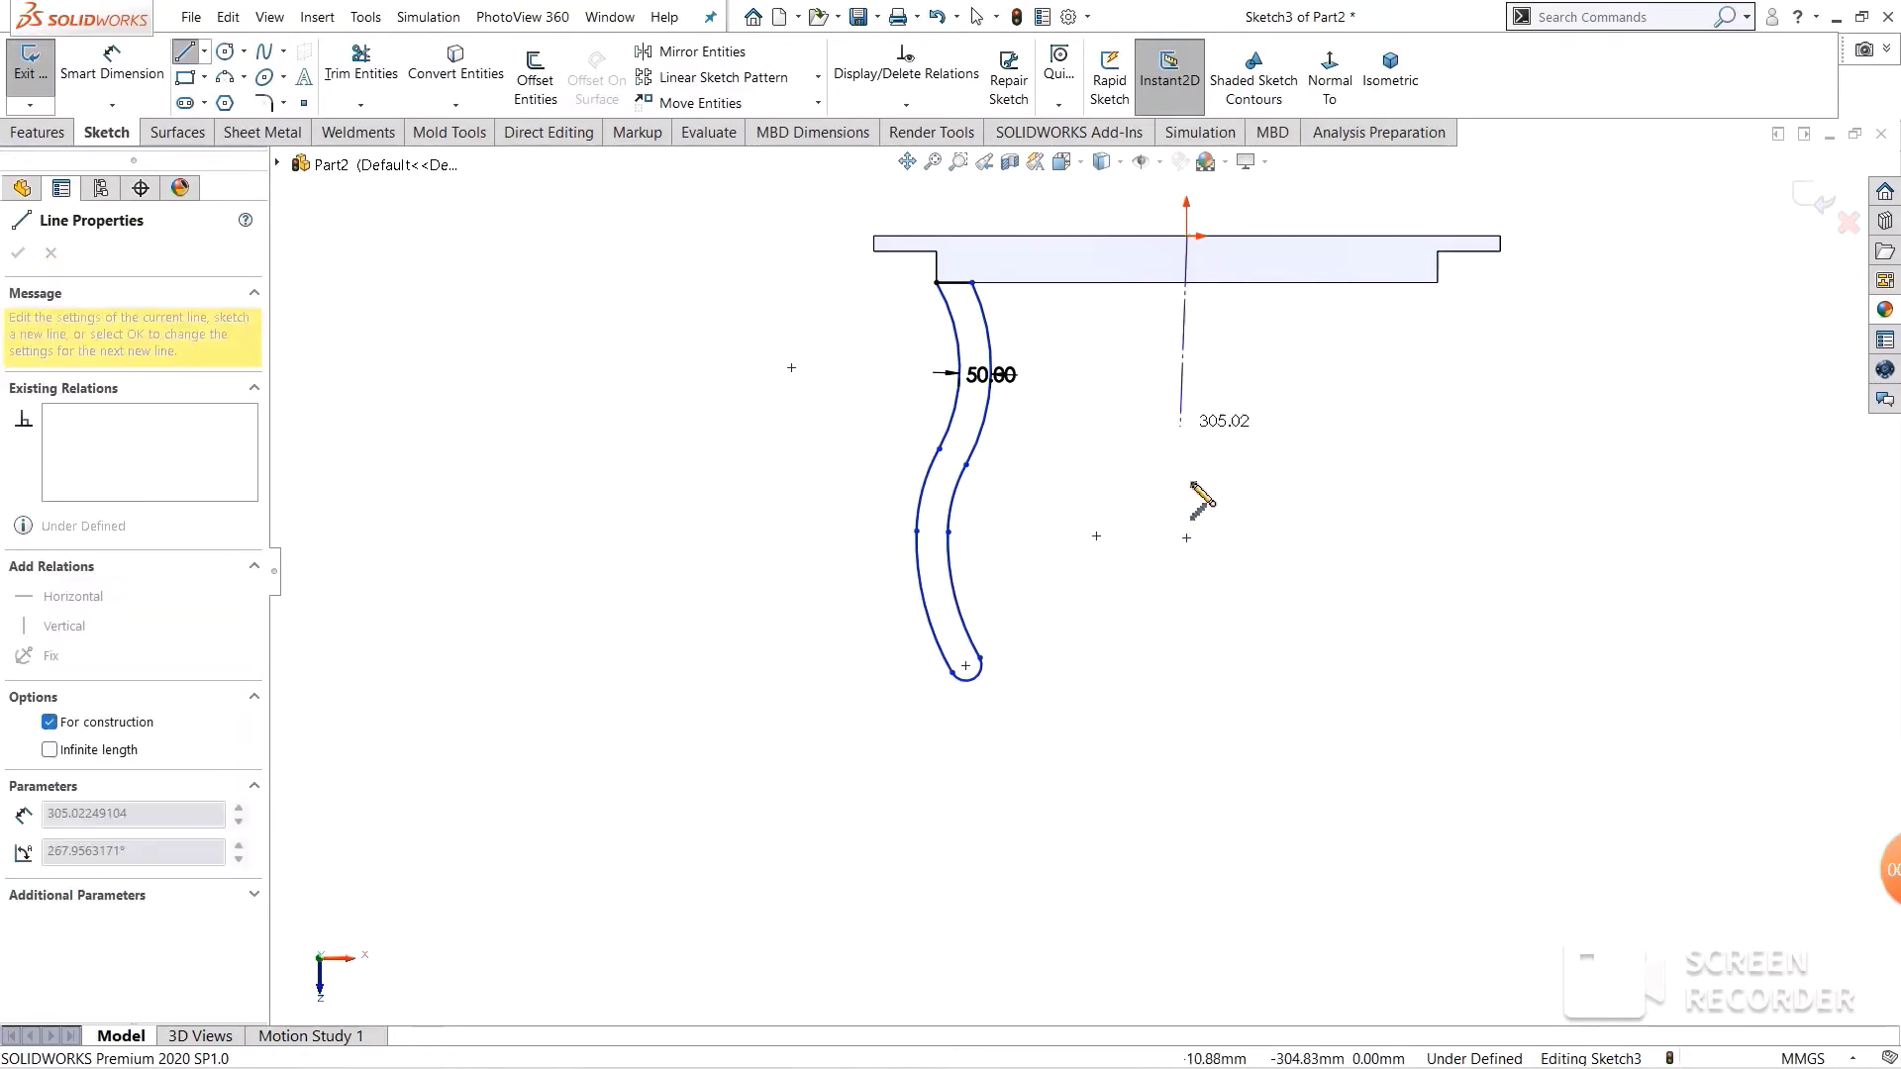
left_click(1187, 623)
right_click(1273, 509)
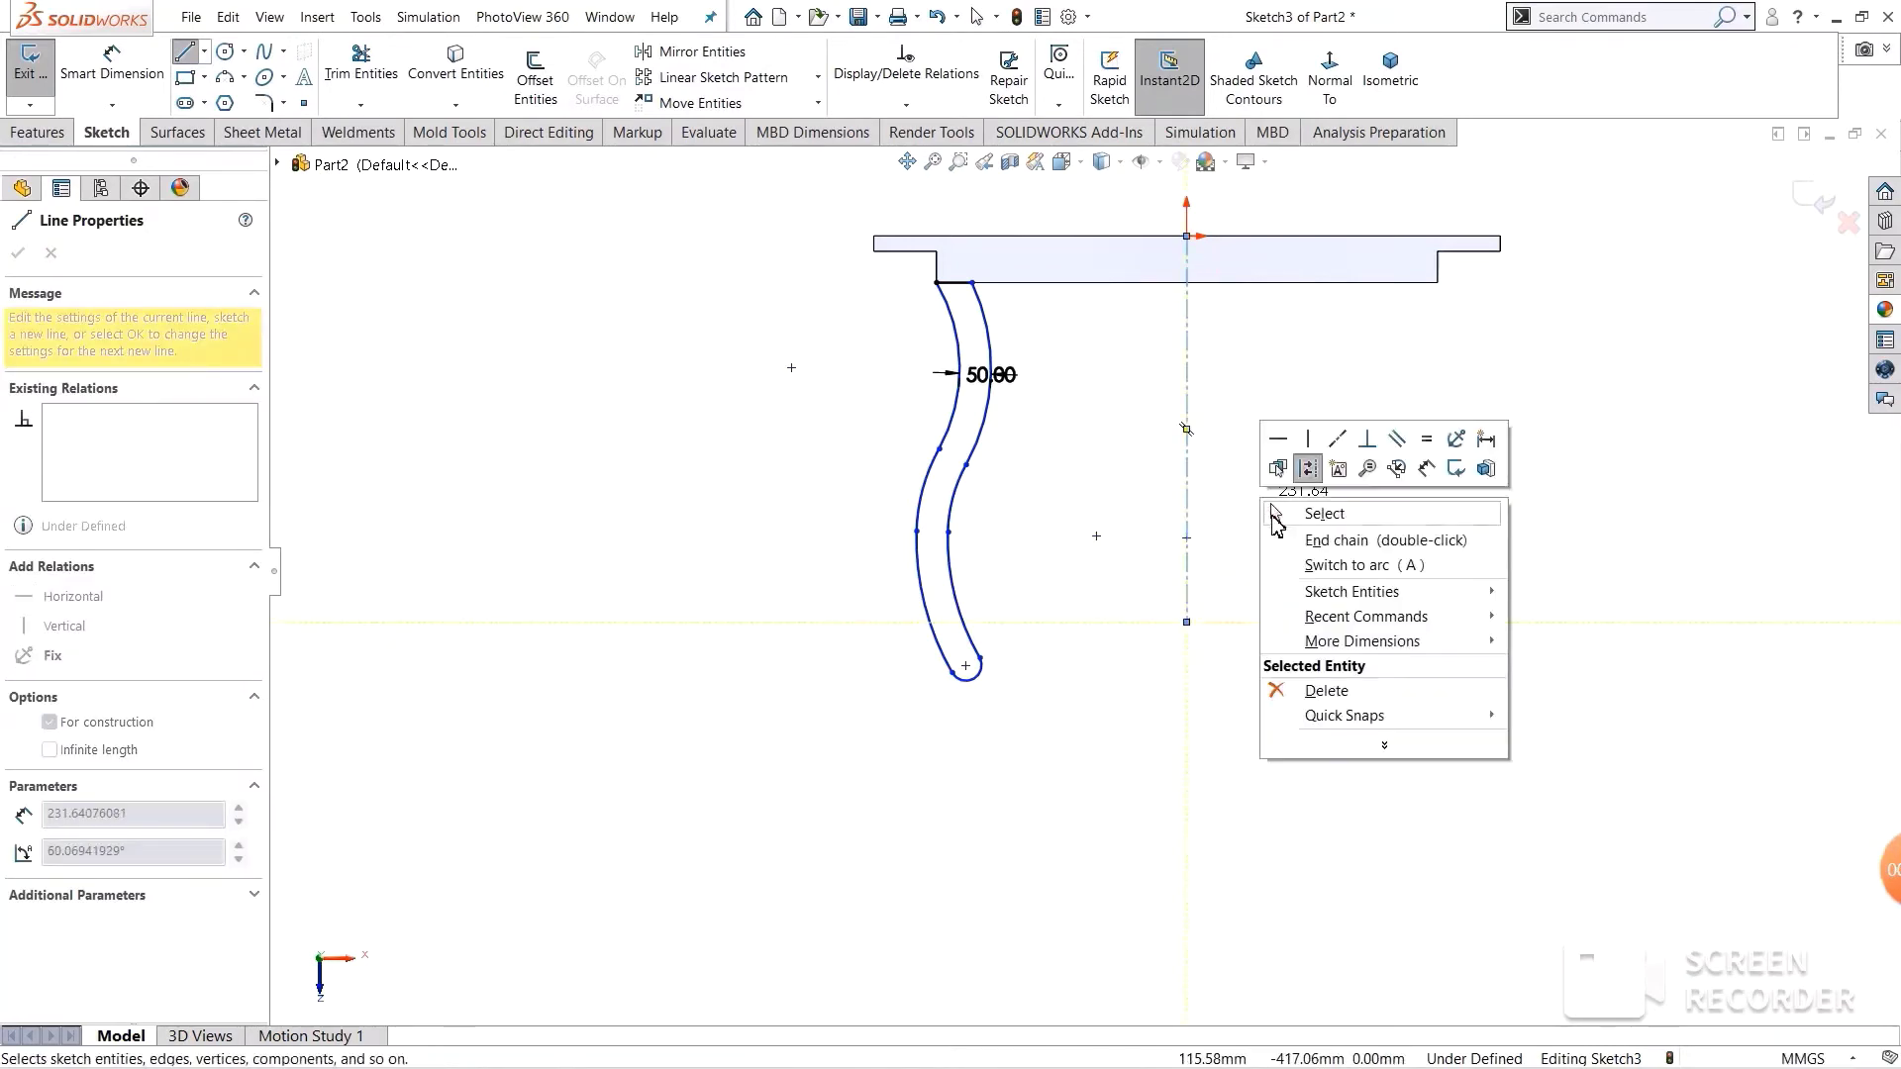
left_click(1308, 511)
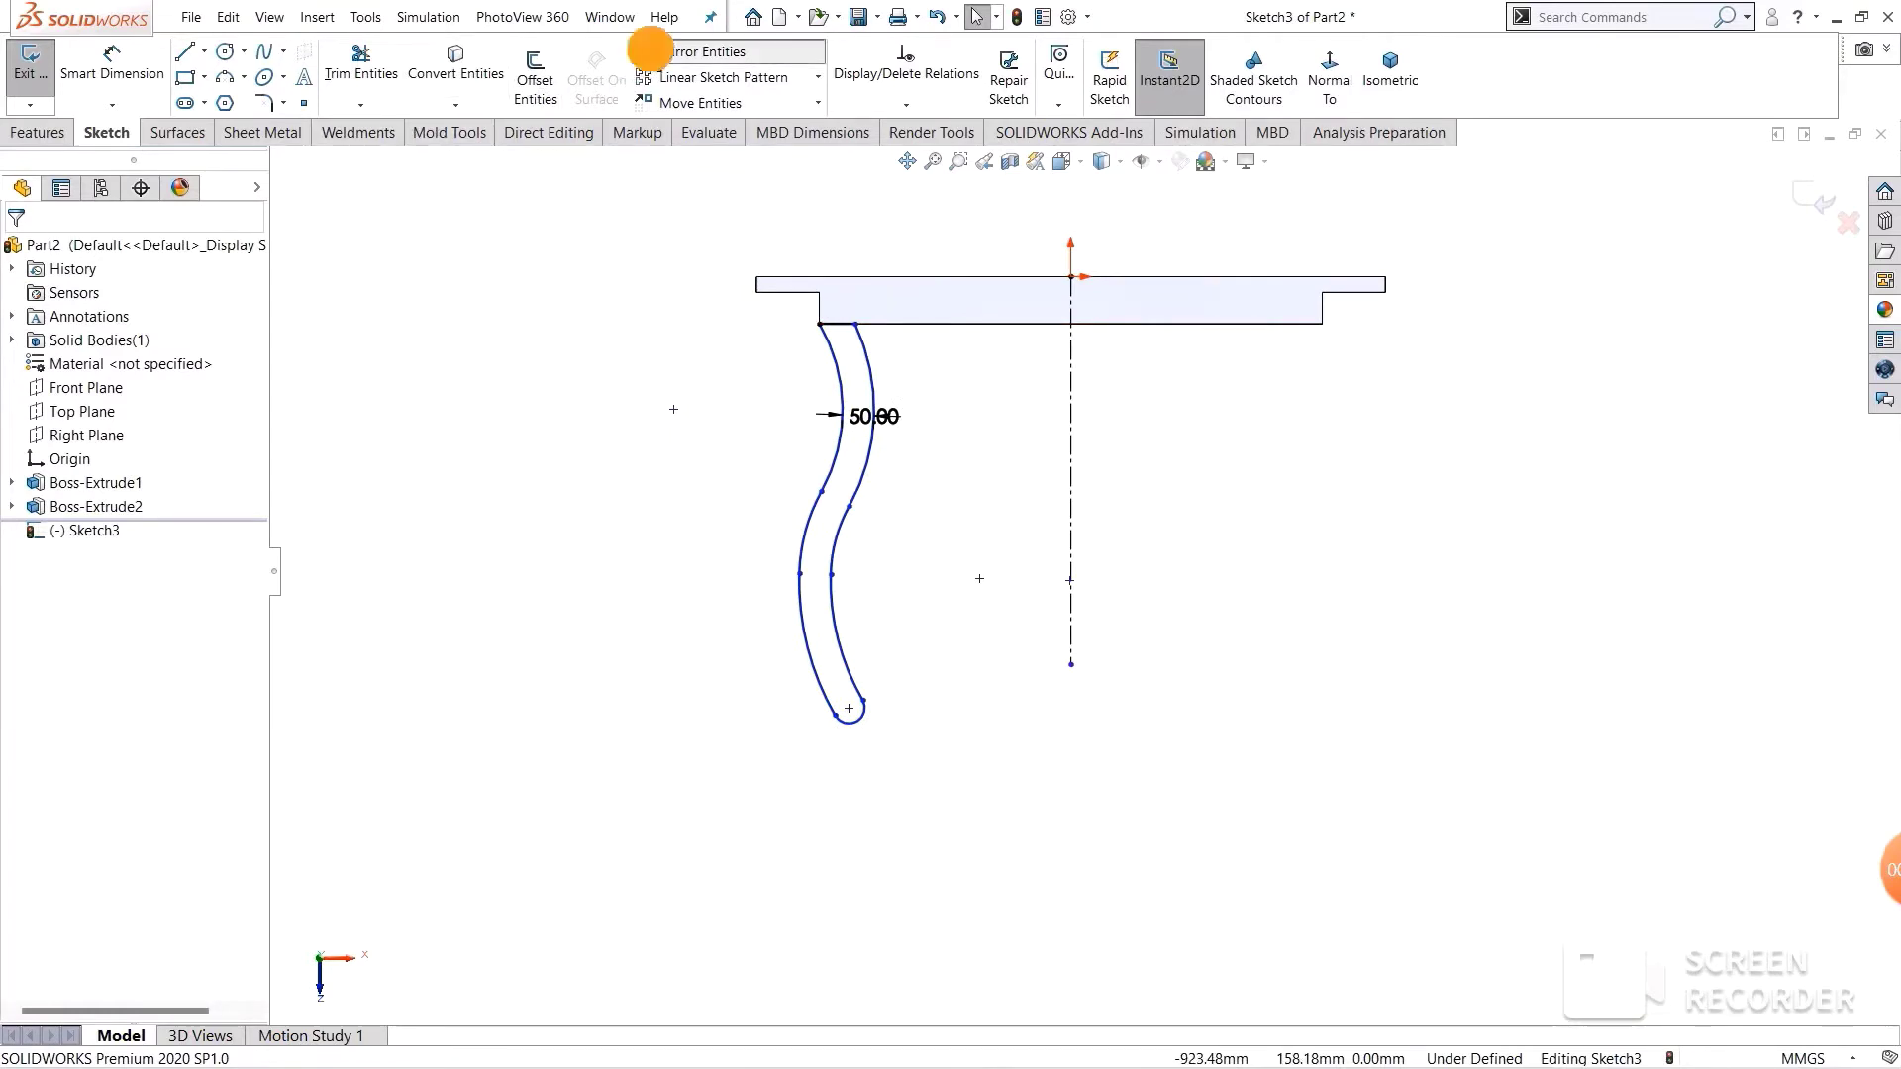
- Mirror the leg outline about the centerline and exit Sketch3
left_click(693, 51)
left_click_drag(966, 817, 698, 279)
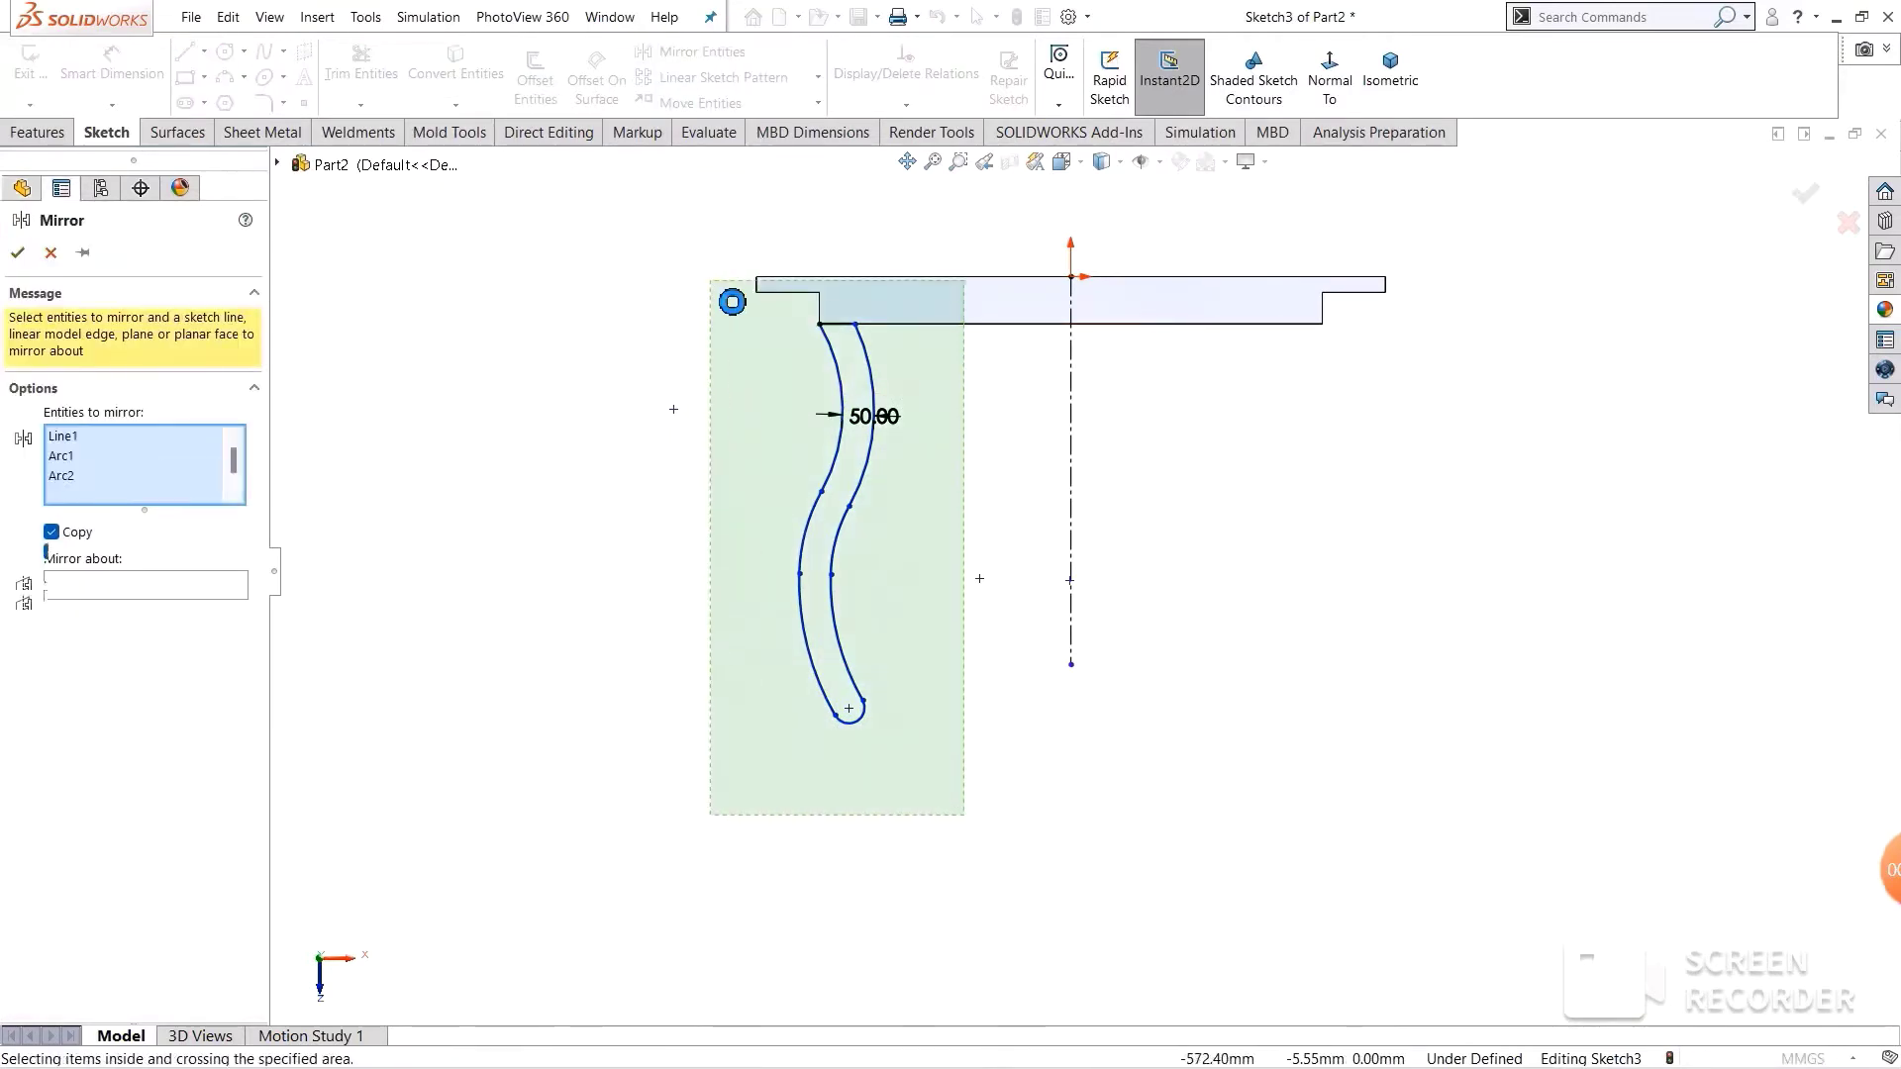
left_click(119, 687)
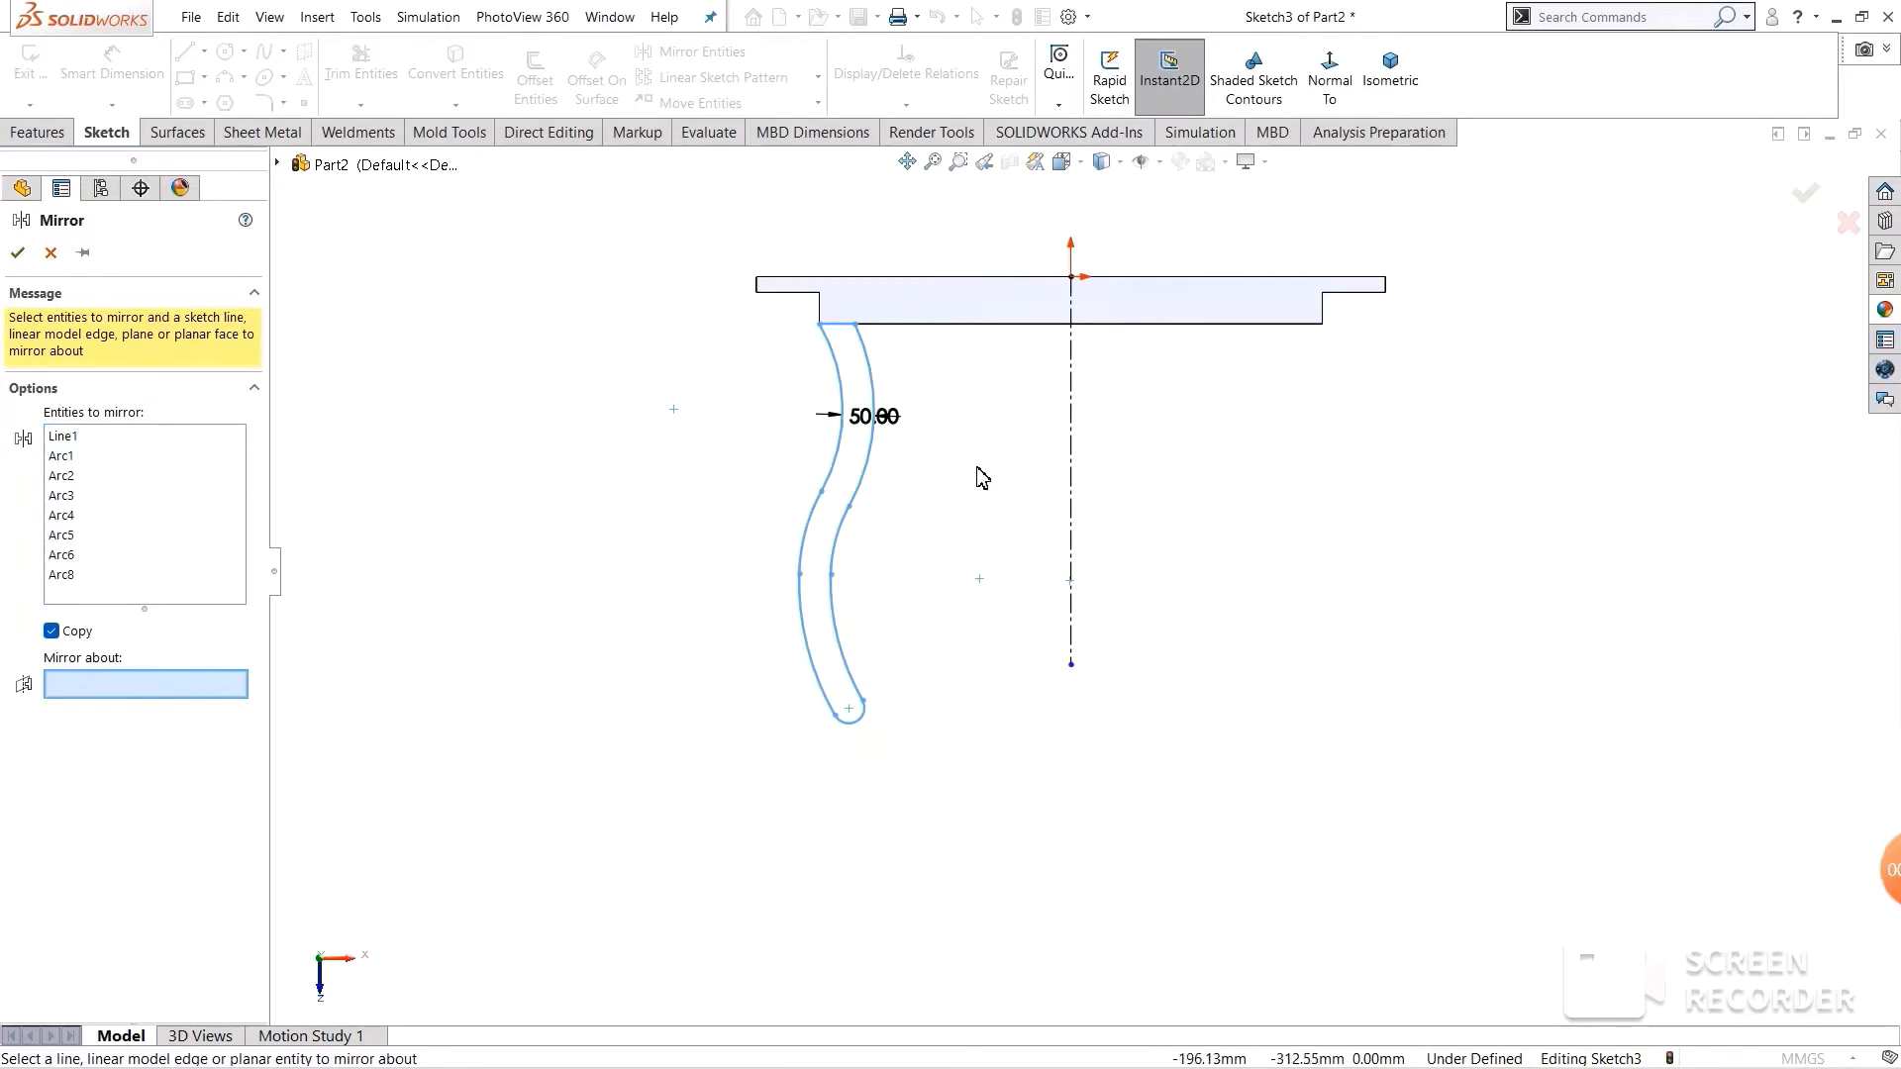
left_click(1071, 459)
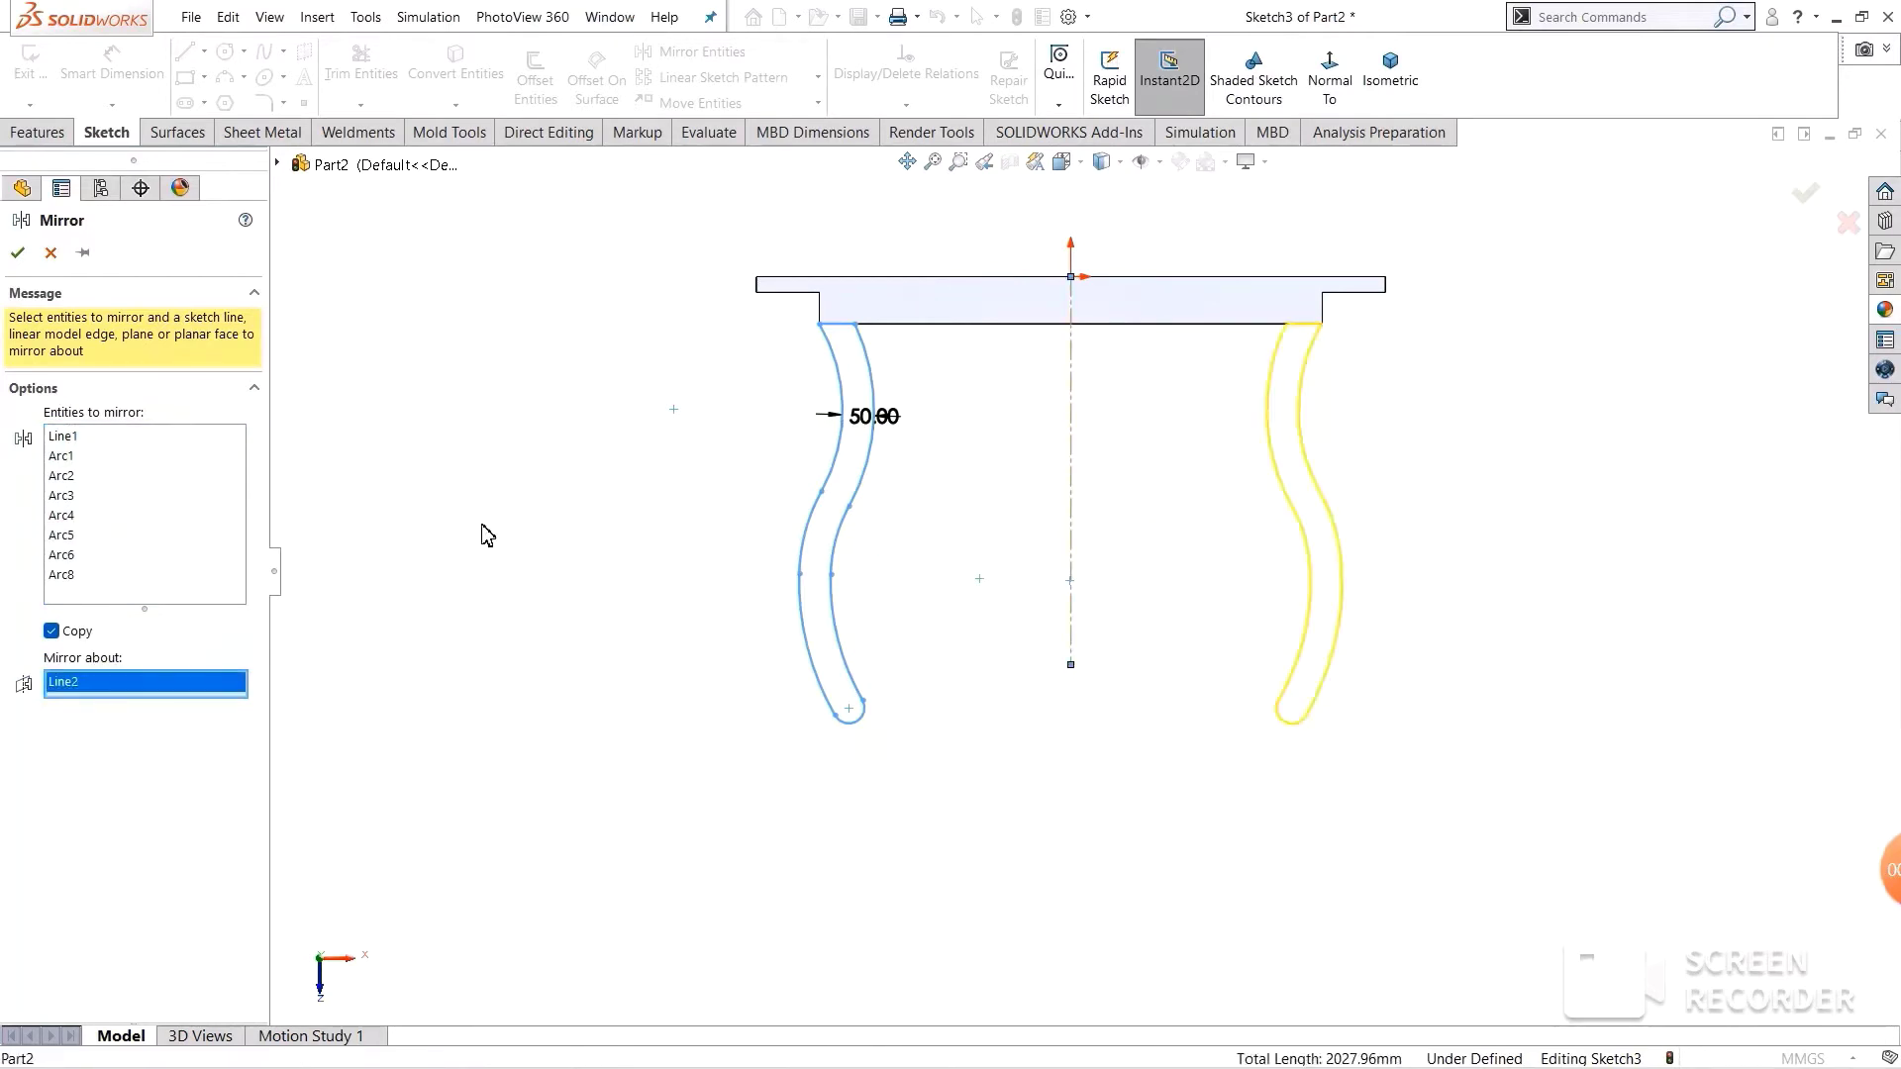
left_click(21, 255)
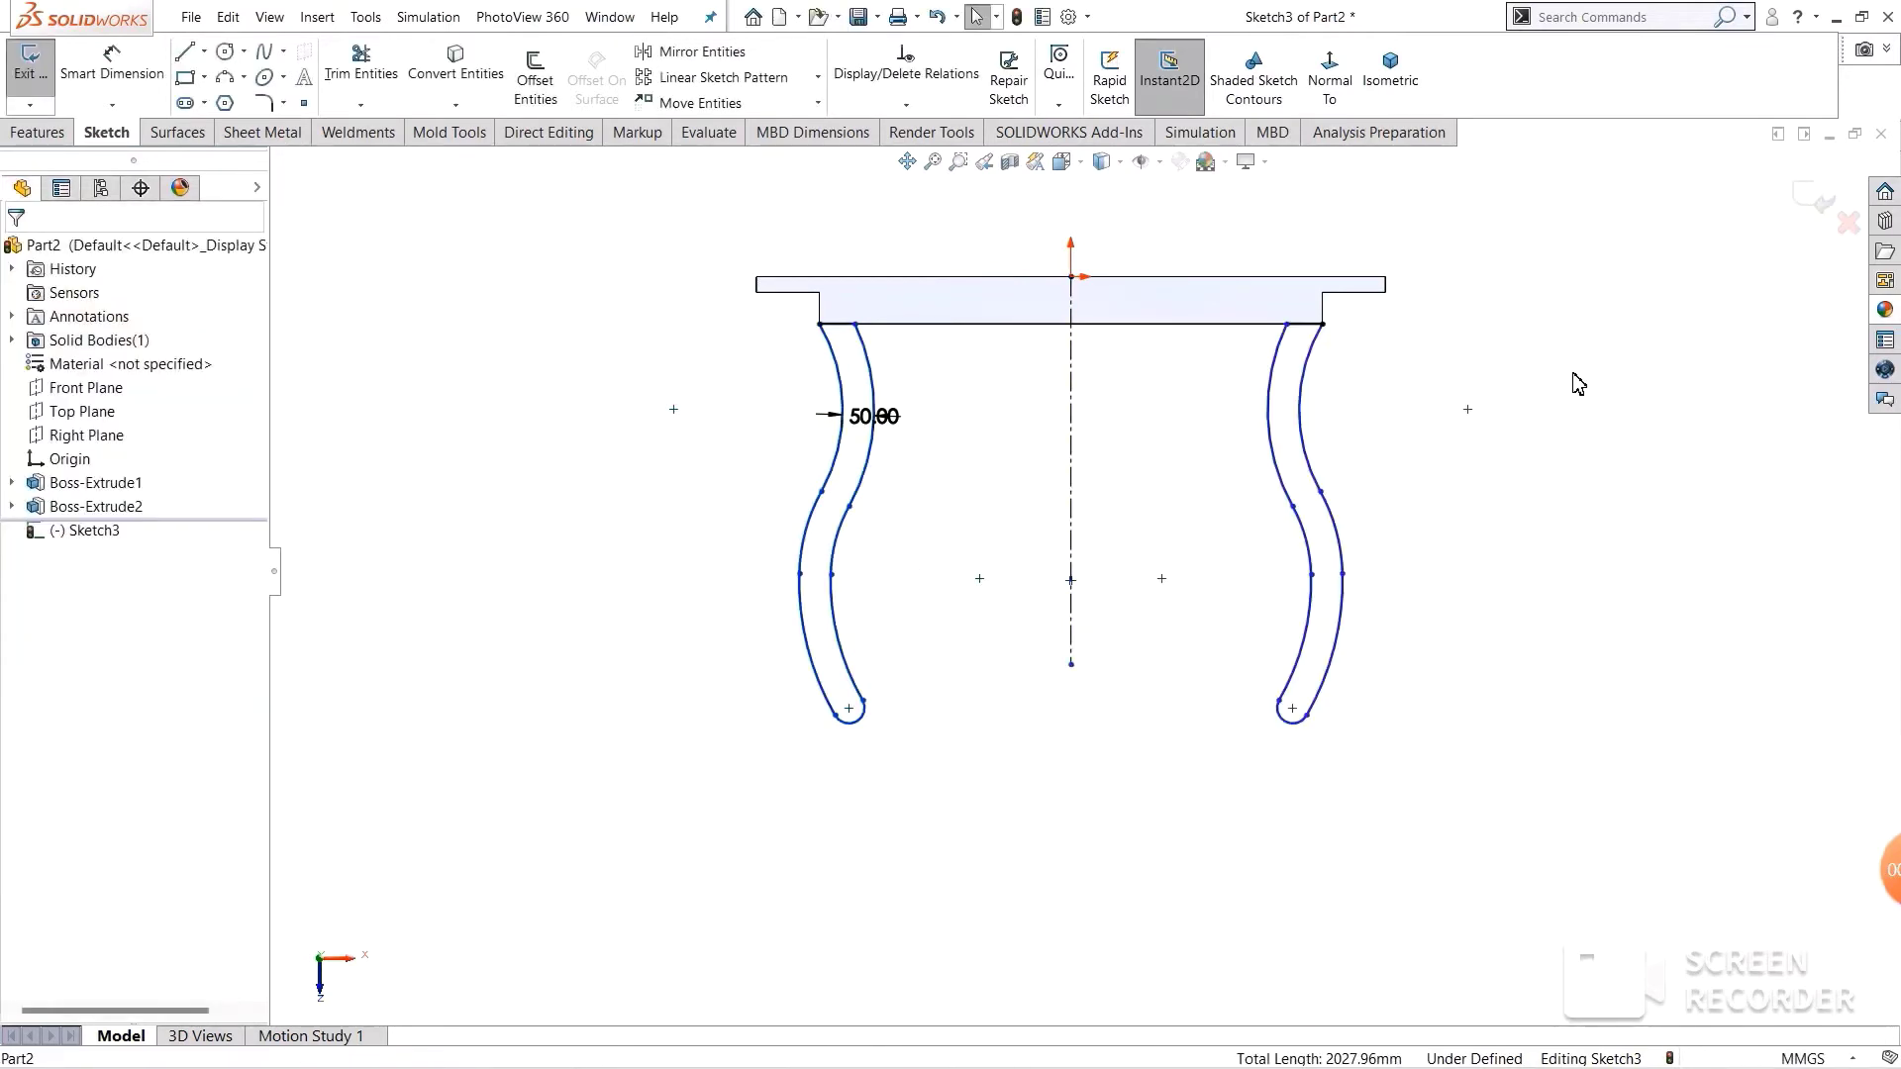
left_click(1815, 205)
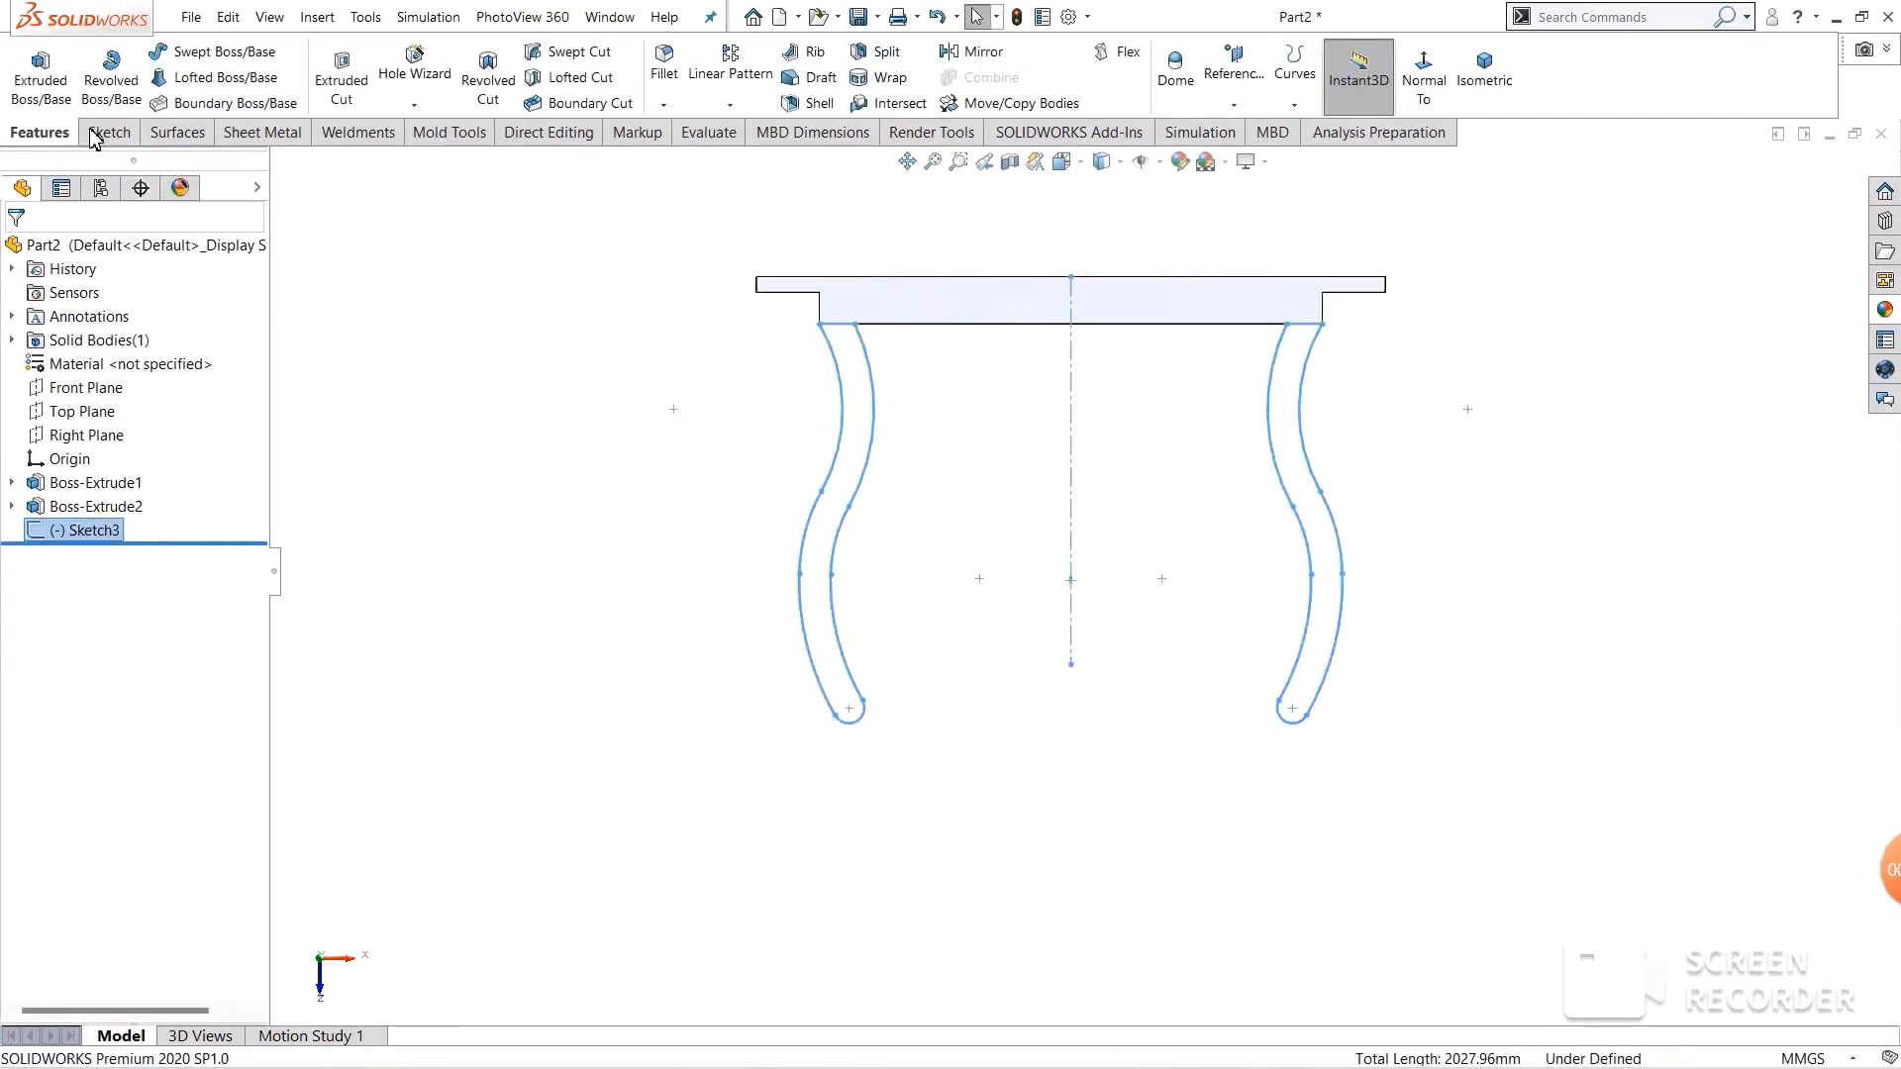
- Extrude the leg sketch 50 mm Blind in the reversed direction as Boss-Extrude3
left_click(40, 74)
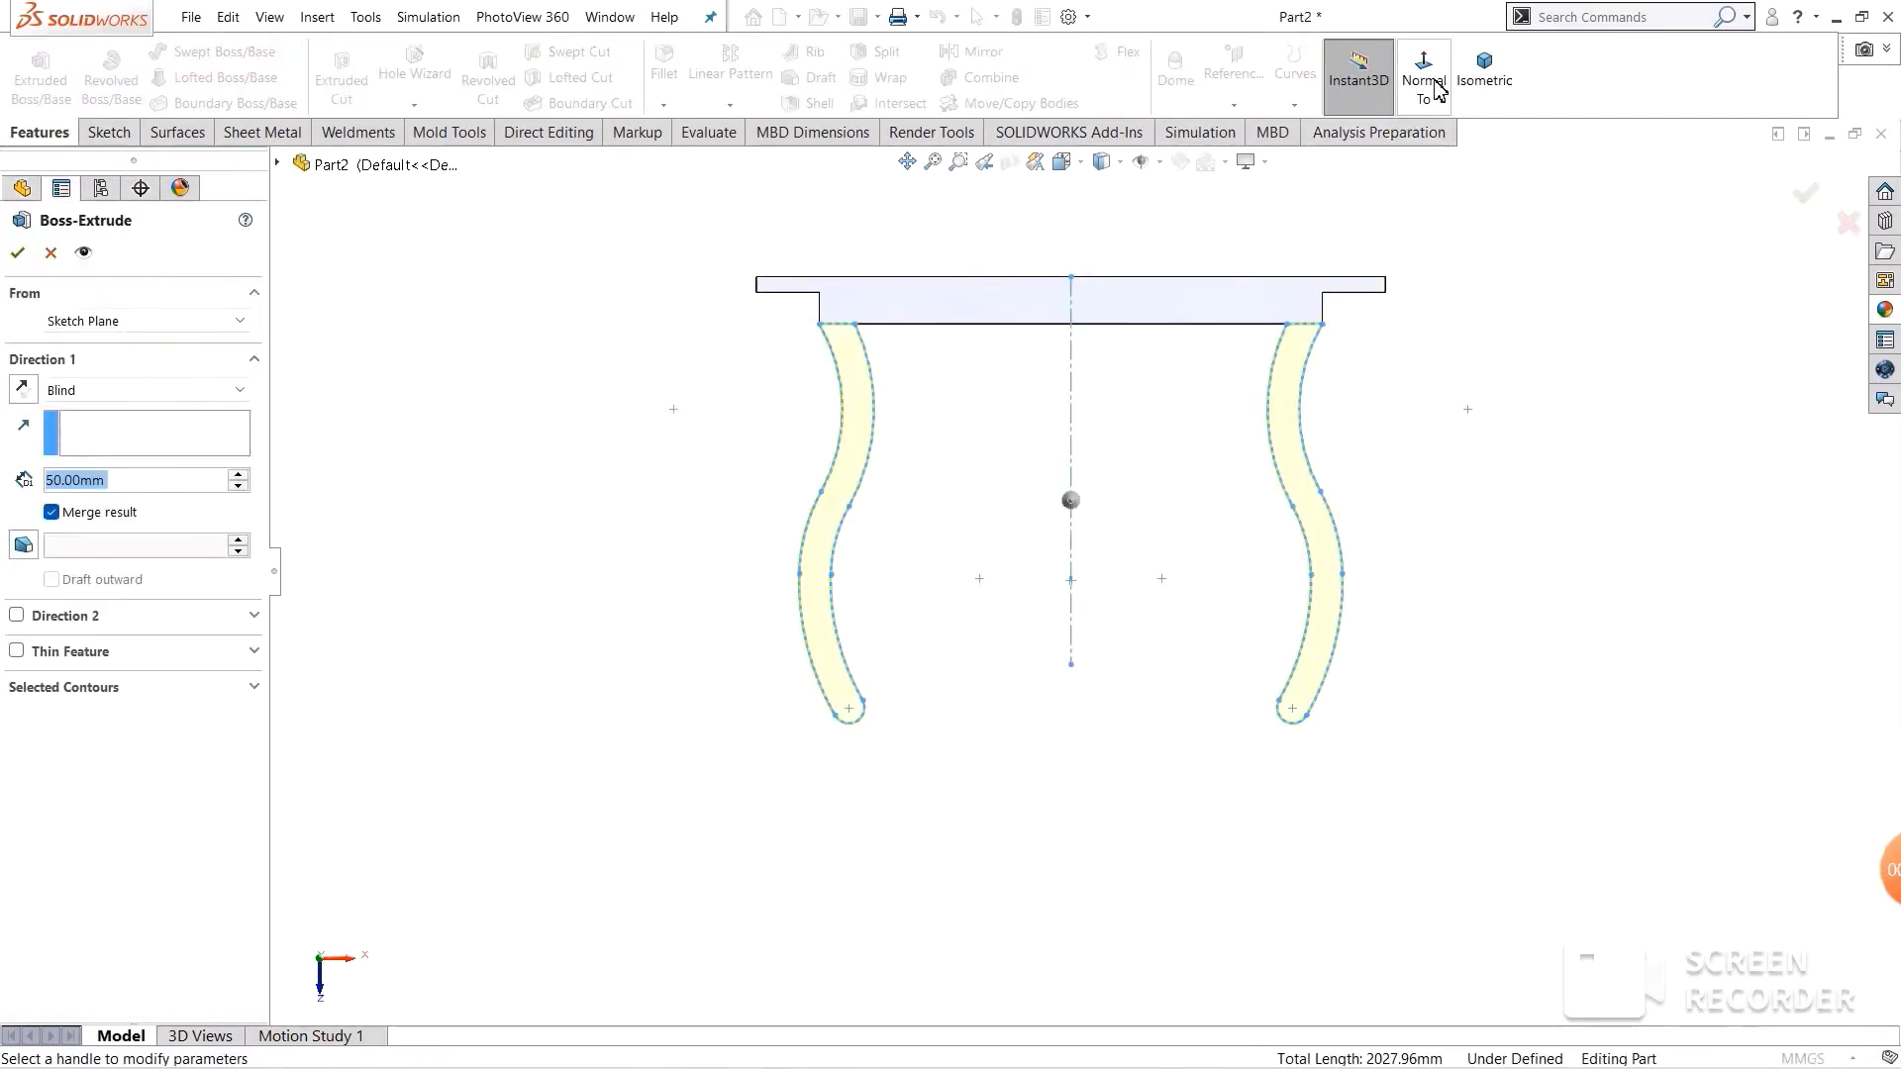
left_click(1479, 71)
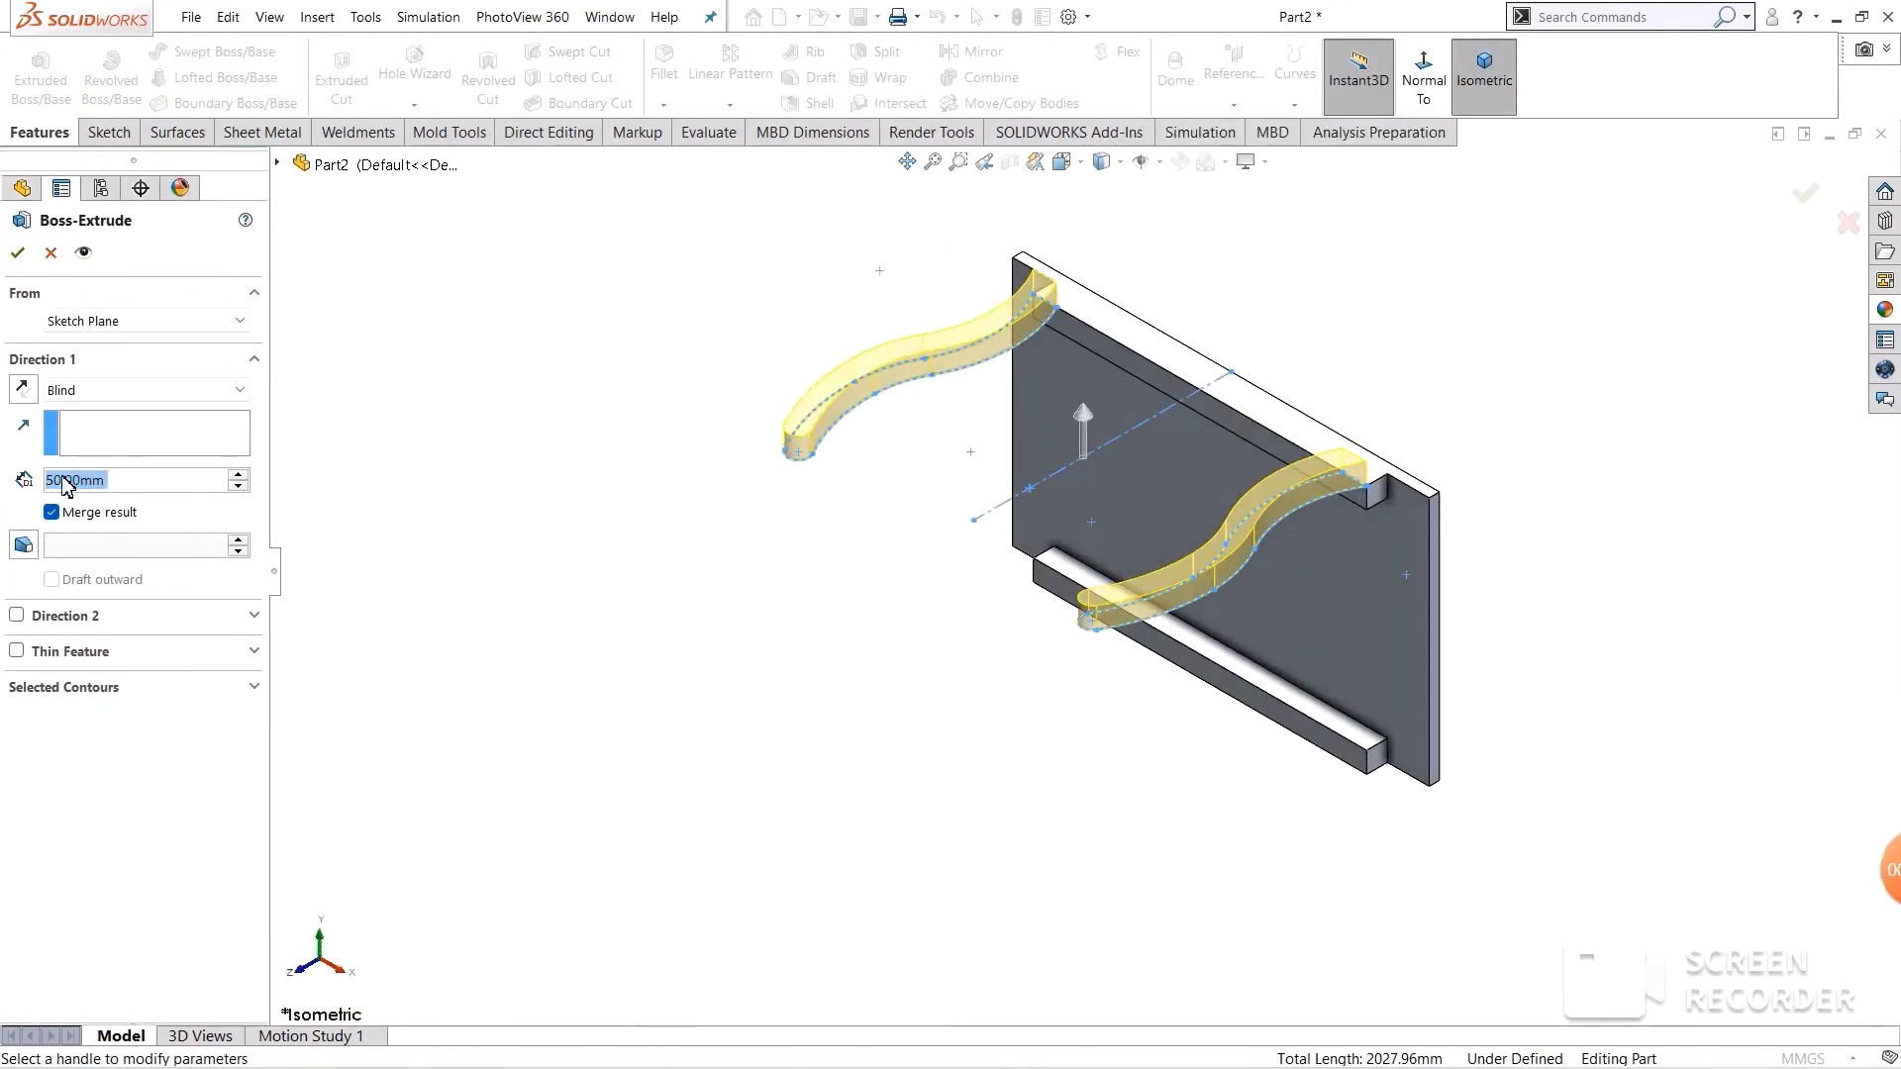
left_click(36, 390)
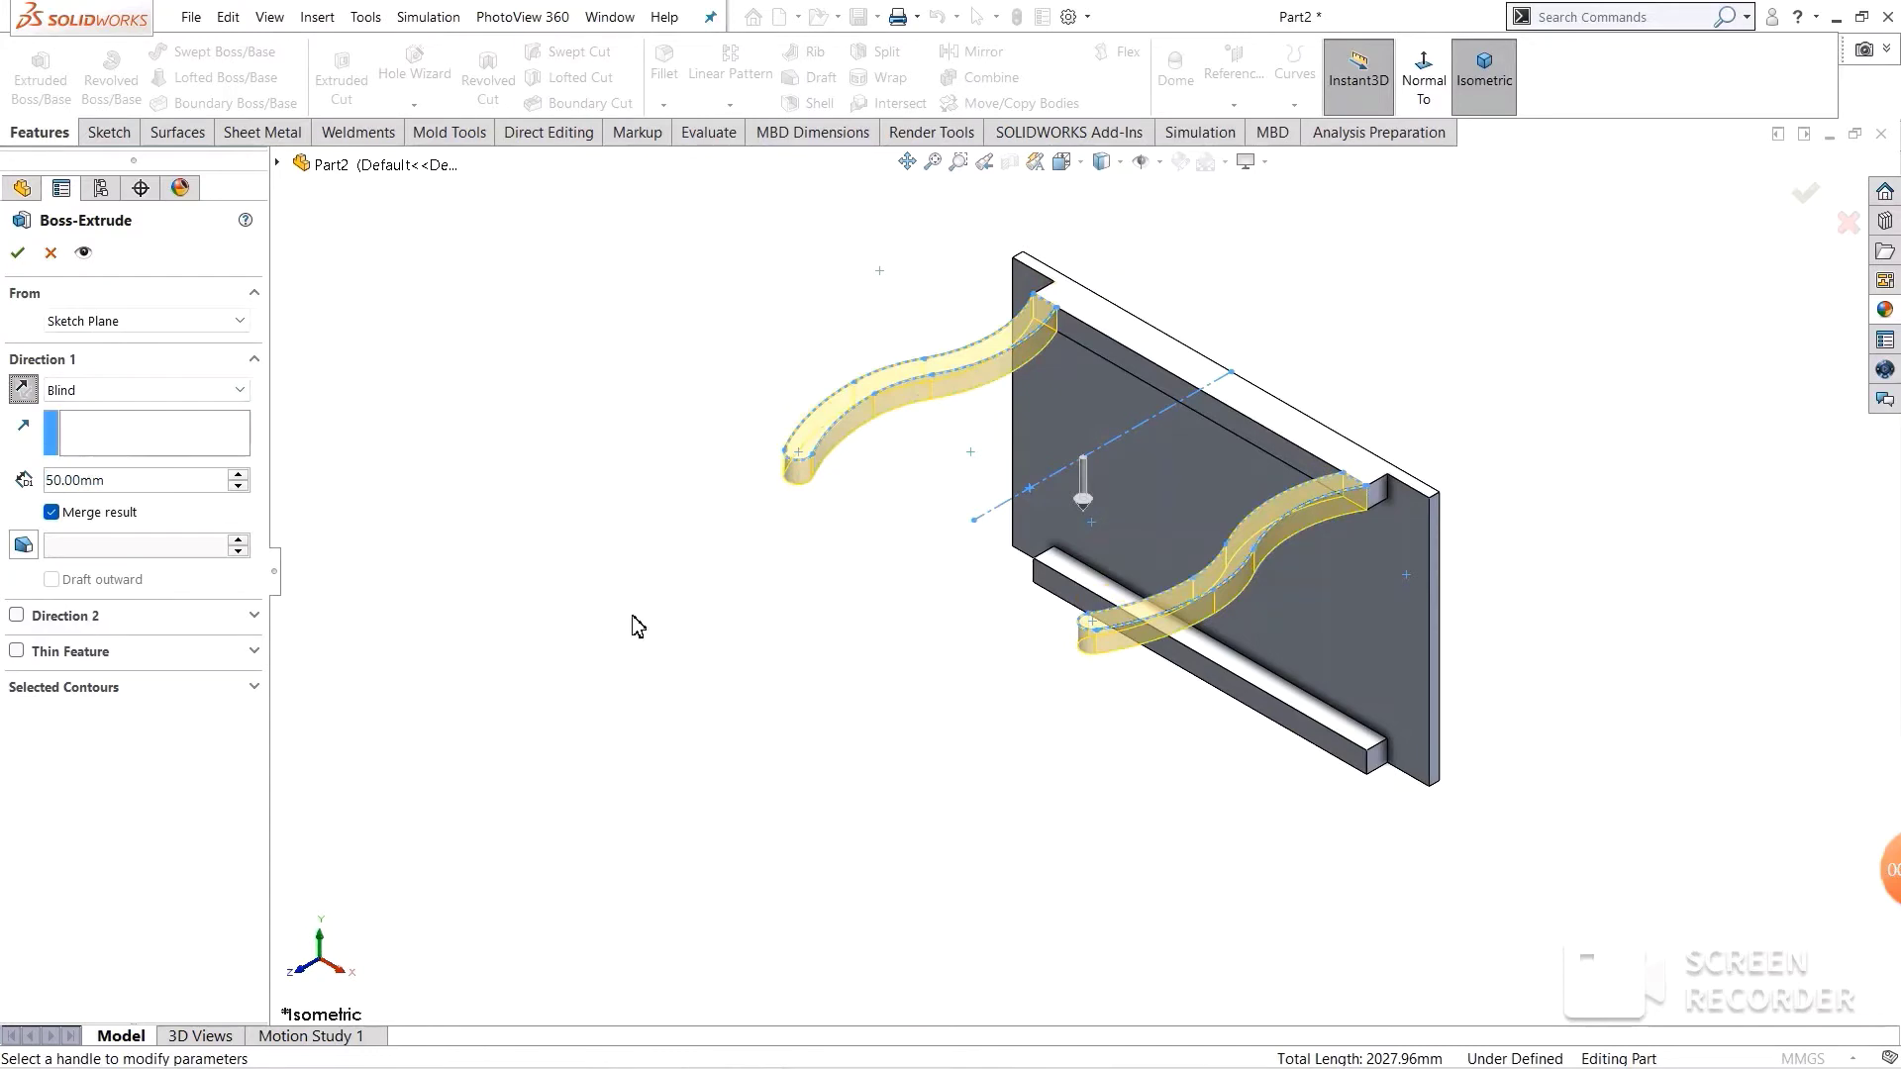
left_click(18, 252)
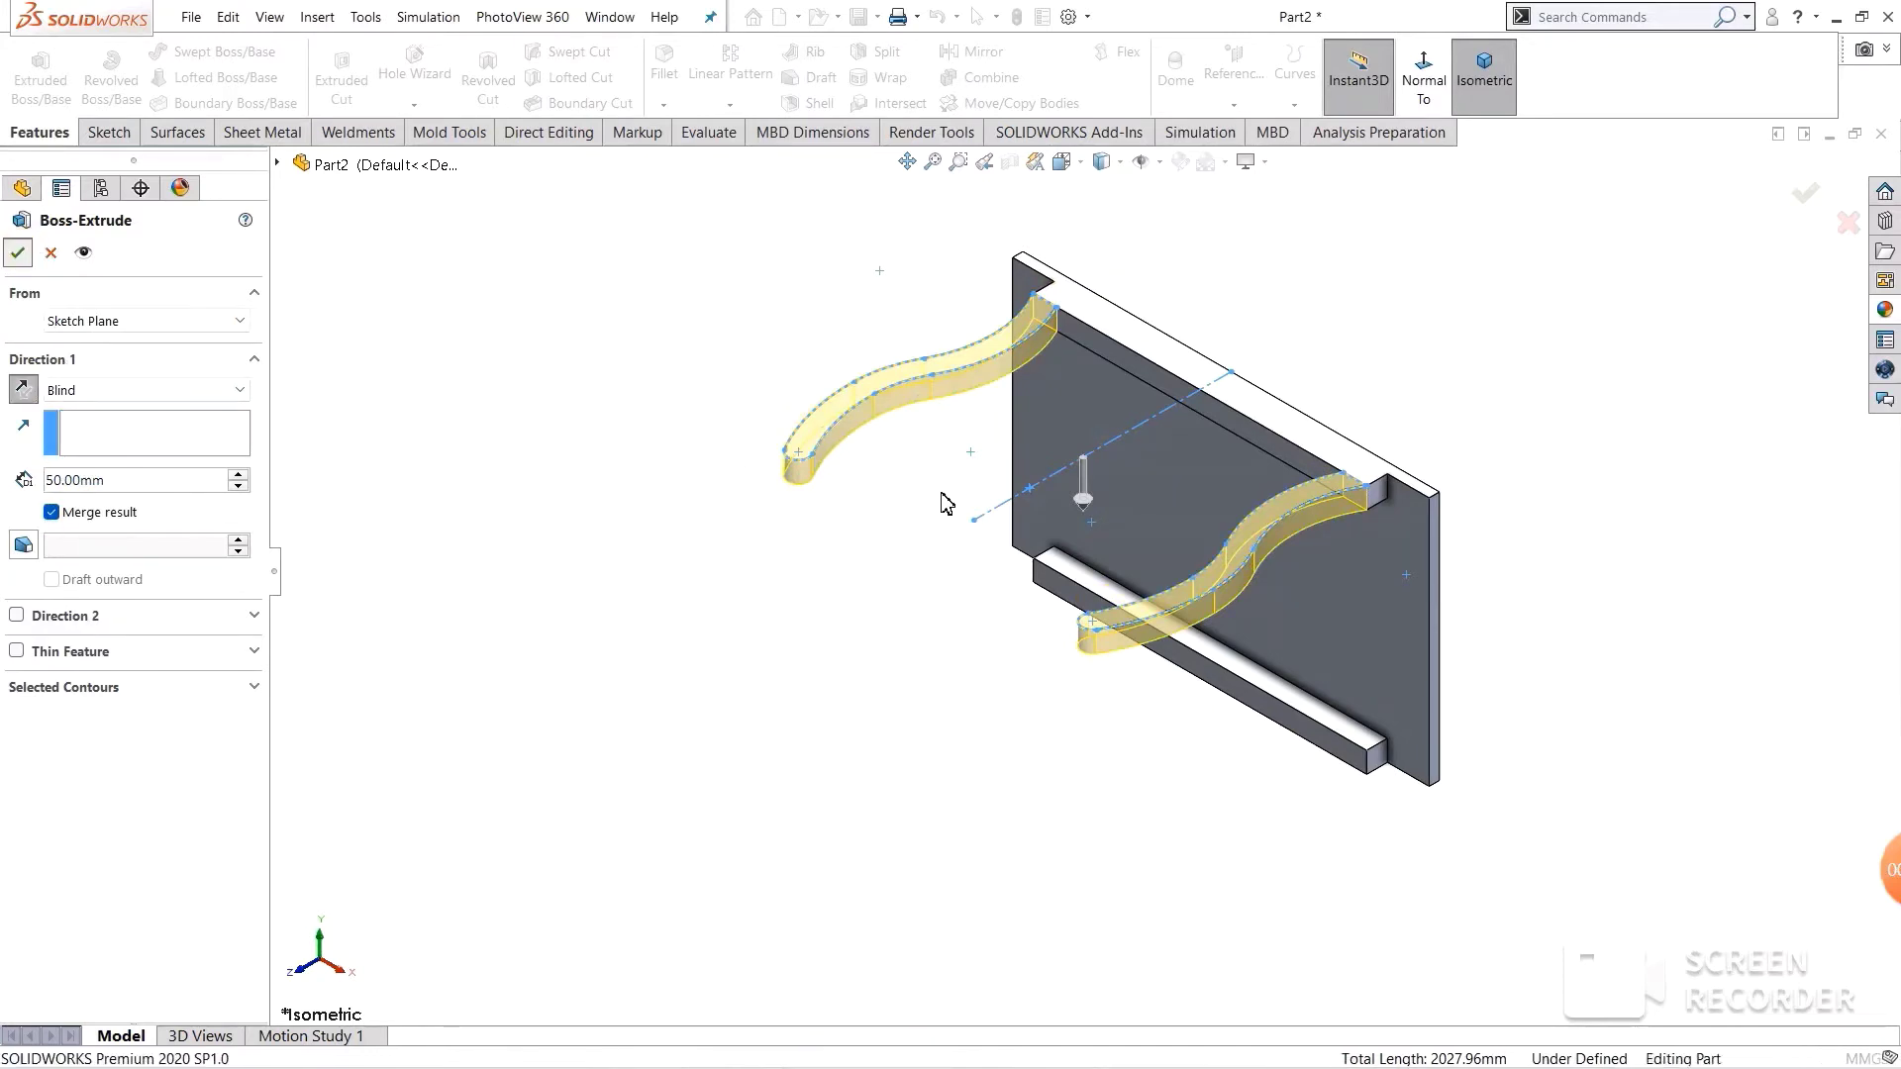
mouse_move(832, 614)
middle_mouse_down()
mouse_move(743, 695)
mouse_move(868, 753)
mouse_move(980, 729)
mouse_move(1040, 620)
mouse_move(938, 609)
mouse_move(981, 644)
mouse_move(950, 624)
mouse_move(1170, 600)
middle_mouse_up()
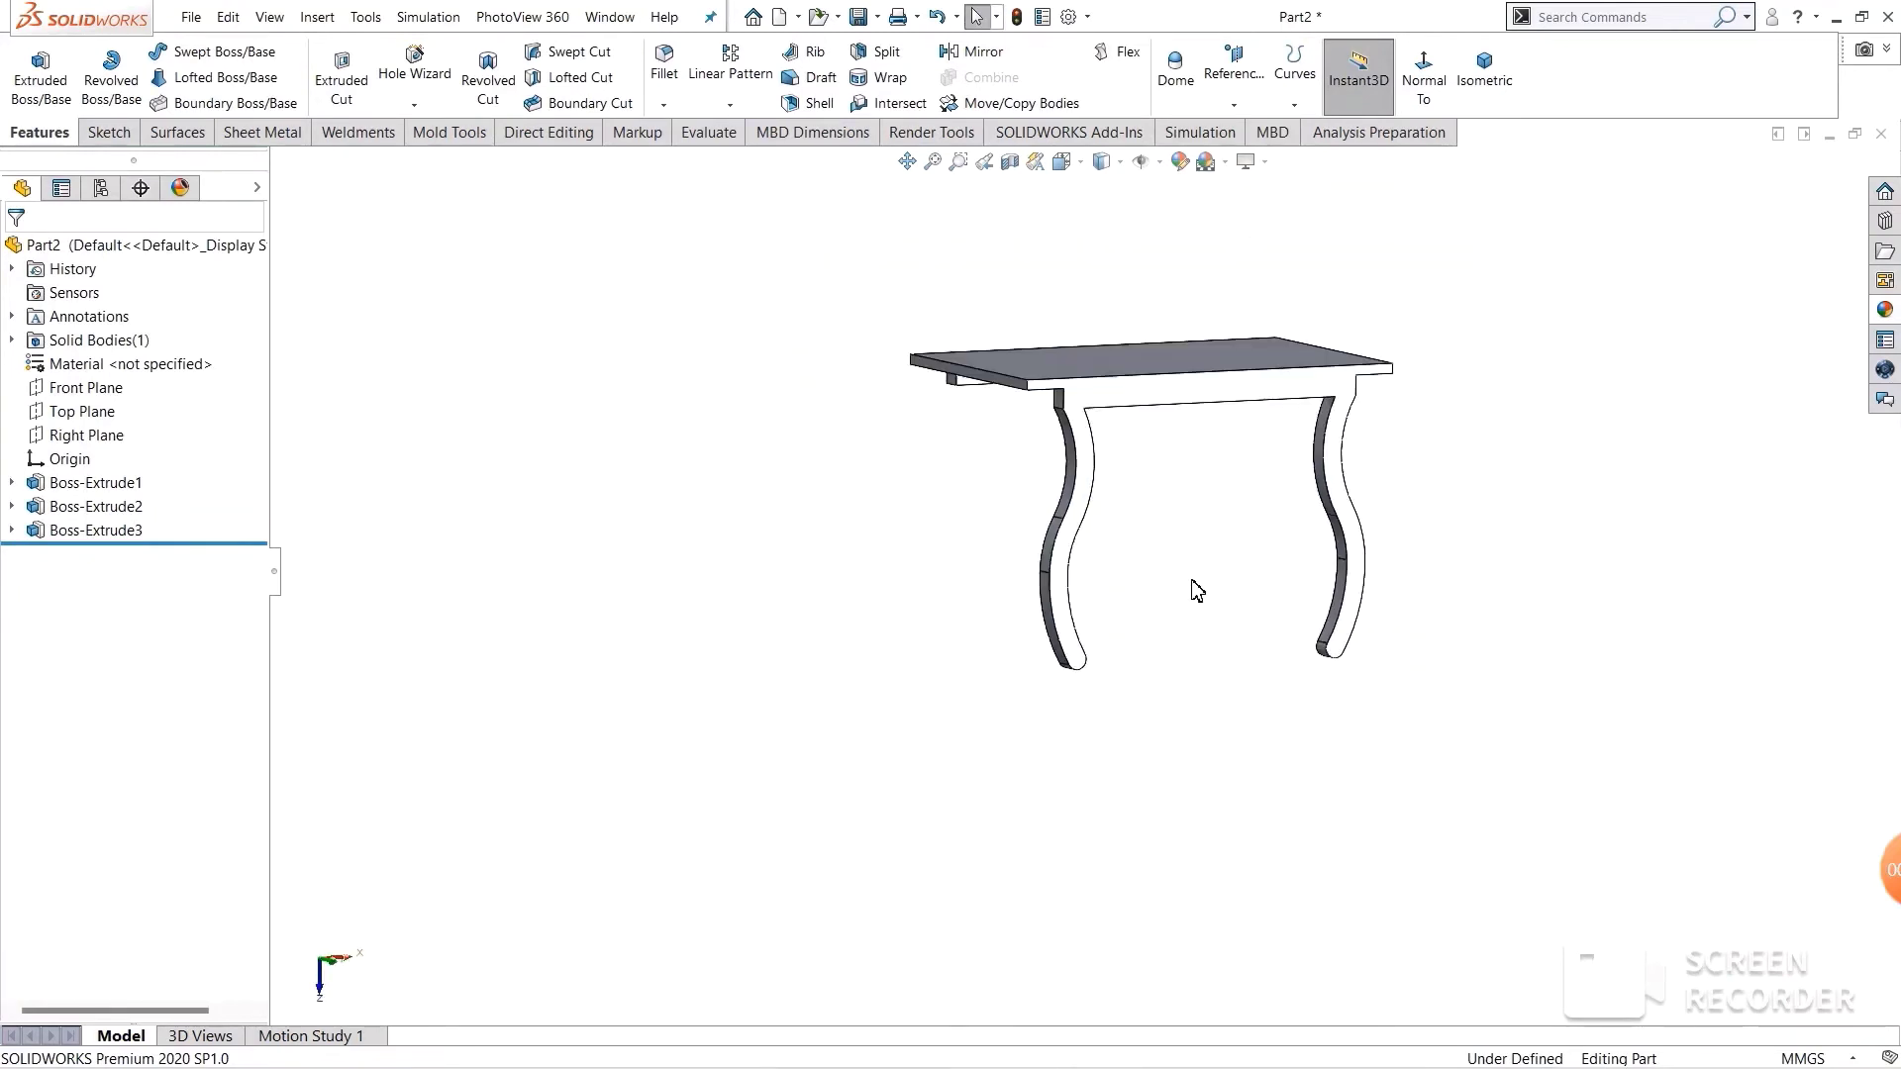
- Mirror only Boss-Extrude3 across the Top Plane, leaving Boss-Extrude1 out of the selection
left_click(975, 51)
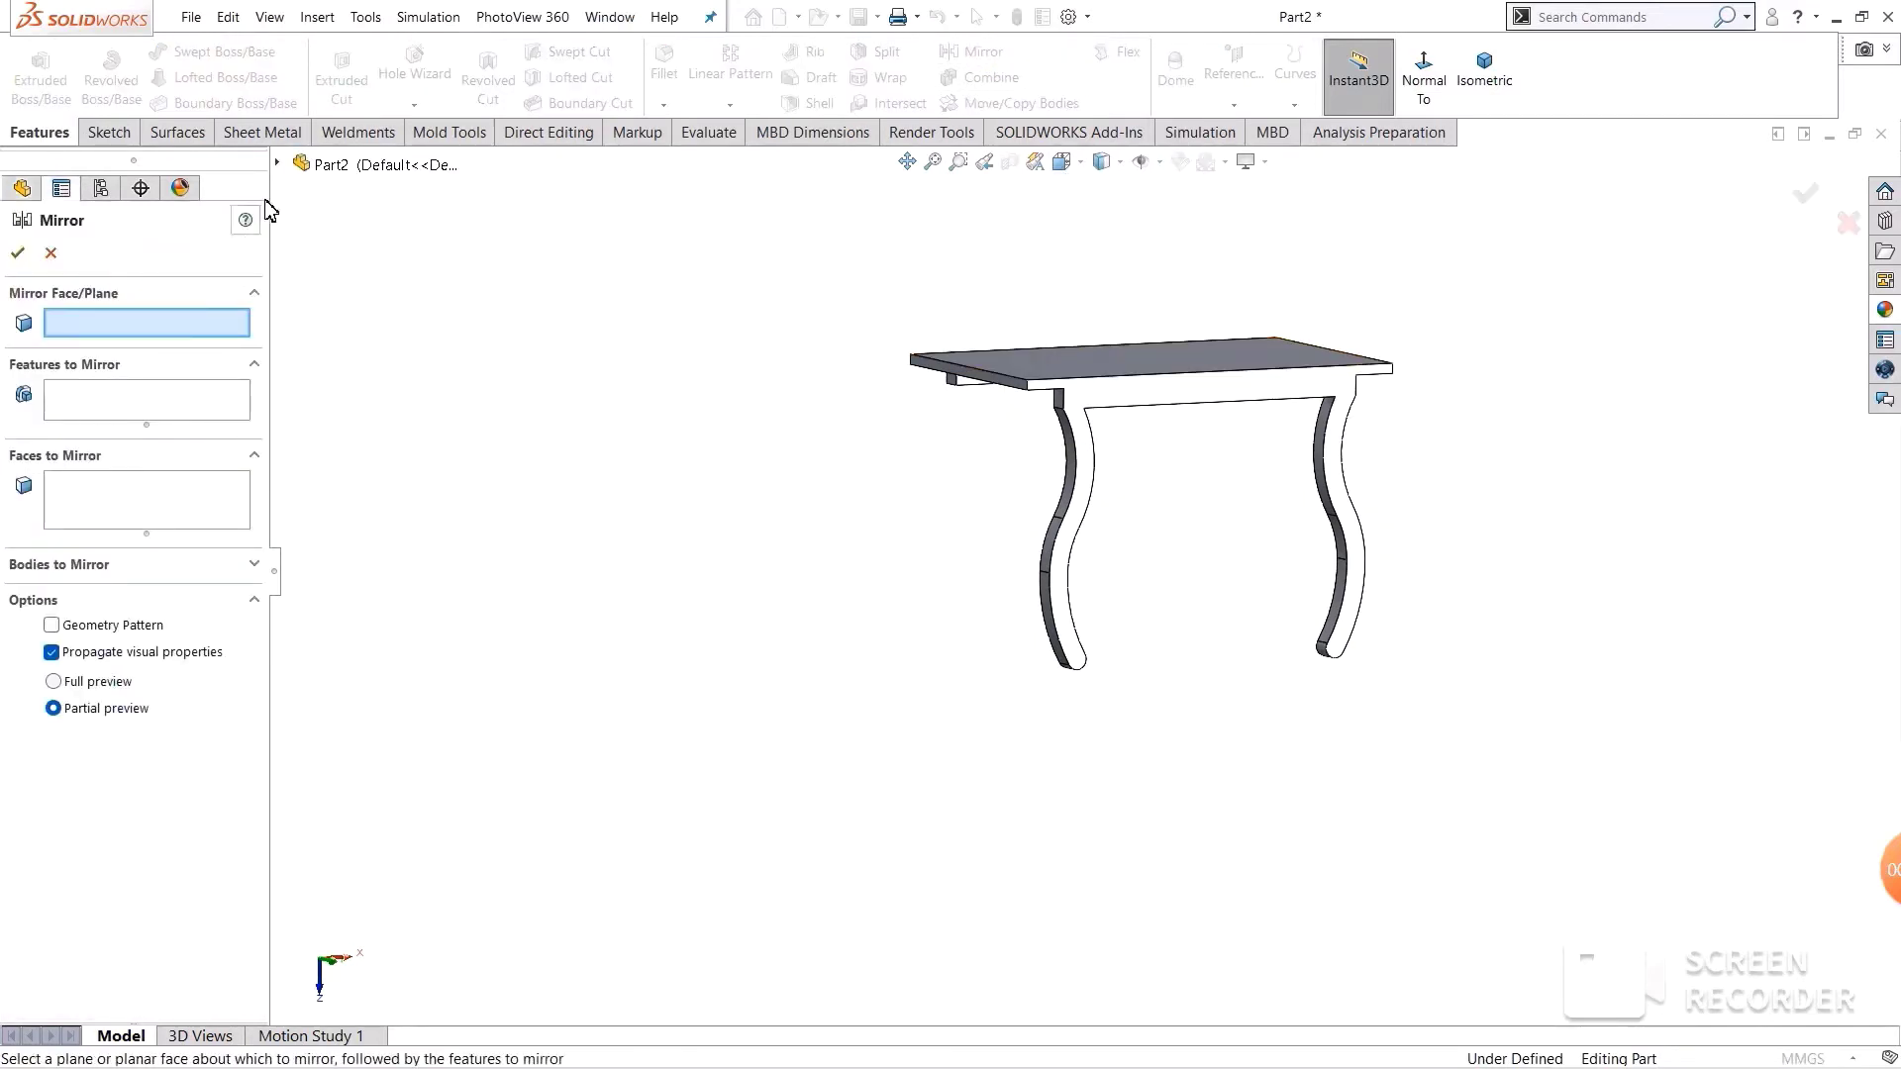
left_click(280, 164)
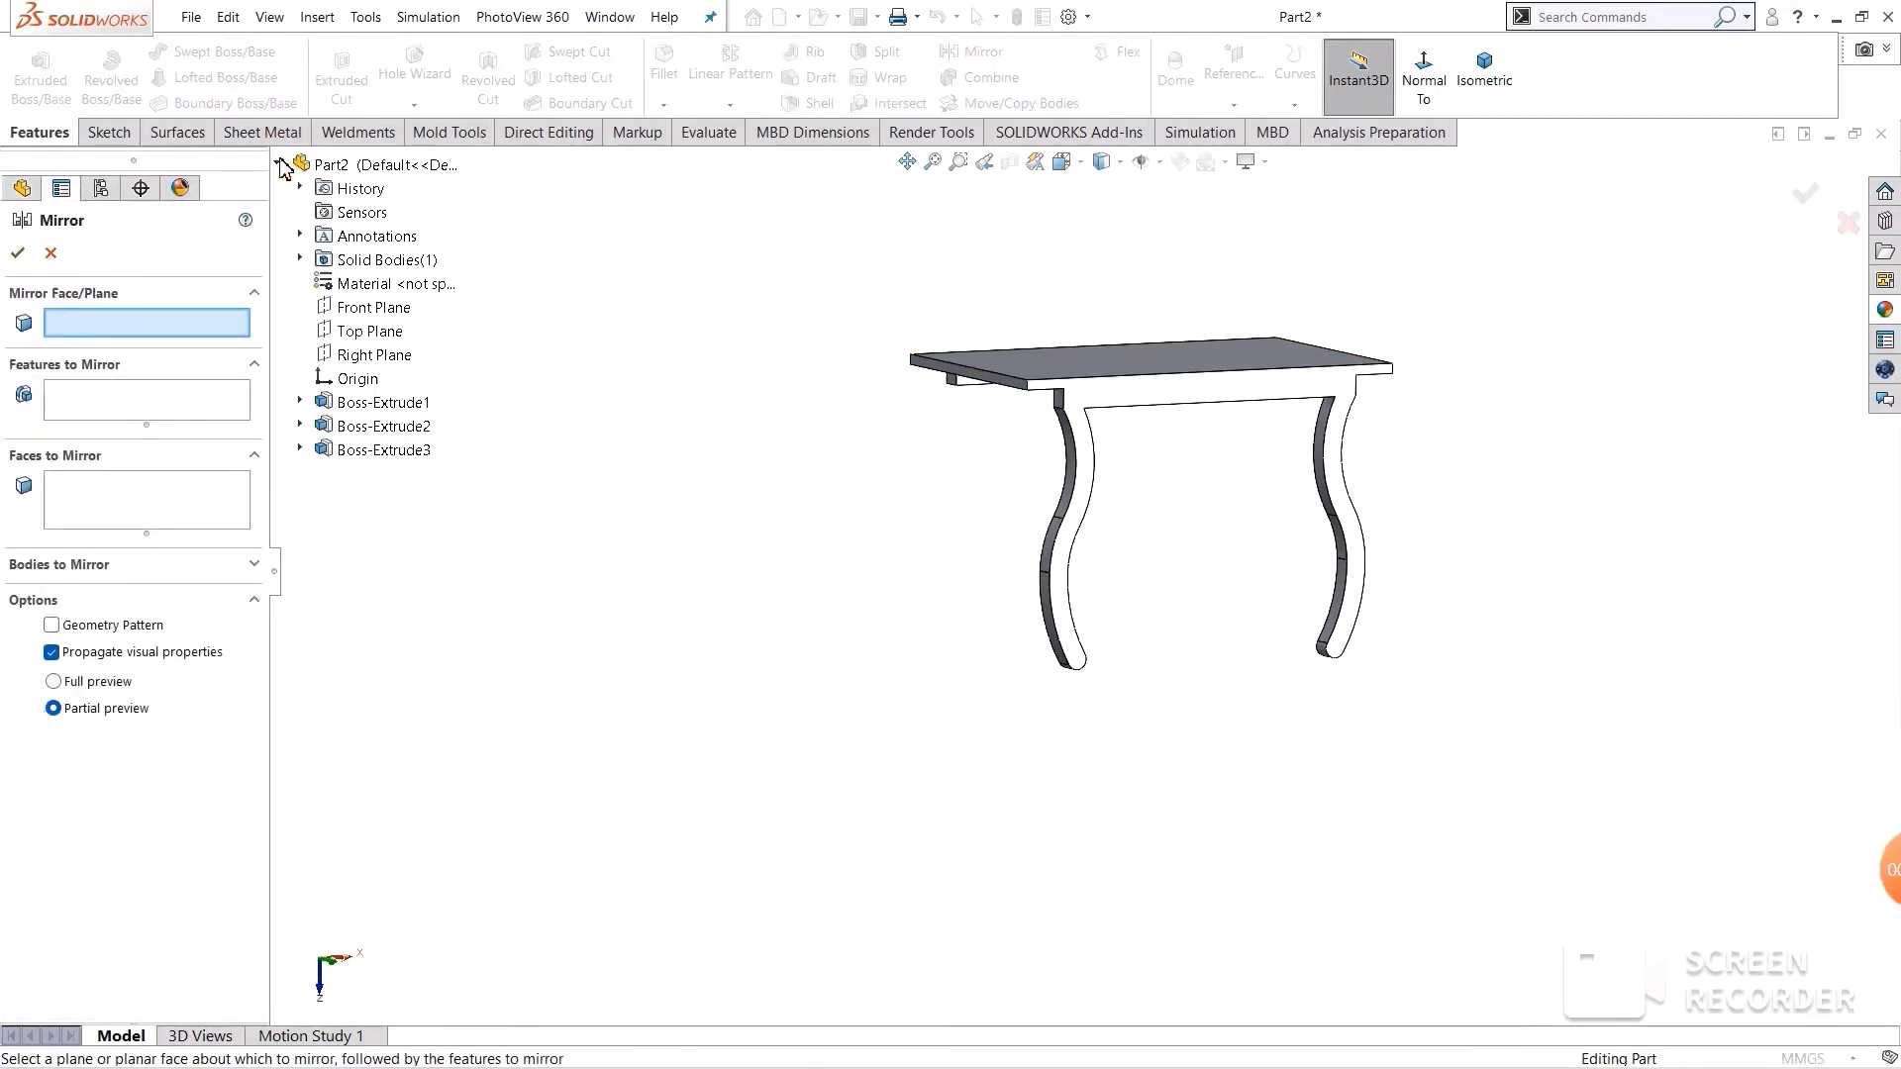
left_click(348, 334)
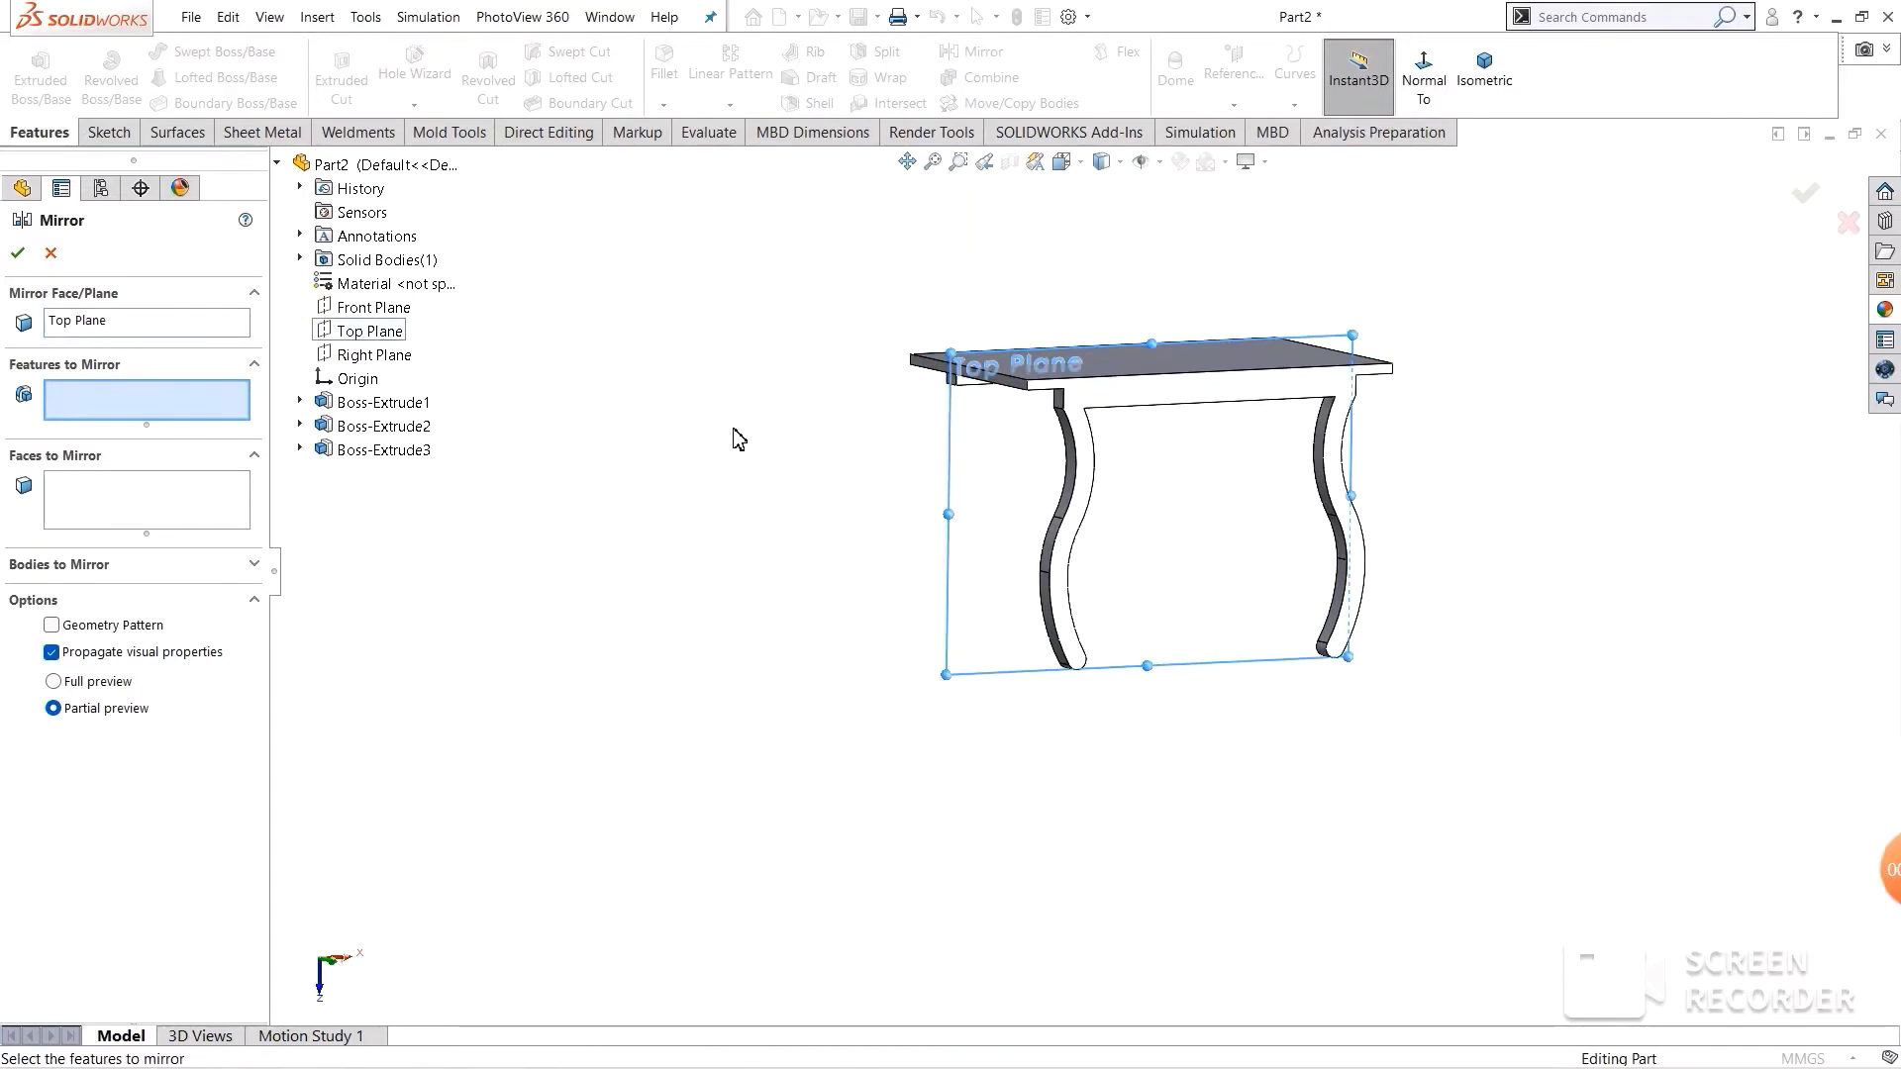
middle_click_drag(891, 525, 822, 478)
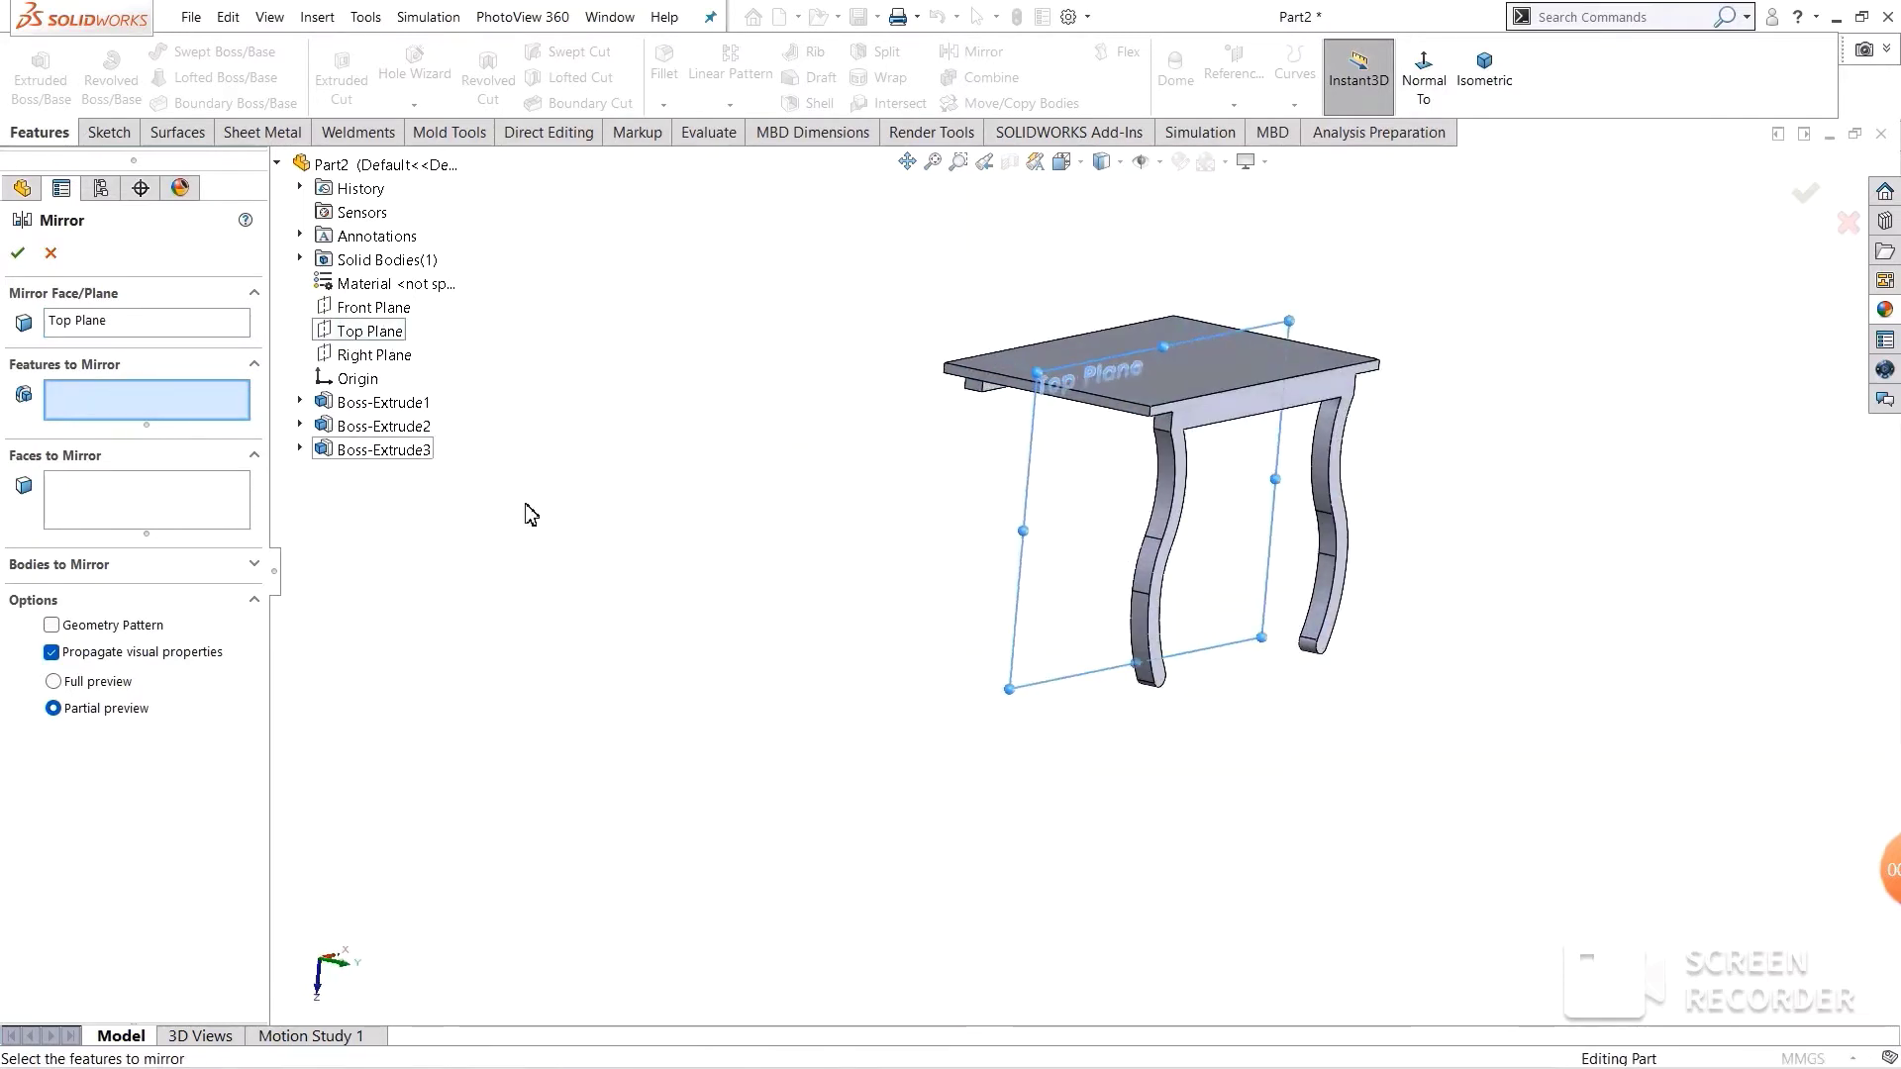
left_click(1156, 585)
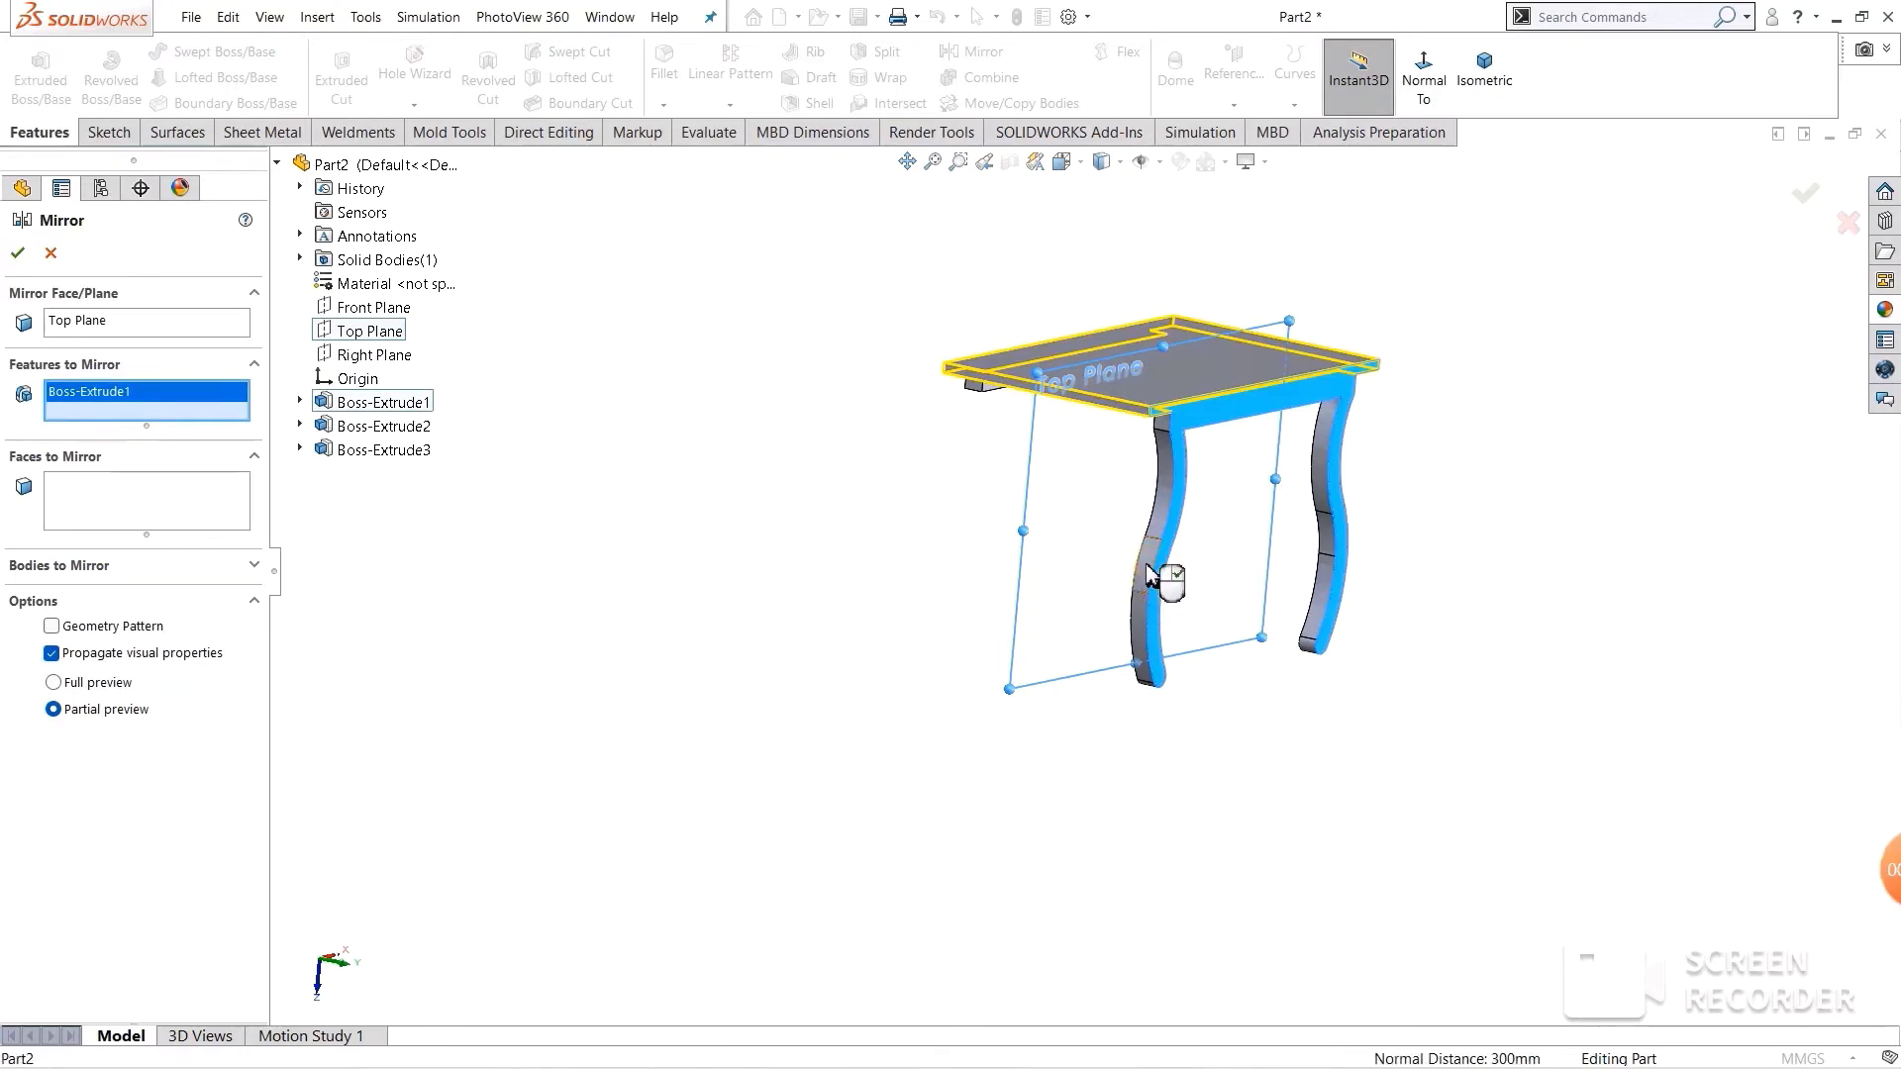
left_click(1148, 572)
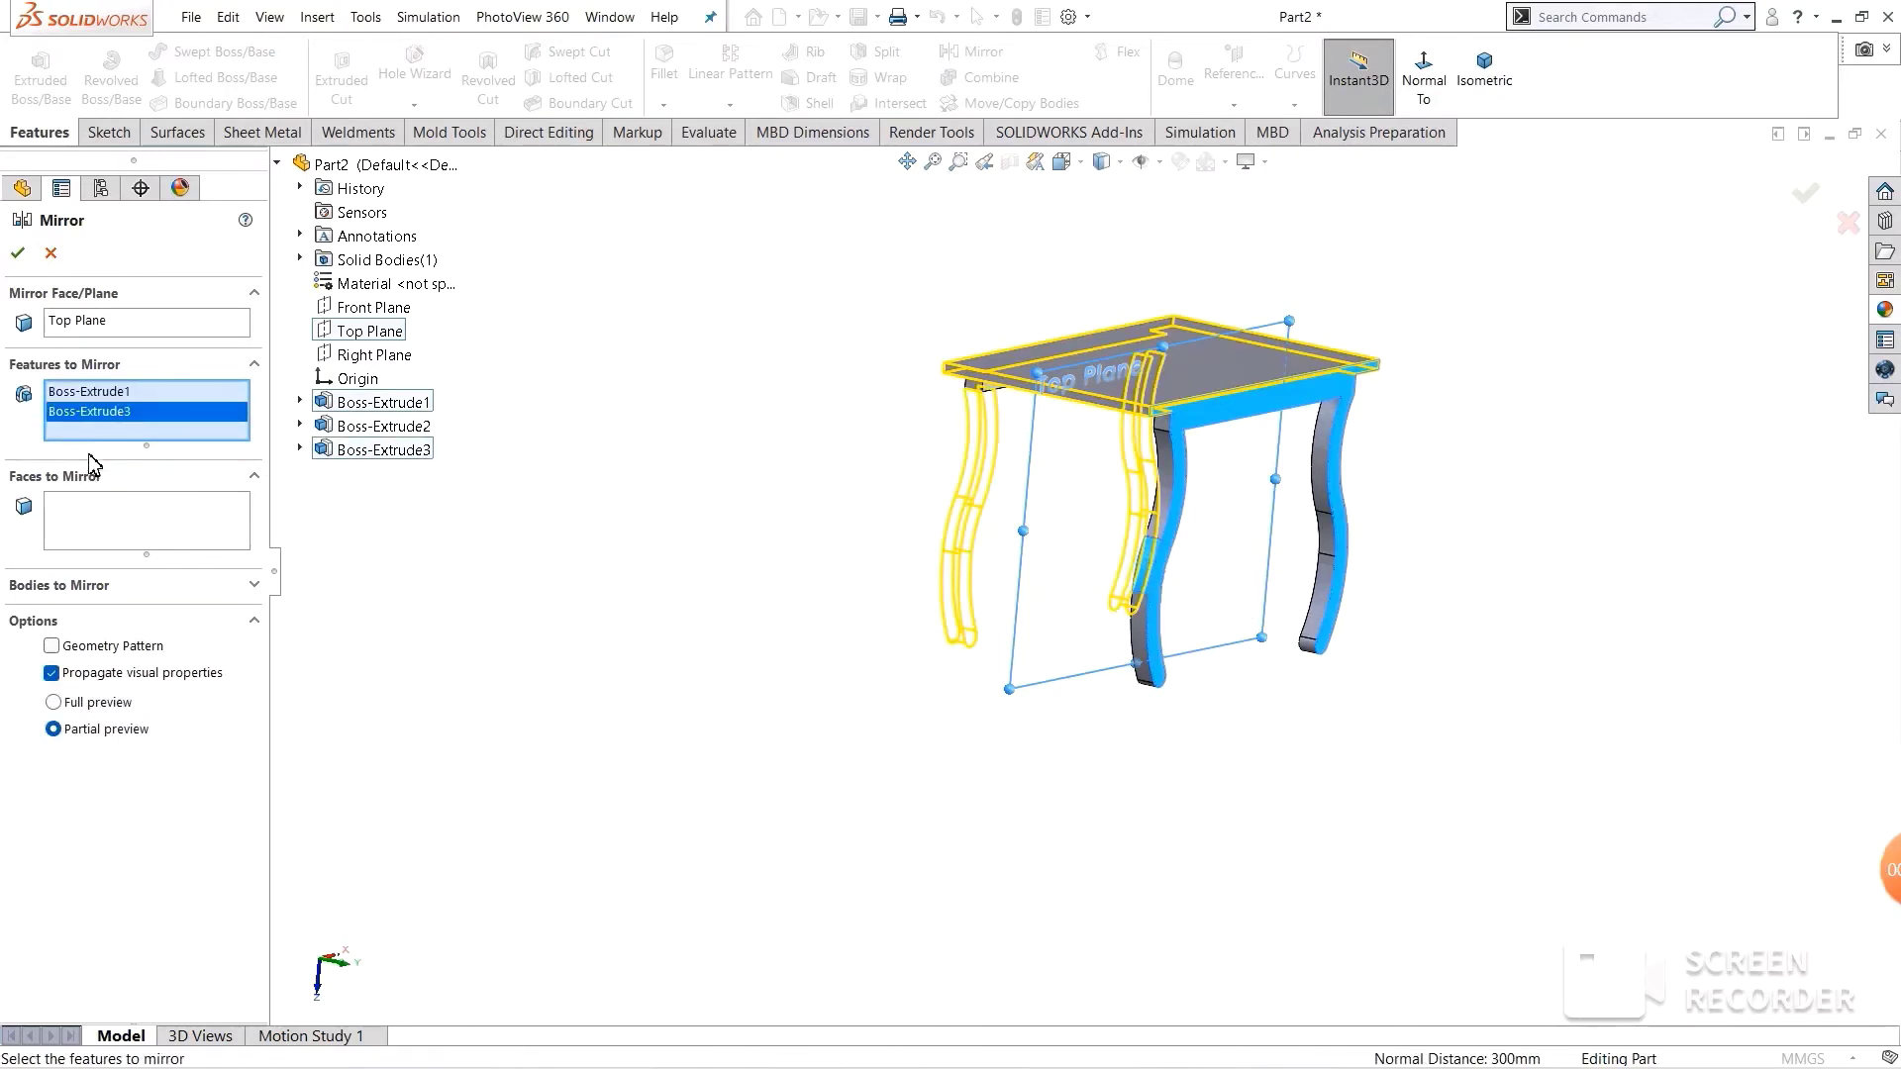
left_click(100, 396)
right_click(103, 396)
left_click(158, 428)
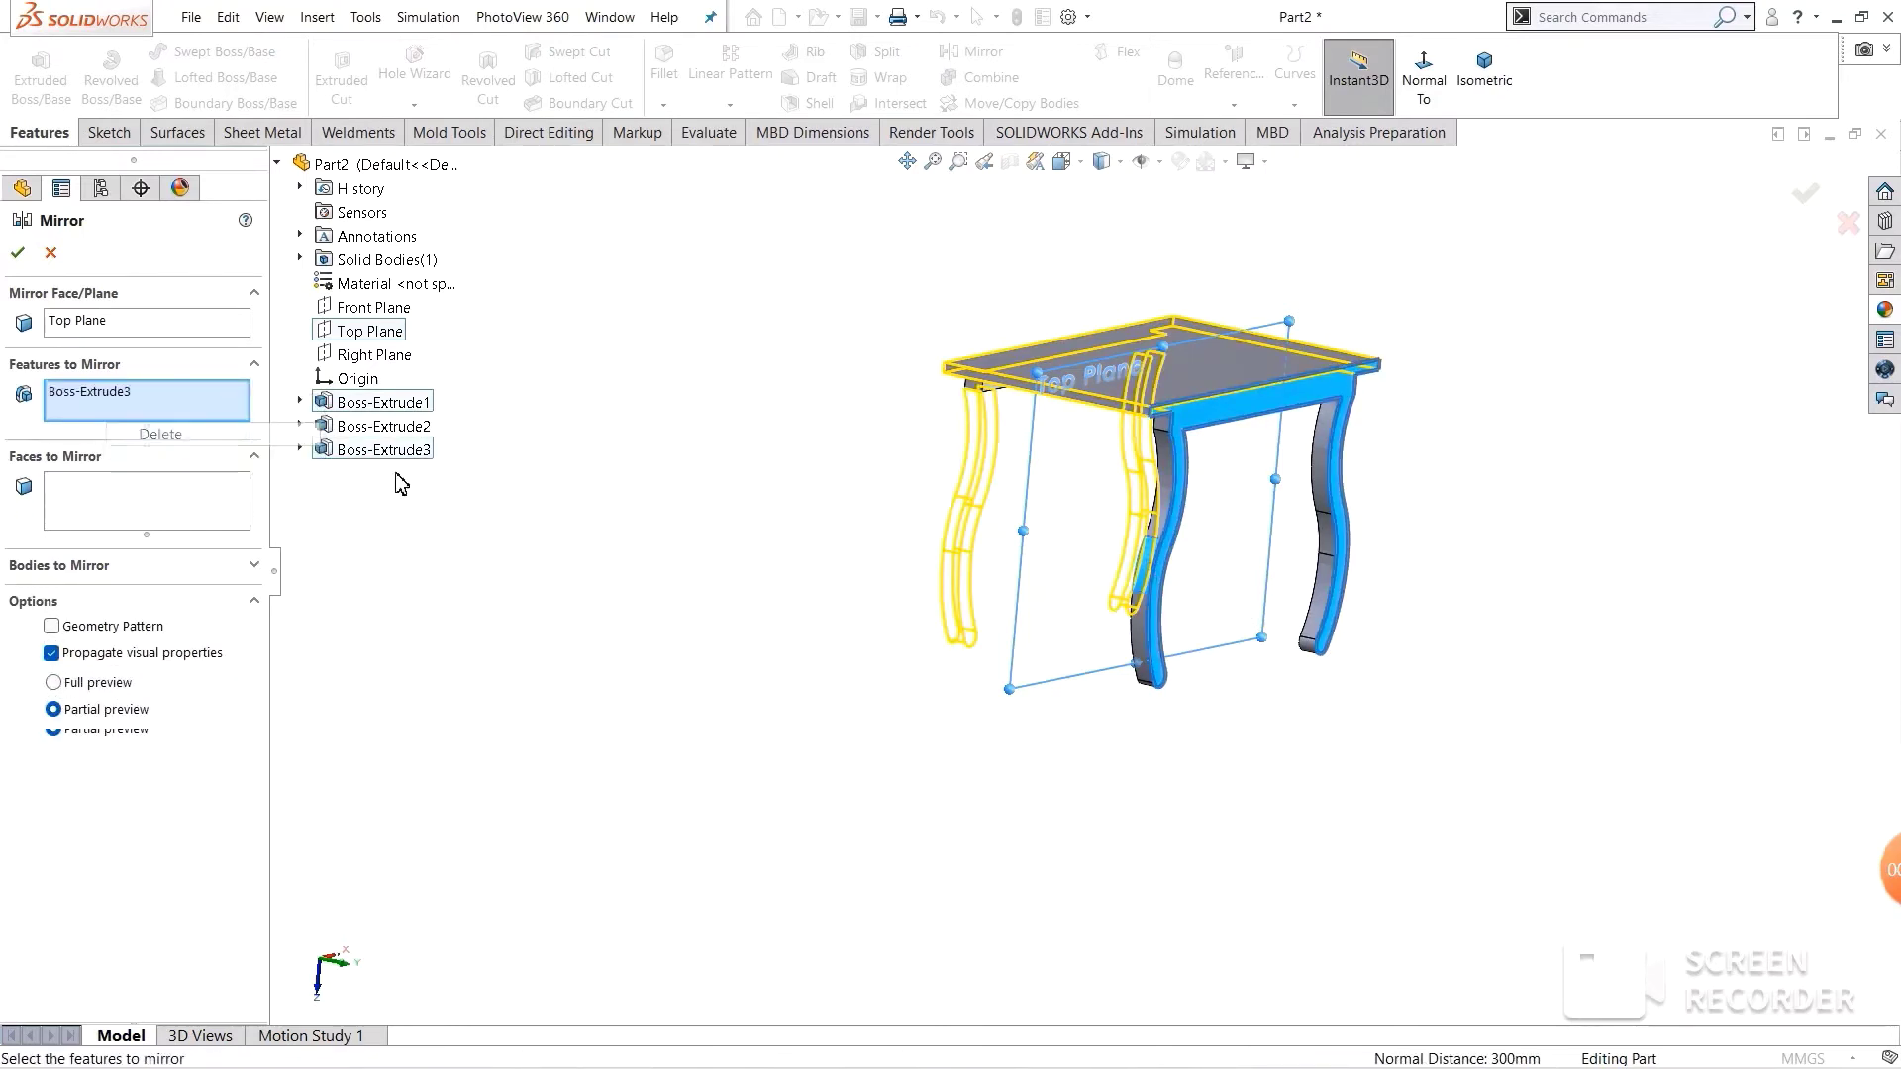
left_click(18, 252)
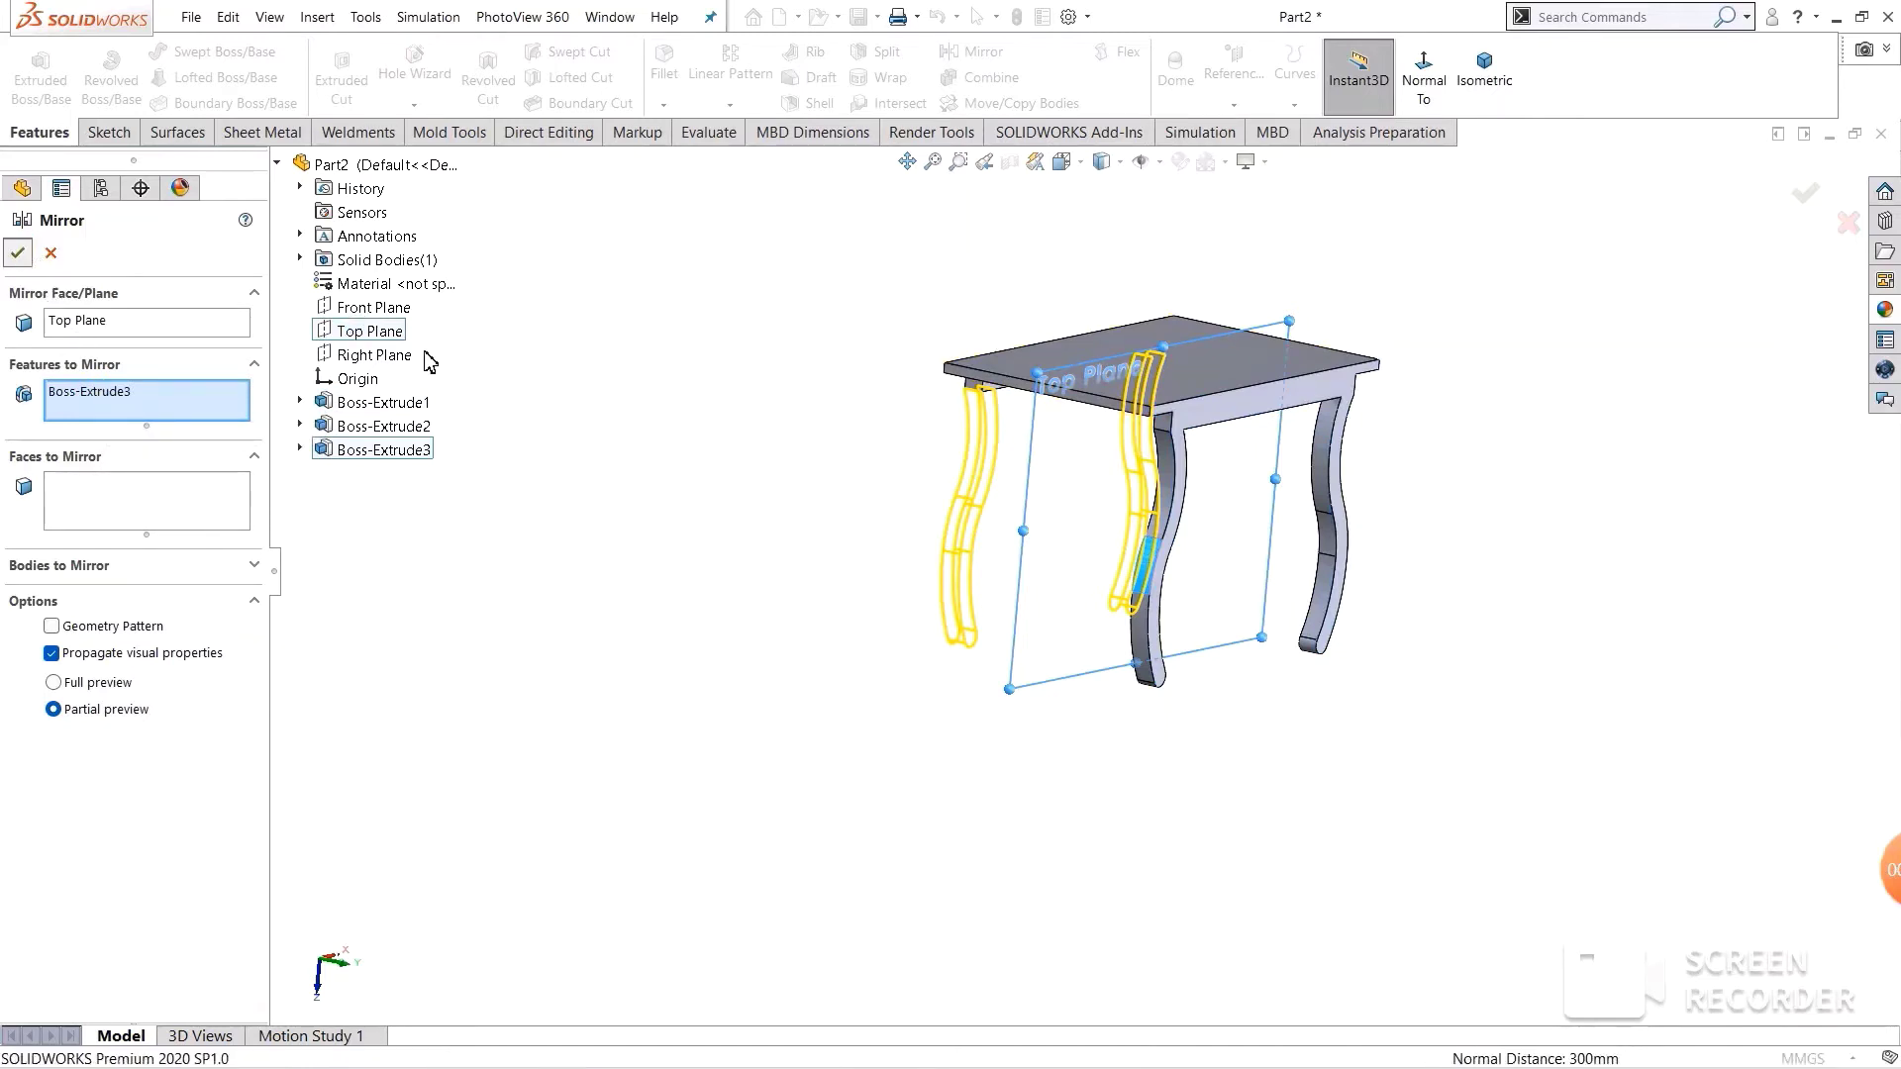
mouse_move(603, 437)
middle_mouse_down()
mouse_move(679, 445)
mouse_move(731, 300)
mouse_move(967, 429)
mouse_move(1192, 513)
mouse_move(1184, 548)
mouse_move(887, 691)
mouse_move(816, 605)
mouse_move(1006, 574)
mouse_move(891, 598)
mouse_move(963, 594)
mouse_move(916, 567)
middle_mouse_up()
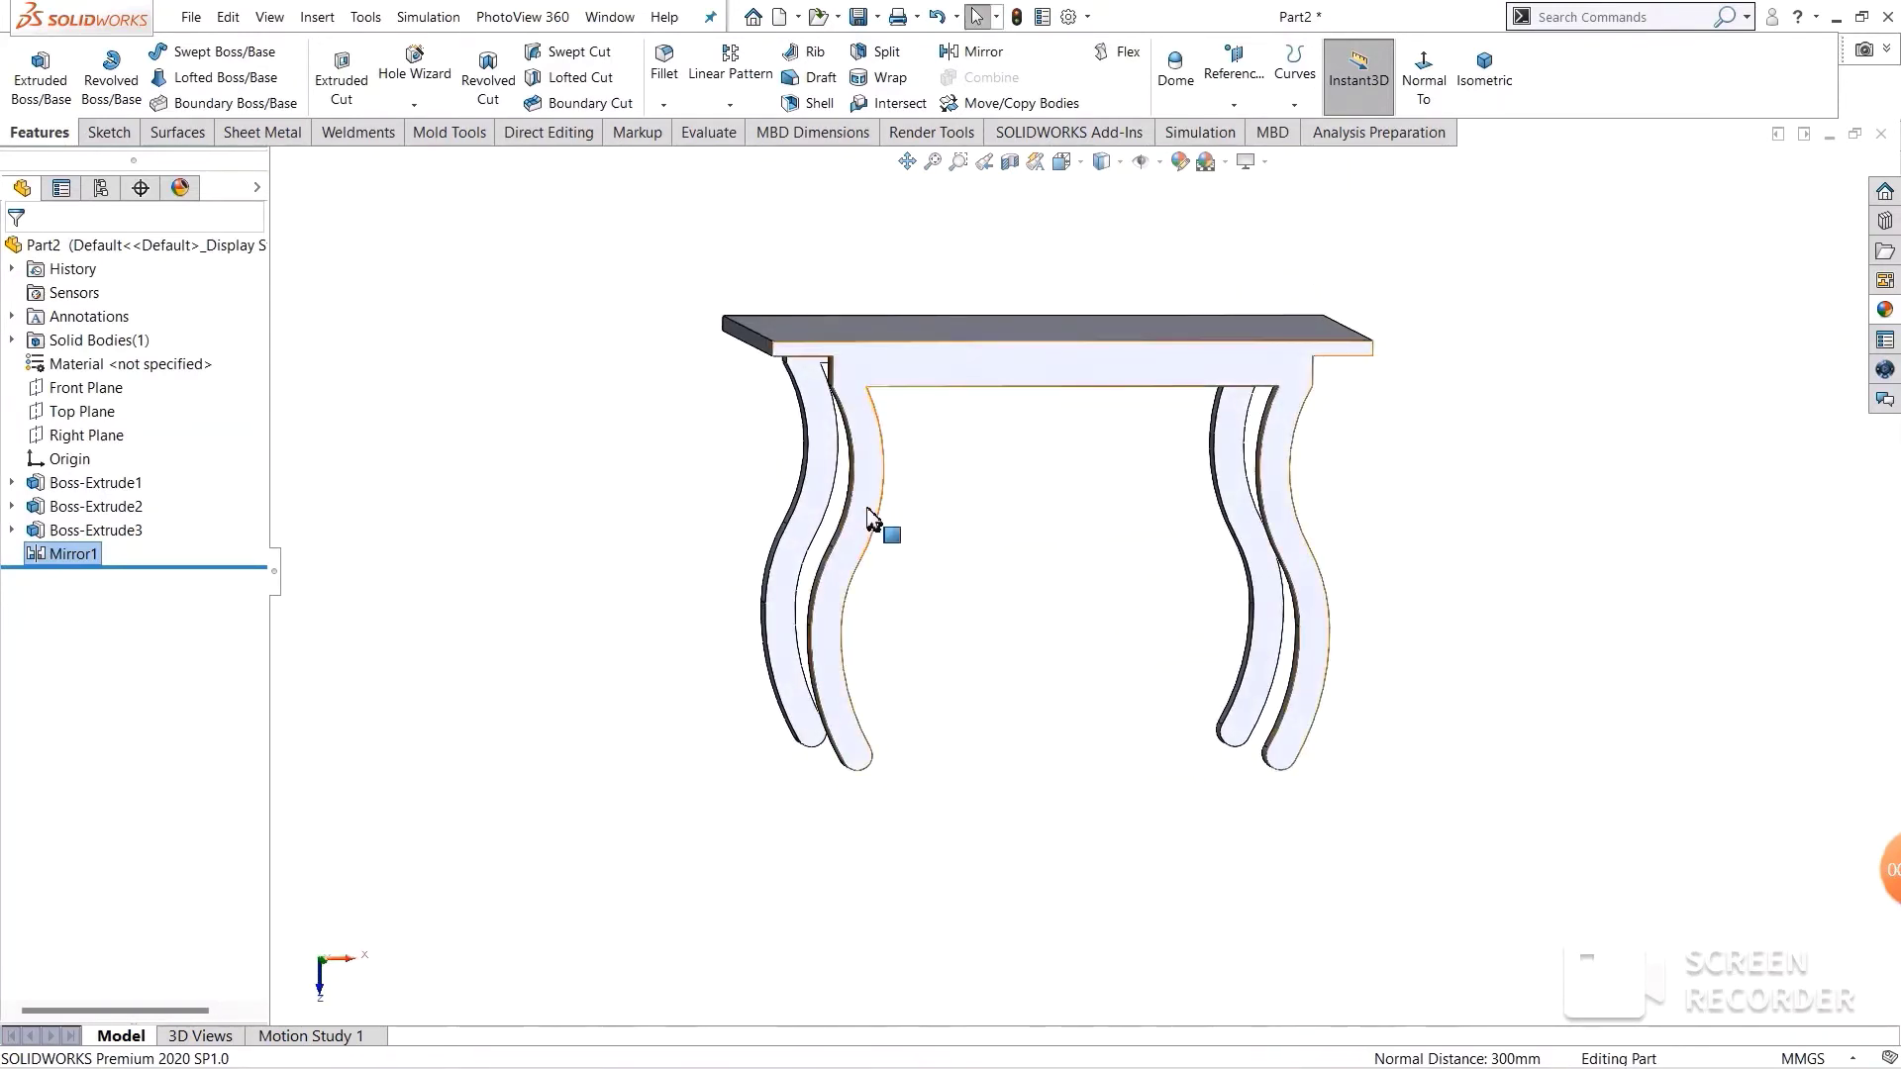
- Start a sketch on the Top Plane and draw three rung circles along the left leg
left_click(54, 419)
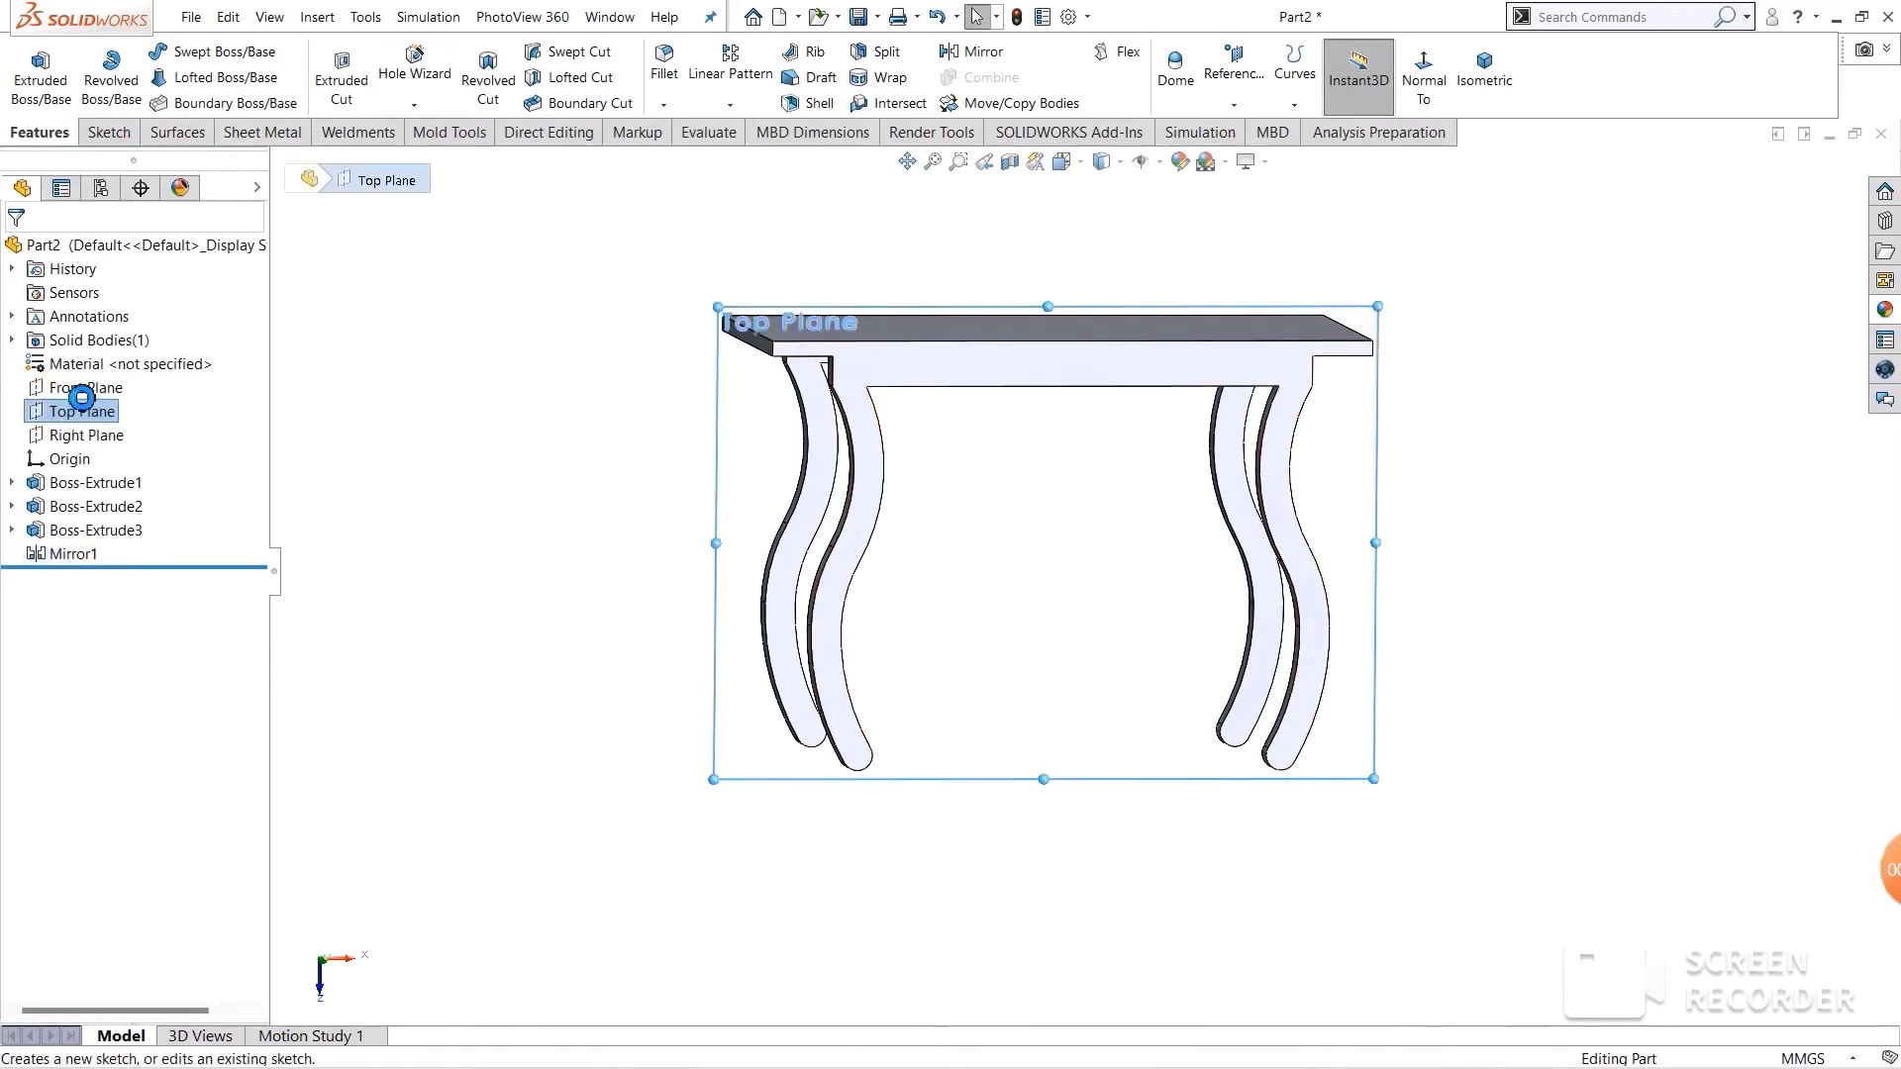
left_click(104, 375)
left_click(1337, 84)
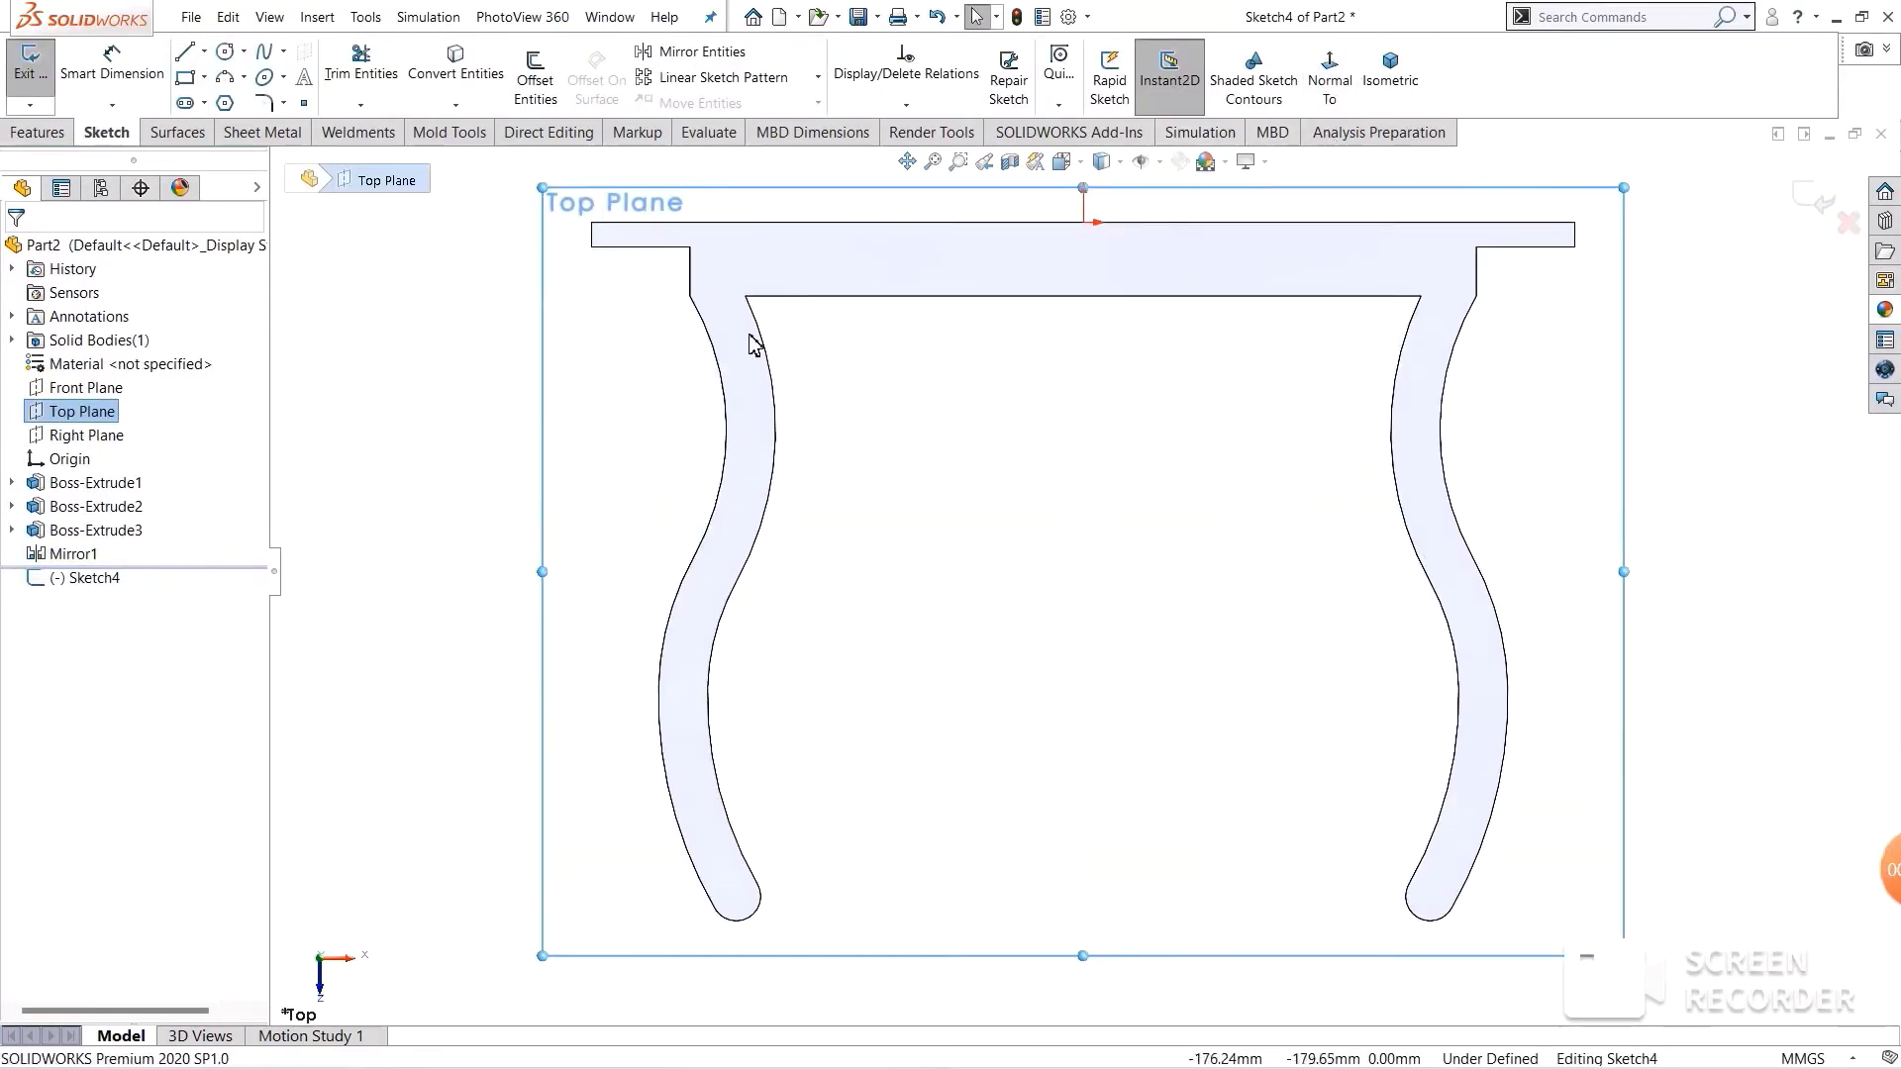
left_click(227, 55)
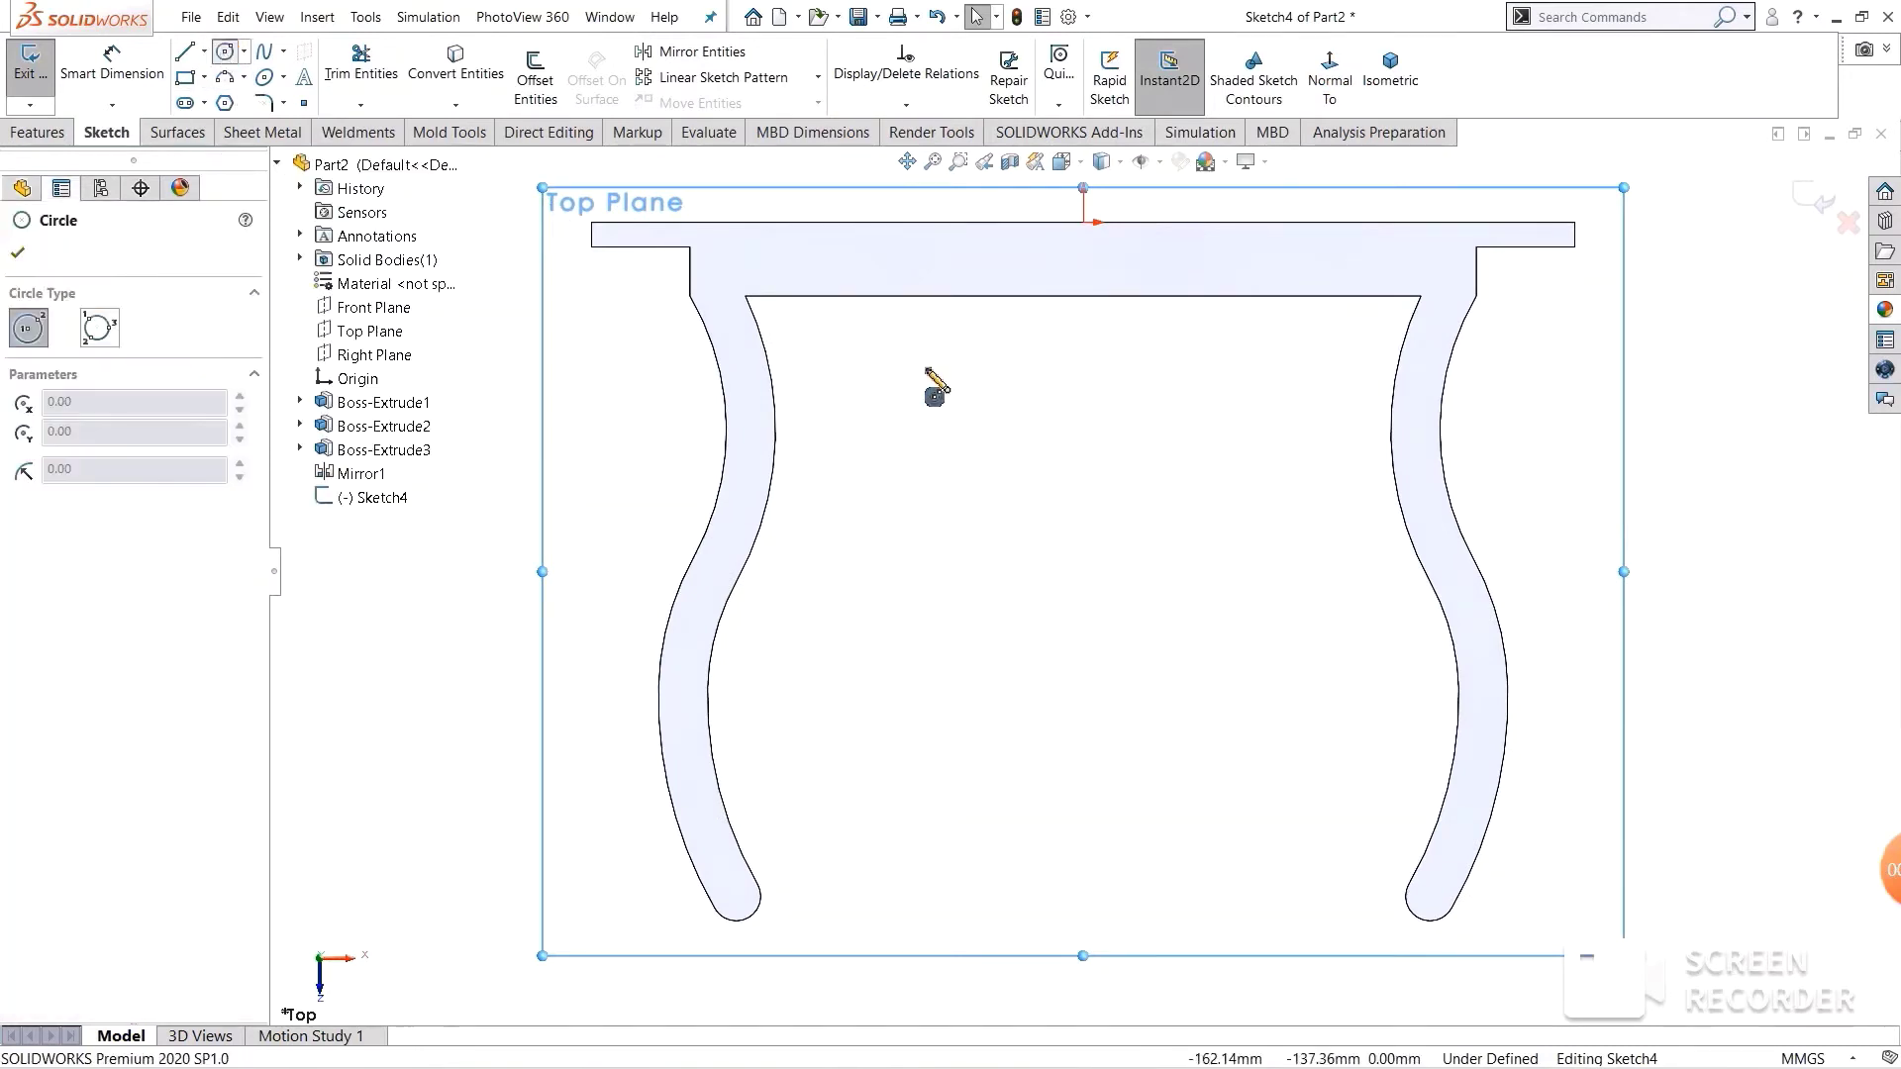
left_click(747, 400)
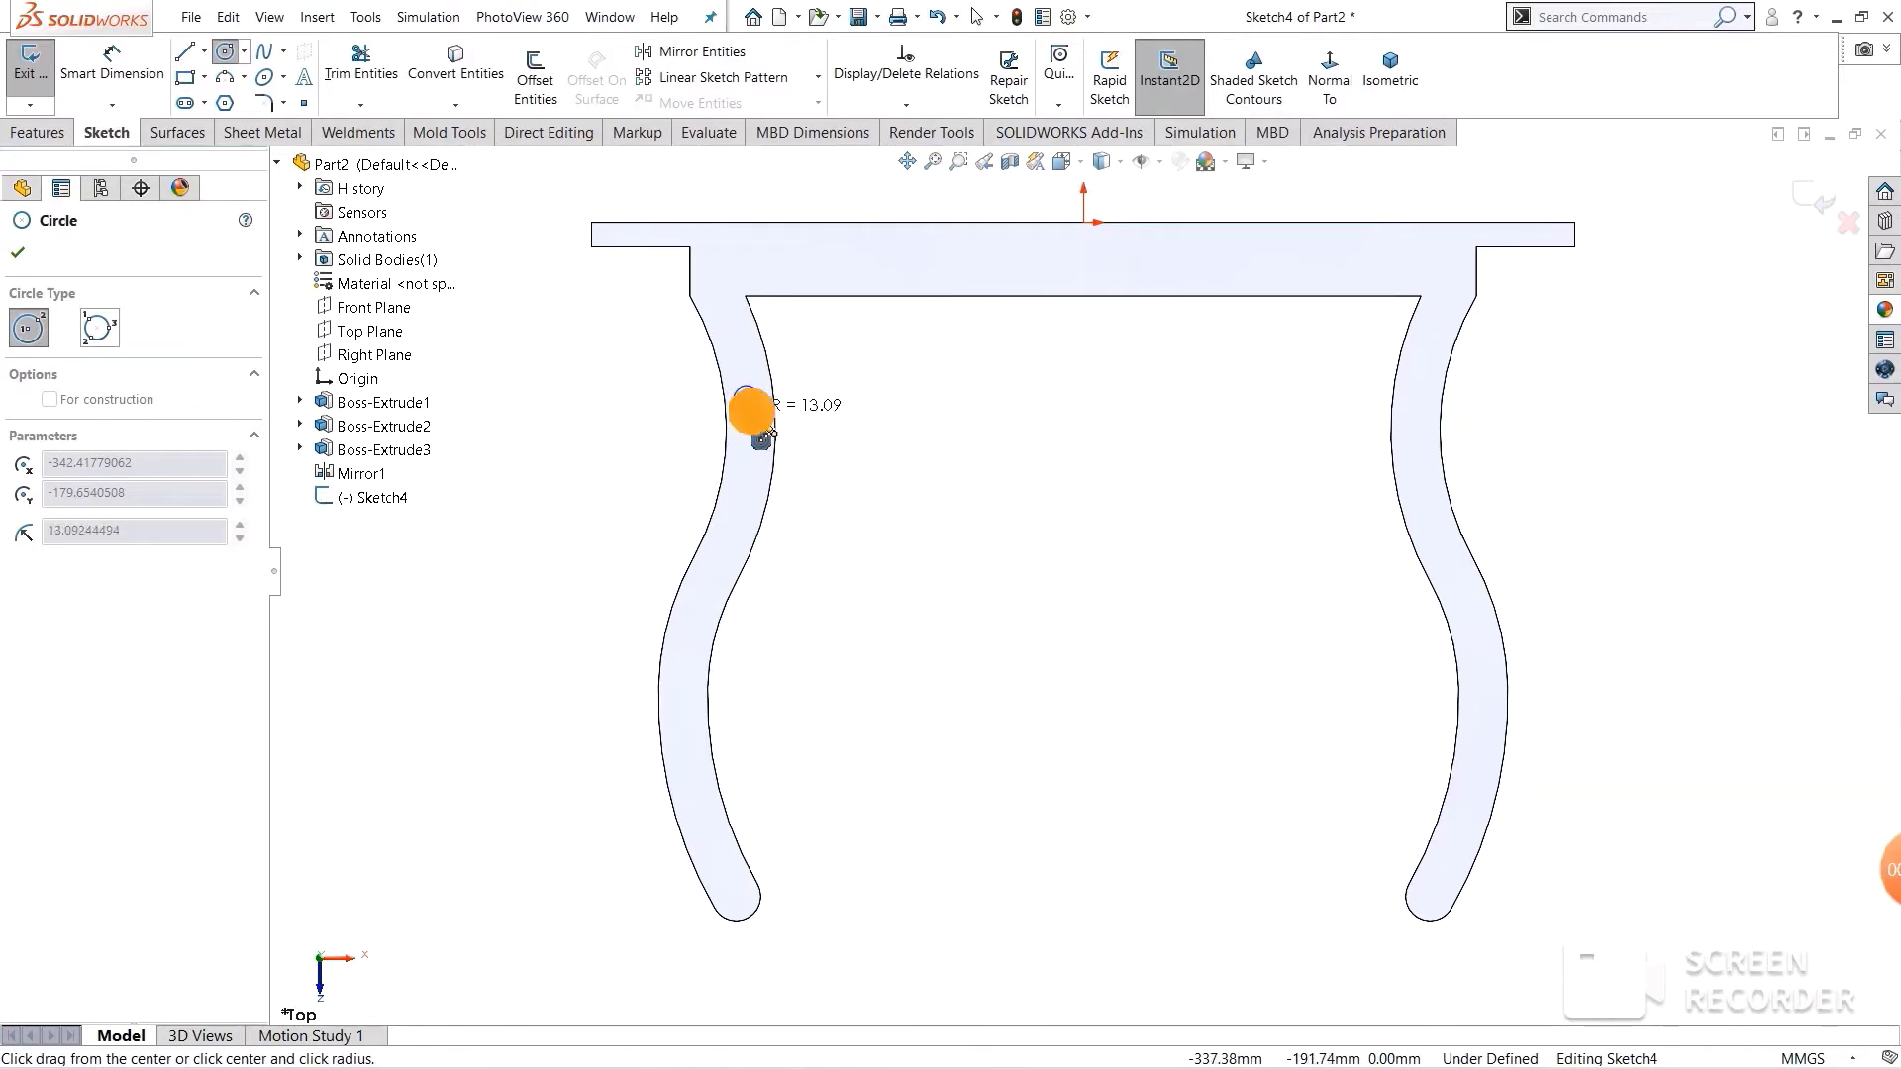
left_click(752, 415)
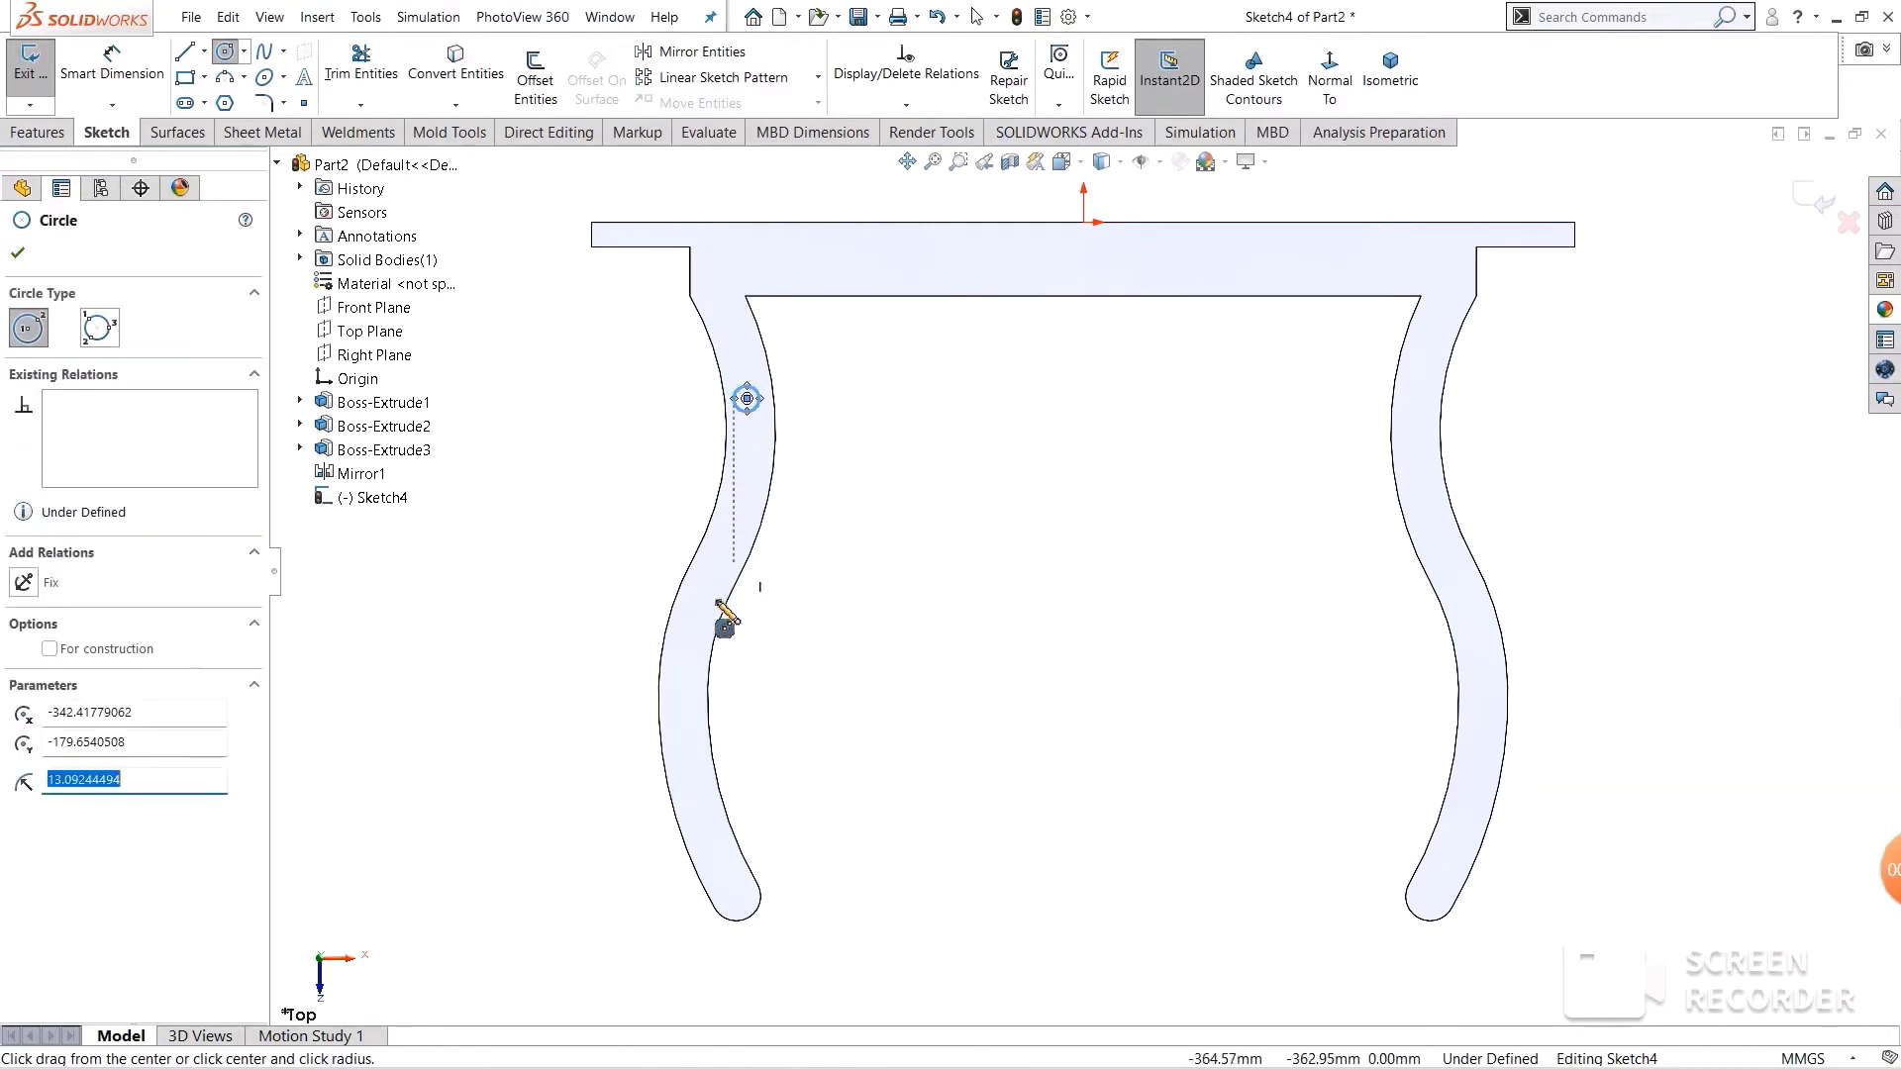
left_click(723, 544)
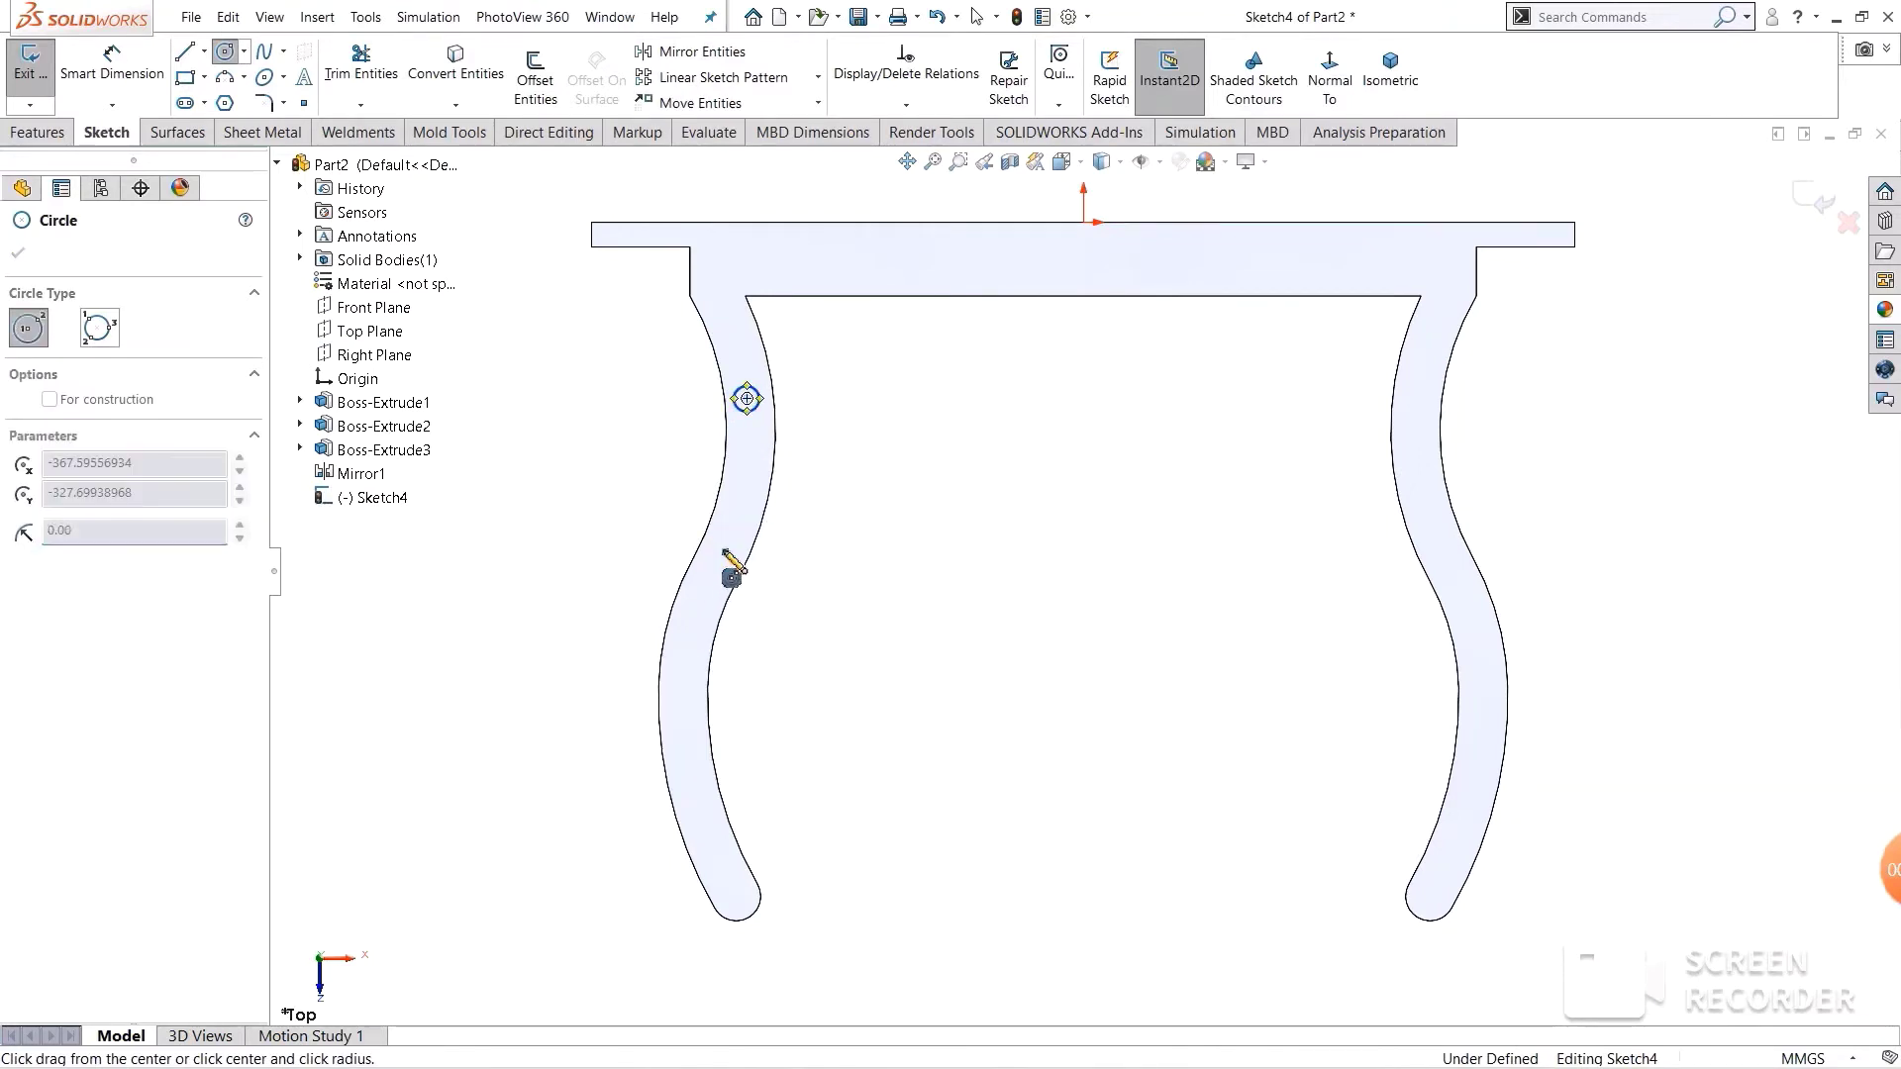
left_click(683, 707)
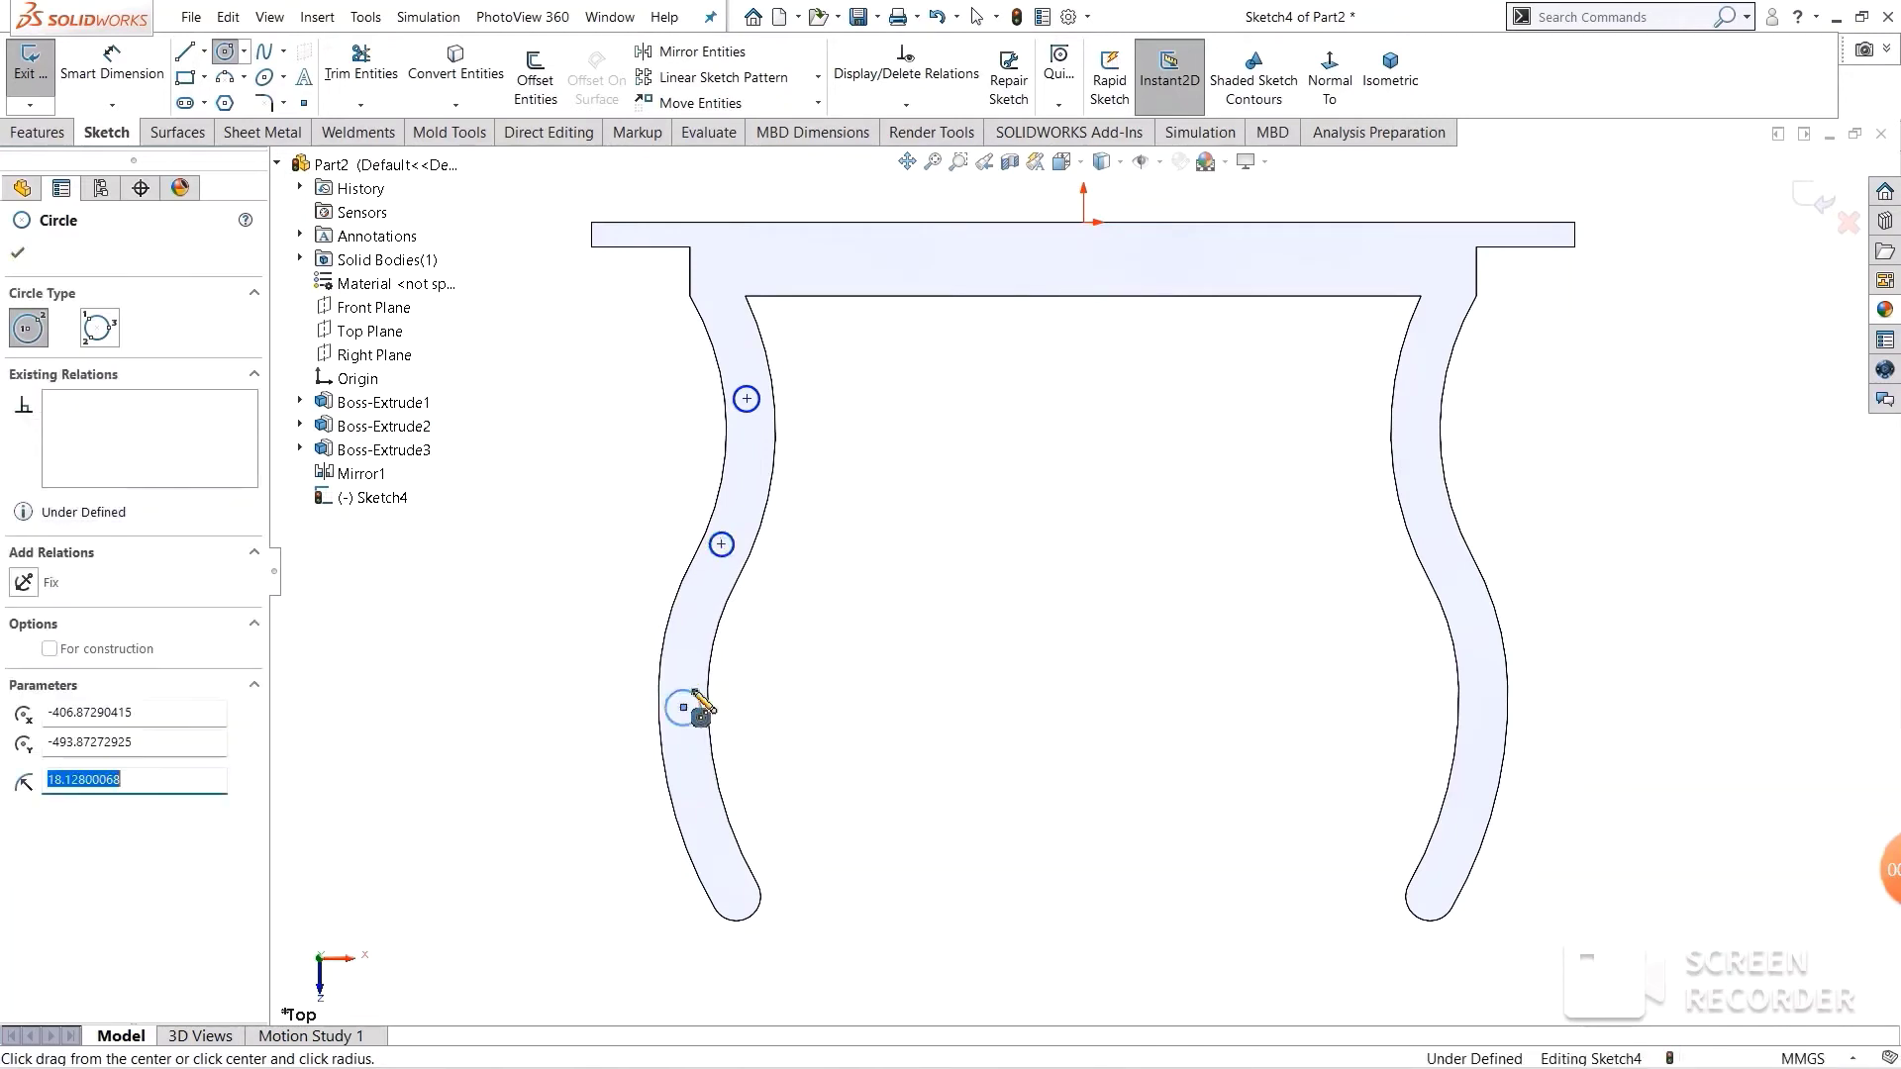
right_click(629, 545)
left_click(659, 495)
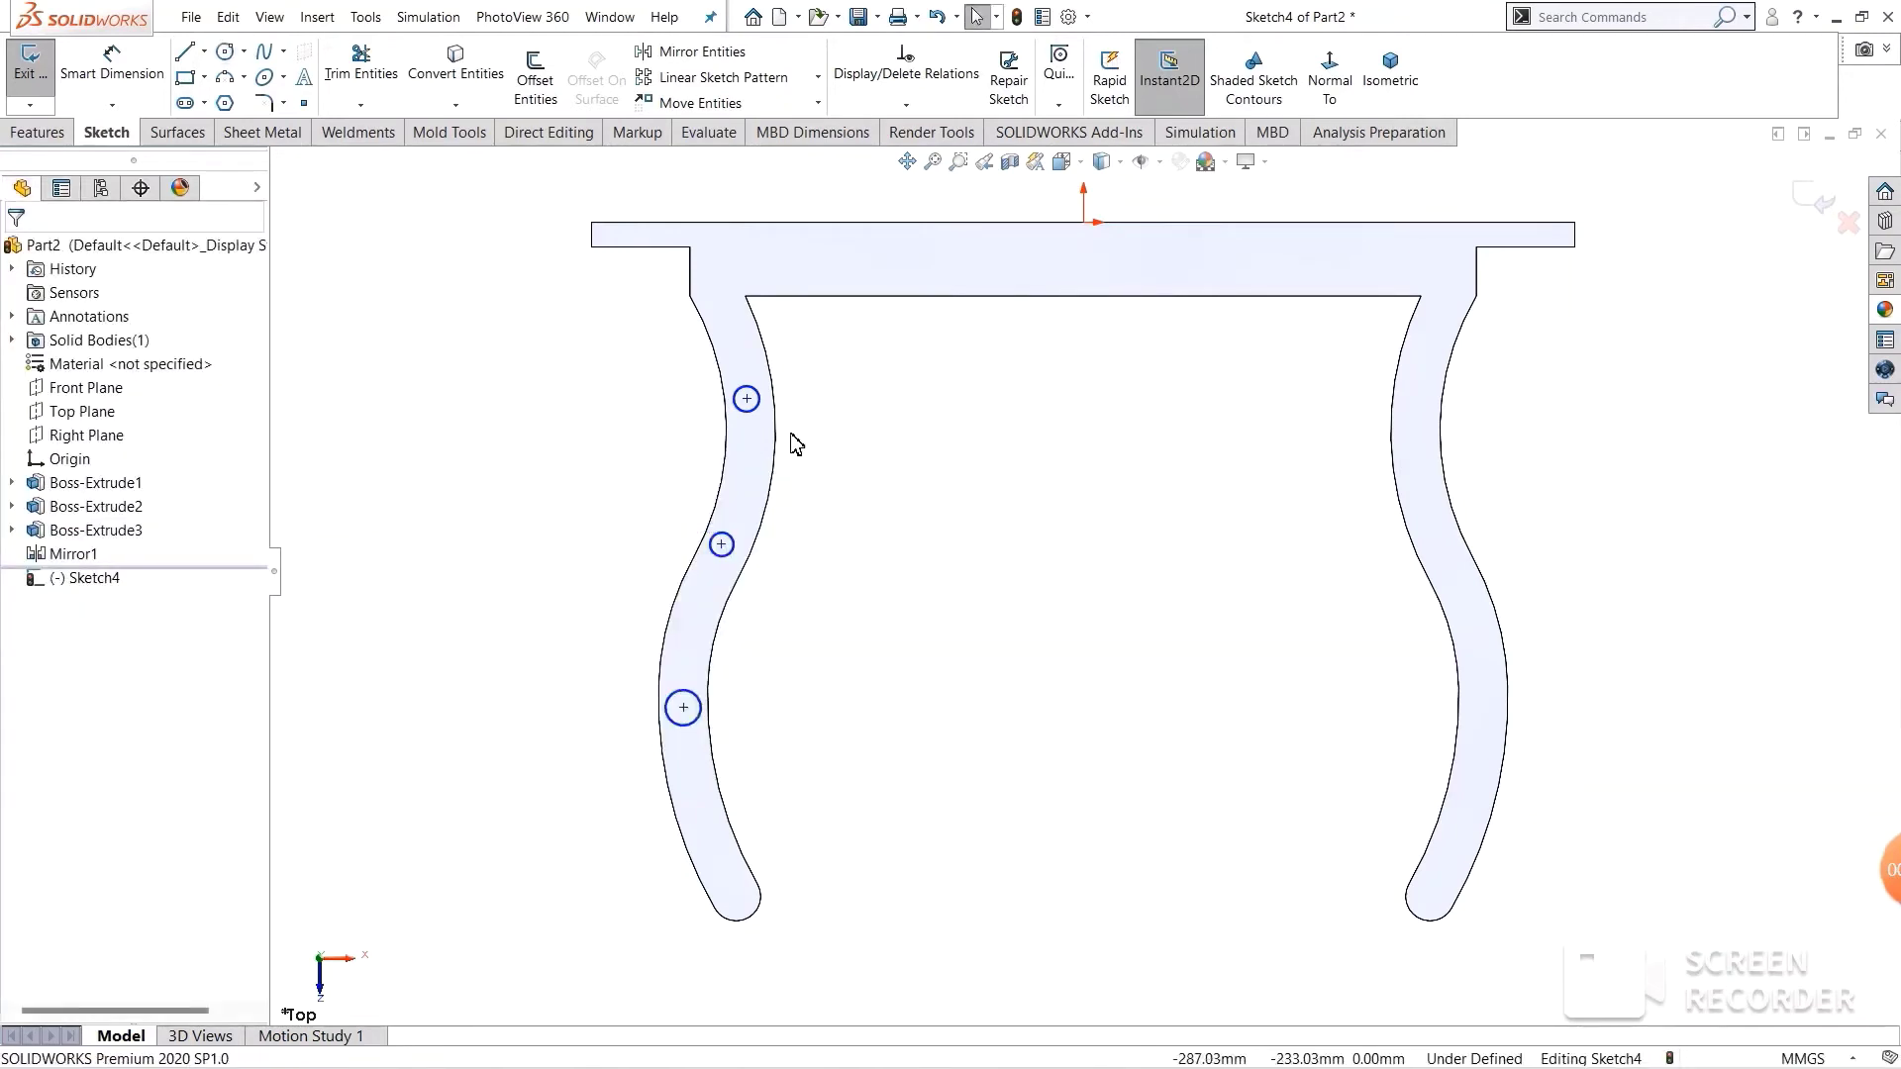
- Make the three rung circles equal in size
left_click(758, 408)
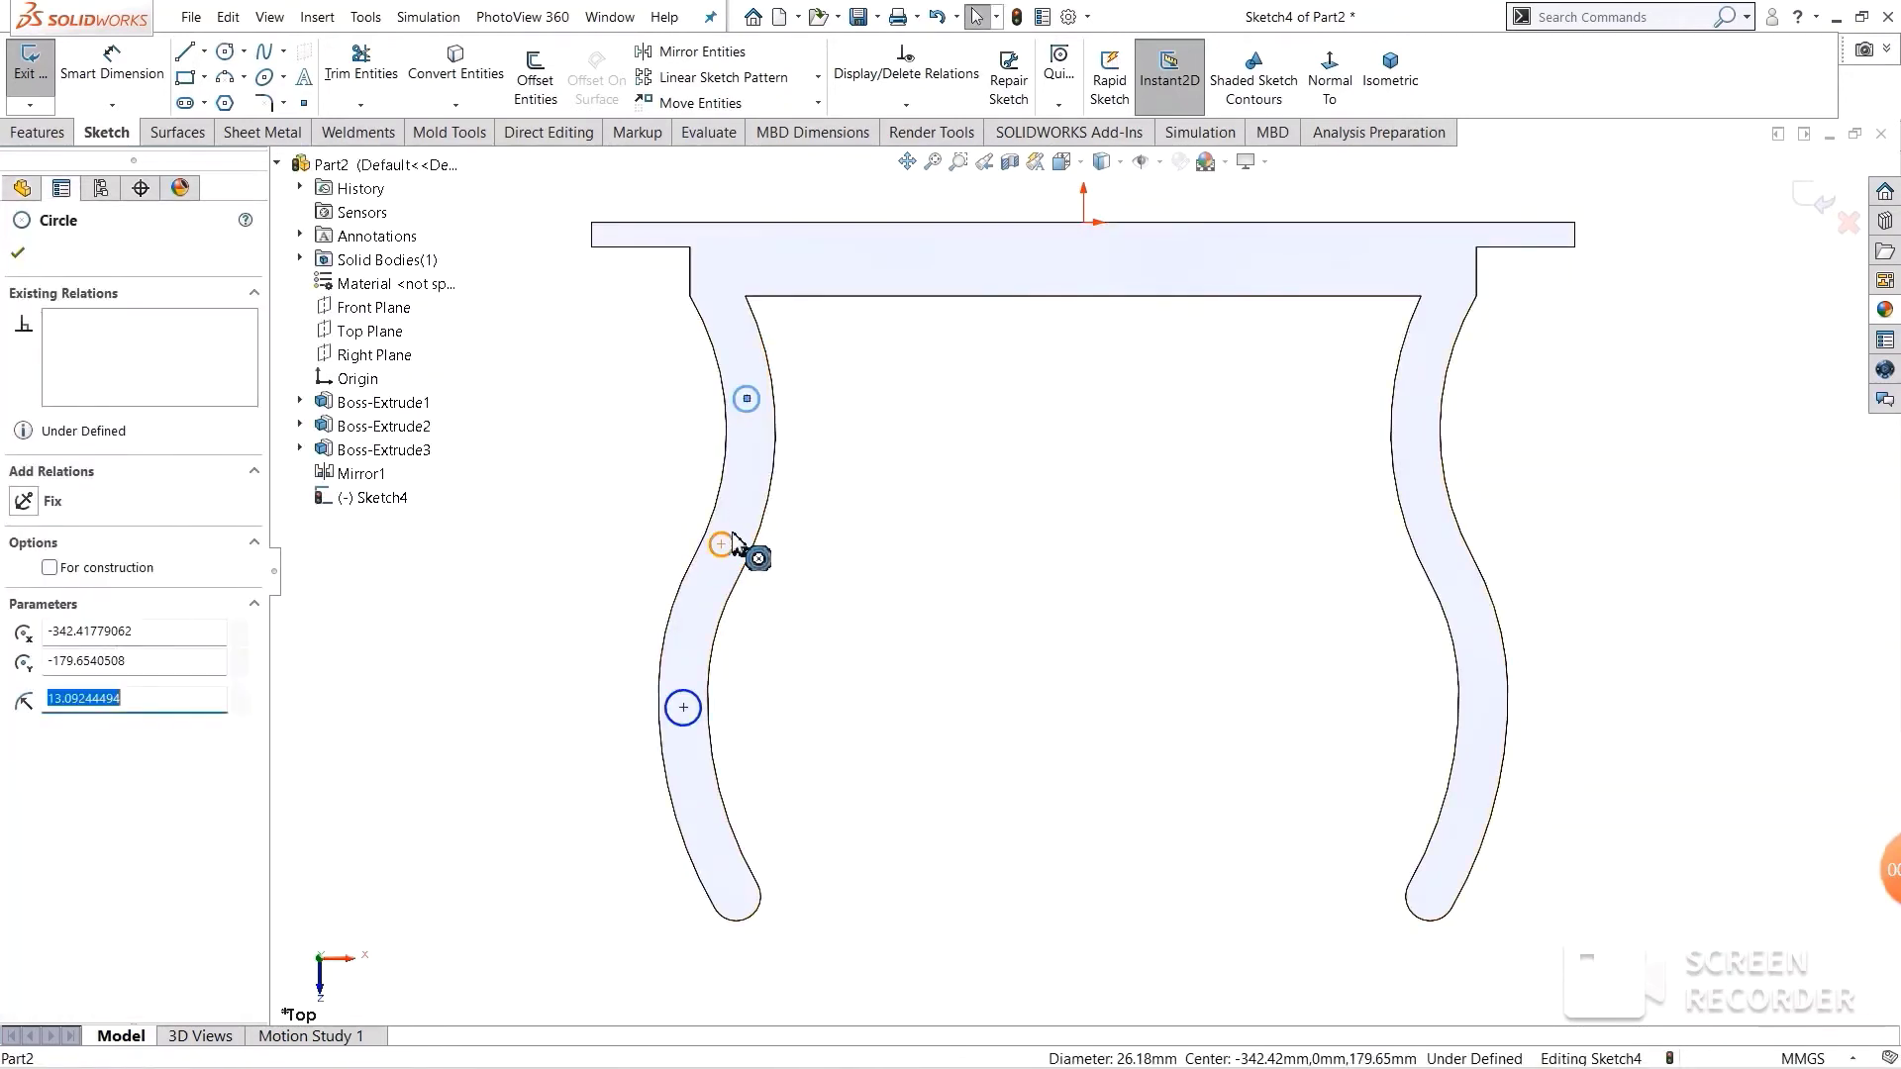
left_click(732, 540, "ctrl")
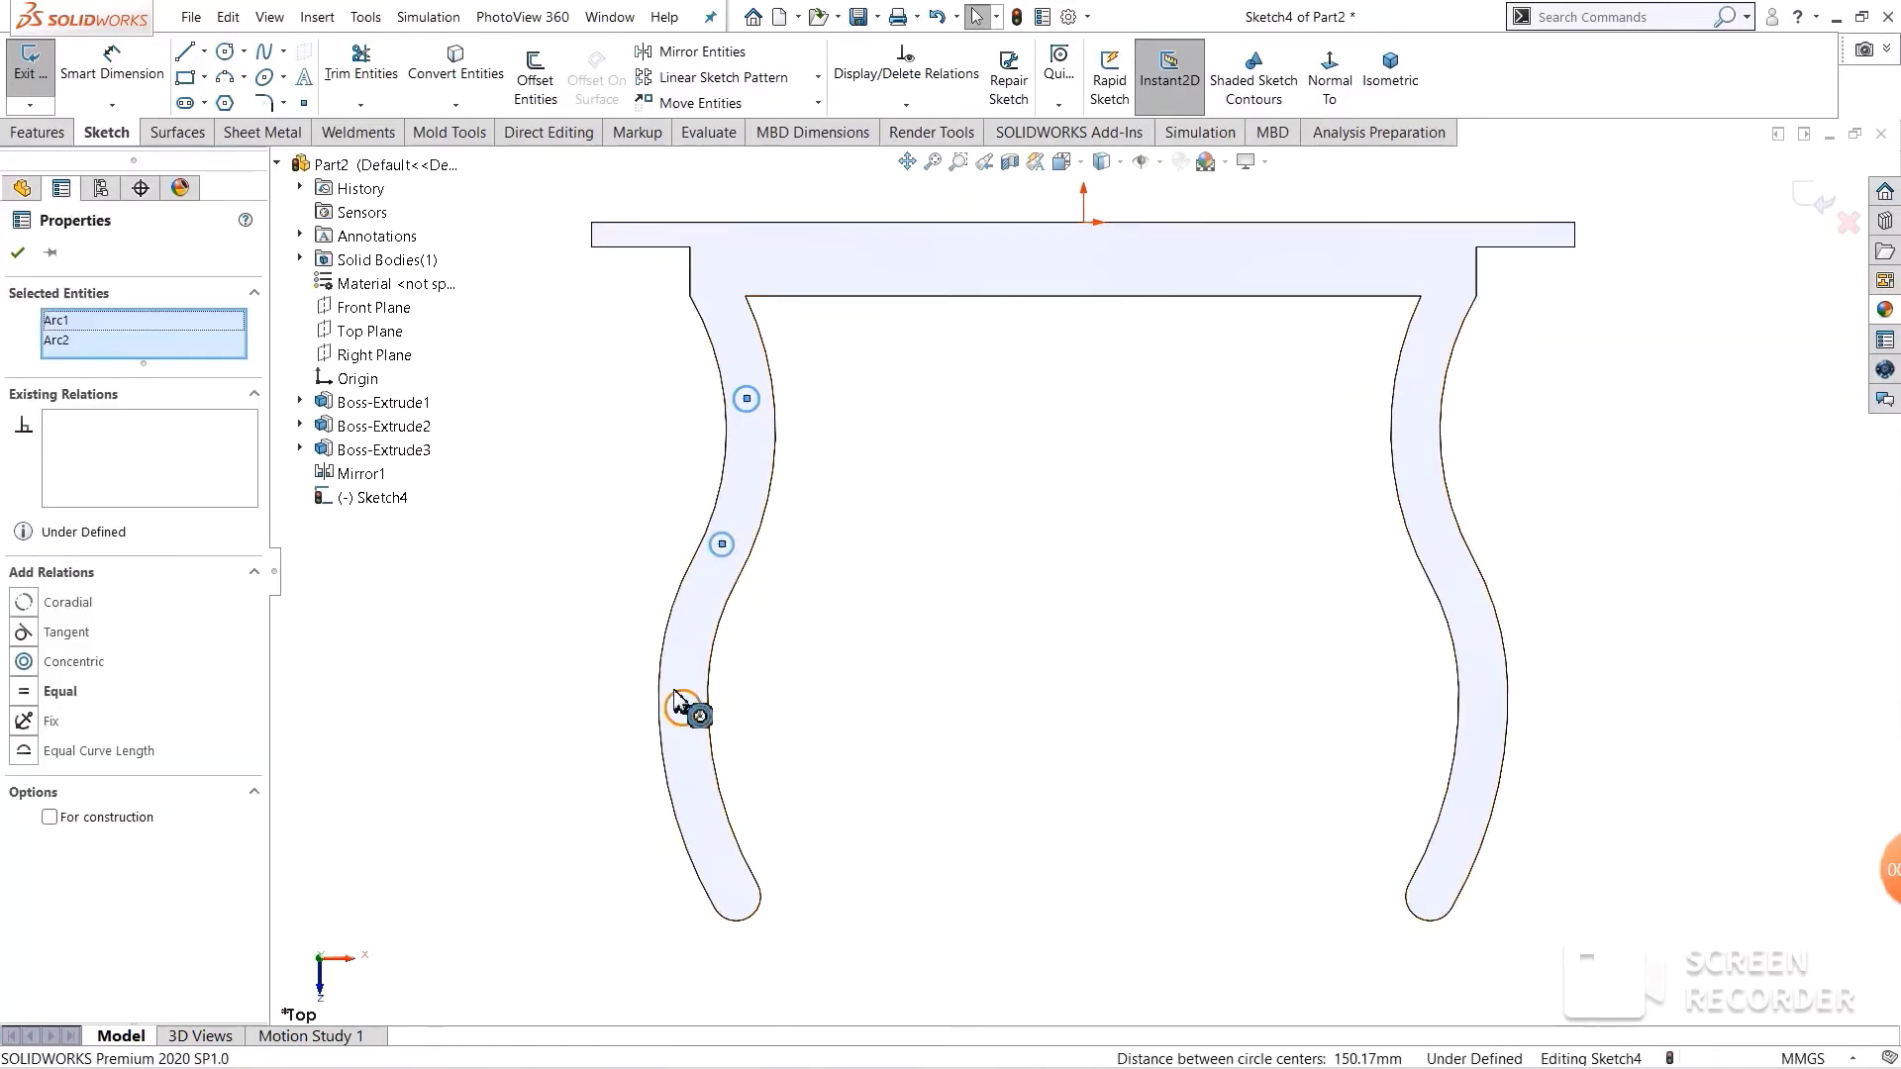
left_click(696, 680, "ctrl")
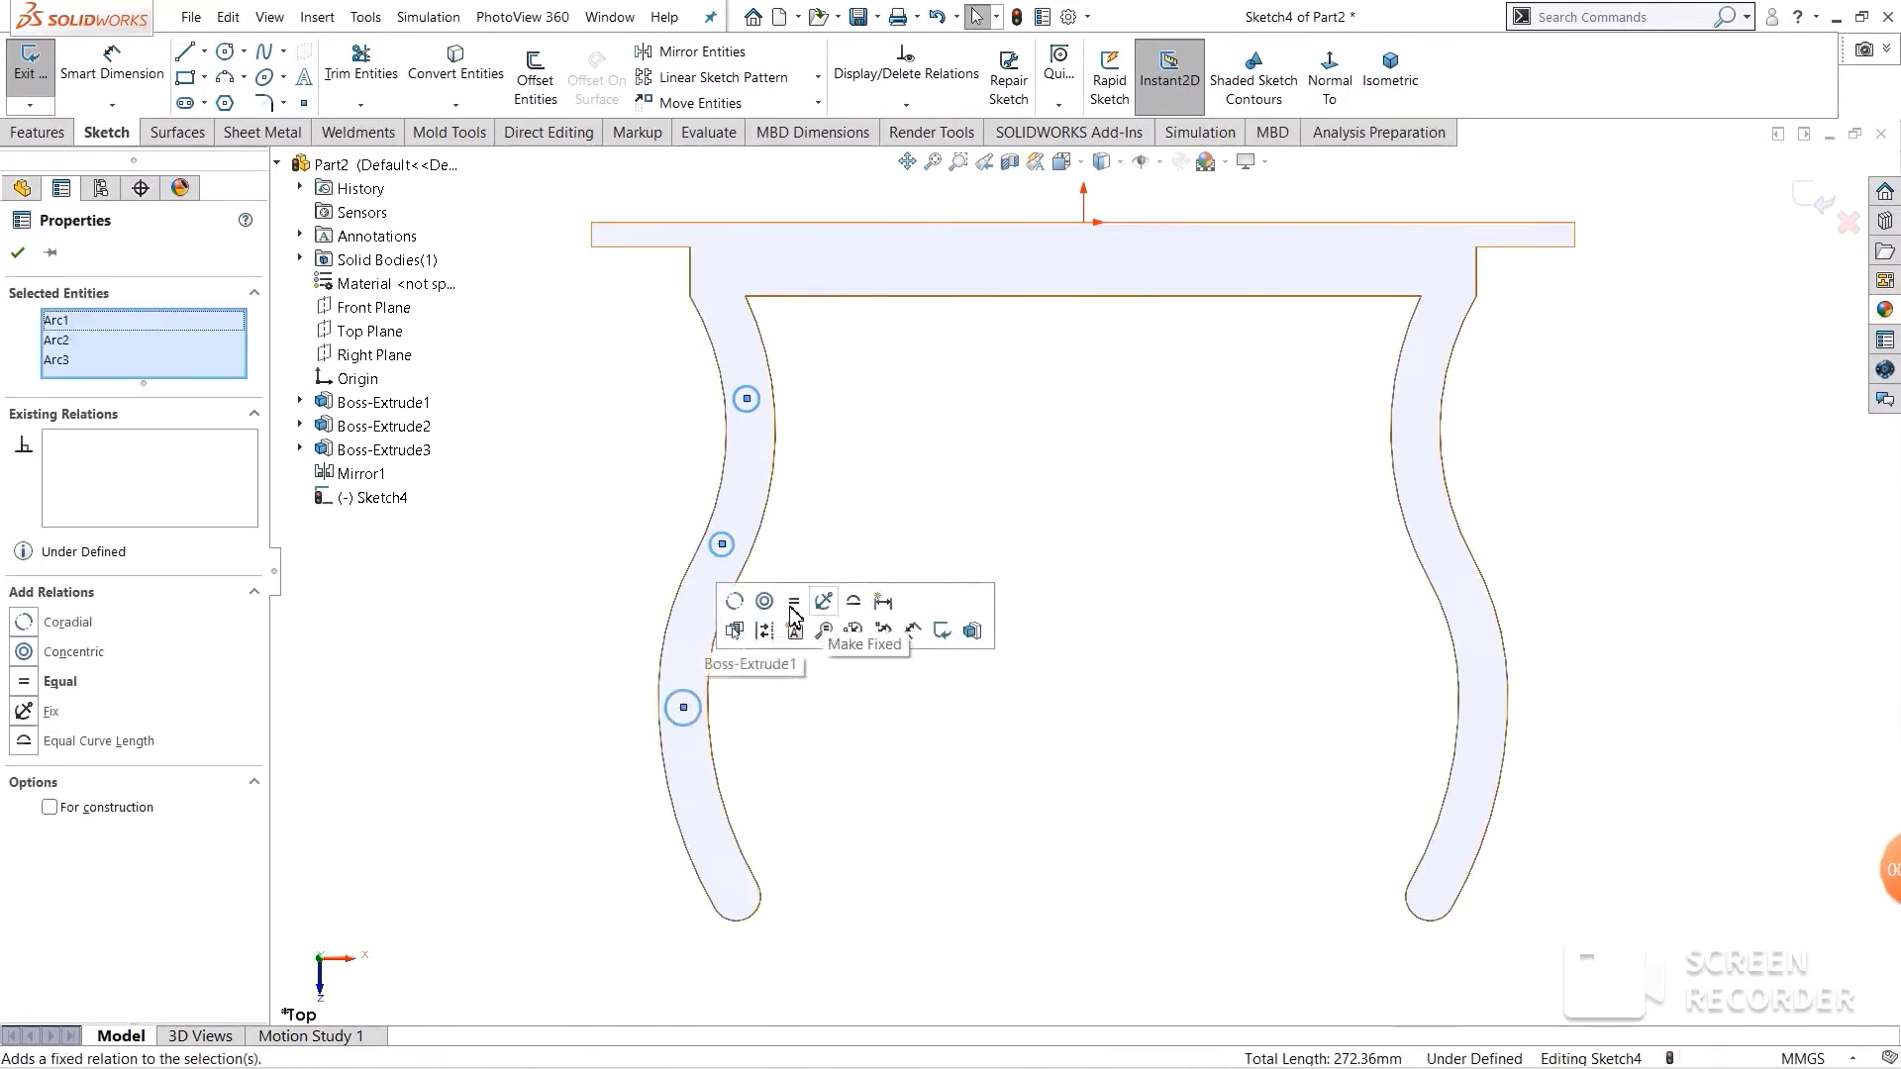
left_click(18, 253)
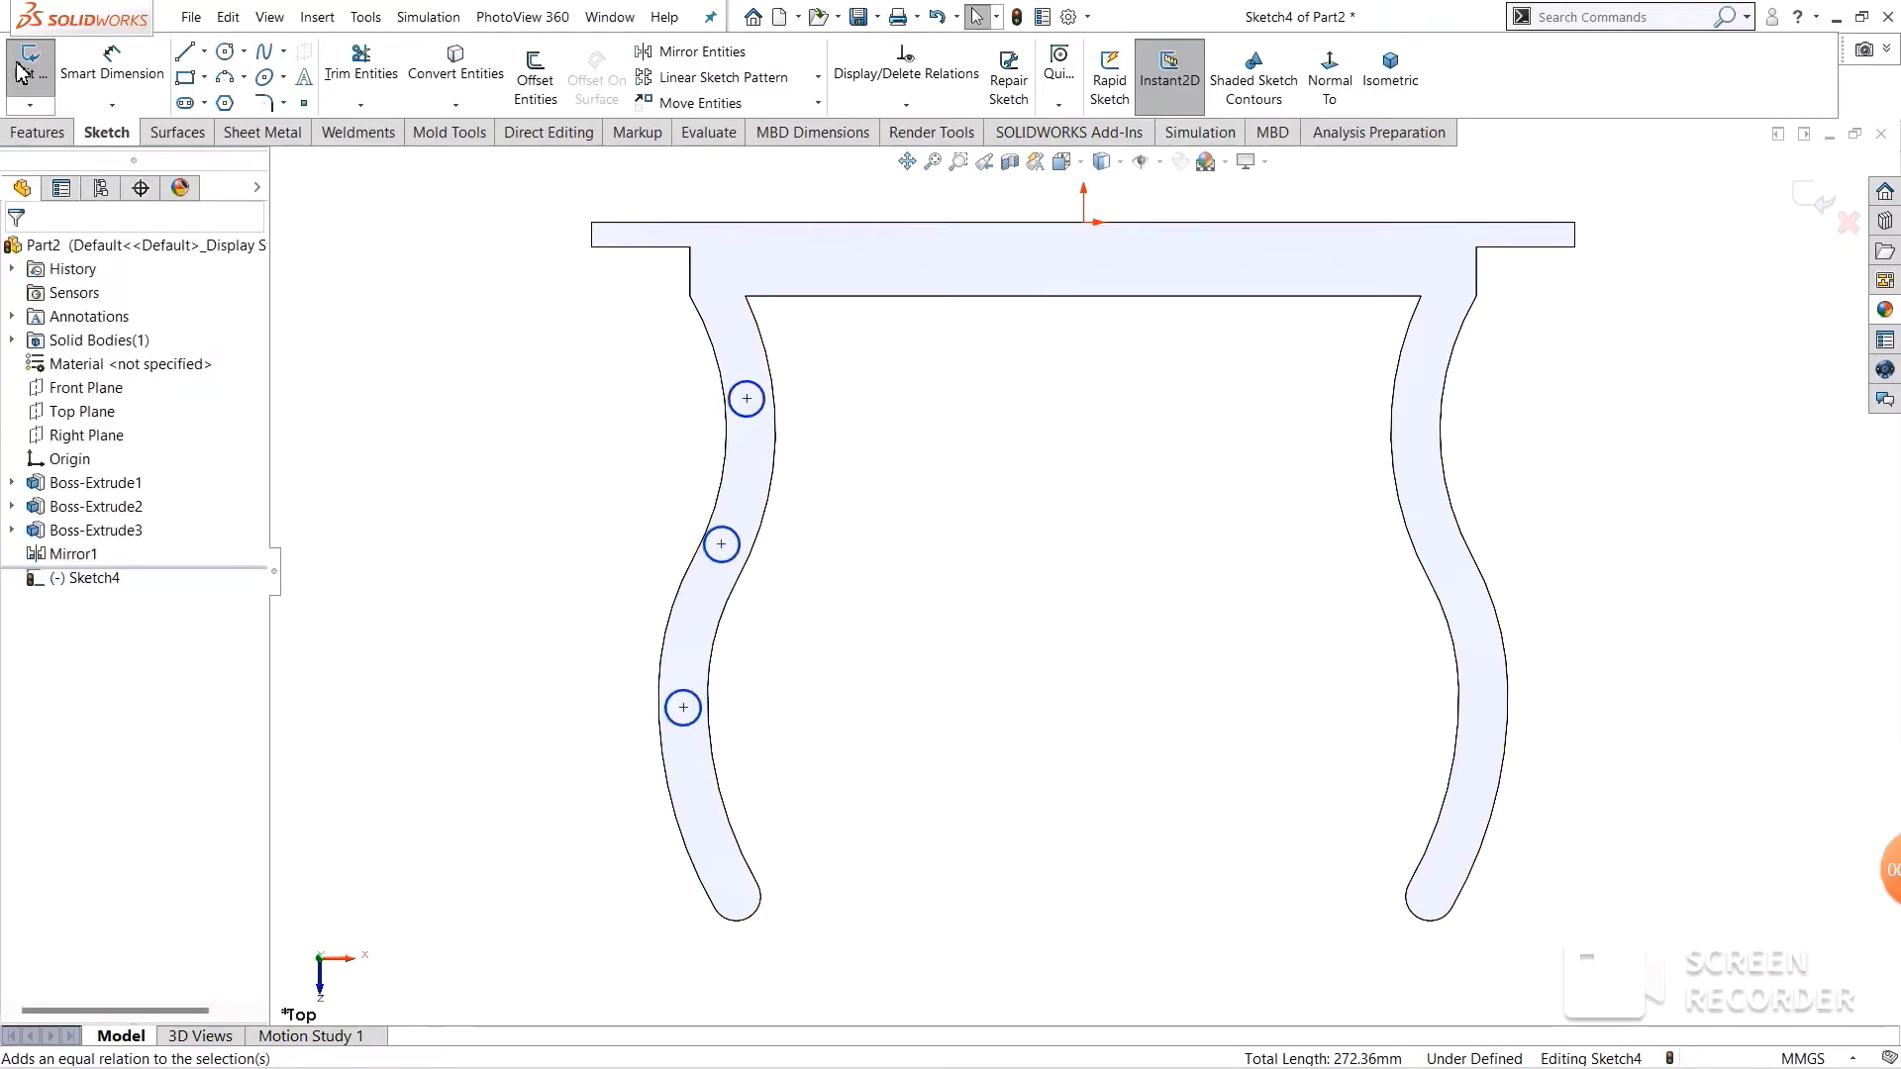
- Dimension the upper circle's diameter to 30 mm
left_click(112, 64)
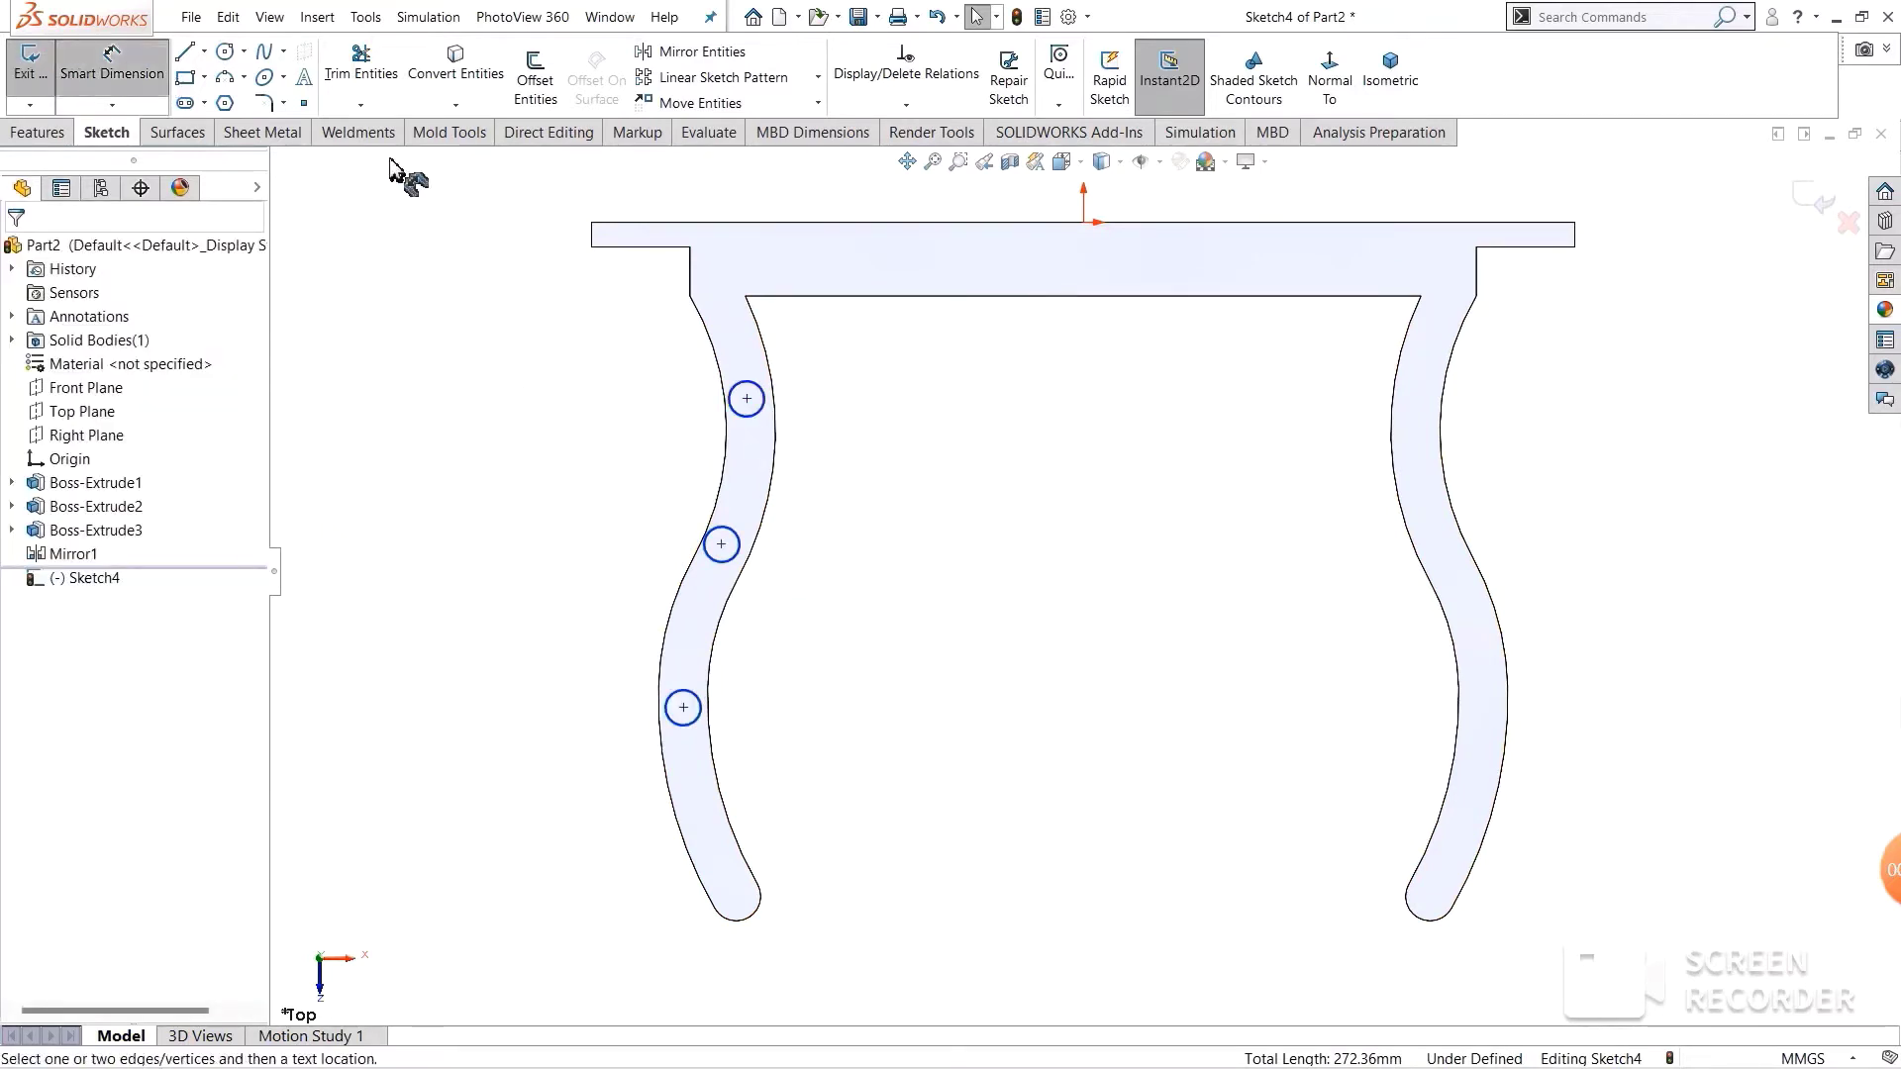
left_click(753, 415)
left_click(663, 461)
type("3")
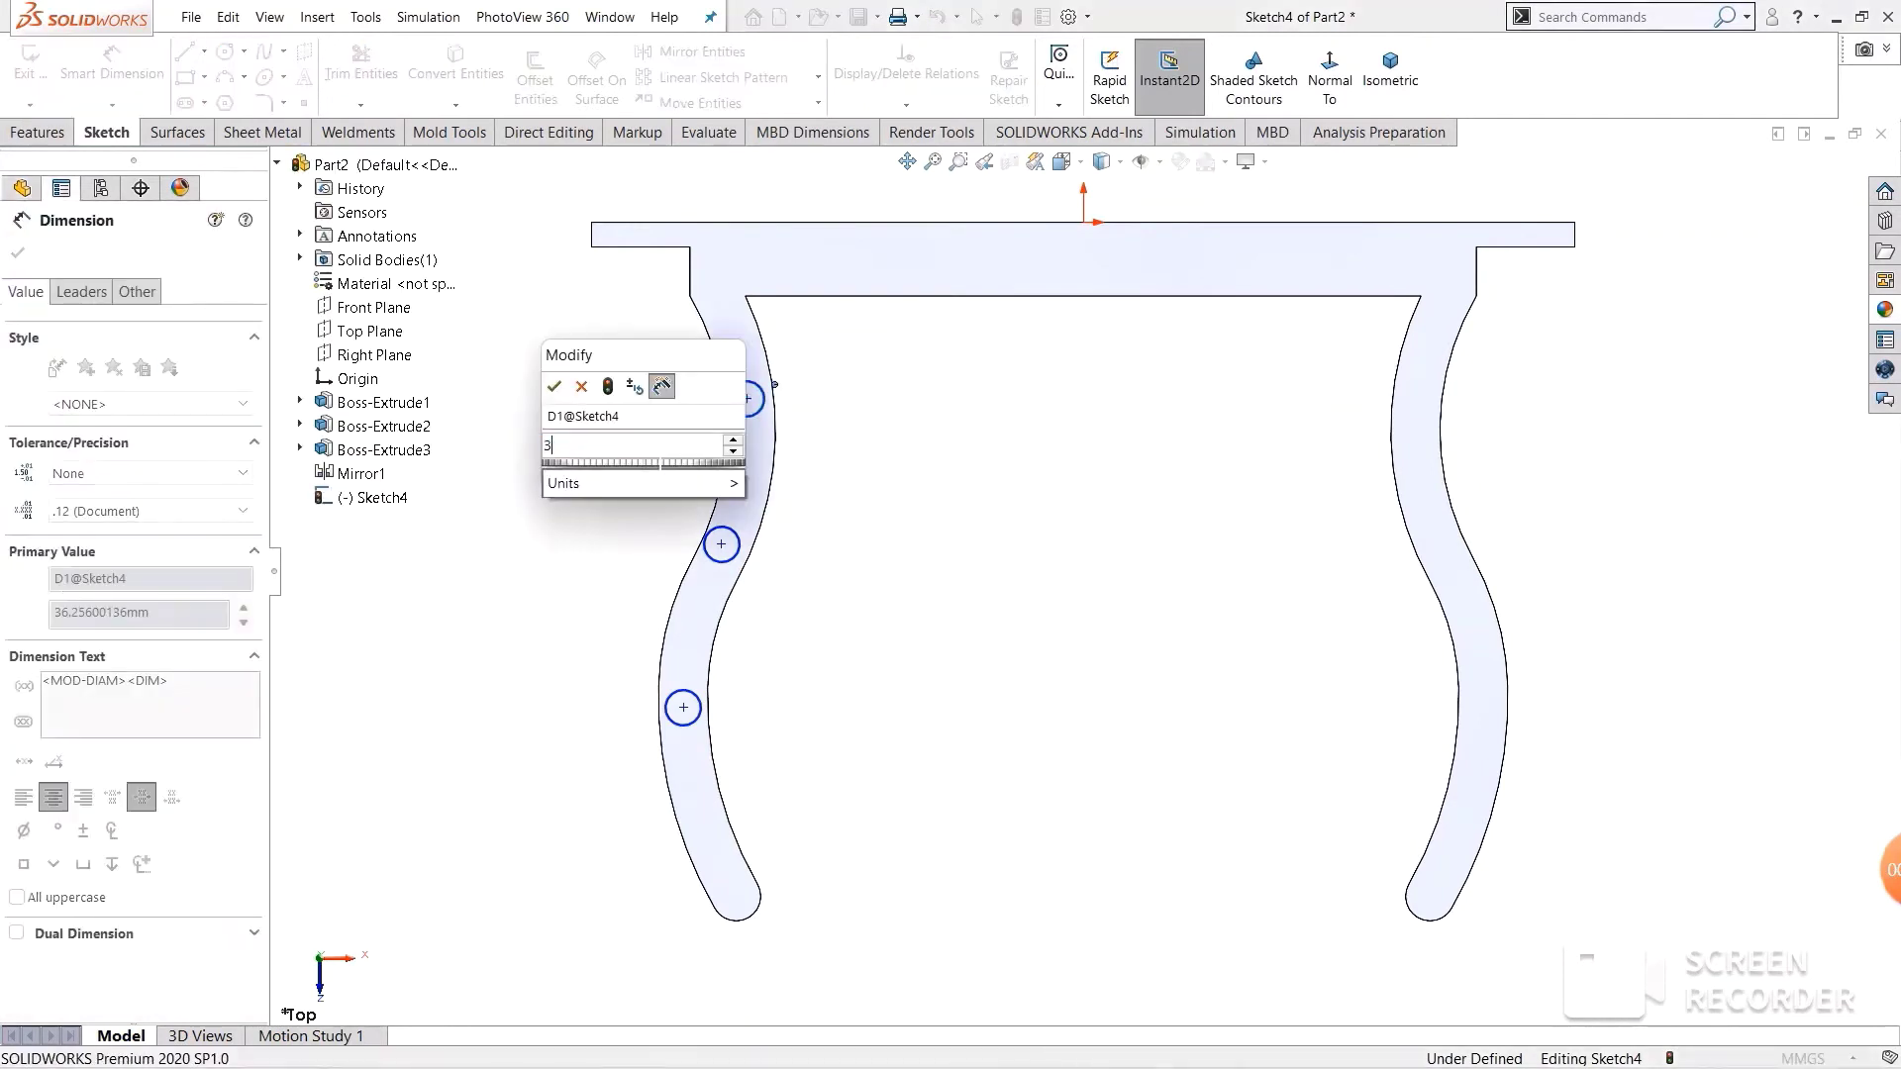
type("0")
key("Return")
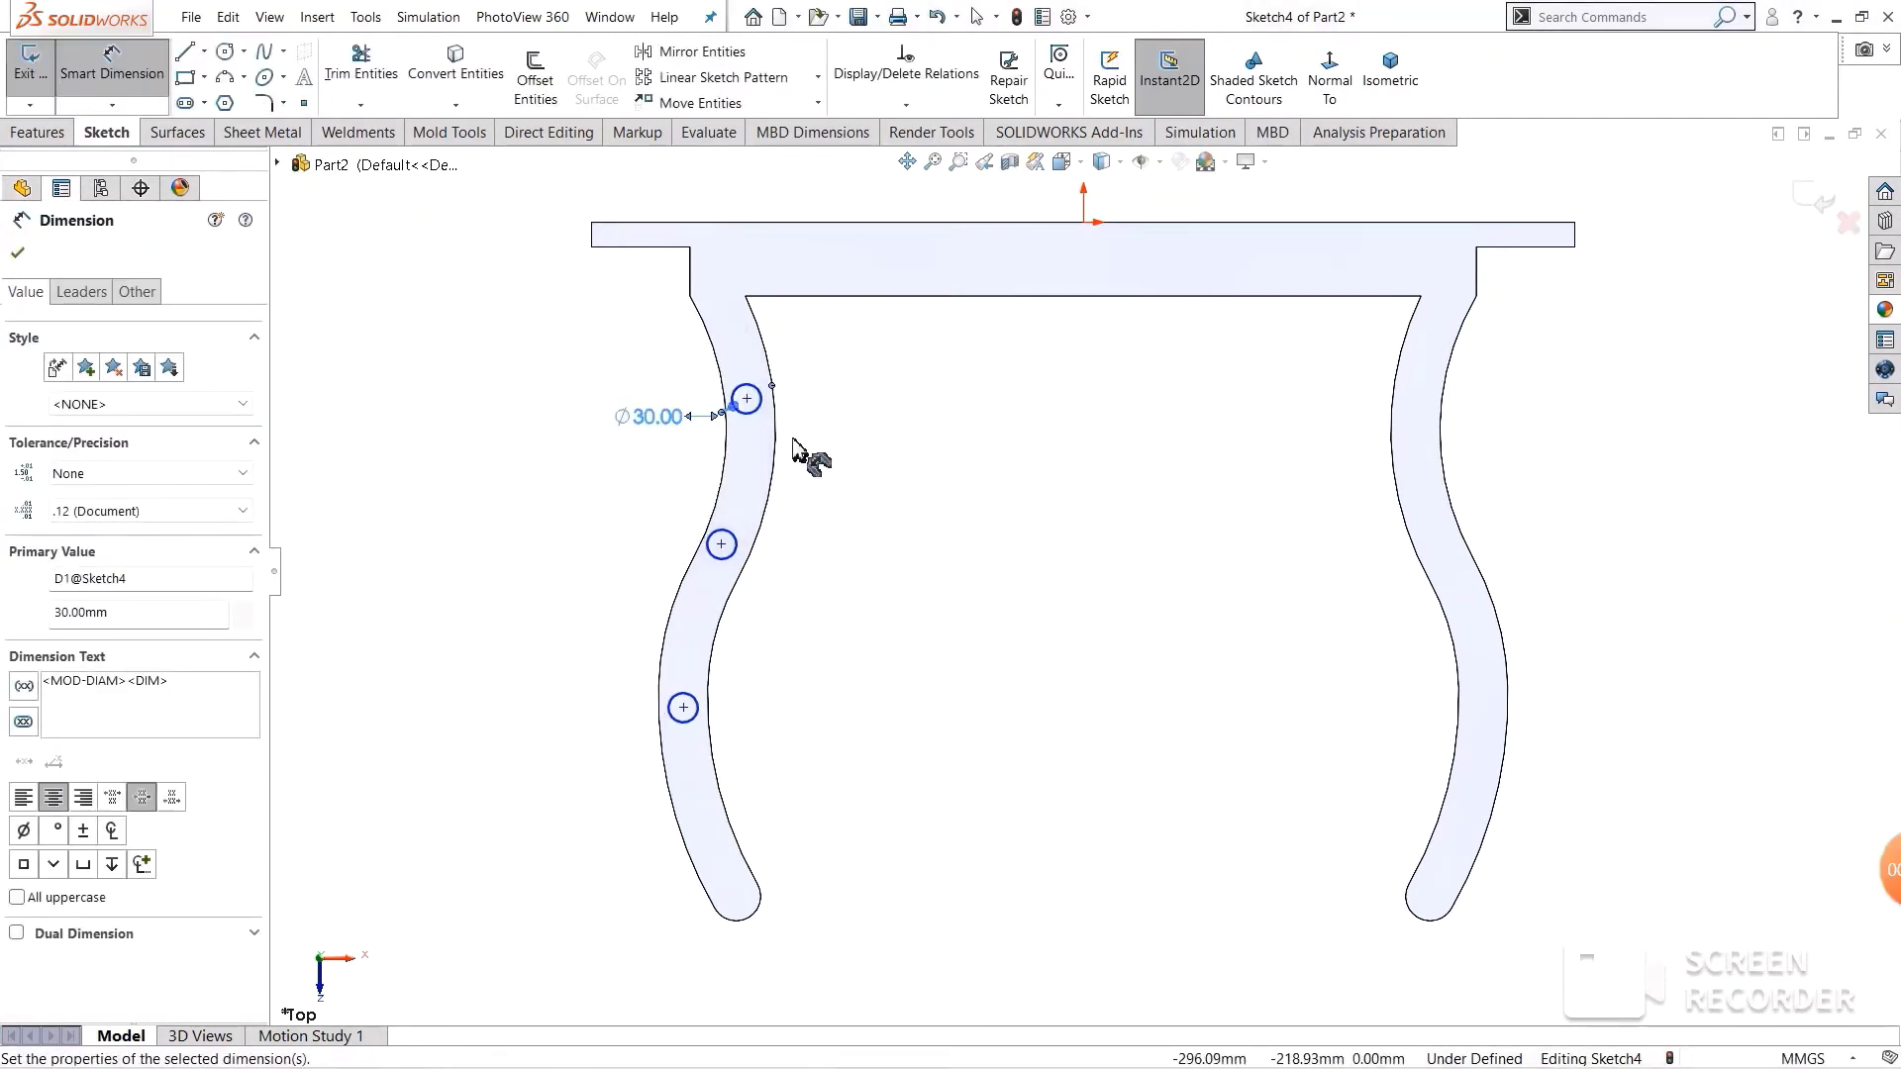
scroll(795, 447, "down", 2)
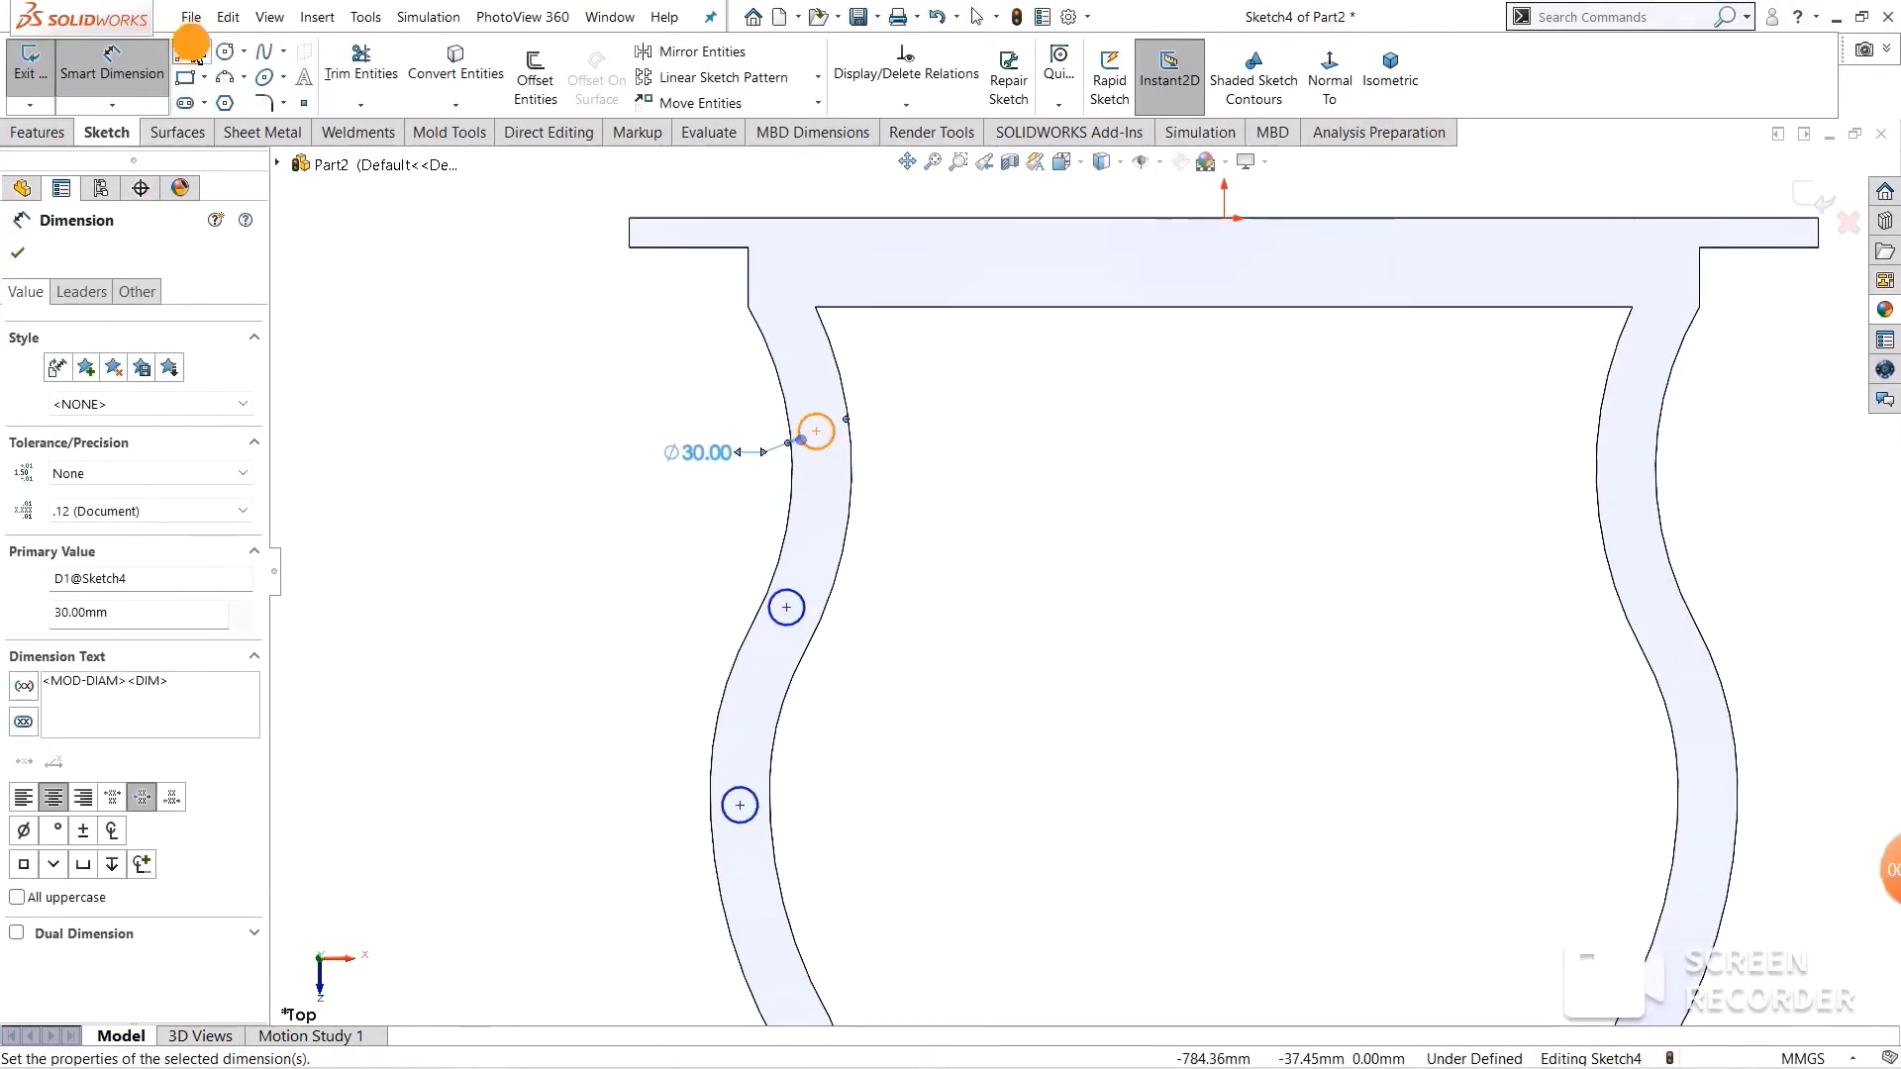
left_click(186, 49)
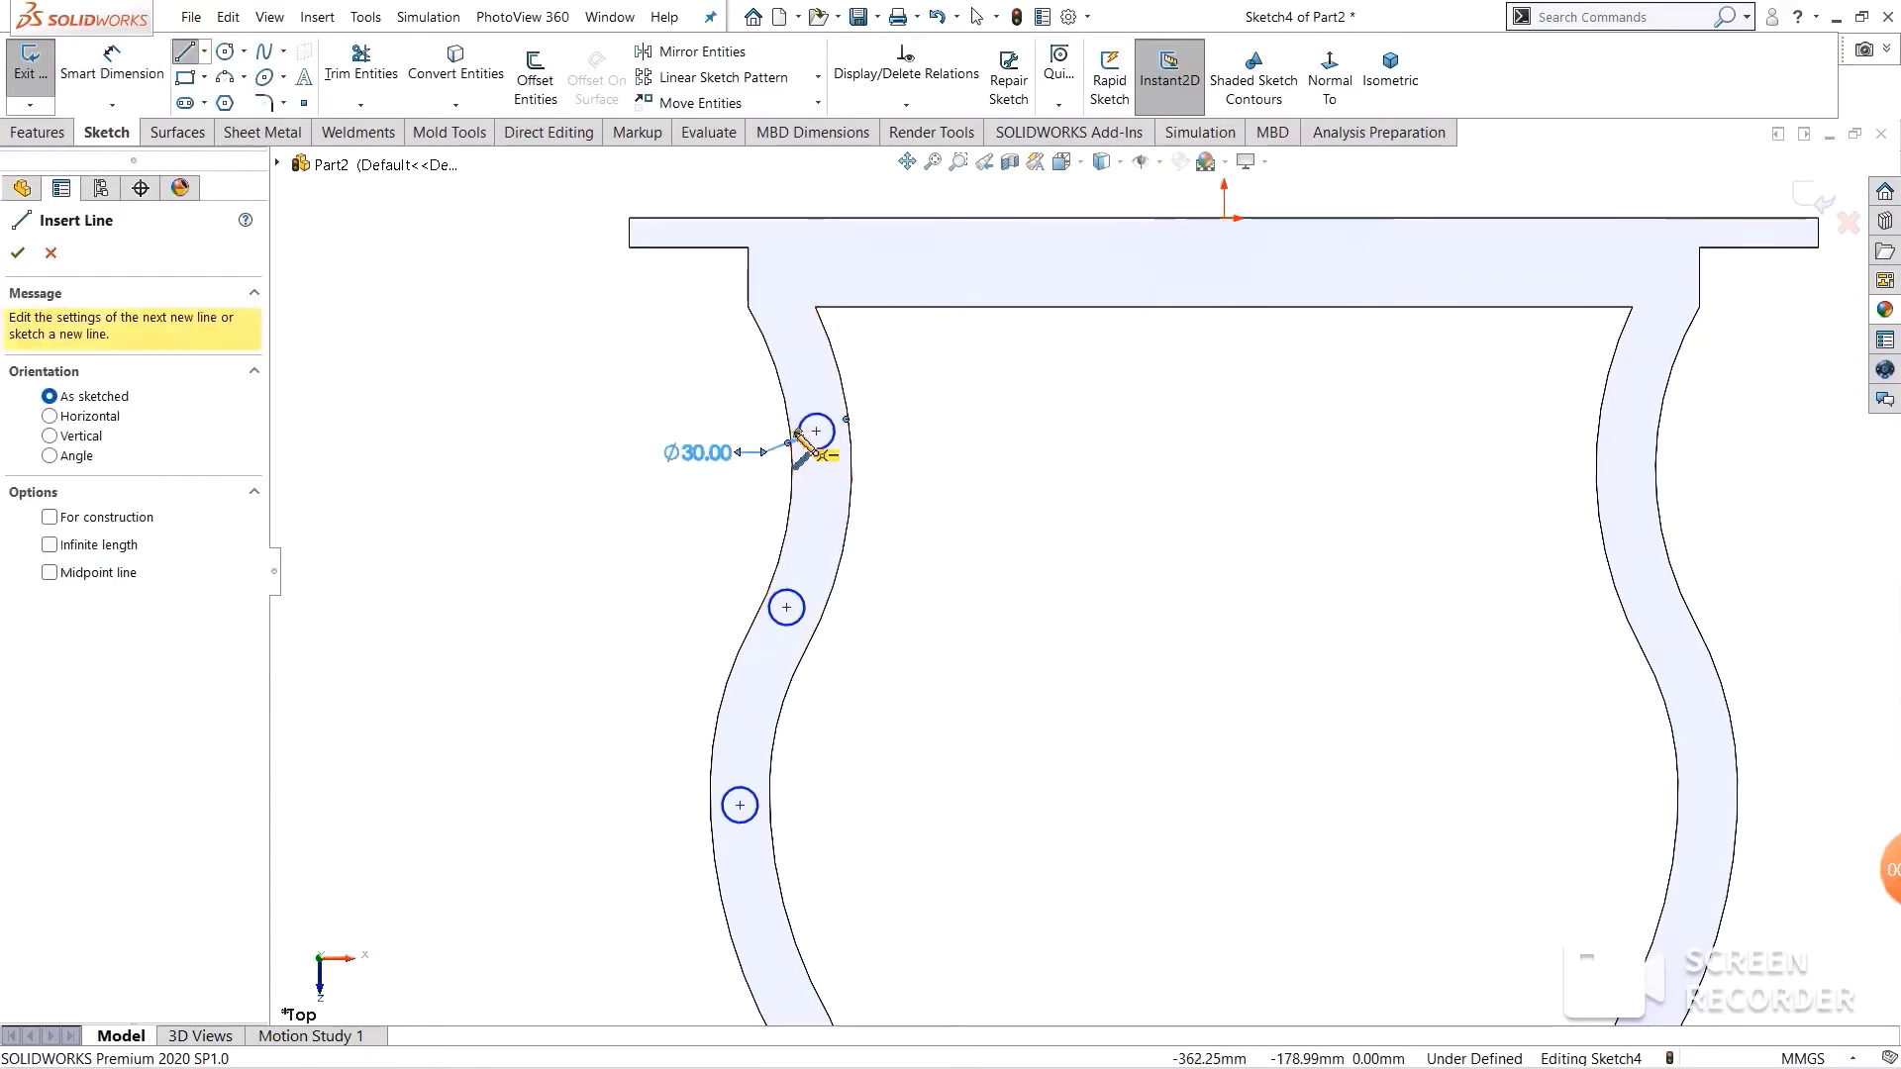
- Draw a horizontal line across the upper circle spanning the leg's full width
scroll(804, 452, "down", 2)
scroll(807, 455, "down", 2)
scroll(861, 465, "down", 3)
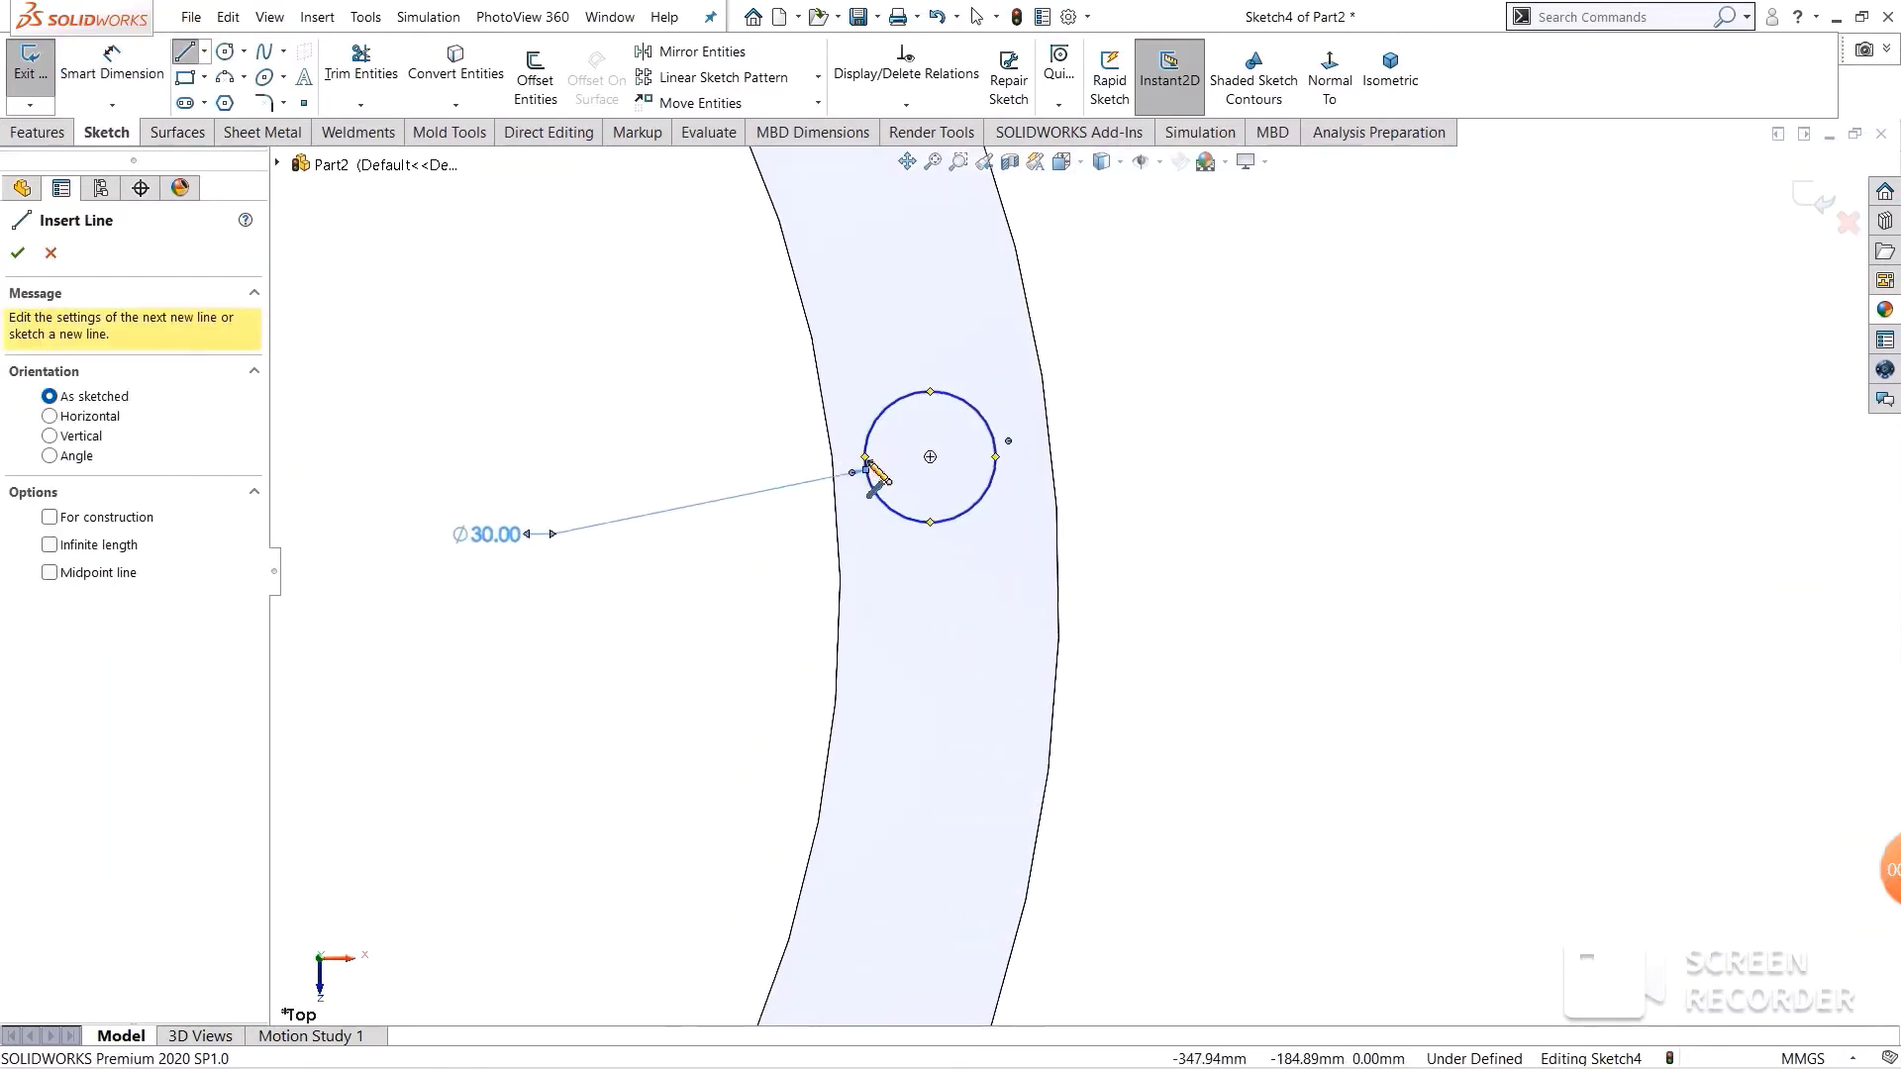
left_click(839, 483)
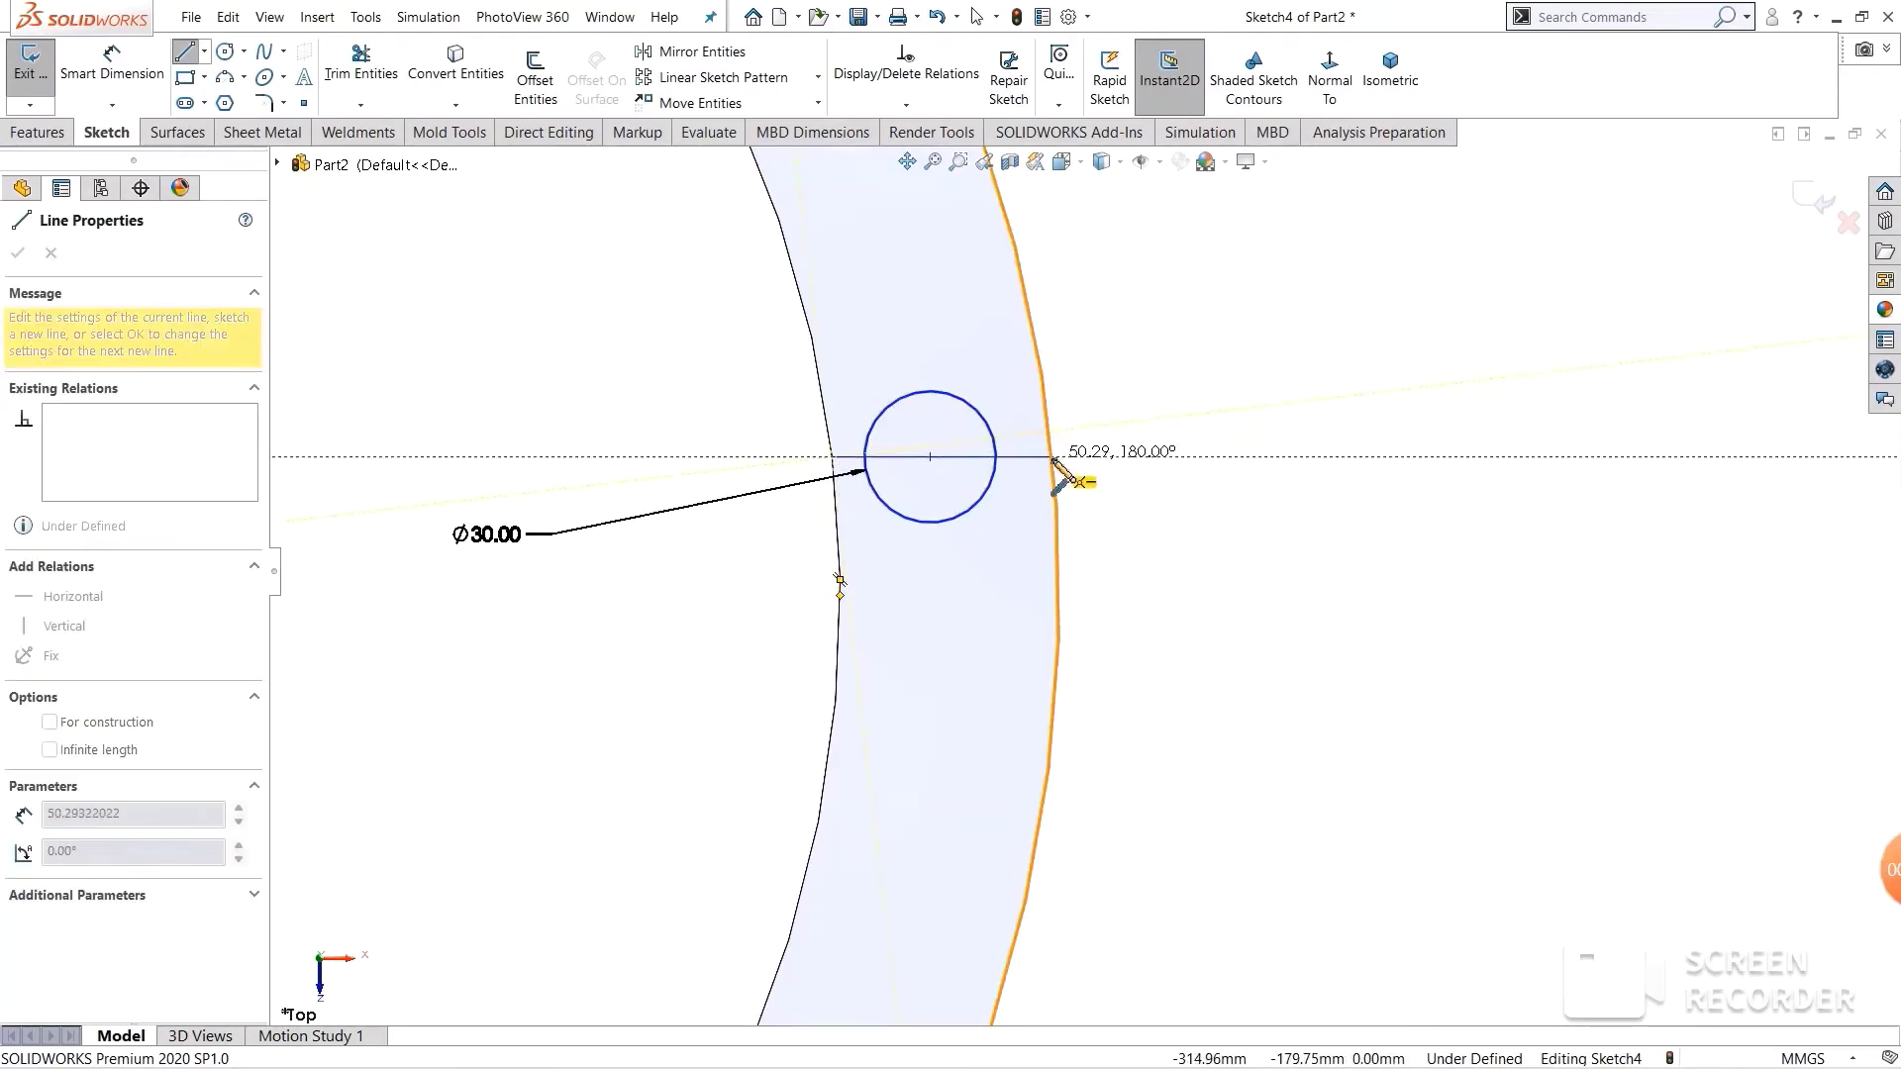
left_click(1053, 457)
right_click(1134, 455)
left_click(1142, 457)
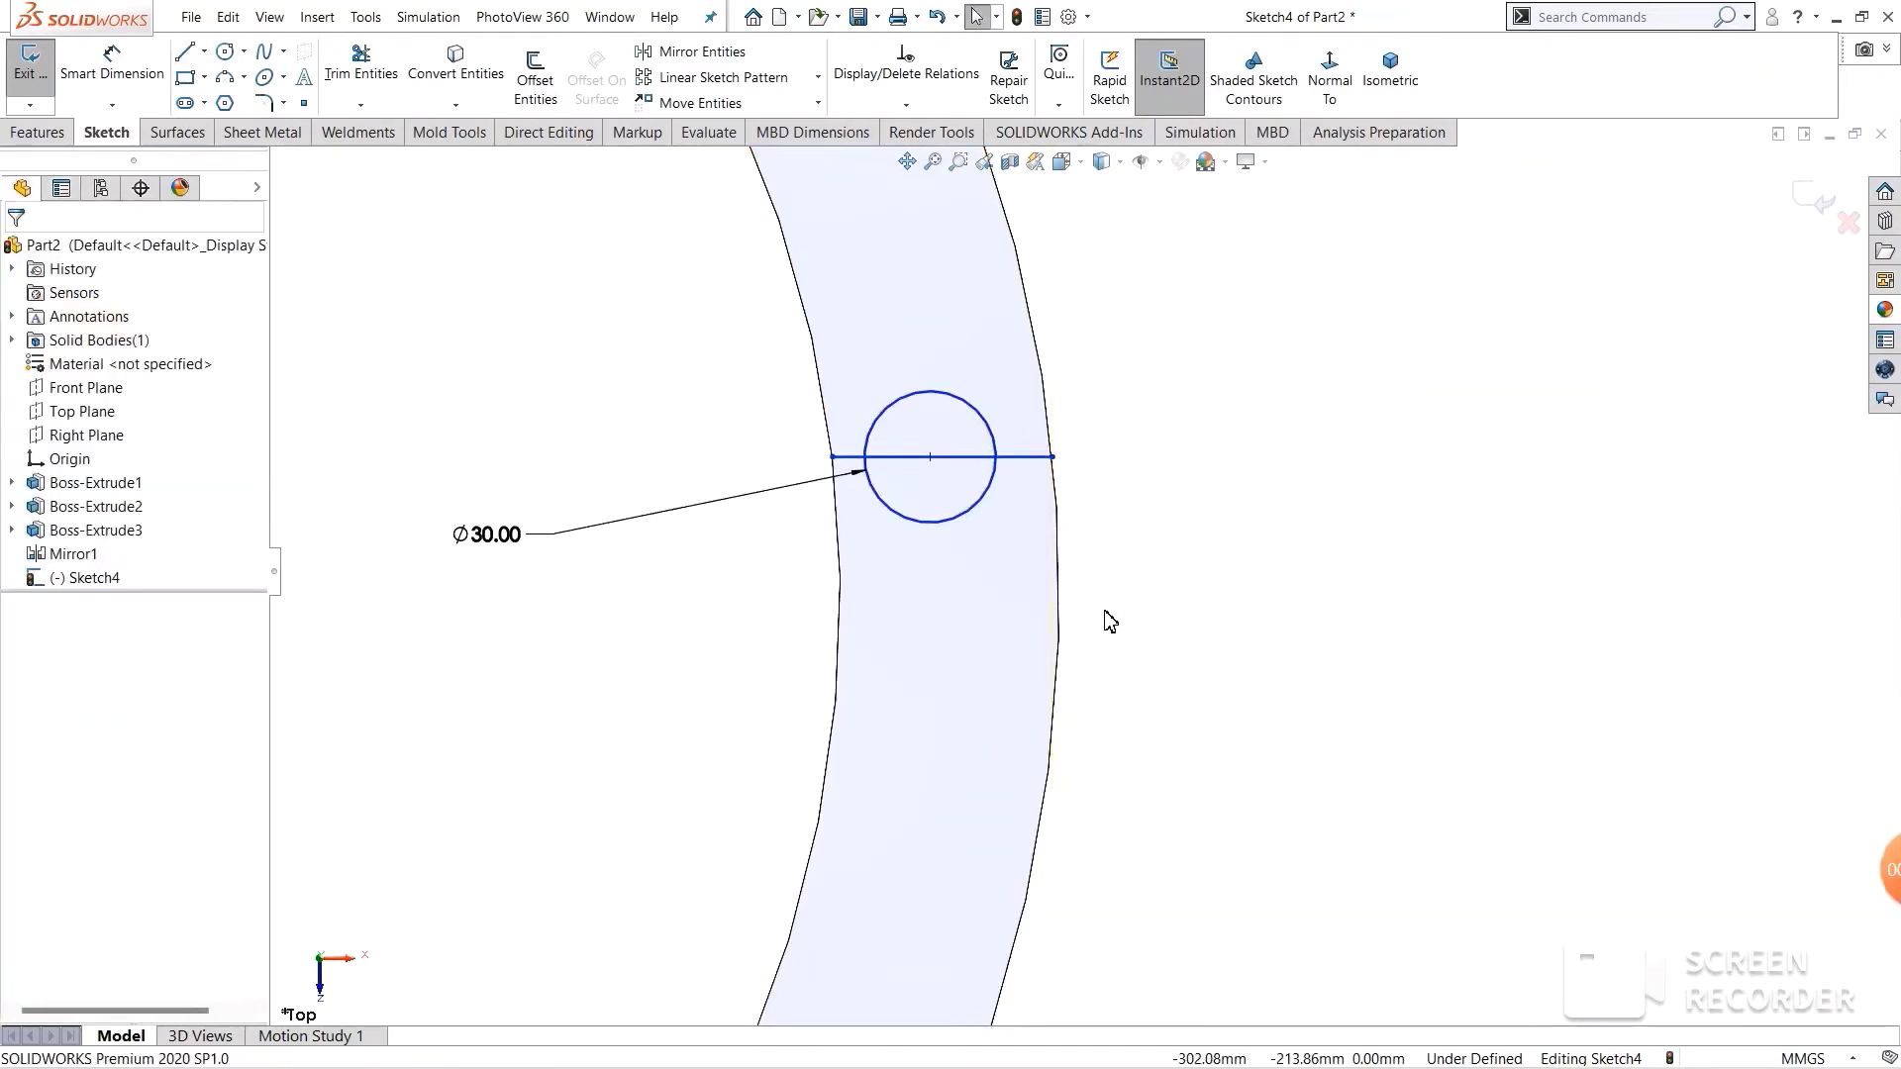
scroll(1089, 629, "up", 2)
scroll(1074, 792, "up", 3)
scroll(1020, 901, "down", 4)
scroll(990, 872, "down", 2)
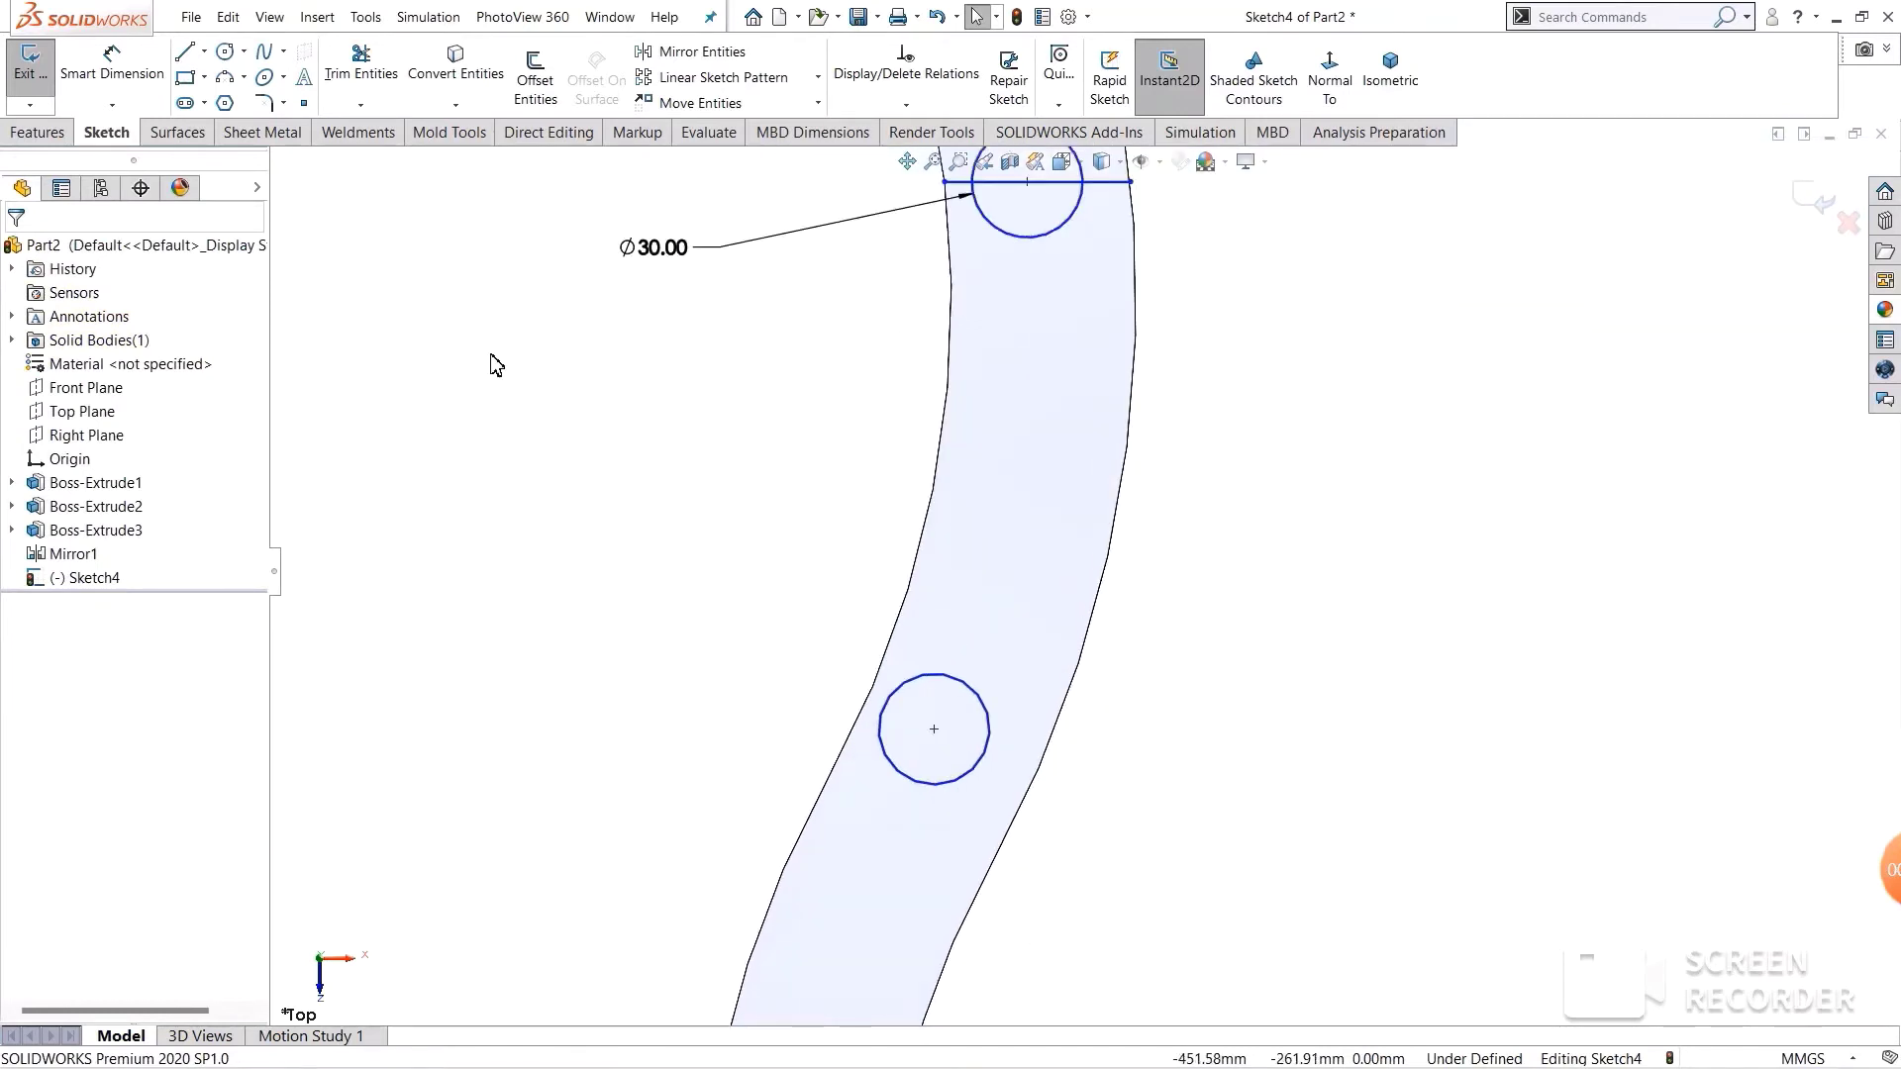
- Draw a second horizontal line across the leg at the middle circle
left_click(185, 51)
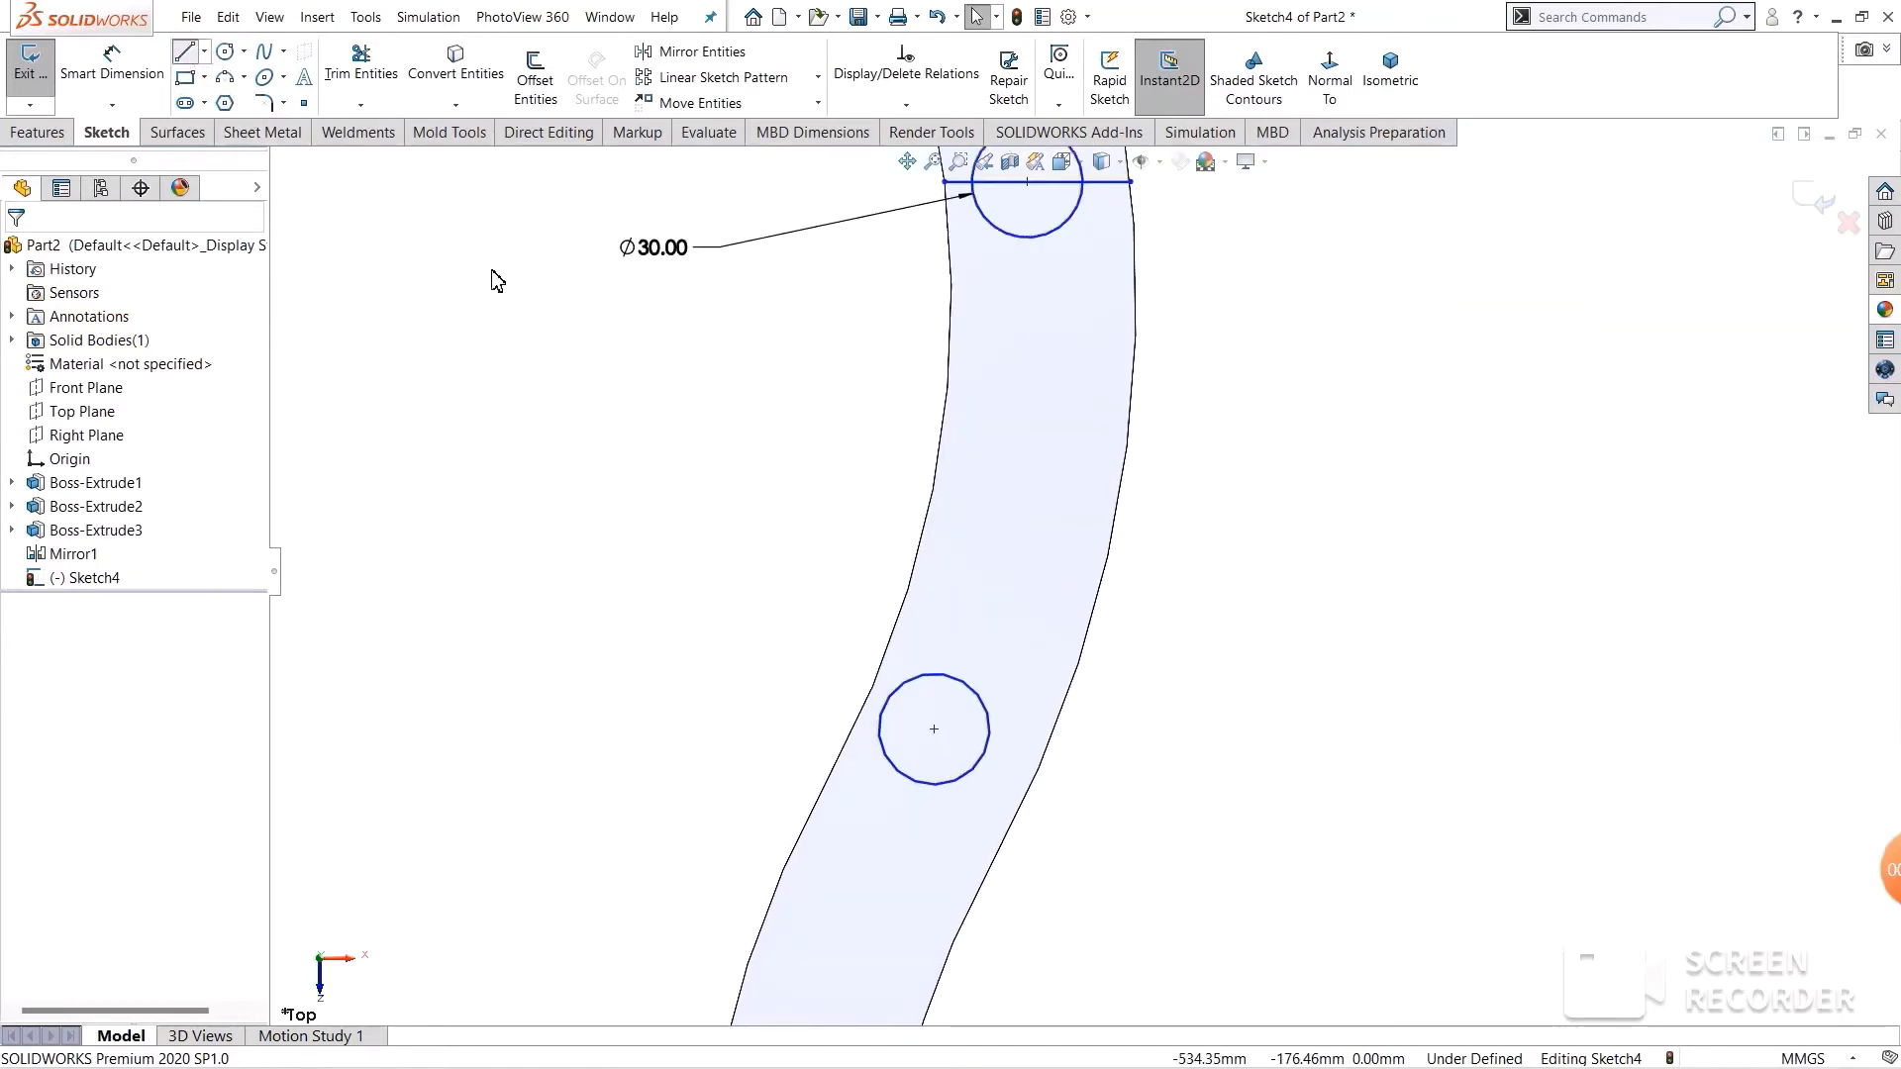
left_click(850, 737)
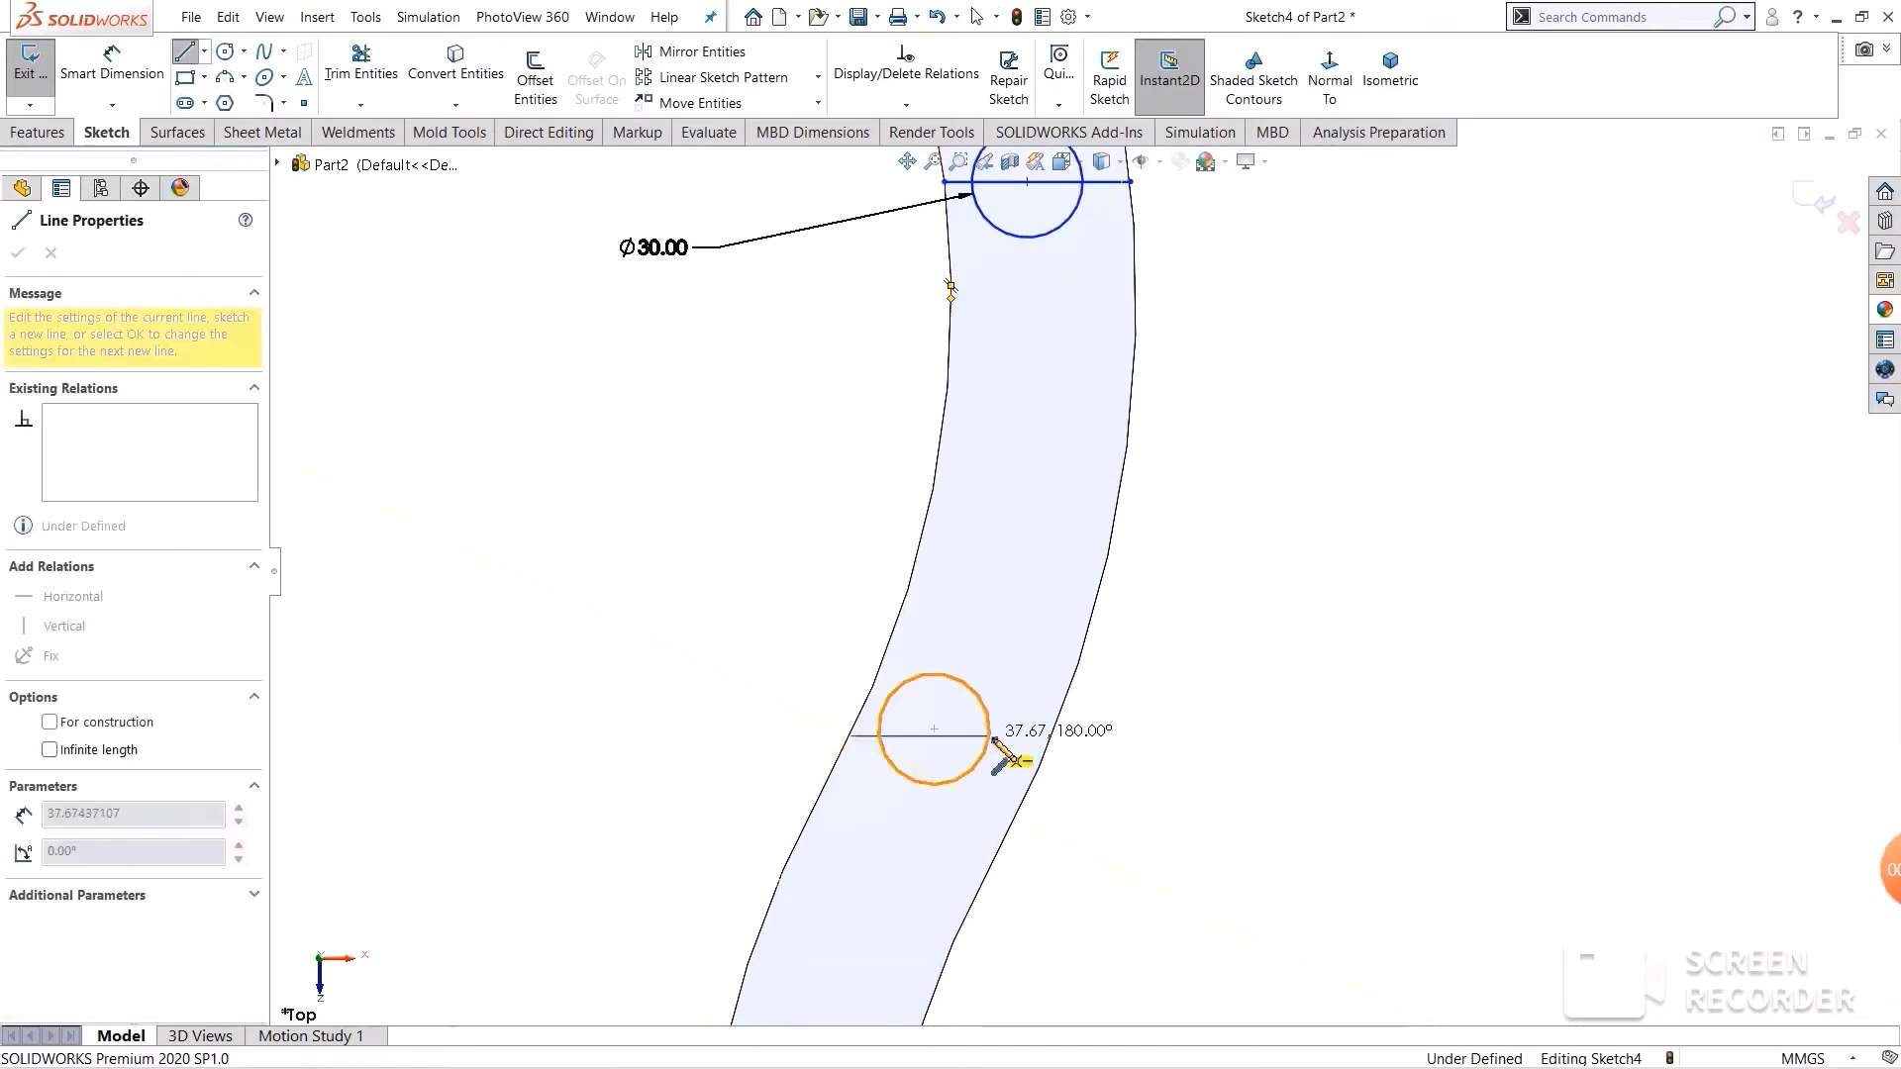
left_click(1051, 737)
scroll(1064, 753, "up", 2)
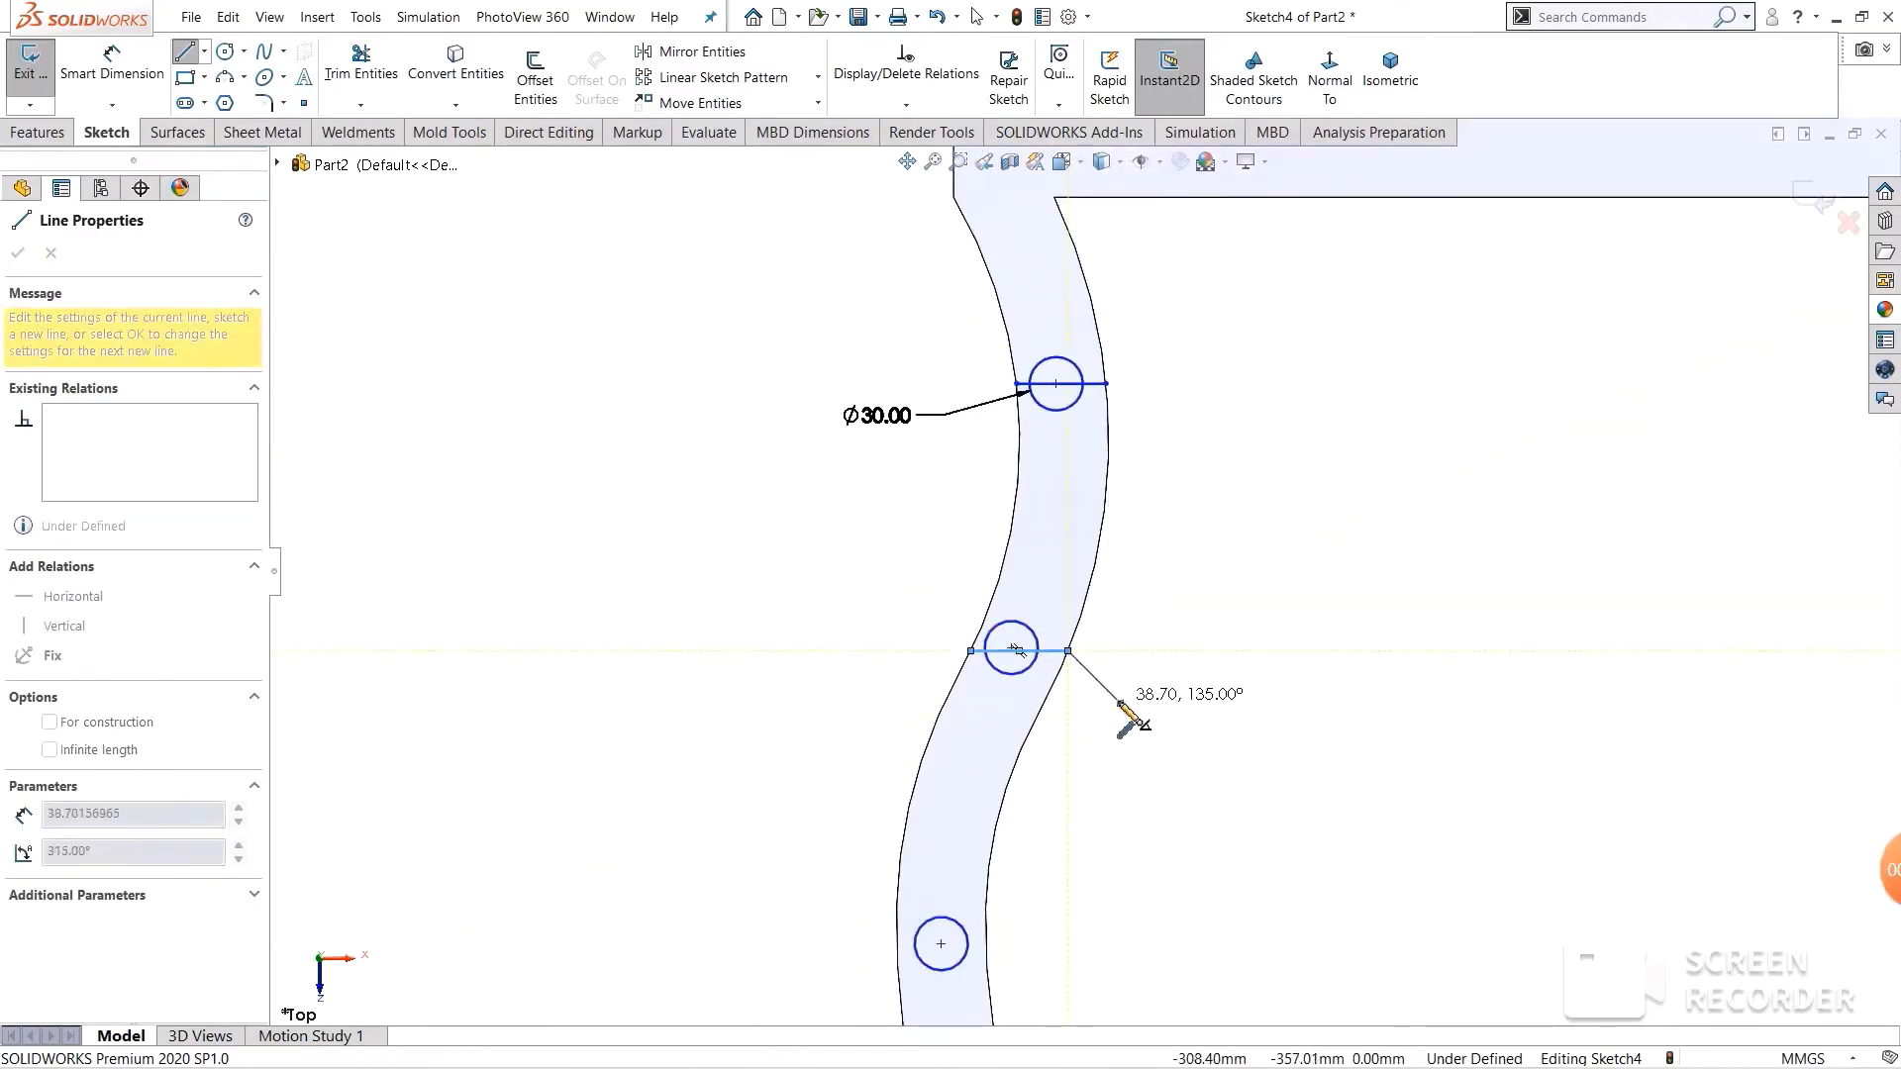
right_click(1128, 709)
left_click(1161, 723)
scroll(1082, 912, "down", 2)
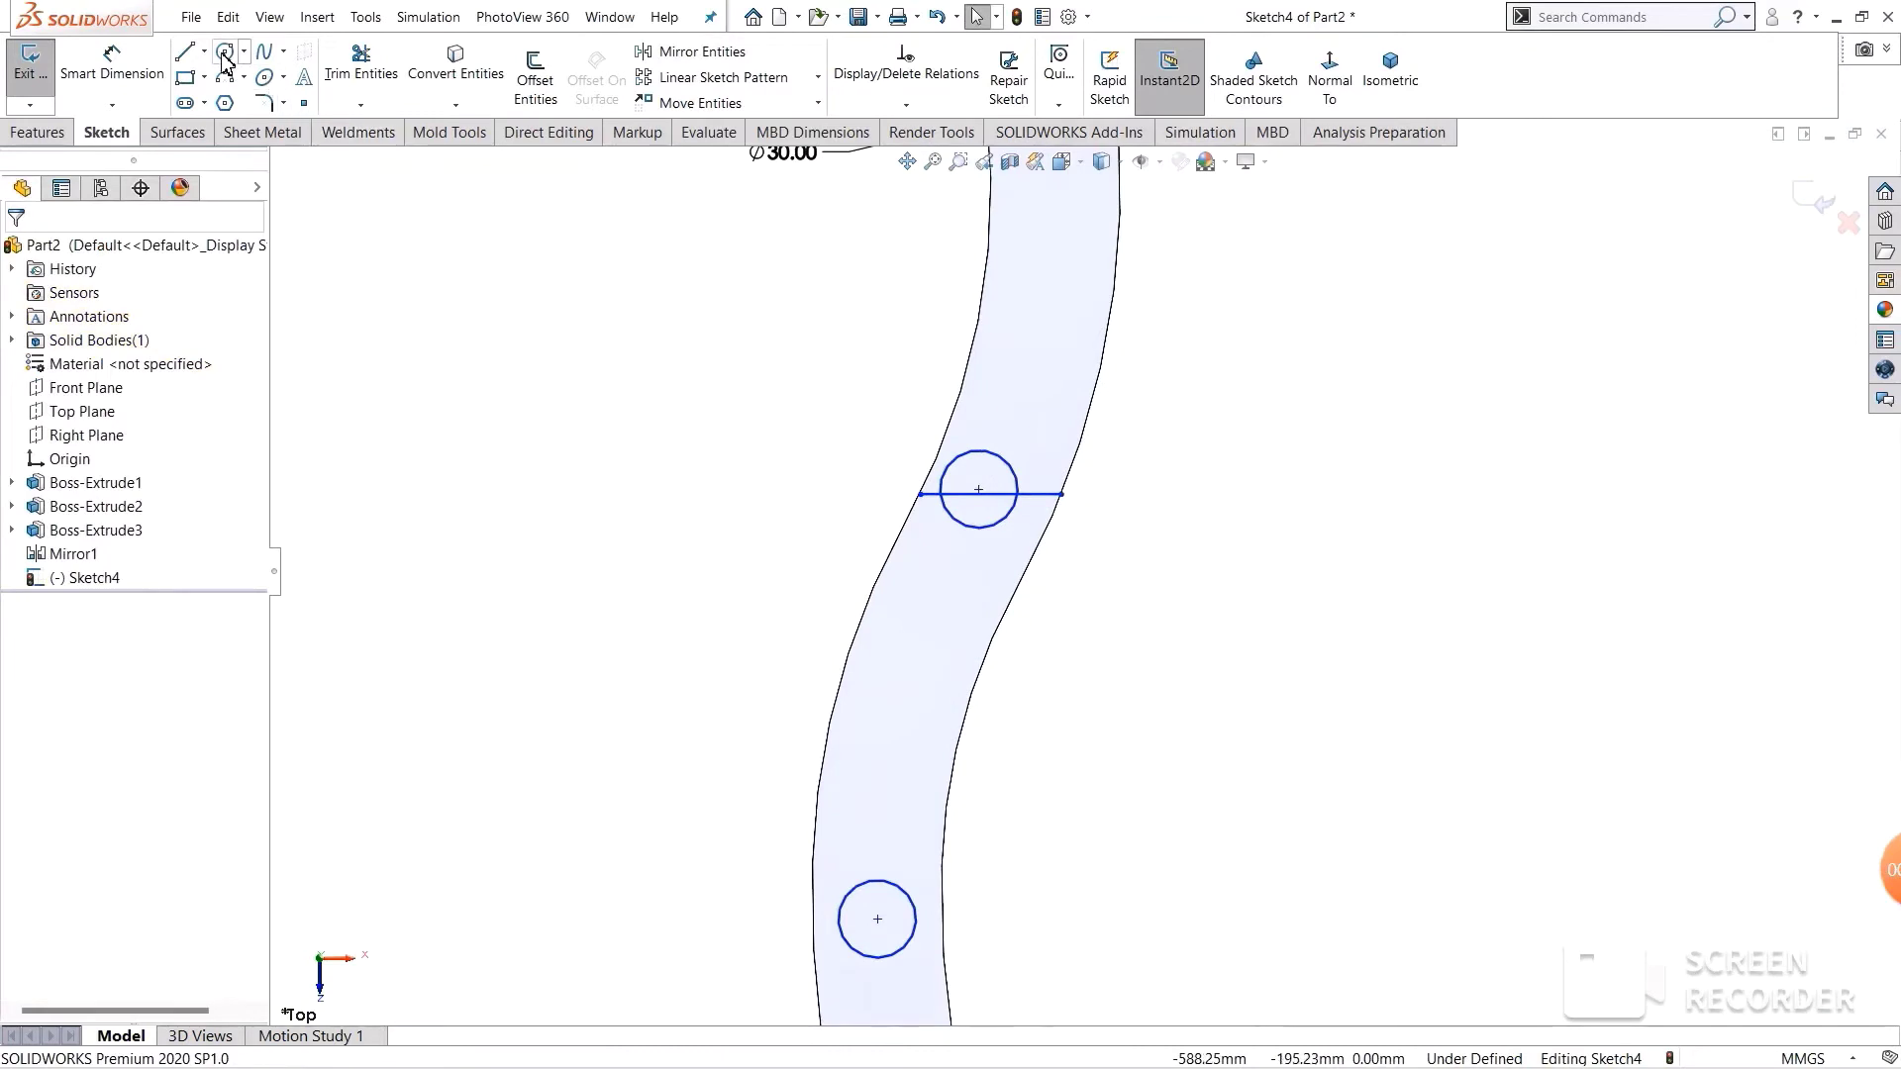
- Draw a third horizontal line across the leg at the lower circle
key("l")
scroll(904, 912, "down", 2)
scroll(733, 787, "down", 2)
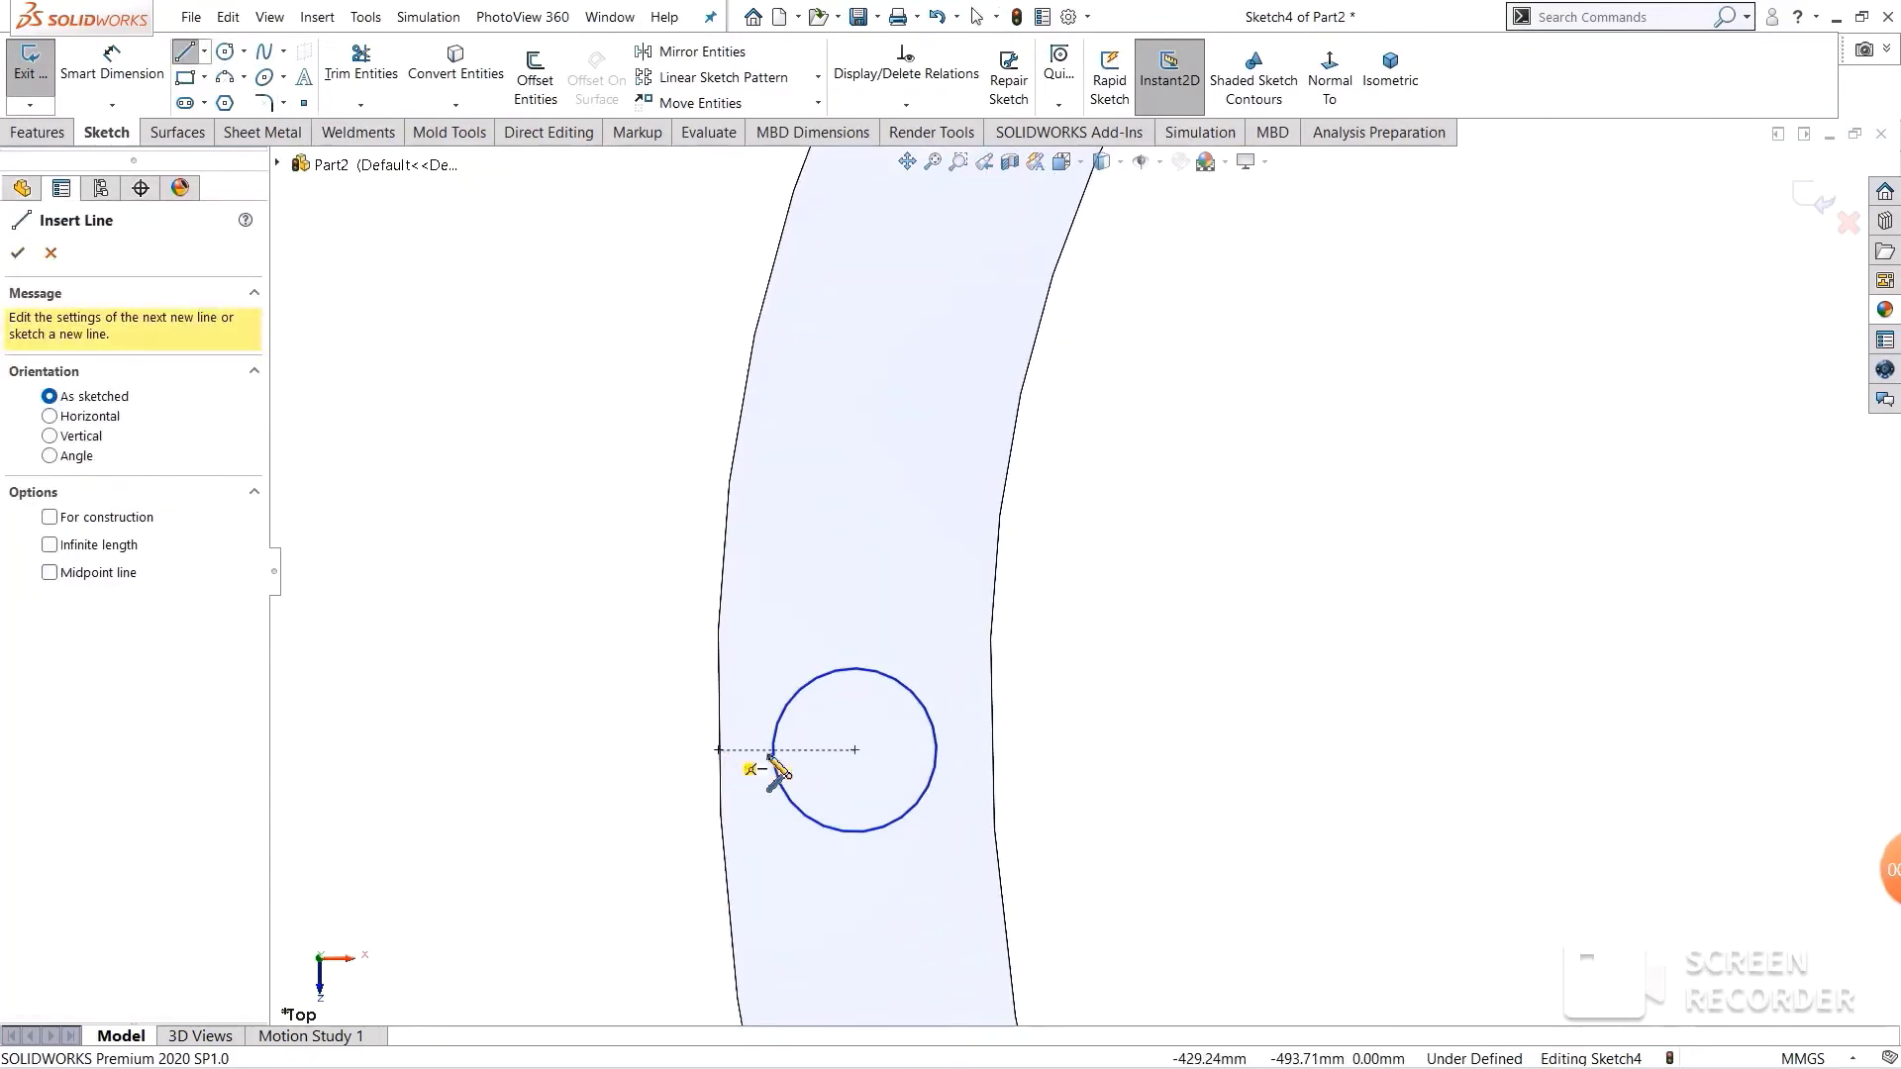
left_click(720, 750)
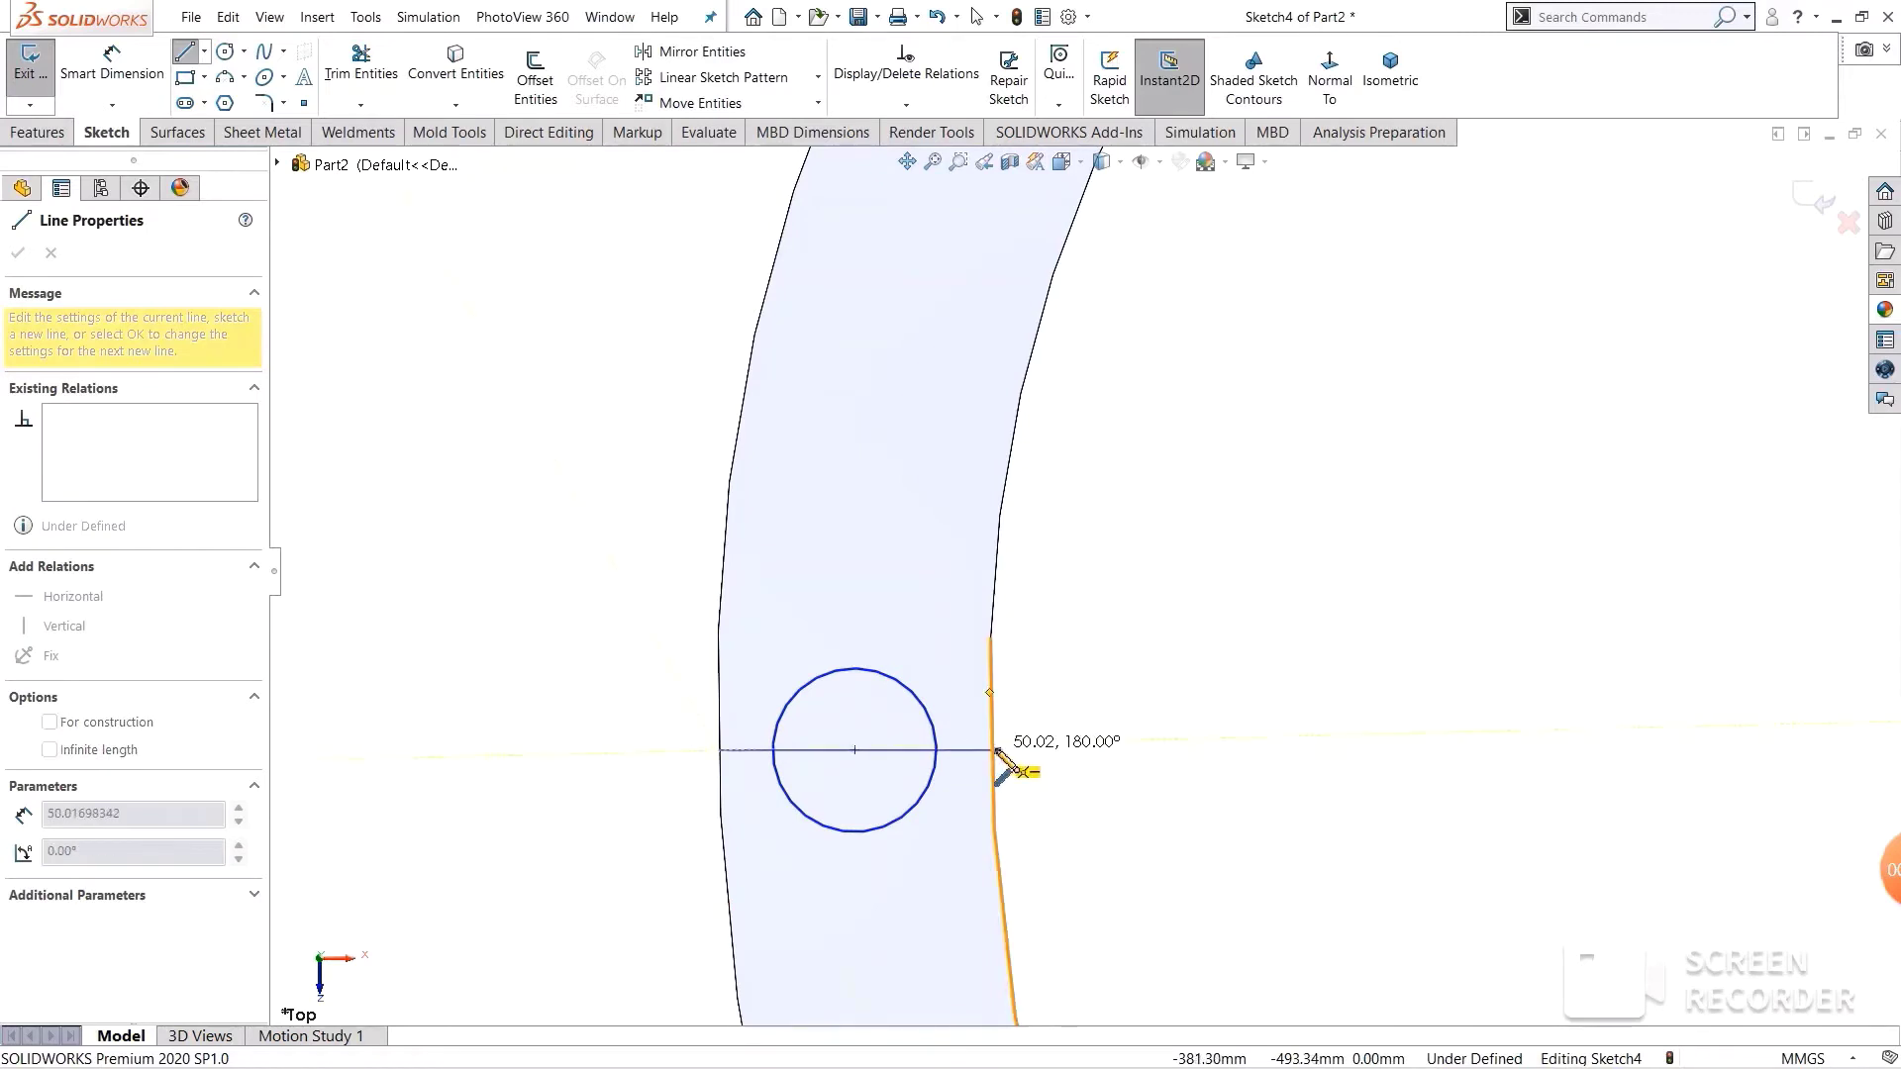
left_click(993, 749)
right_click(1089, 674)
left_click(1109, 691)
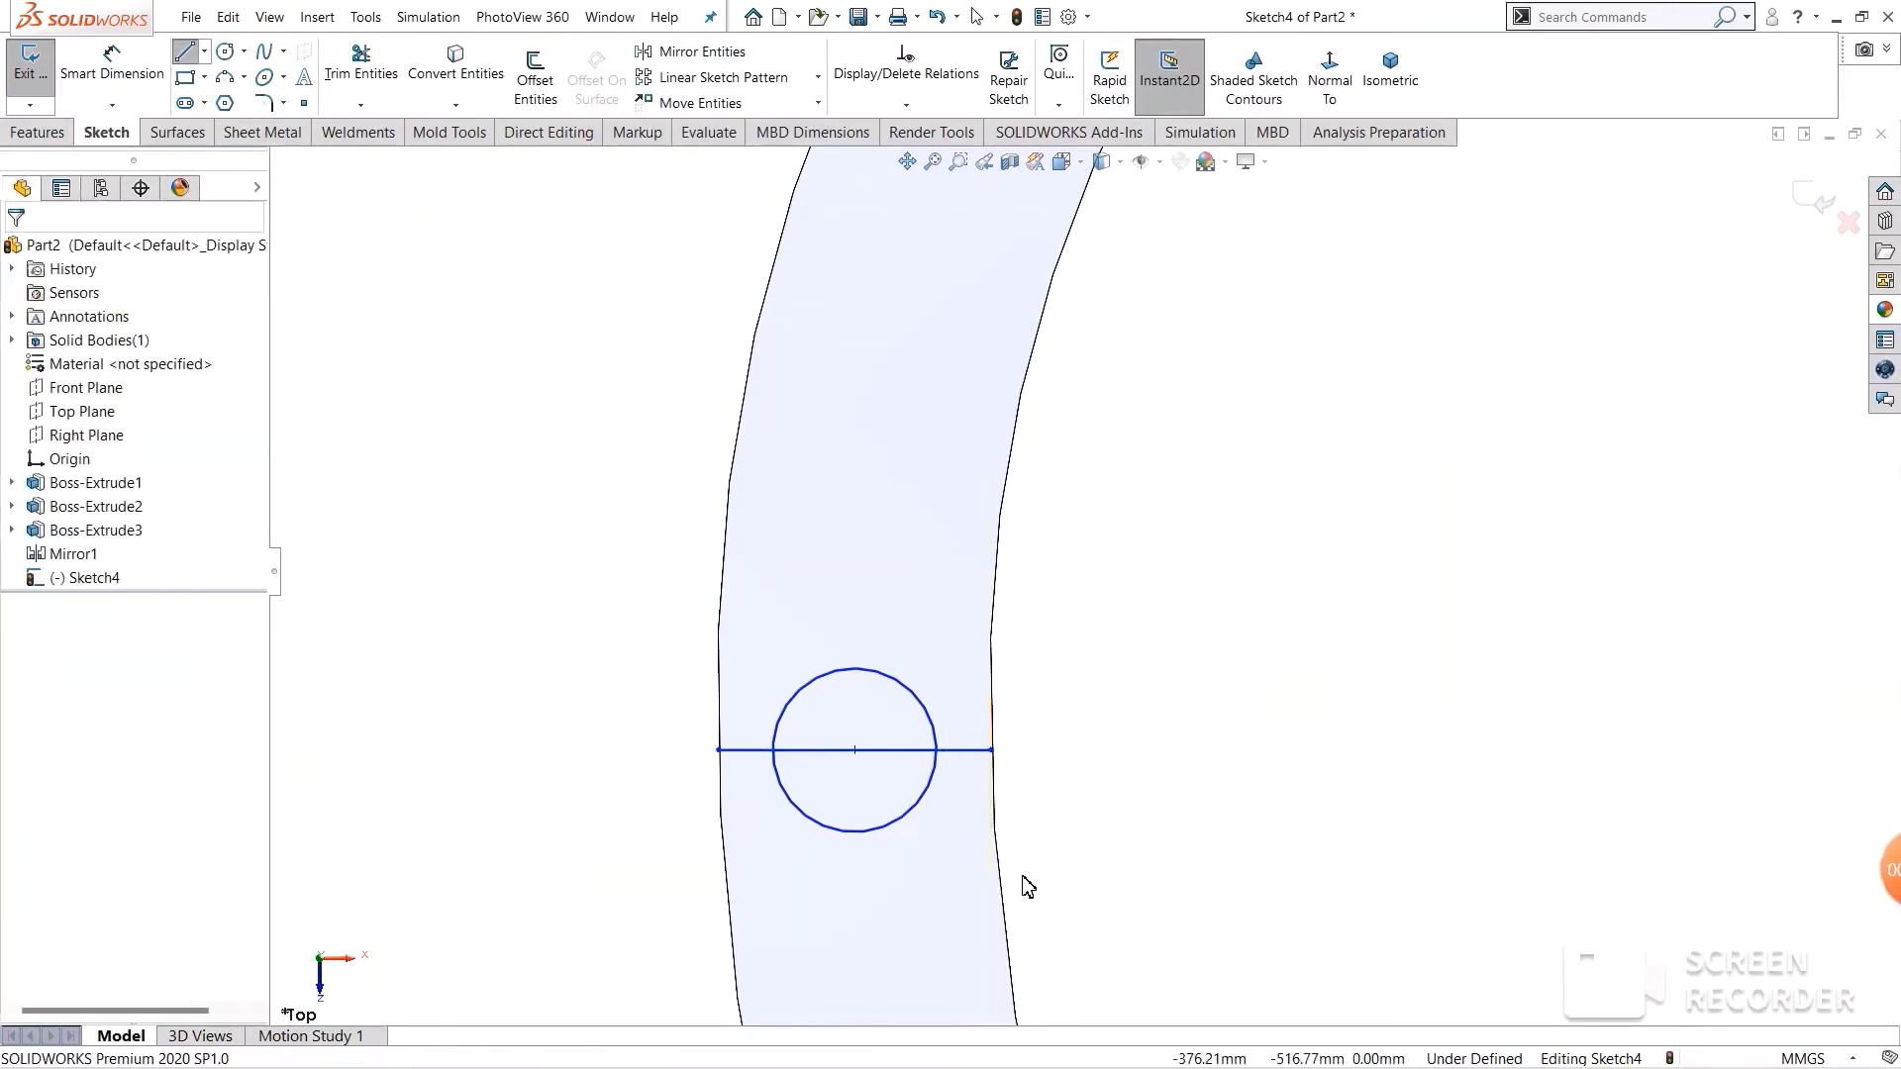
scroll(1015, 854, "up", 2)
- Make the middle rung circle's centre coincident with its horizontal line's midpoint
left_click(1005, 695)
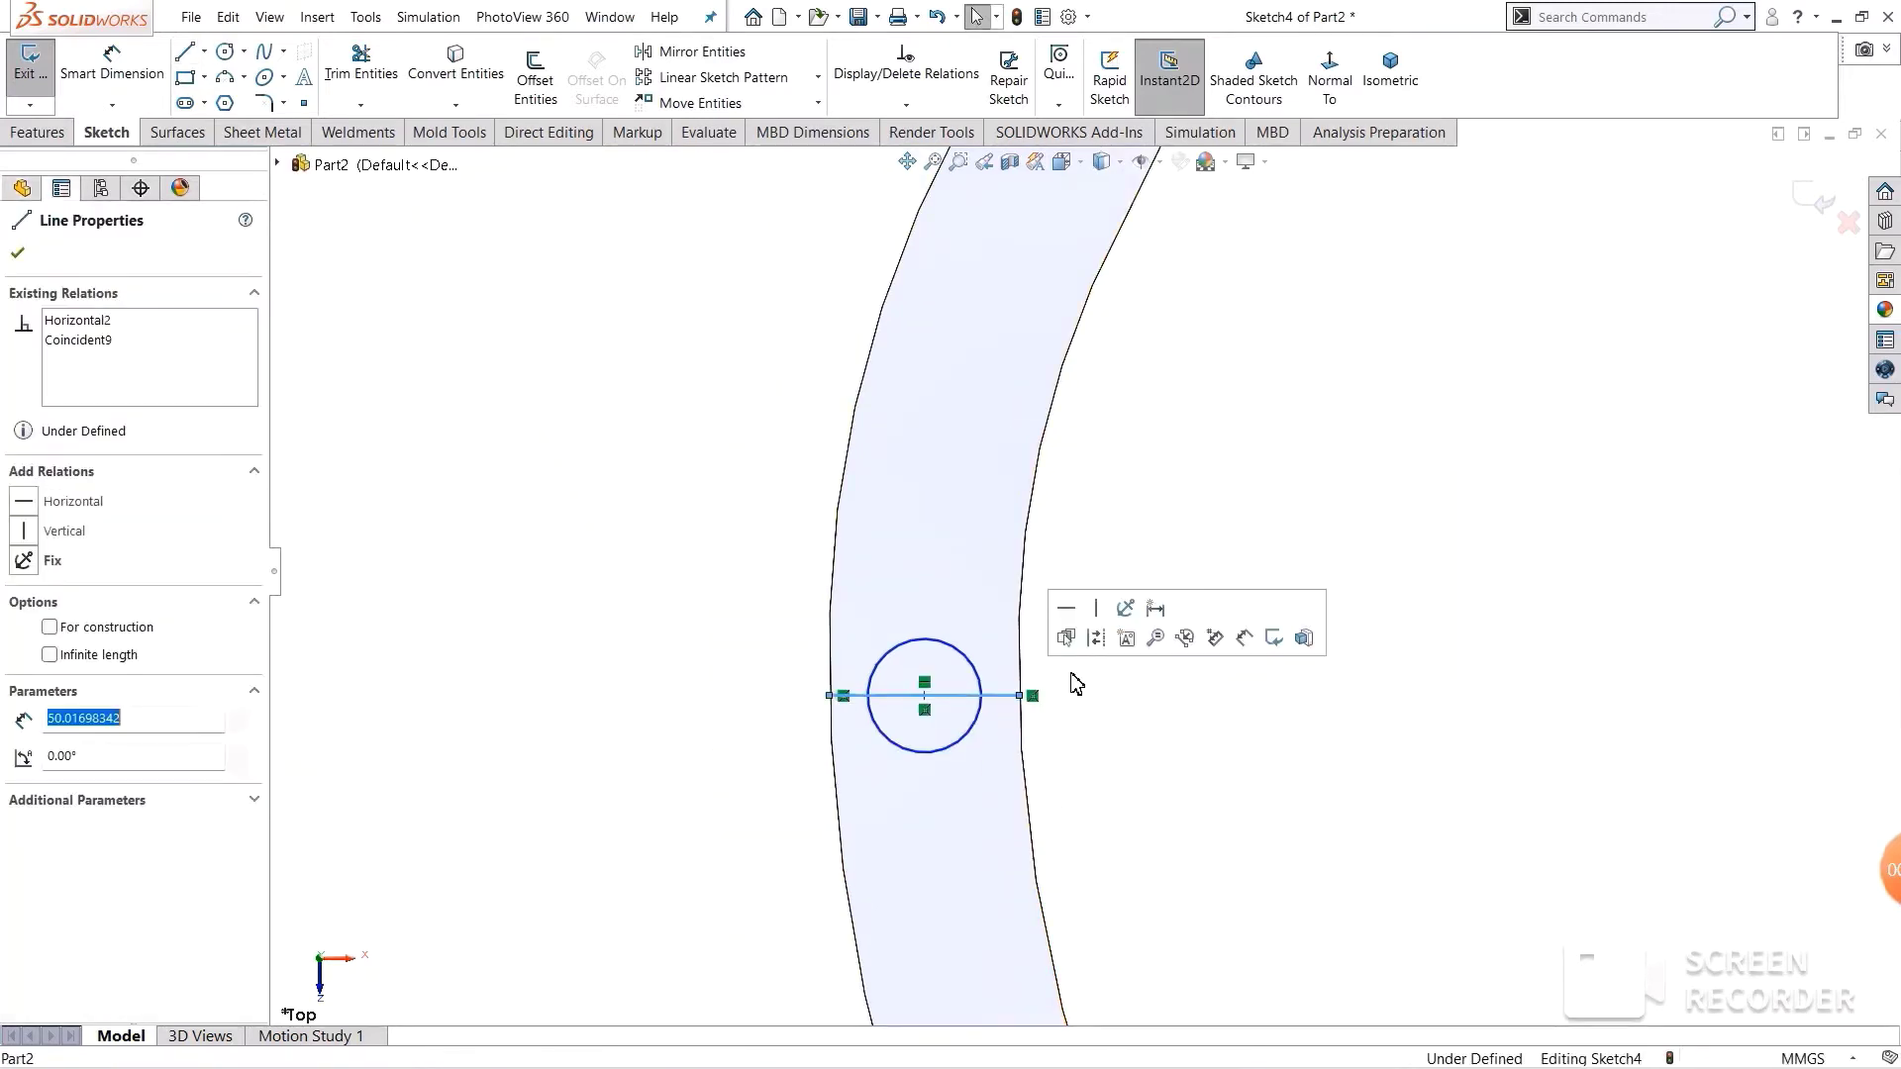
left_click(1149, 708)
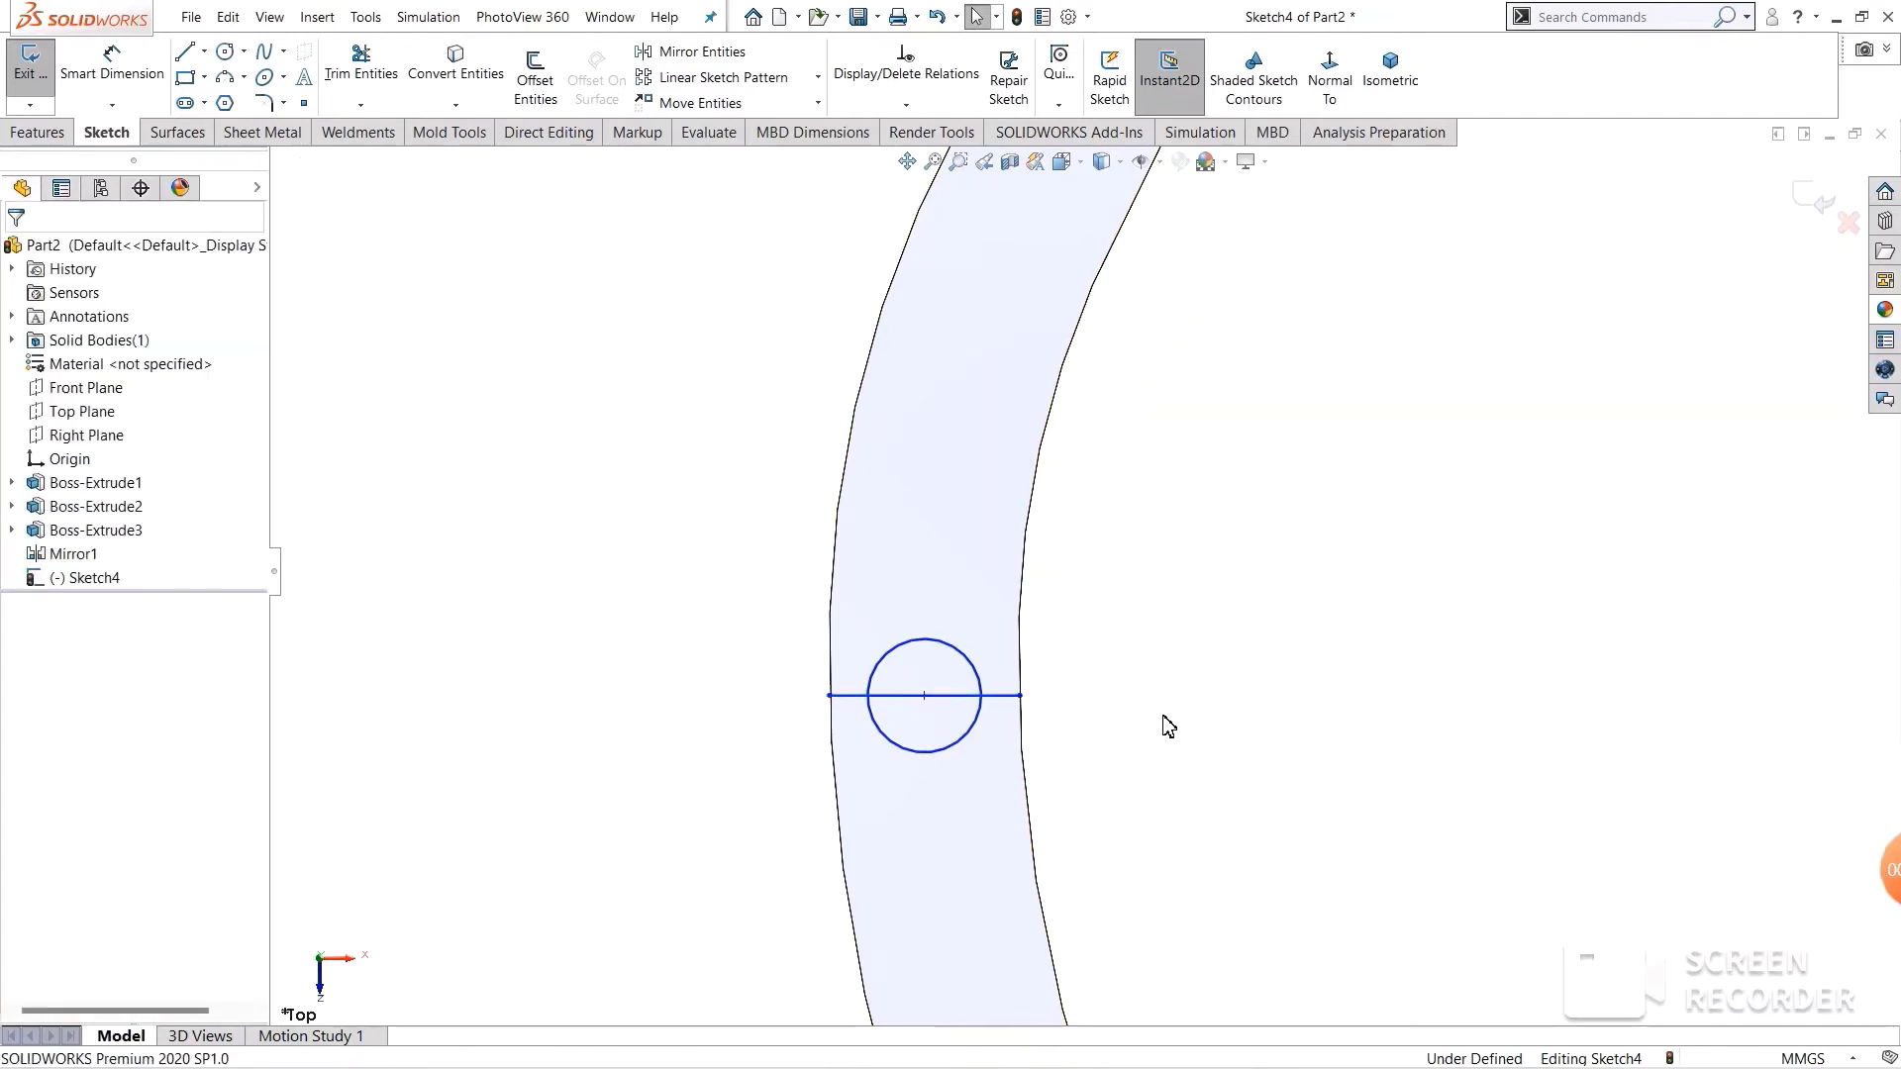
left_click(970, 676)
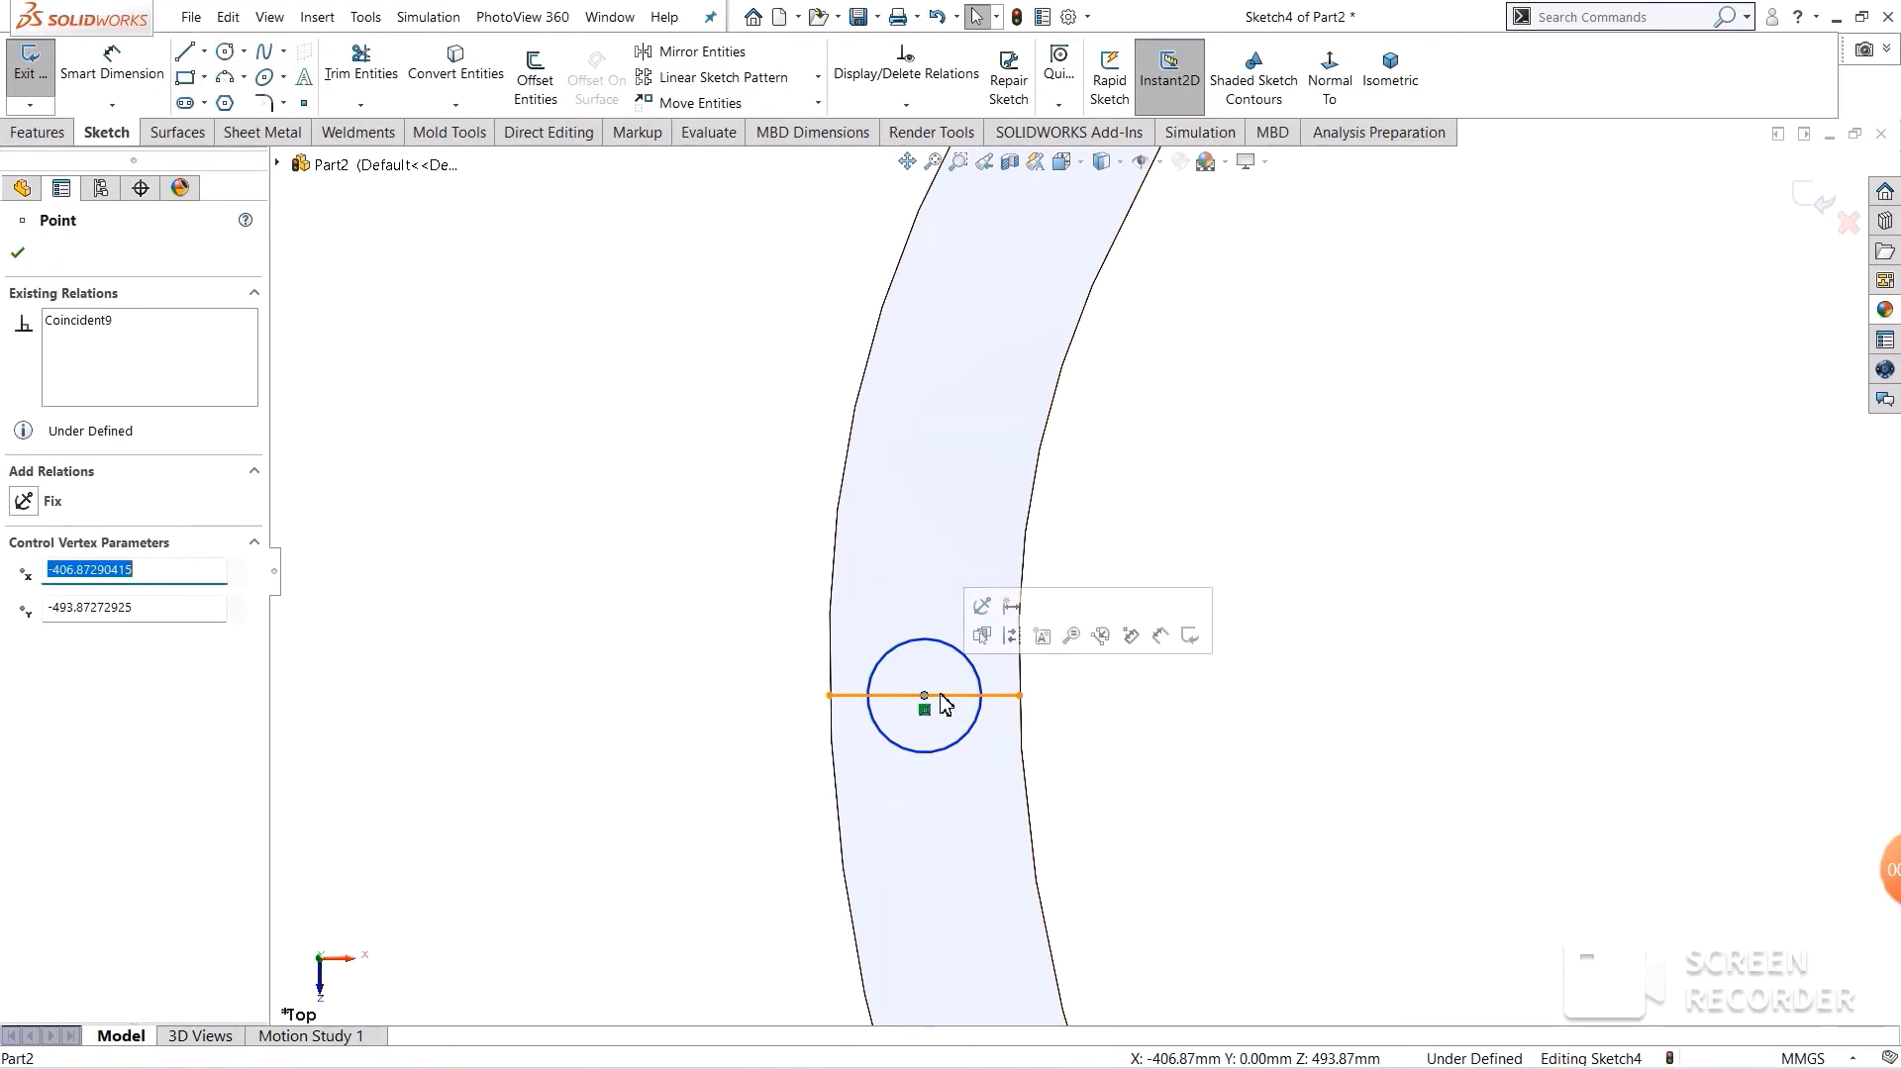
scroll(926, 698, "down", 3)
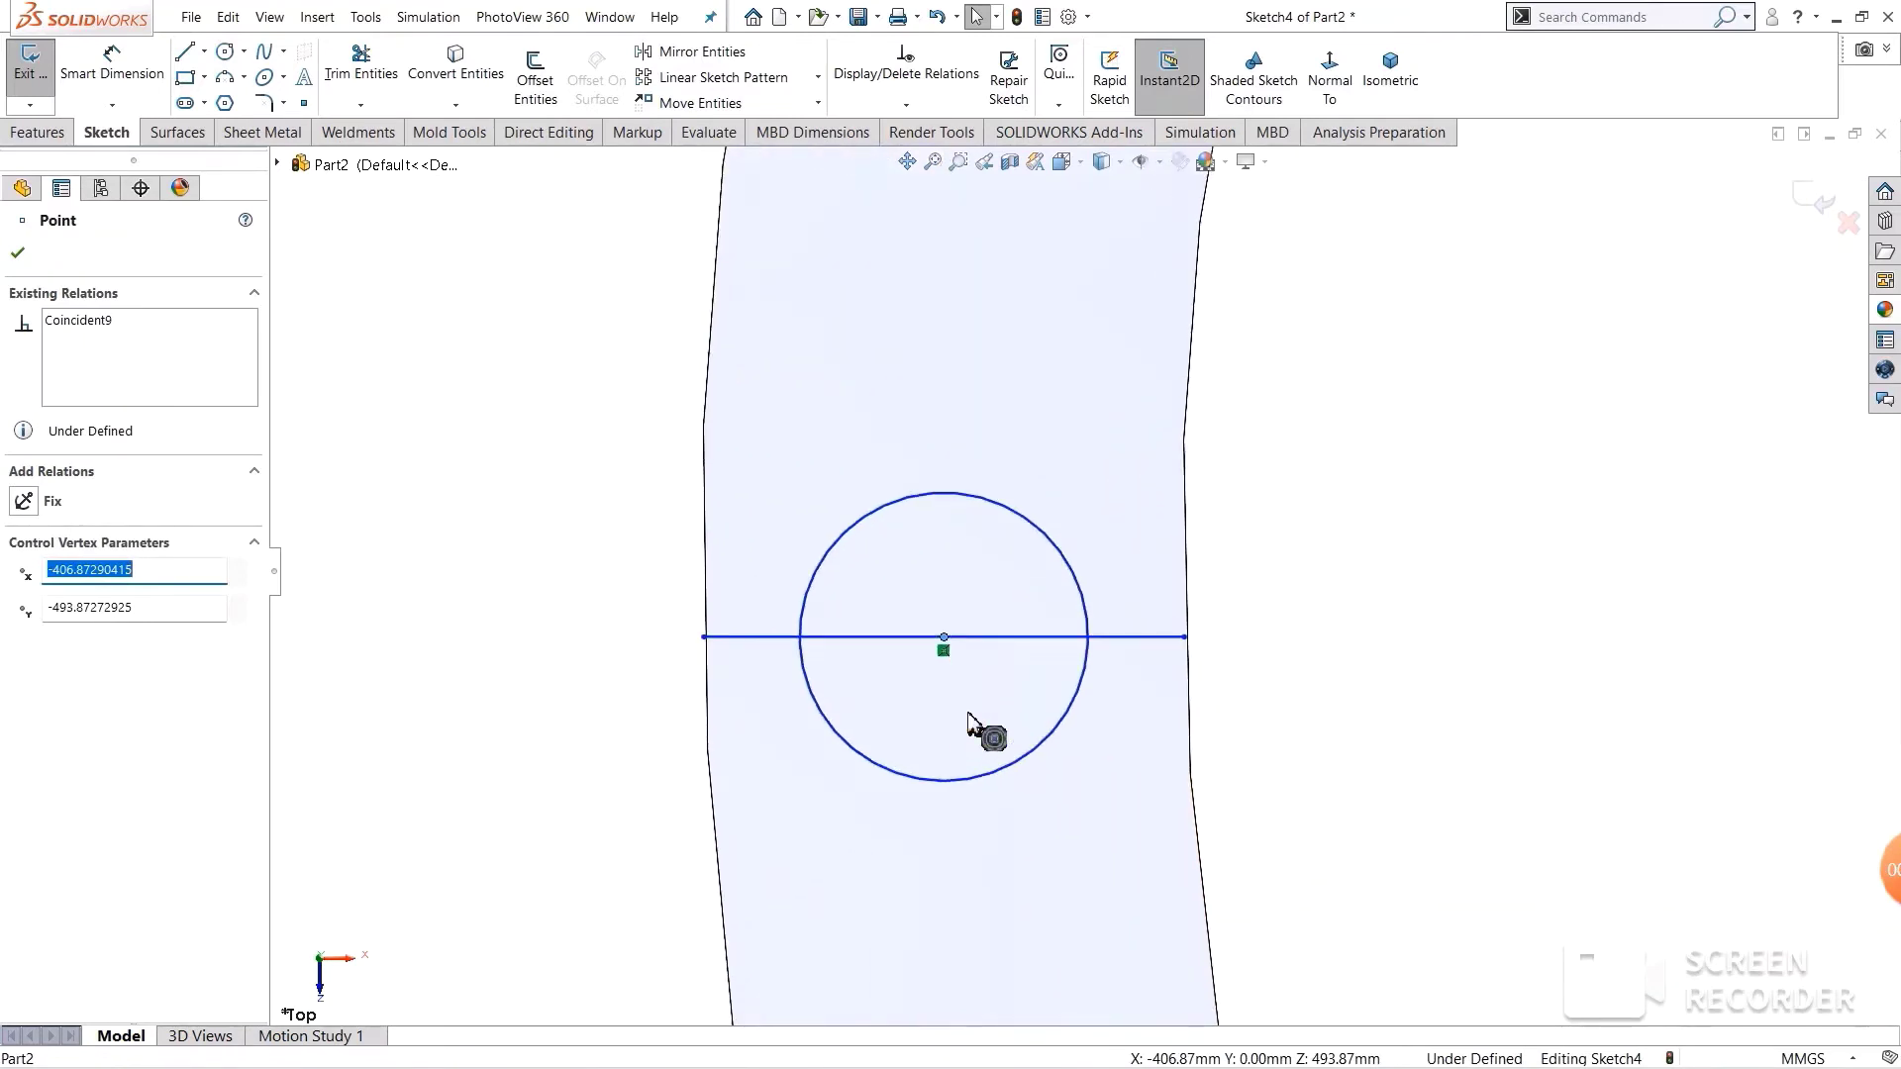
scroll(941, 633, "down", 3)
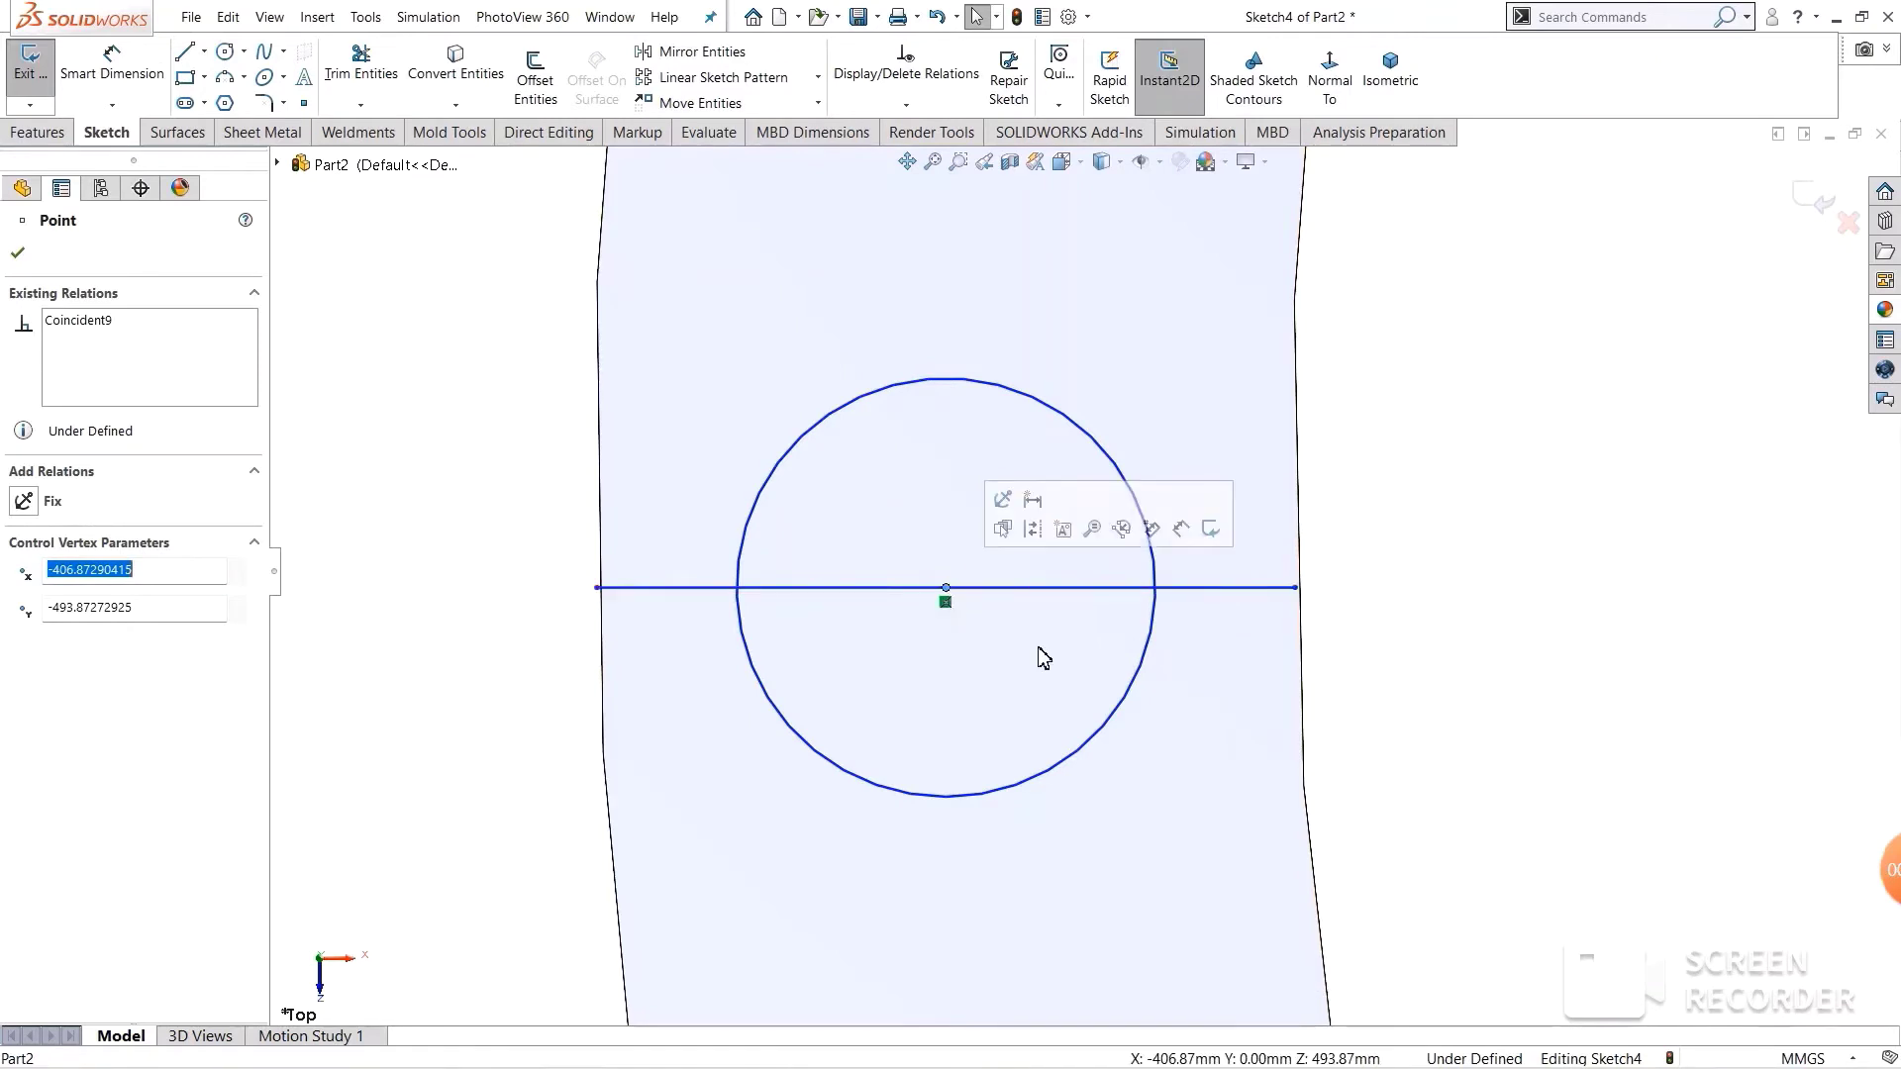
scroll(1119, 742, "up", 2)
scroll(1119, 743, "up", 2)
scroll(1118, 742, "up", 2)
scroll(1119, 742, "up", 2)
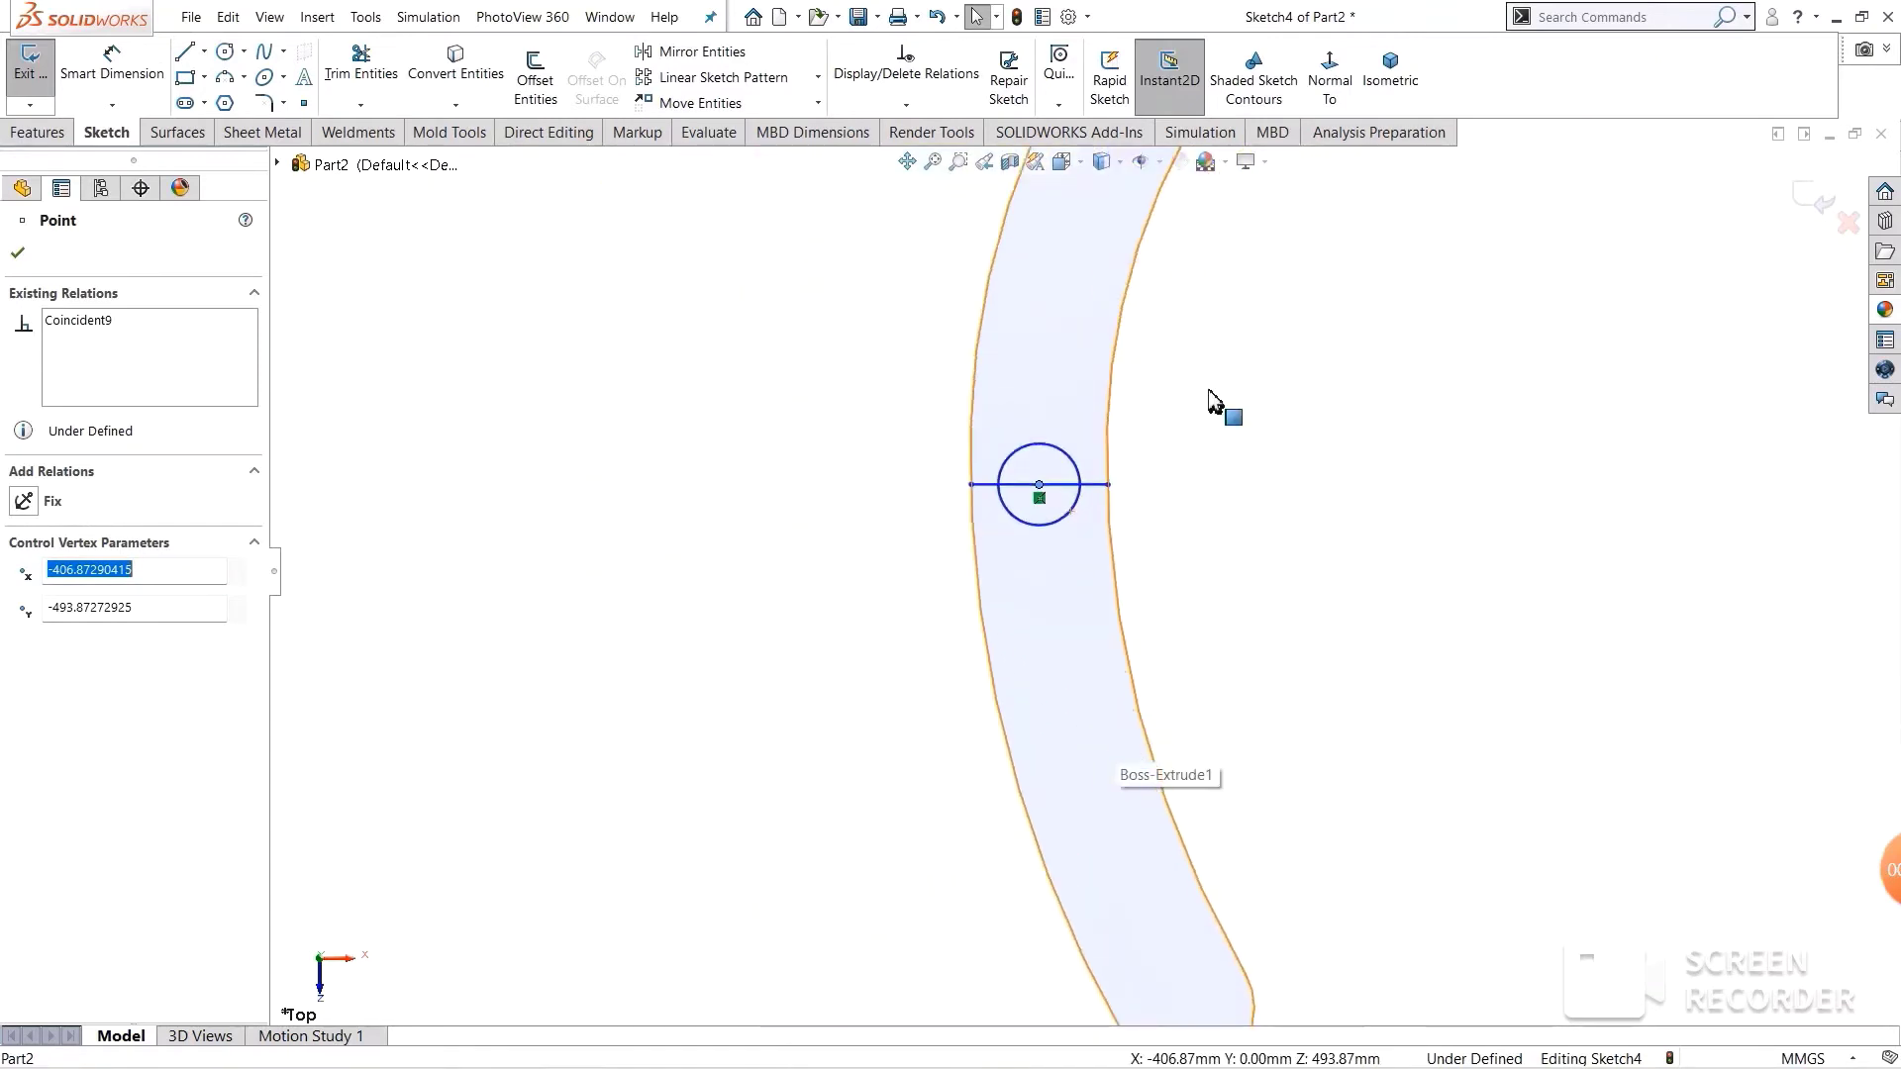
scroll(1287, 510, "up", 2)
scroll(1148, 351, "up", 2)
scroll(1082, 442, "down", 2)
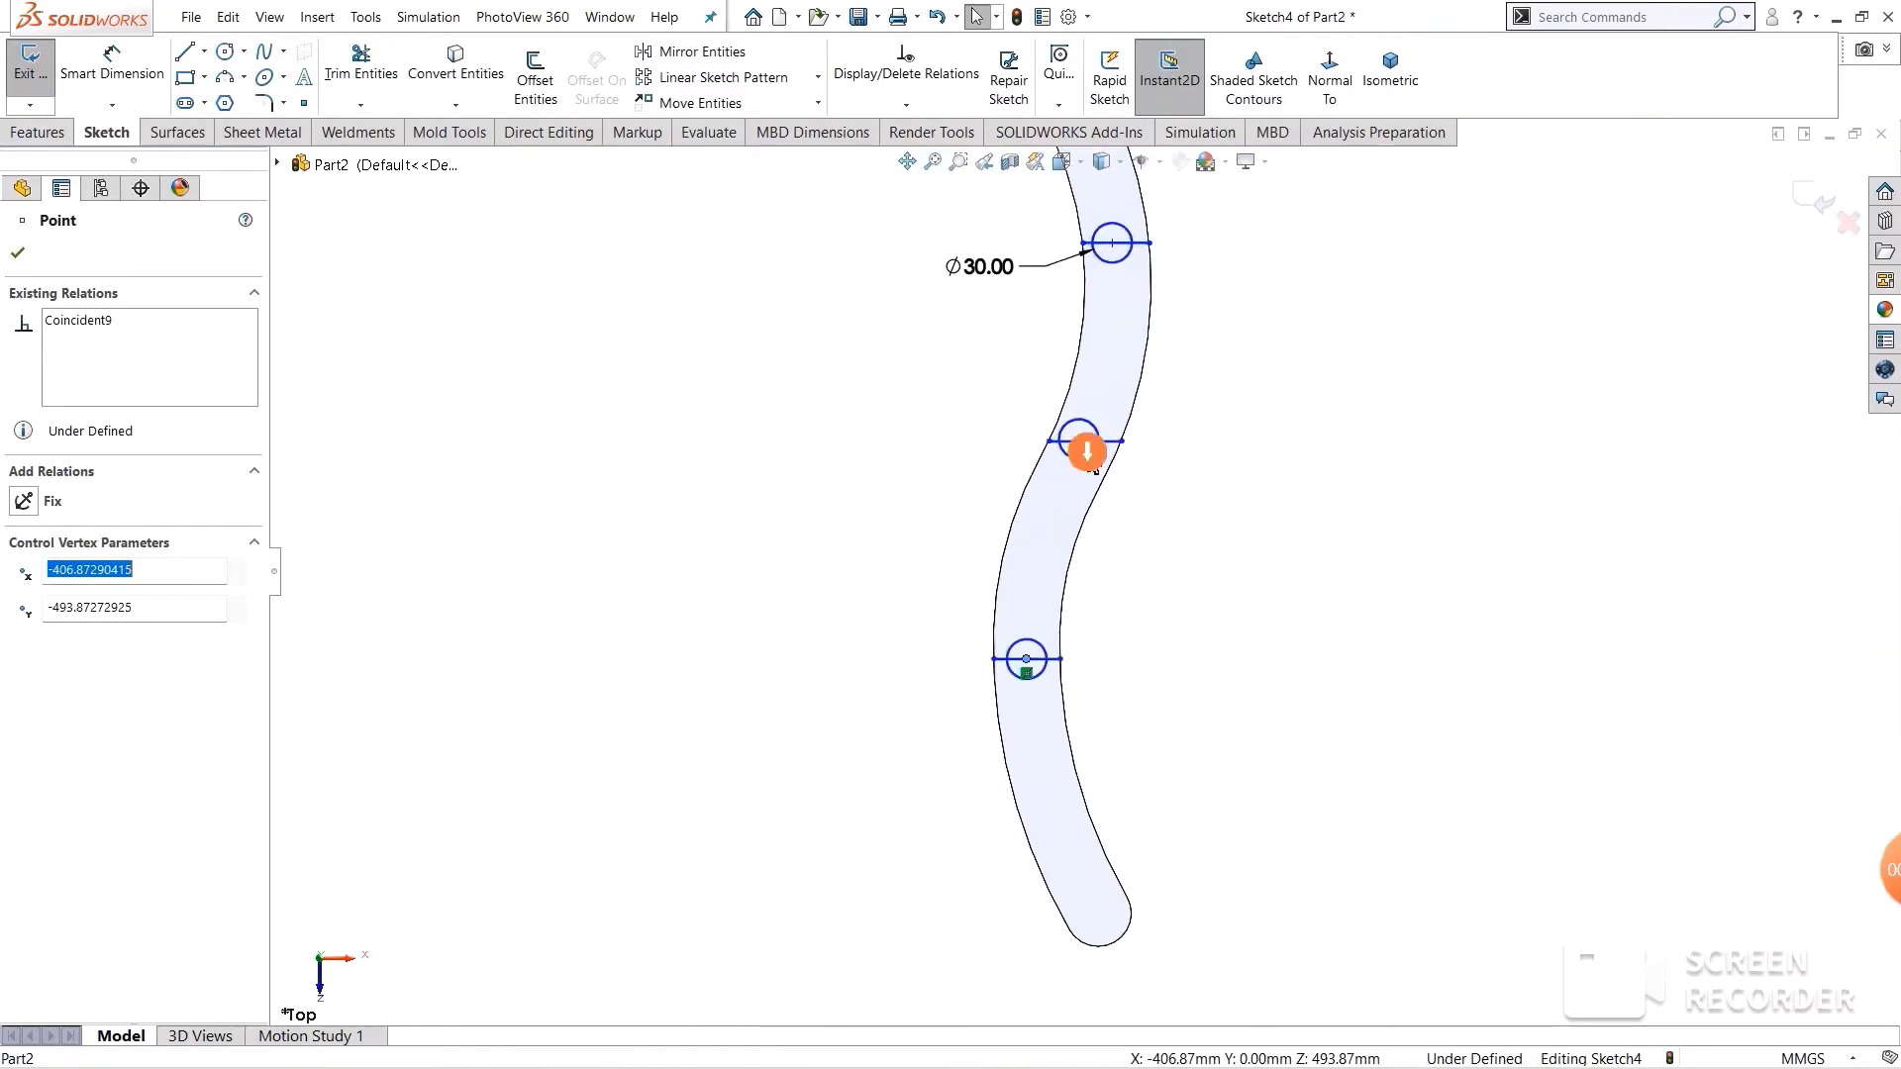
scroll(1079, 485, "down", 2)
scroll(1082, 530, "down", 2)
scroll(1057, 574, "down", 2)
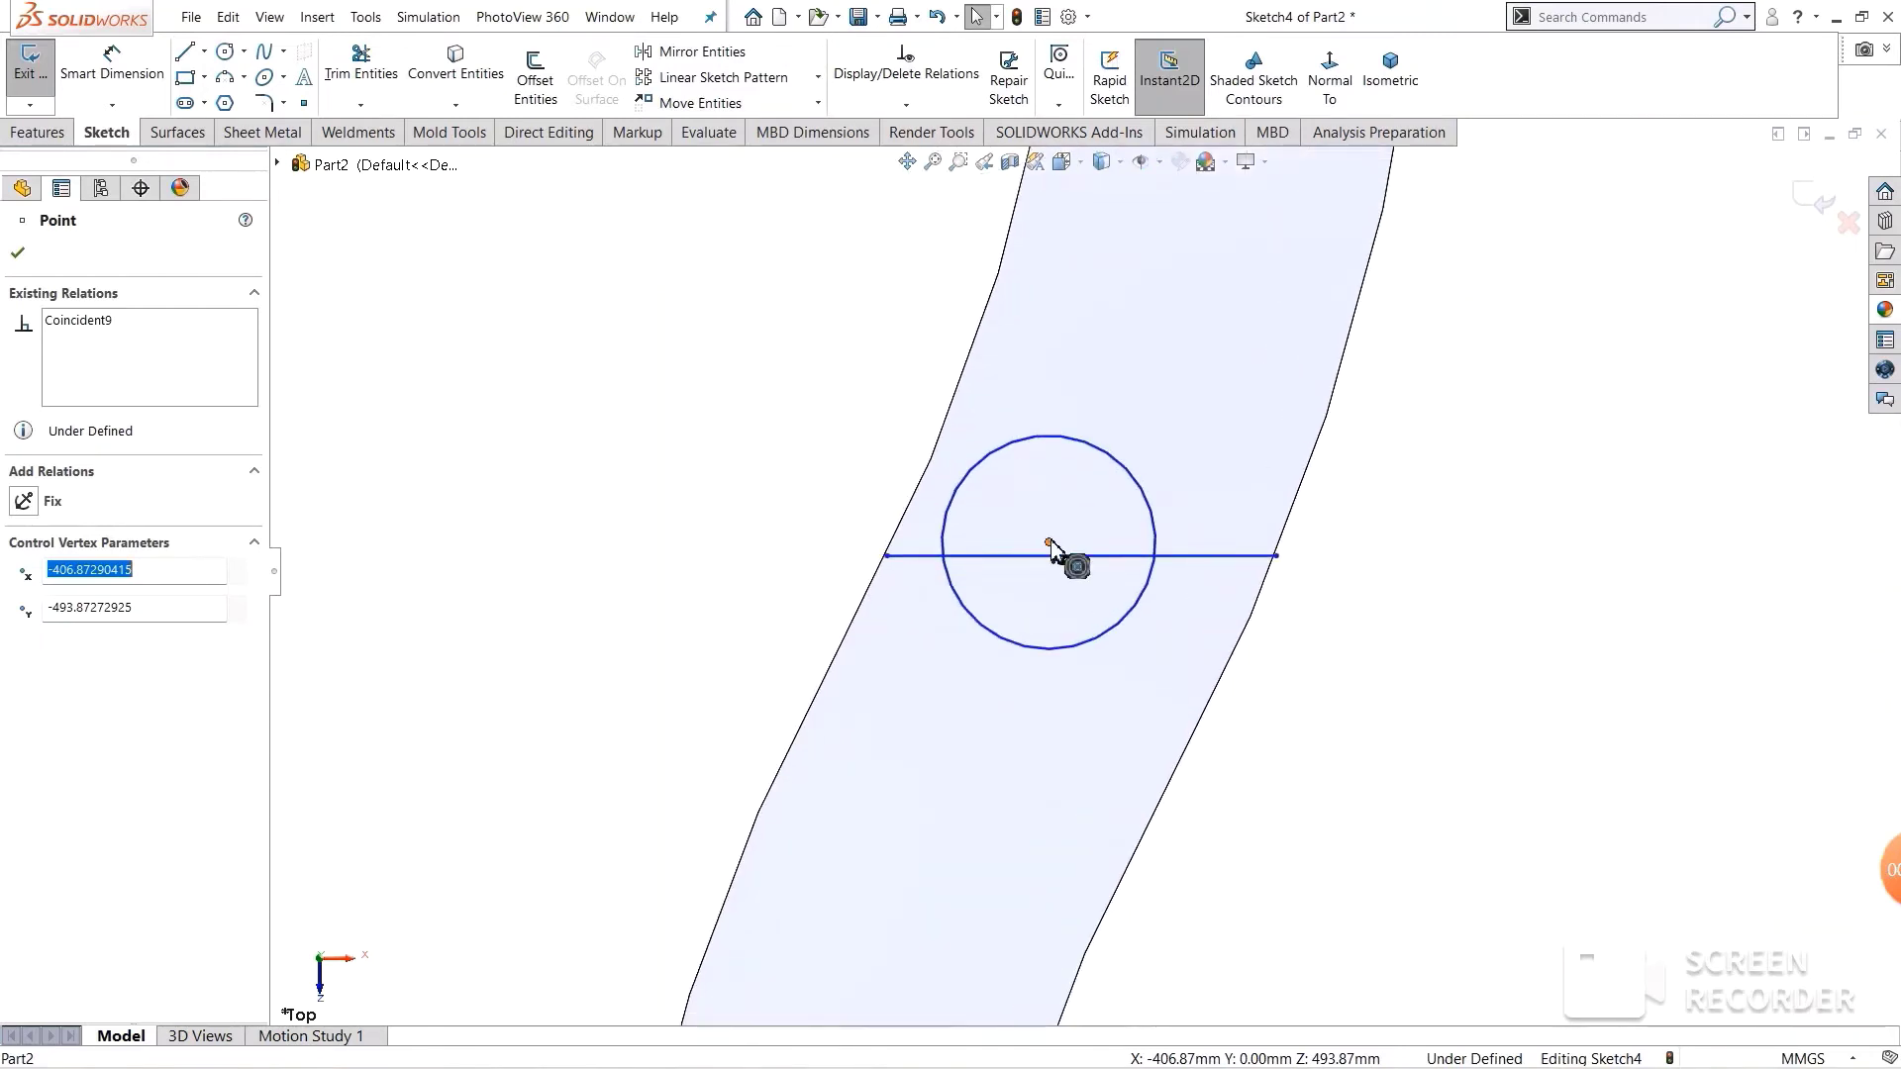
left_click(1050, 543)
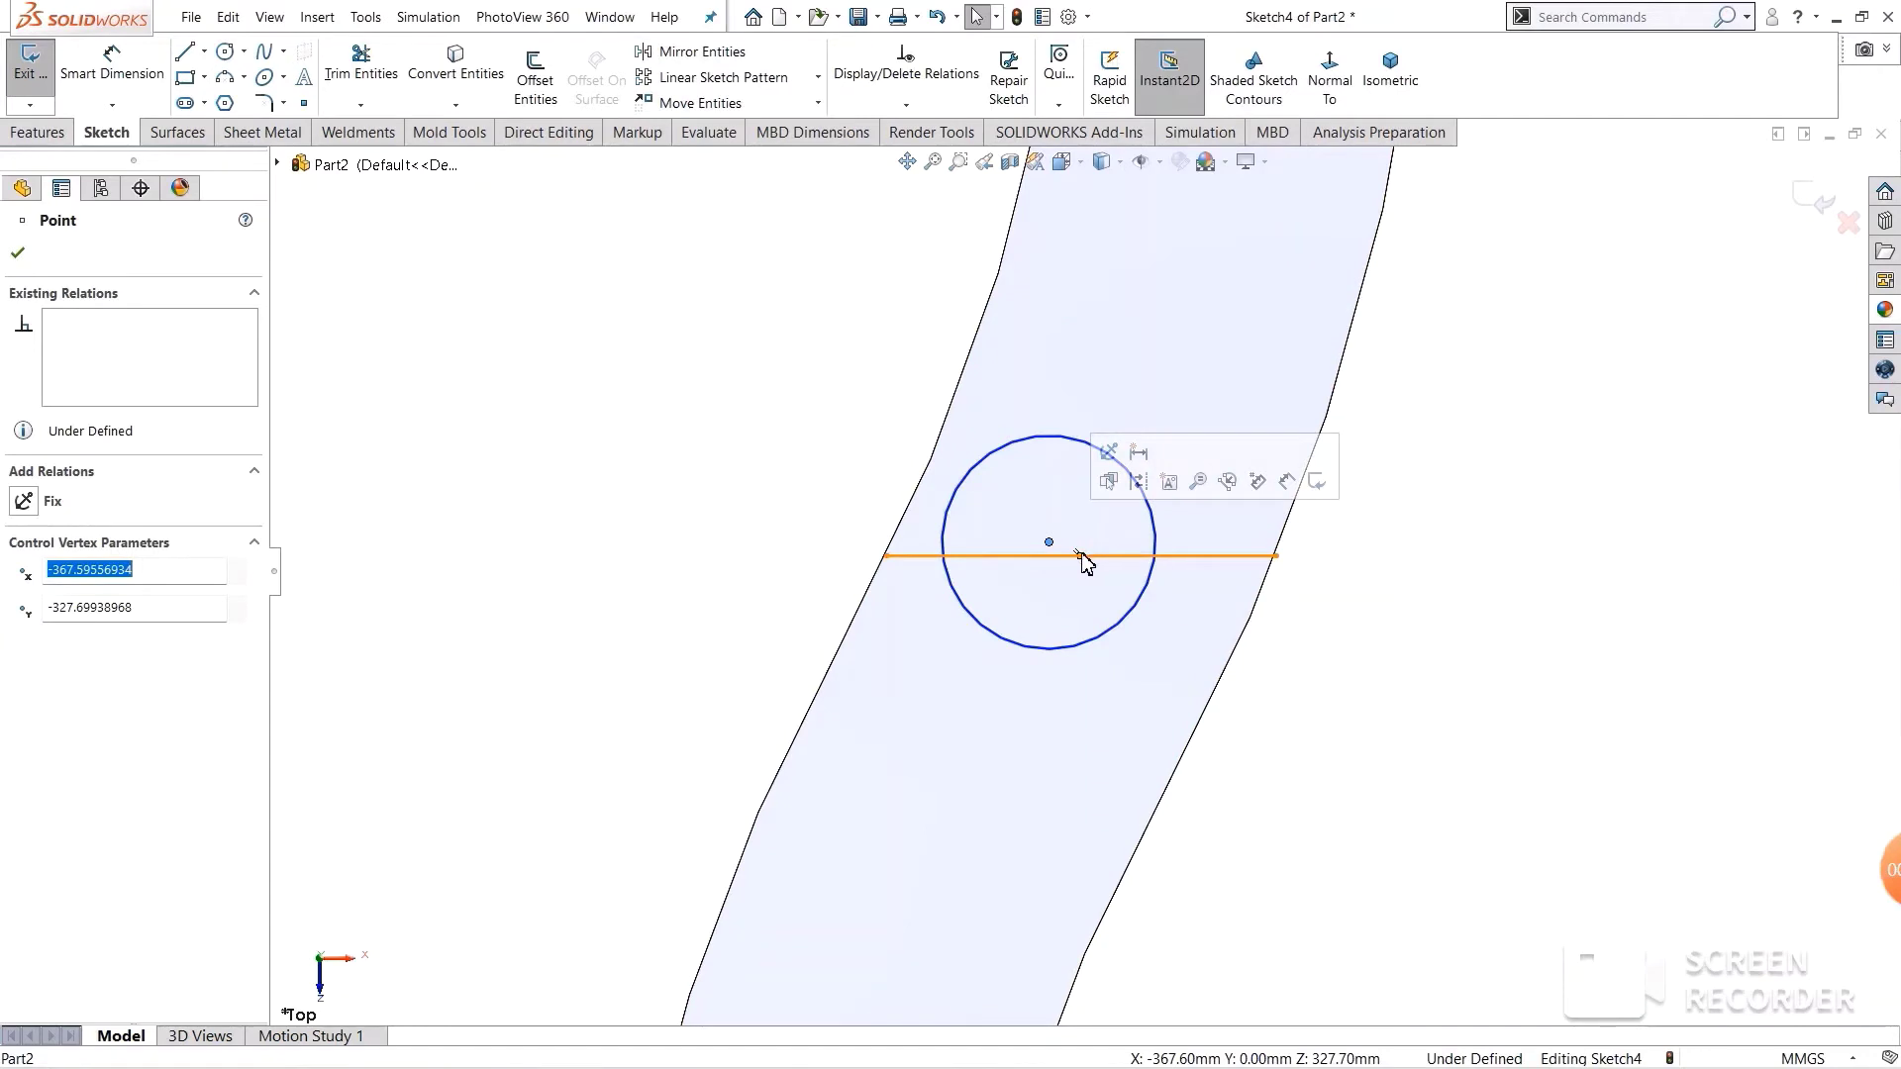
left_click(1083, 557)
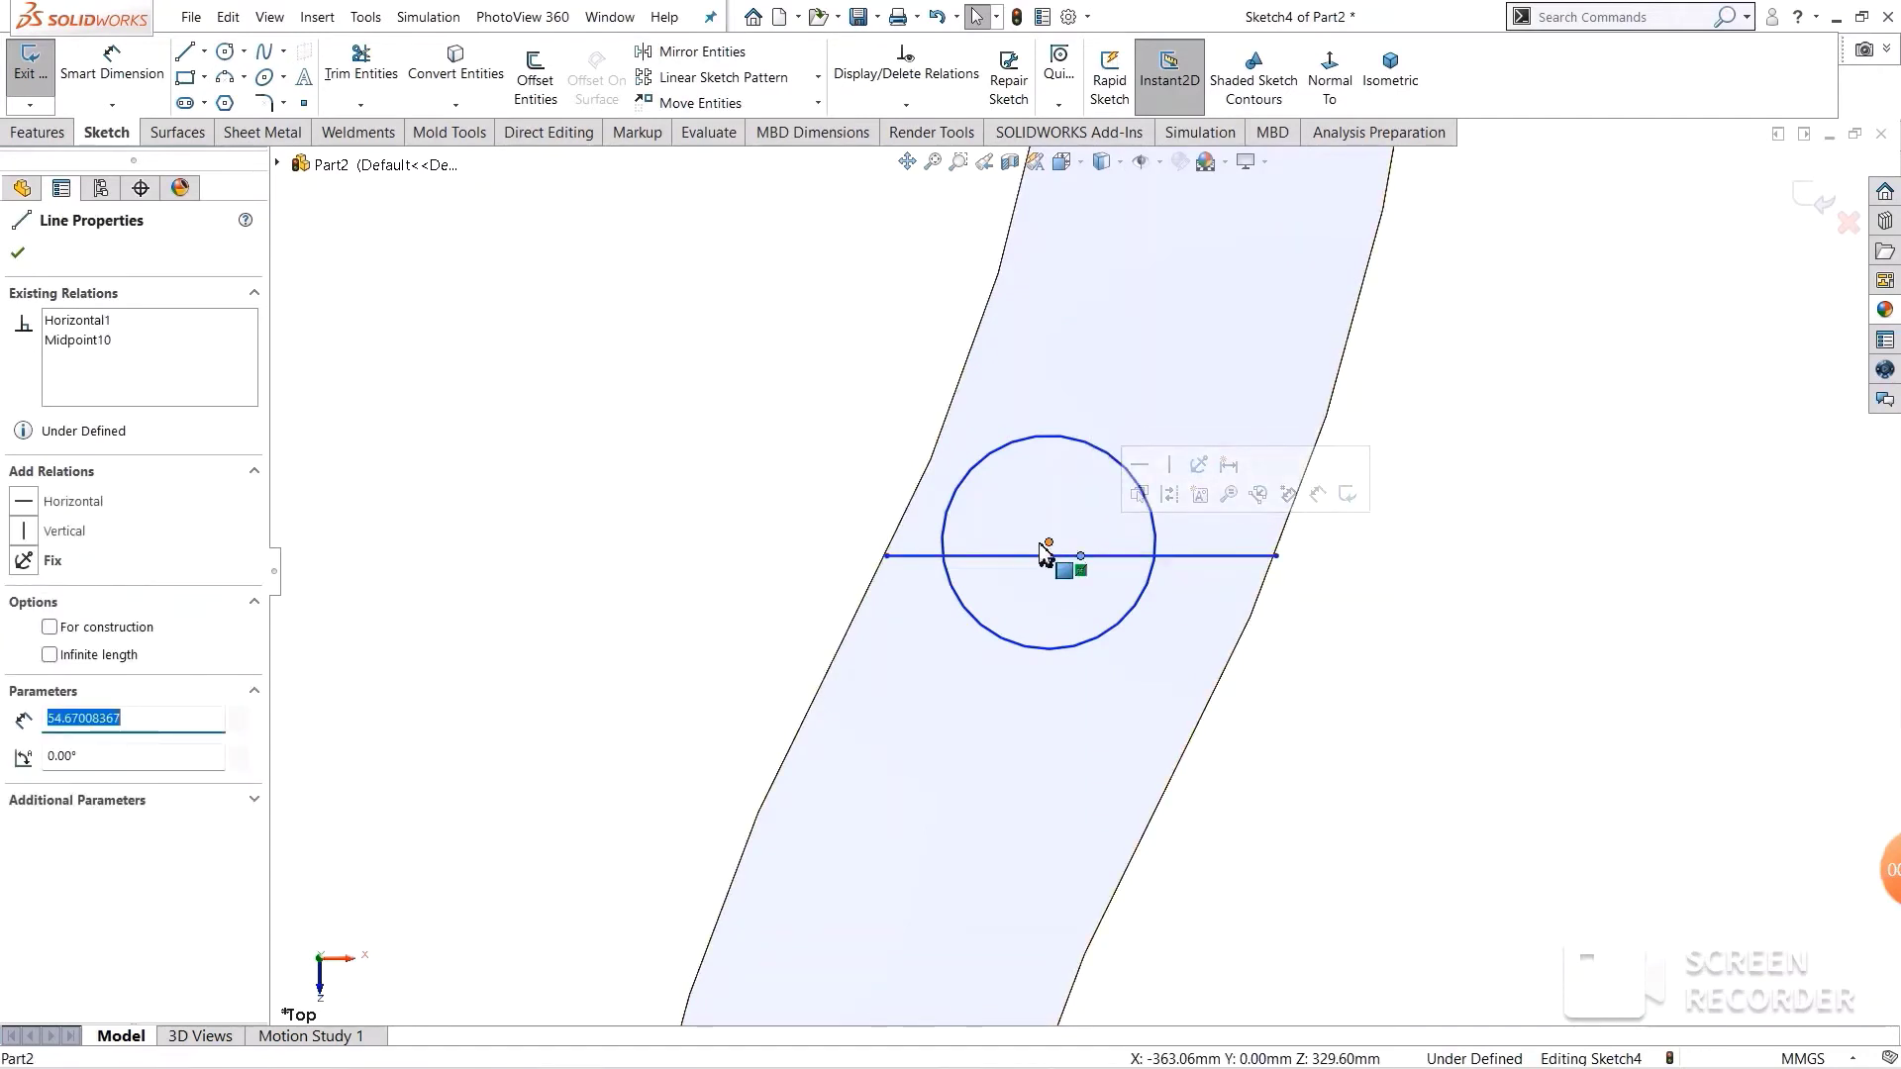
left_click(1049, 542)
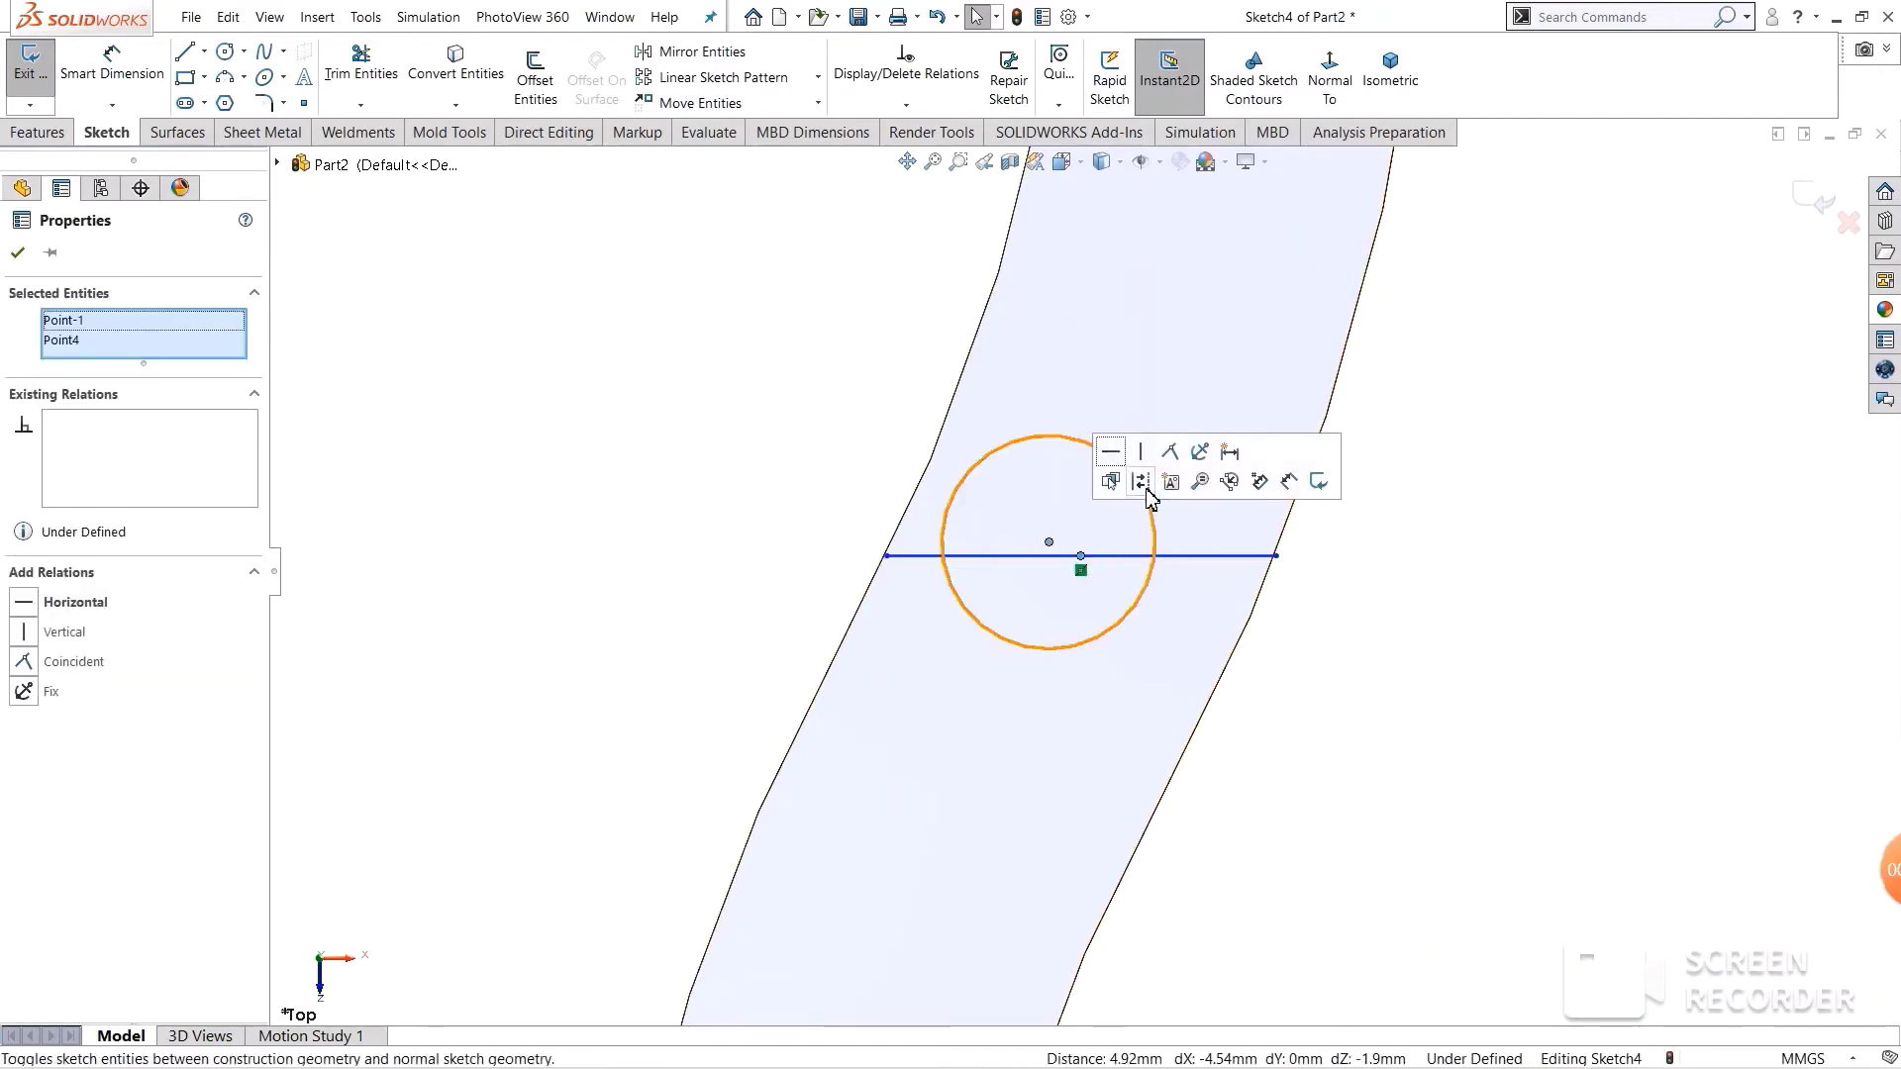
left_click(1178, 455)
left_click(1317, 481)
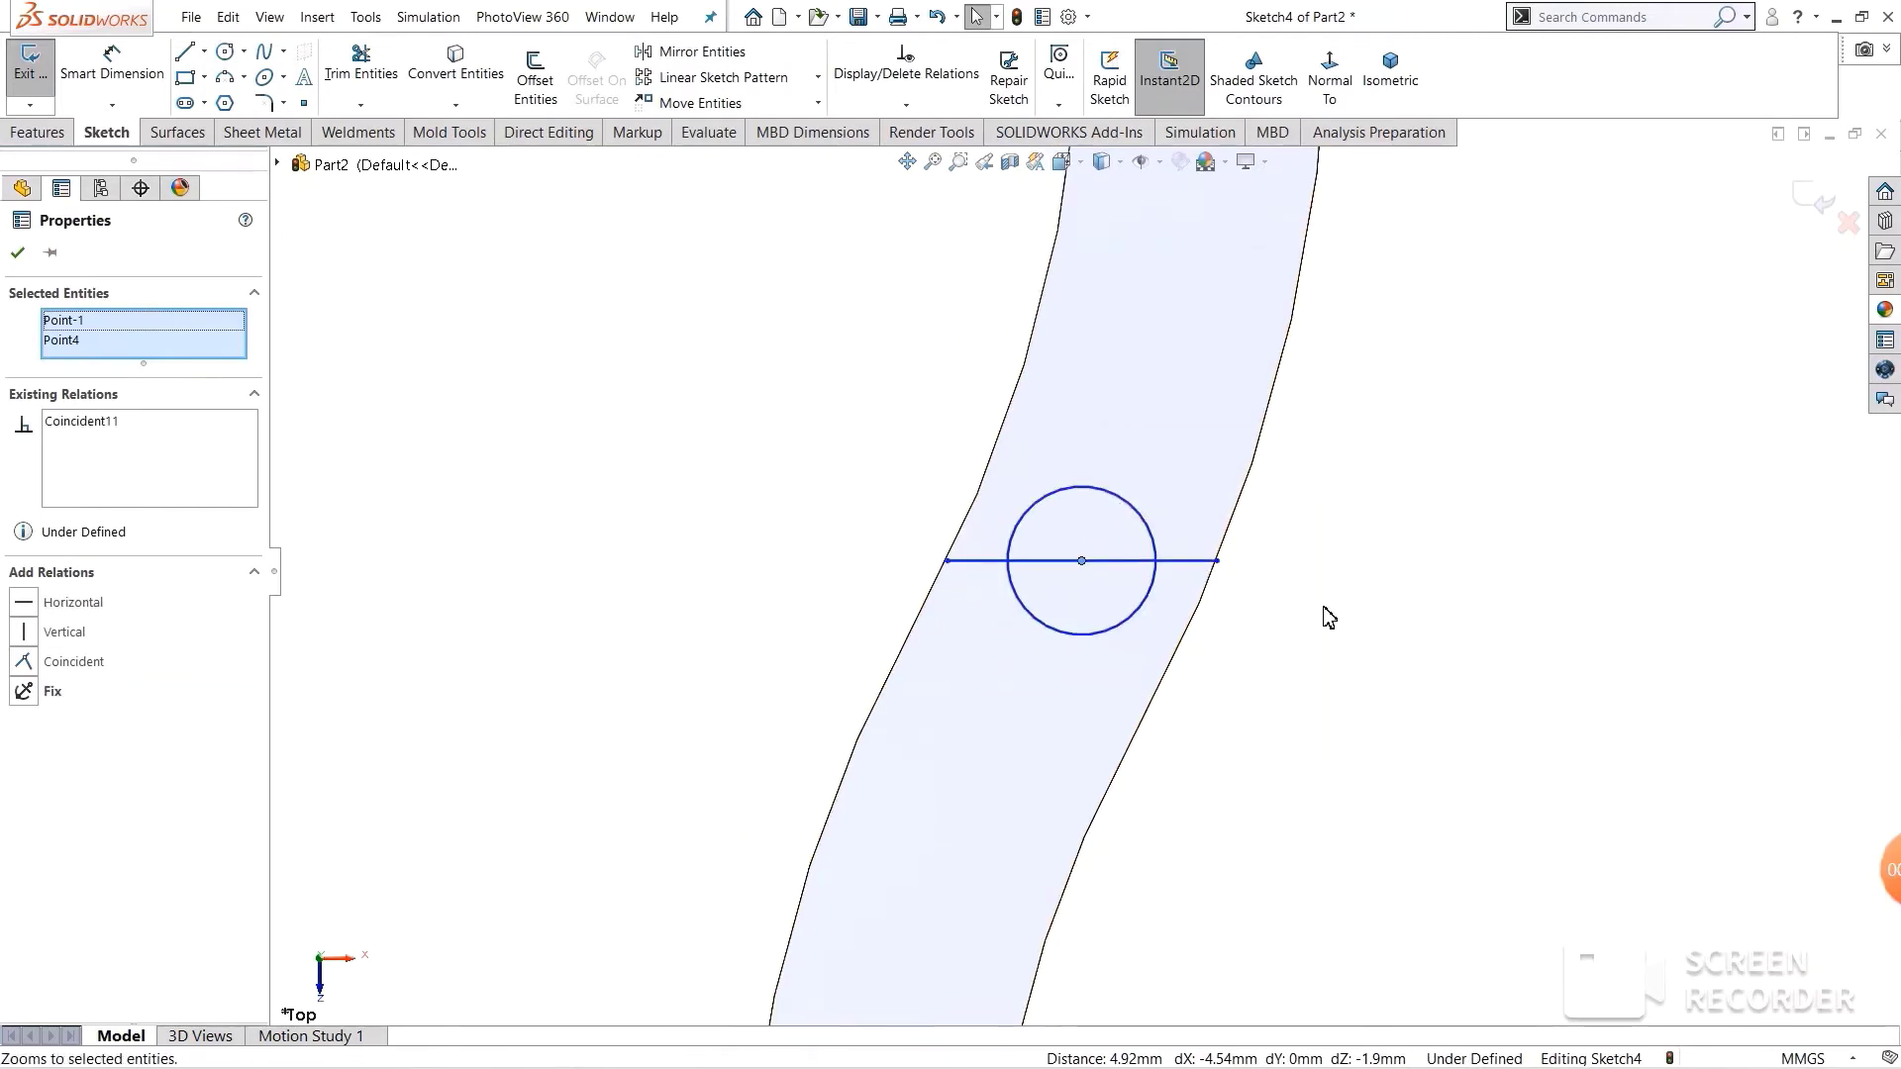
- Tie the top rung circle's centre to the midpoint of its horizontal line
scroll(1136, 384, "down", 3)
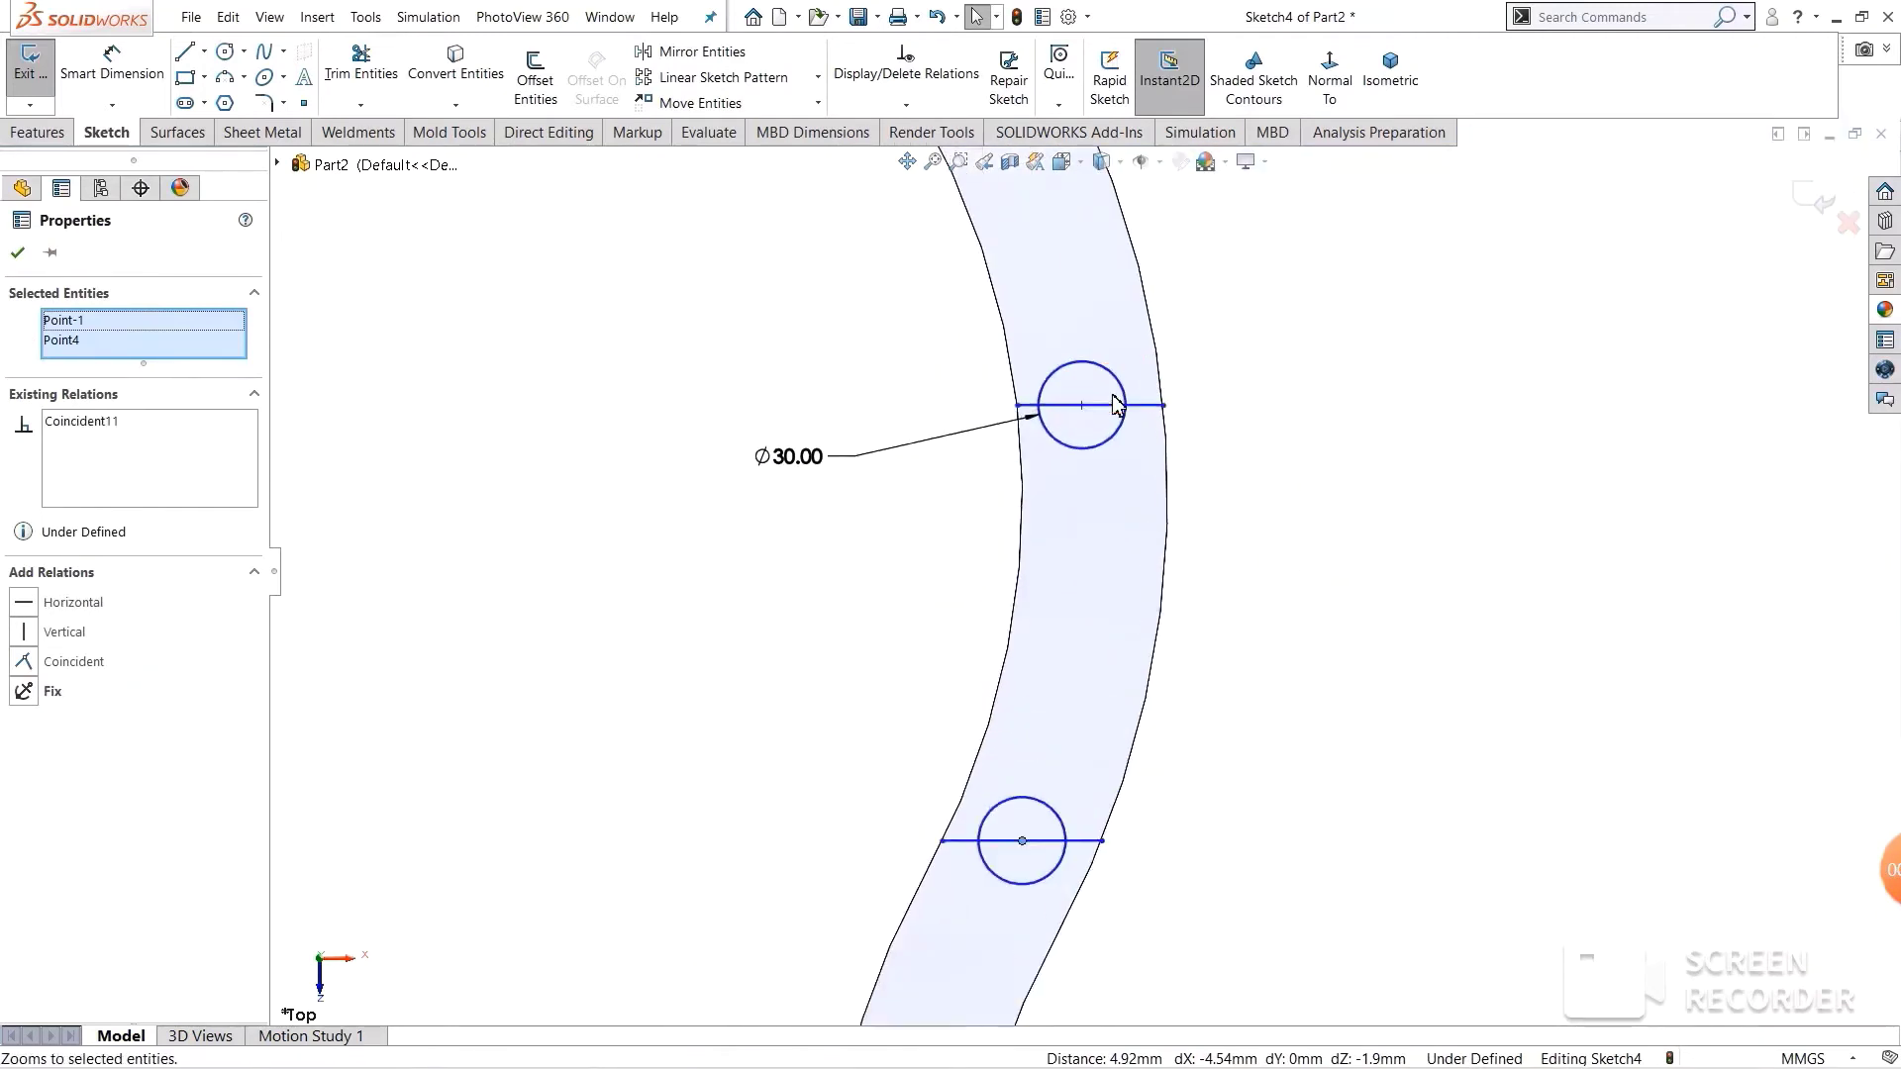
scroll(1068, 468, "down", 3)
left_click(1036, 459)
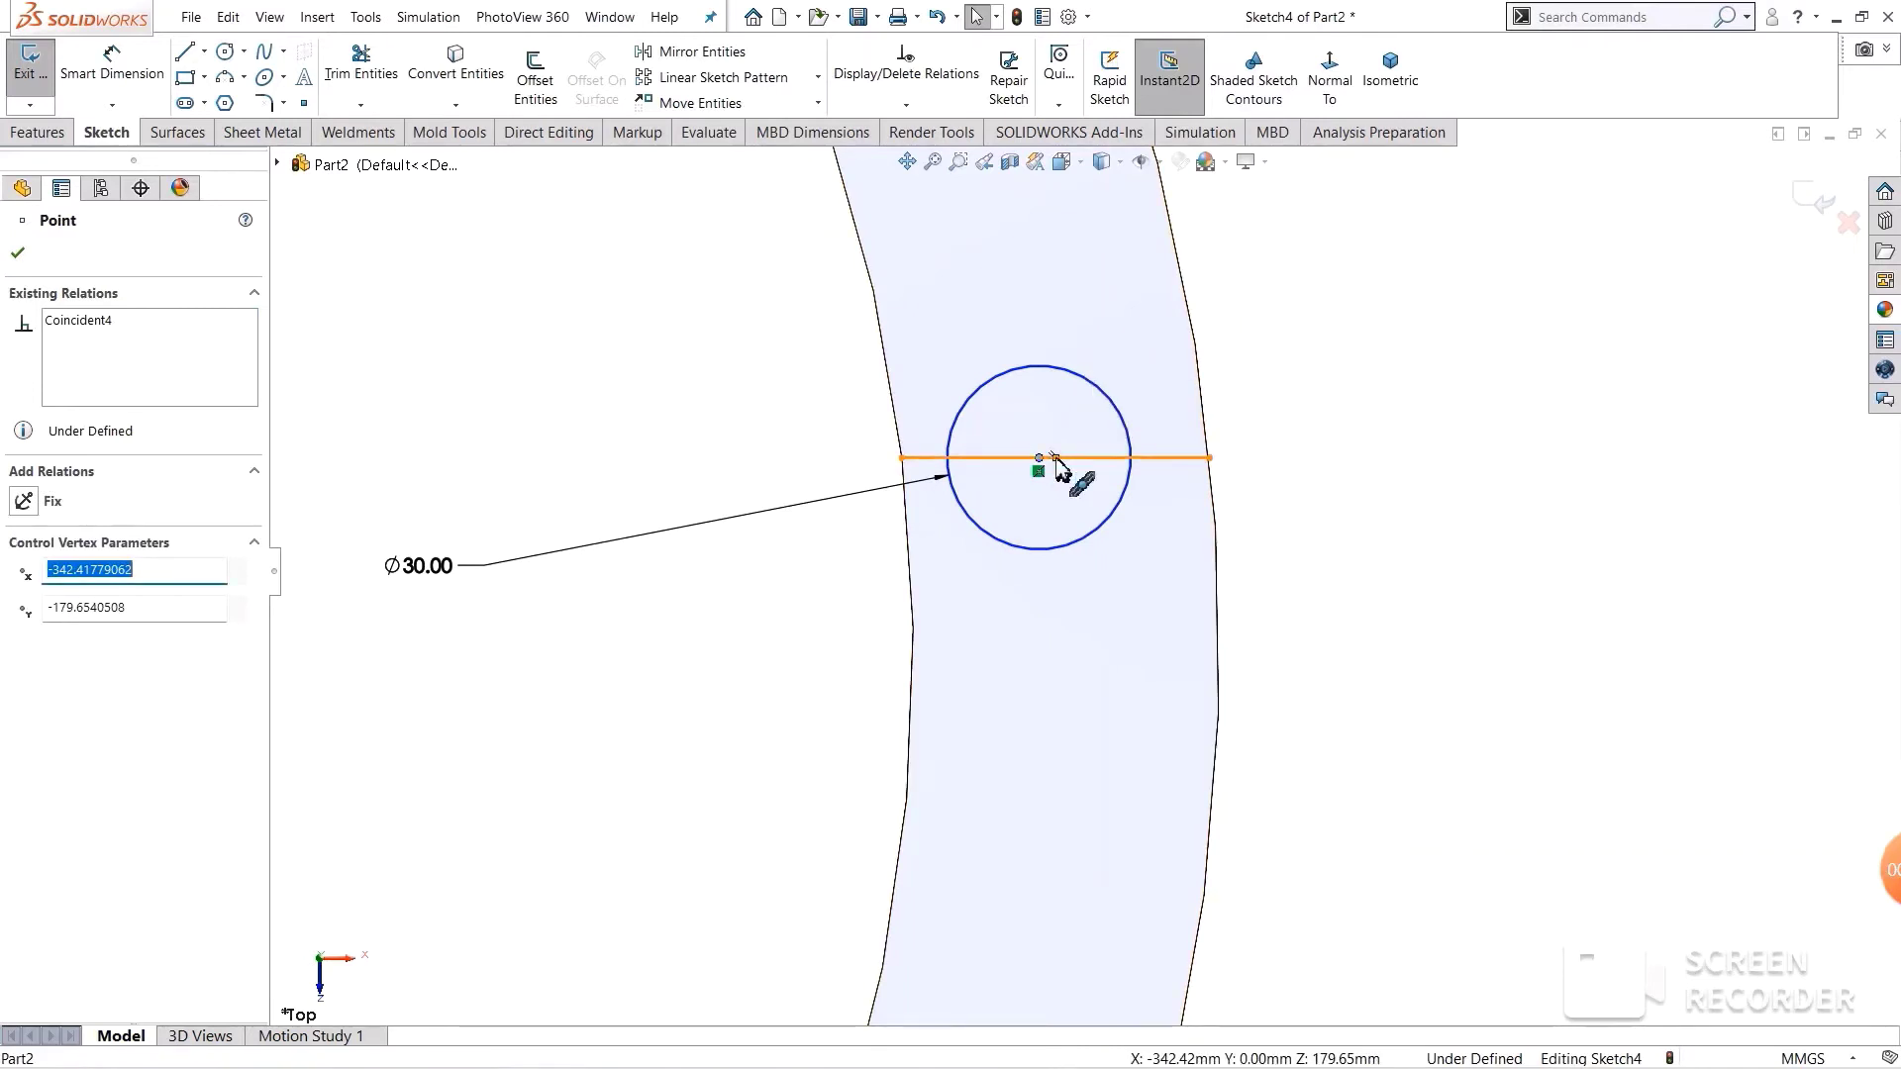
left_click(1055, 457, "ctrl")
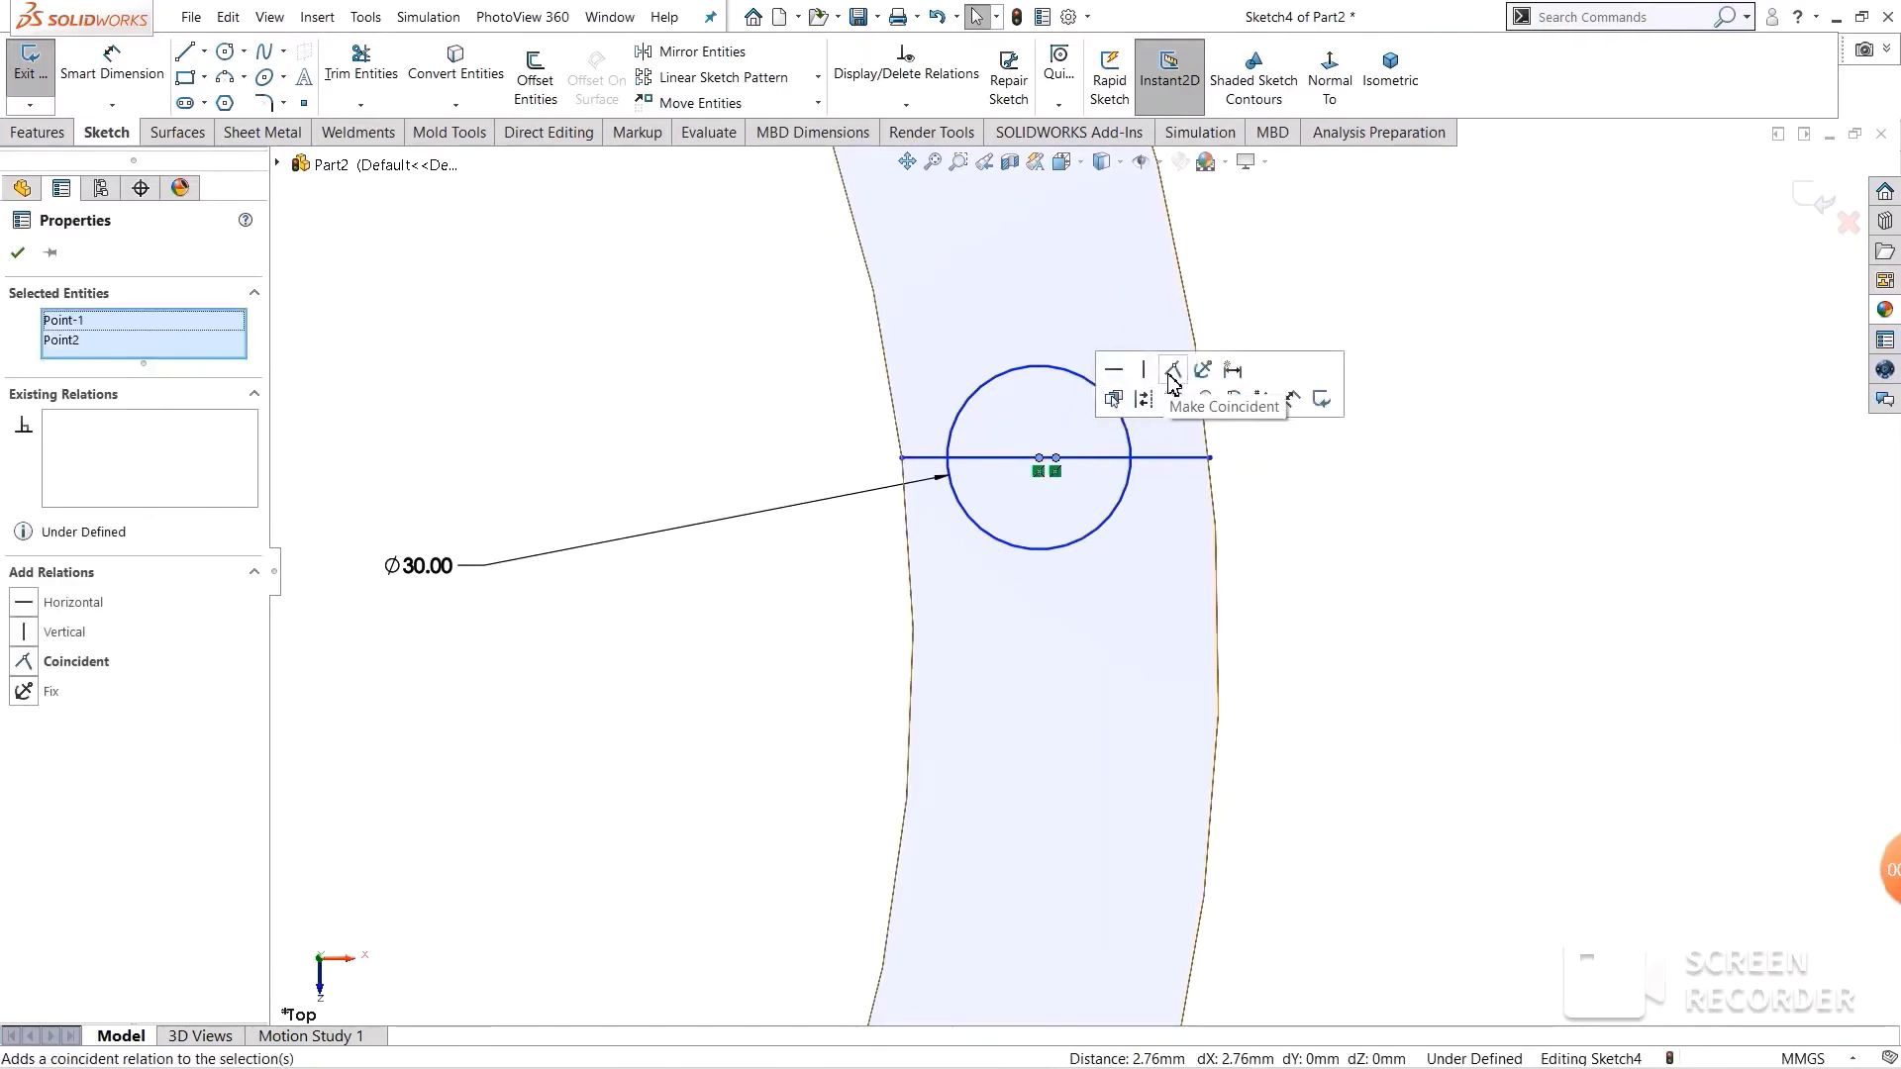
left_click(1175, 373)
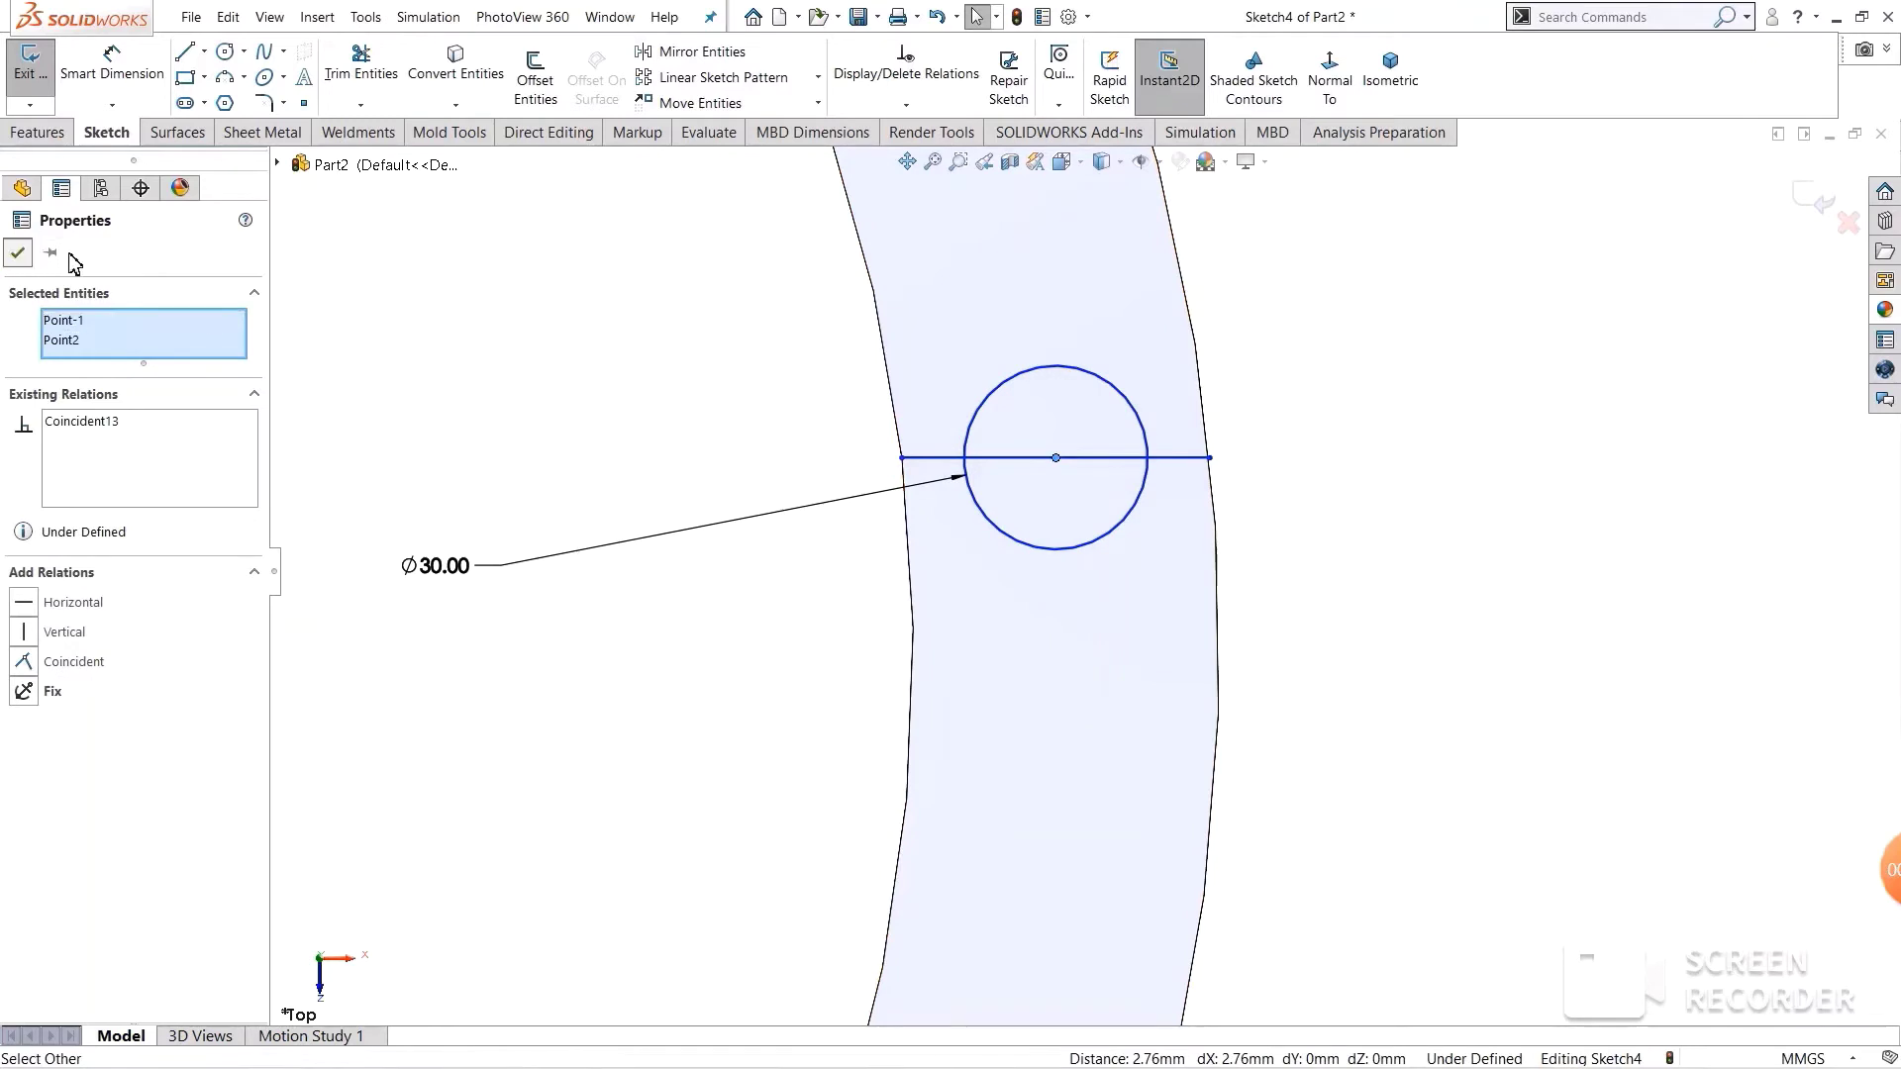
key("Escape")
- Convert the horizontal lines across the leg to construction geometry
scroll(1084, 570, "up", 3)
left_click(1169, 492)
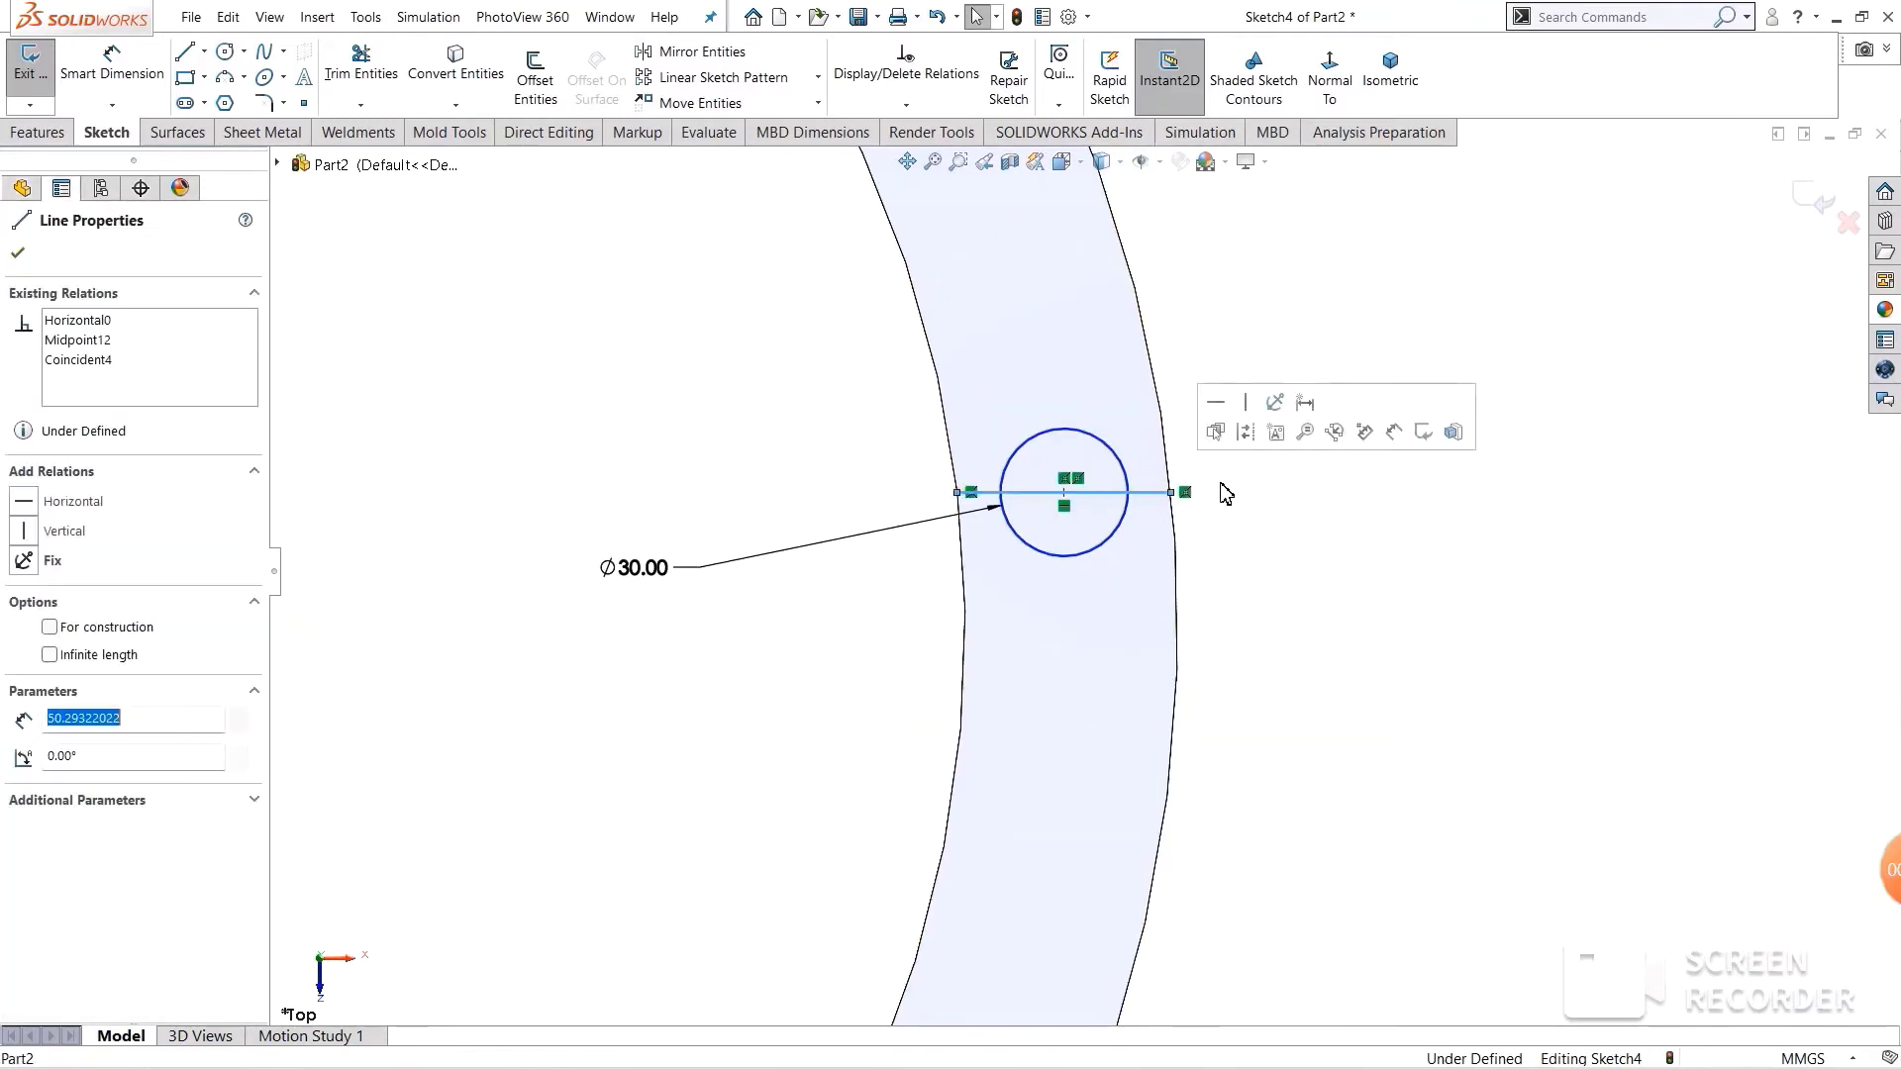
left_click(1246, 431)
scroll(1231, 672, "up", 1)
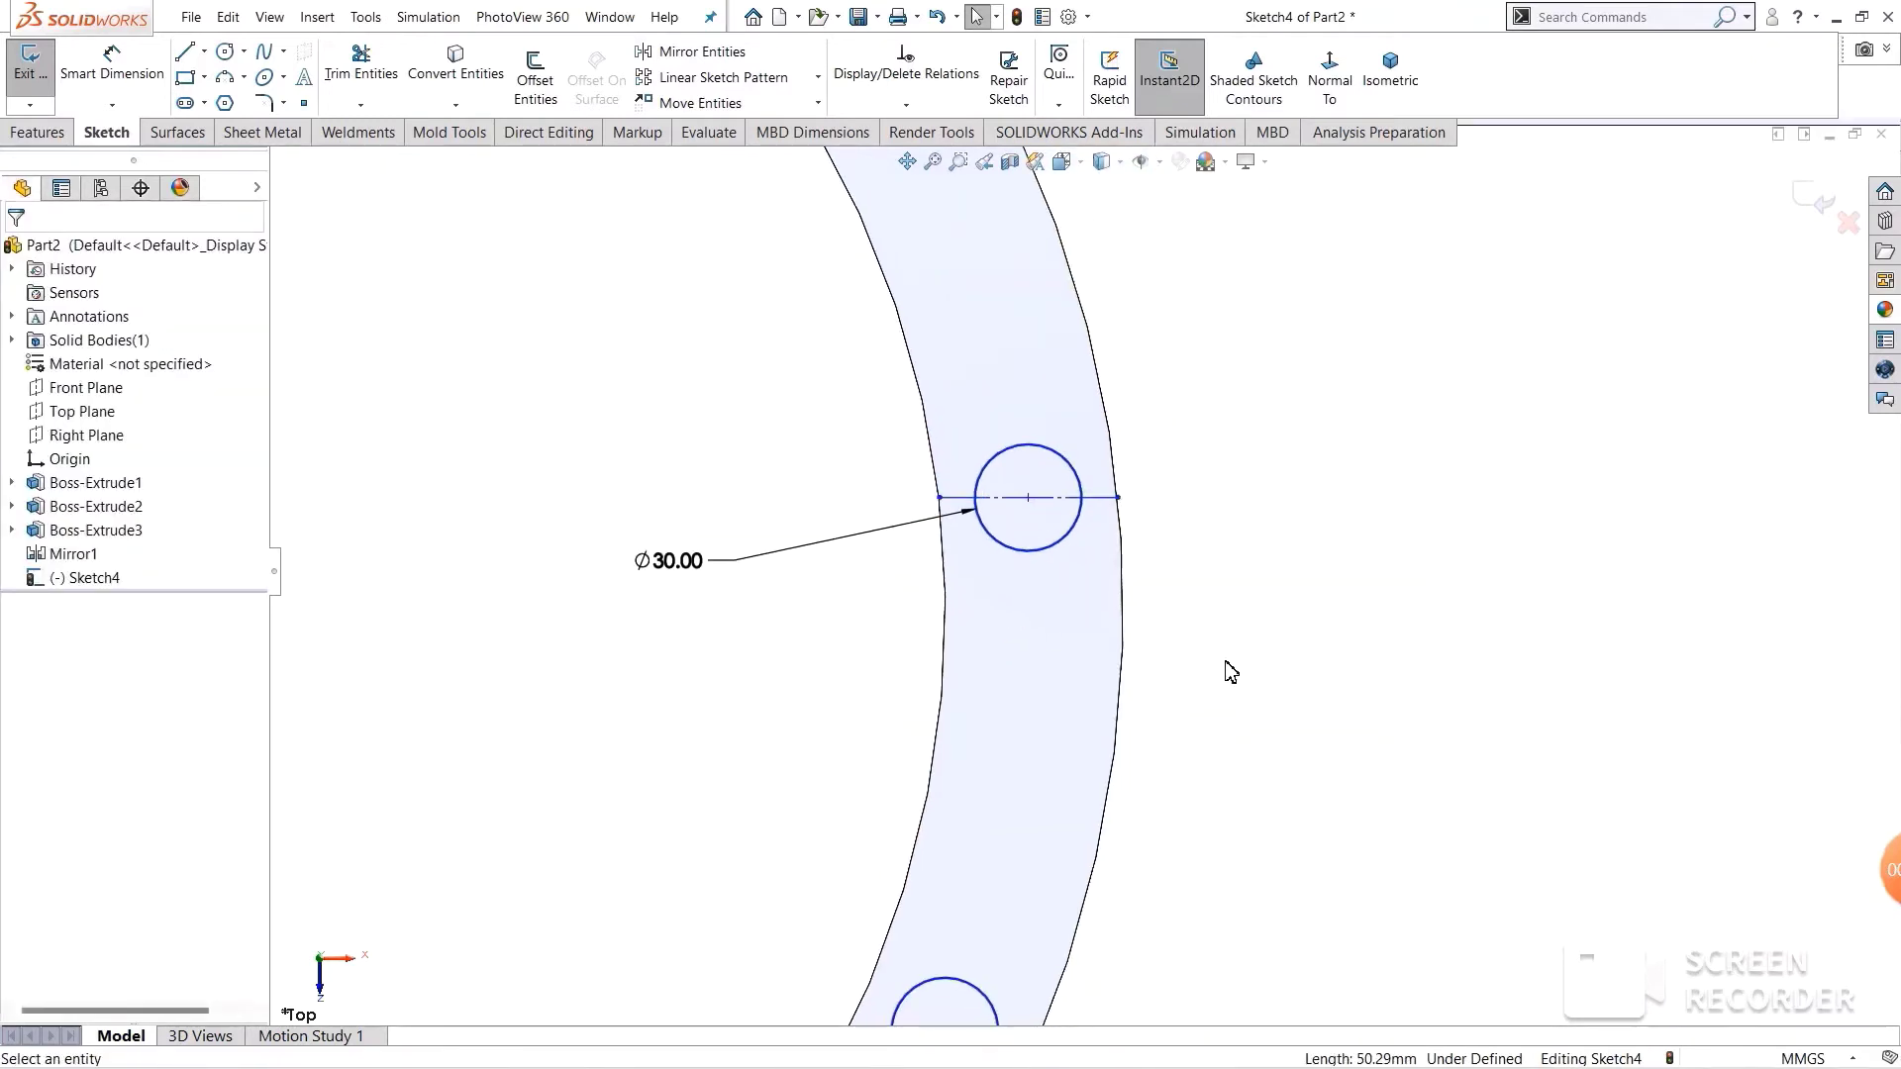
scroll(1231, 672, "up", 2)
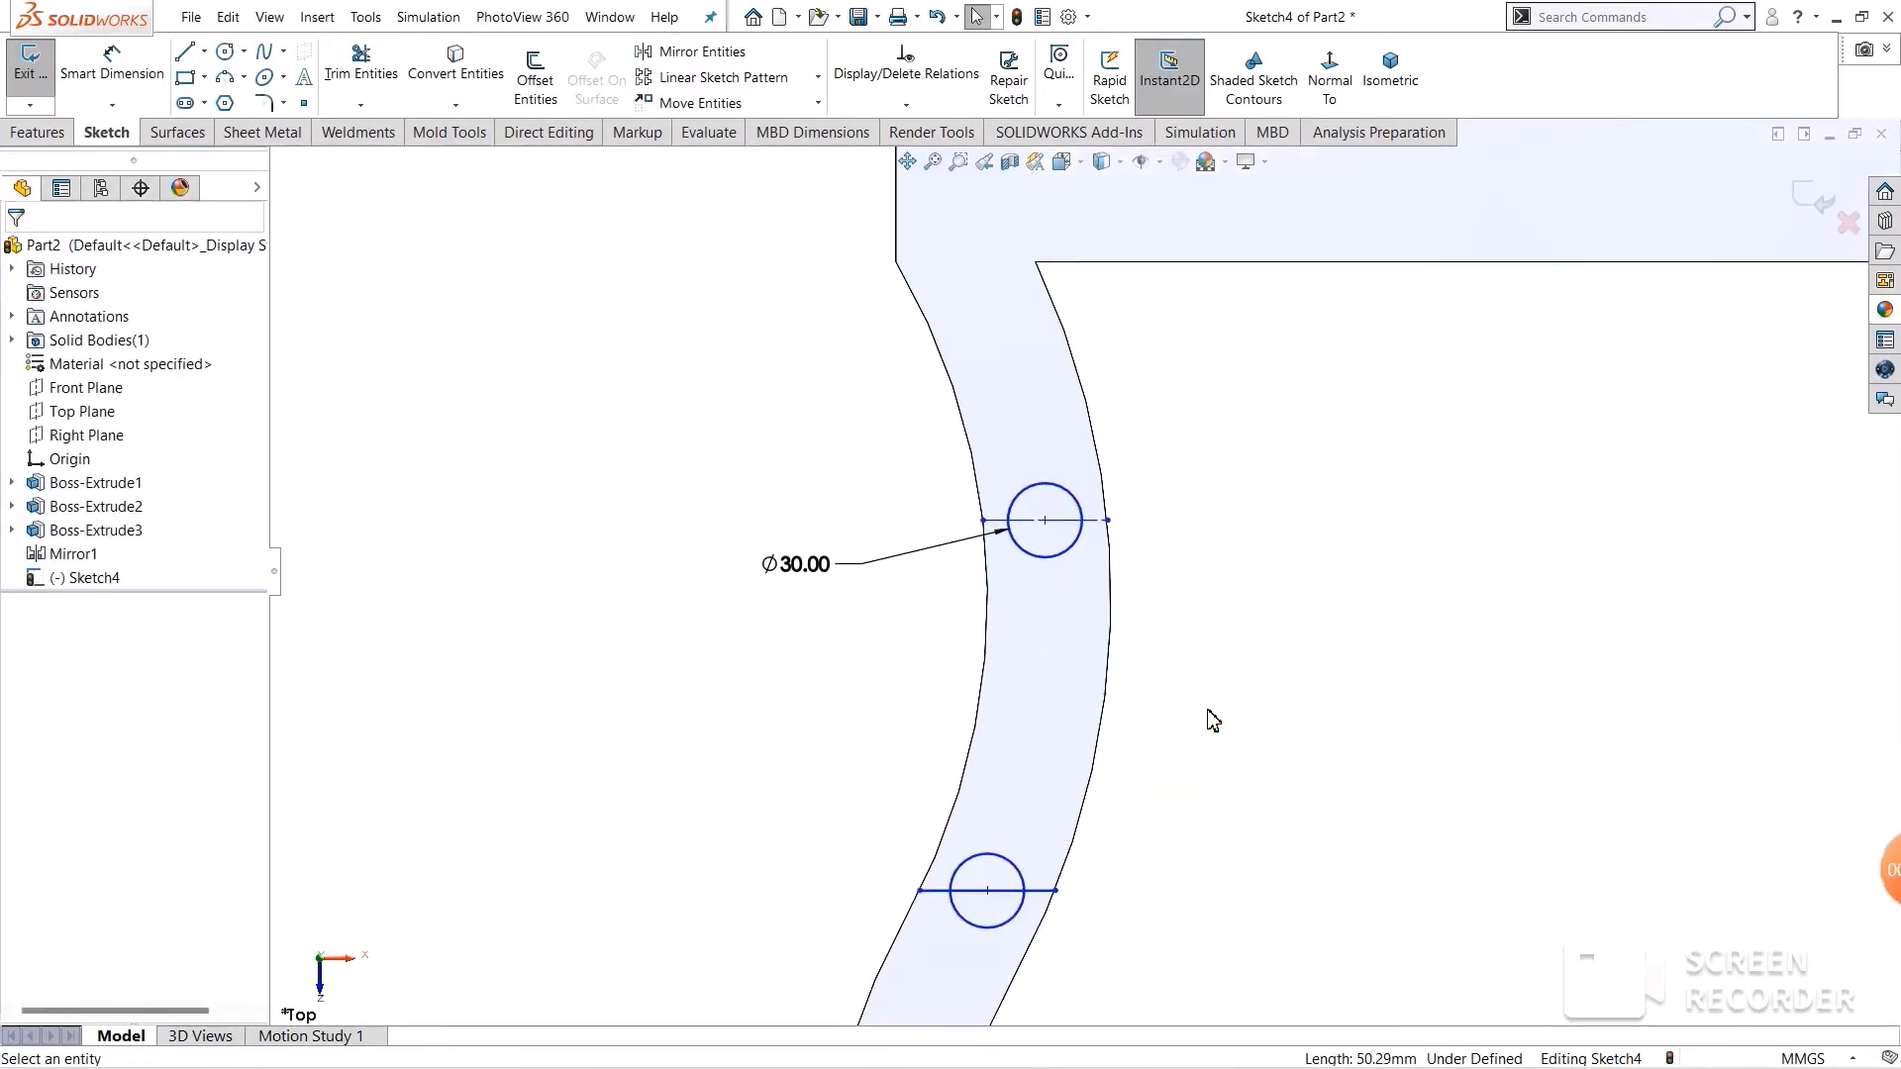
left_click(1040, 891)
left_click(1126, 829)
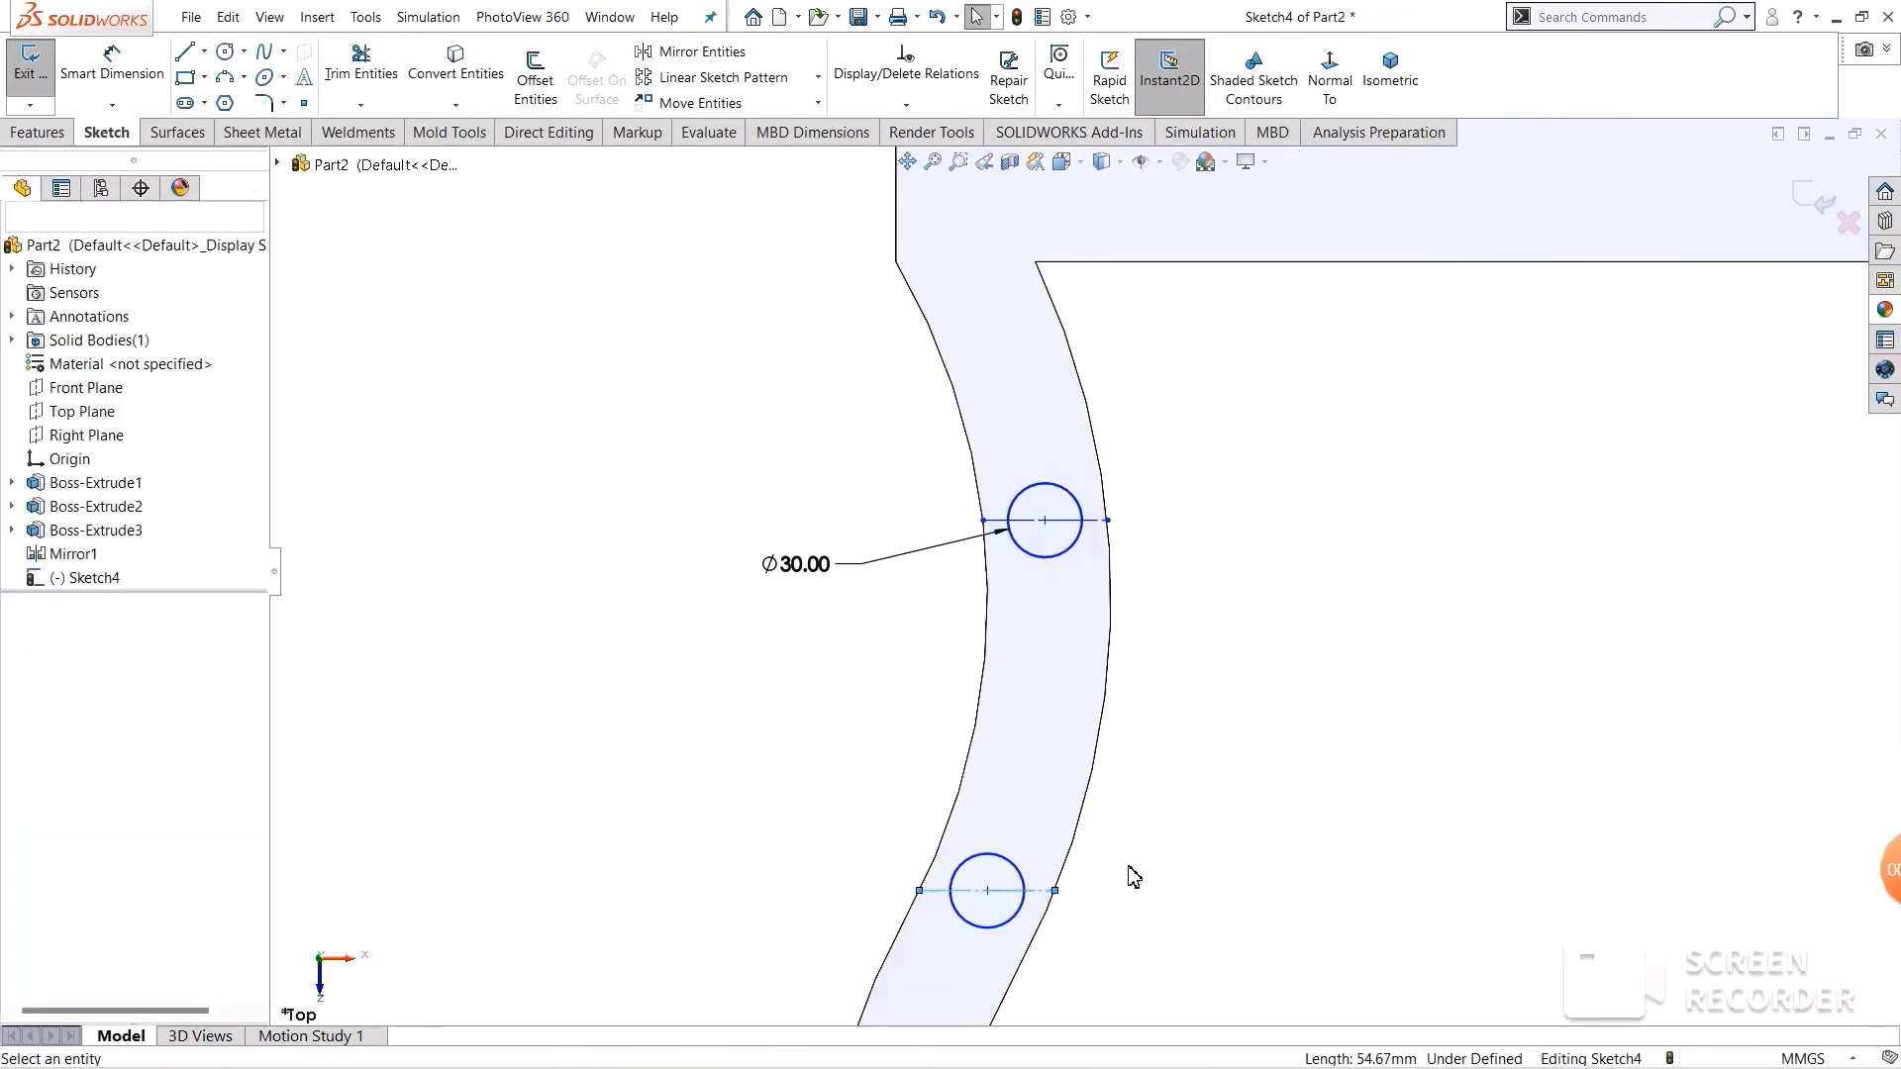
scroll(1069, 917, "up", 3)
scroll(1035, 935, "down", 2)
scroll(1025, 891, "down", 2)
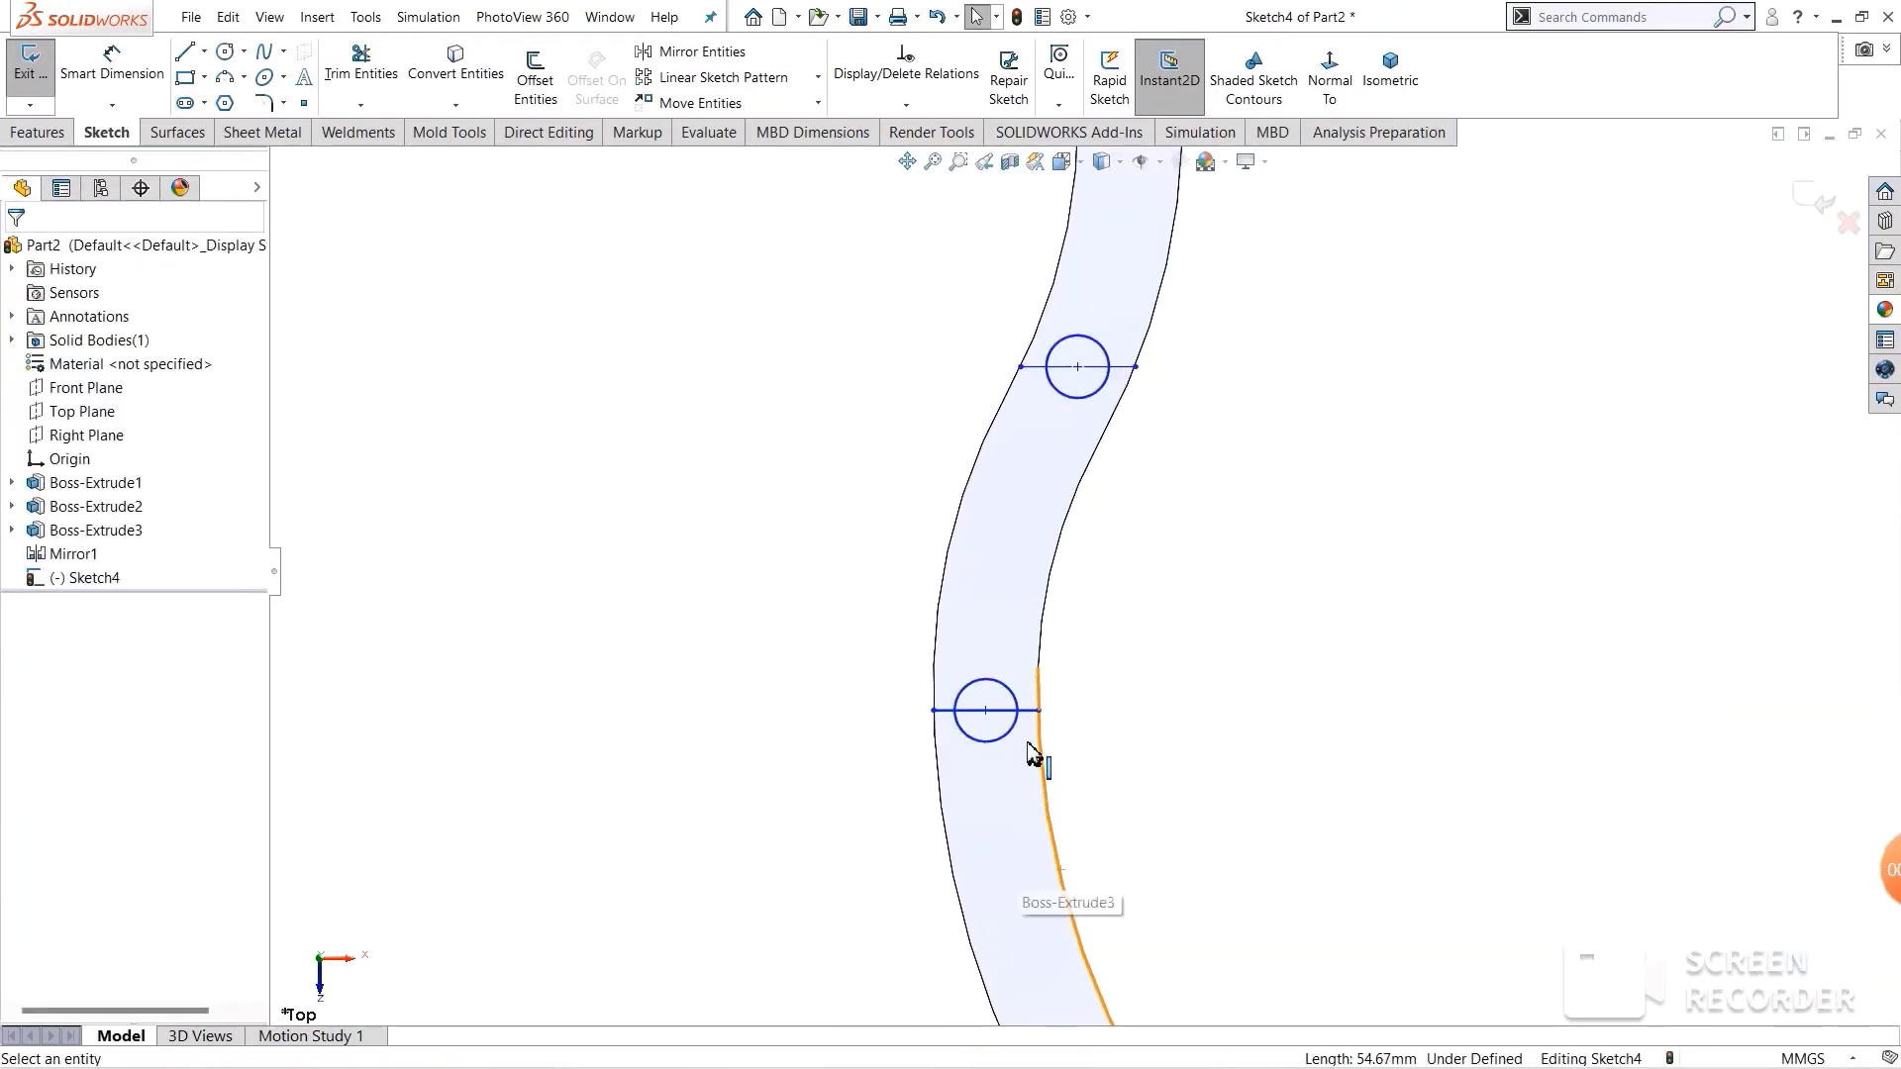
scroll(1029, 861, "down", 1)
left_click(1034, 711)
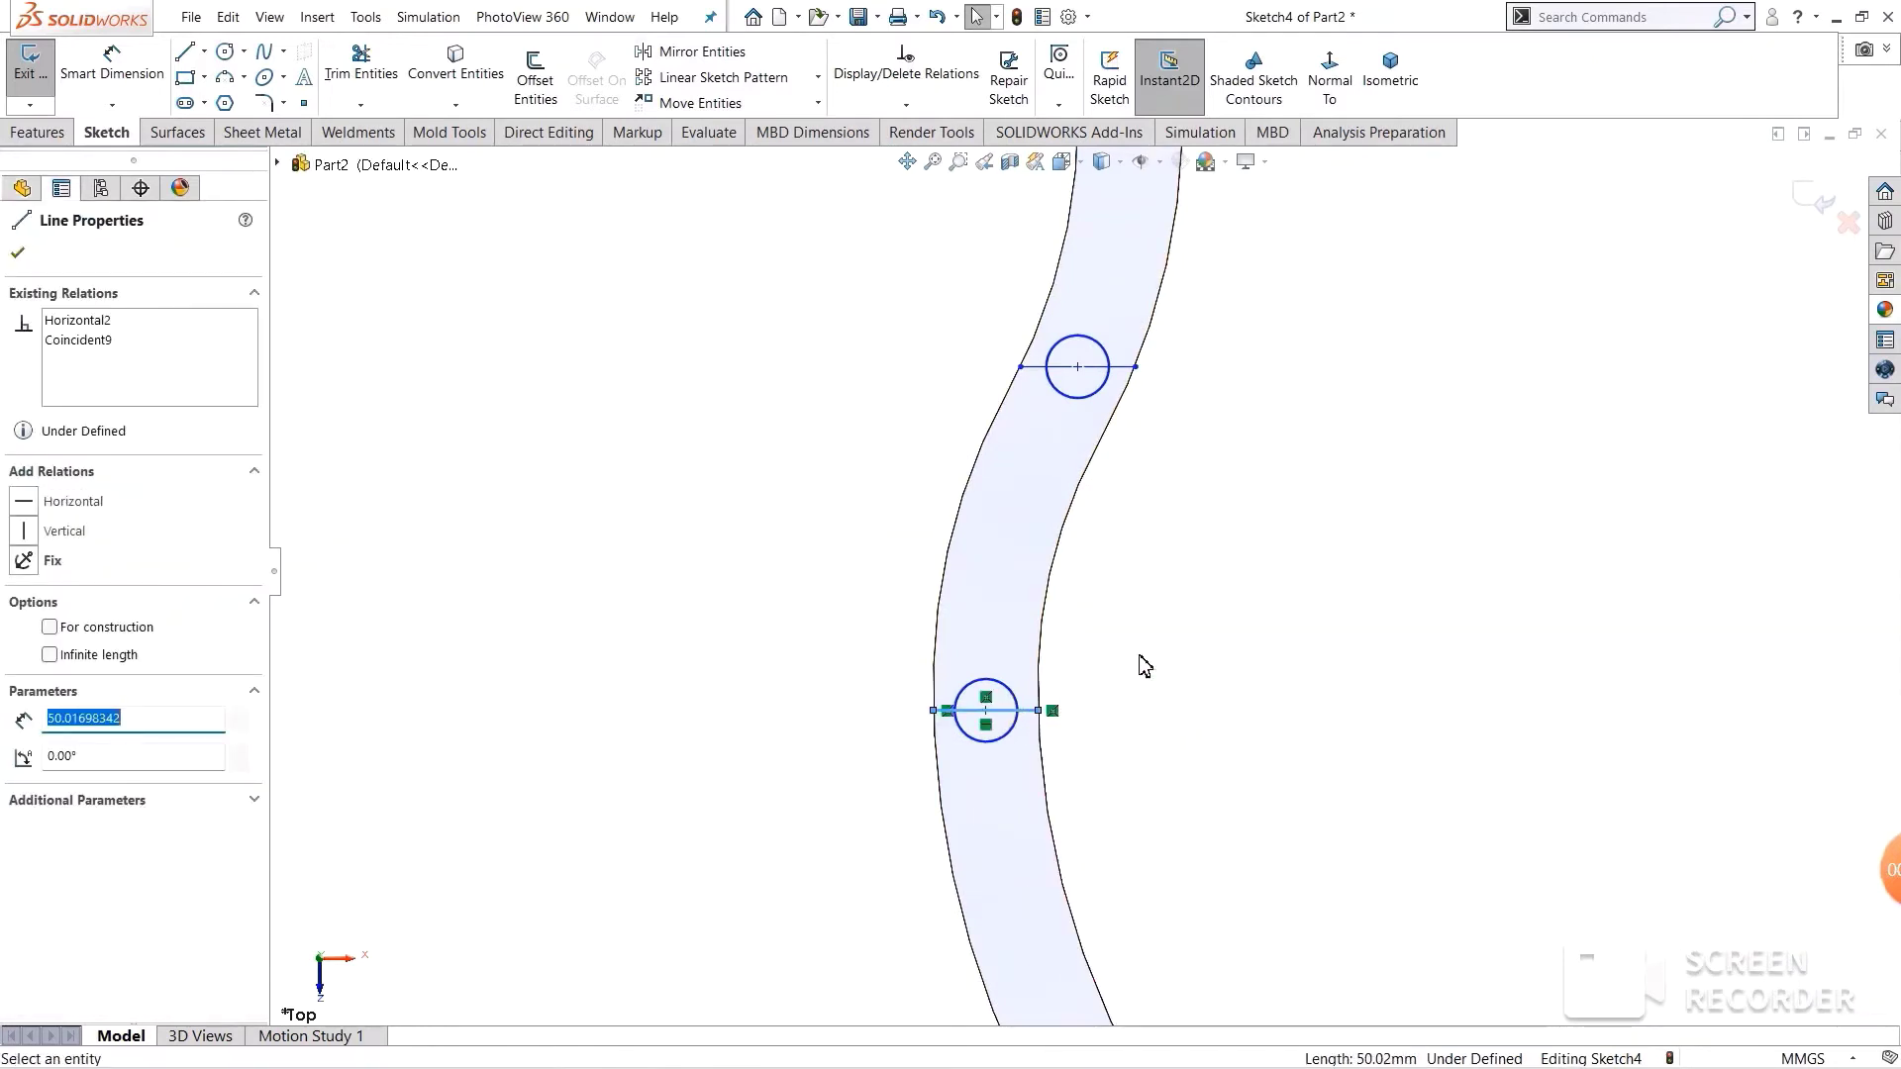
left_click(1138, 782)
scroll(1197, 818, "up", 2)
scroll(1206, 713, "up", 2)
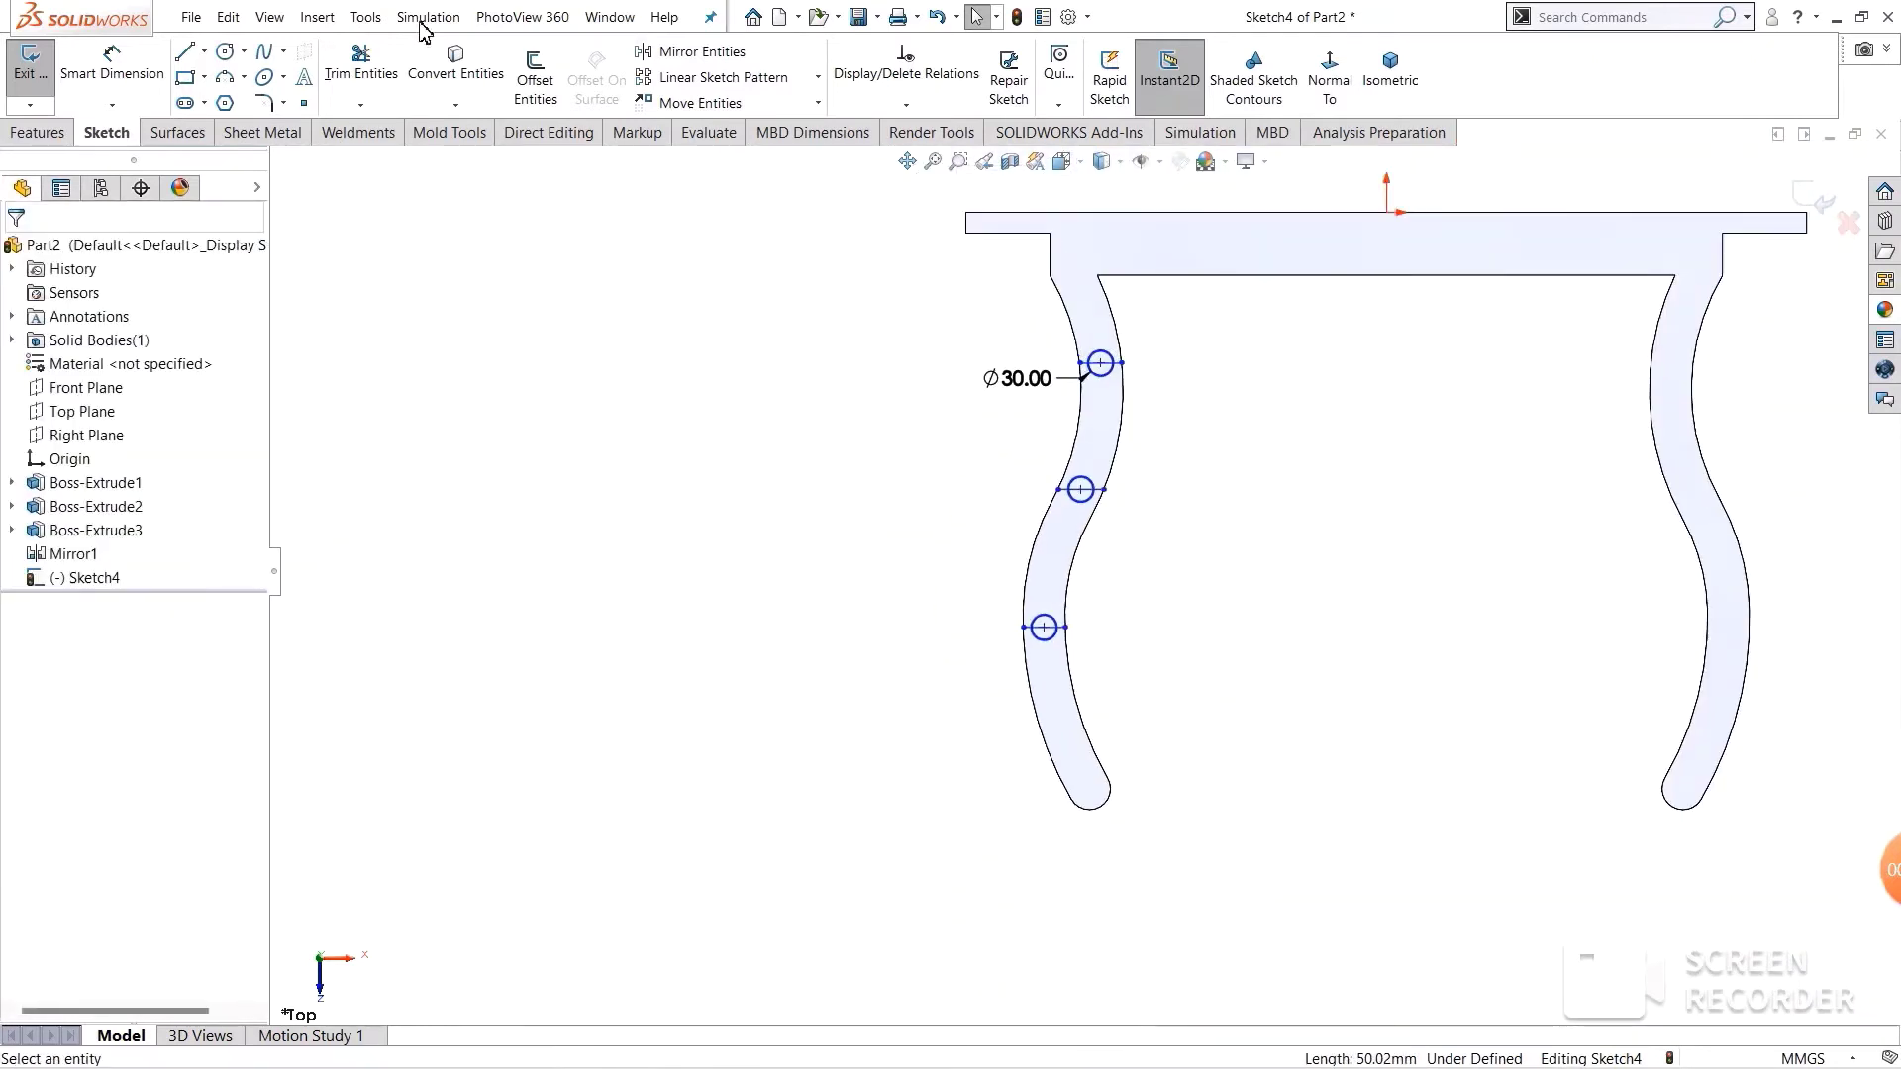
- Dimension the top rung circle 150 mm below the tabletop underside
left_click(106, 64)
left_click(1176, 276)
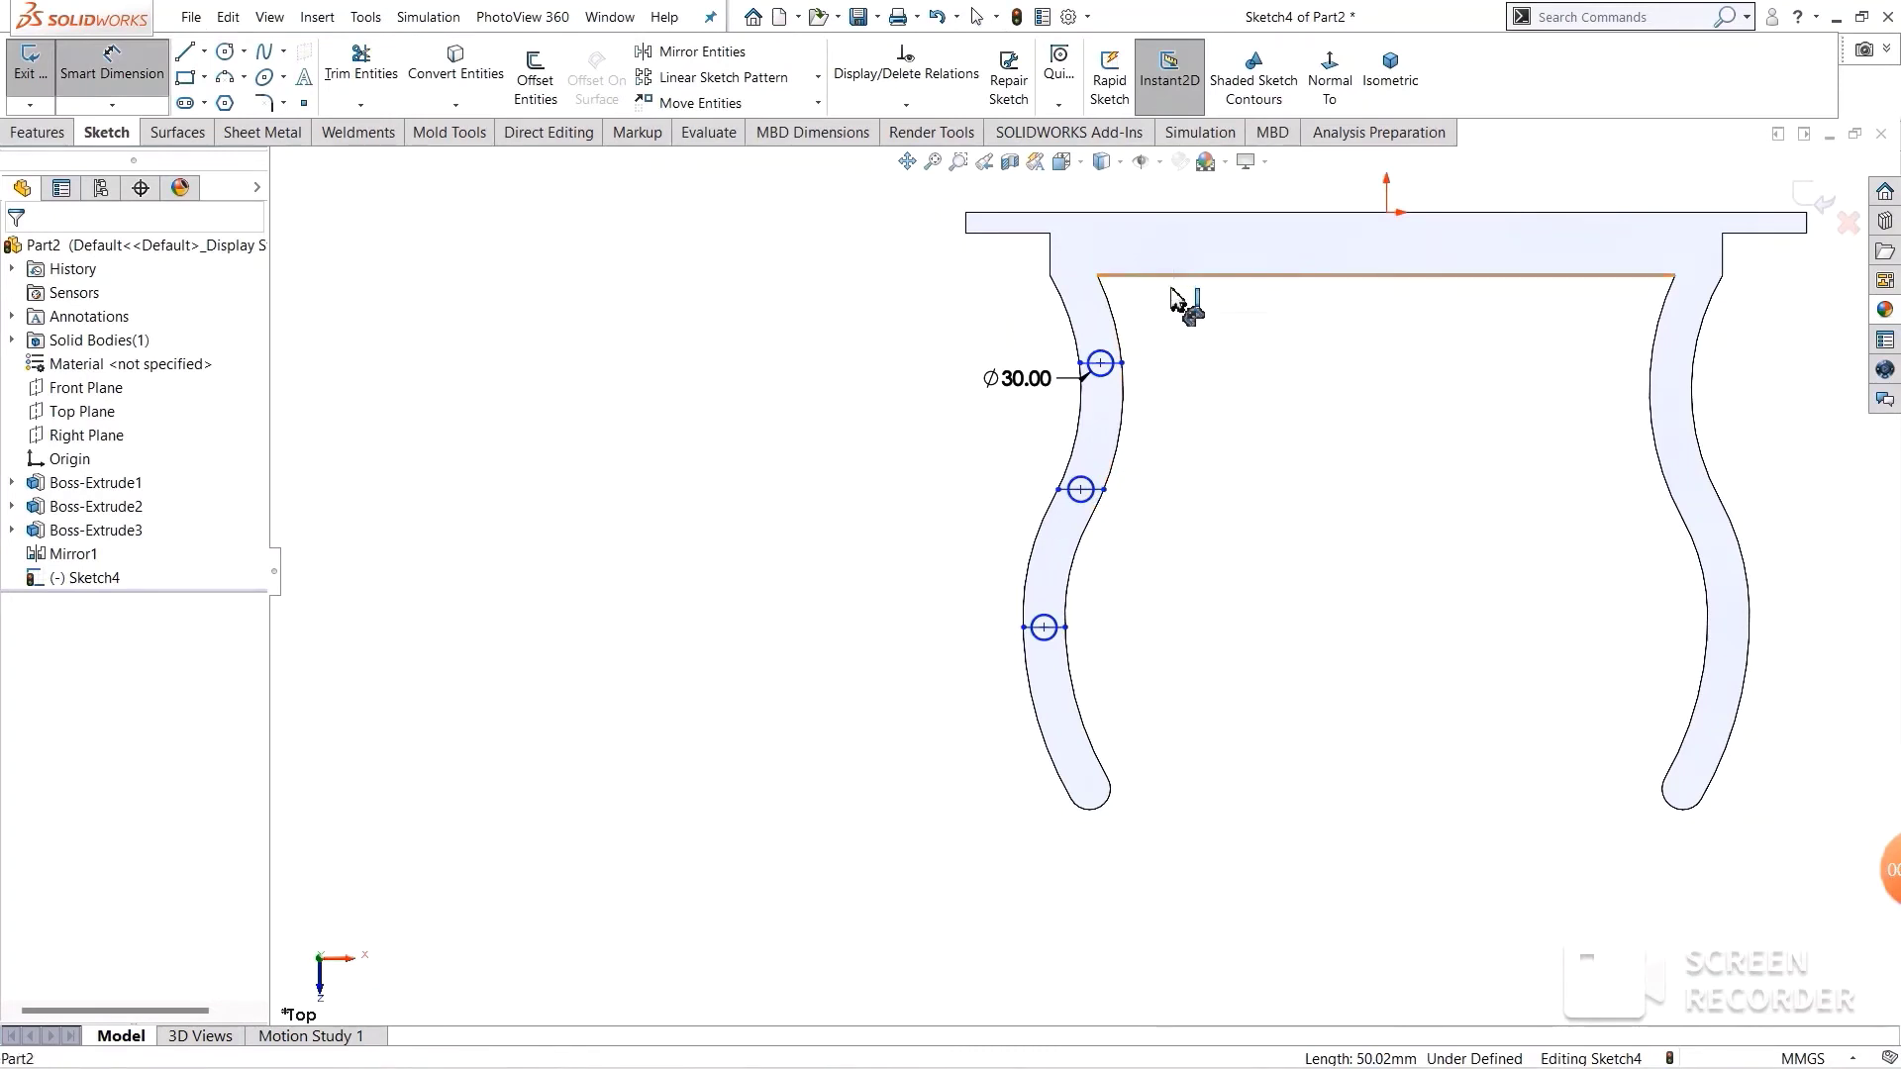
left_click(1100, 363)
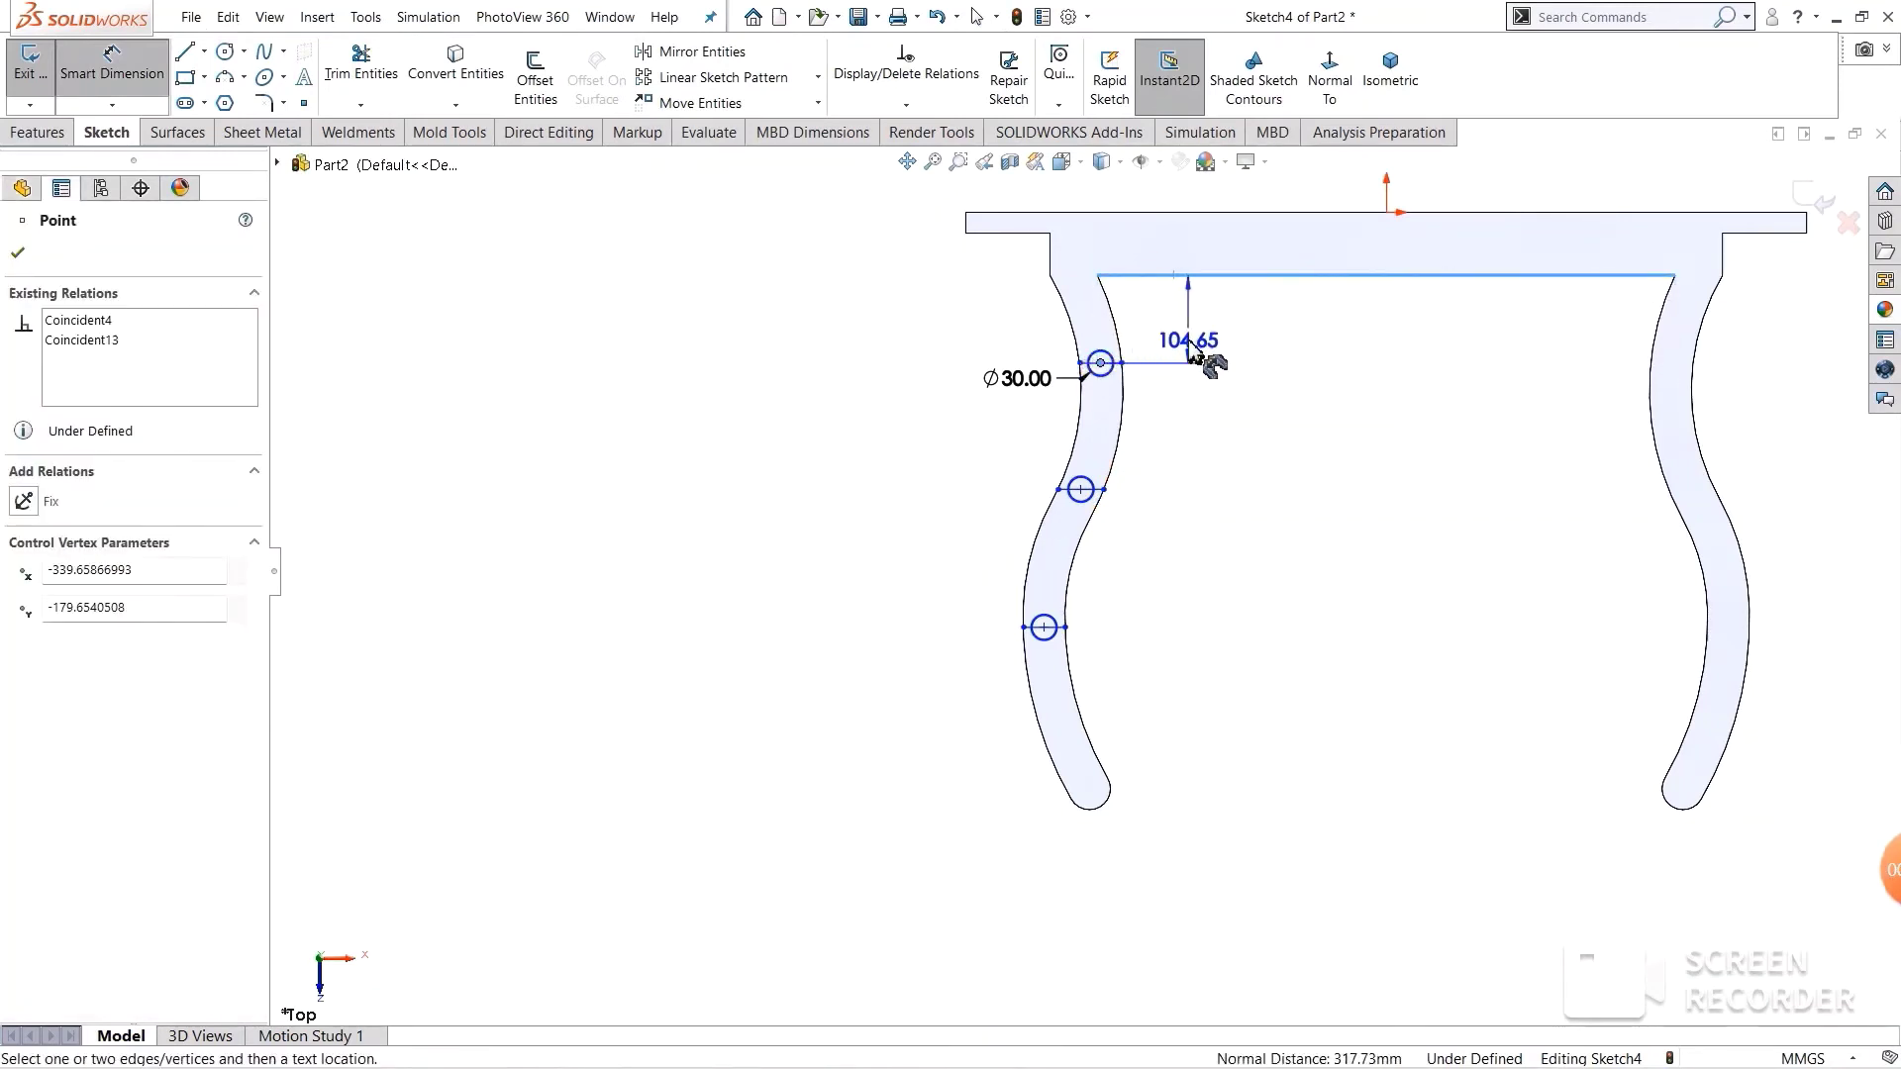
left_click(1216, 357)
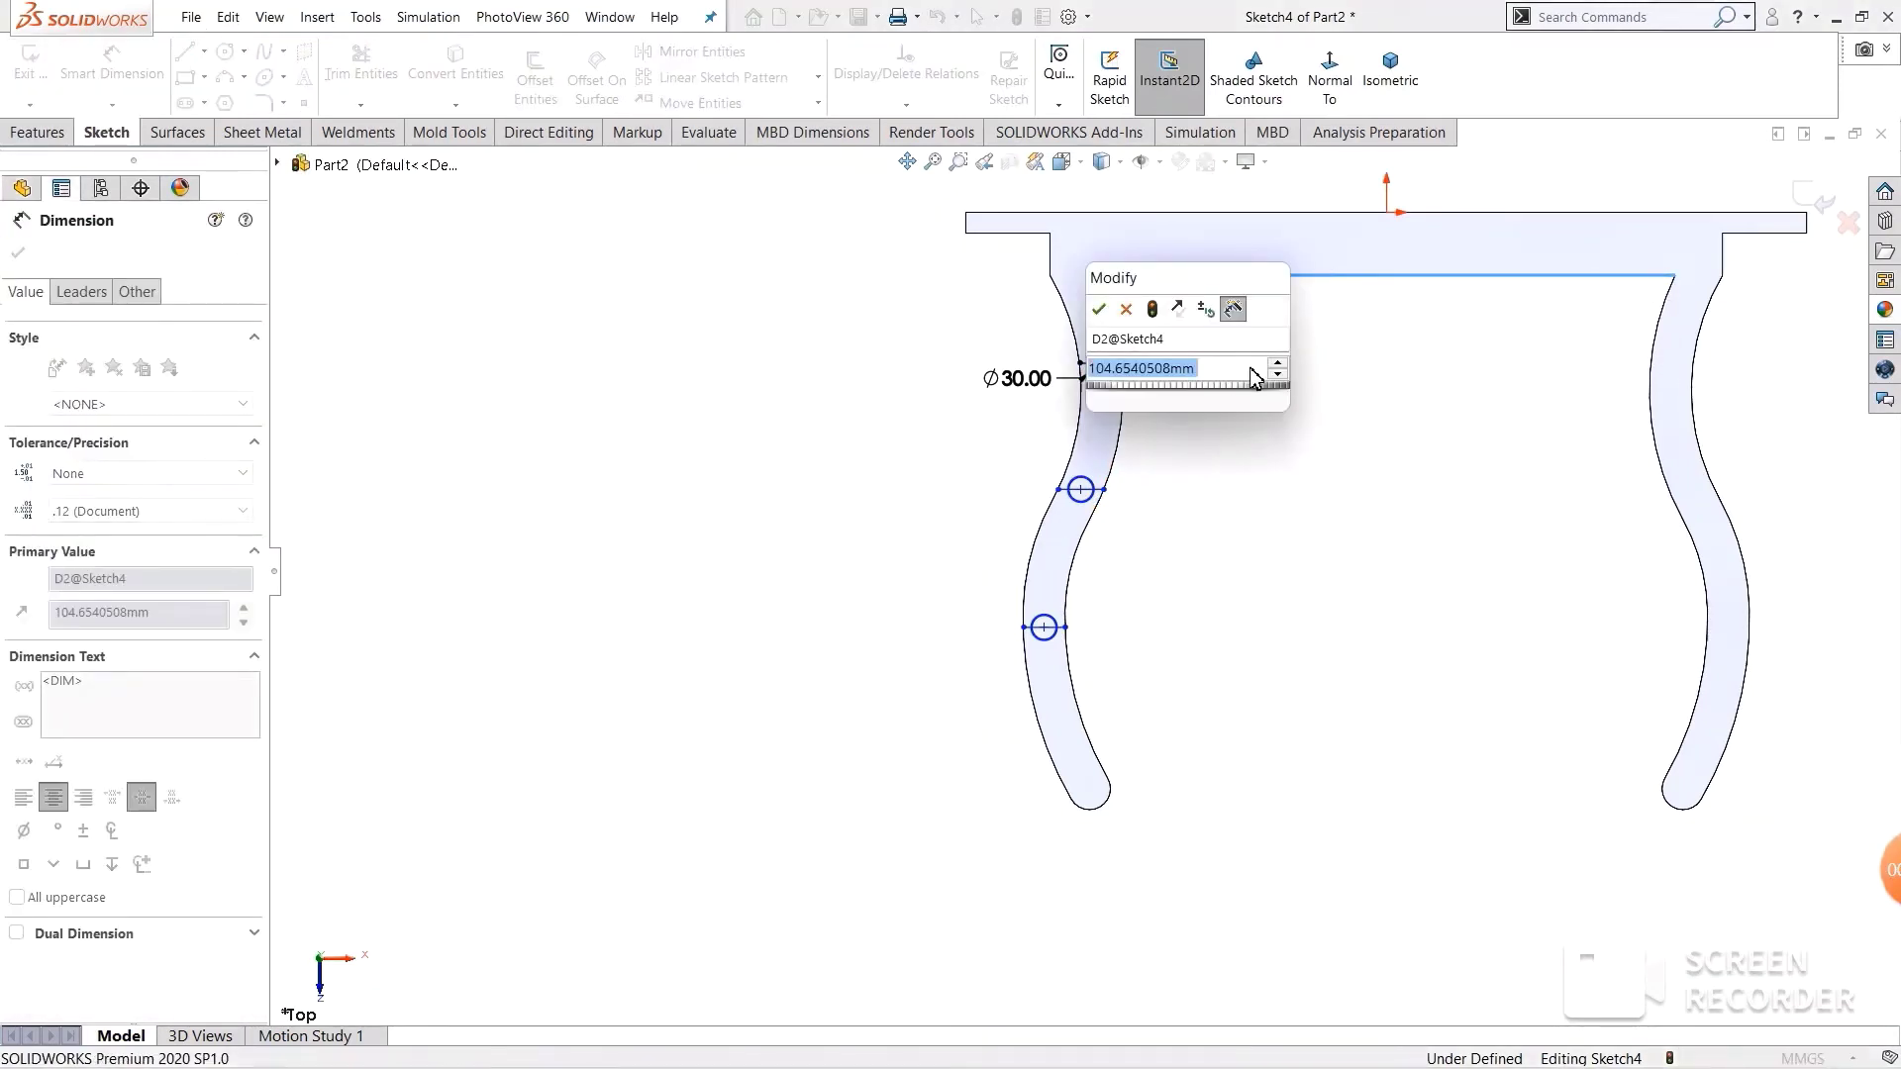
type("150")
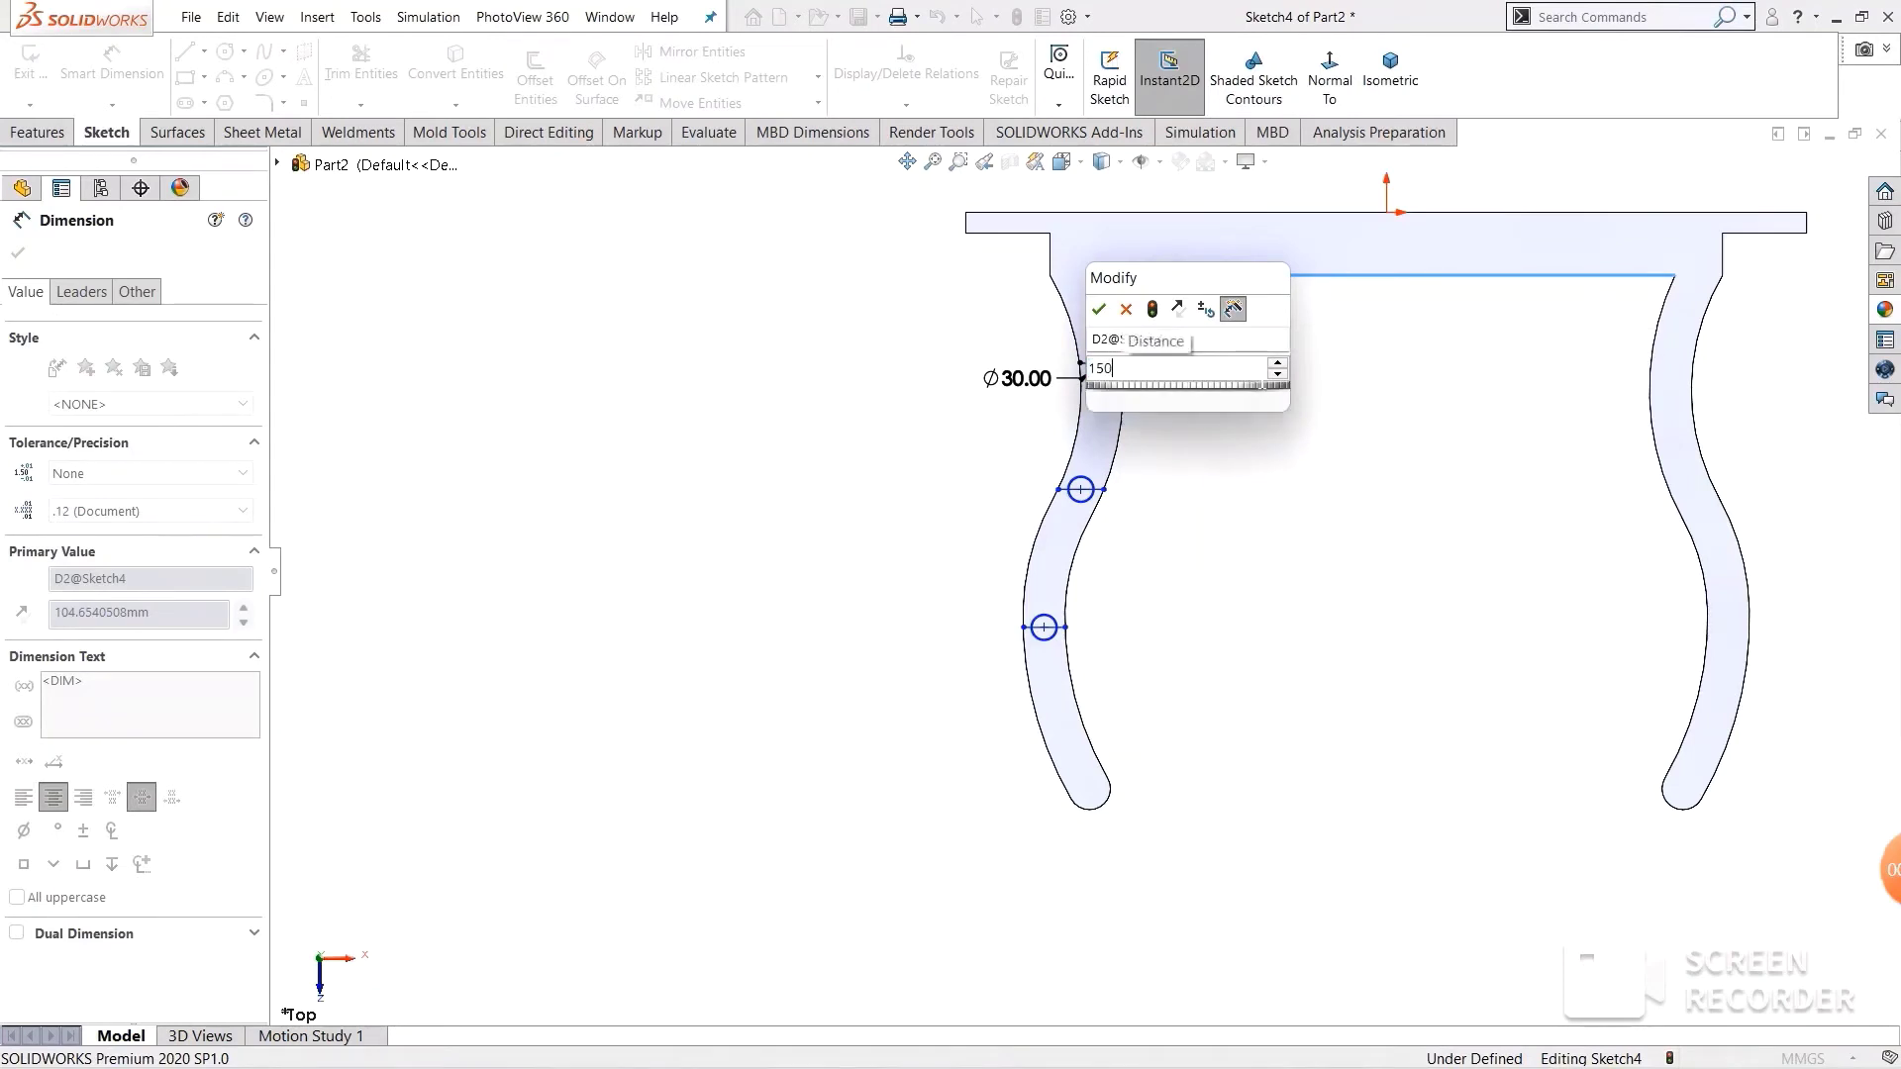
key("Return")
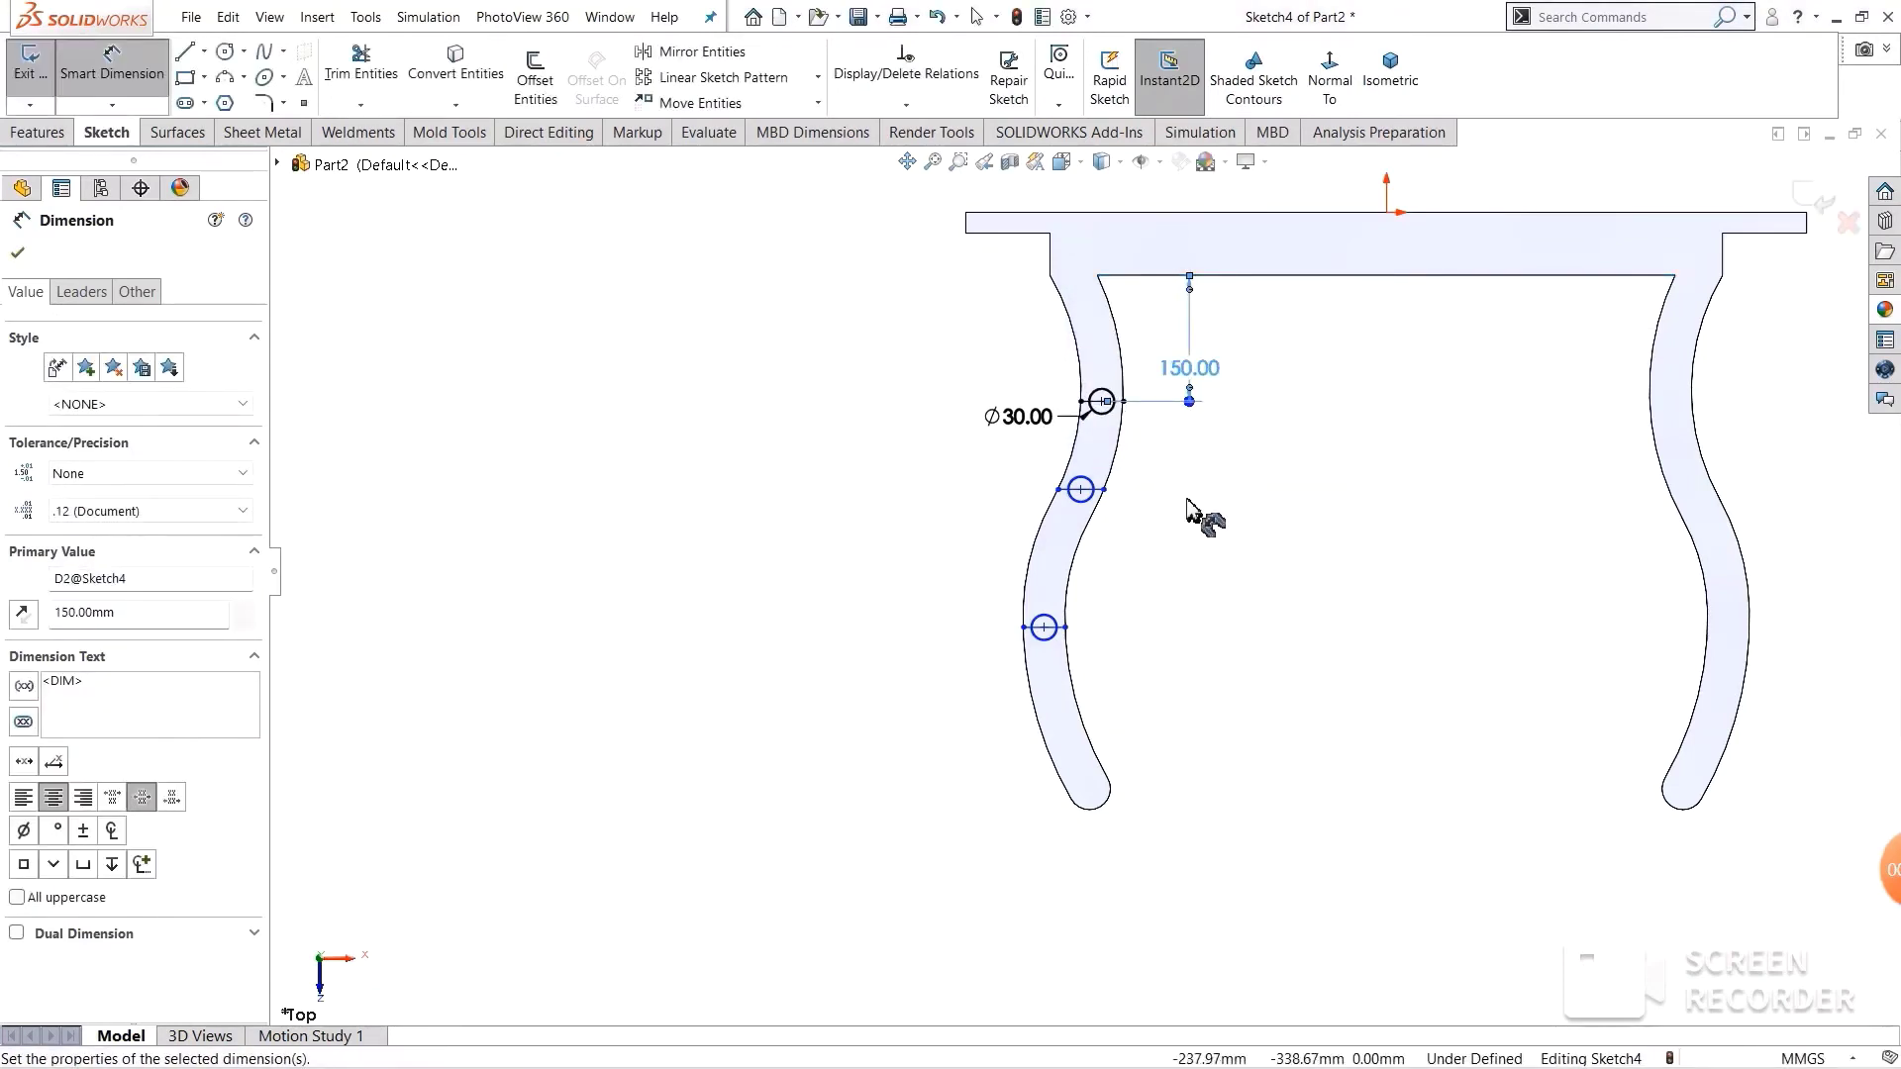
- Dimension the middle and lowest rung circles 250 mm and 350 mm below the tabletop
scroll(1120, 539, "down", 1)
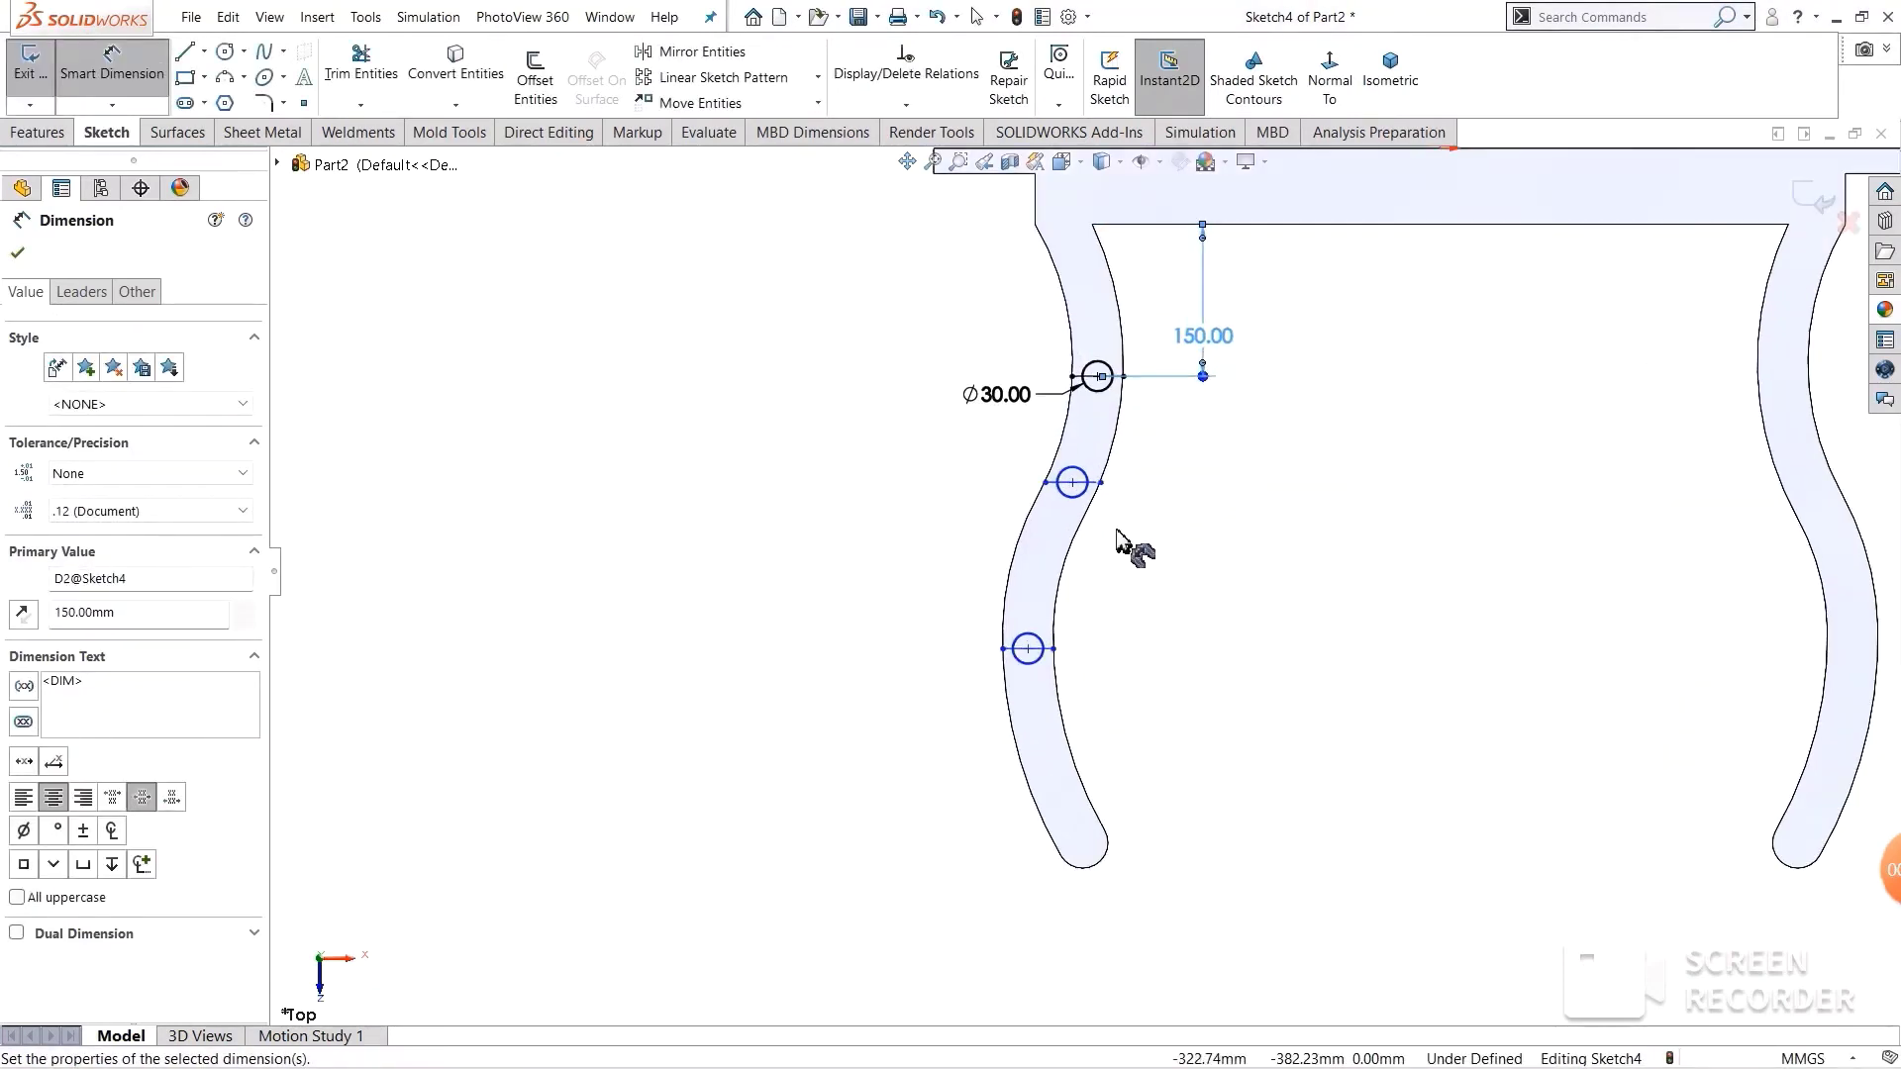
left_click(1072, 483)
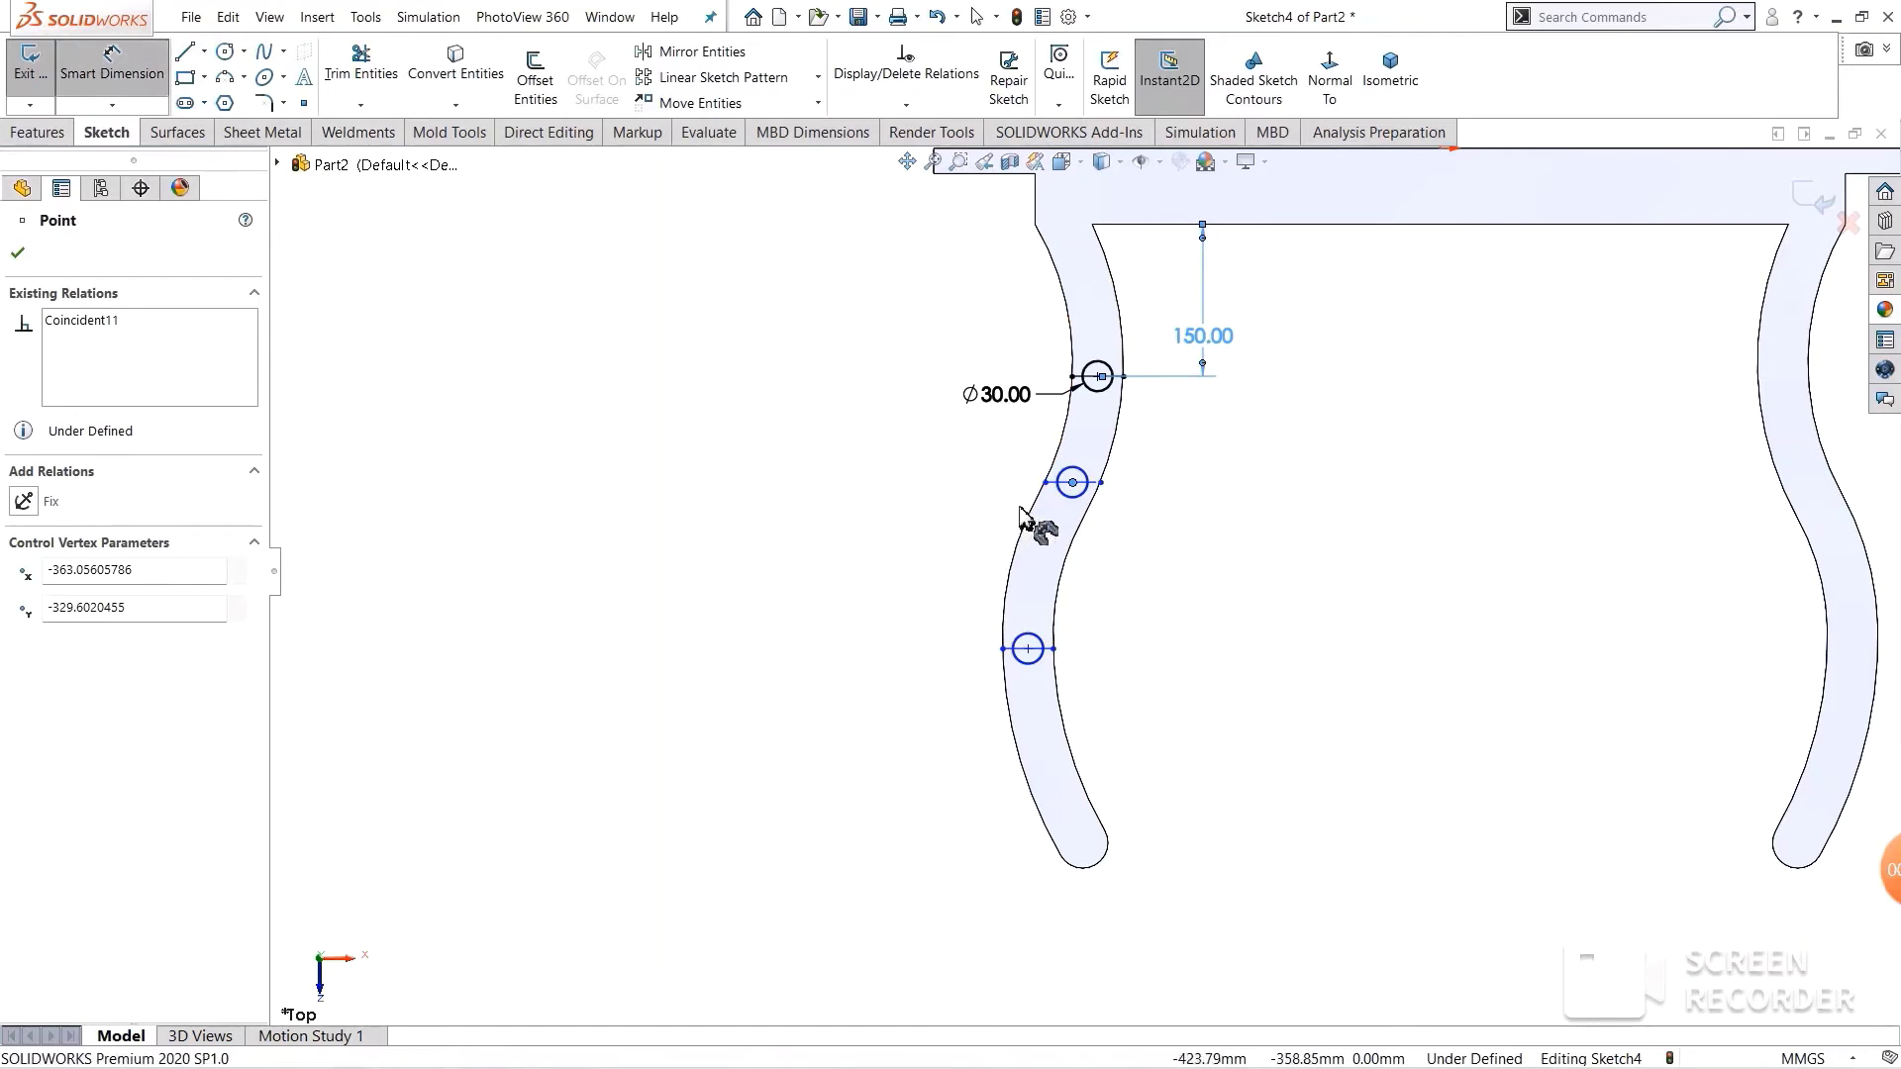
left_click(1290, 225)
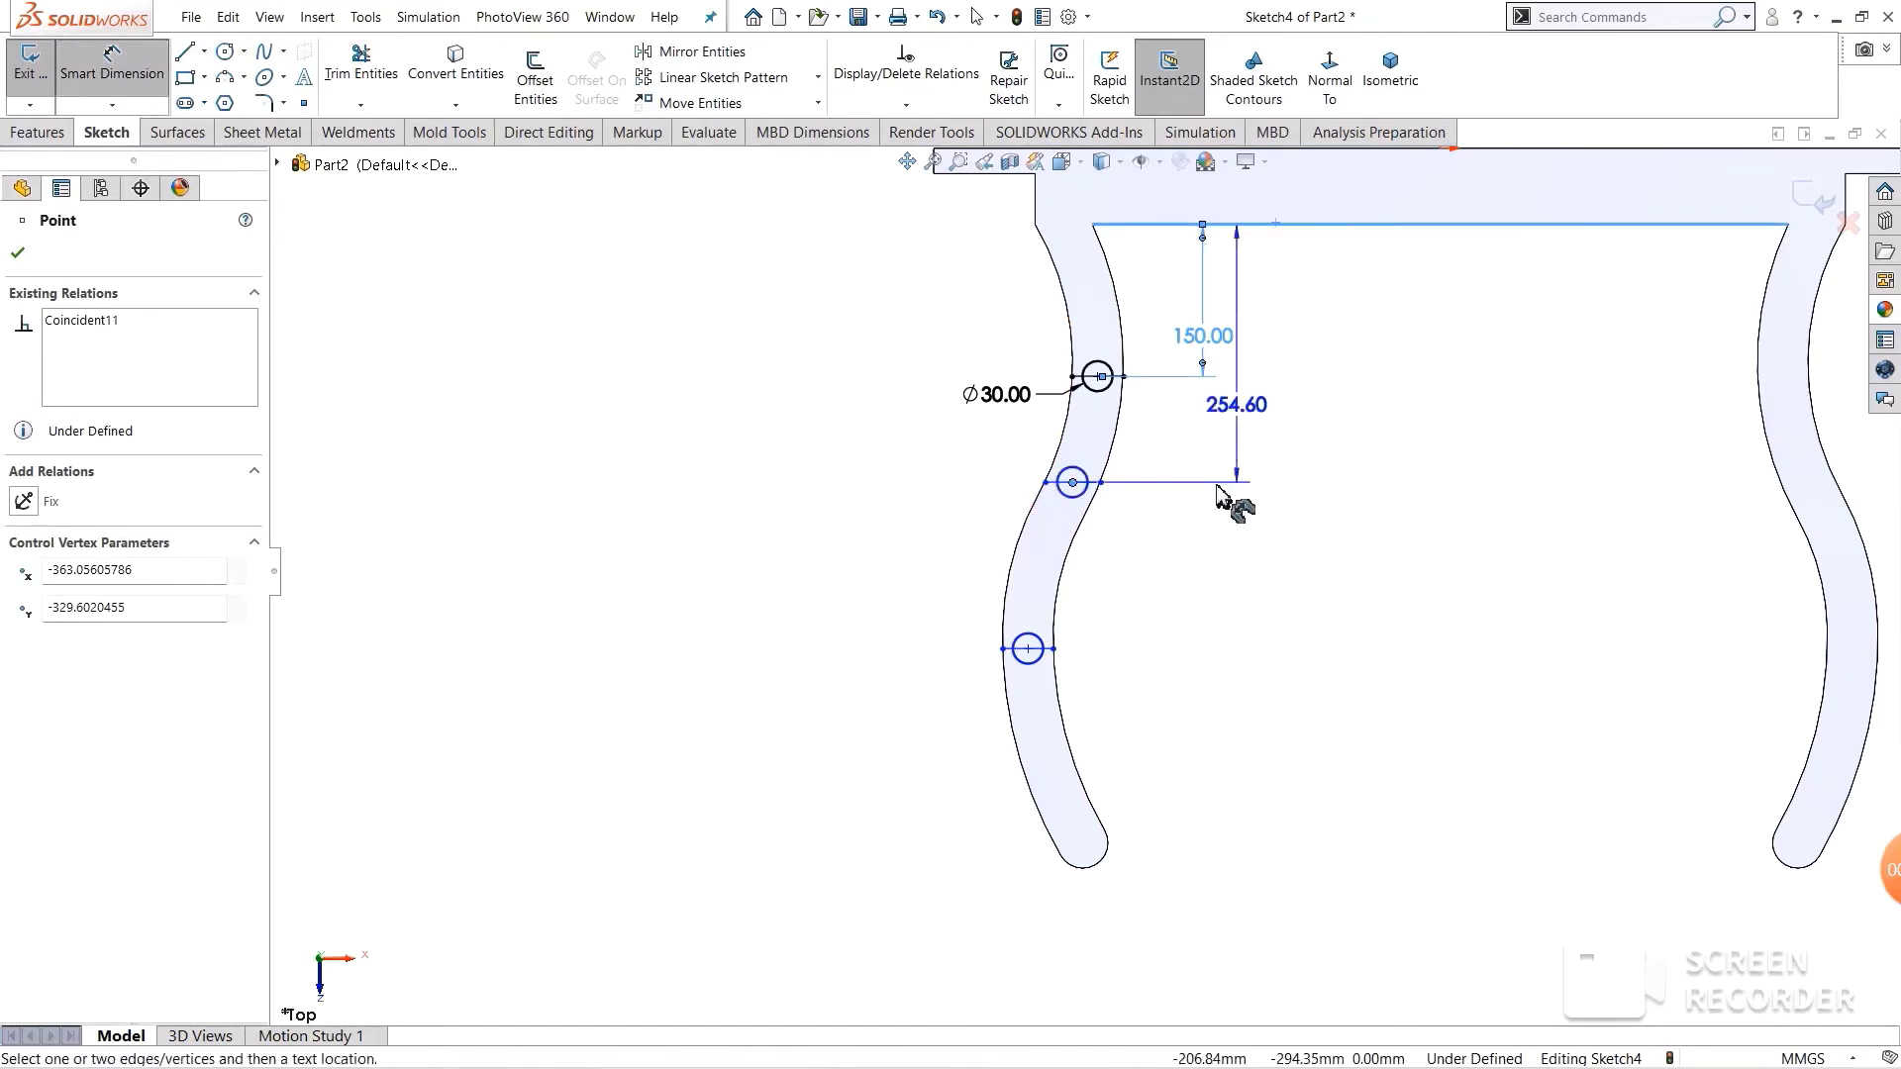
left_click(1277, 456)
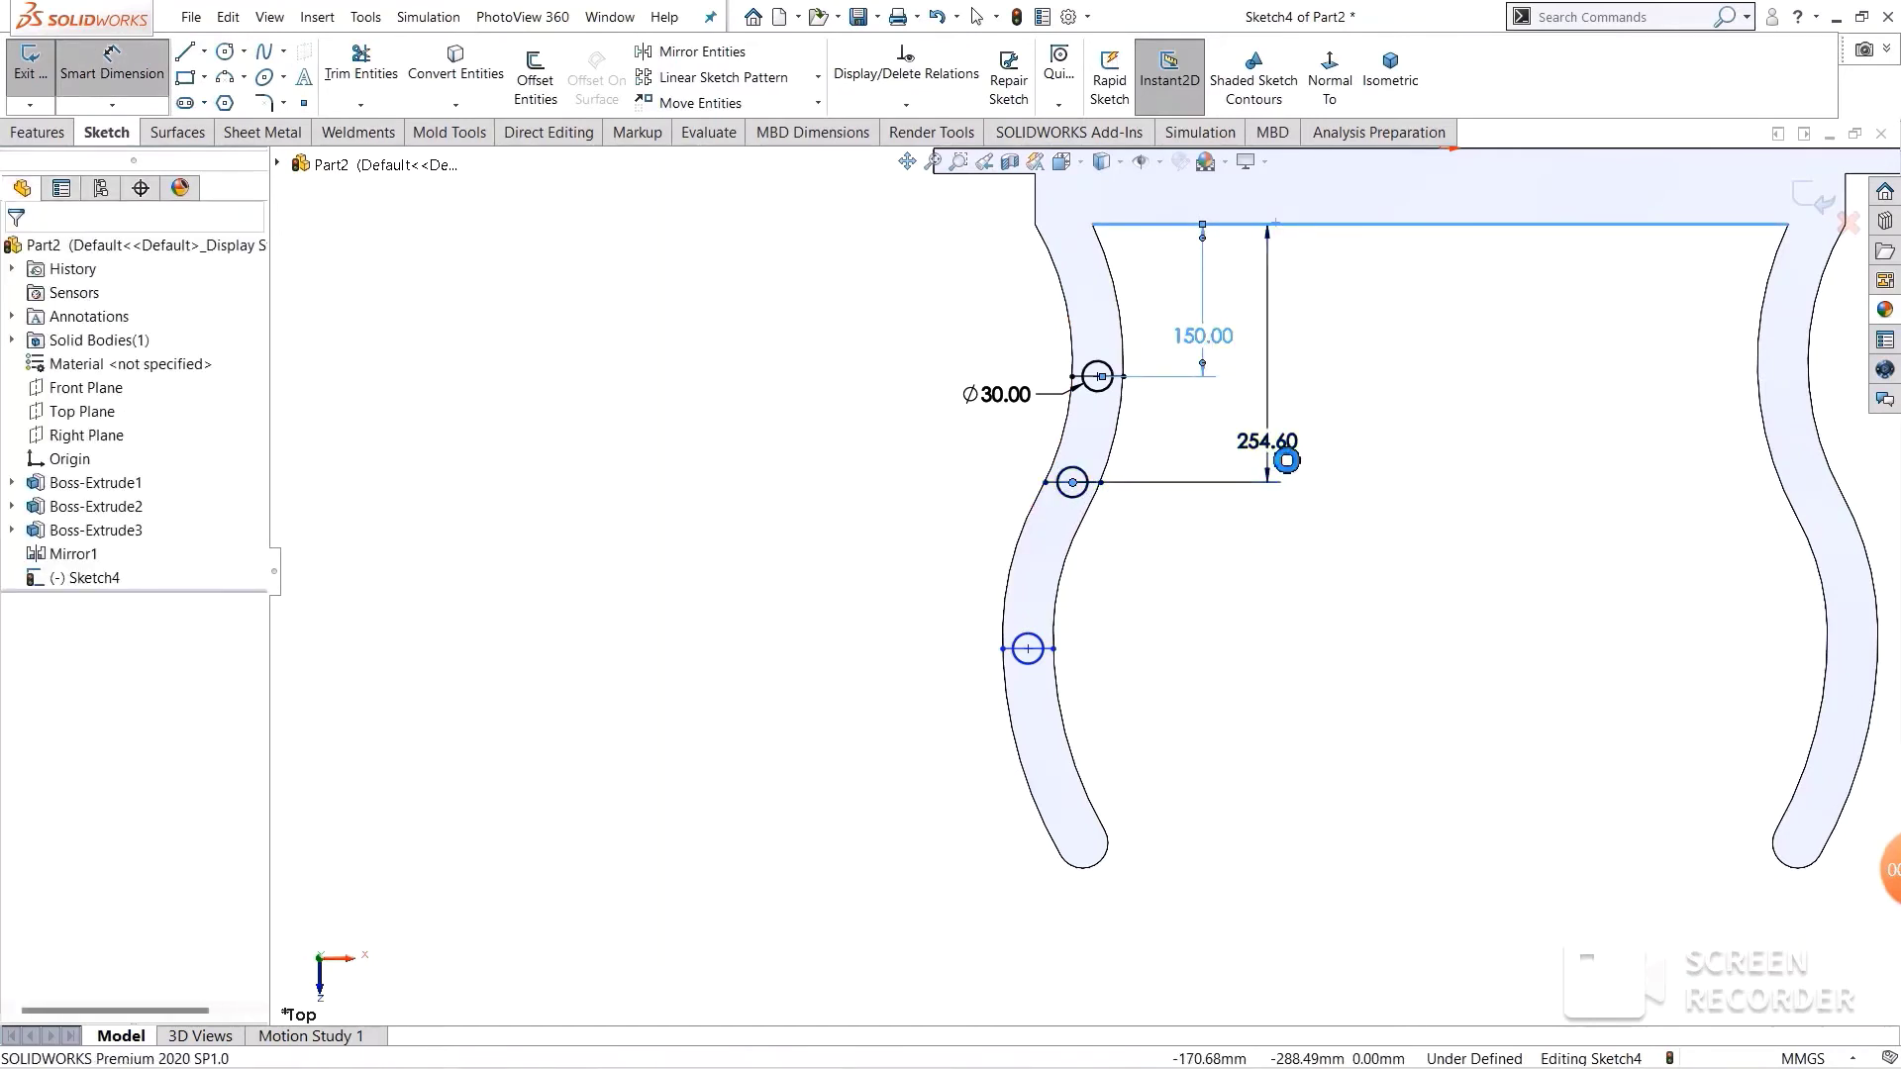
type("250")
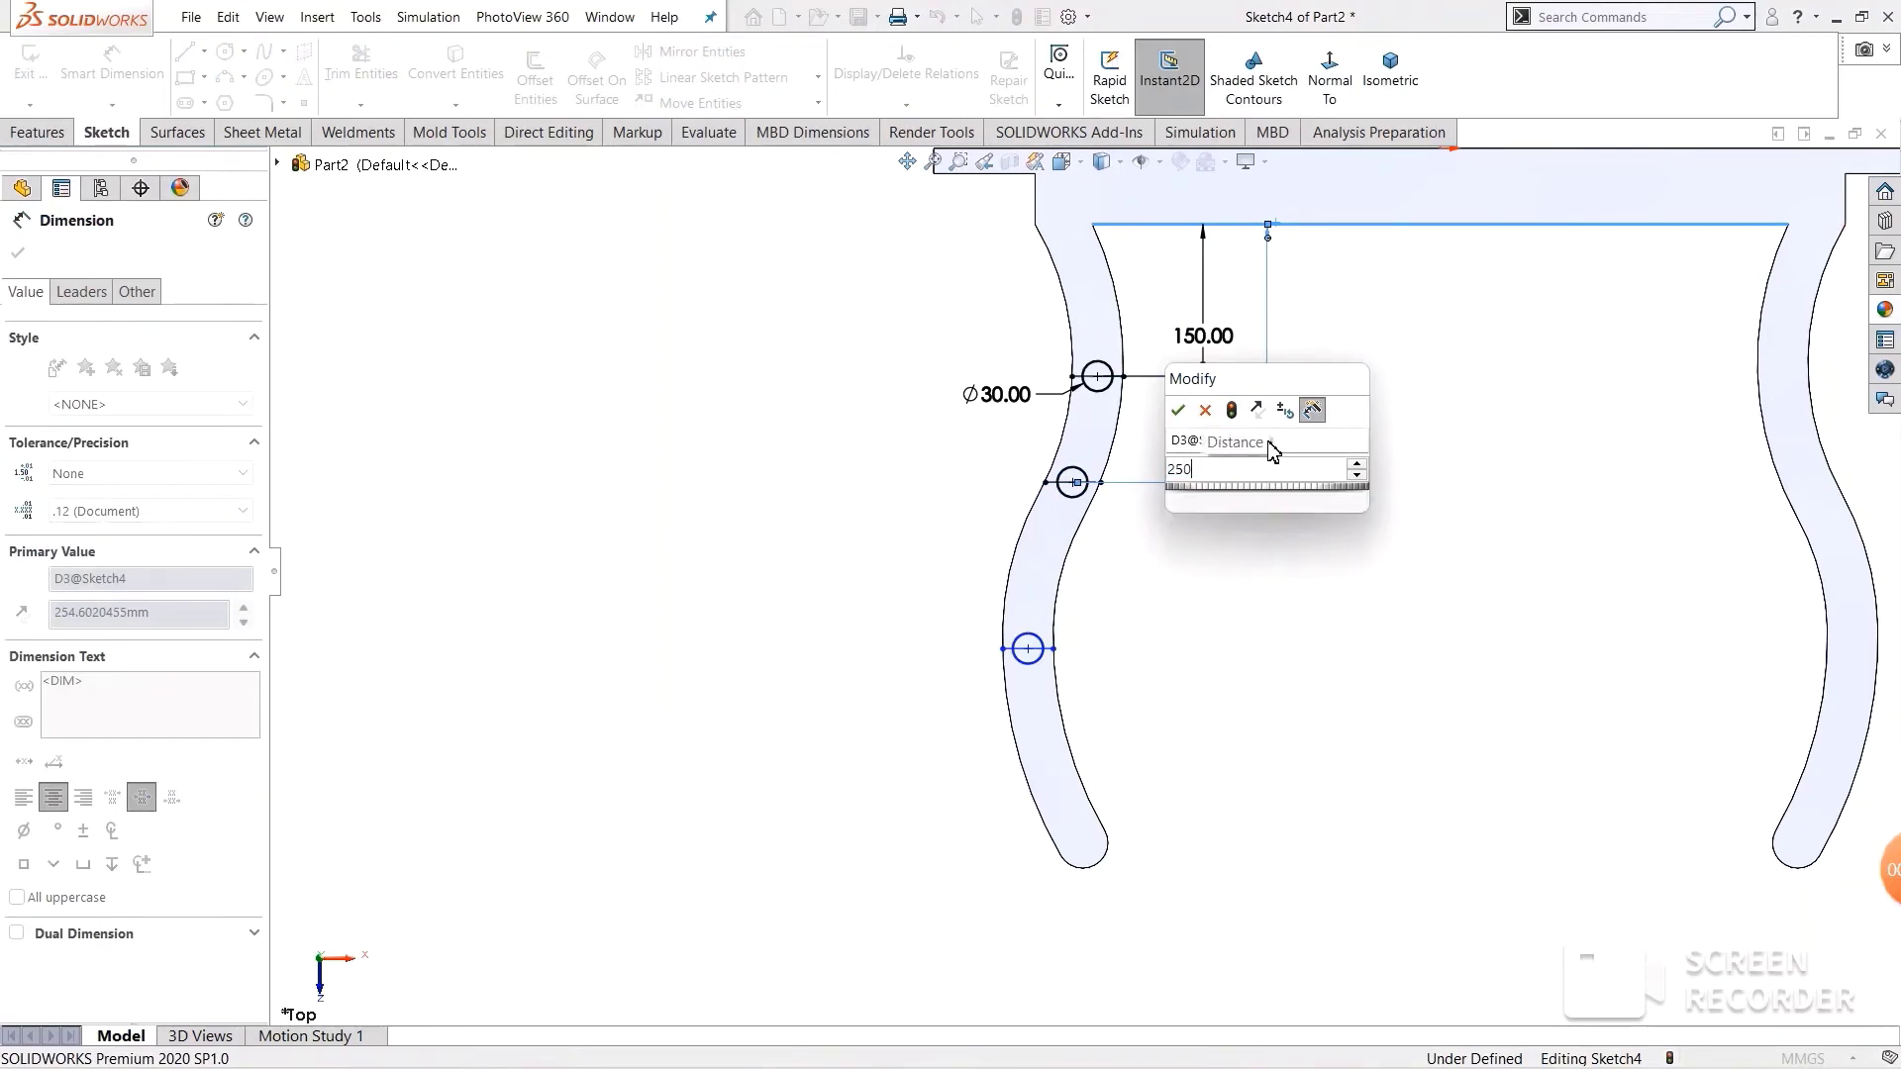
key("Return")
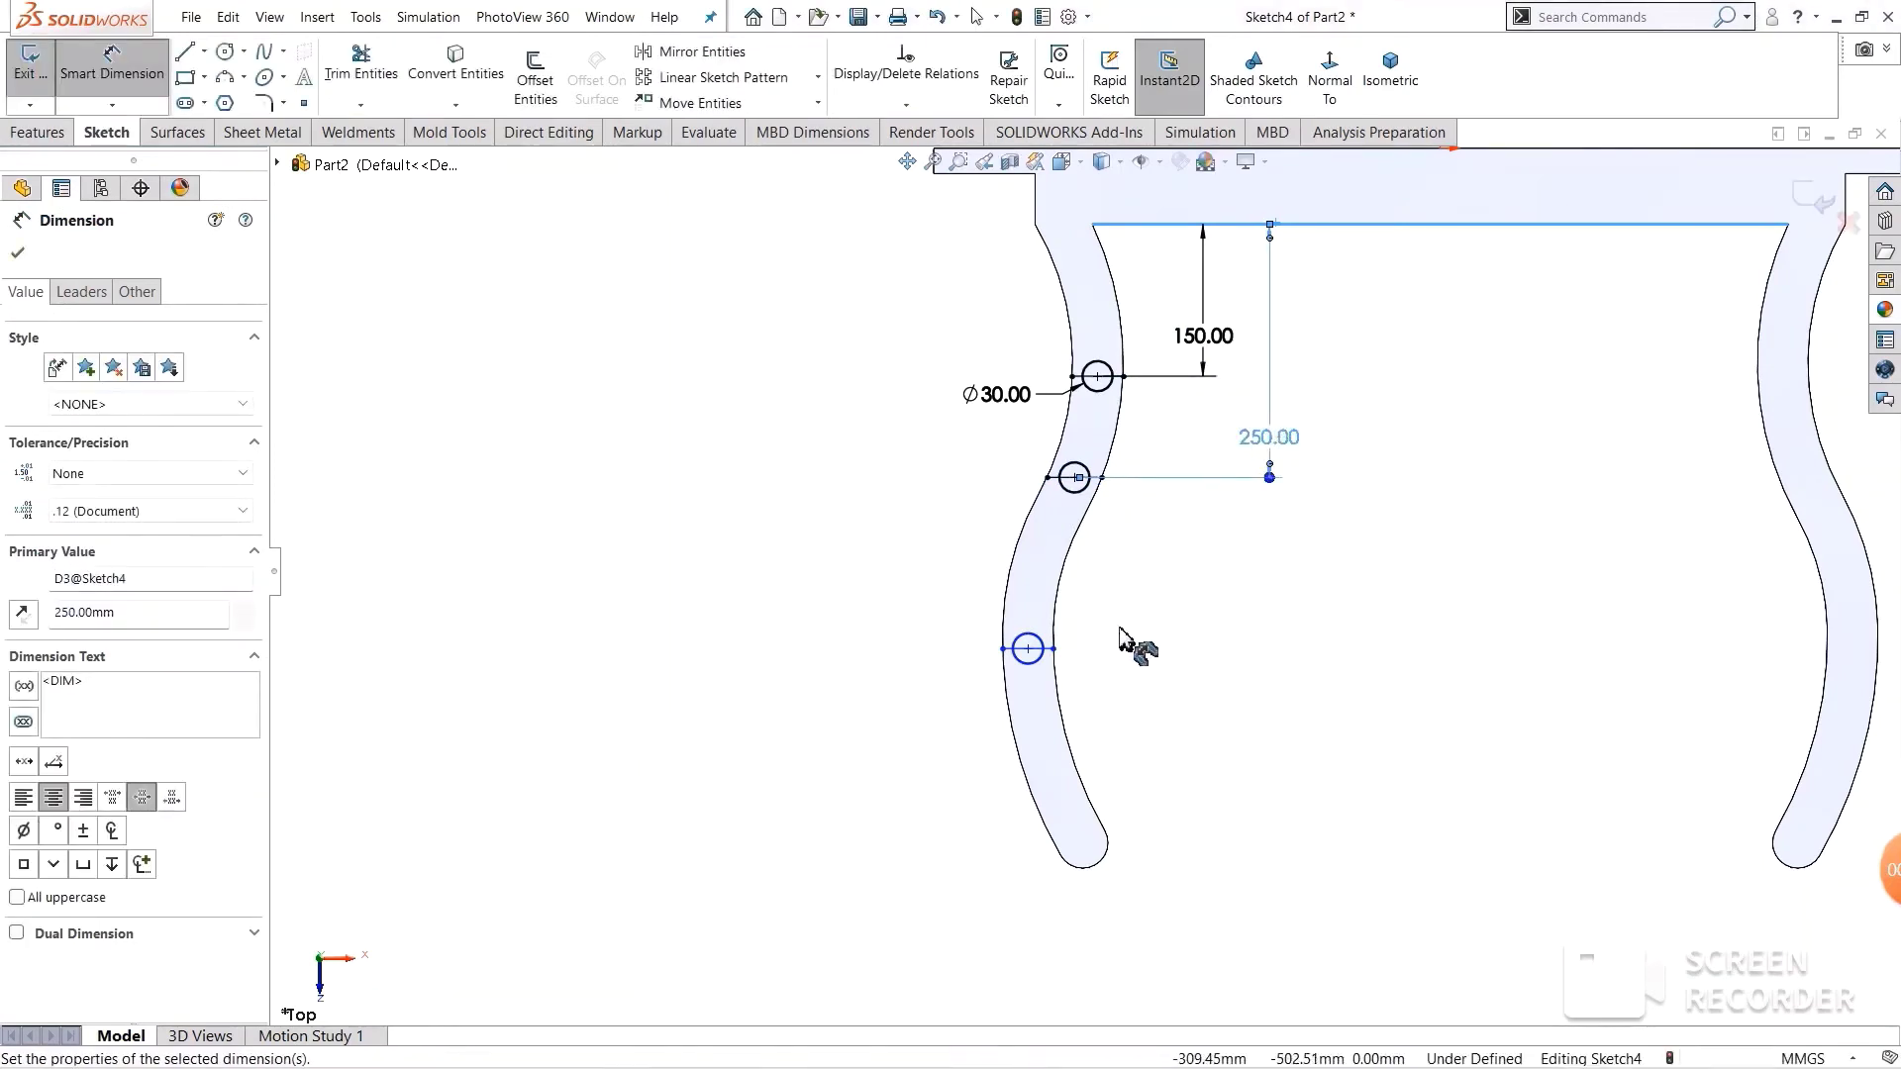
left_click(1029, 650)
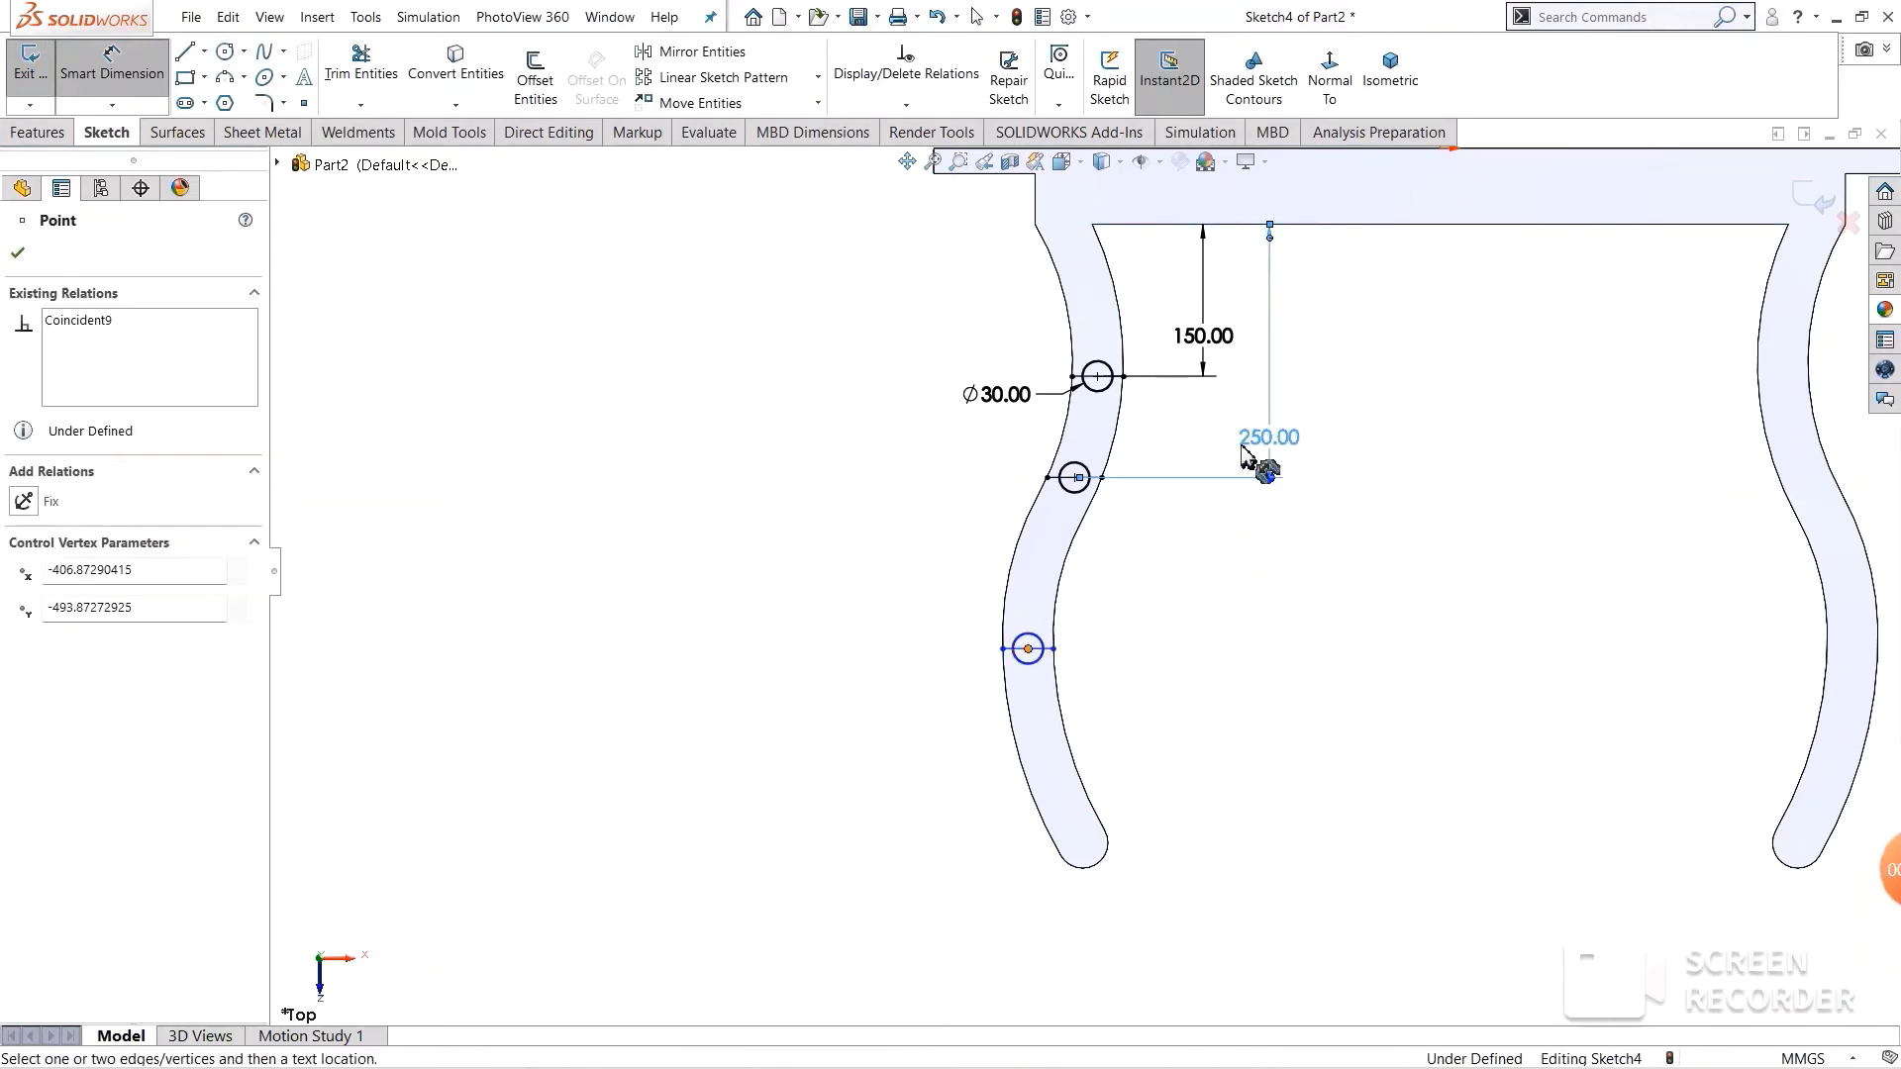
left_click(1254, 225)
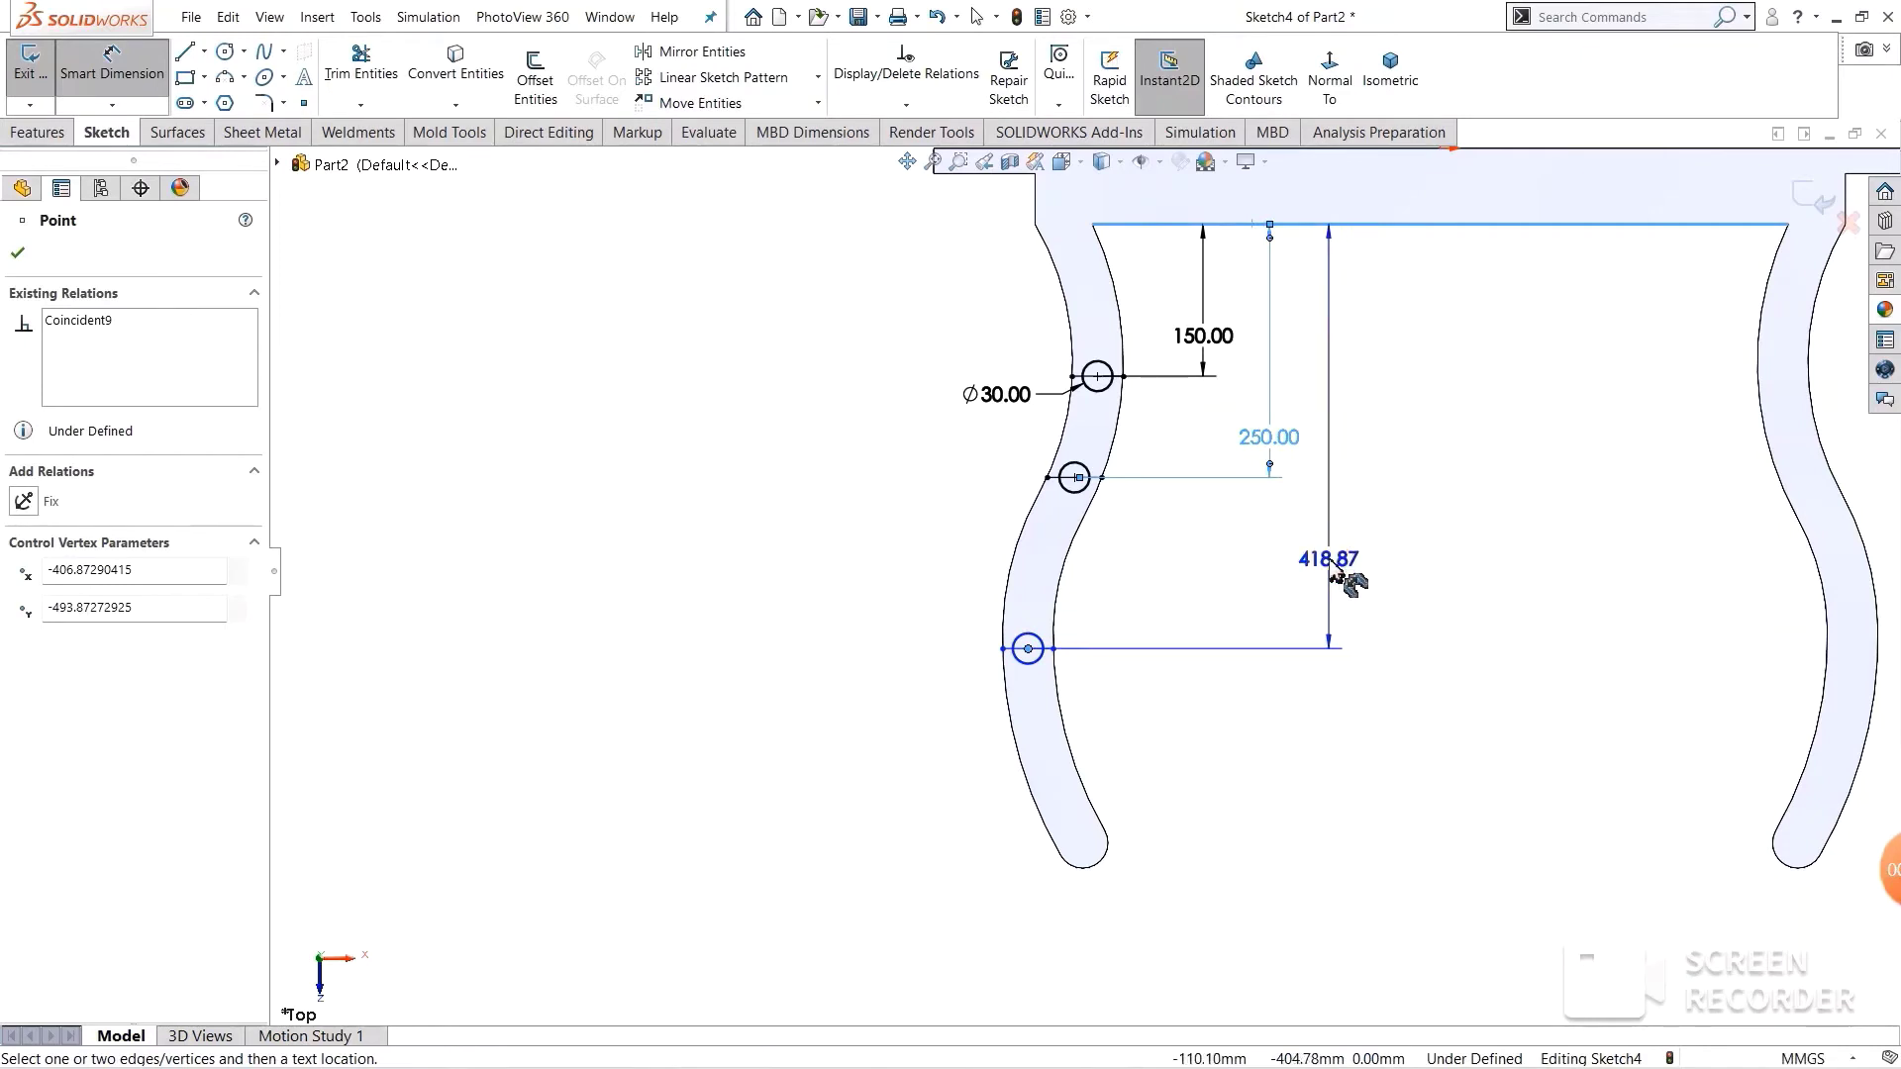
left_click(1334, 574)
type("350")
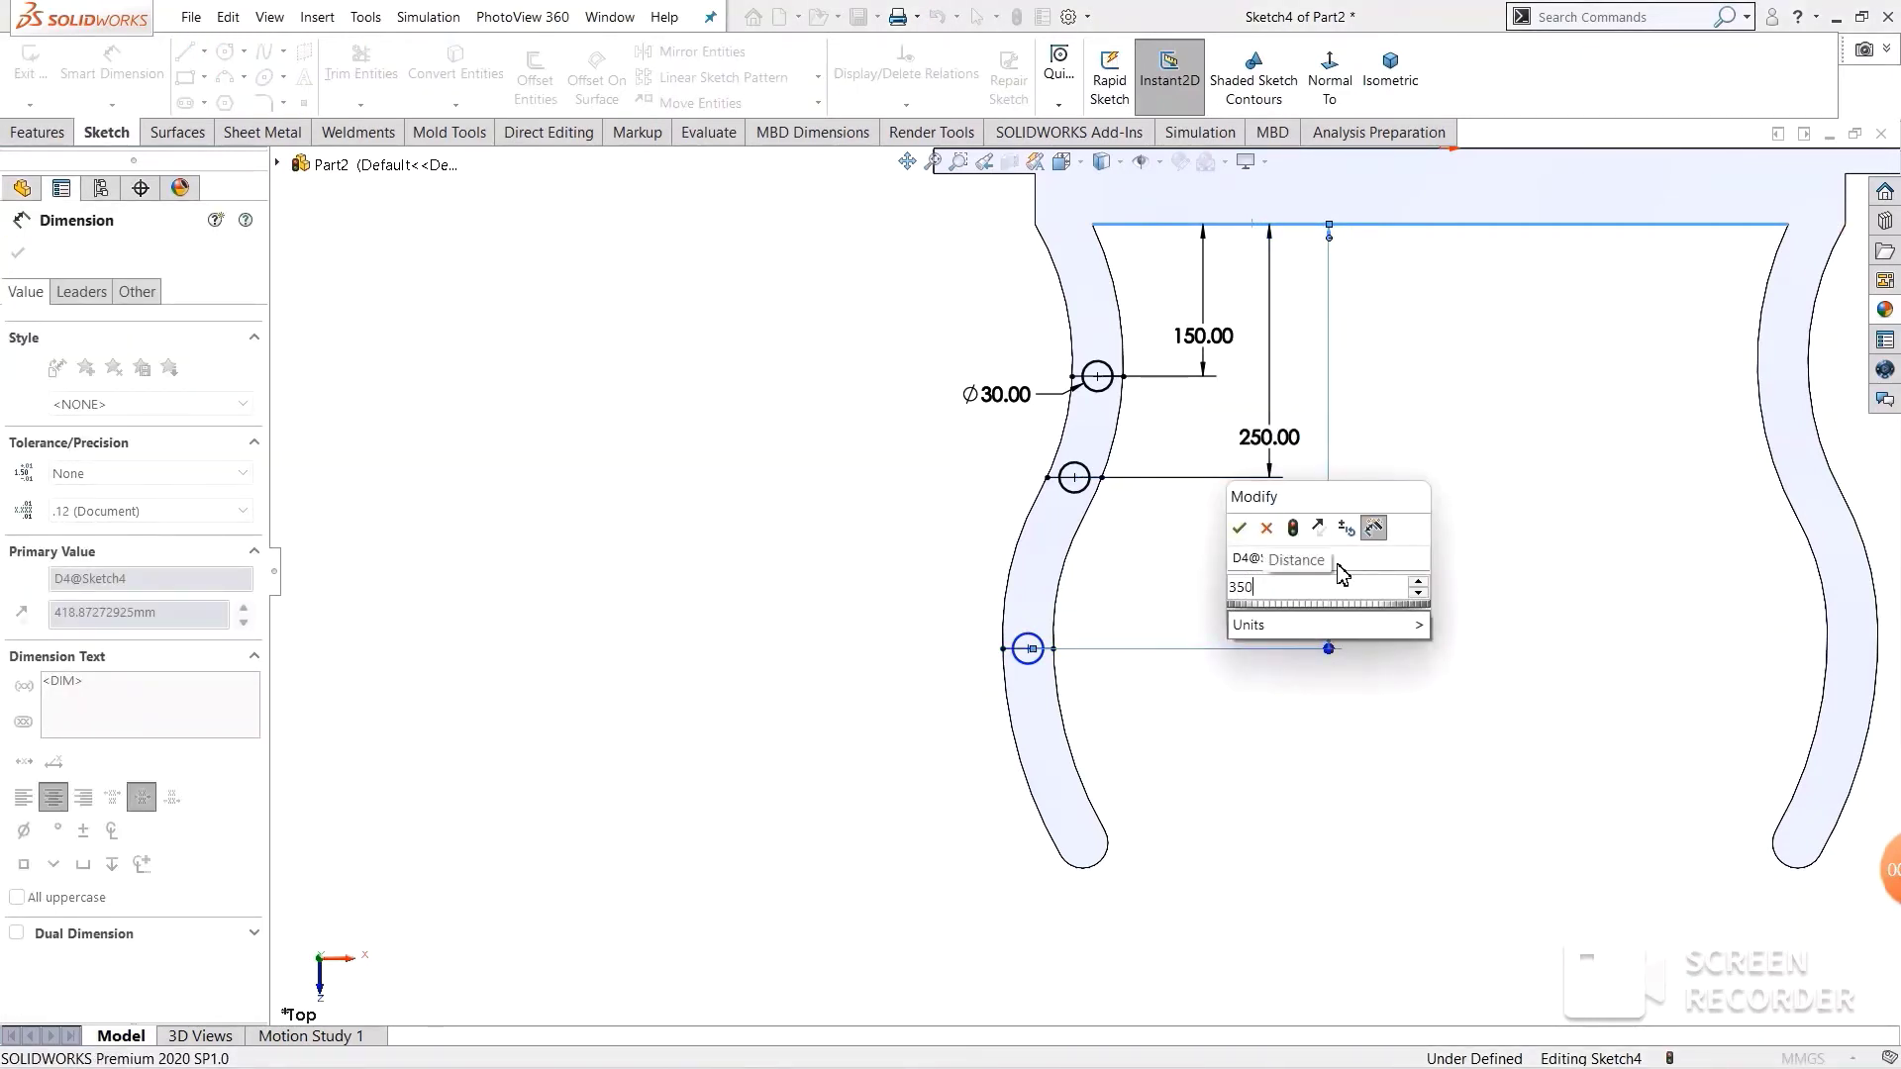
key("Return")
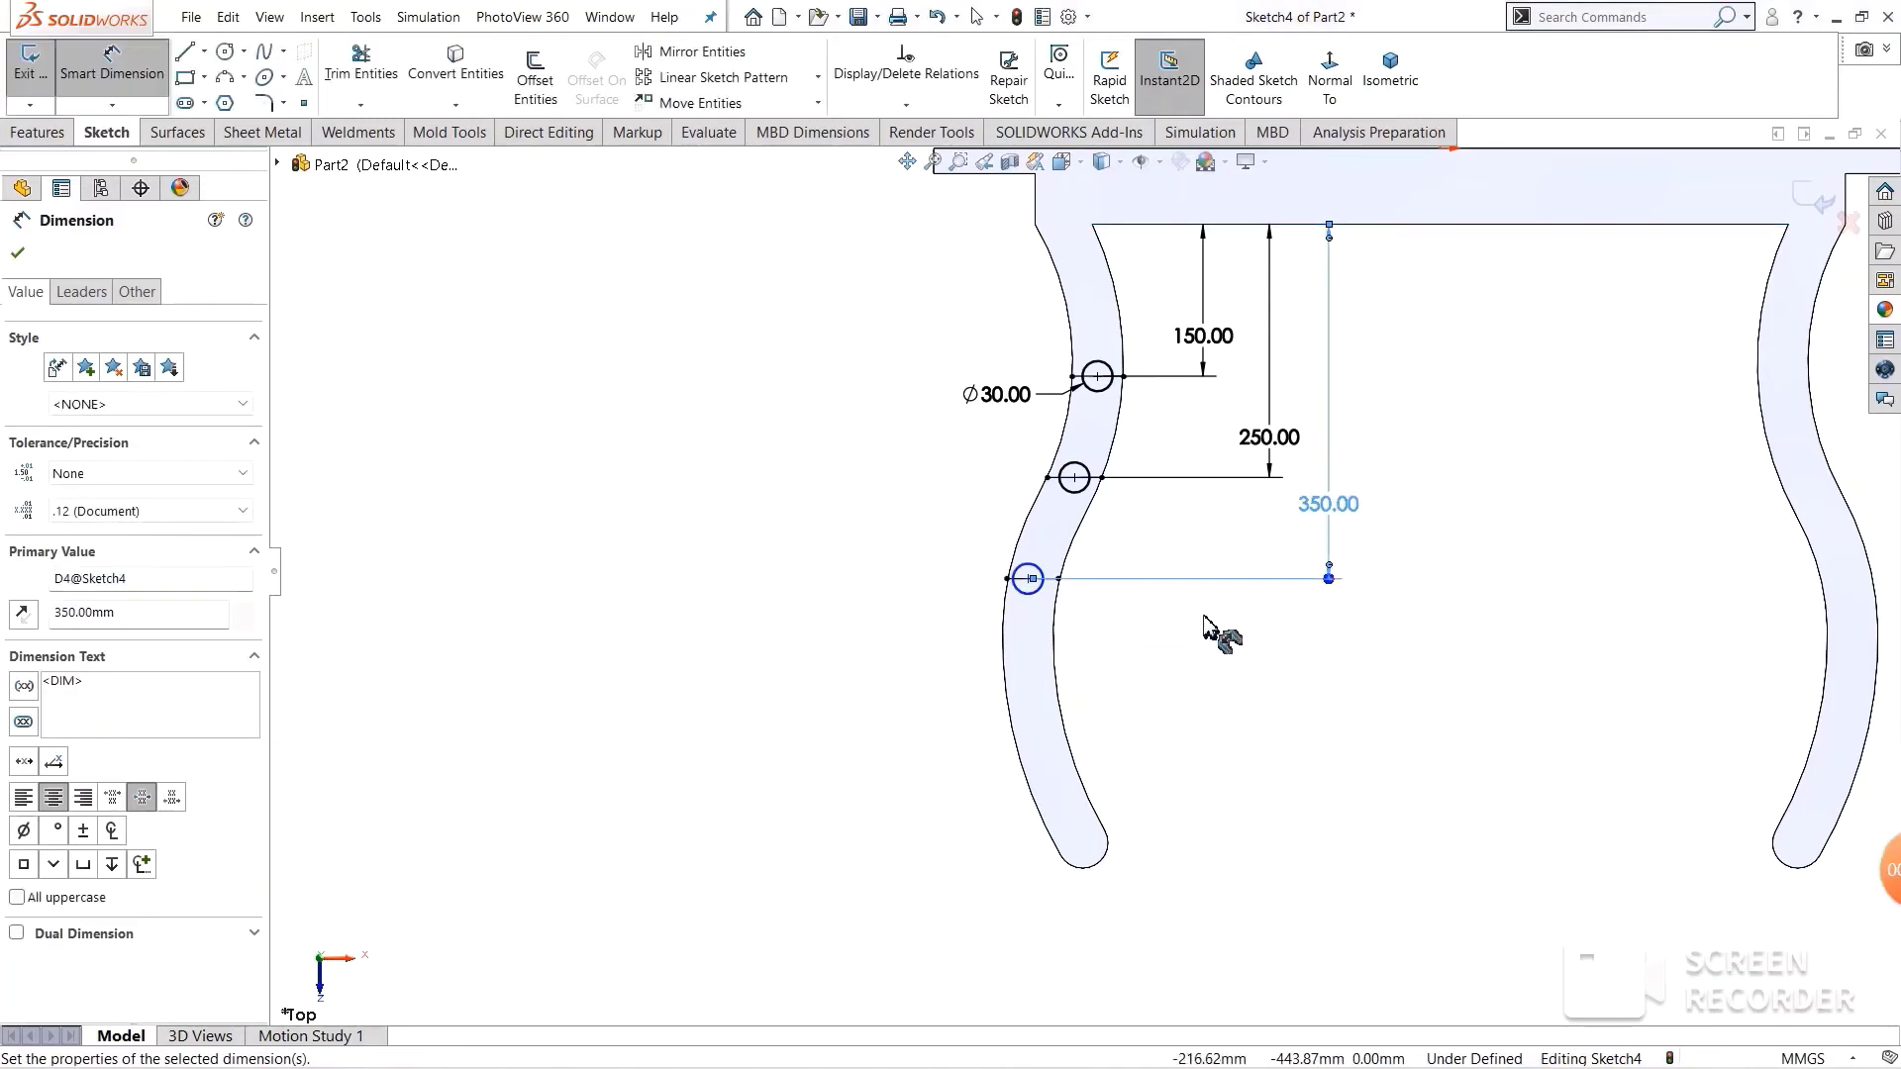
scroll(1169, 653, "down", 1)
scroll(1118, 606, "down", 1)
scroll(1069, 584, "down", 1)
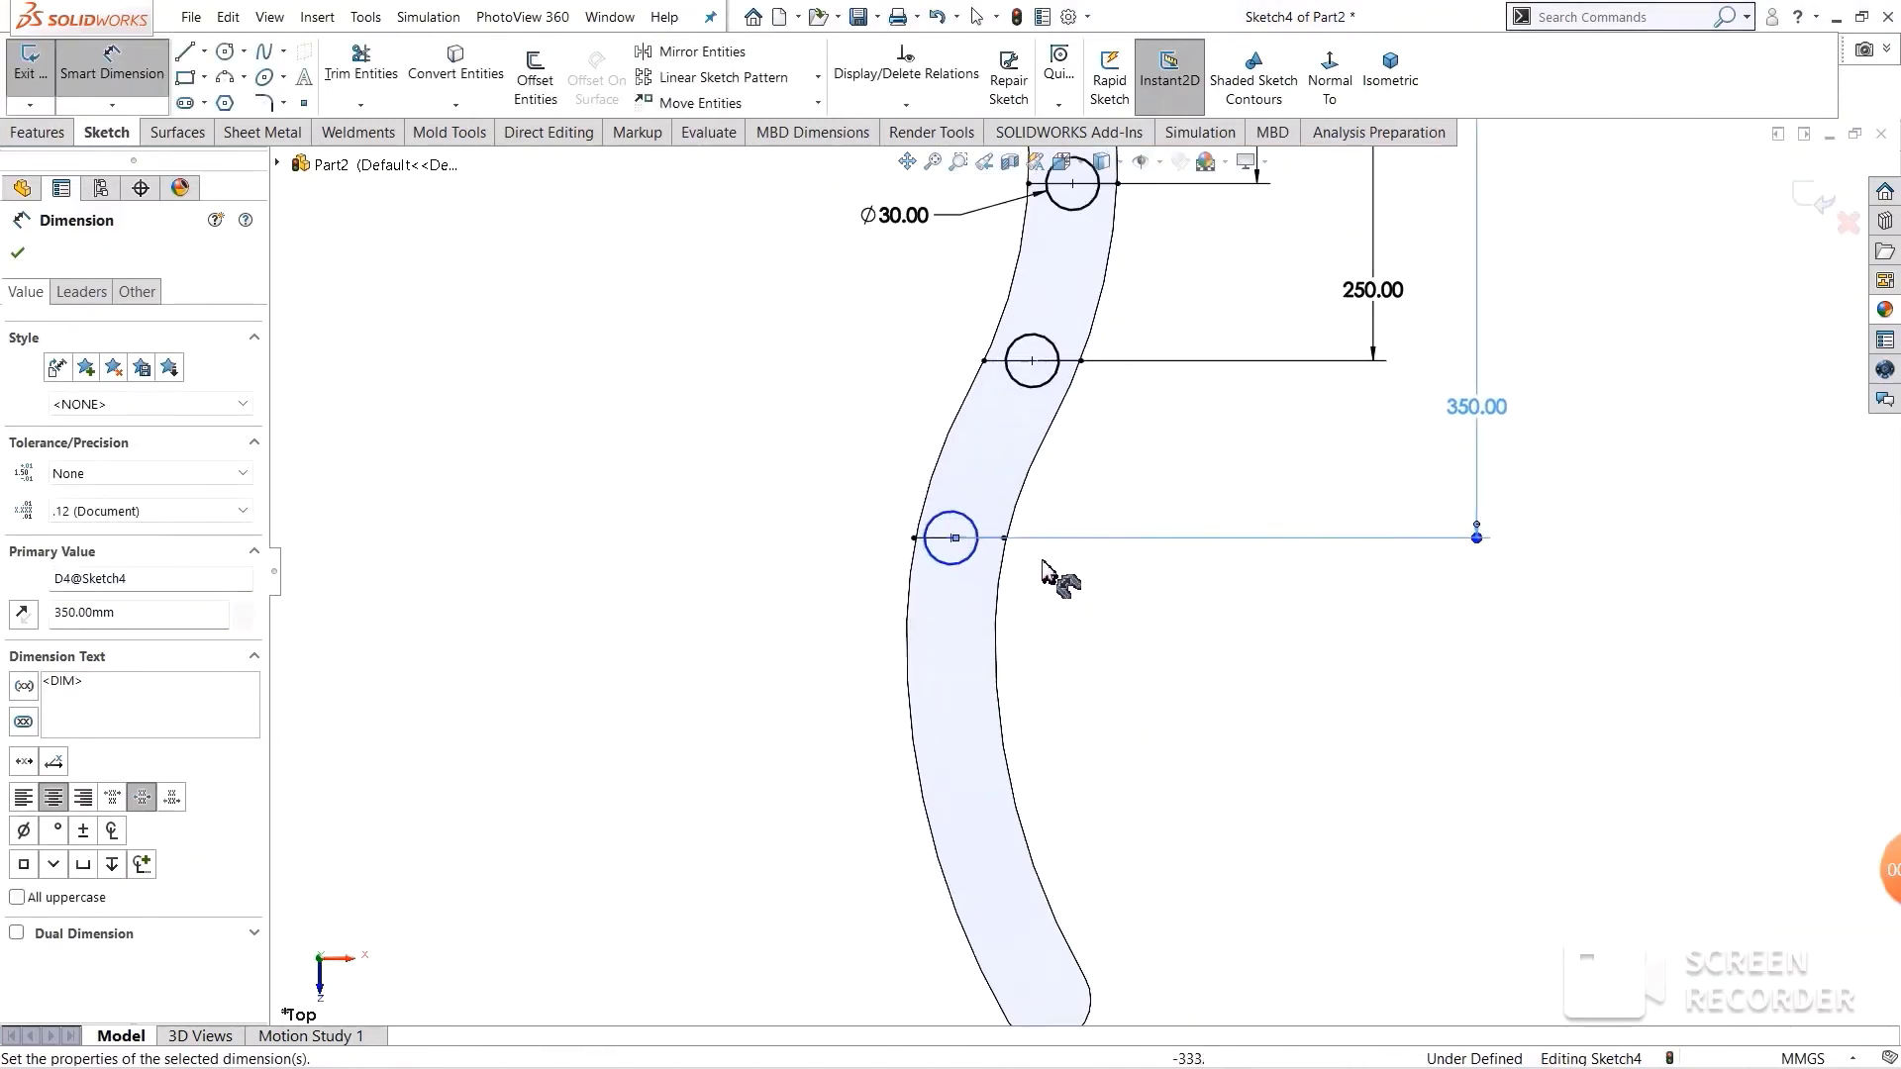
scroll(1048, 572, "down", 1)
scroll(958, 550, "down", 1)
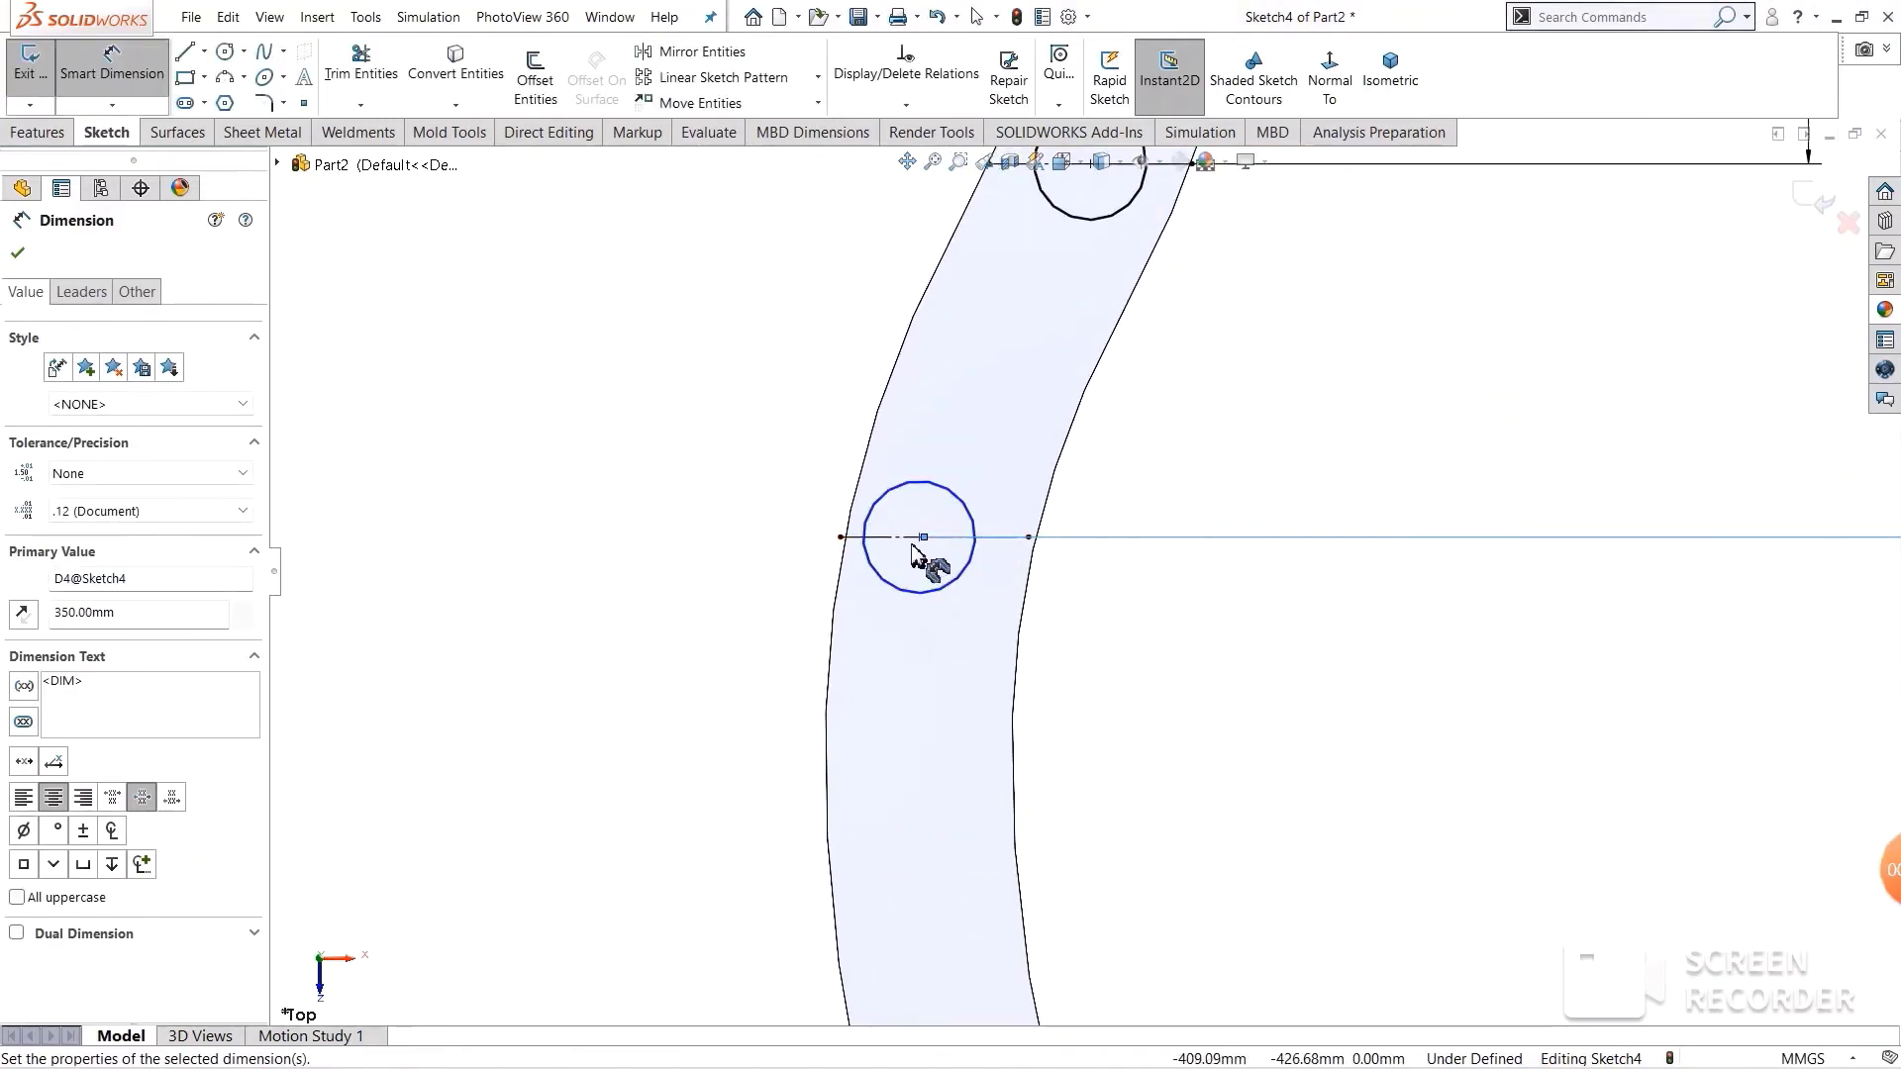
scroll(918, 547, "down", 1)
scroll(966, 579, "down", 1)
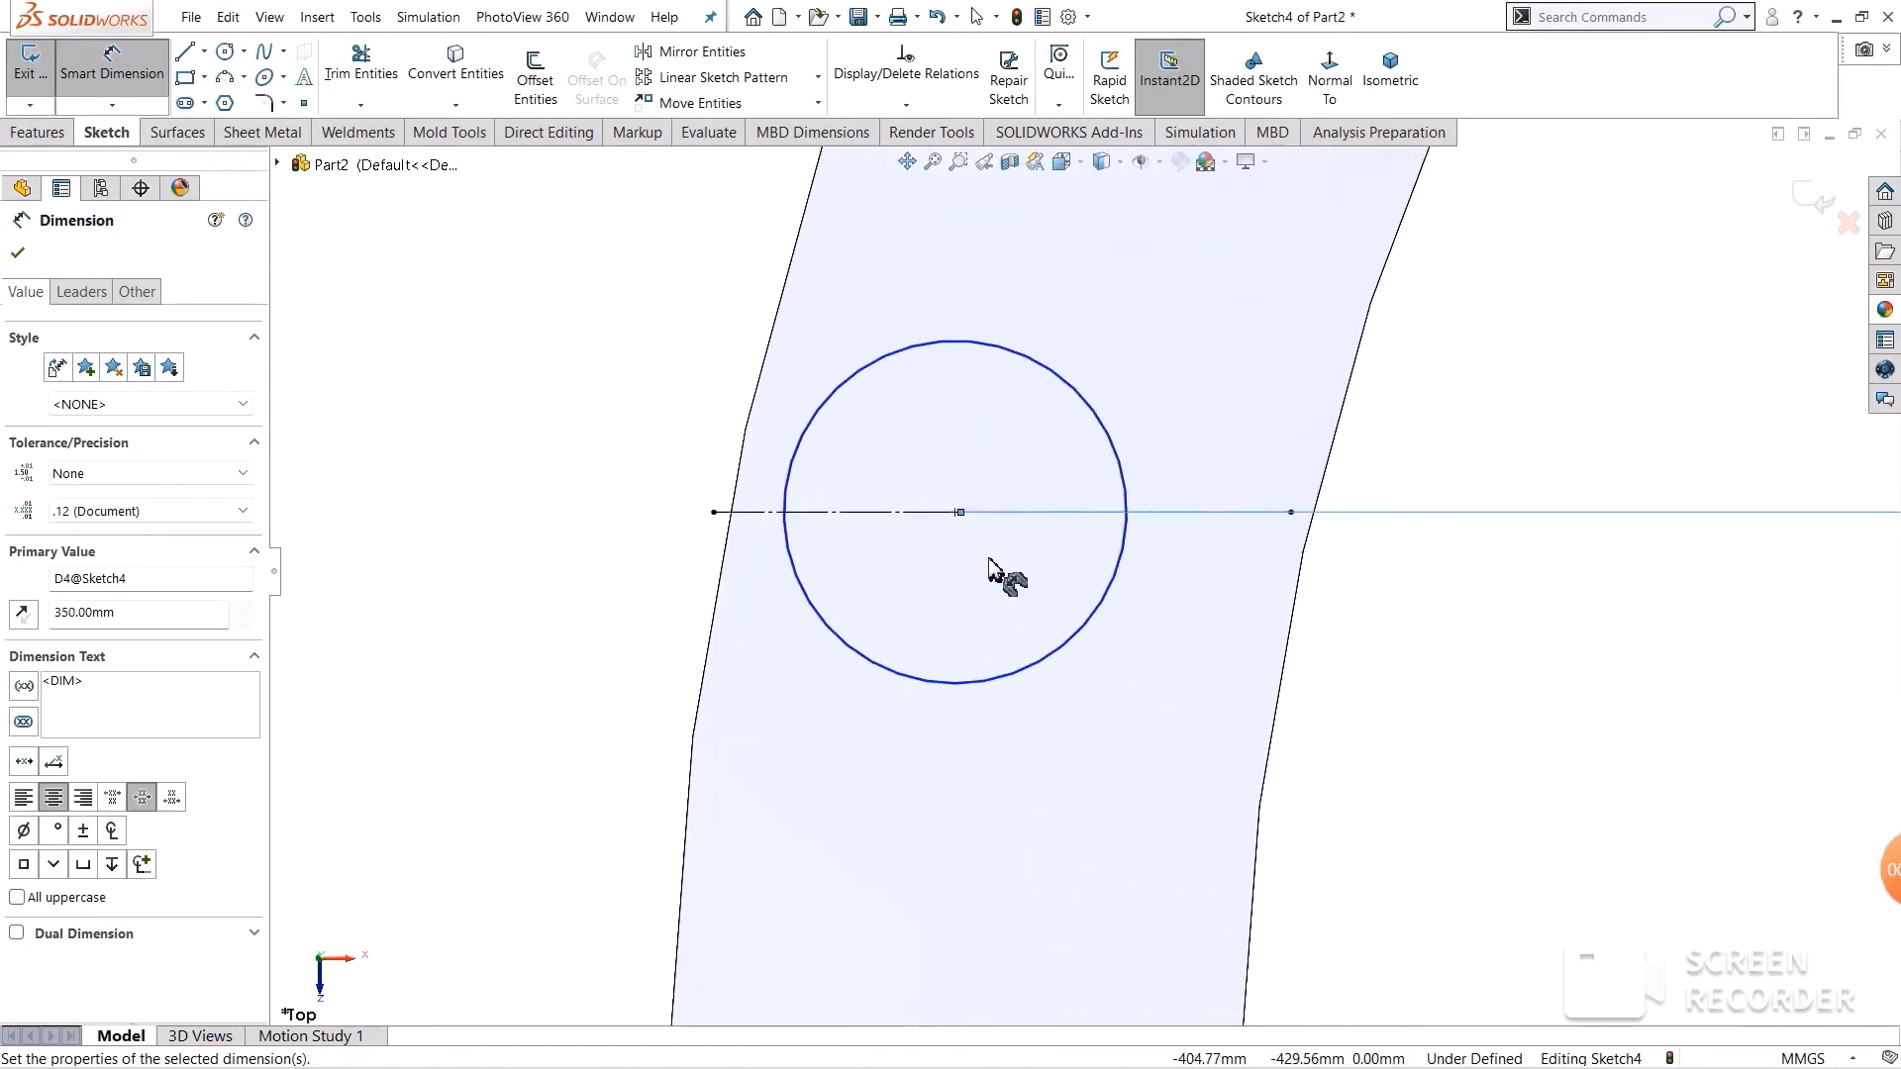
left_click(1670, 647)
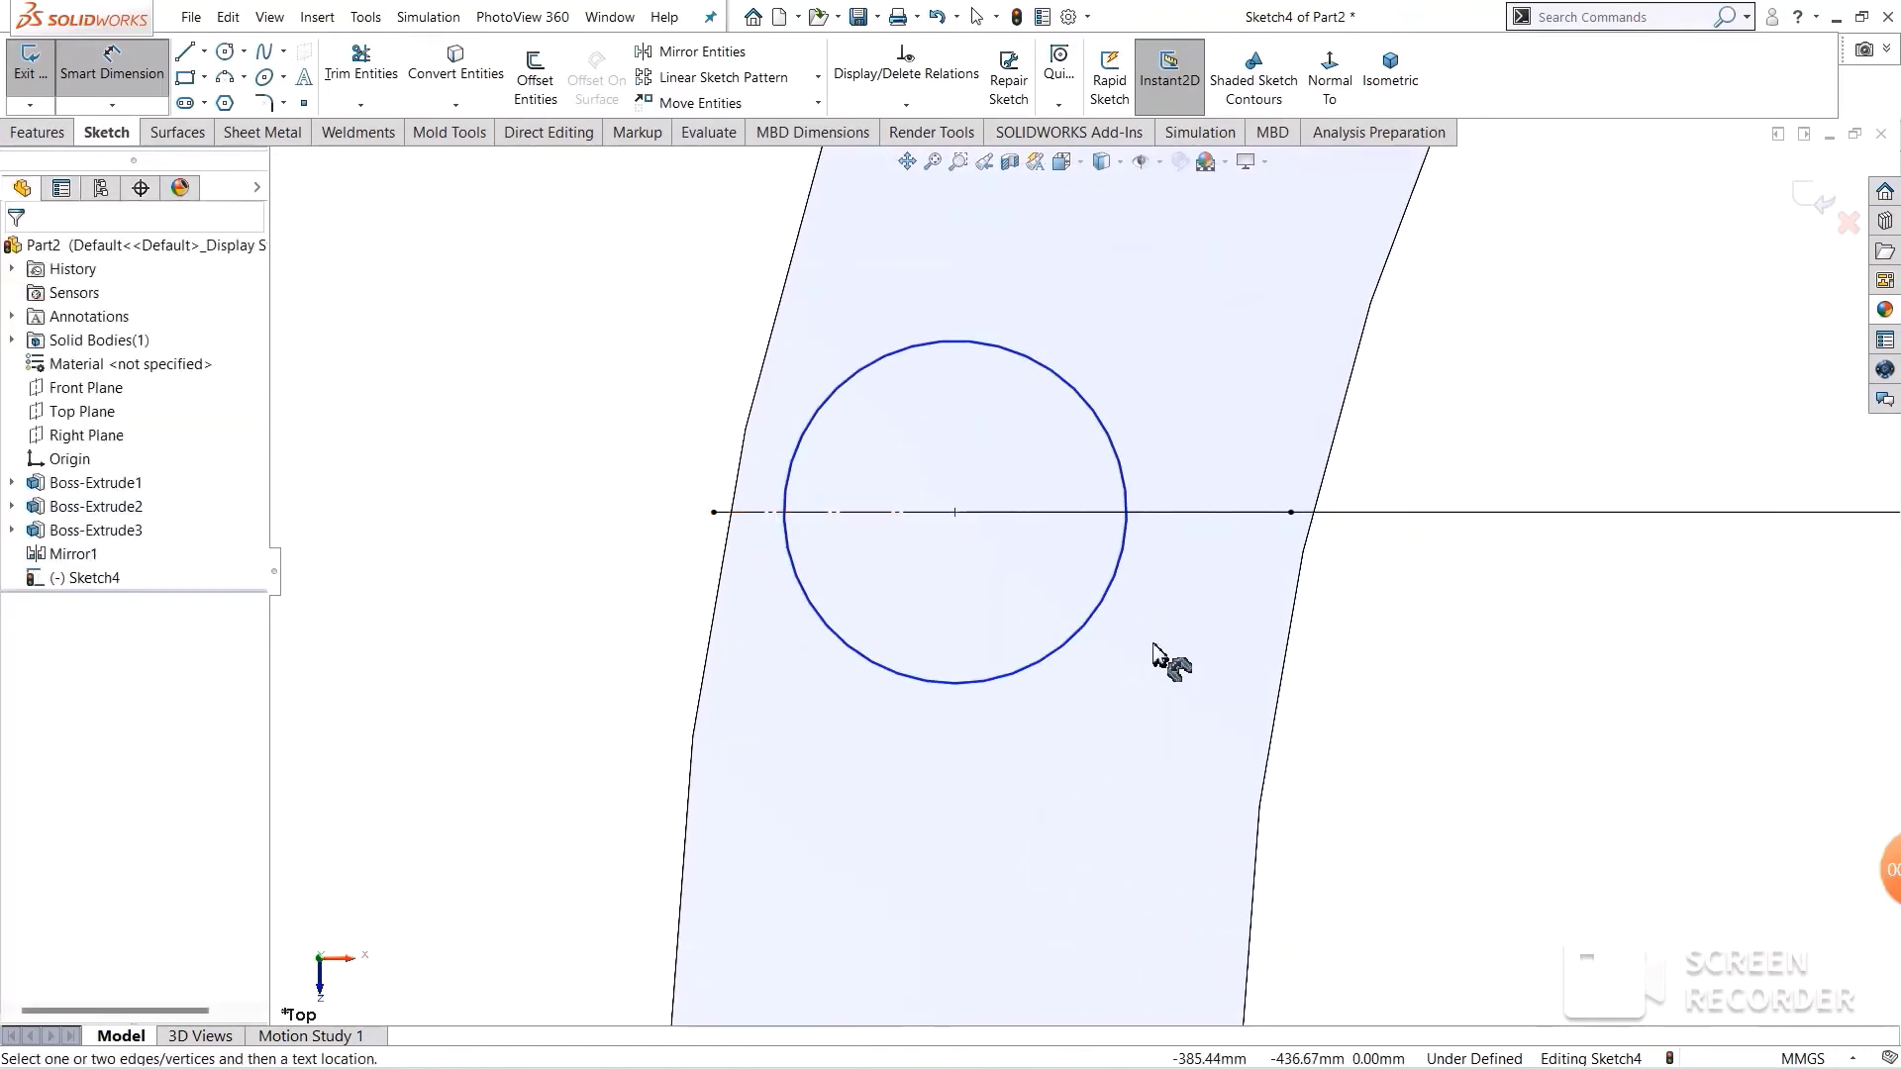
left_click(1075, 640)
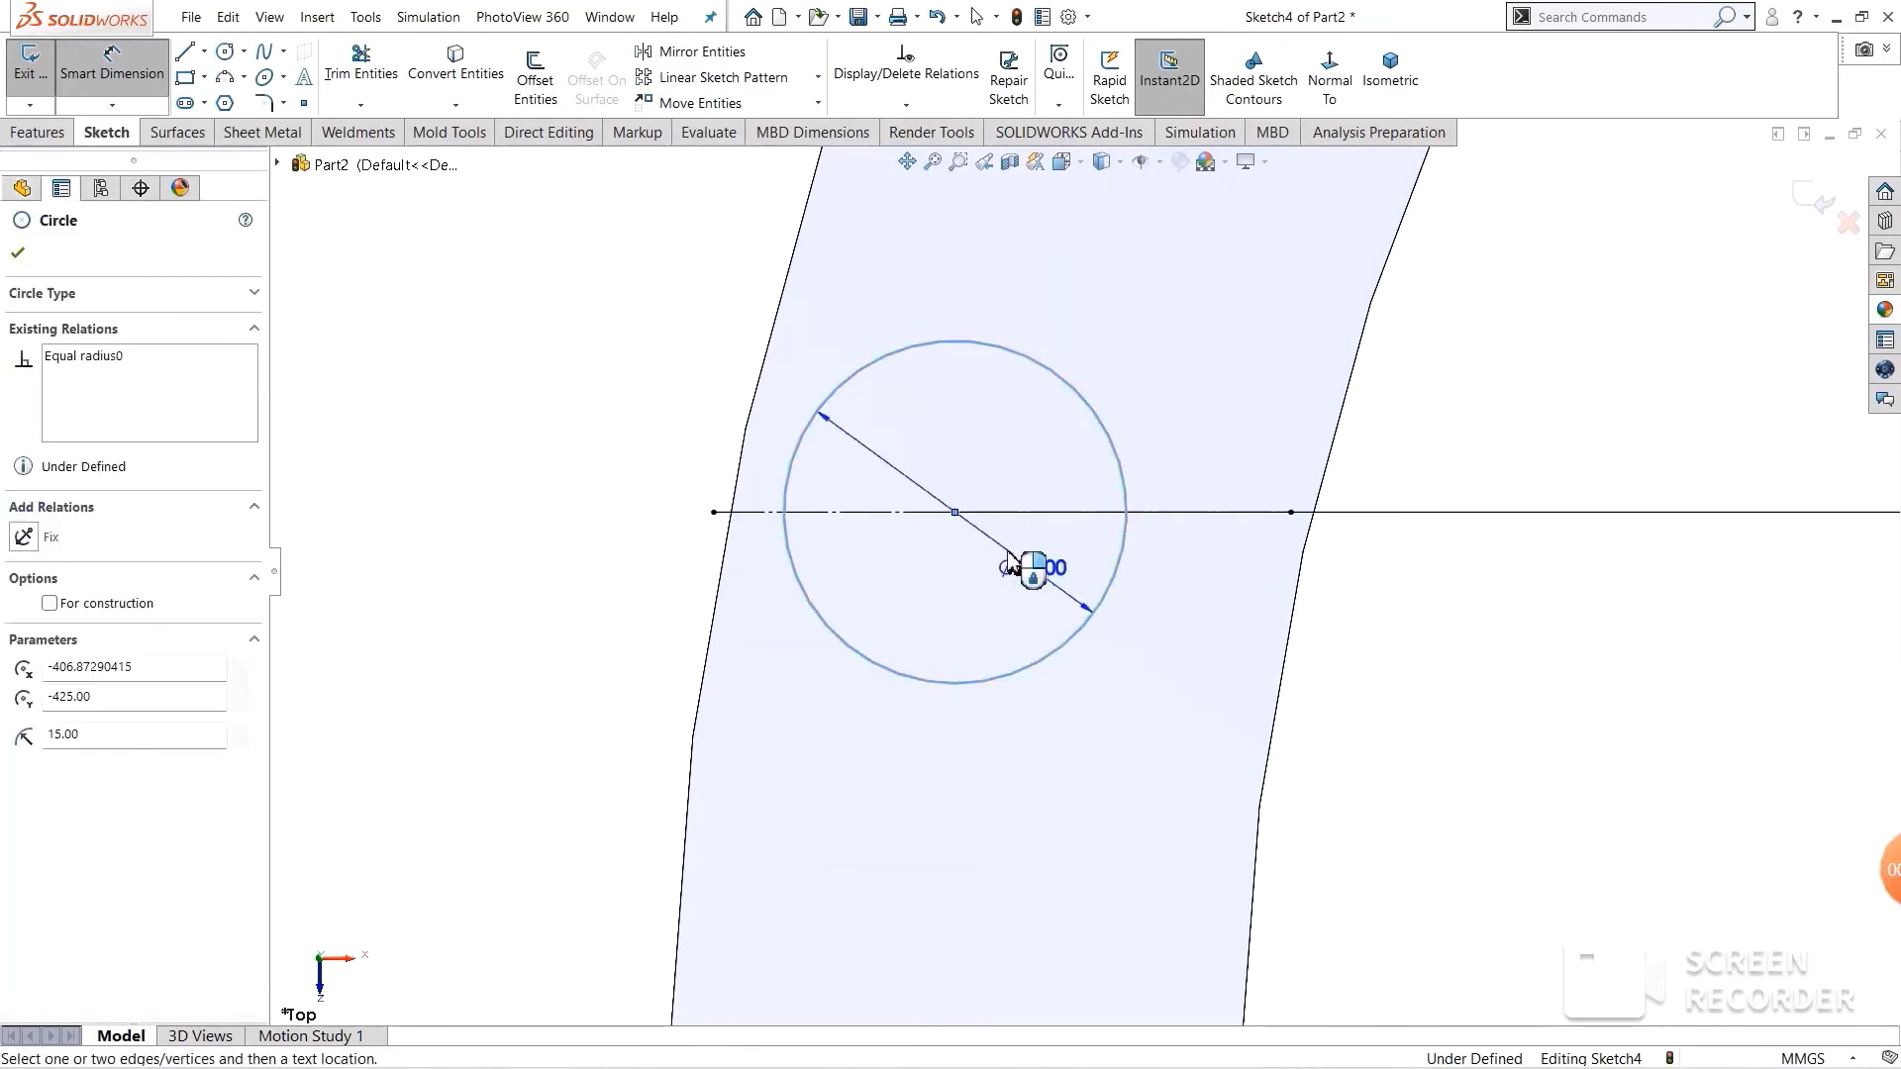
key("Escape")
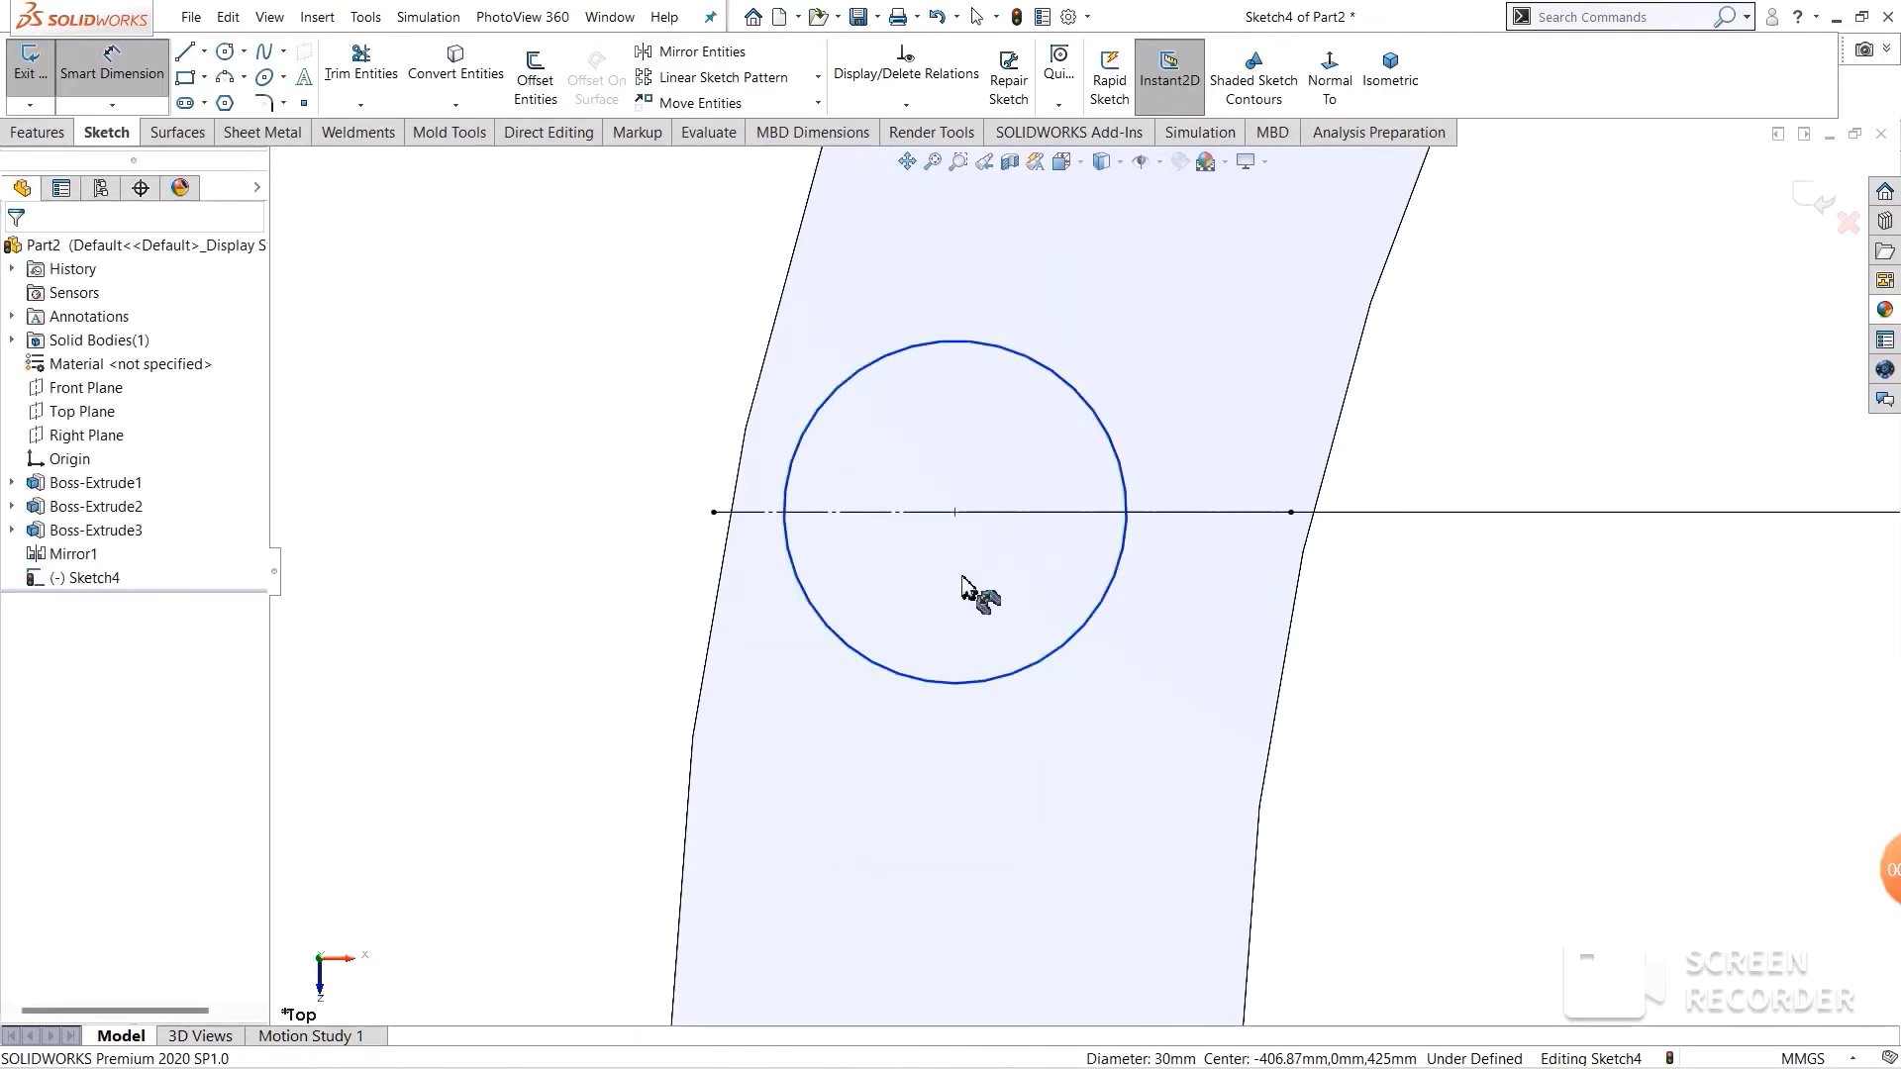
left_click(955, 514)
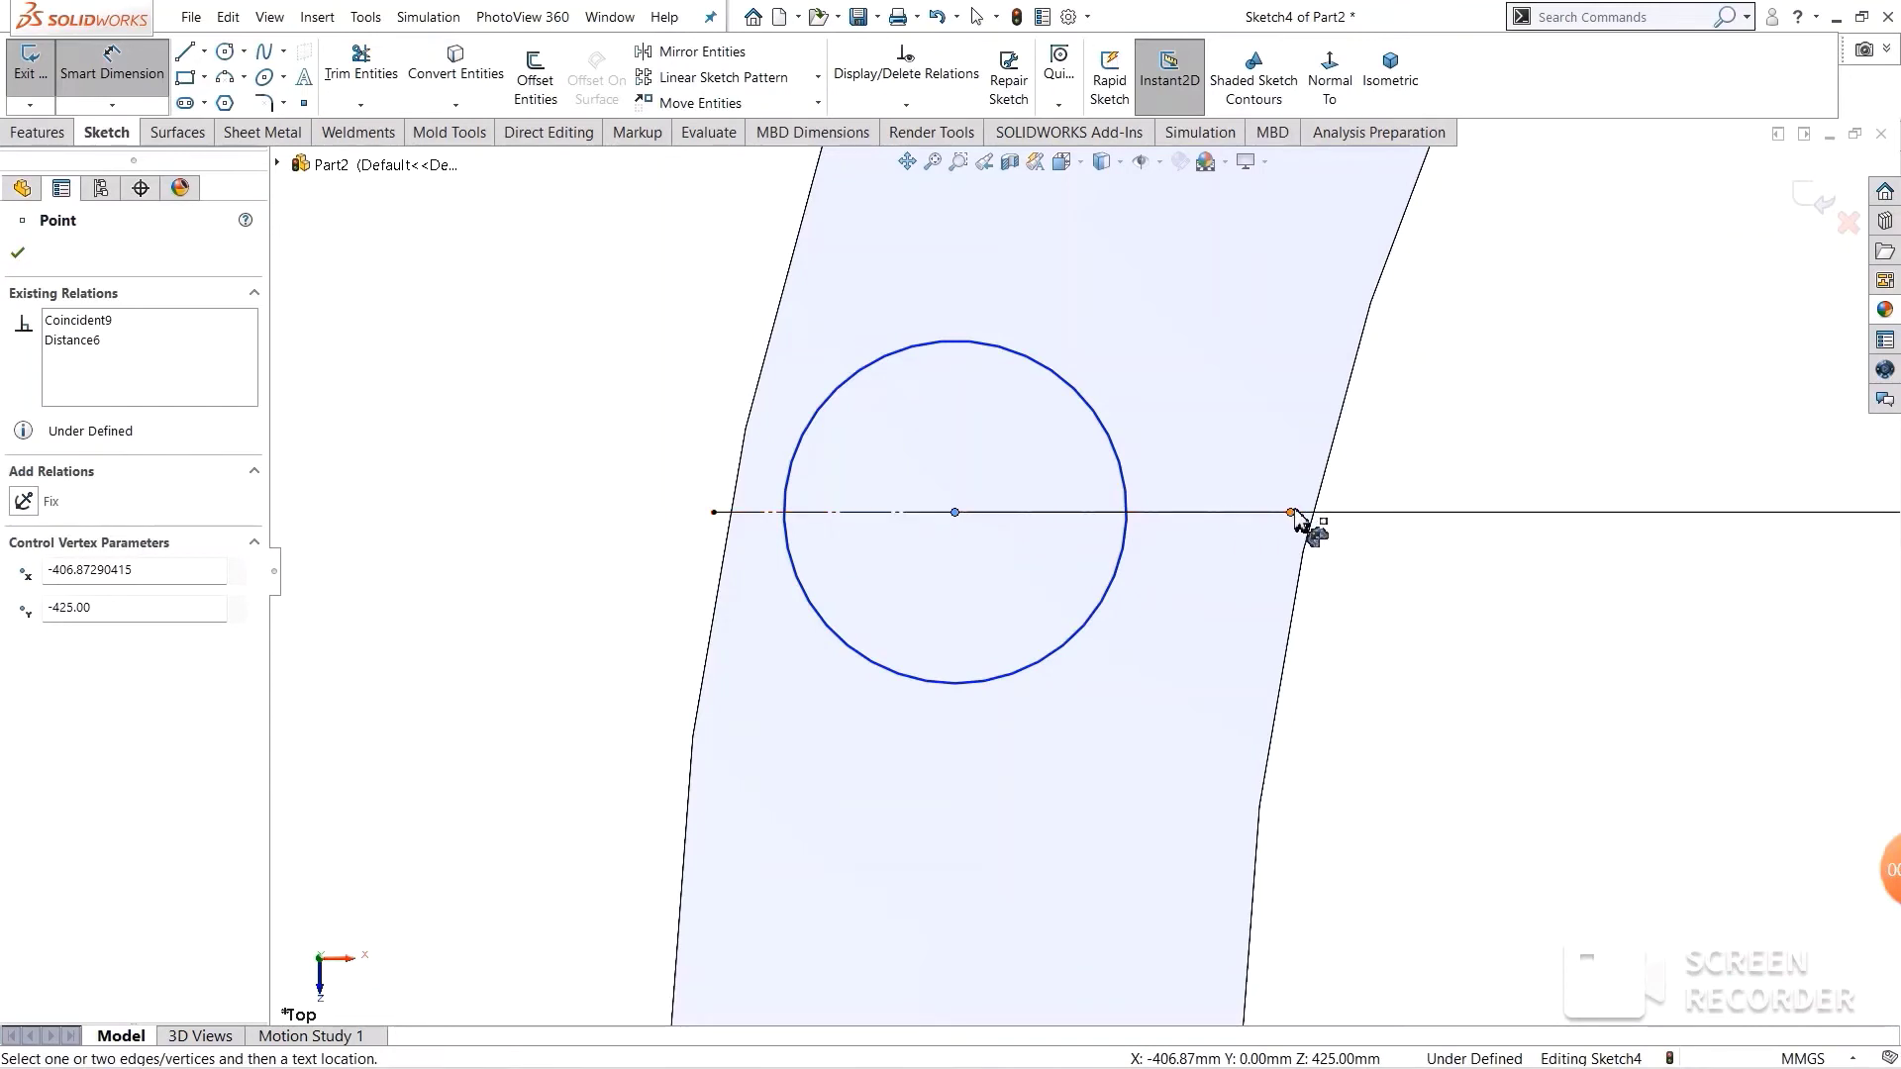
left_click(1291, 512)
key("Escape")
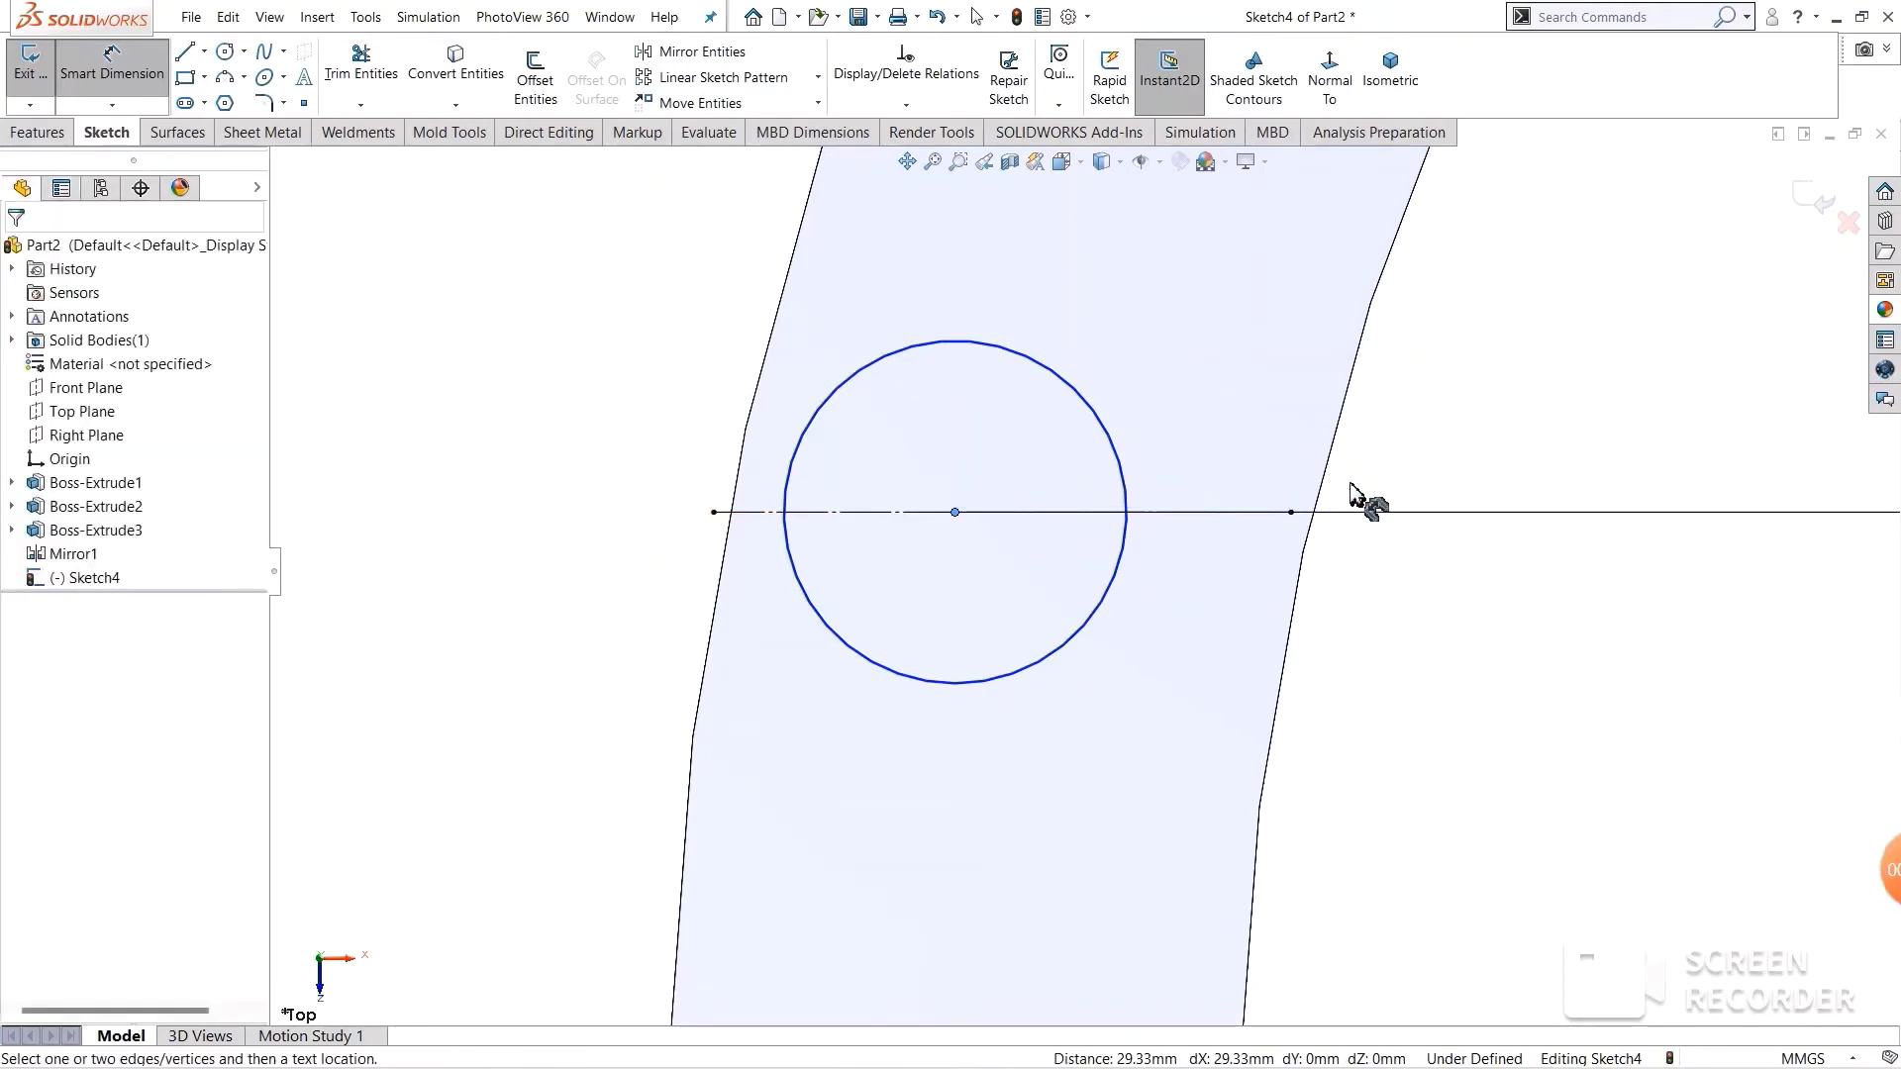
left_click(738, 514)
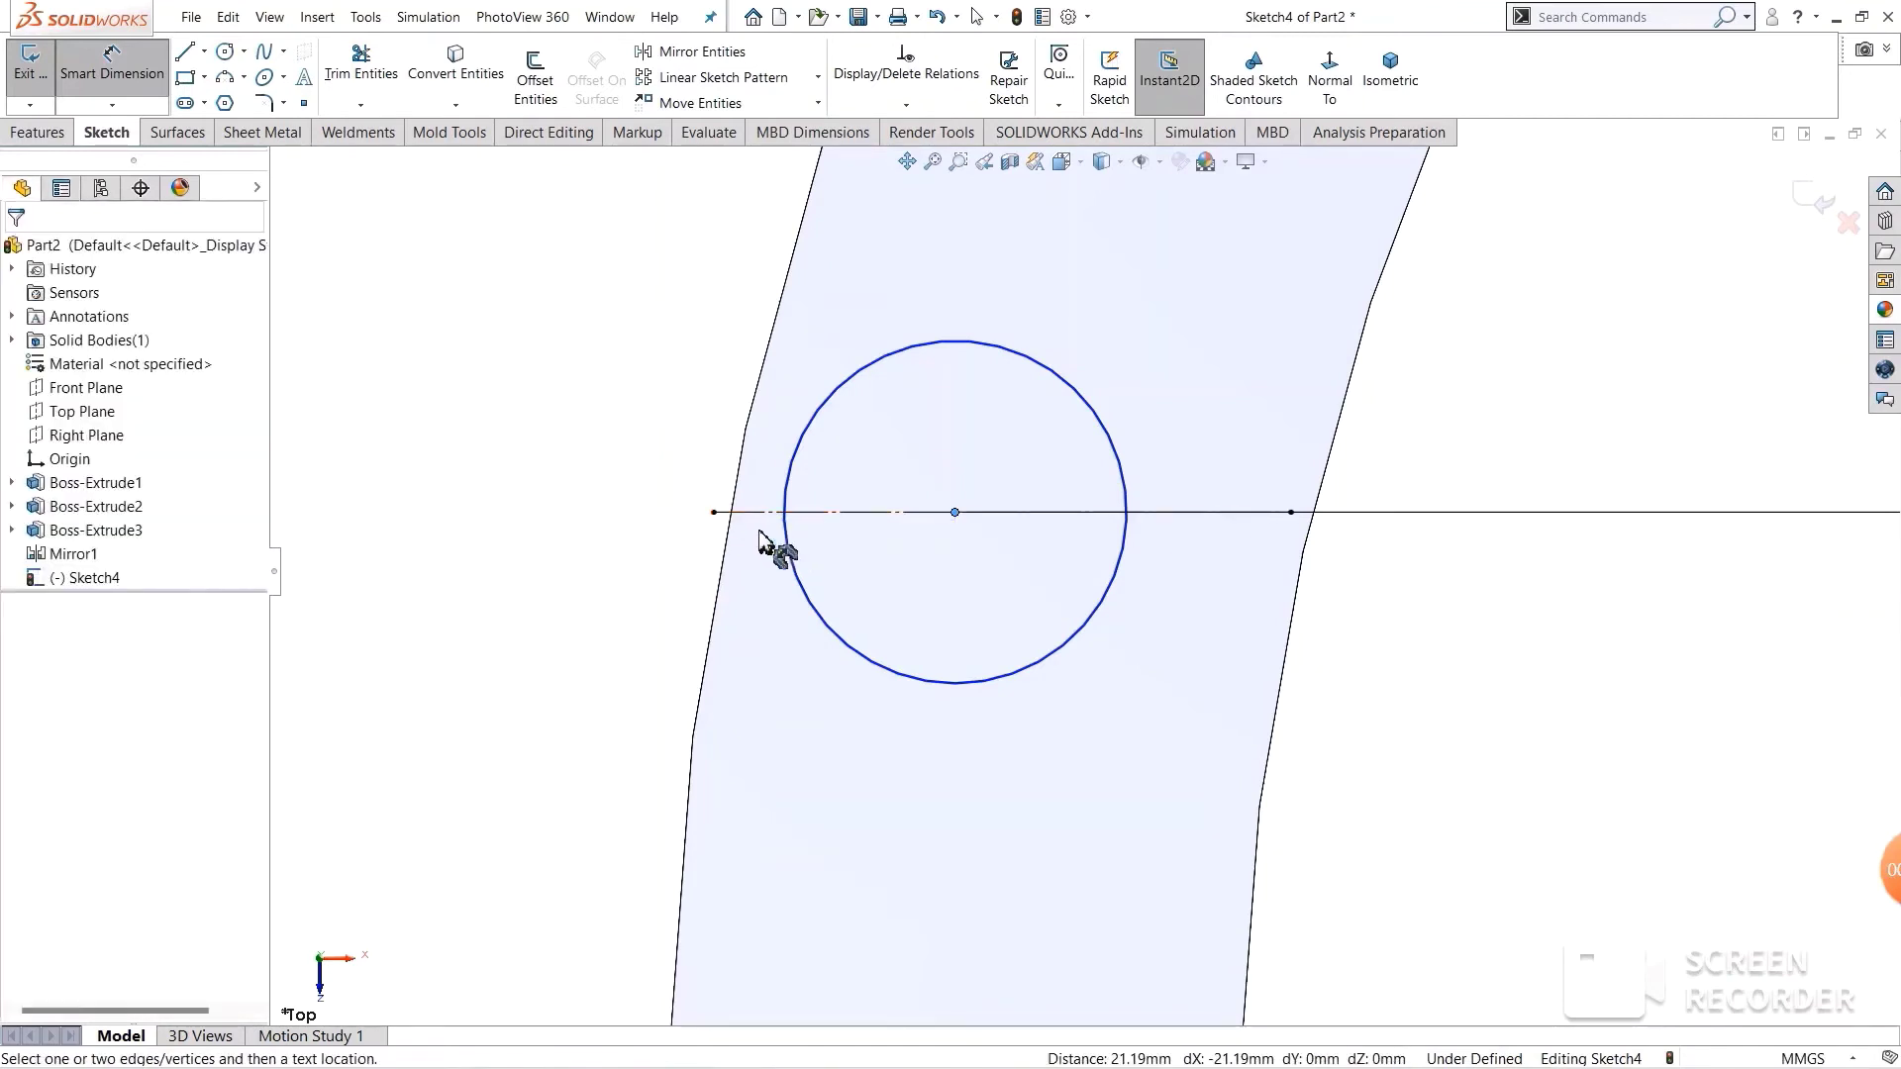
left_click(750, 512)
key("Delete")
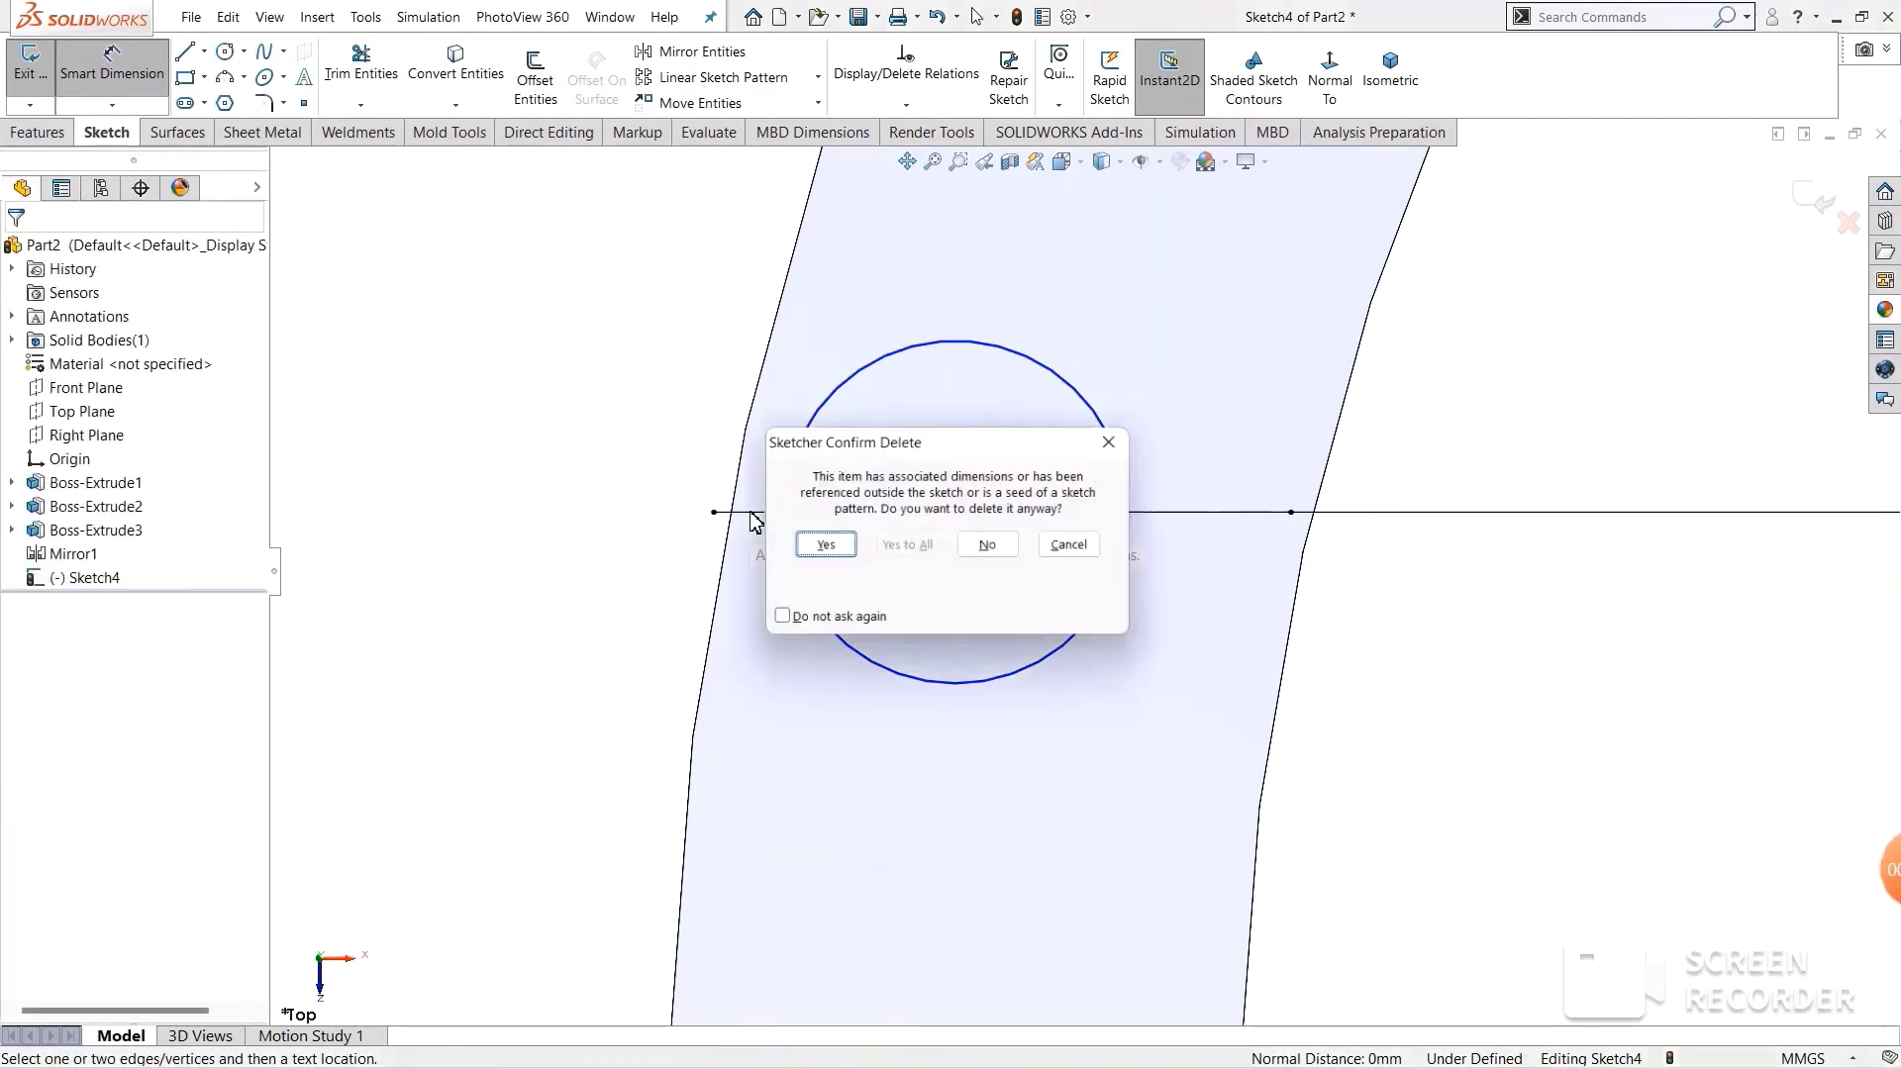
left_click(814, 547)
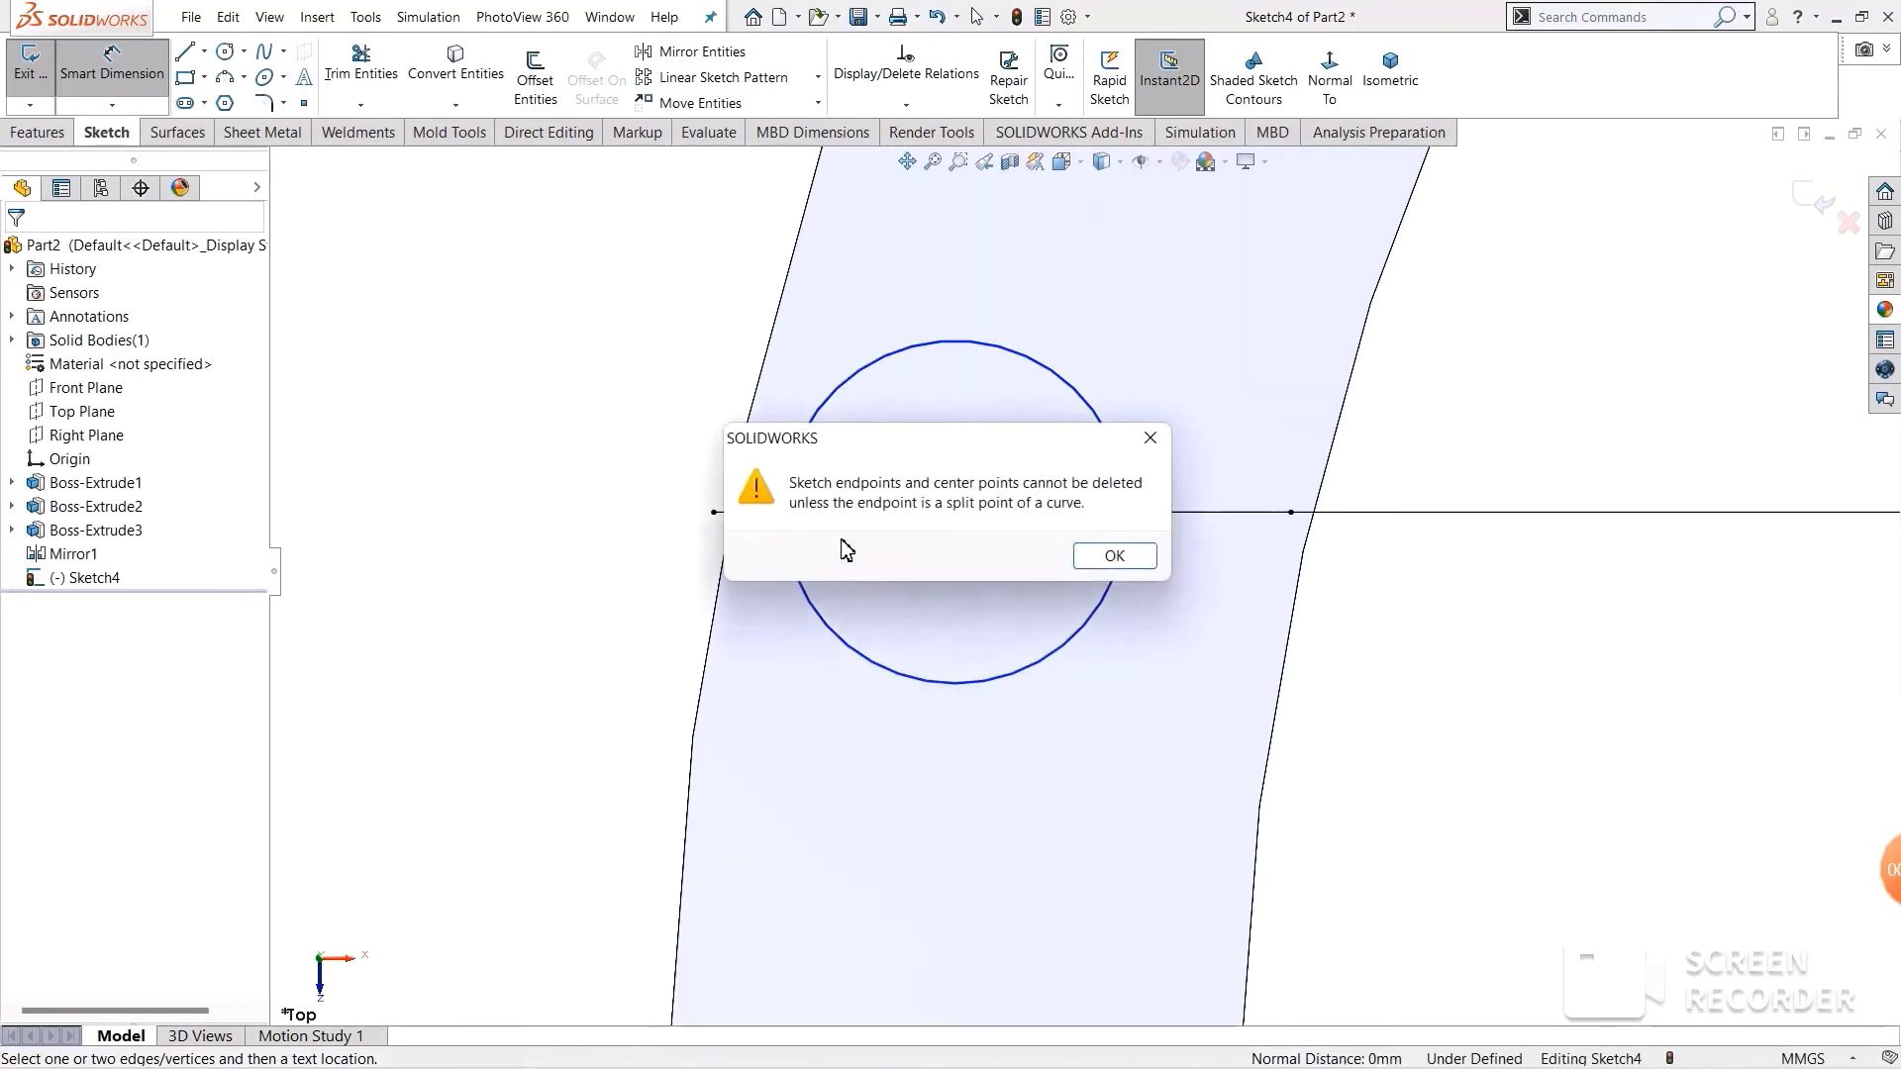
left_click(1138, 561)
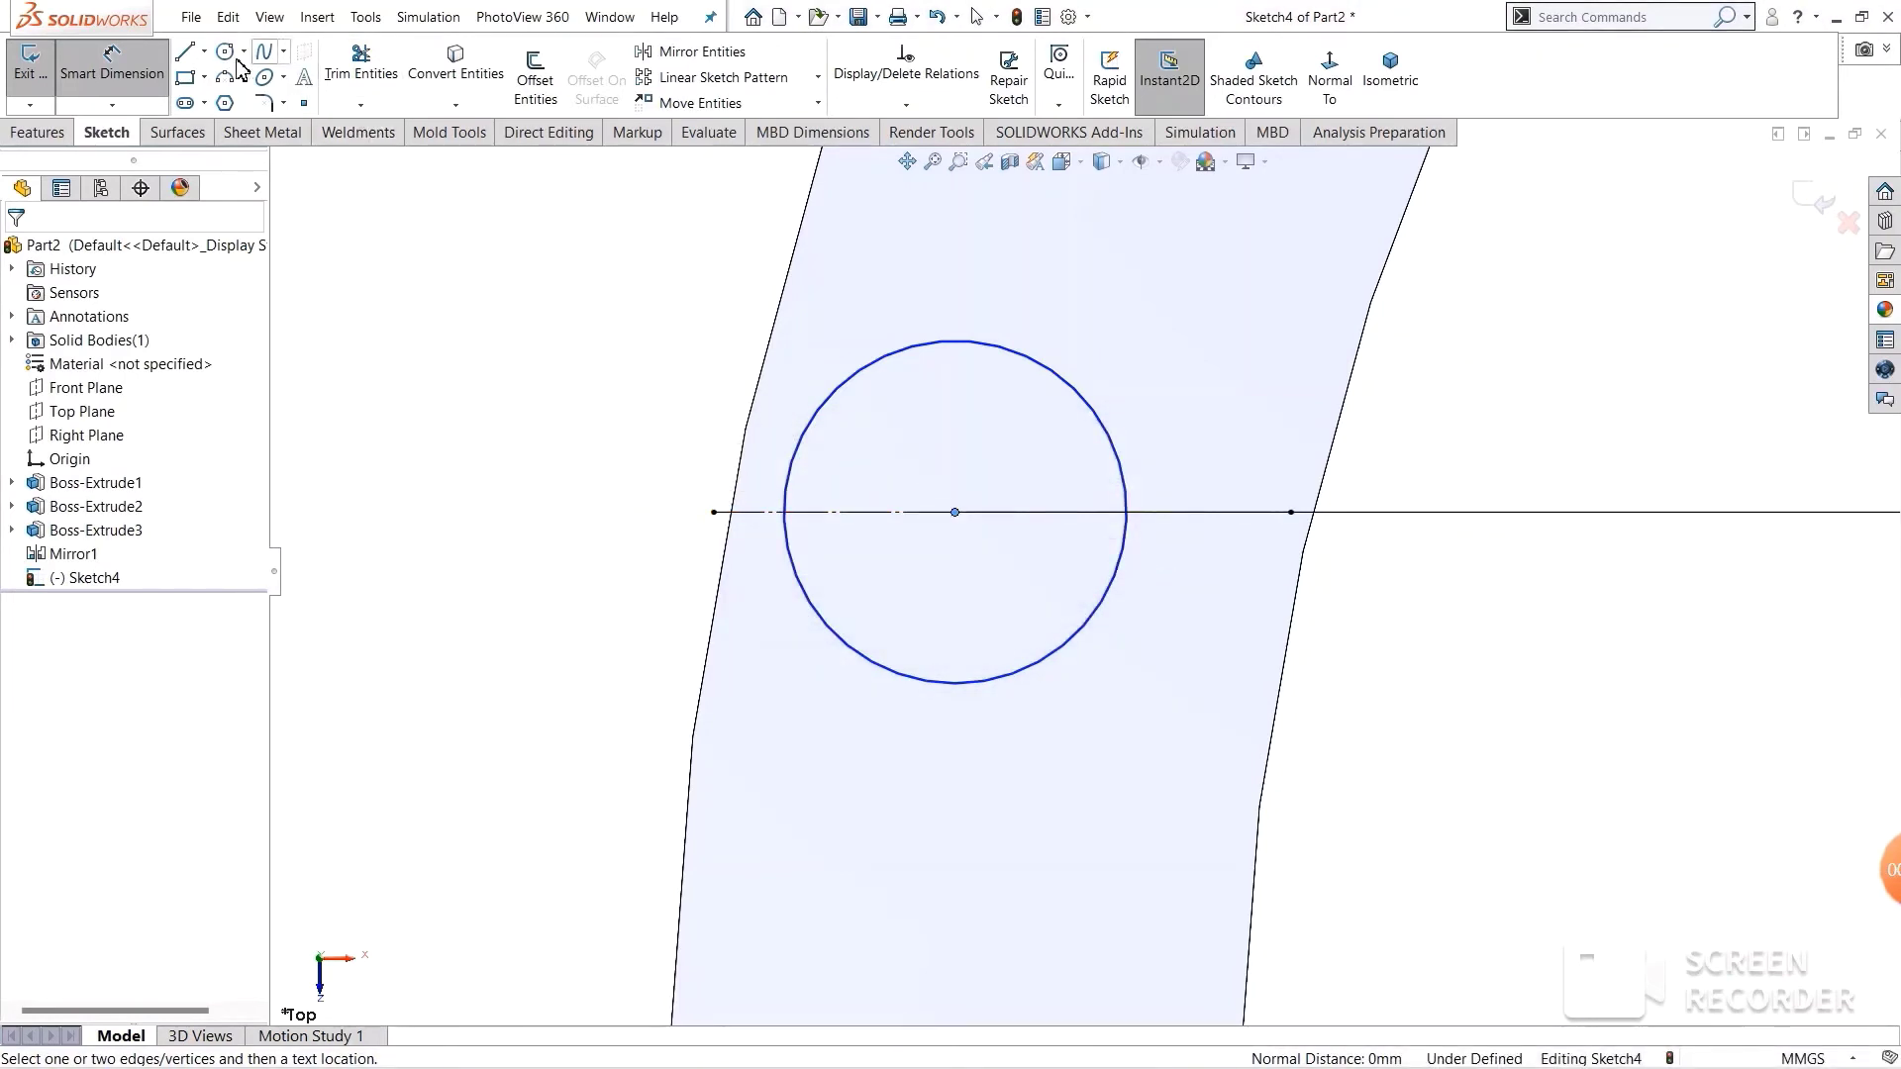
- Draw a horizontal line spanning the leg from its left to right edge
left_click(184, 52)
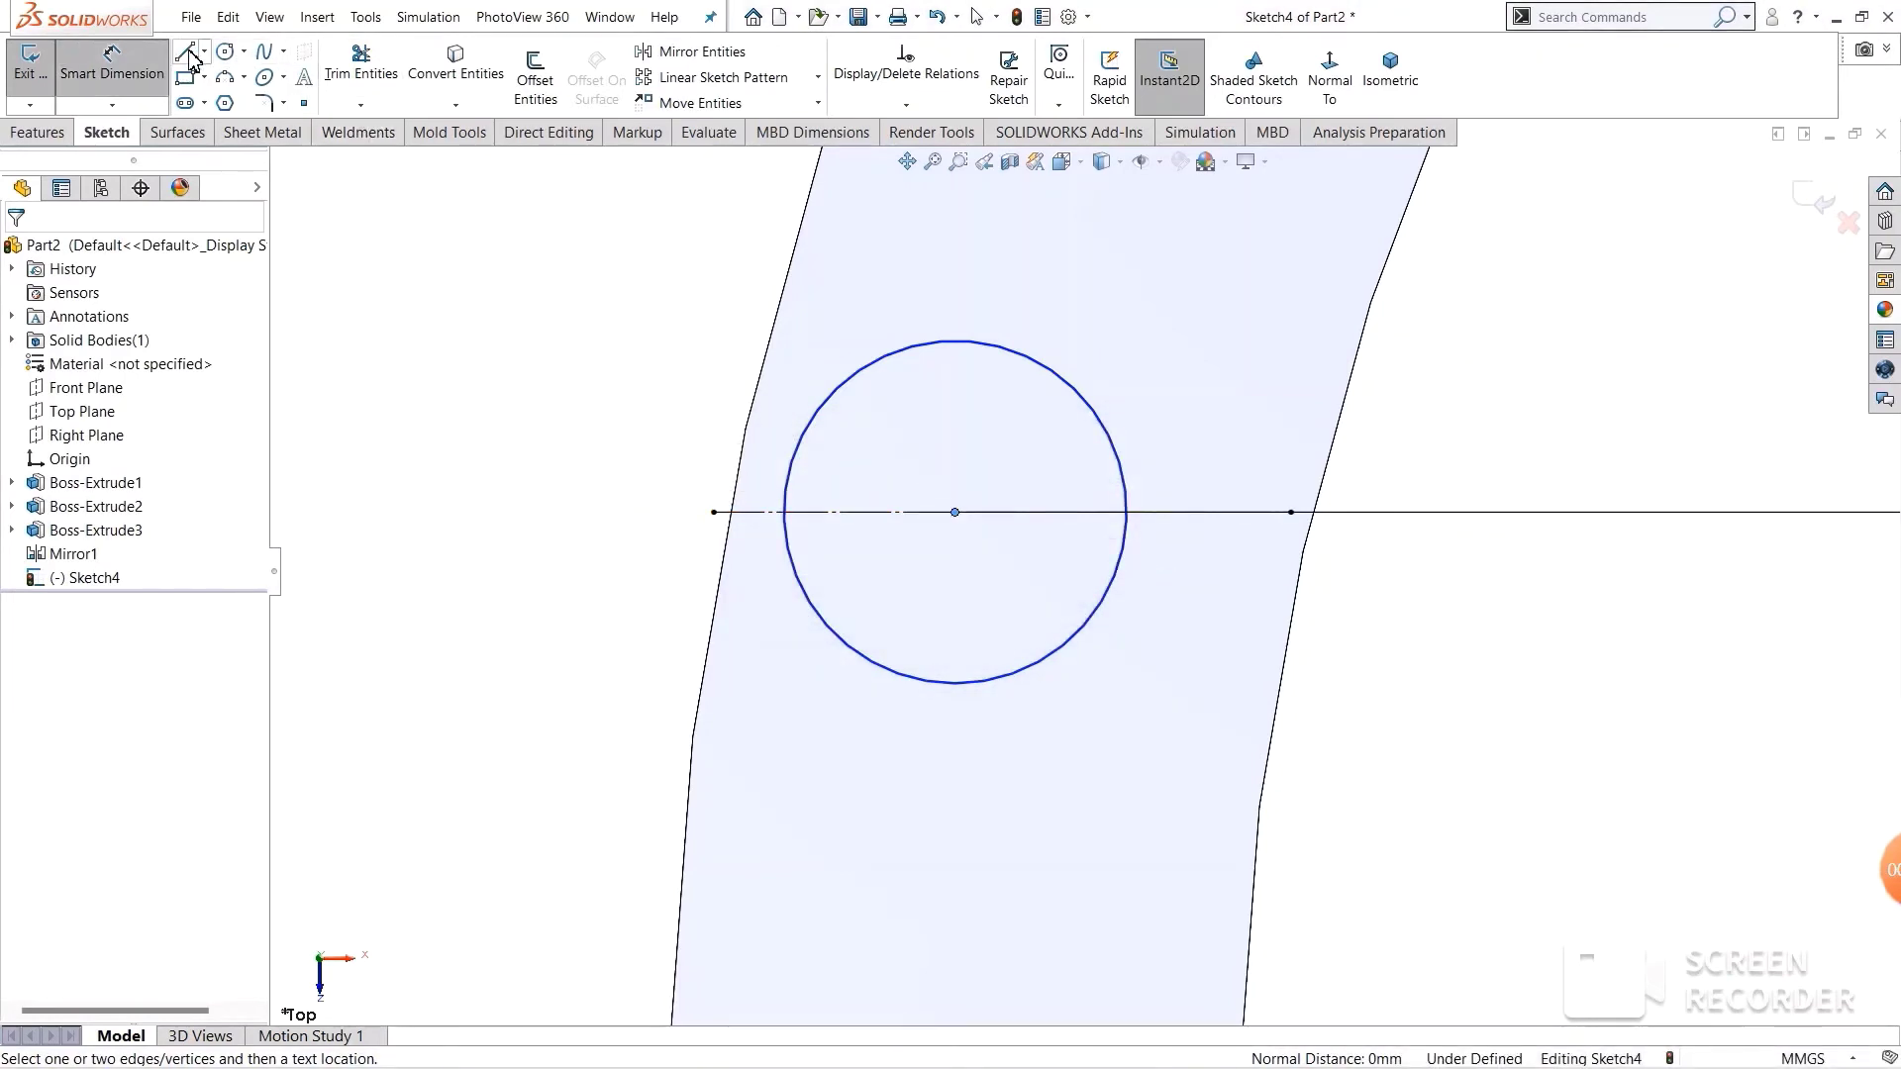
left_click(733, 513)
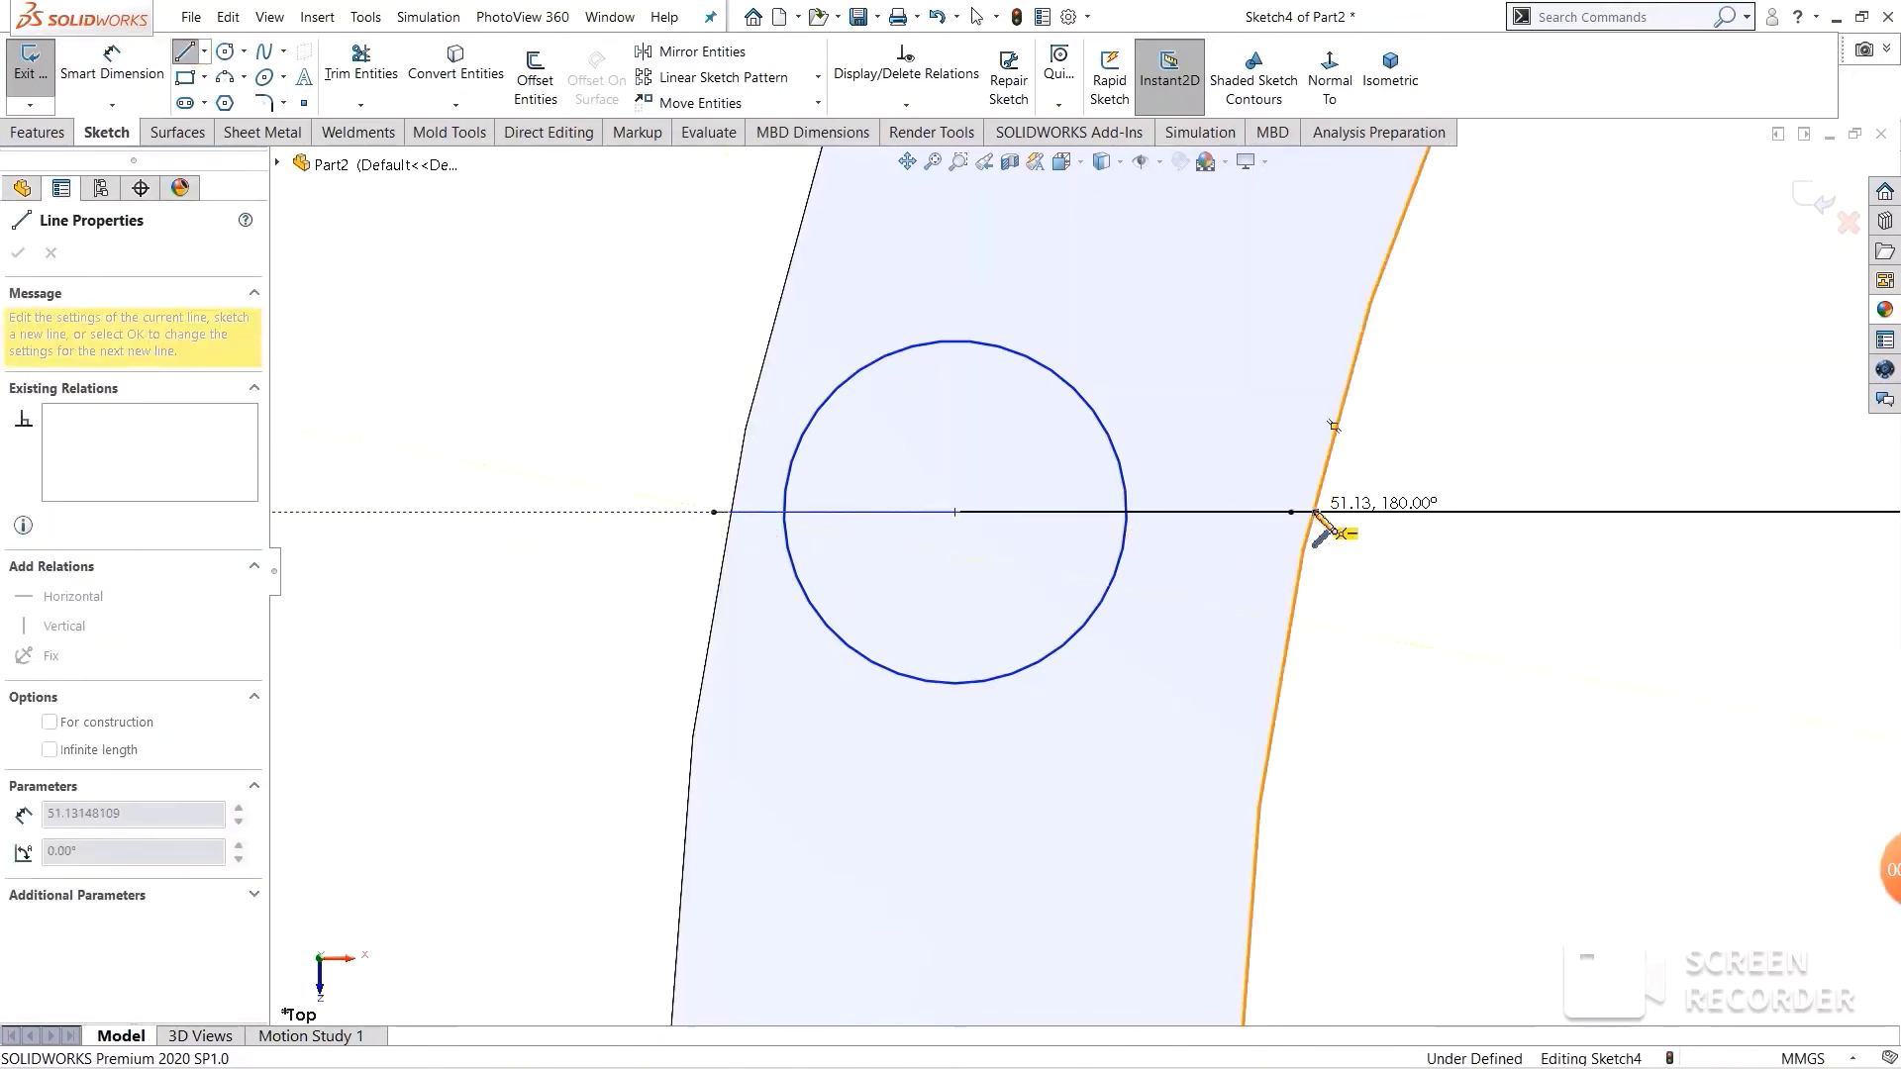
left_click(1313, 512)
right_click(1381, 478)
left_click(1416, 476)
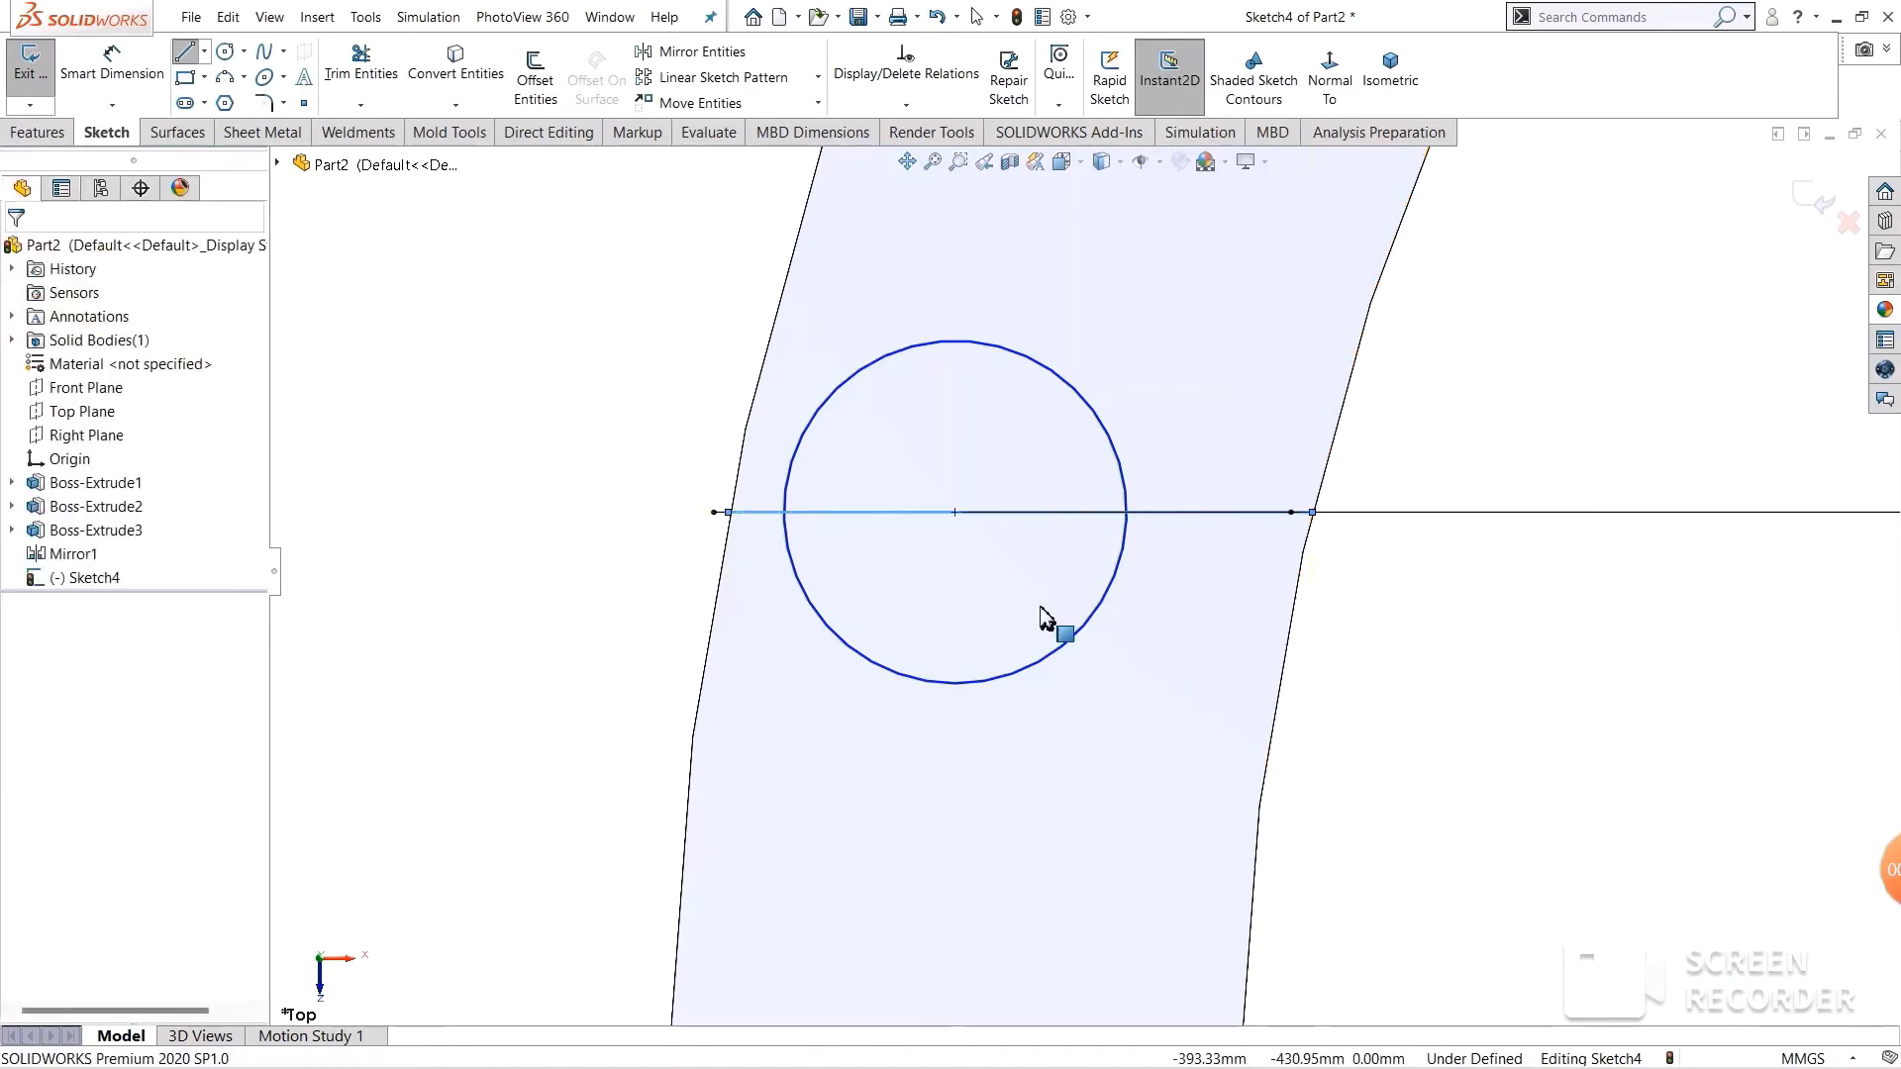
- Make the rung circle's centre coincident with the new line's midpoint
left_click(955, 514)
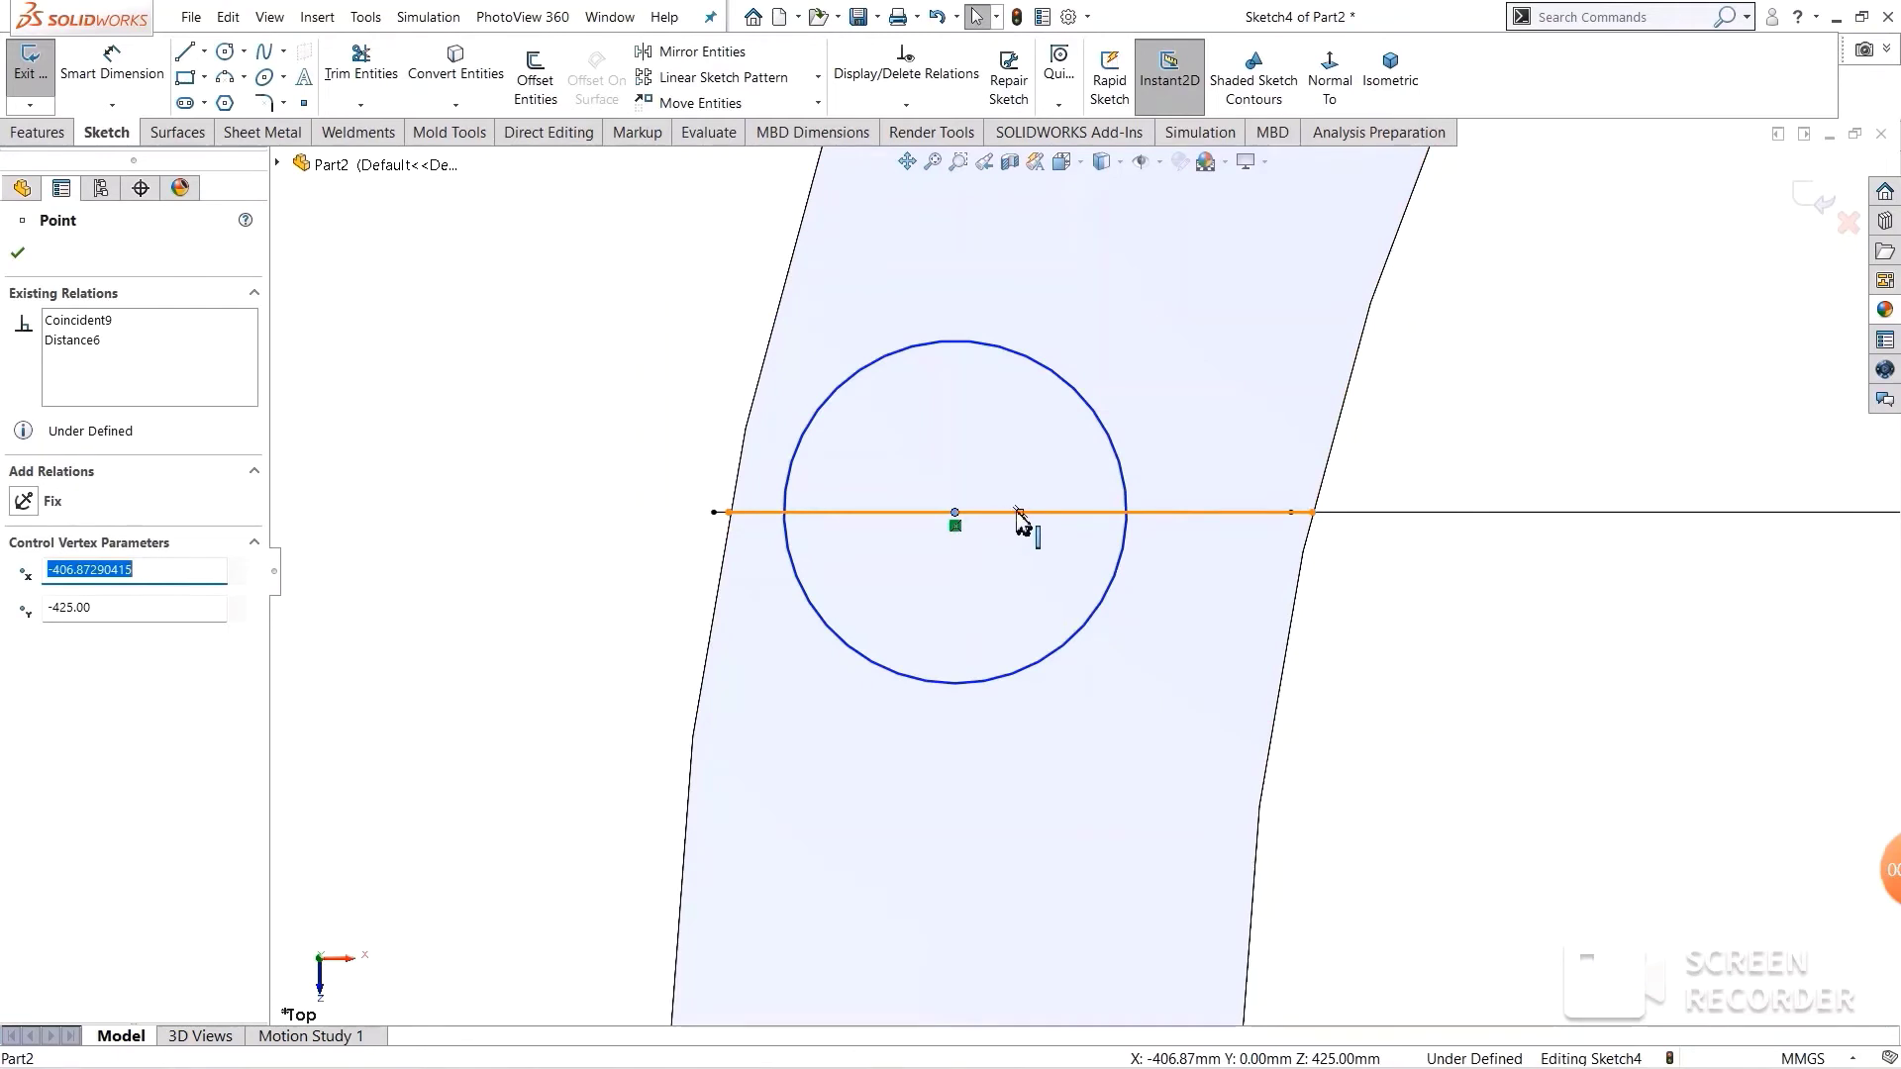
left_click(1033, 531, "ctrl")
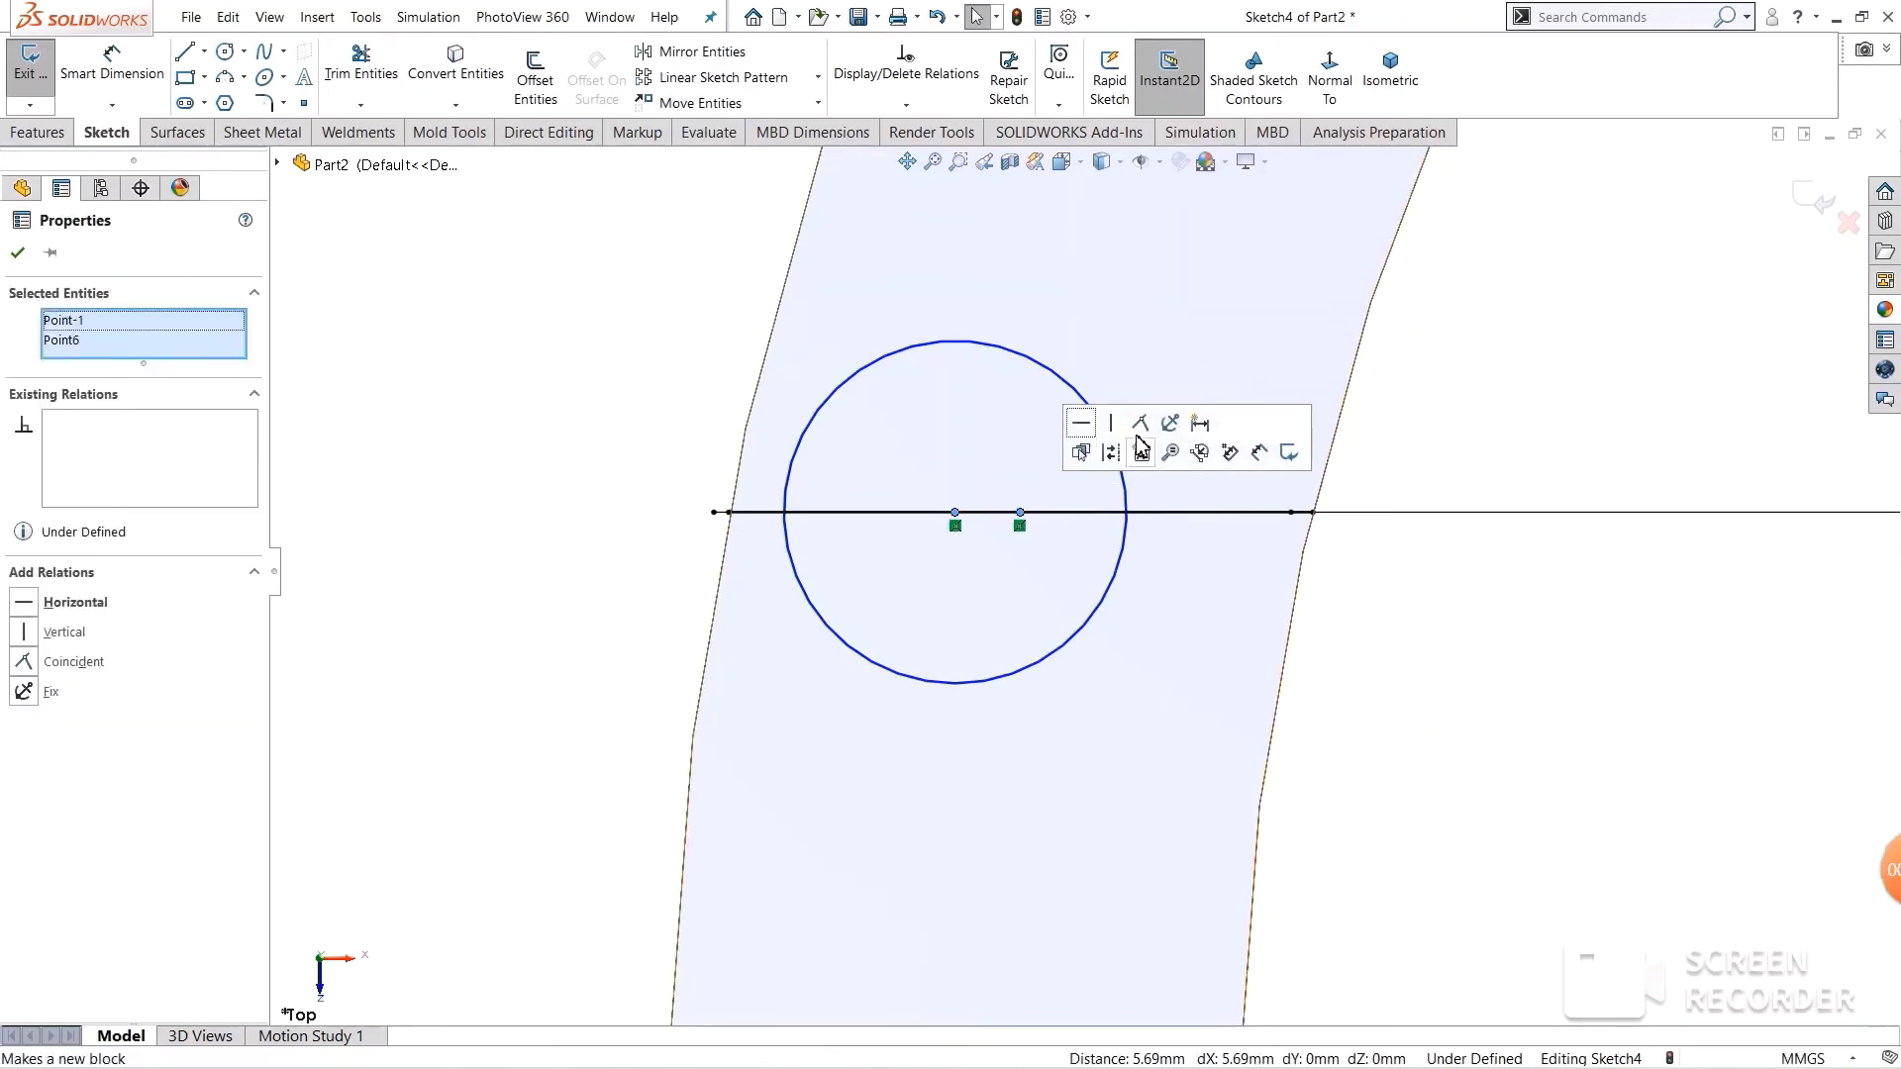
left_click(1141, 428)
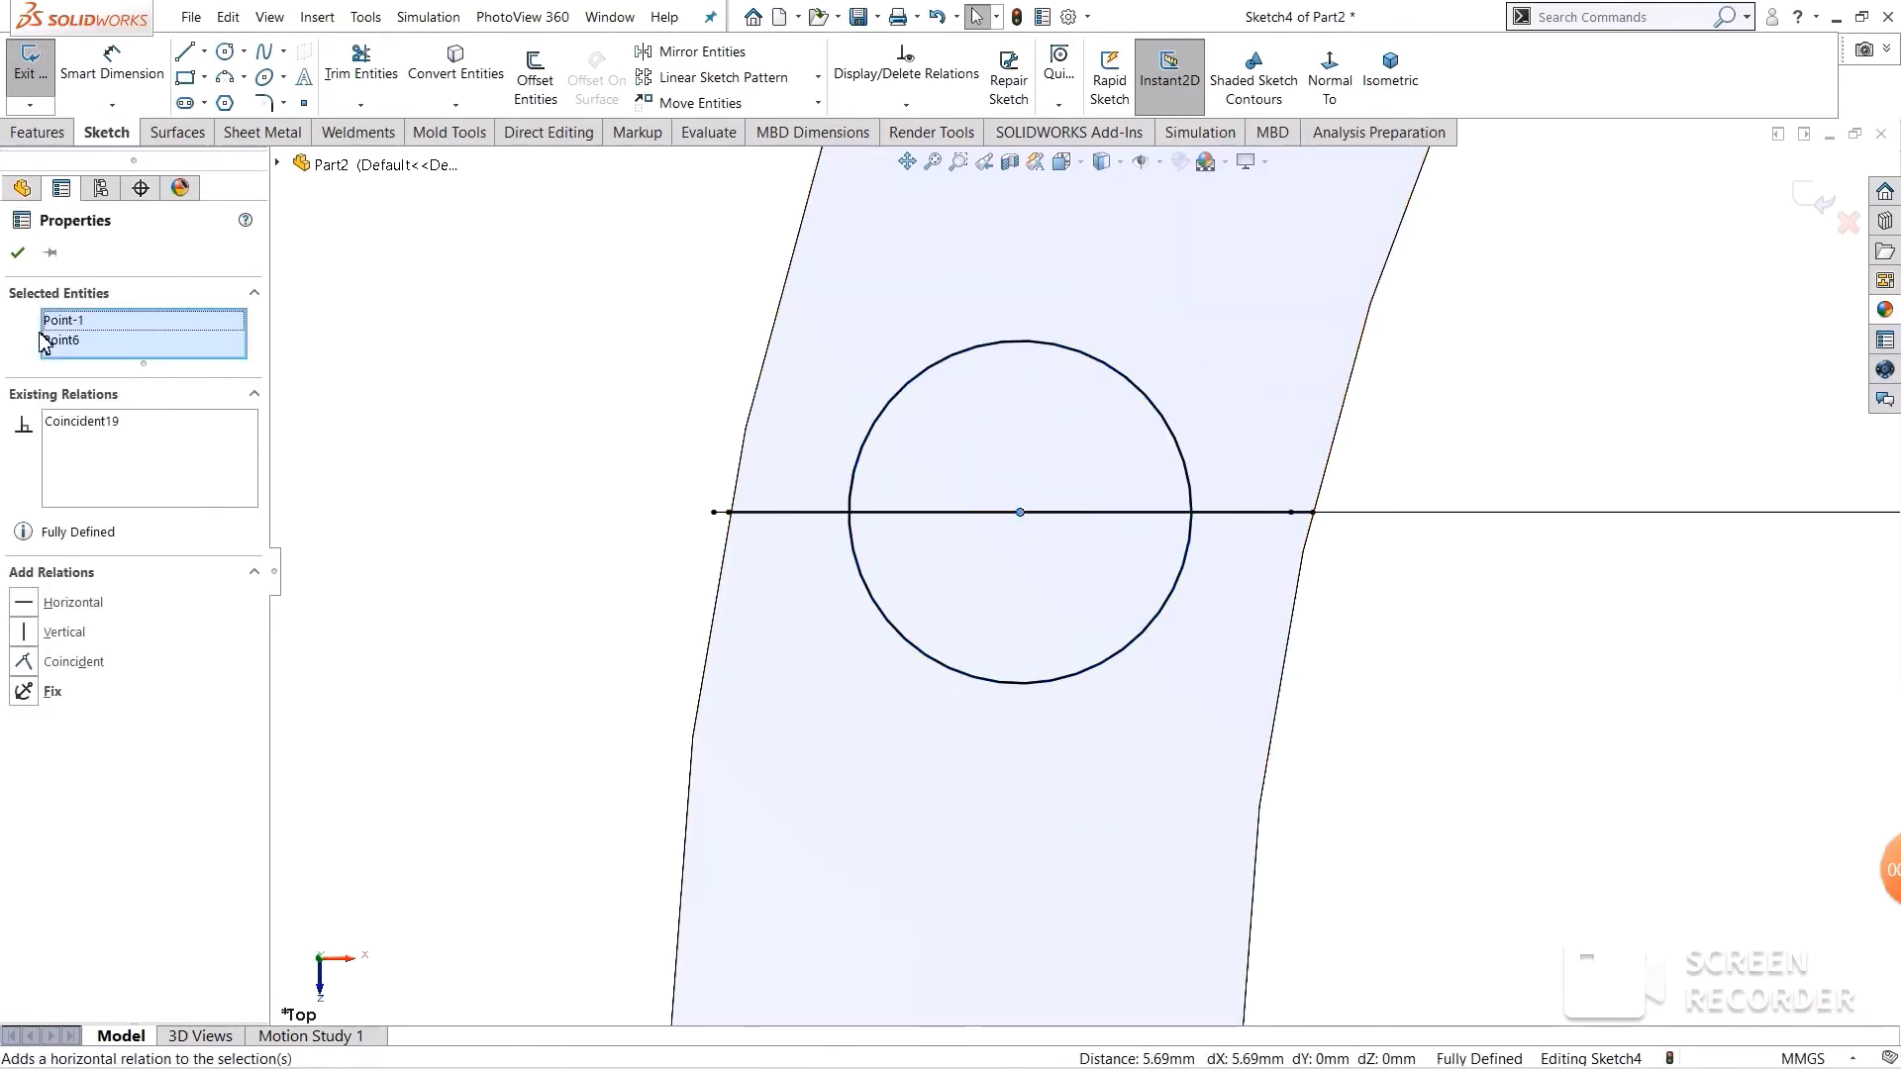
left_click(20, 254)
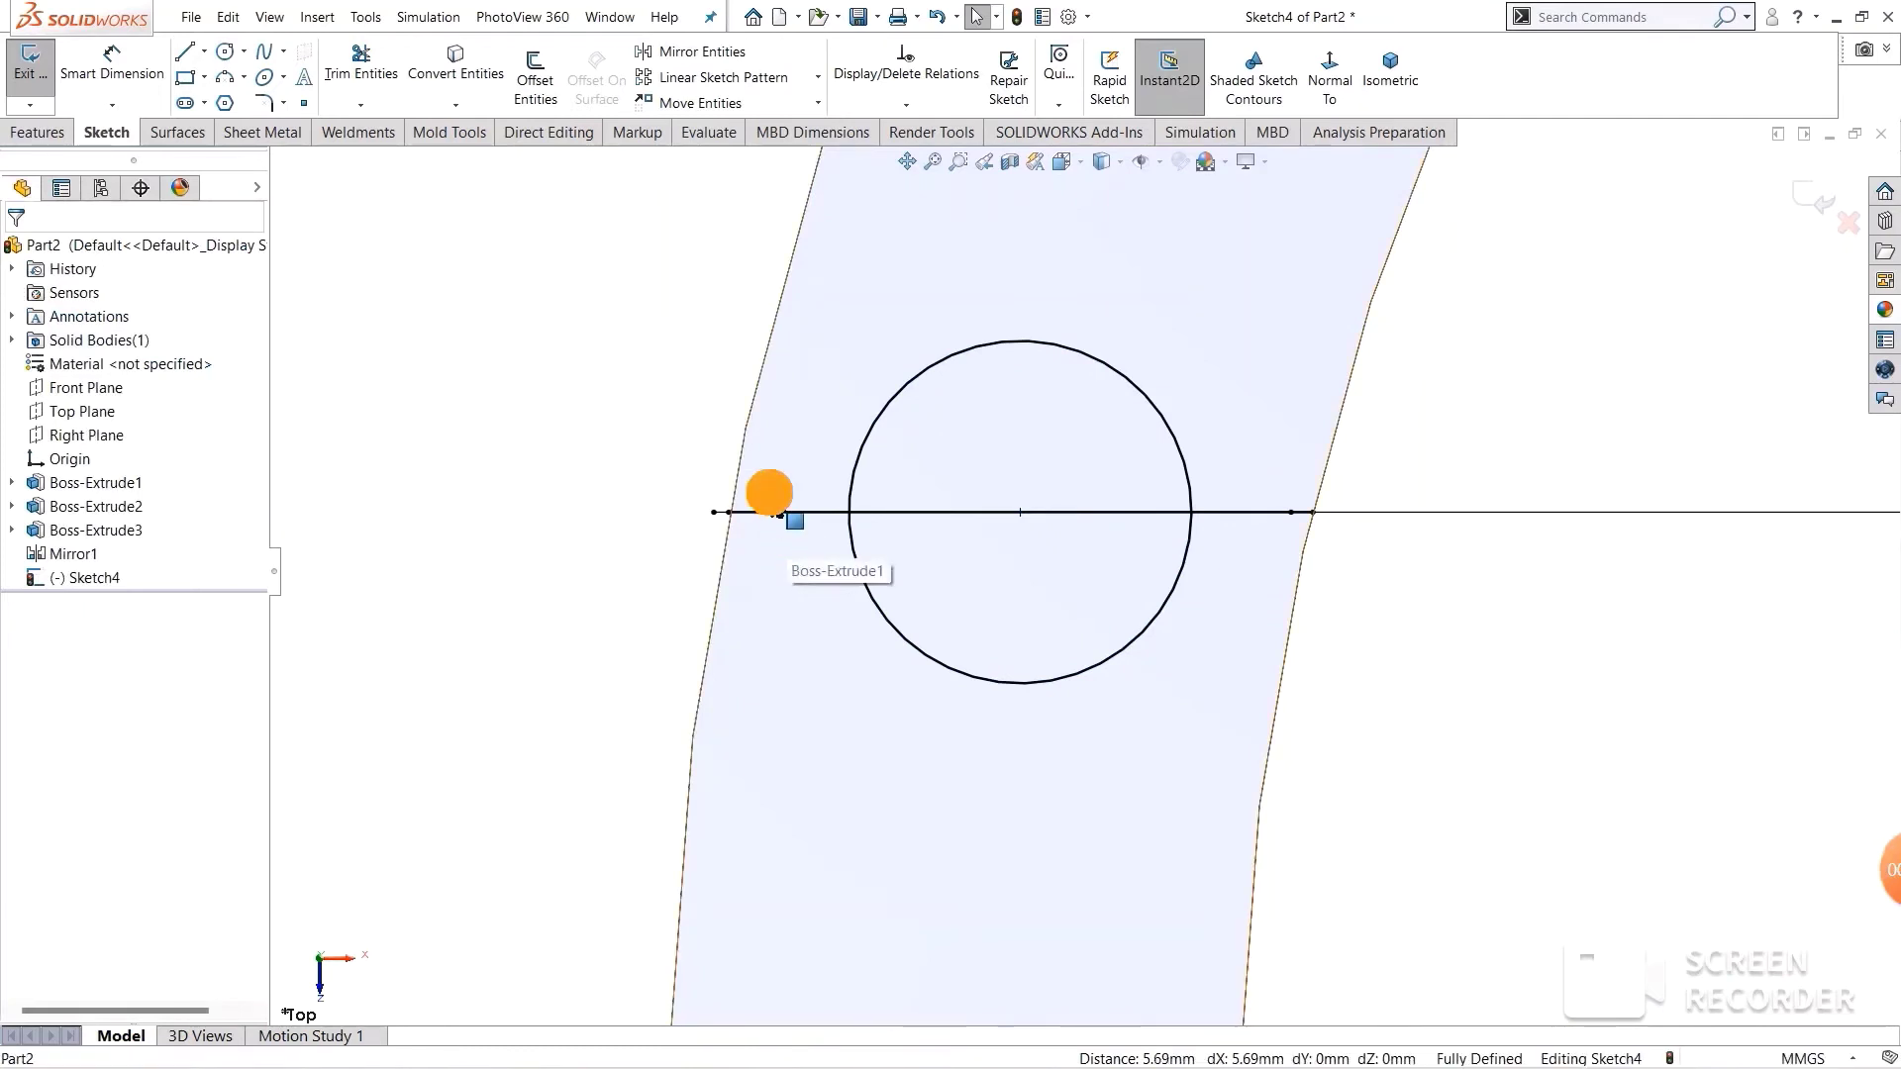
- Set the horizontal rung lines to construction geometry and zoom out
left_click(783, 499)
left_click(852, 427)
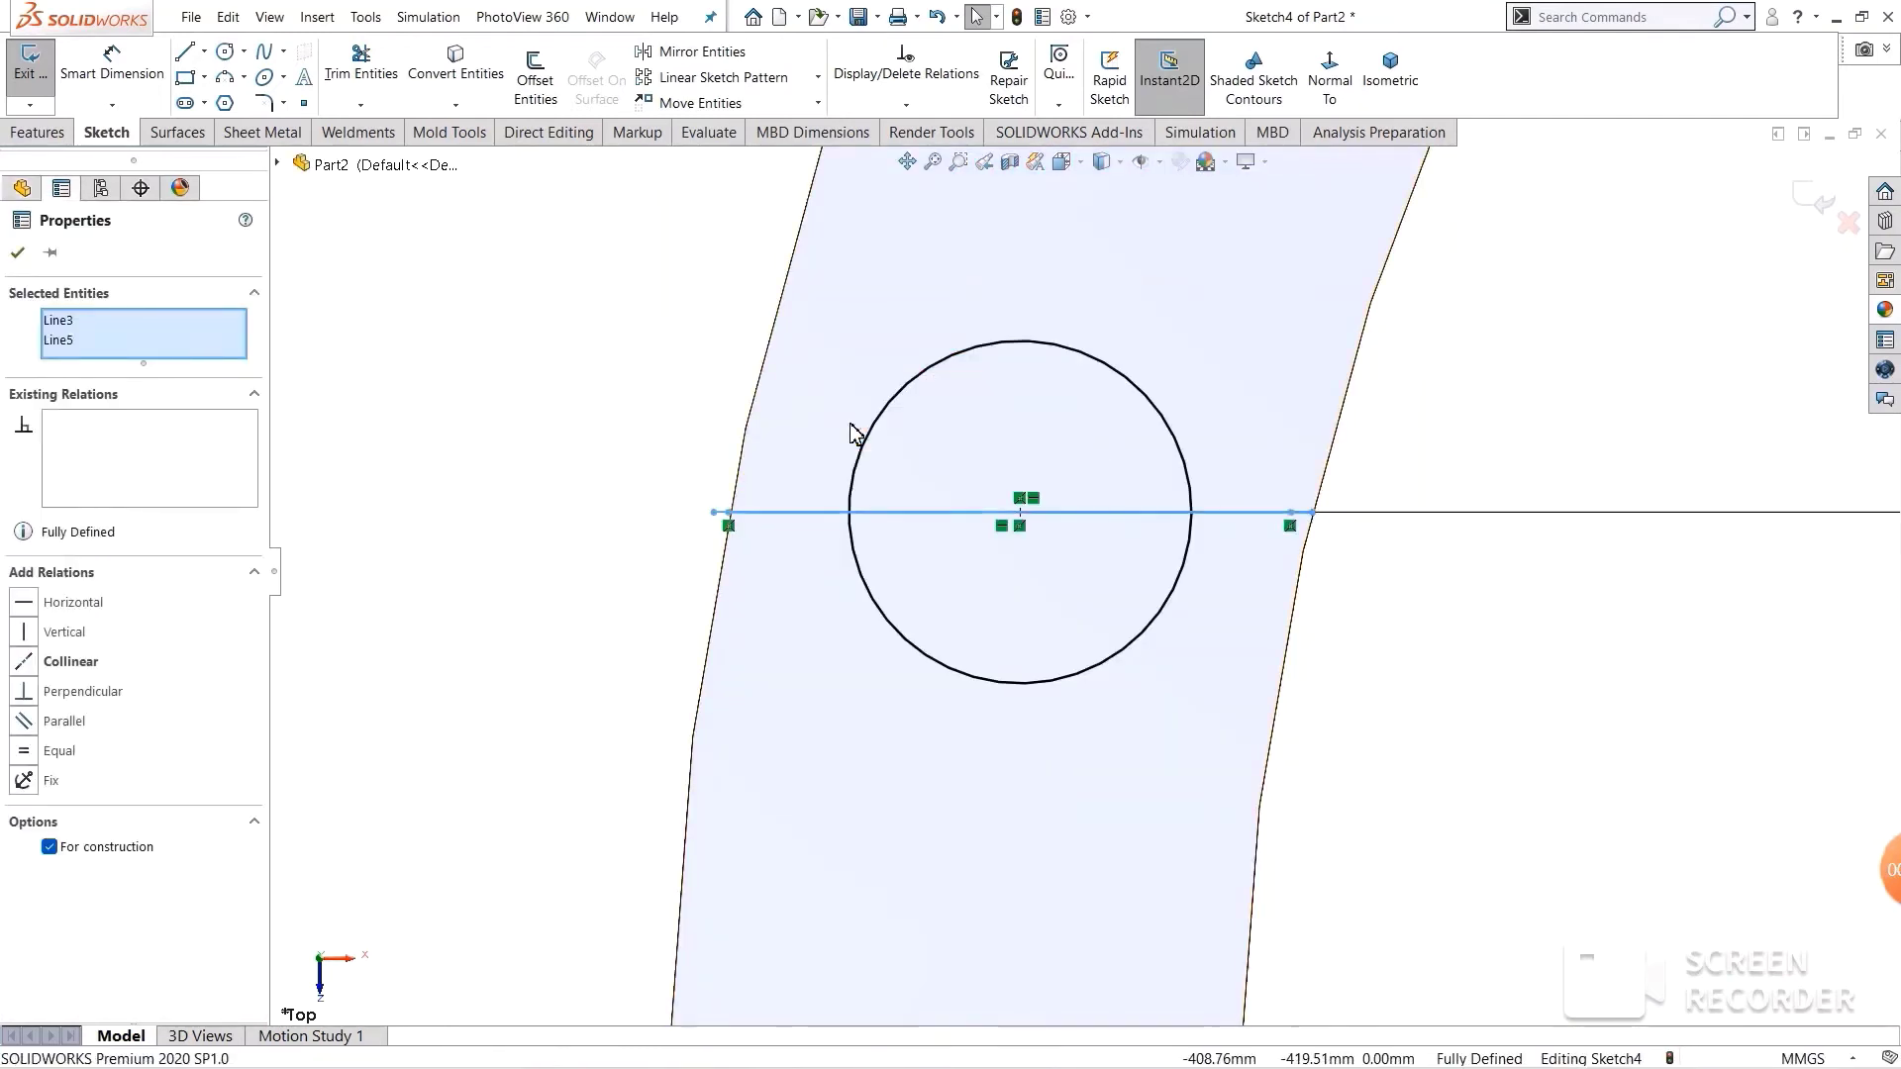
key("Escape")
left_click_drag(804, 578, 787, 466)
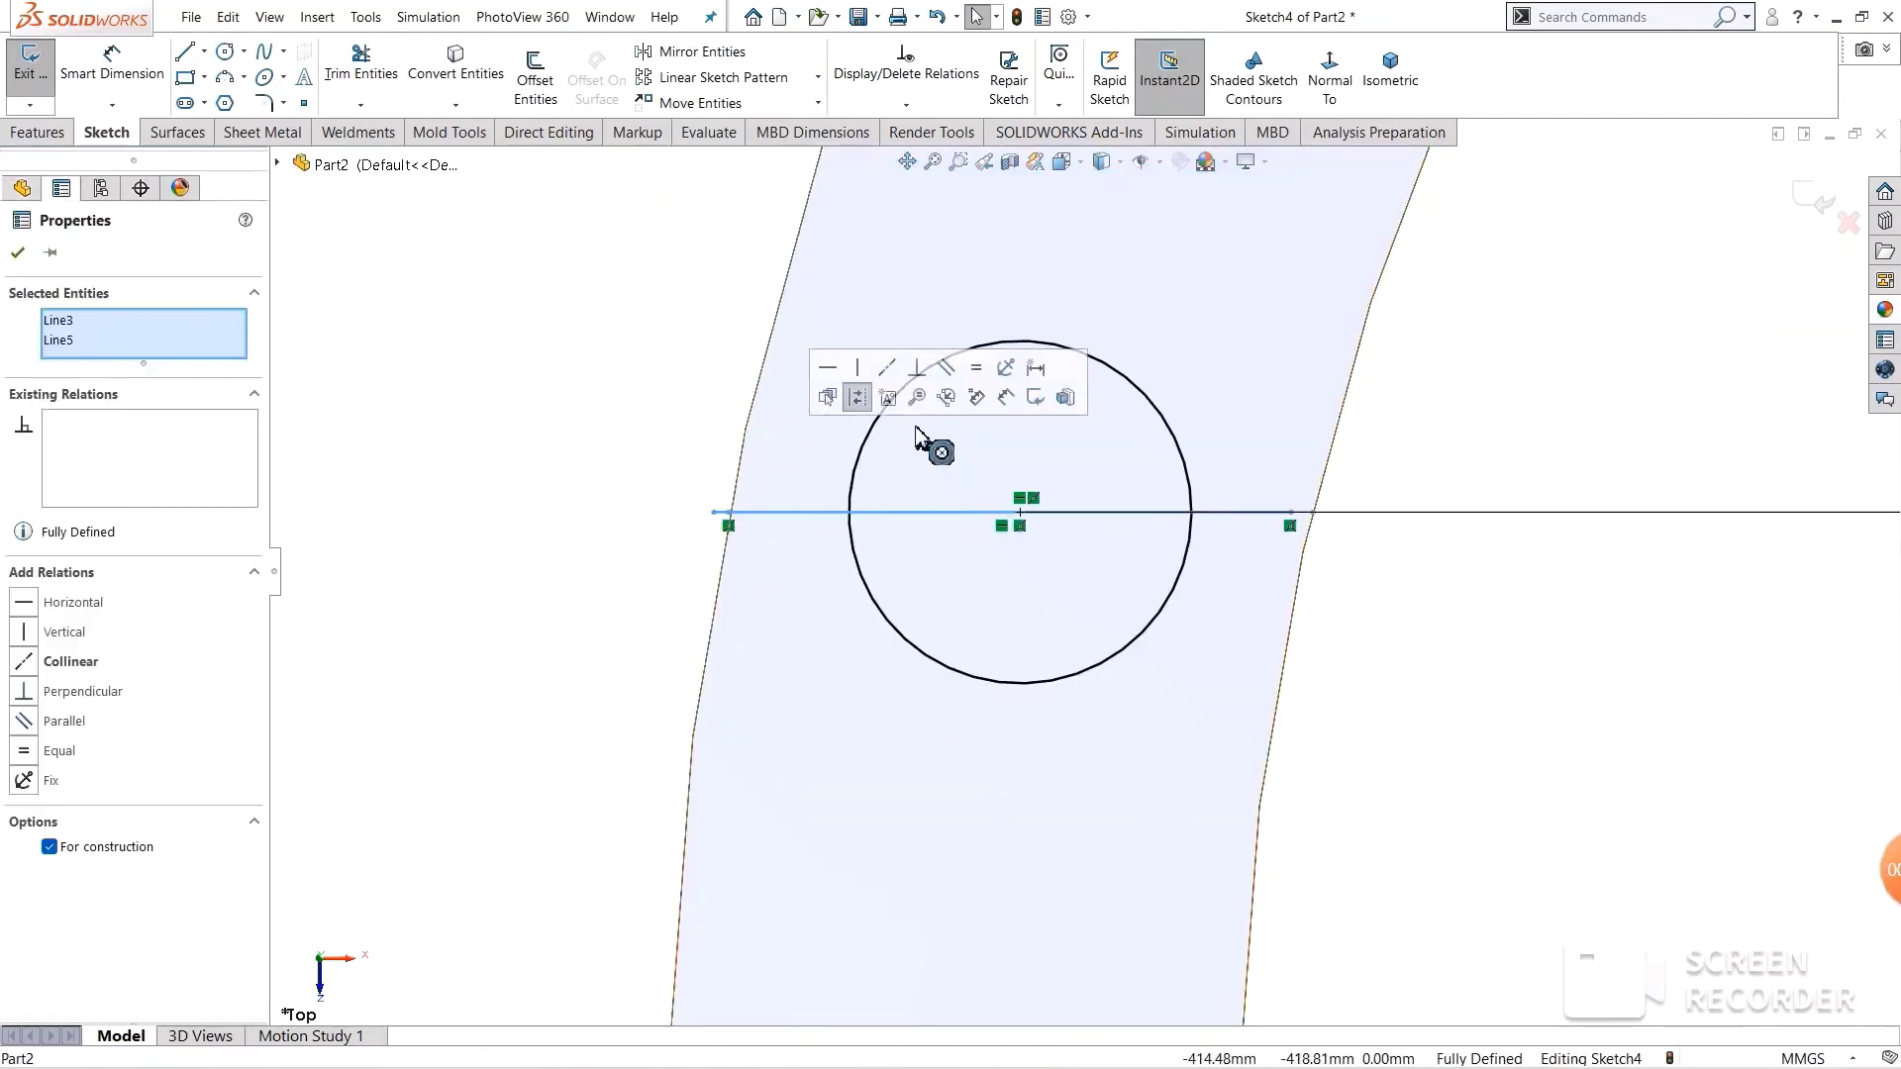
left_click(857, 397)
key("Escape")
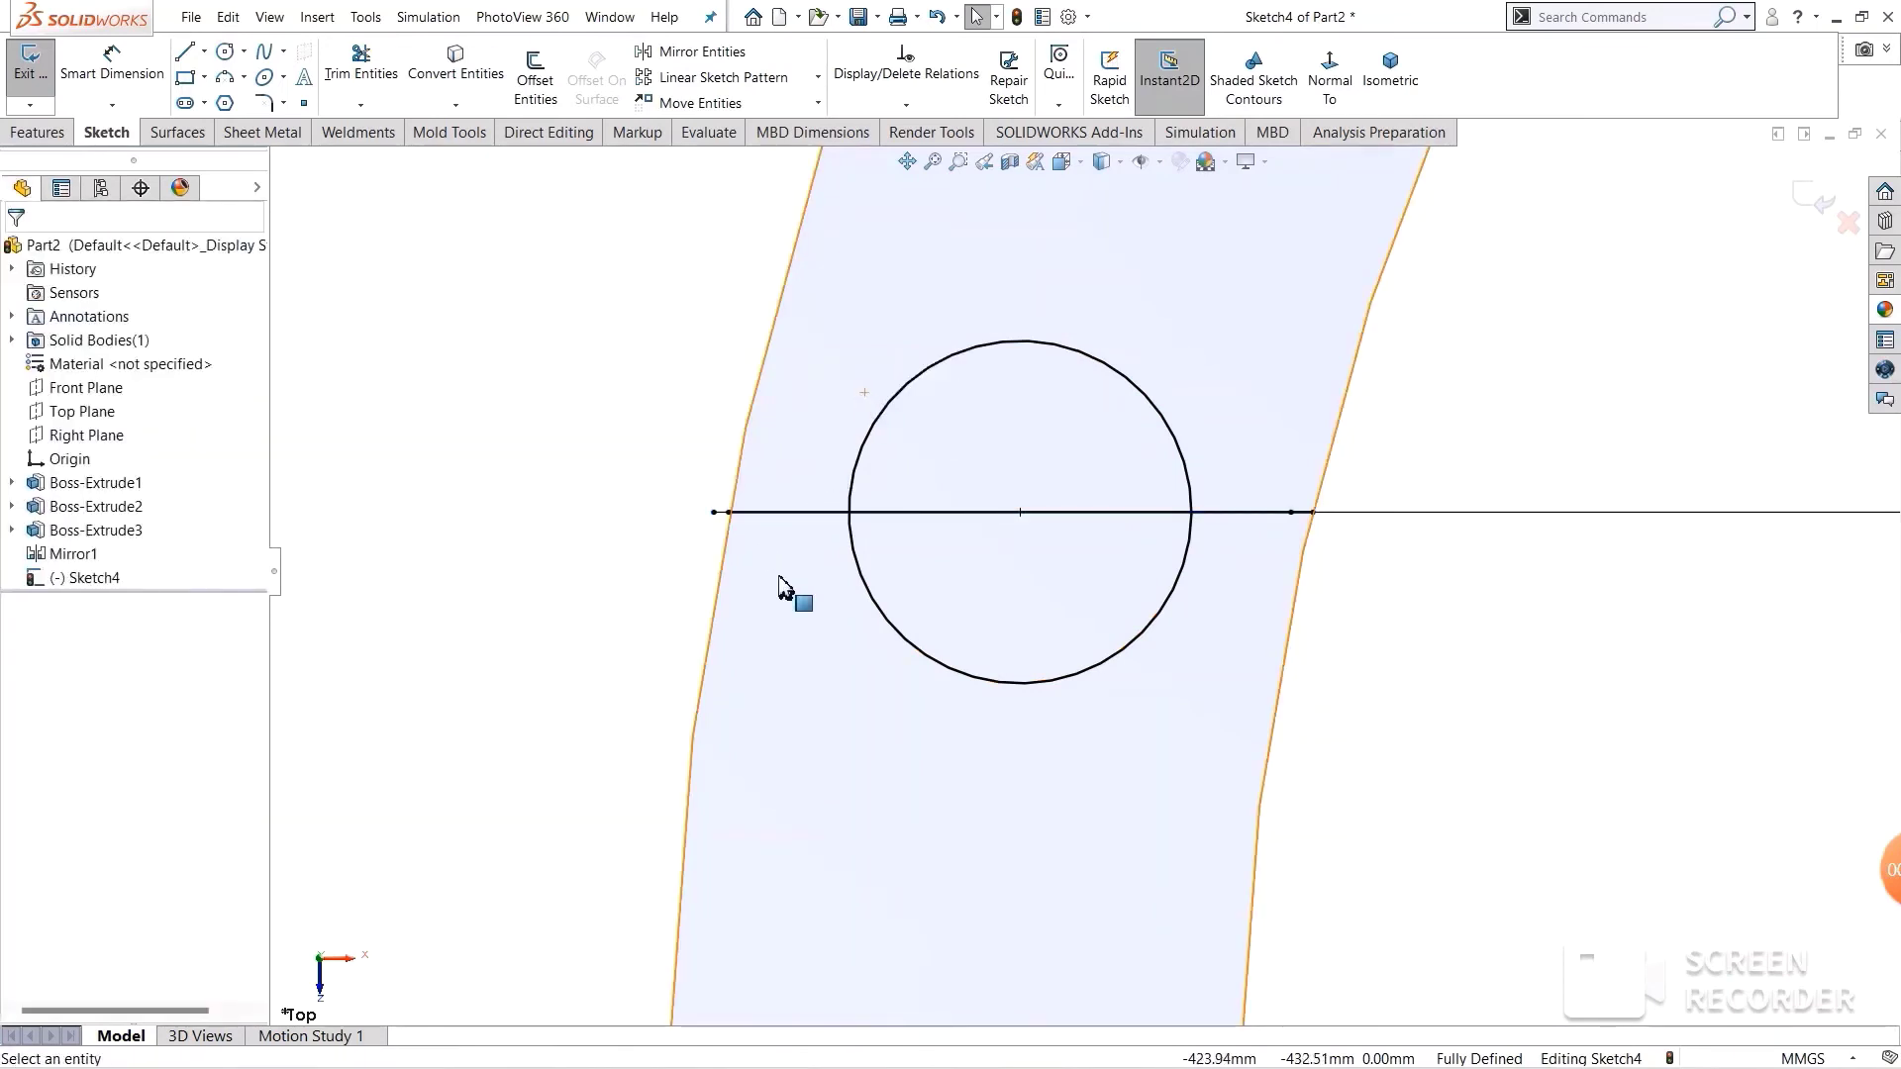
left_click(773, 512)
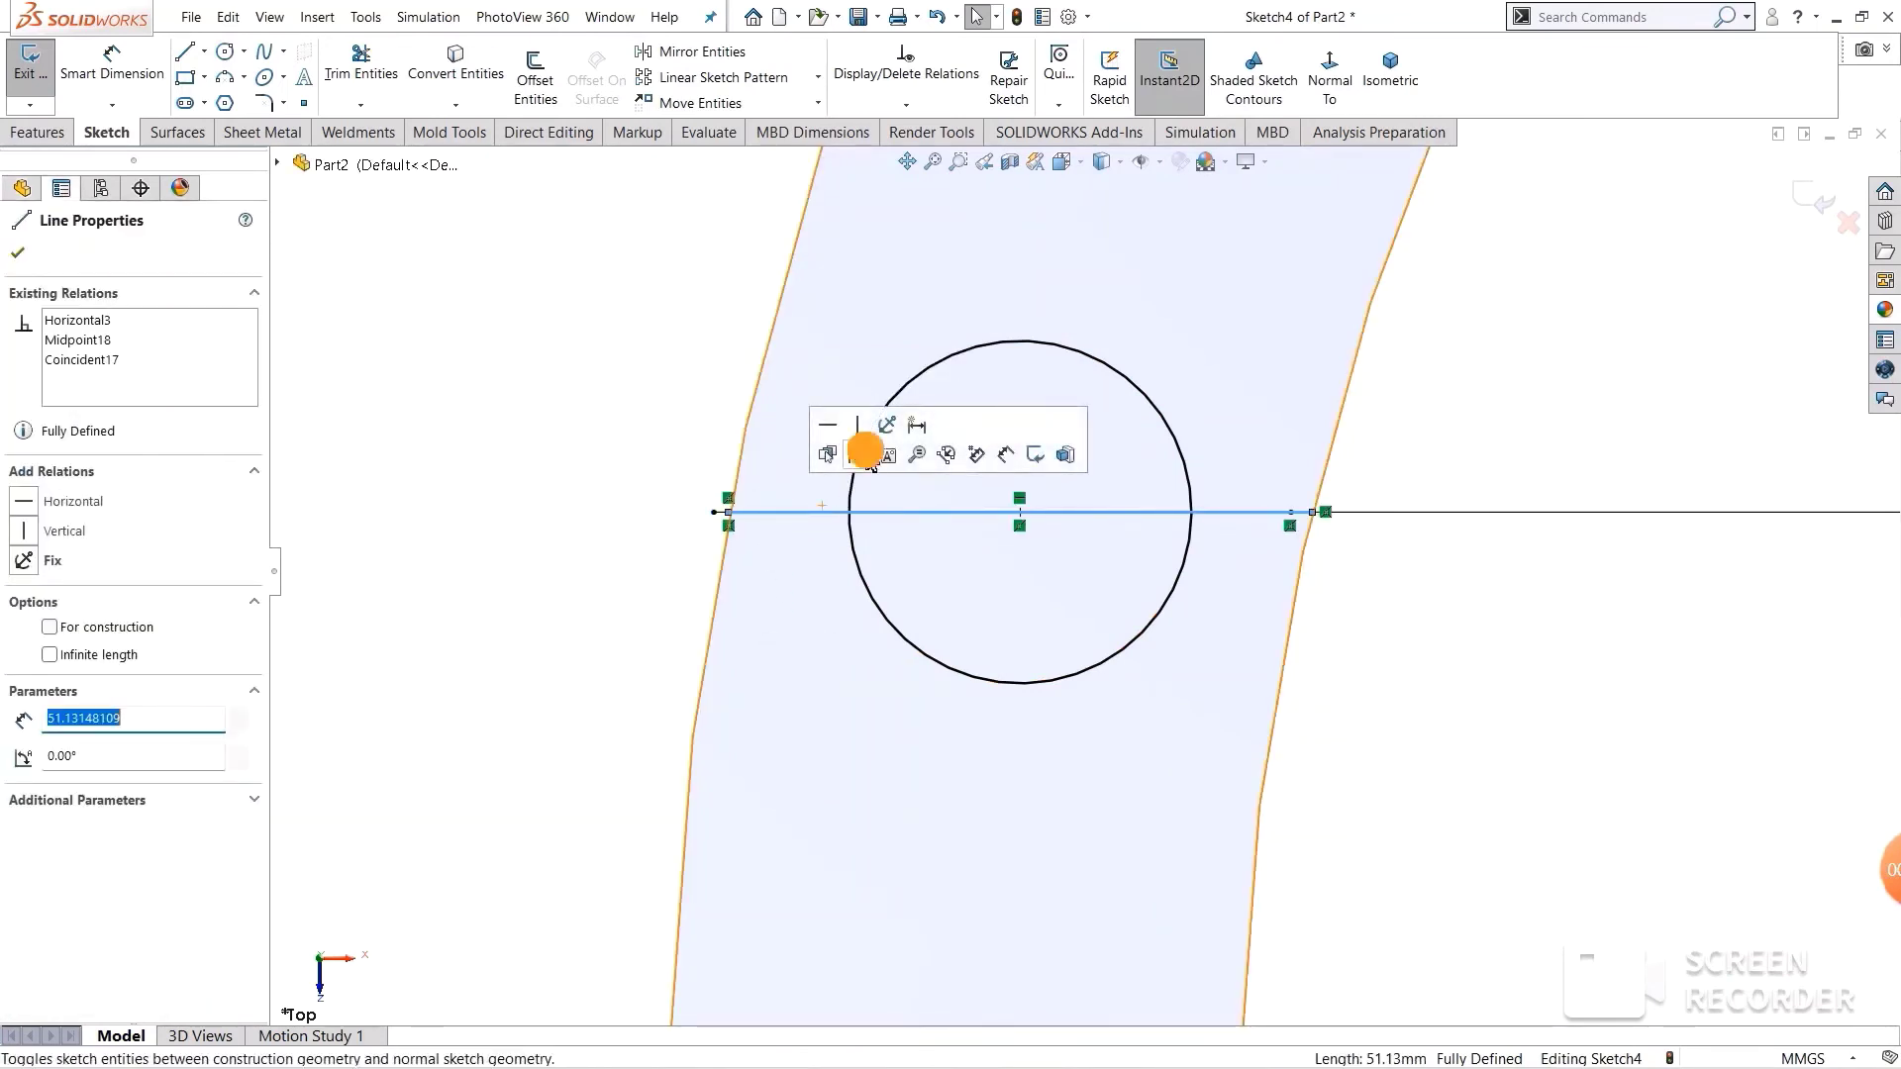
left_click(869, 439)
key("Escape")
scroll(1067, 757, "up", 2)
scroll(1061, 762, "up", 2)
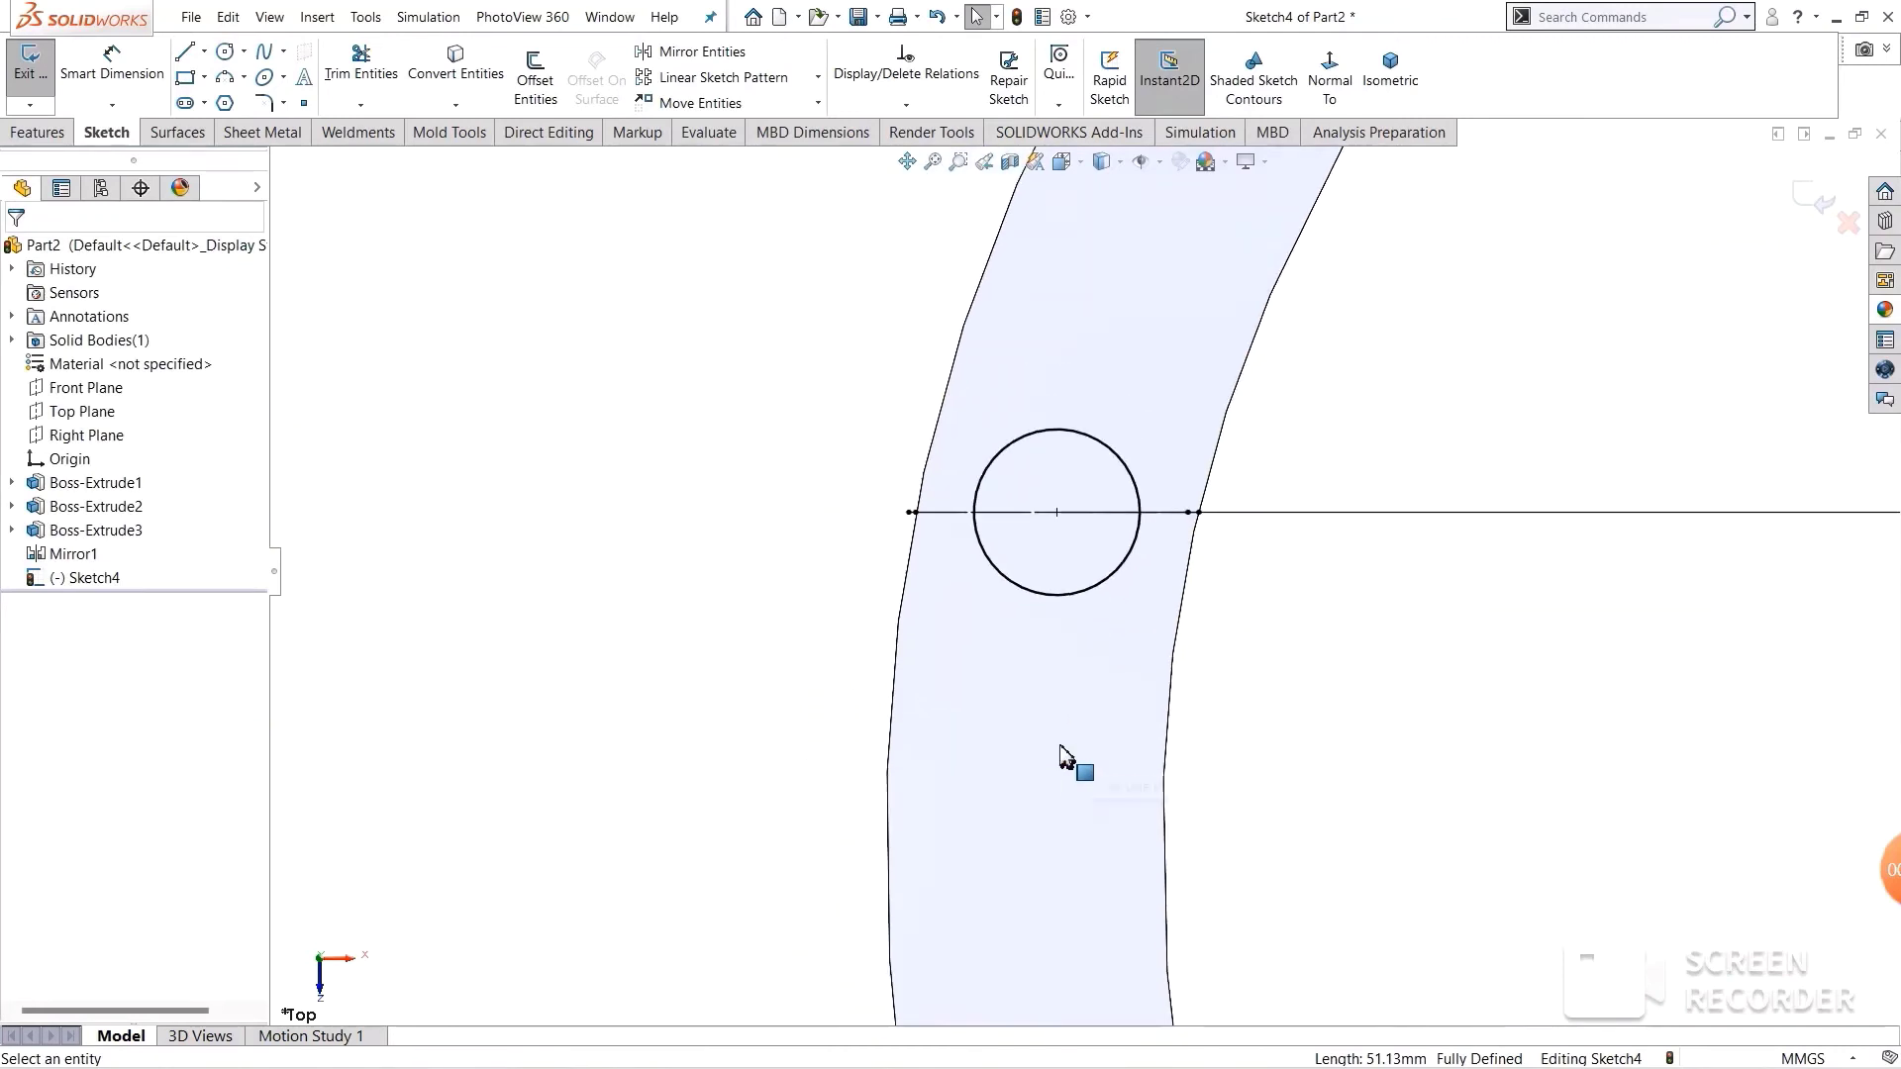
scroll(1061, 763, "up", 2)
scroll(1064, 762, "up", 2)
scroll(1065, 762, "up", 2)
scroll(1435, 496, "up", 2)
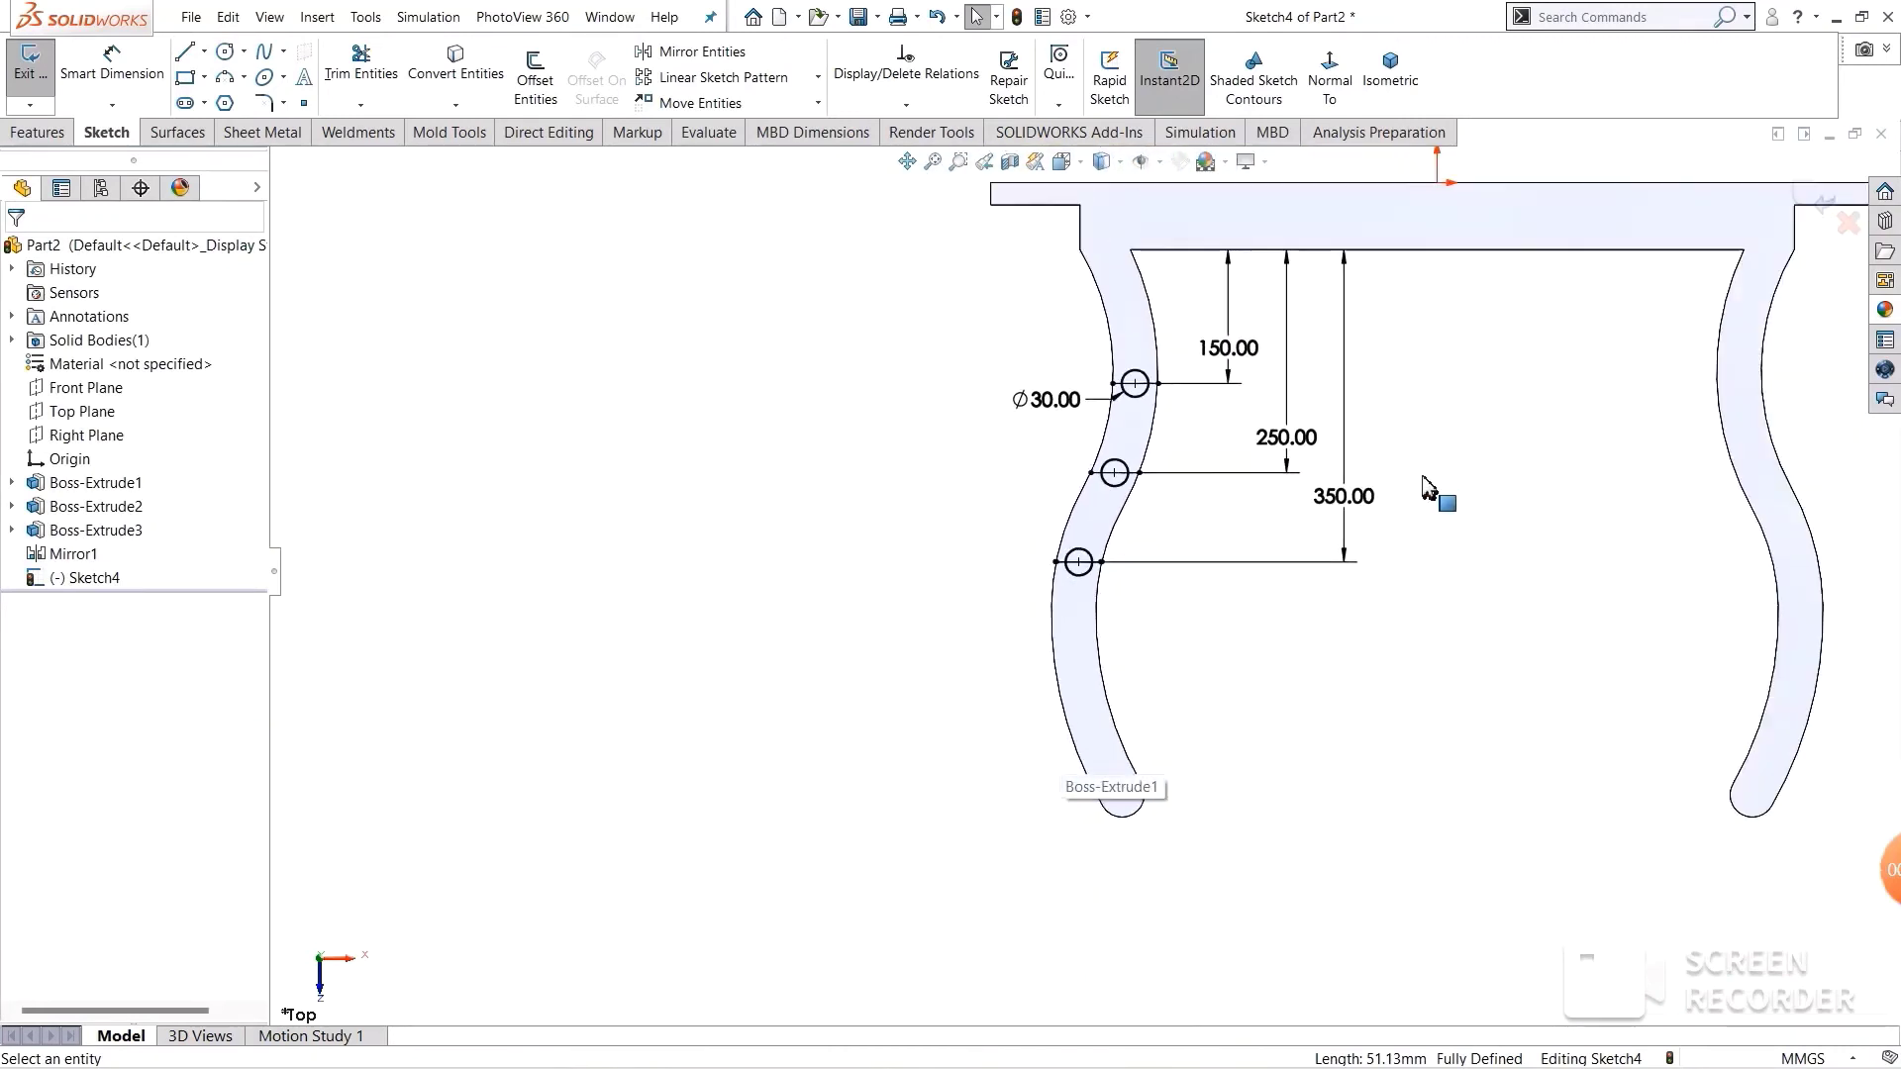
scroll(1446, 451, "up", 2)
- Exit the sketch and extrude the three Ø30 circles Up To Next in both directions
scroll(1423, 475, "down", 1)
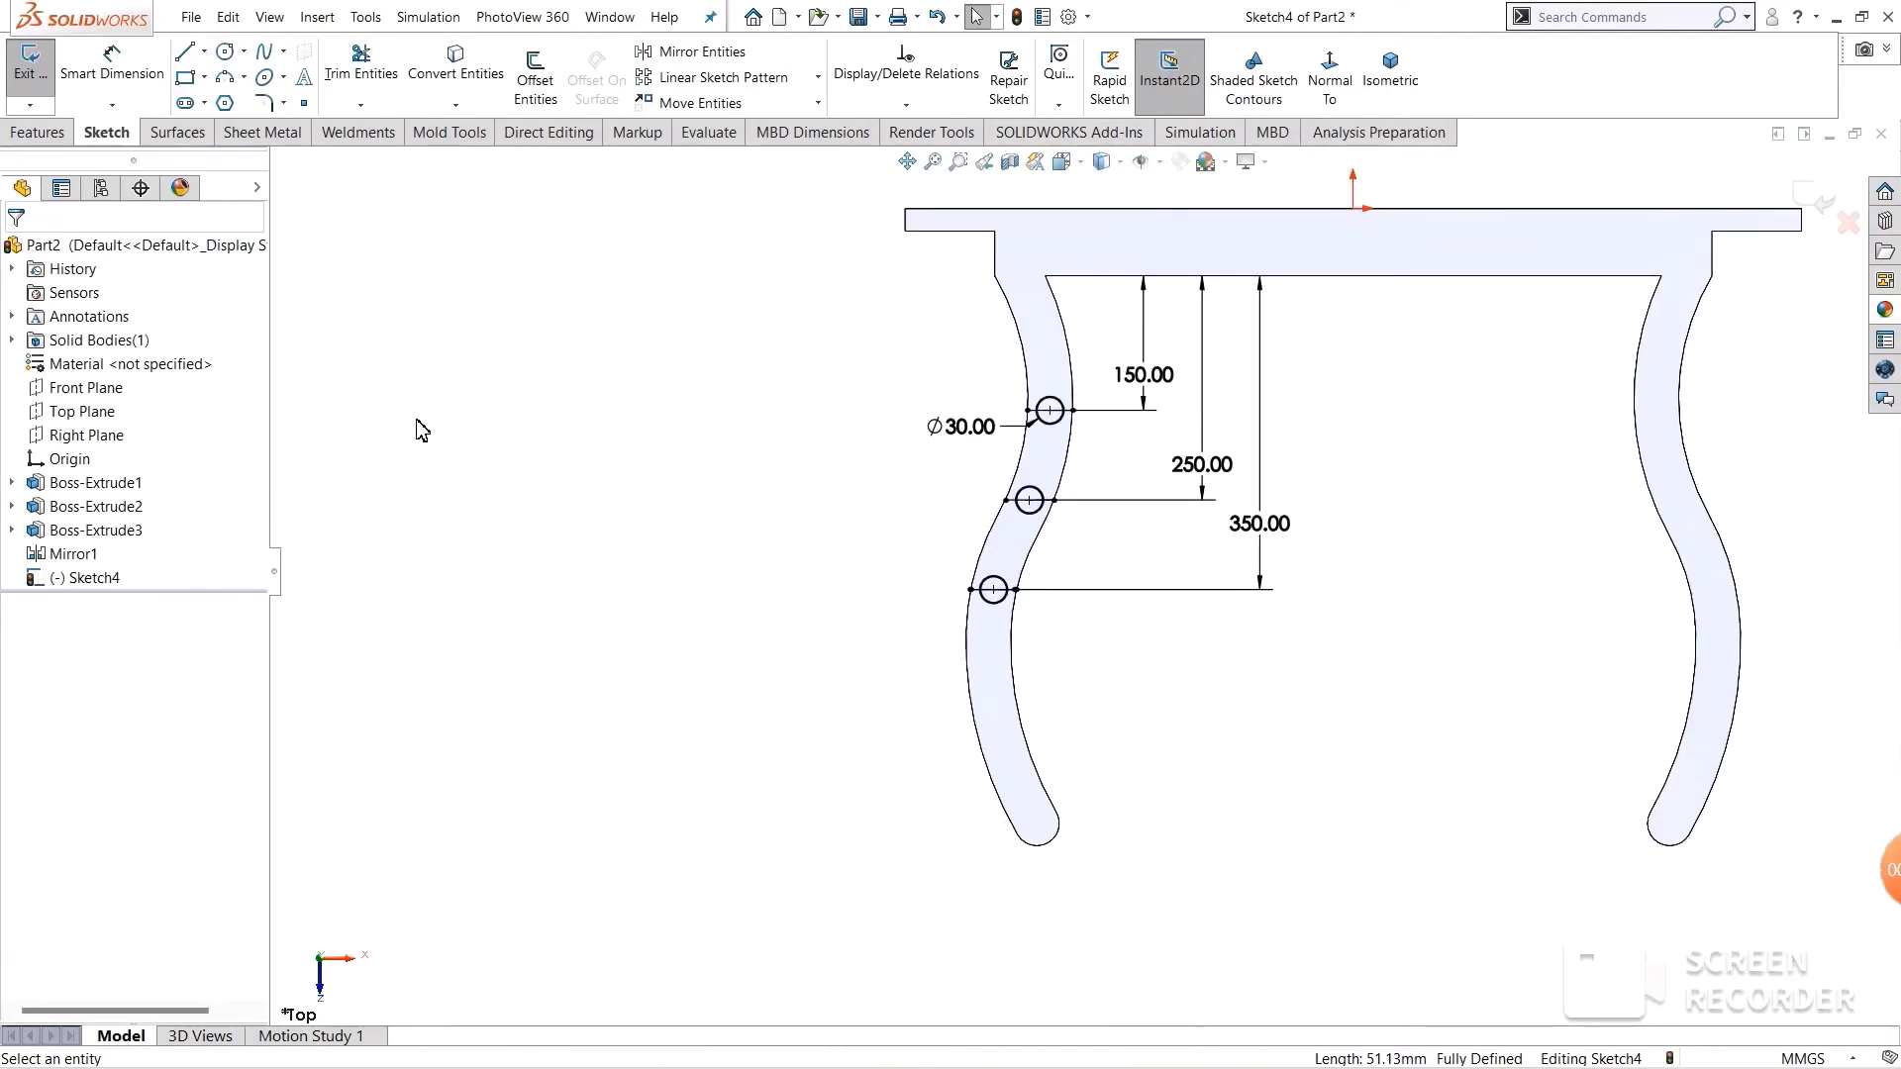
left_click(1807, 195)
mouse_move(1352, 482)
middle_mouse_down()
mouse_move(1475, 525)
mouse_move(1293, 509)
mouse_move(1410, 525)
mouse_move(1293, 556)
middle_mouse_up()
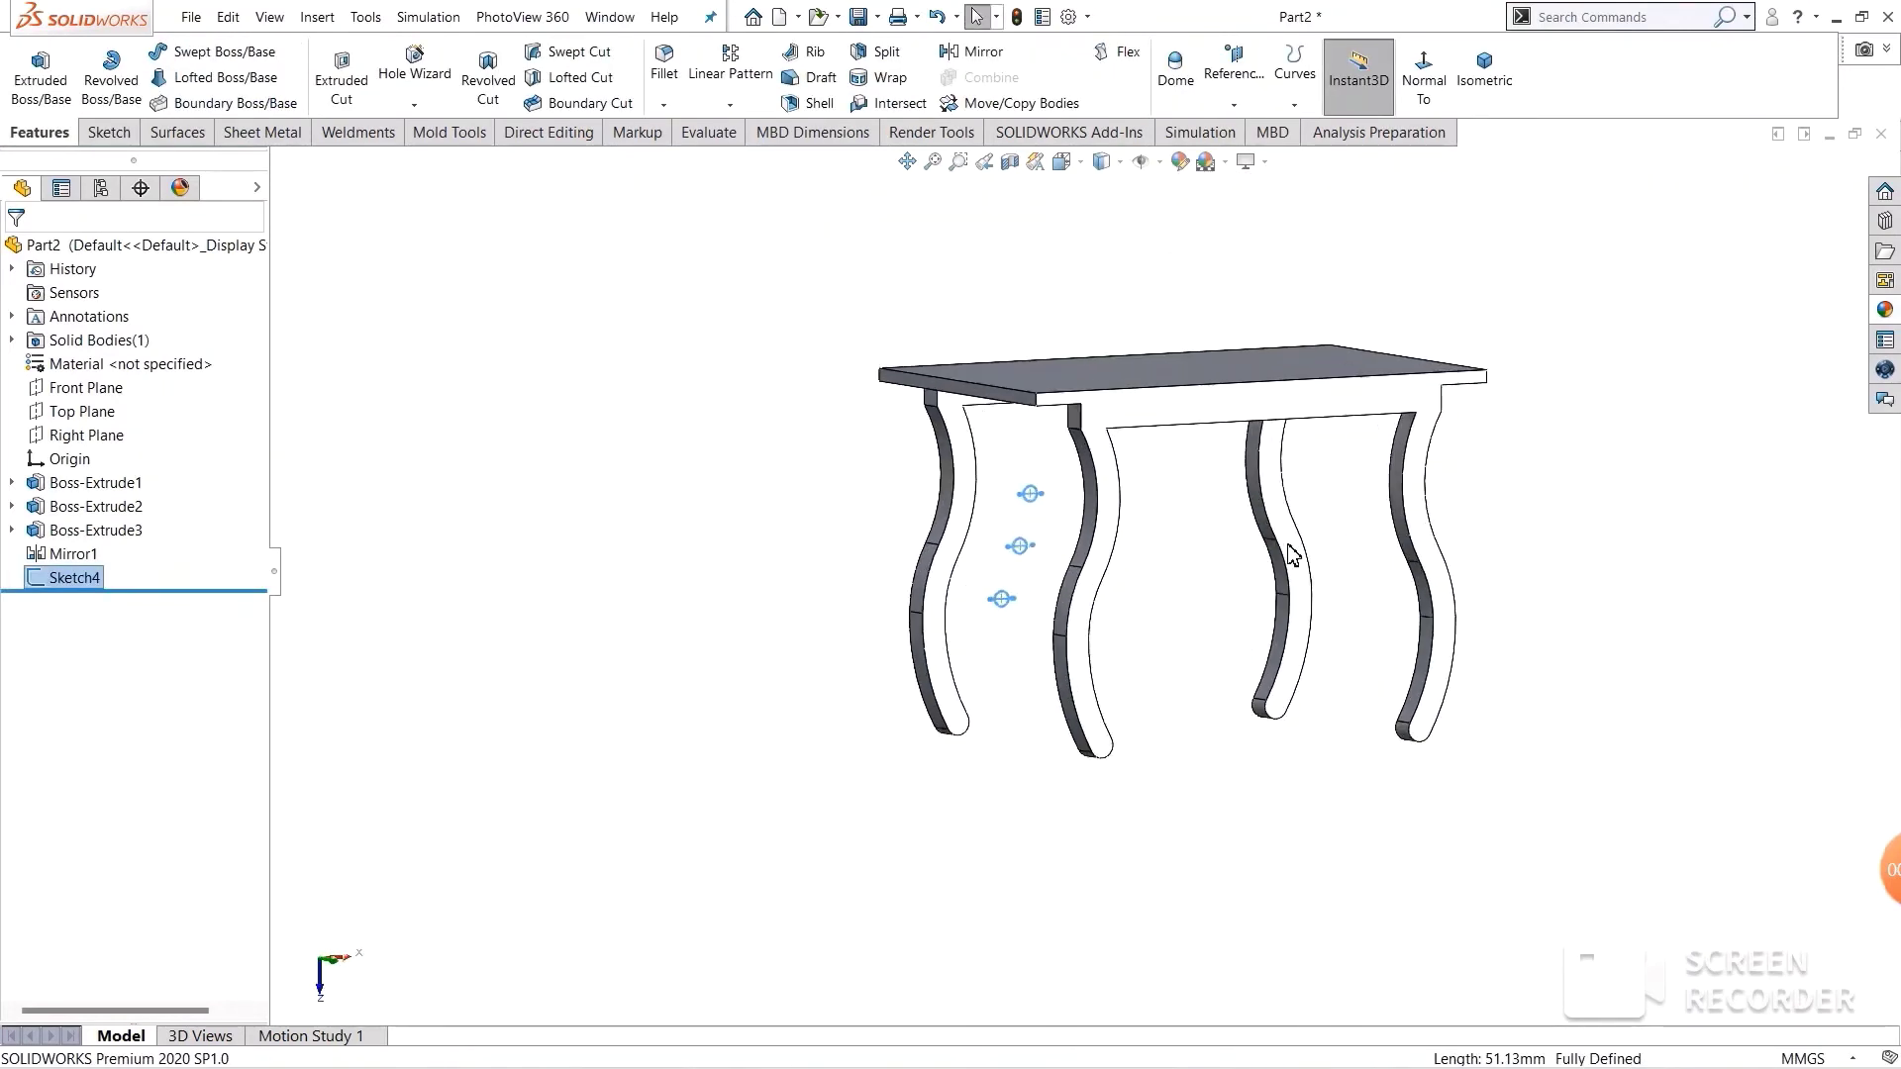
left_click(40, 75)
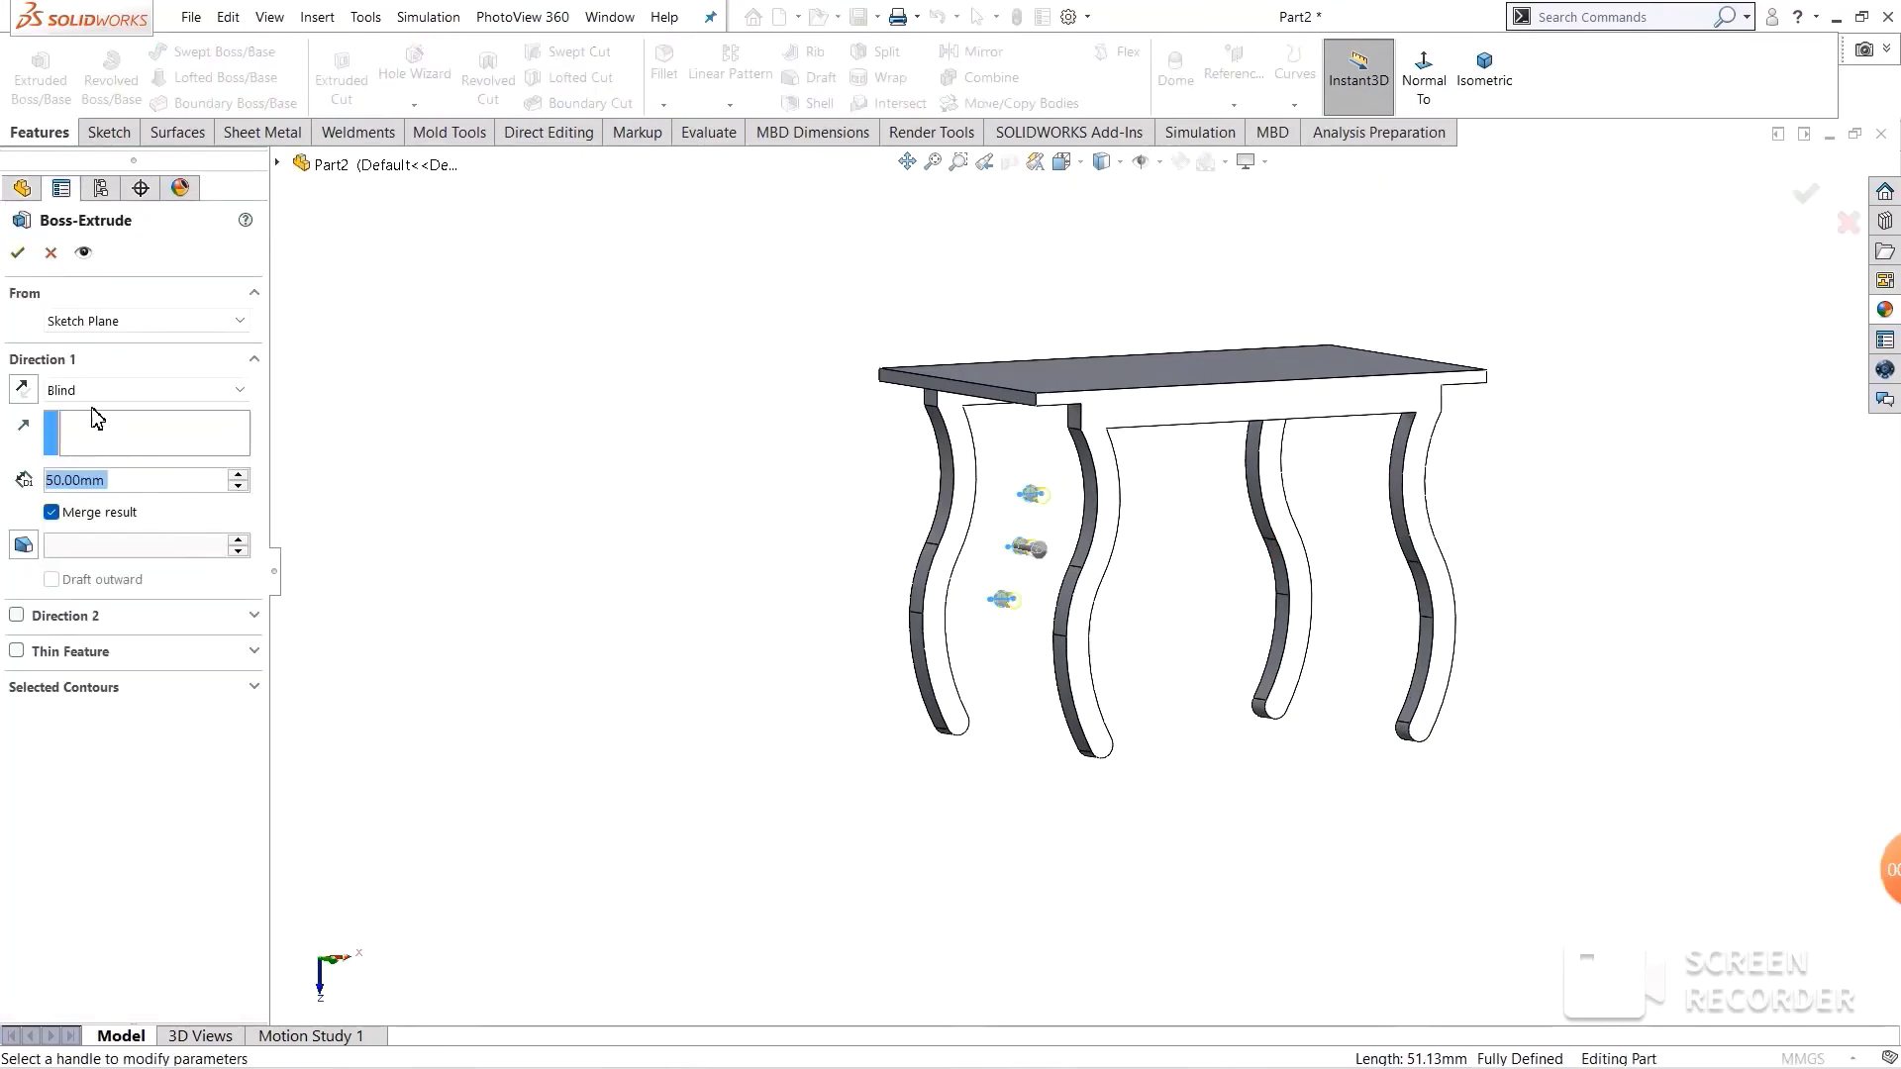
left_click(99, 390)
left_click(104, 434)
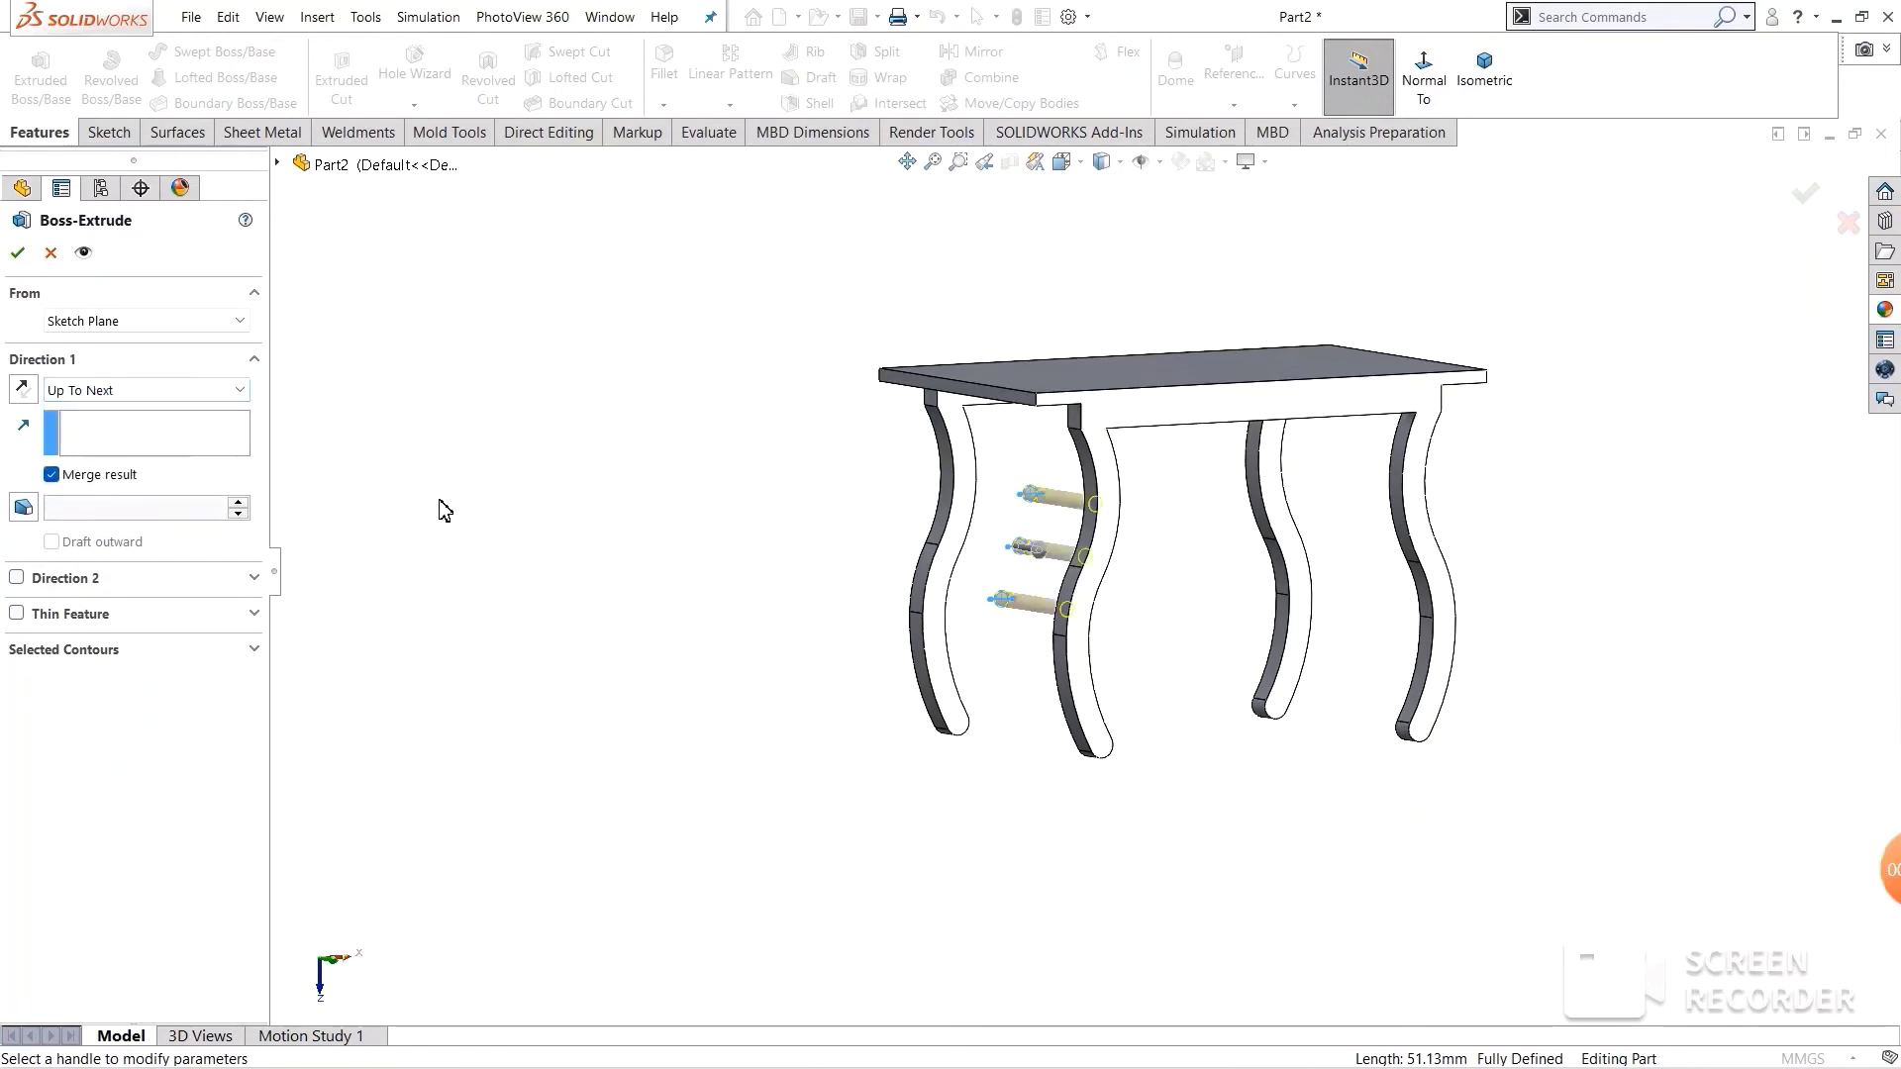
mouse_move(564, 476)
middle_mouse_down()
mouse_move(674, 522)
mouse_move(589, 515)
middle_mouse_up()
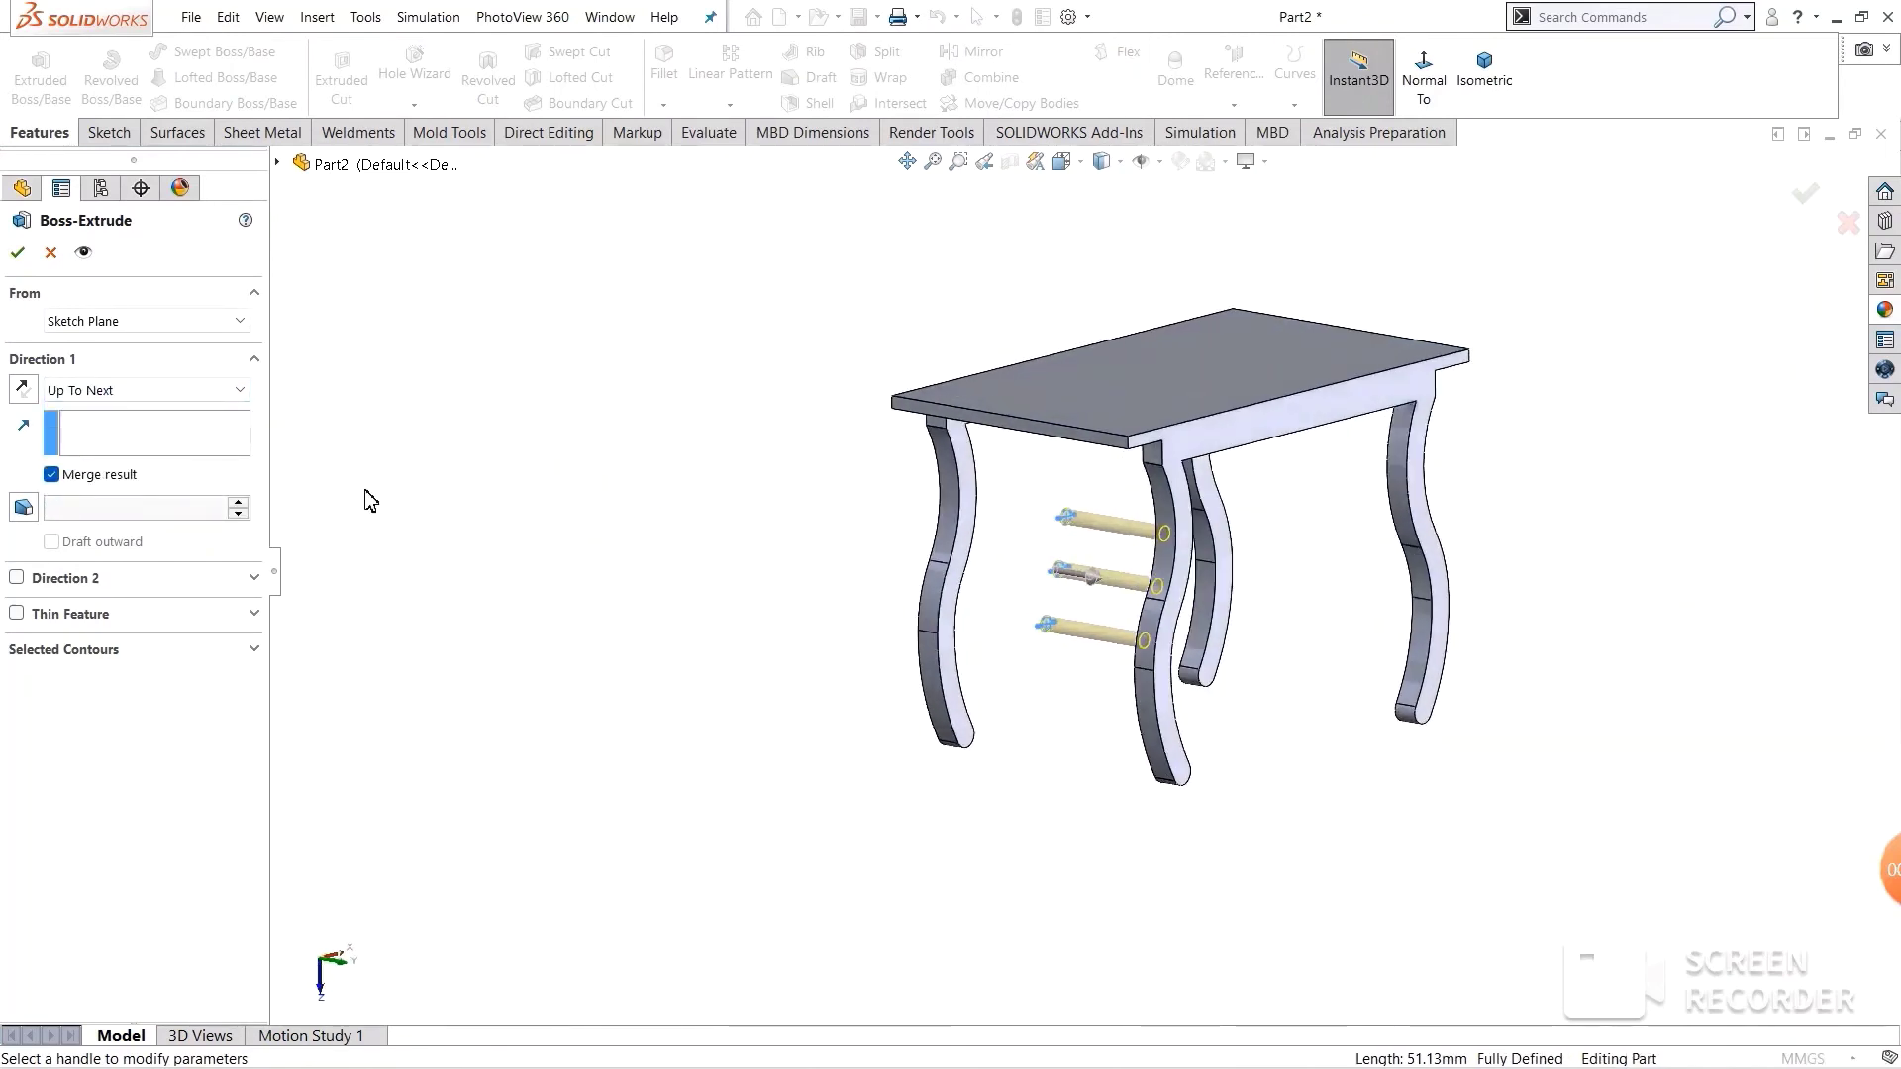
left_click(39, 590)
left_click(129, 606)
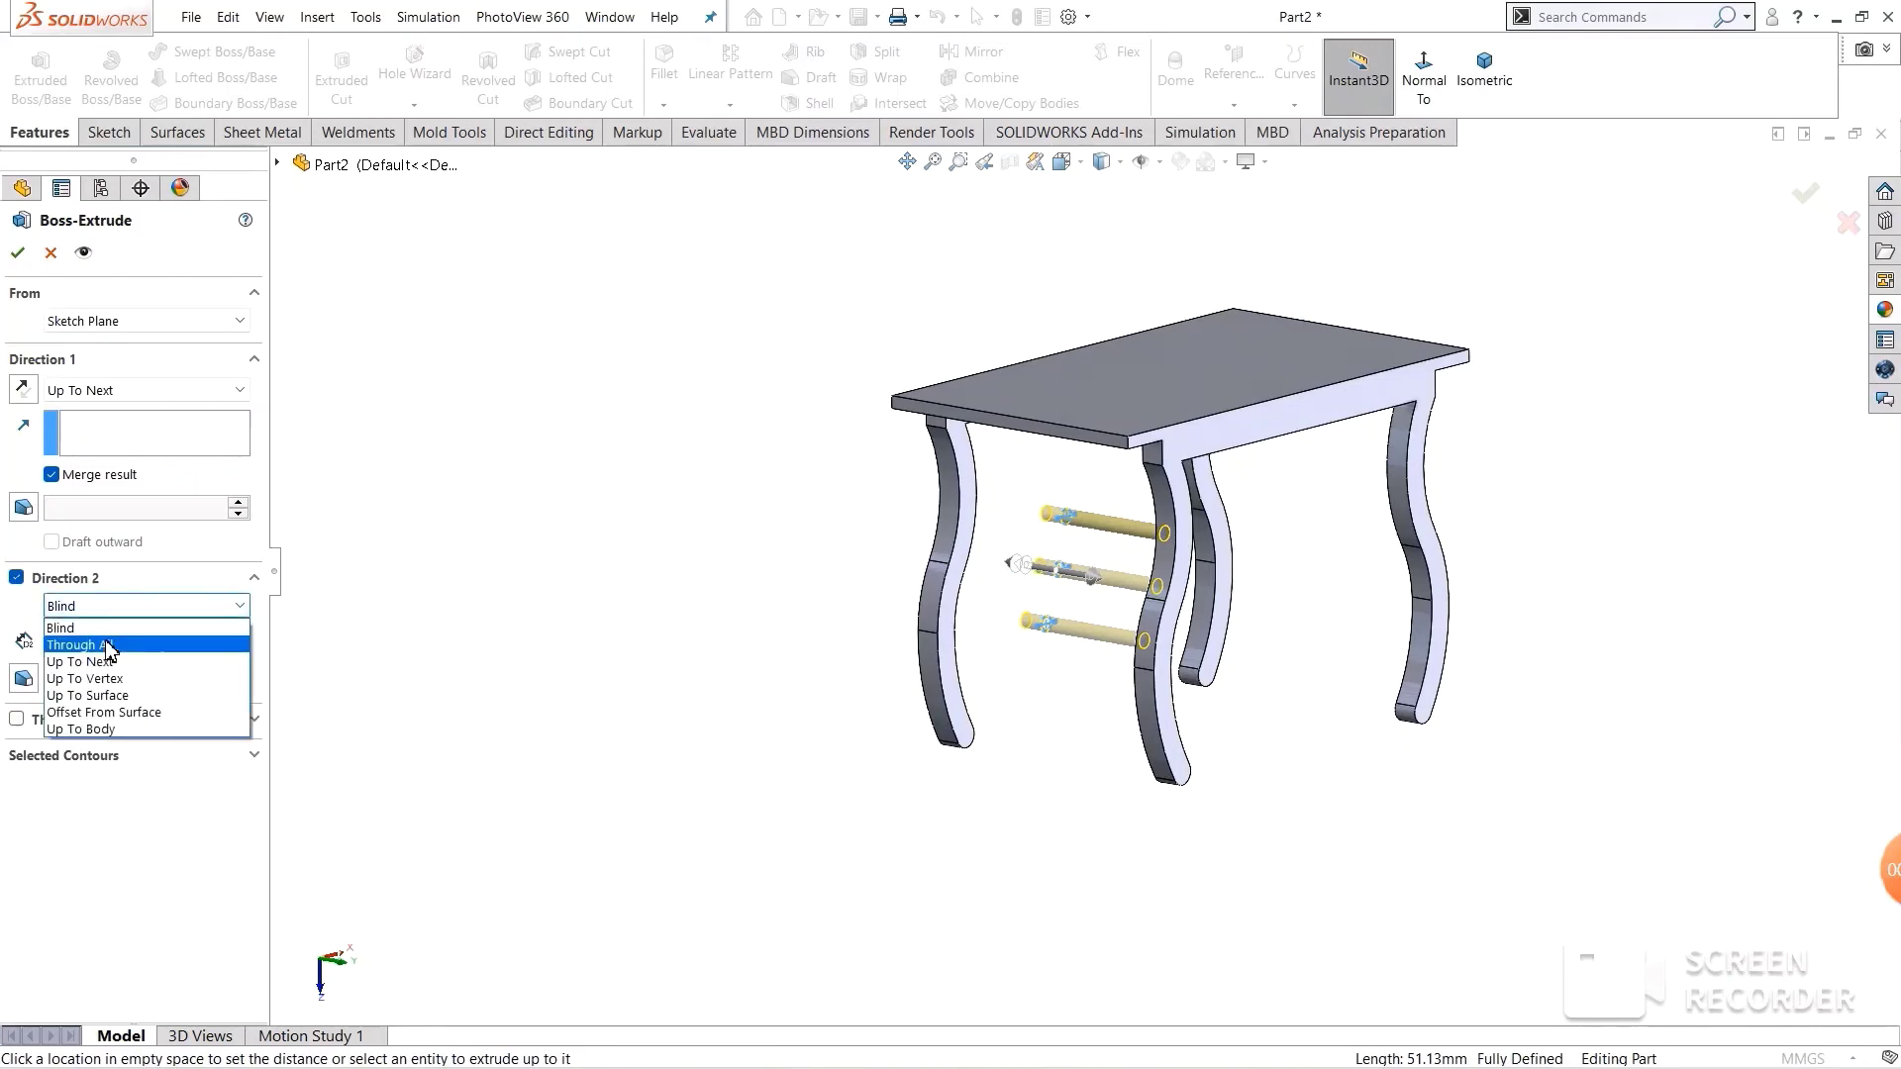
left_click(116, 670)
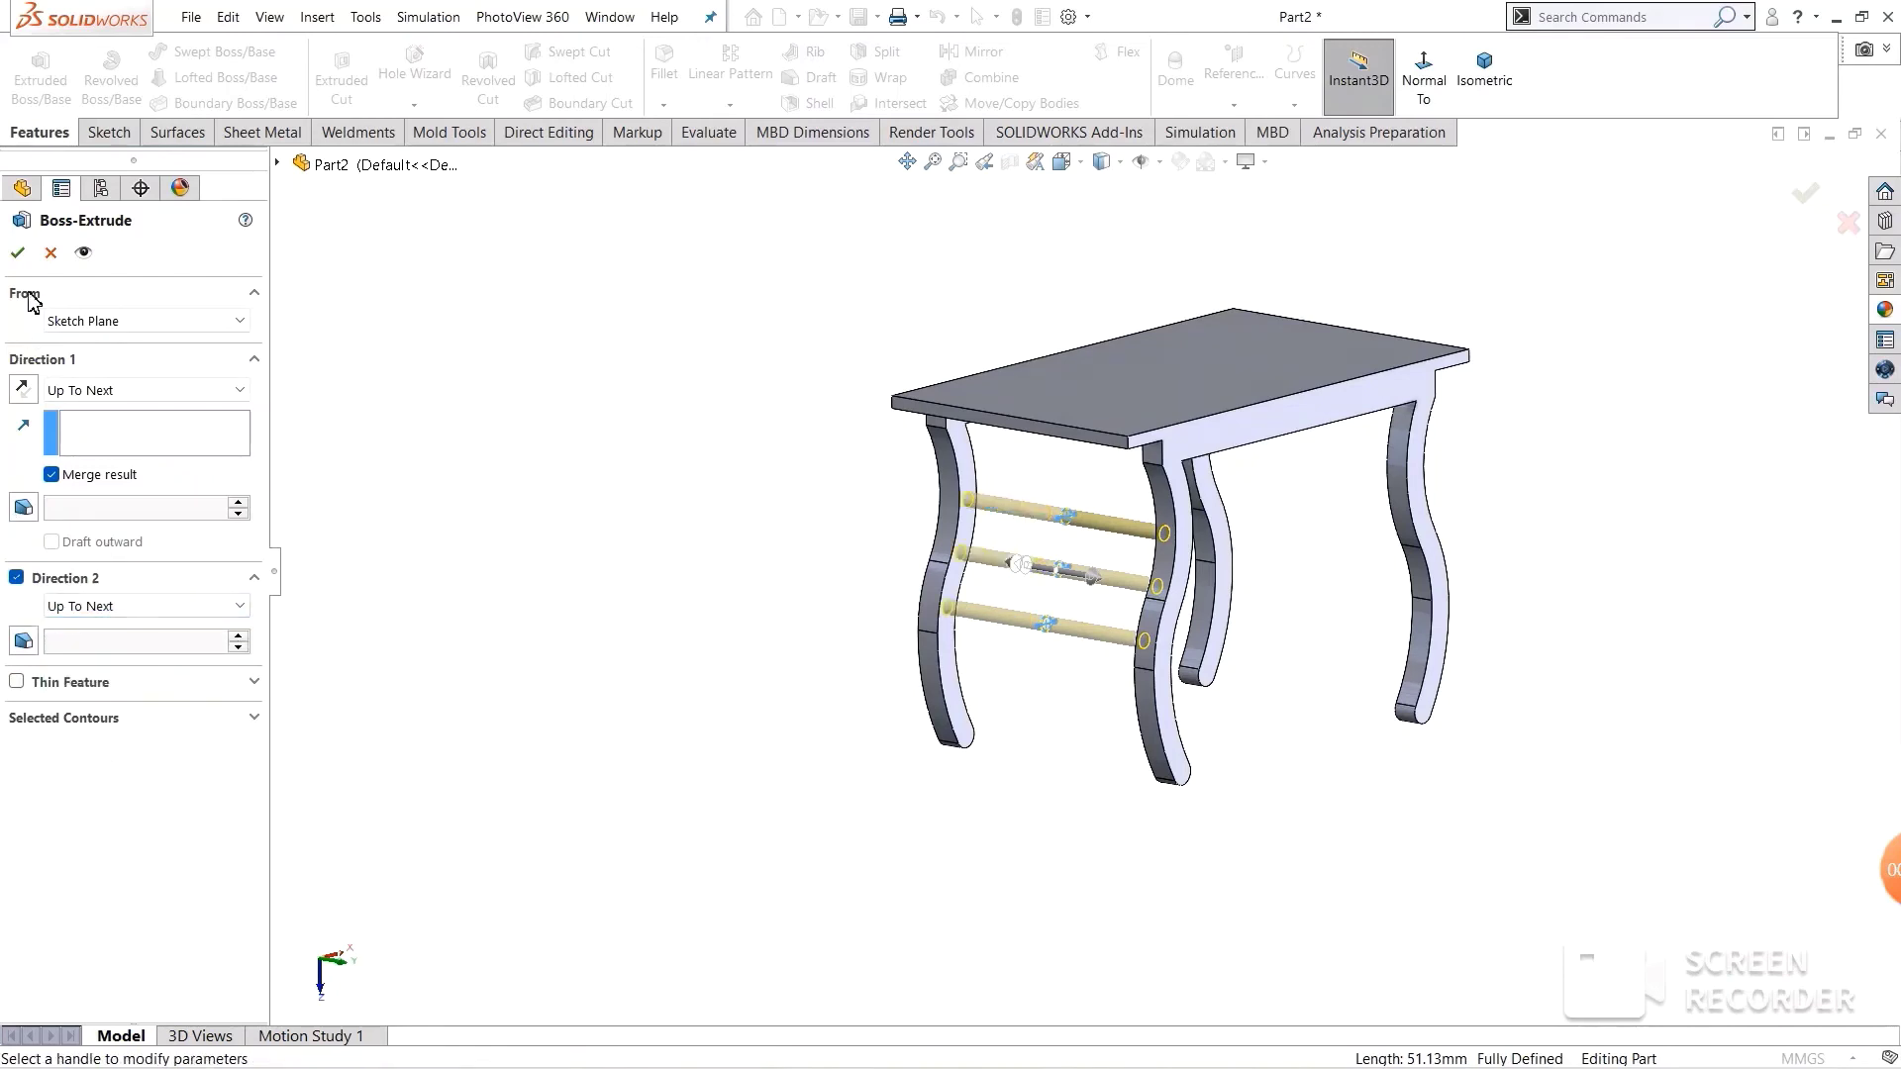
scroll(1197, 667, "up", 1)
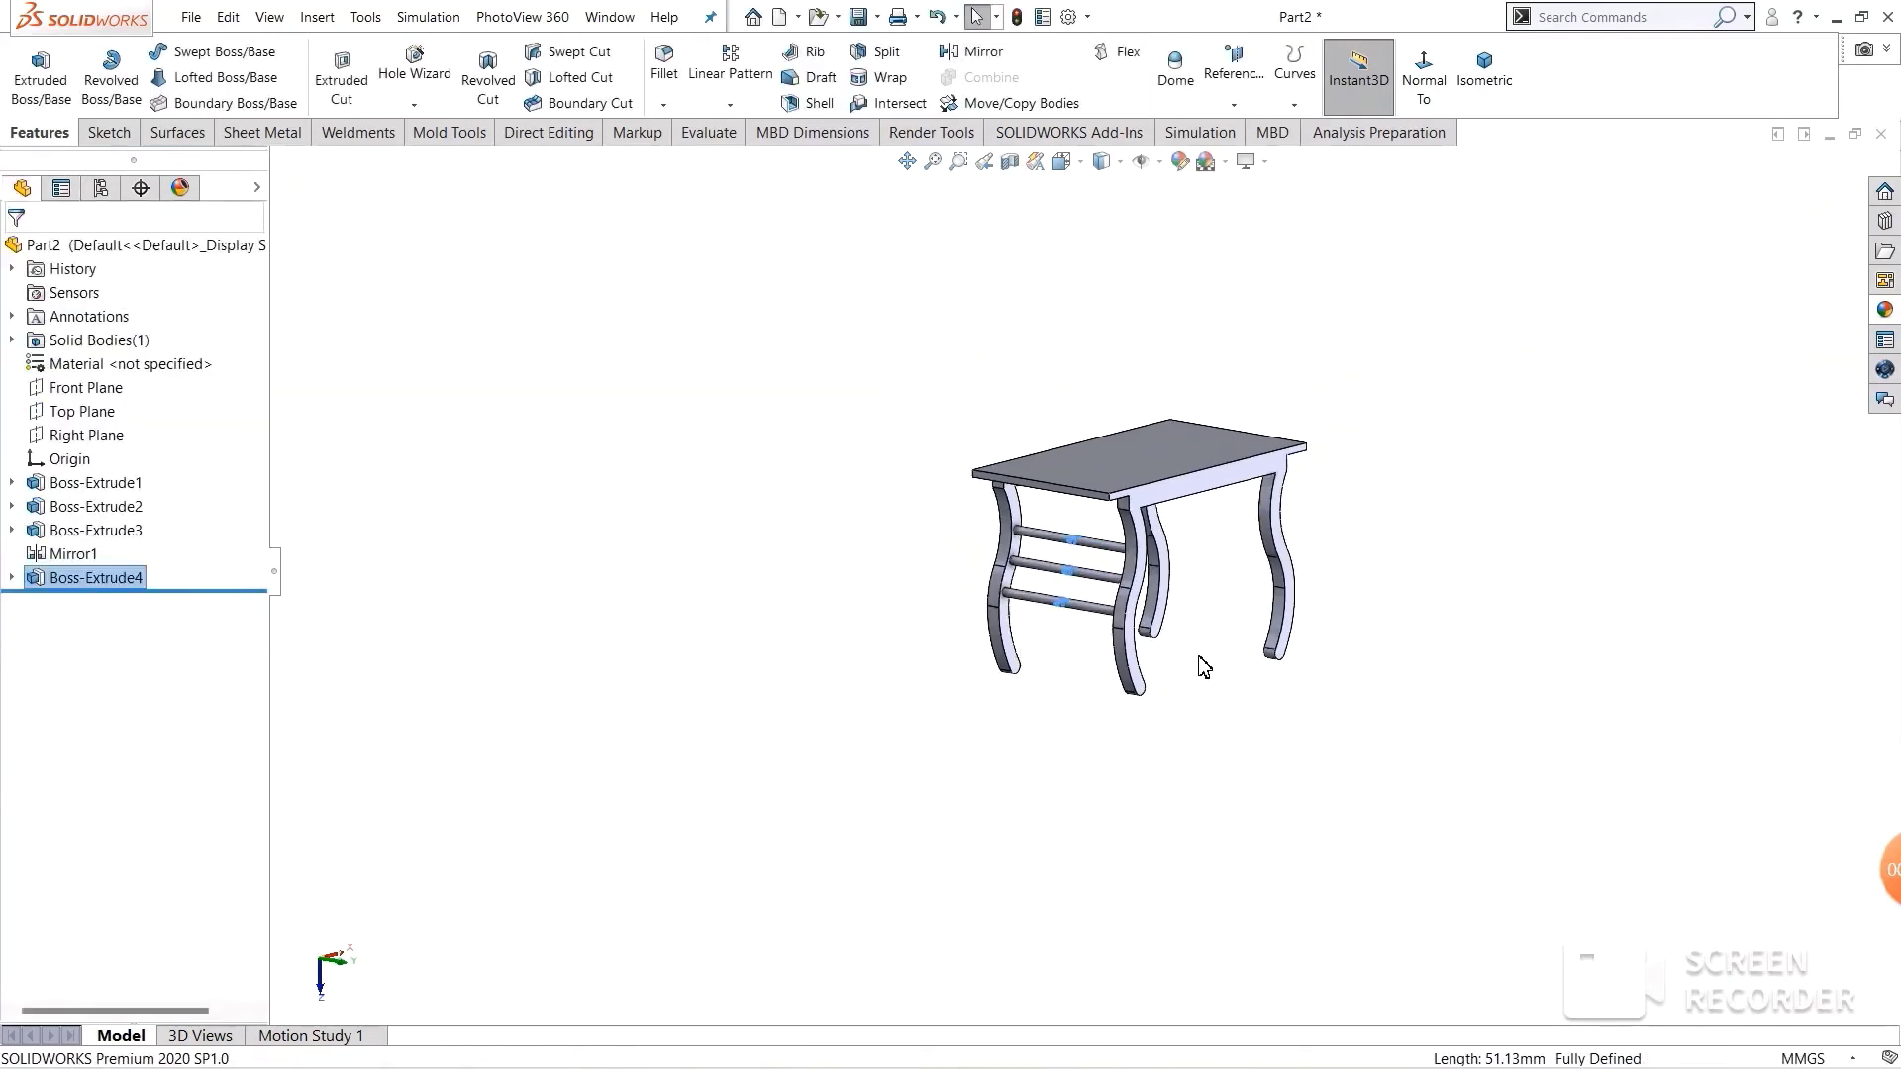
left_click(1480, 414)
mouse_move(1431, 425)
middle_mouse_down()
mouse_move(1565, 412)
mouse_move(1548, 382)
mouse_move(1410, 388)
mouse_move(1082, 501)
middle_mouse_up()
scroll(1125, 501, "down", 1)
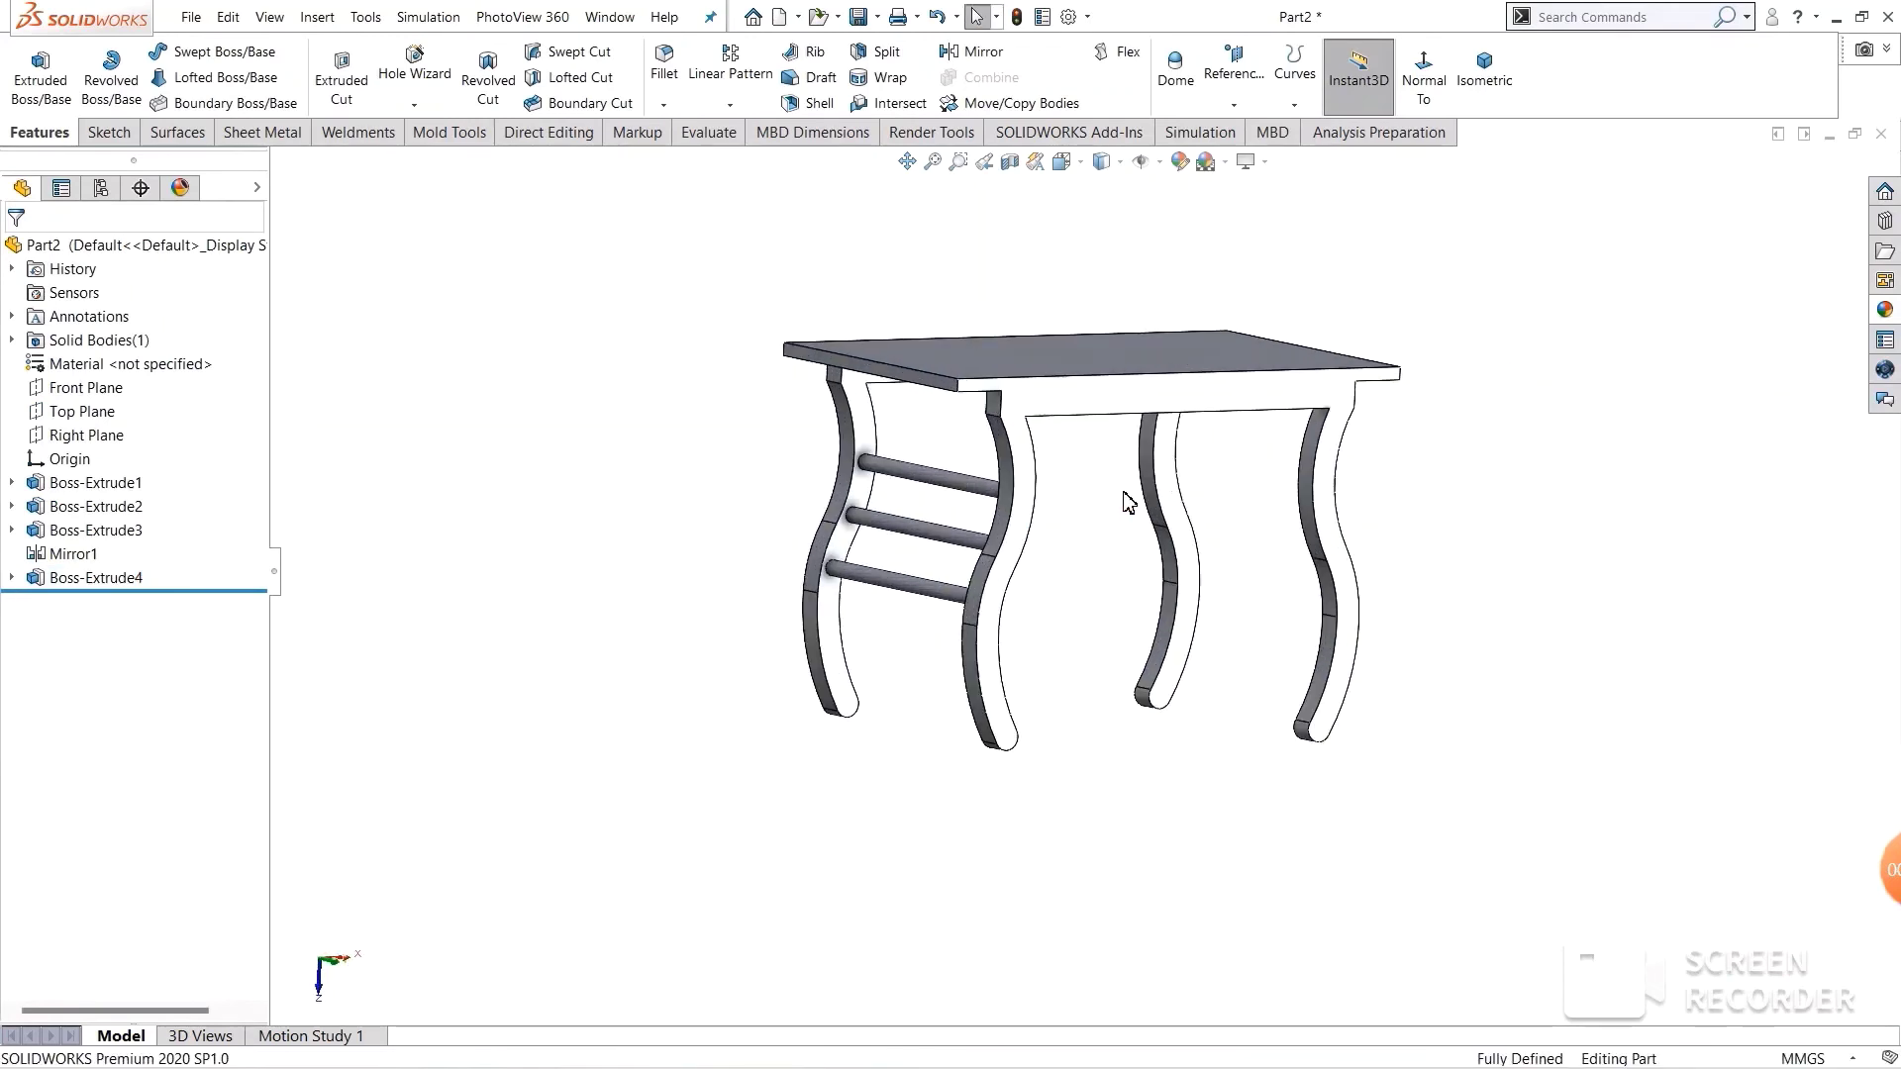
scroll(1127, 508, "down", 1)
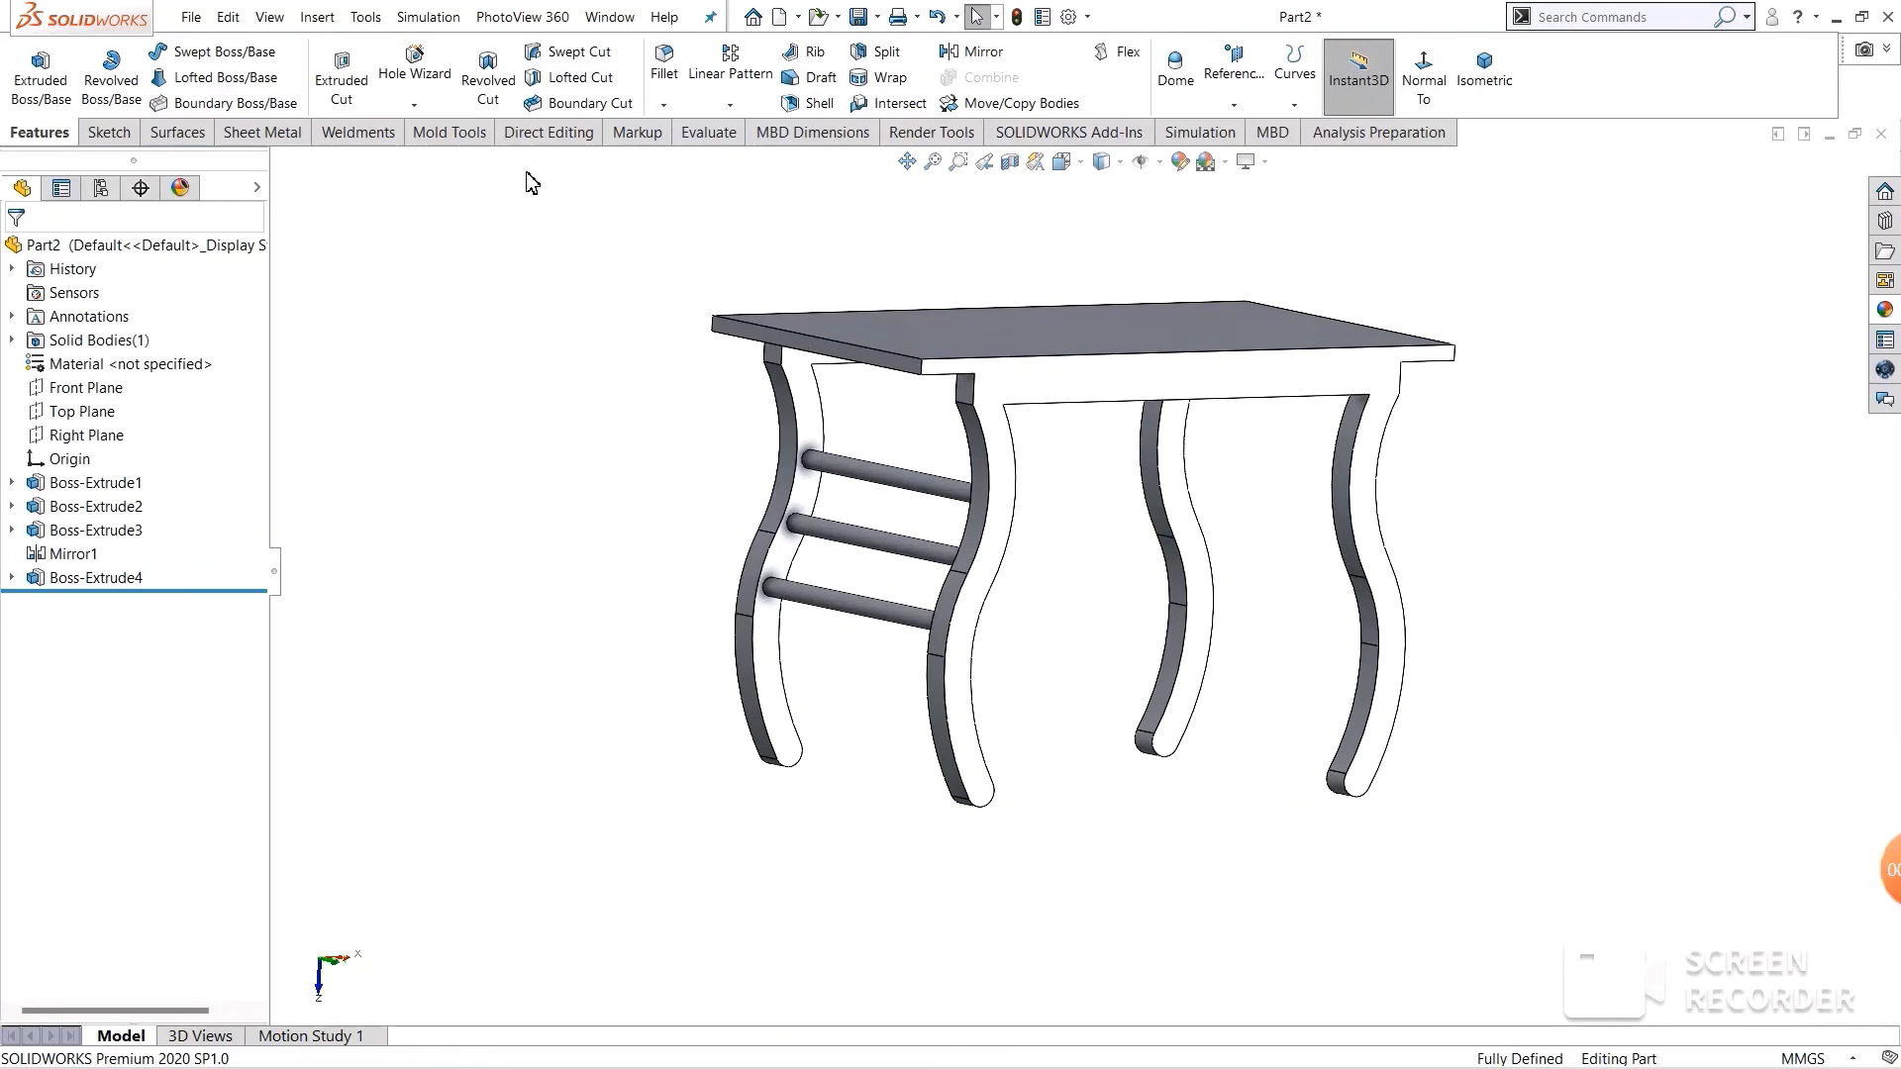
- Mirror the rung extrusion across the Right Plane onto the other leg pair
left_click(951, 60)
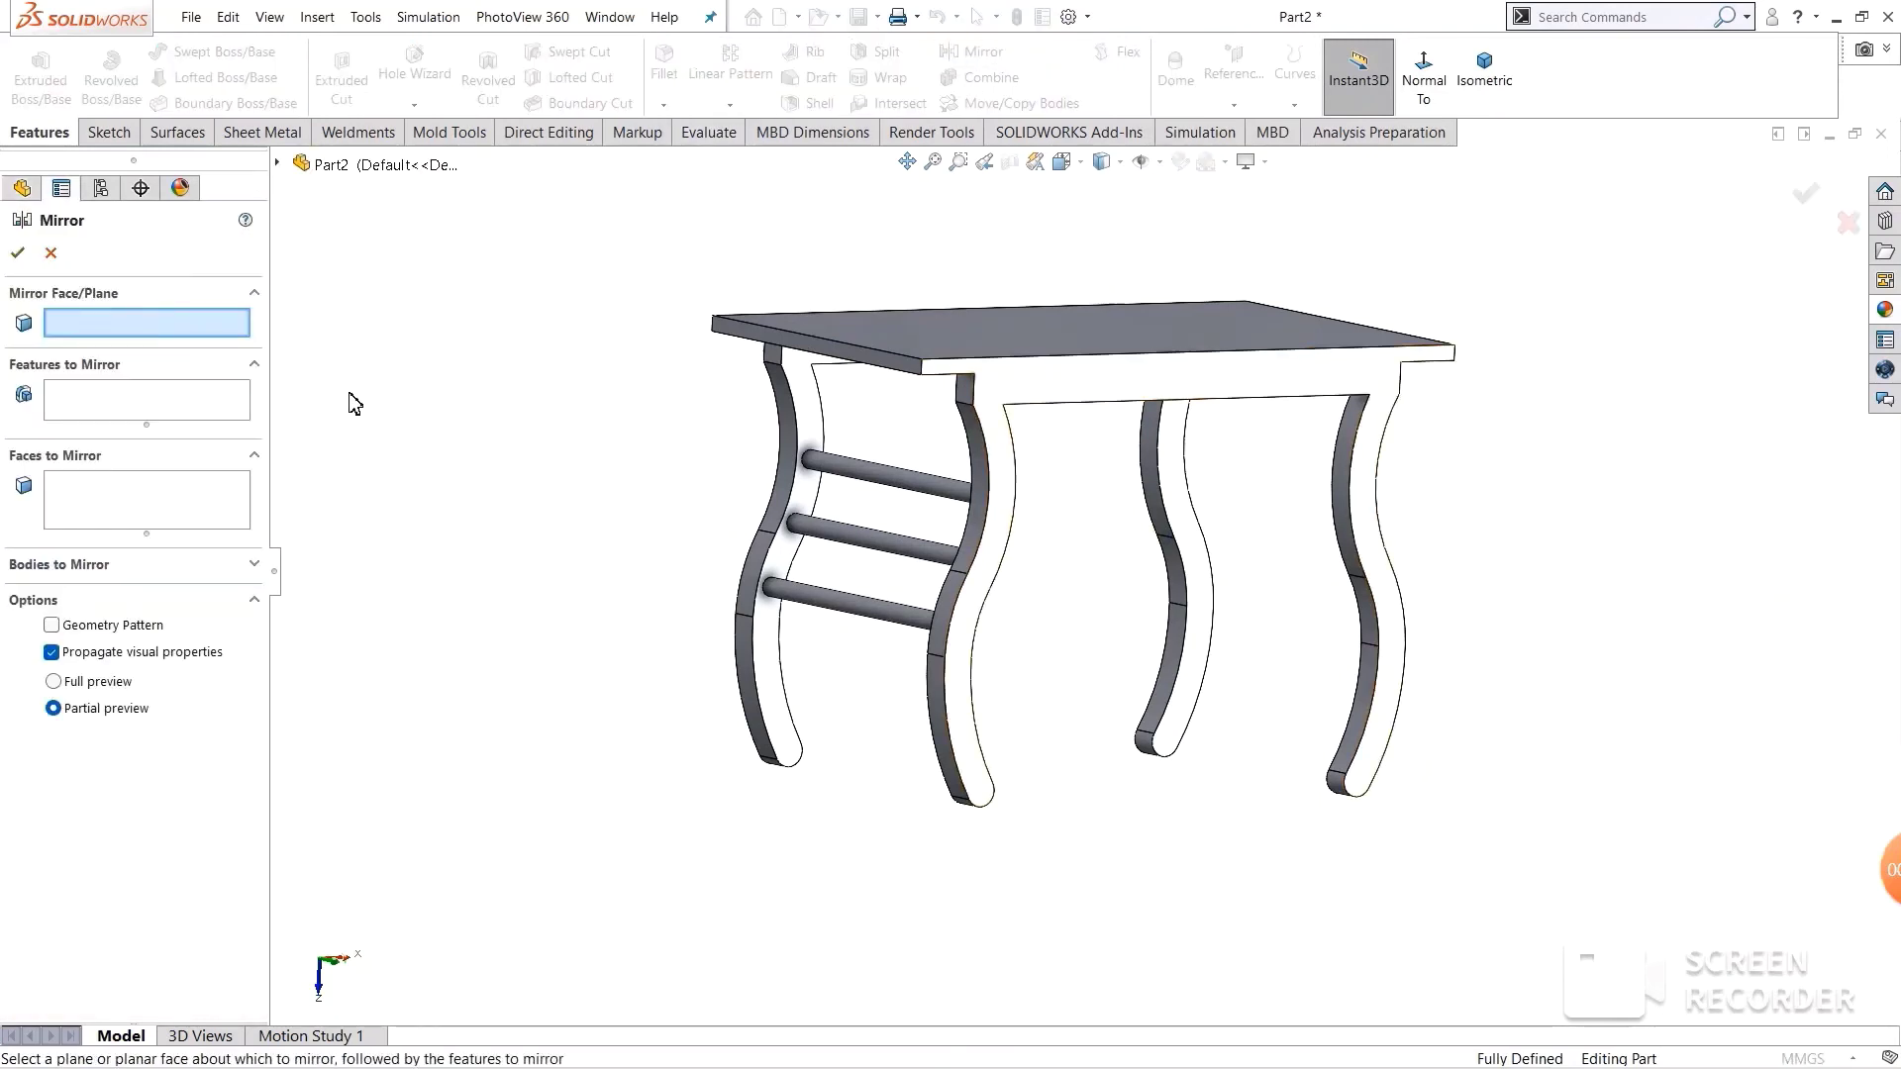
left_click(280, 164)
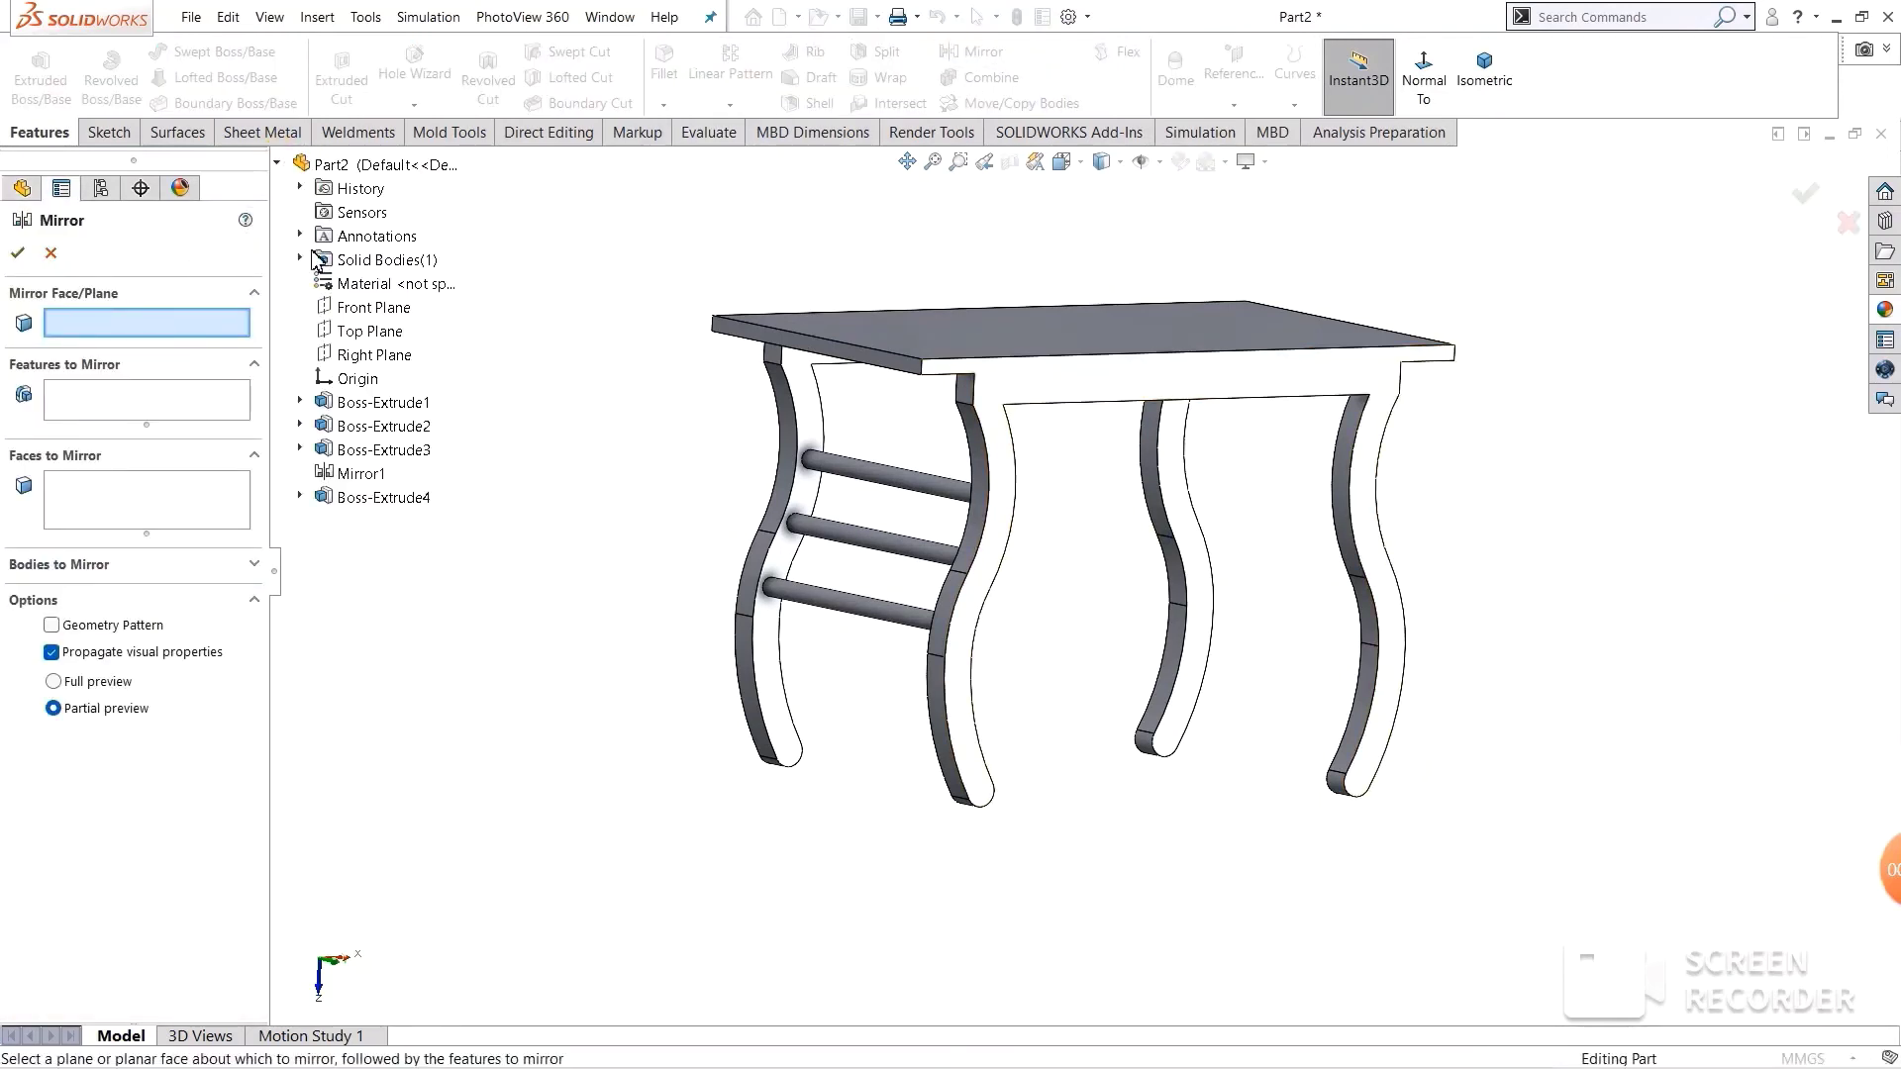
left_click(340, 357)
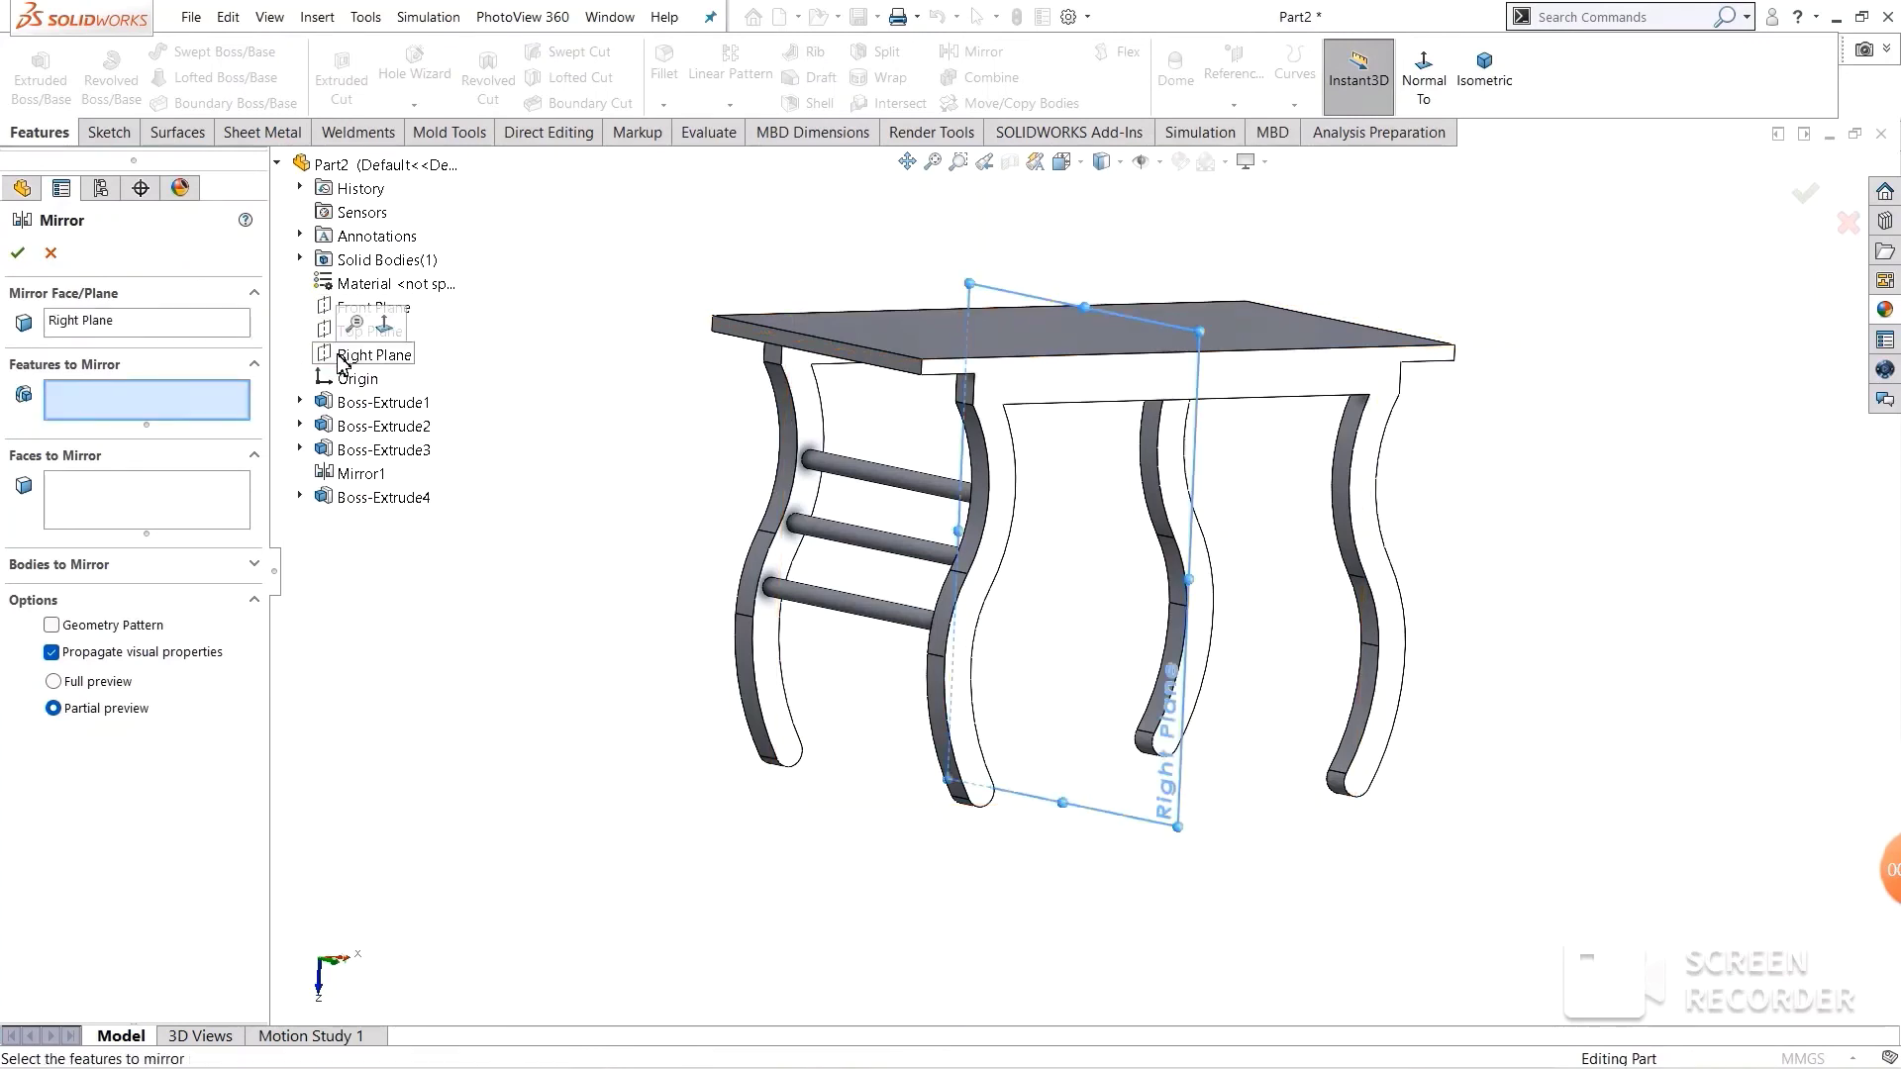
left_click(865, 476)
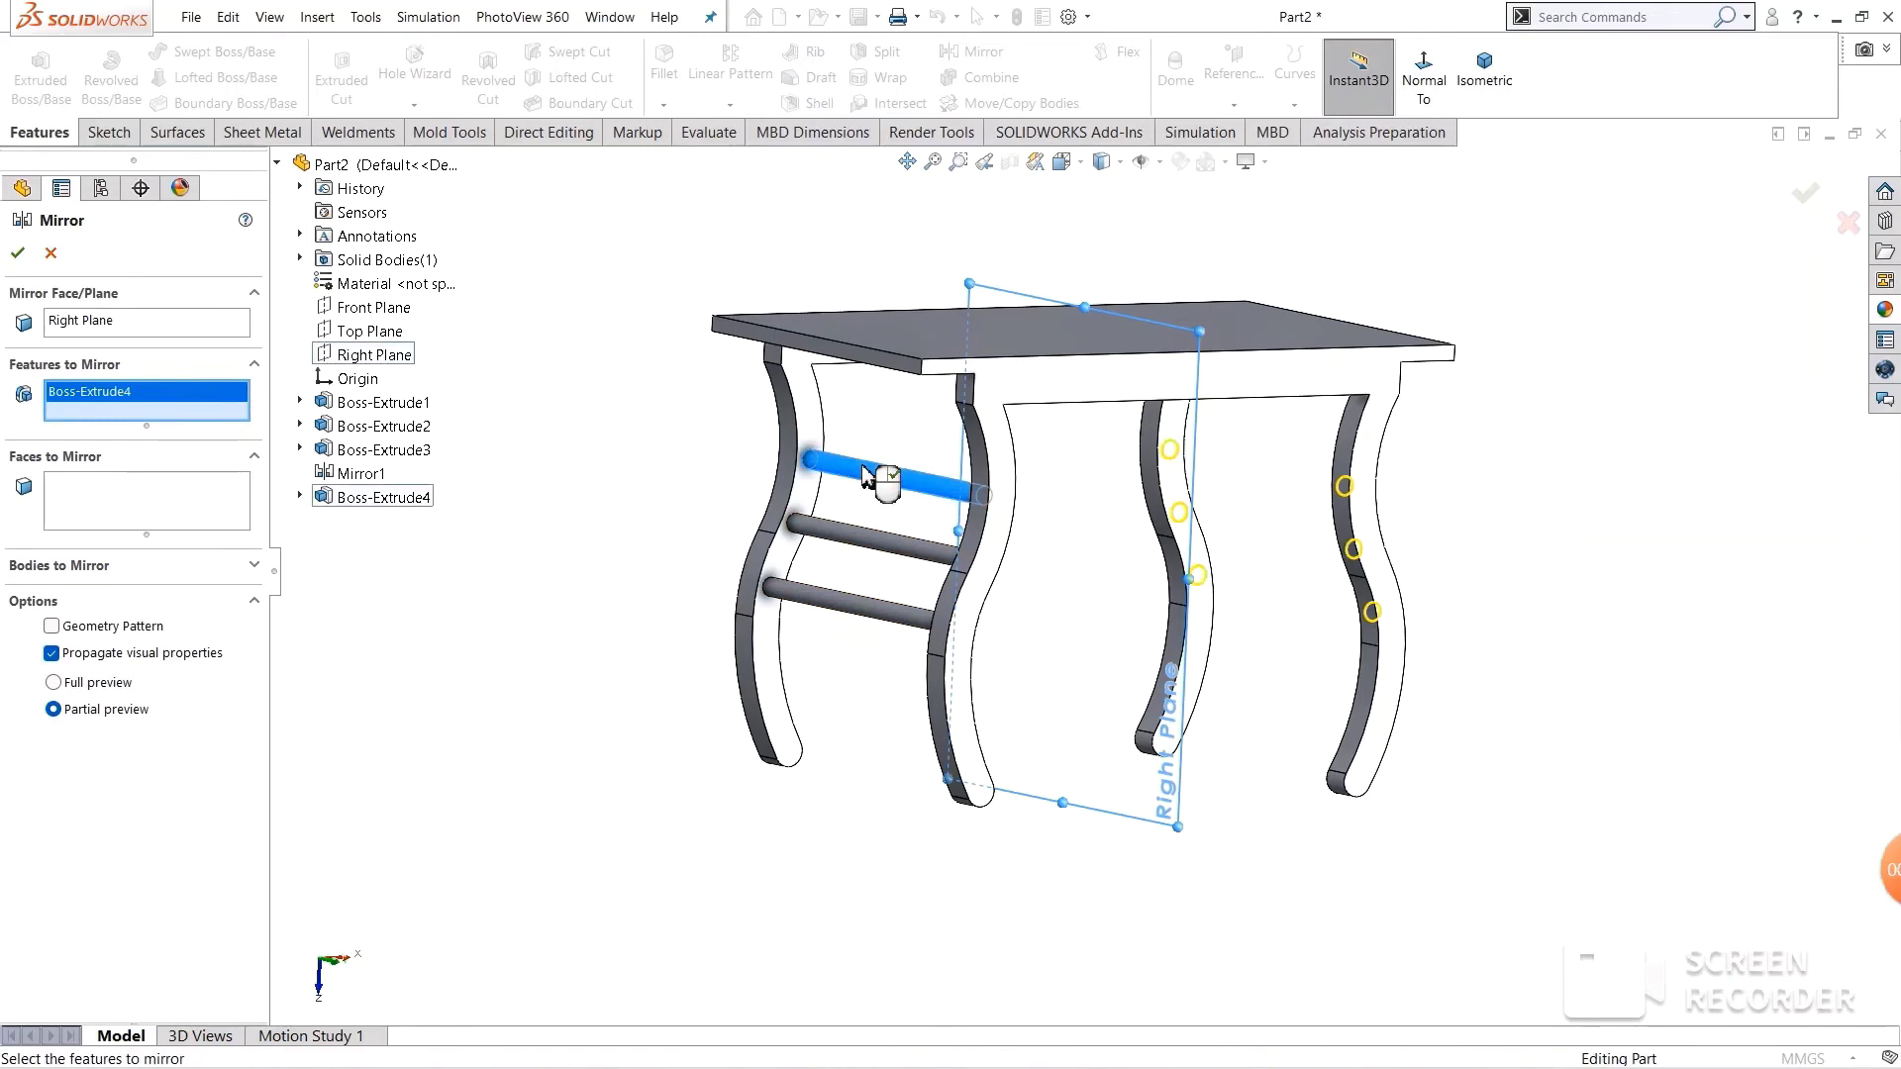
left_click(23, 256)
- Orbit and zoom around the table to inspect the rungs on both sides
left_click(1581, 480)
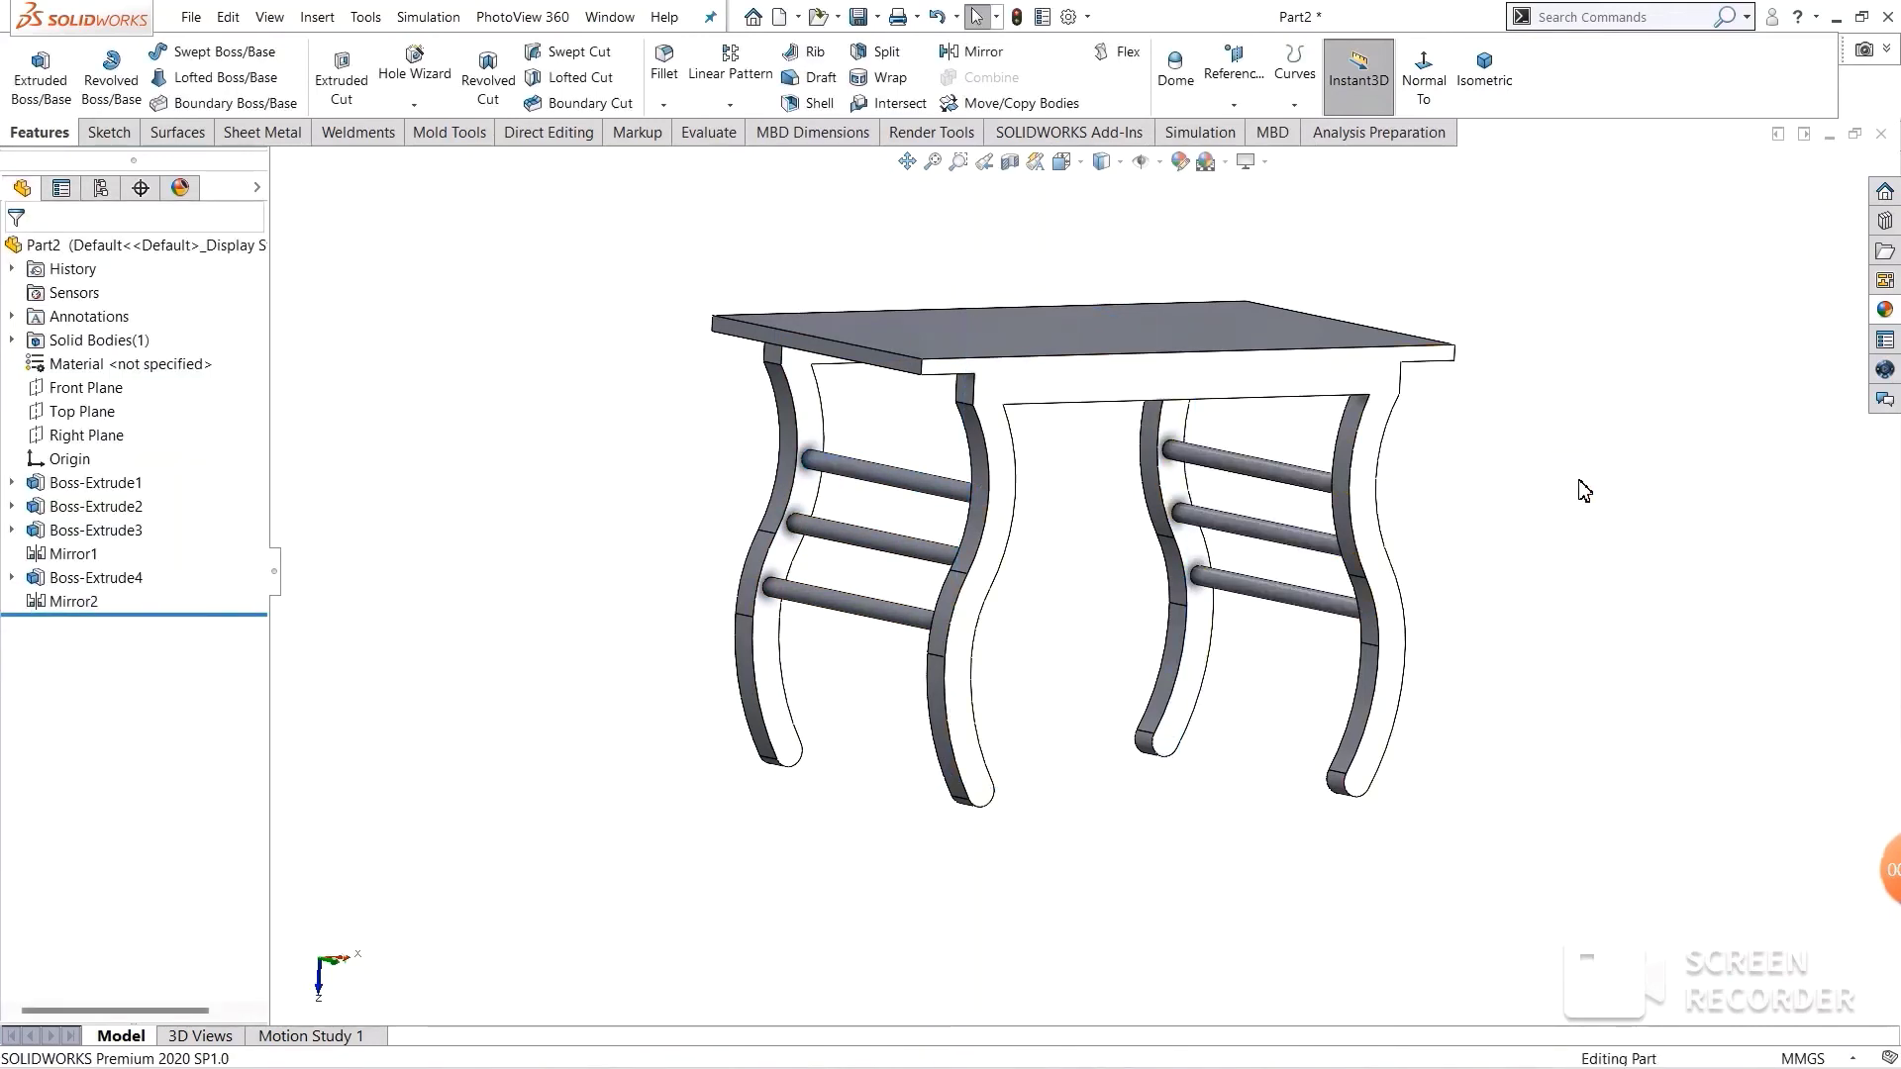
middle_click_drag(1578, 492, 1316, 501)
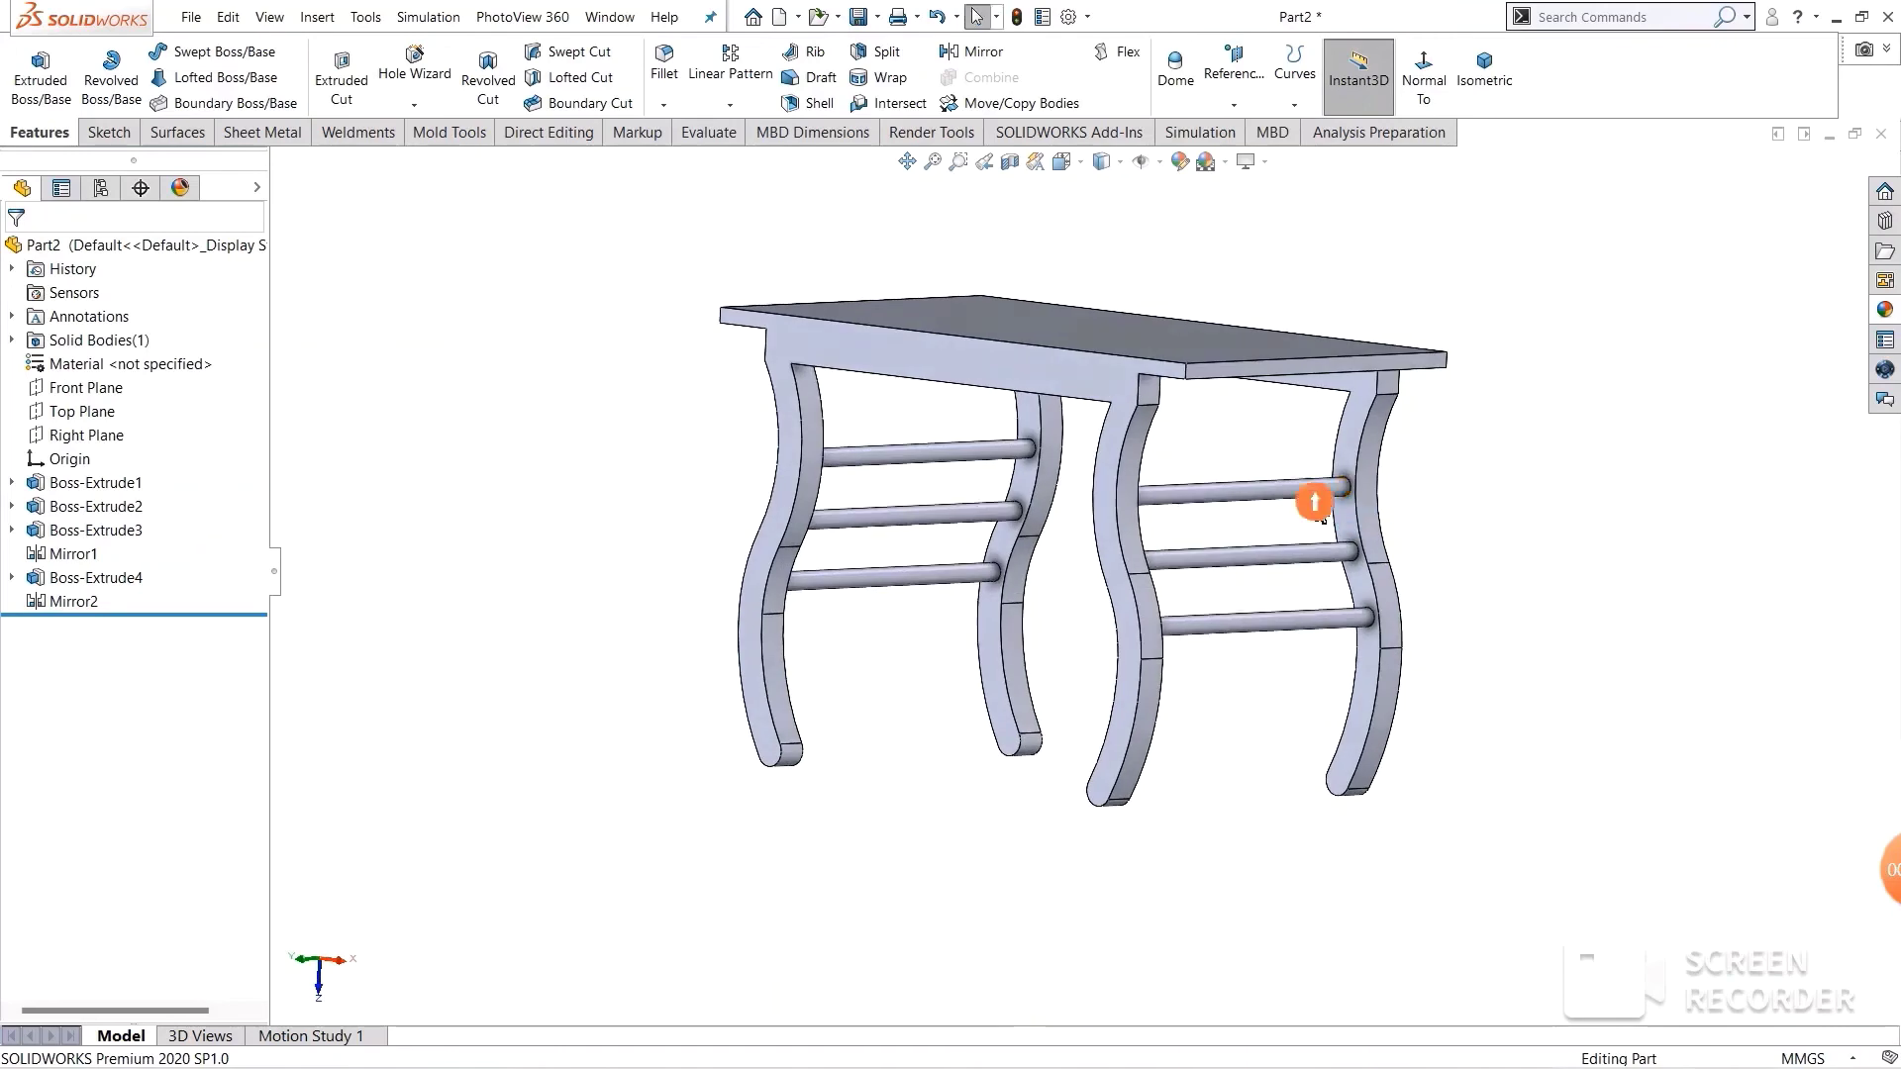
scroll(1247, 538, "down", 2)
scroll(1230, 544, "down", 3)
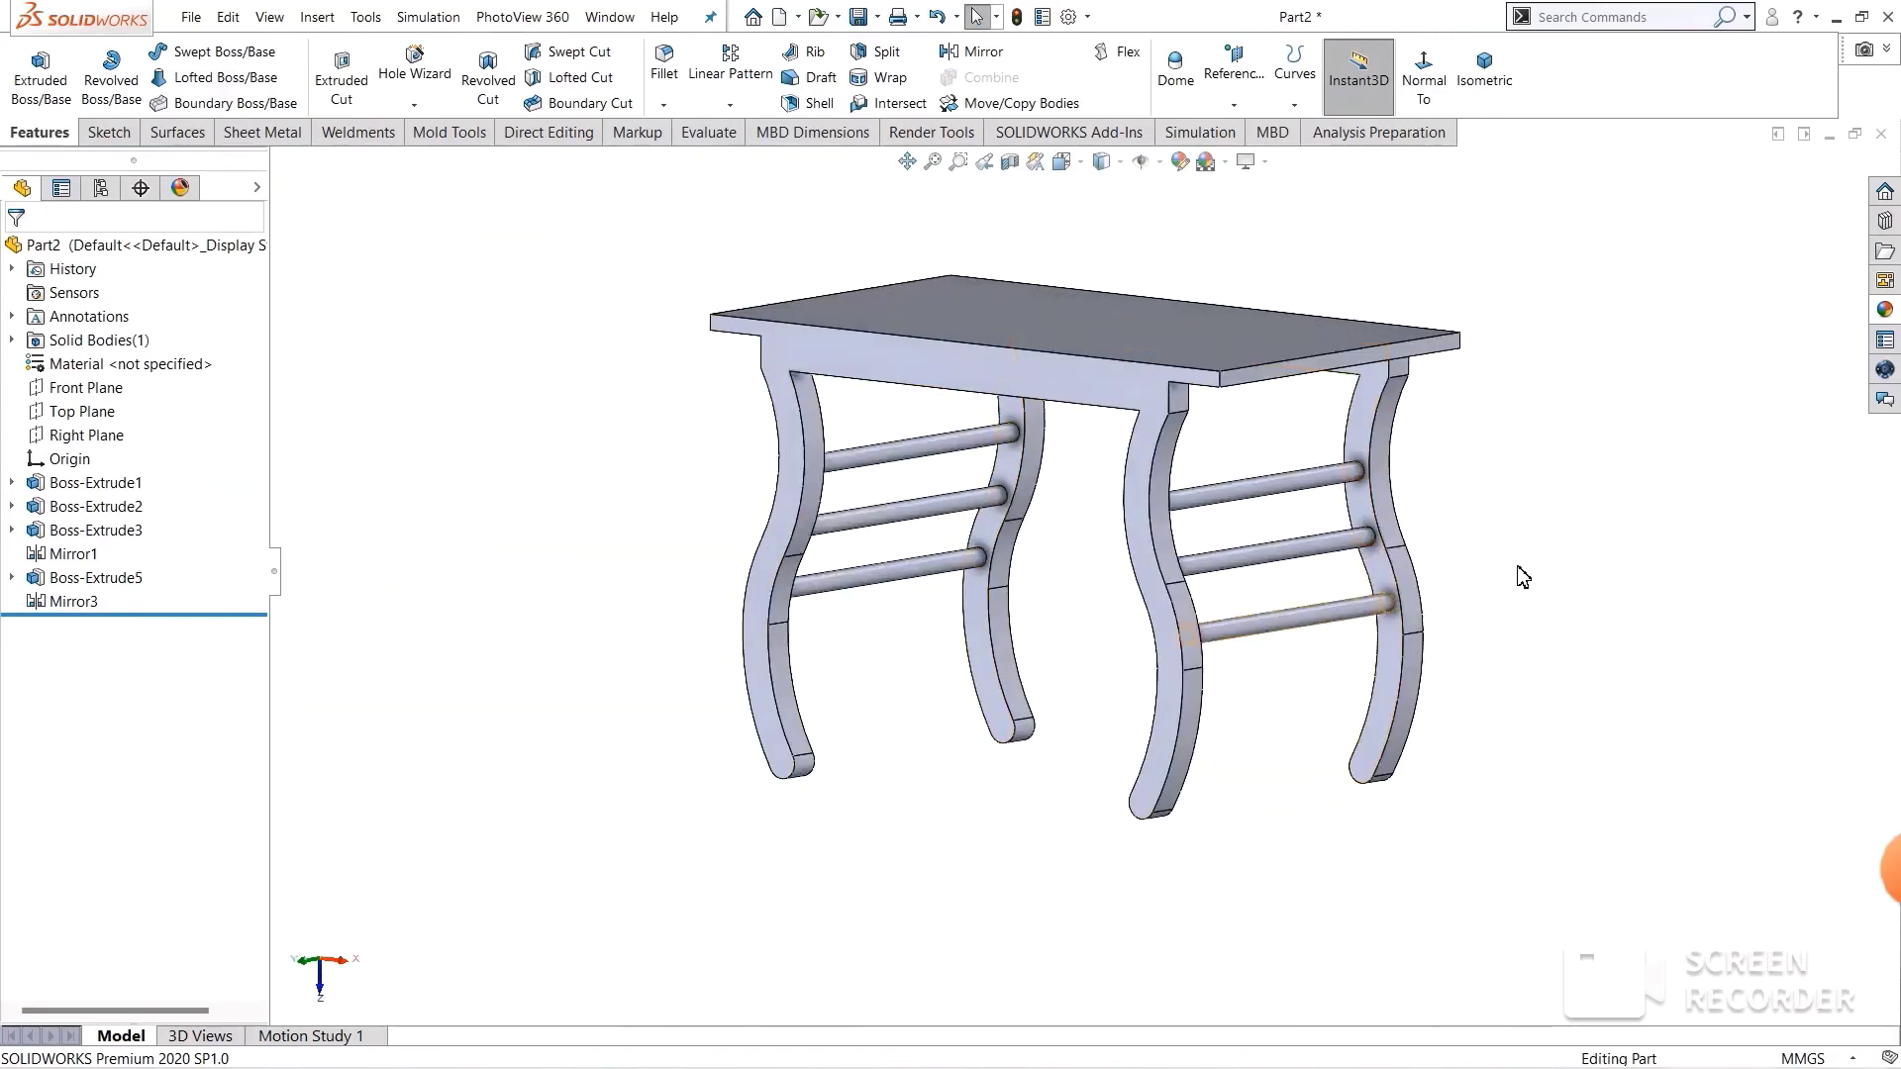
mouse_move(1523, 577)
middle_mouse_down()
mouse_move(1515, 552)
mouse_move(1494, 561)
mouse_move(1557, 548)
middle_mouse_up()
scroll(1089, 554, "up", 3)
scroll(1099, 584, "down", 1)
scroll(1101, 582, "down", 1)
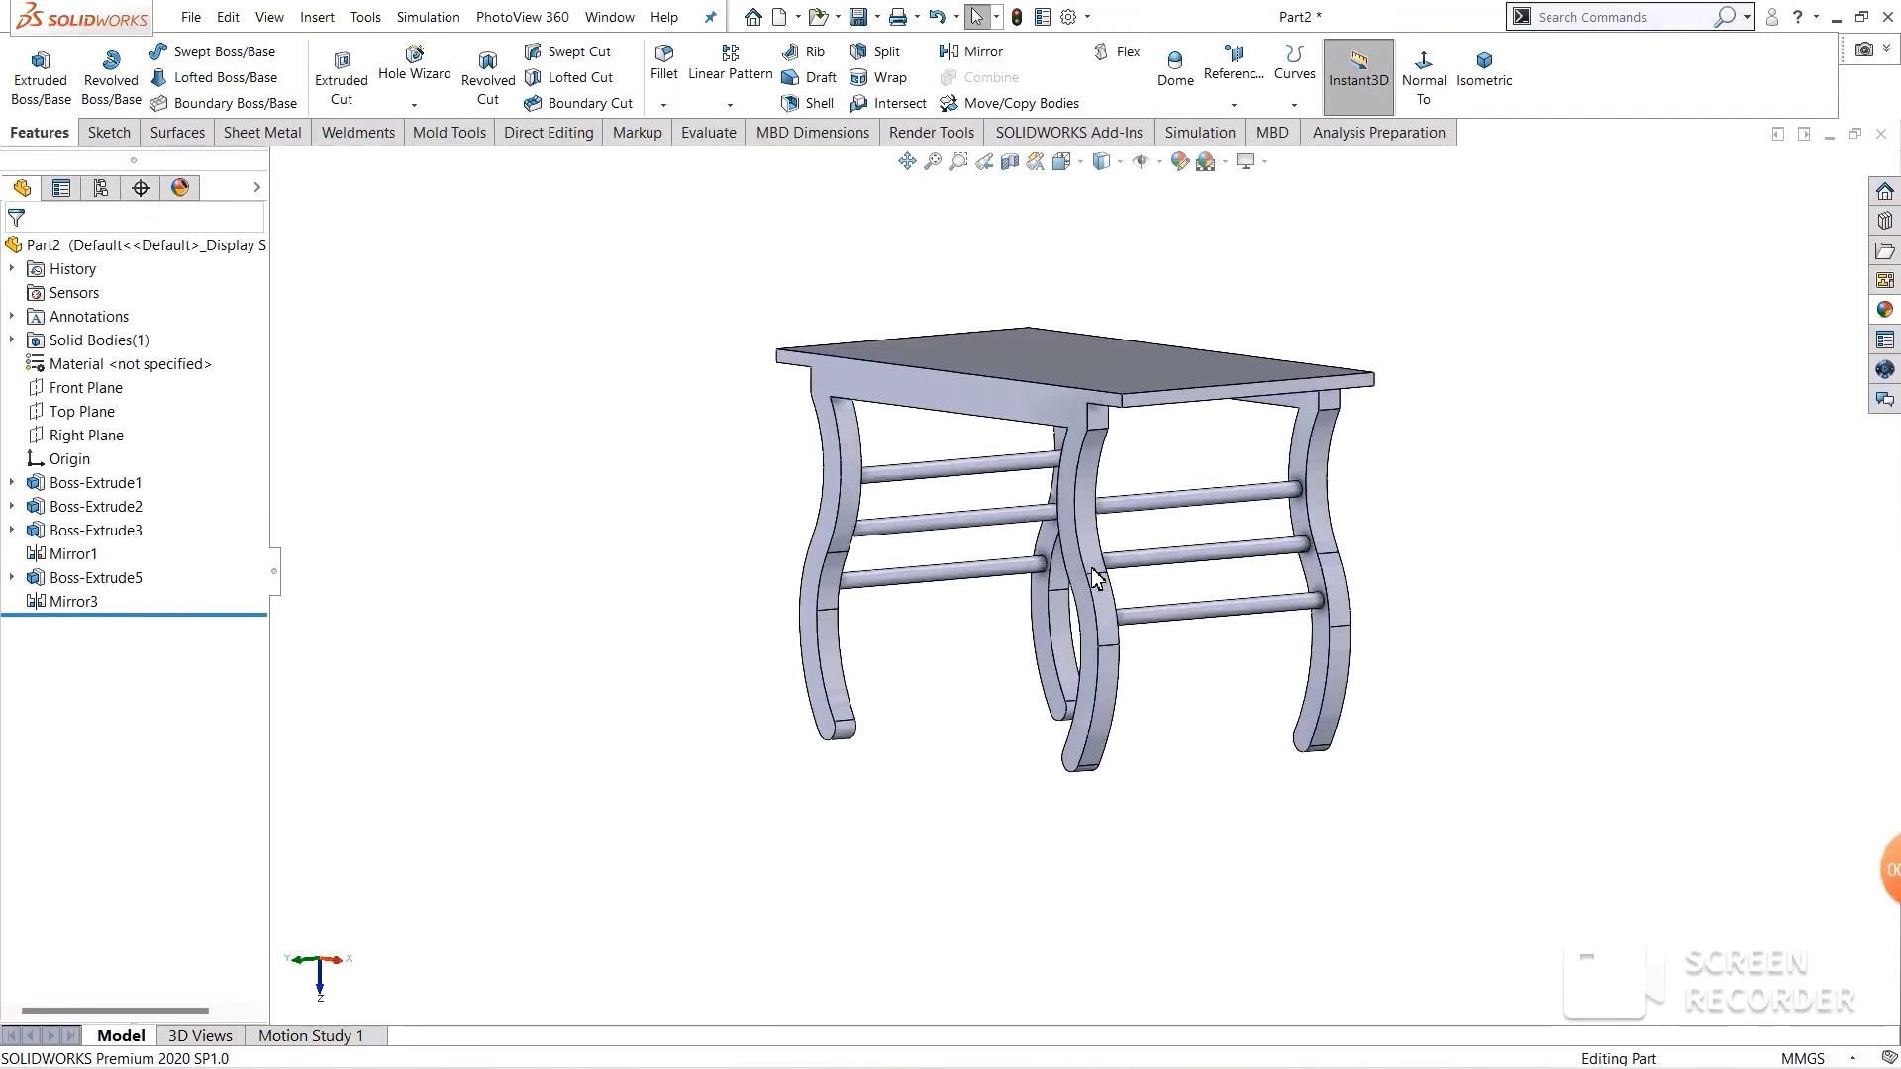
scroll(1089, 577, "down", 1)
middle_click_drag(453, 466, 448, 333)
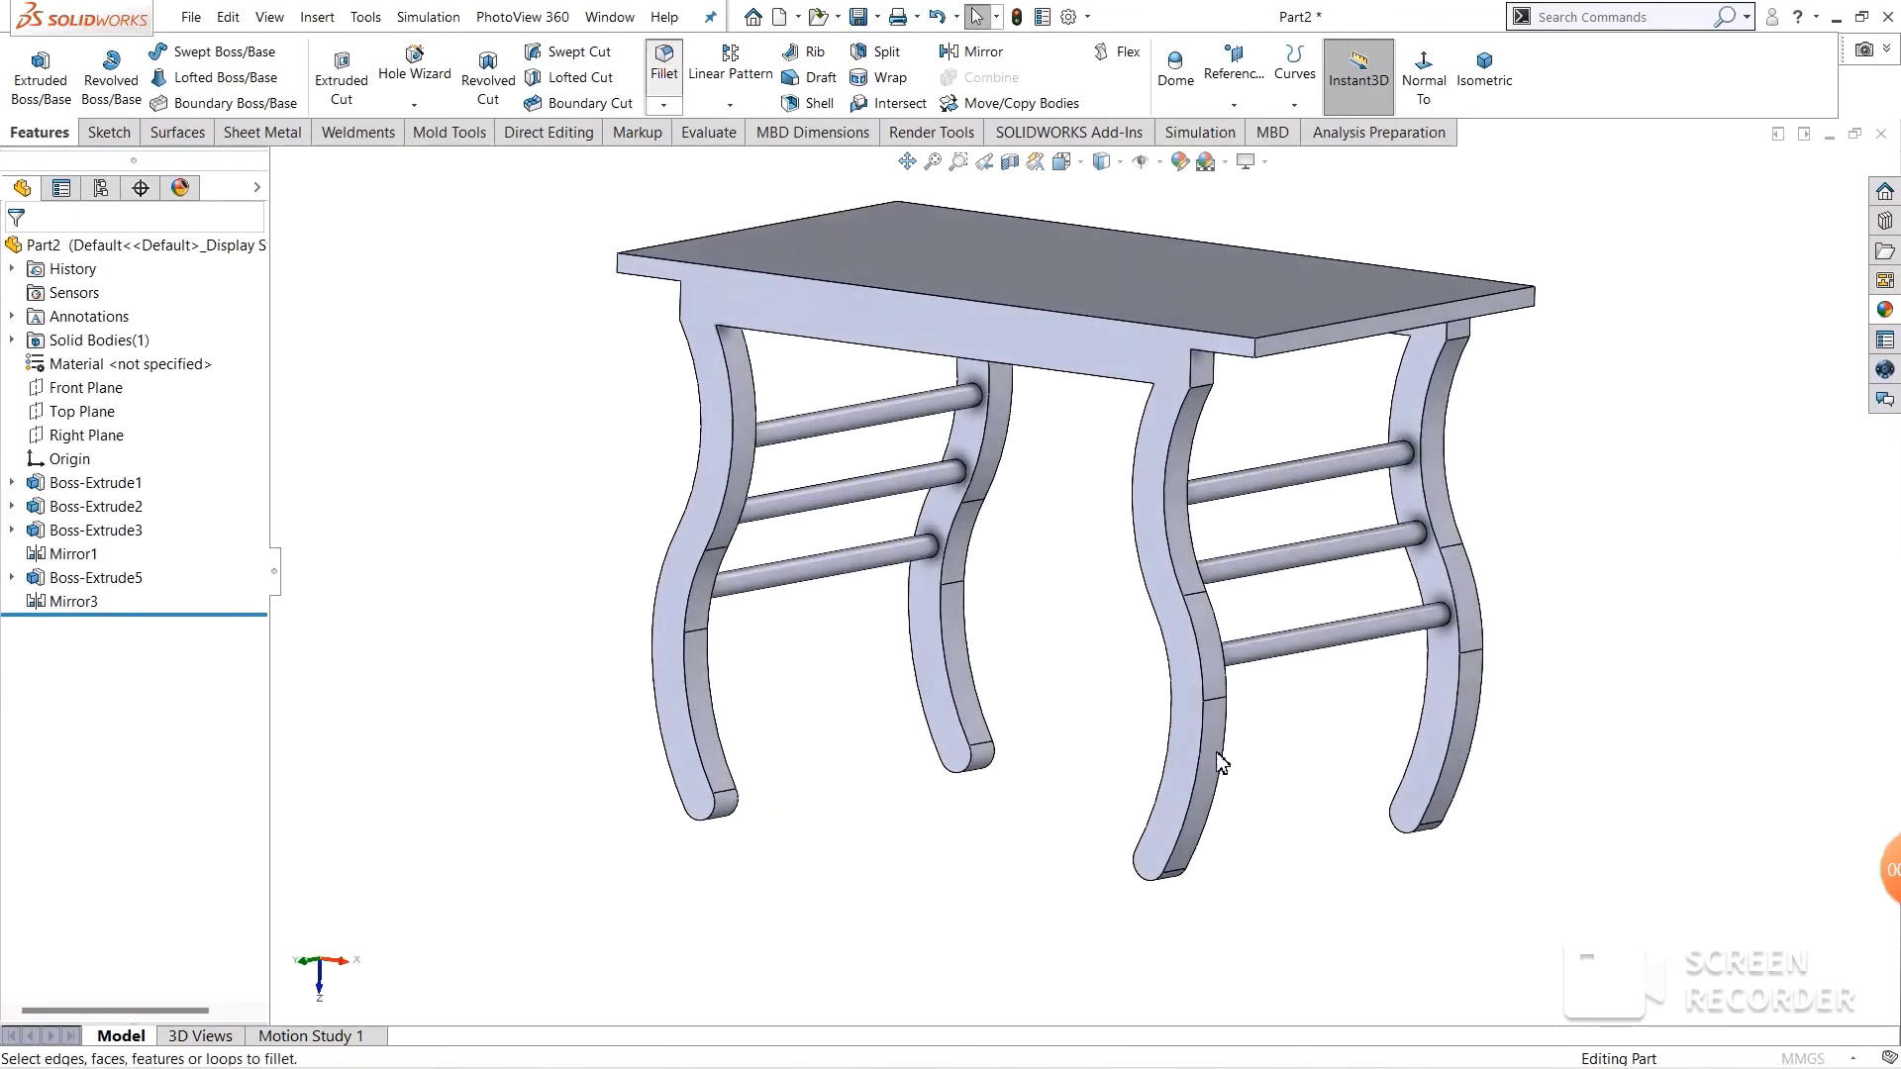
- Fillet the eight long edges of the four S-curve legs with a 10 mm radius
left_click(1202, 647)
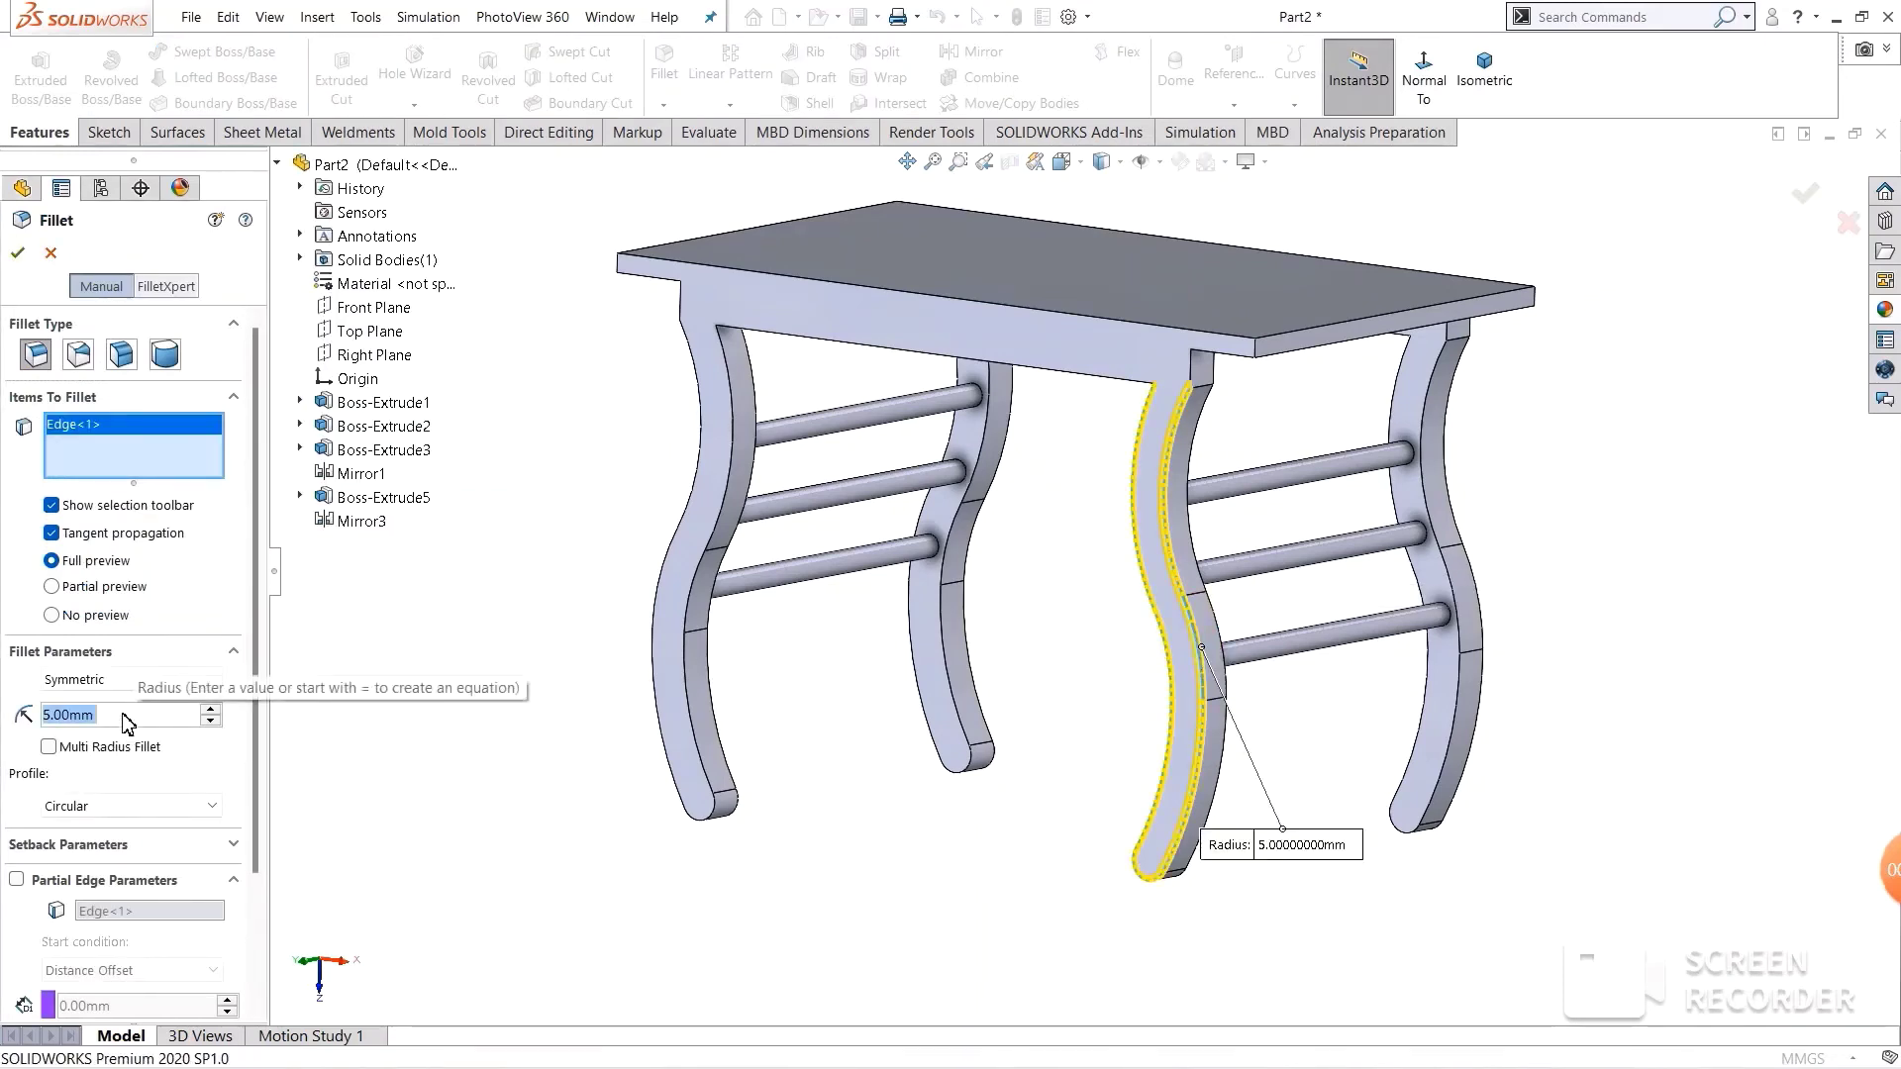
type("10")
key("Return")
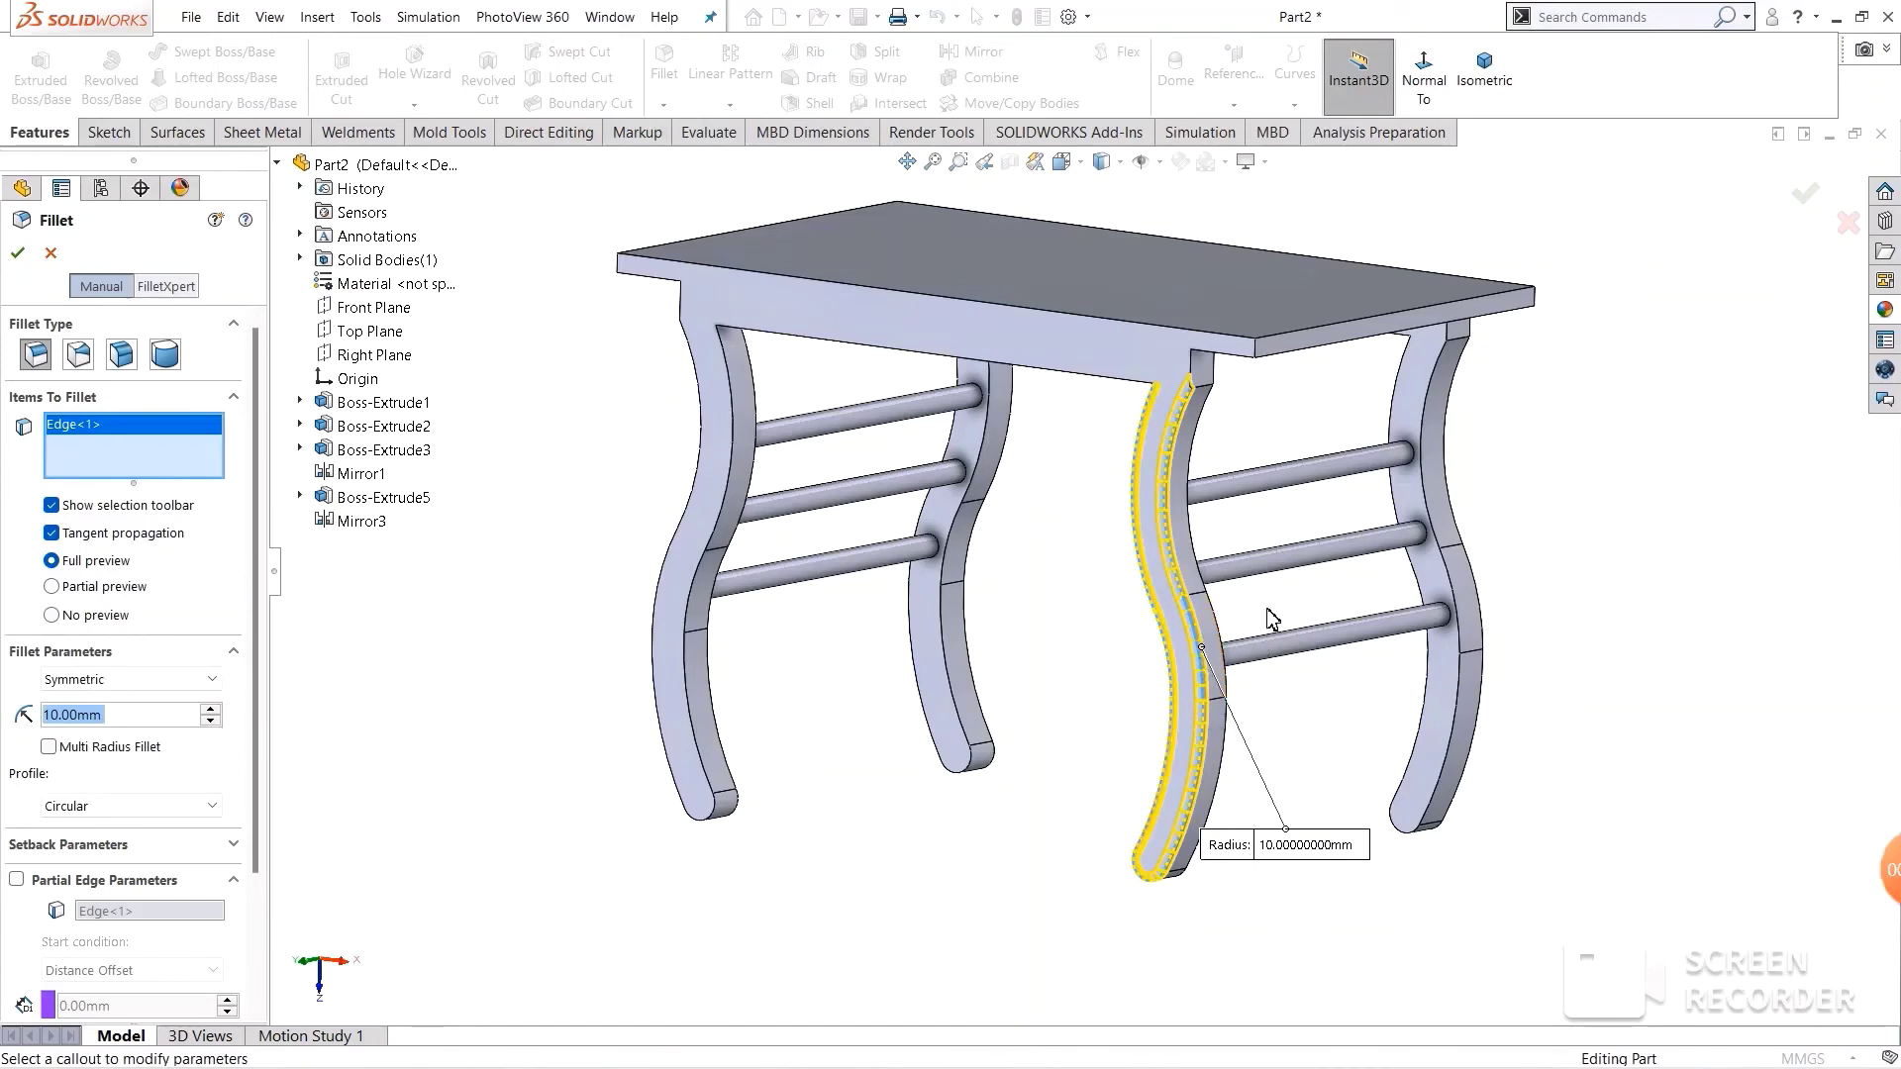
left_click(1214, 608)
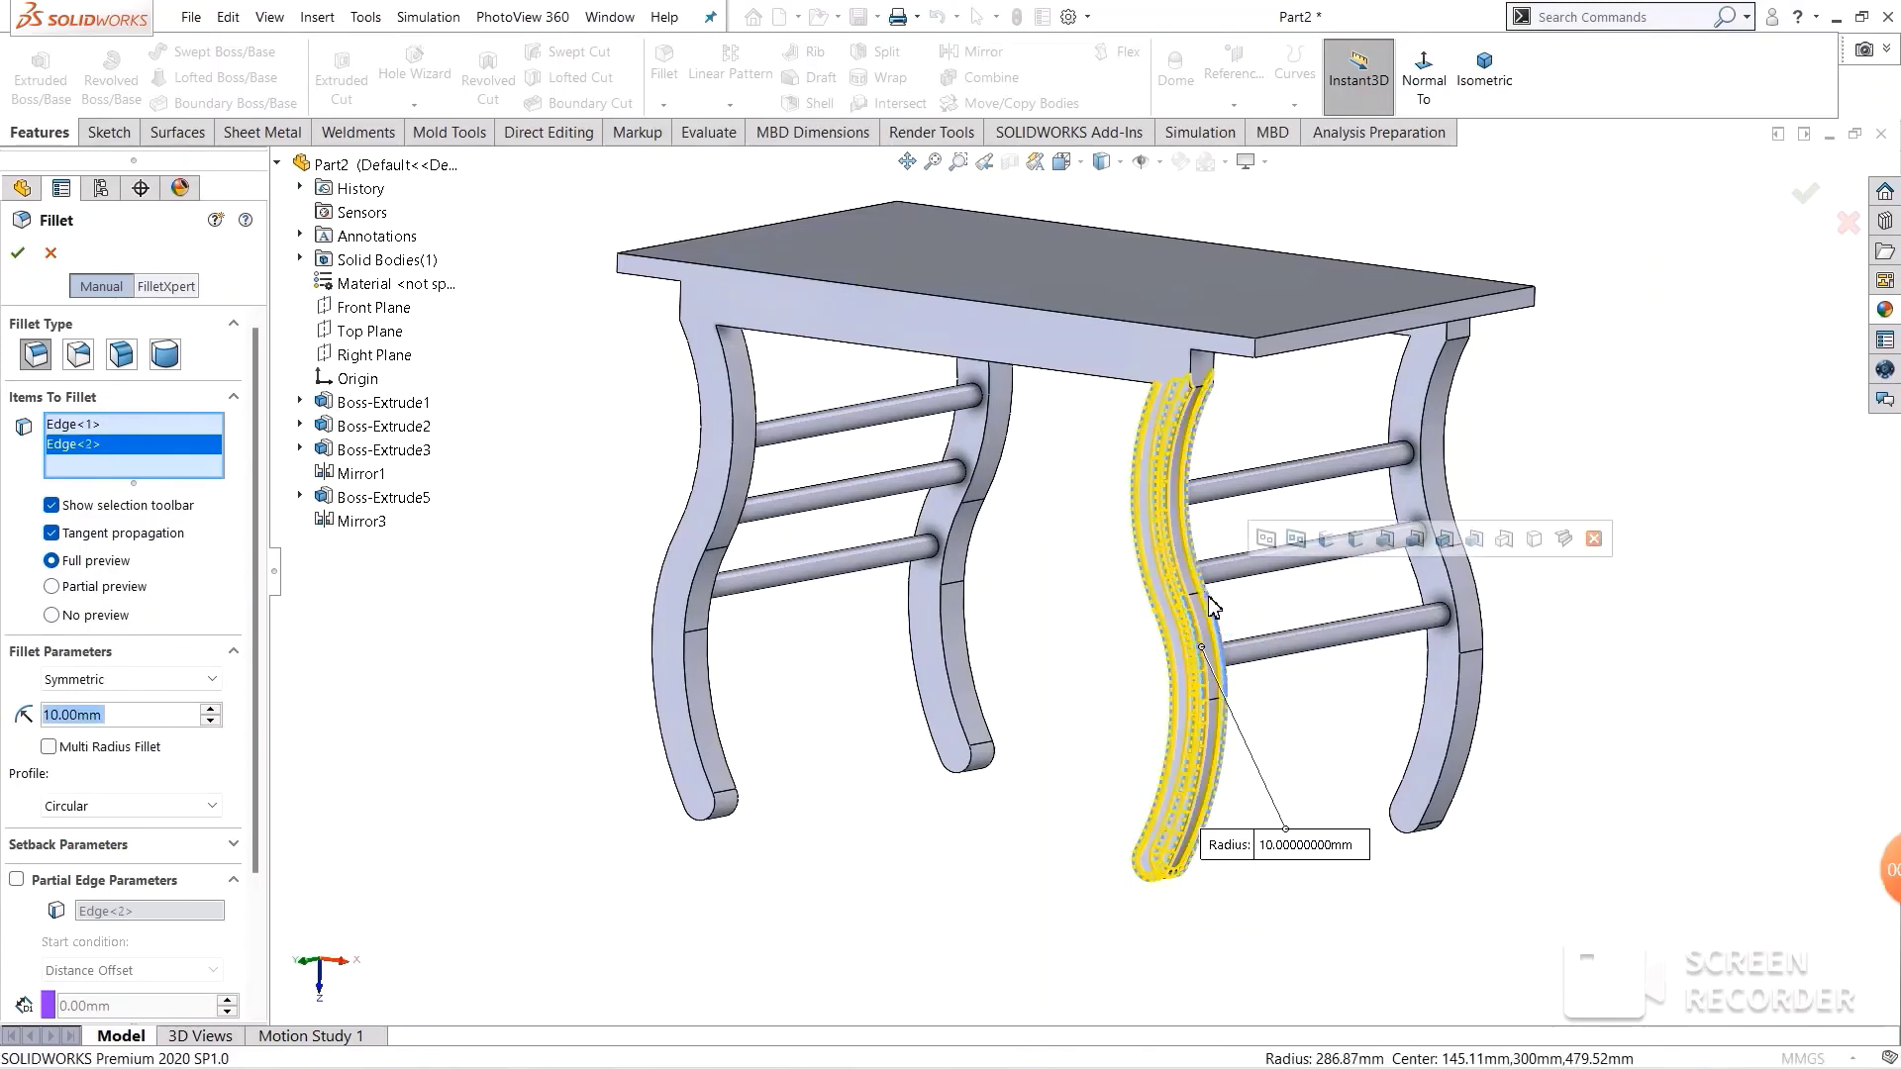
left_click(1461, 583)
left_click(1474, 579)
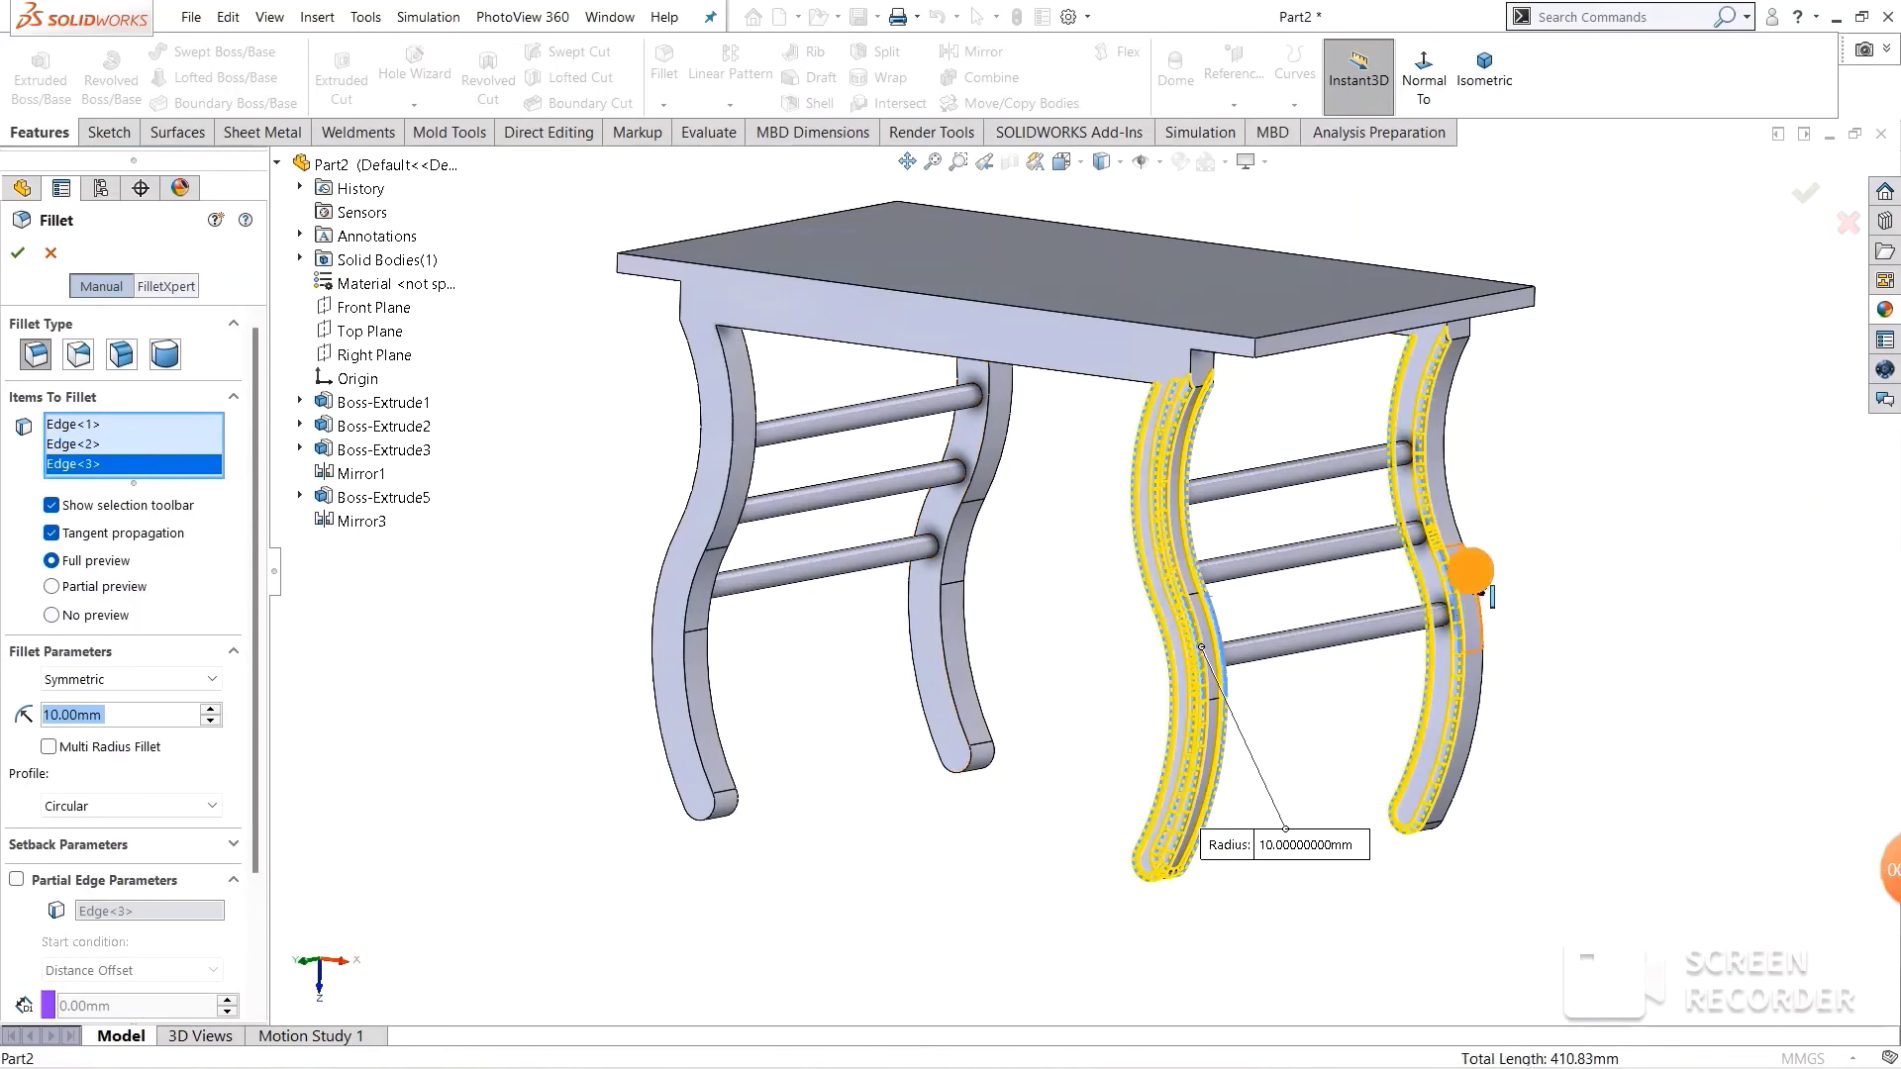
left_click(942, 616)
left_click(968, 603)
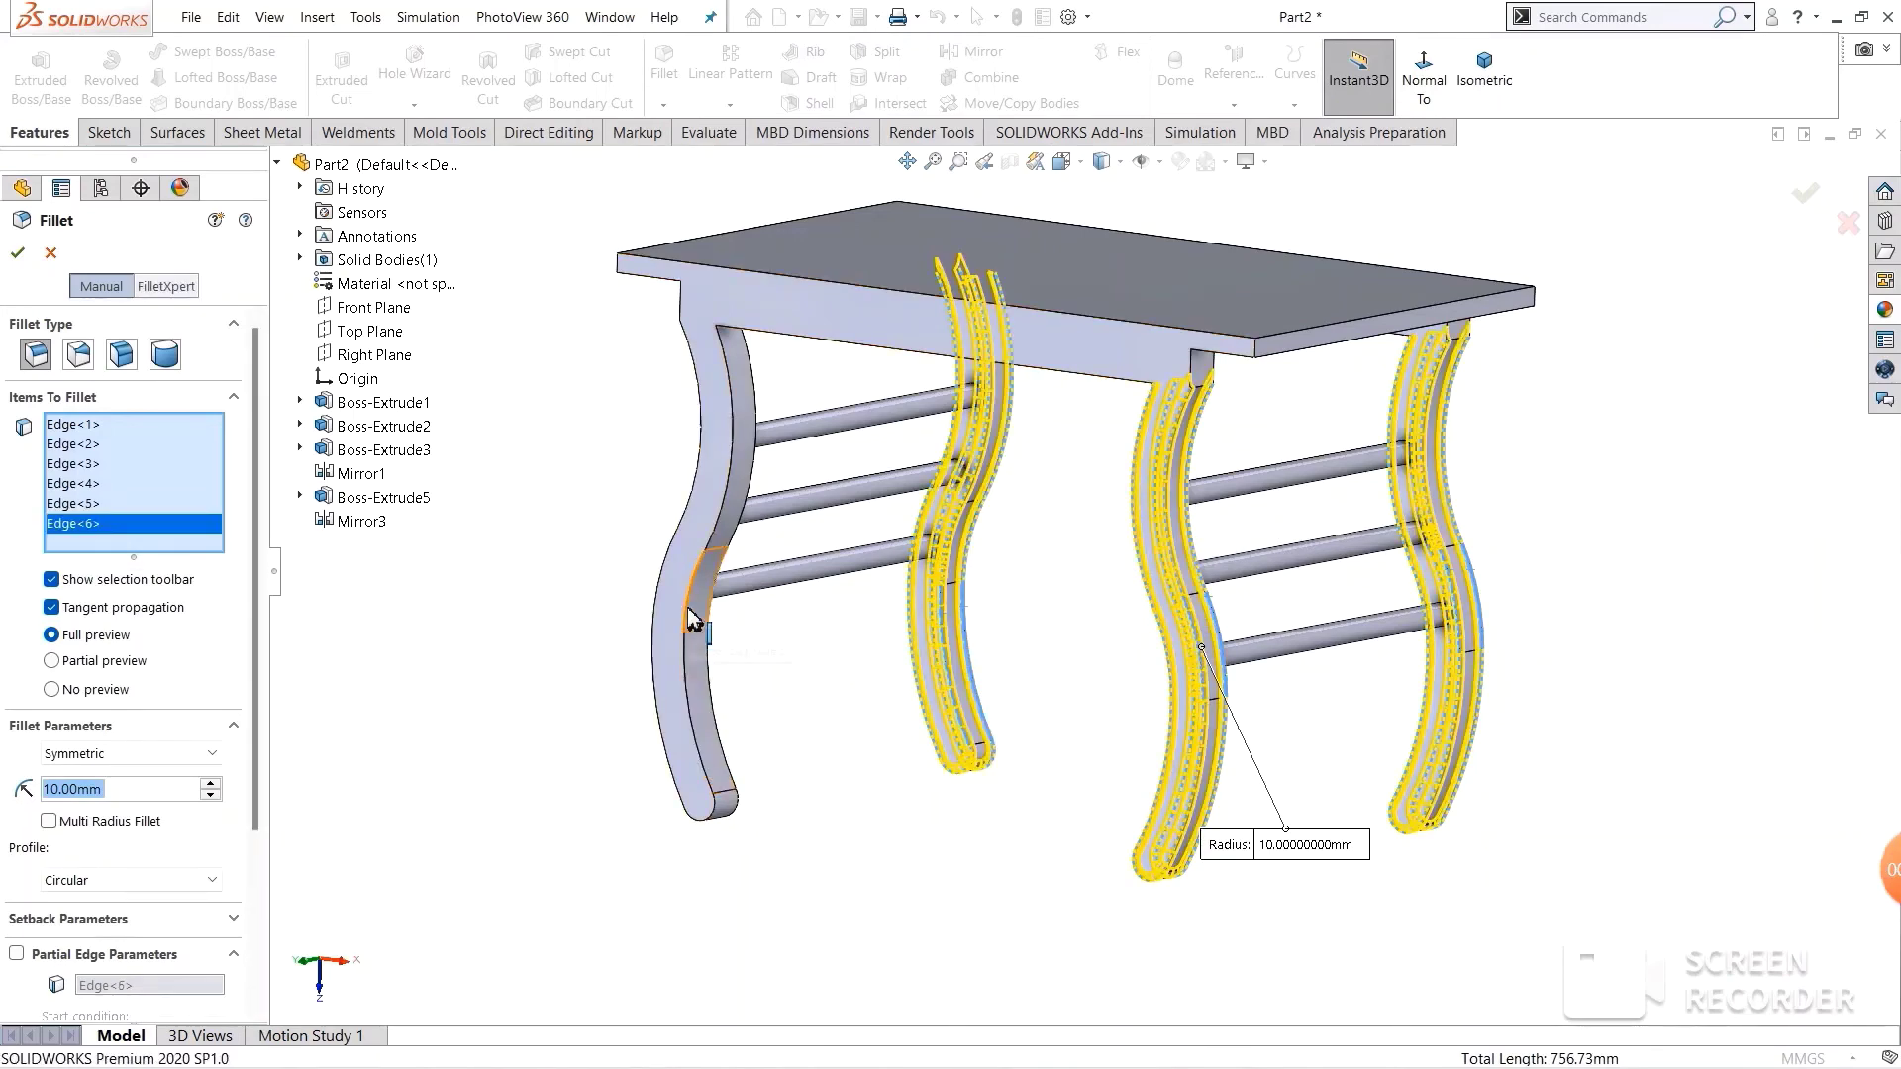
left_click(714, 663)
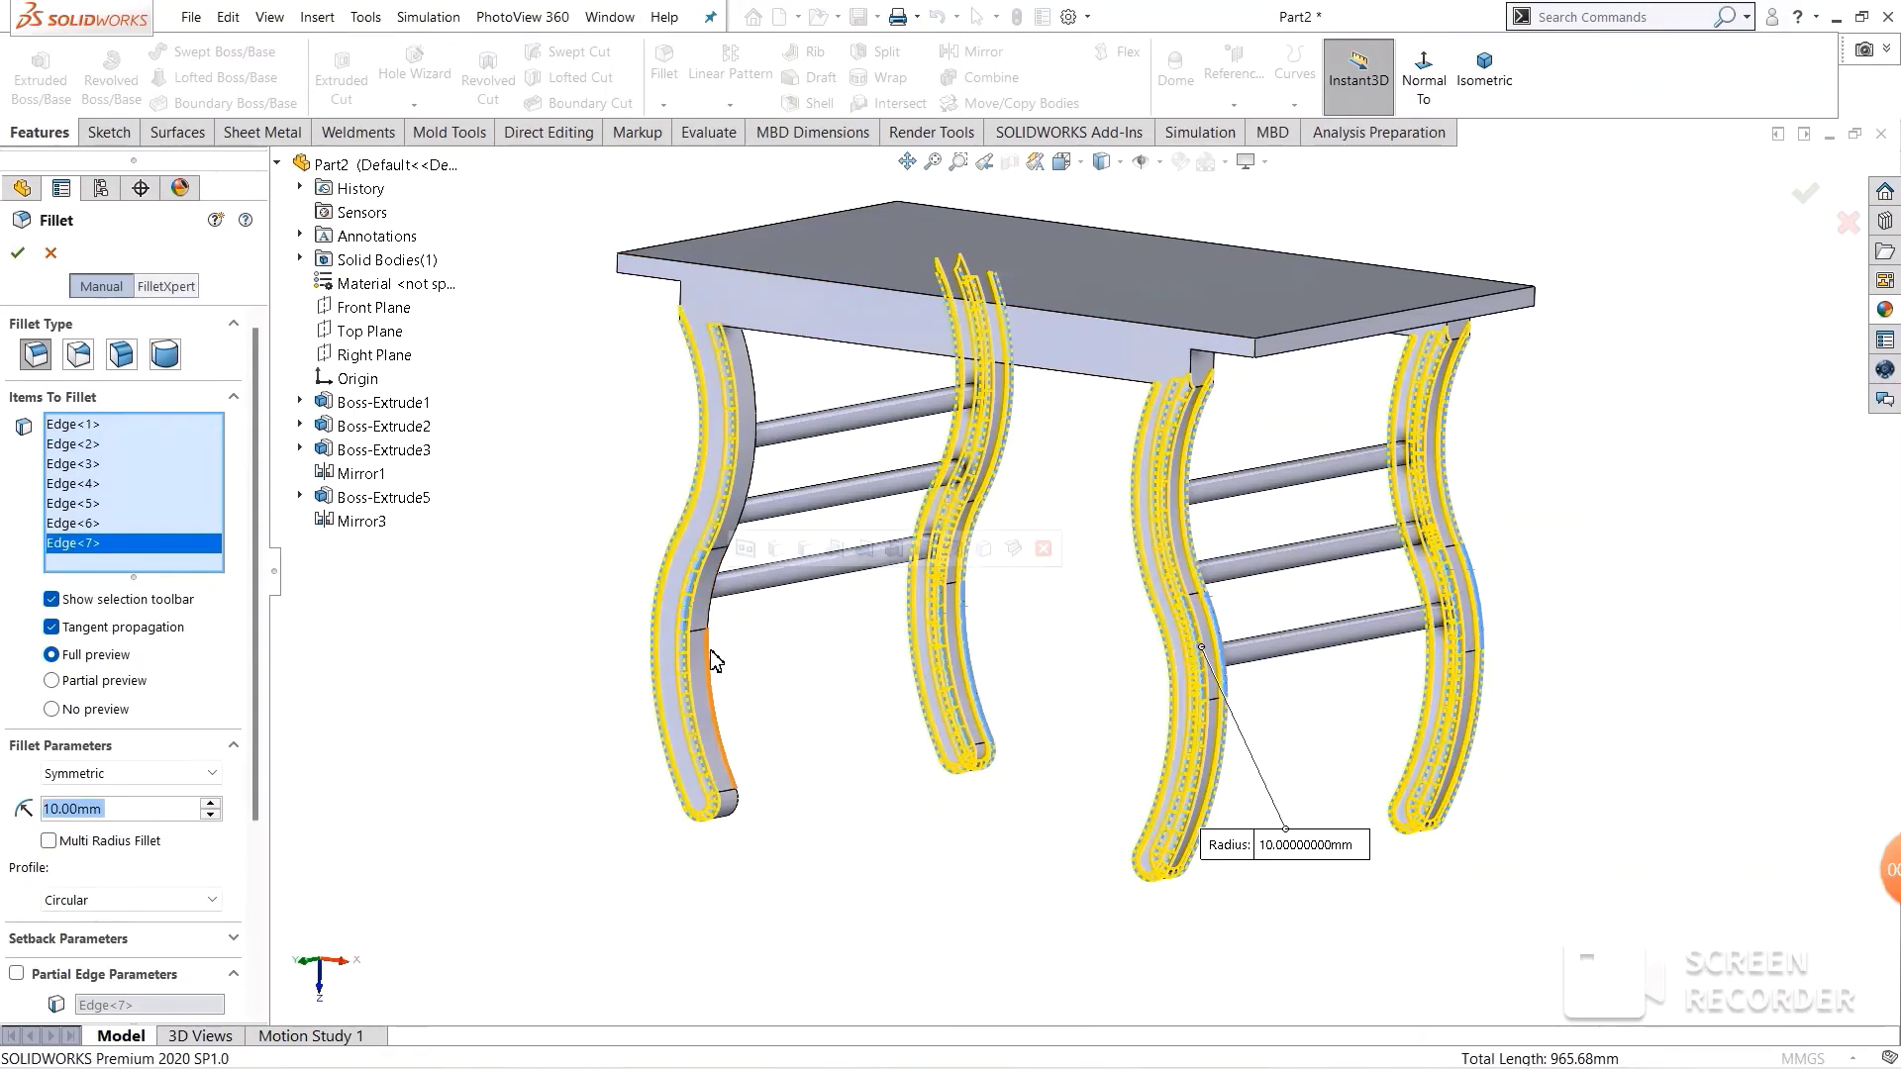
left_click(729, 772)
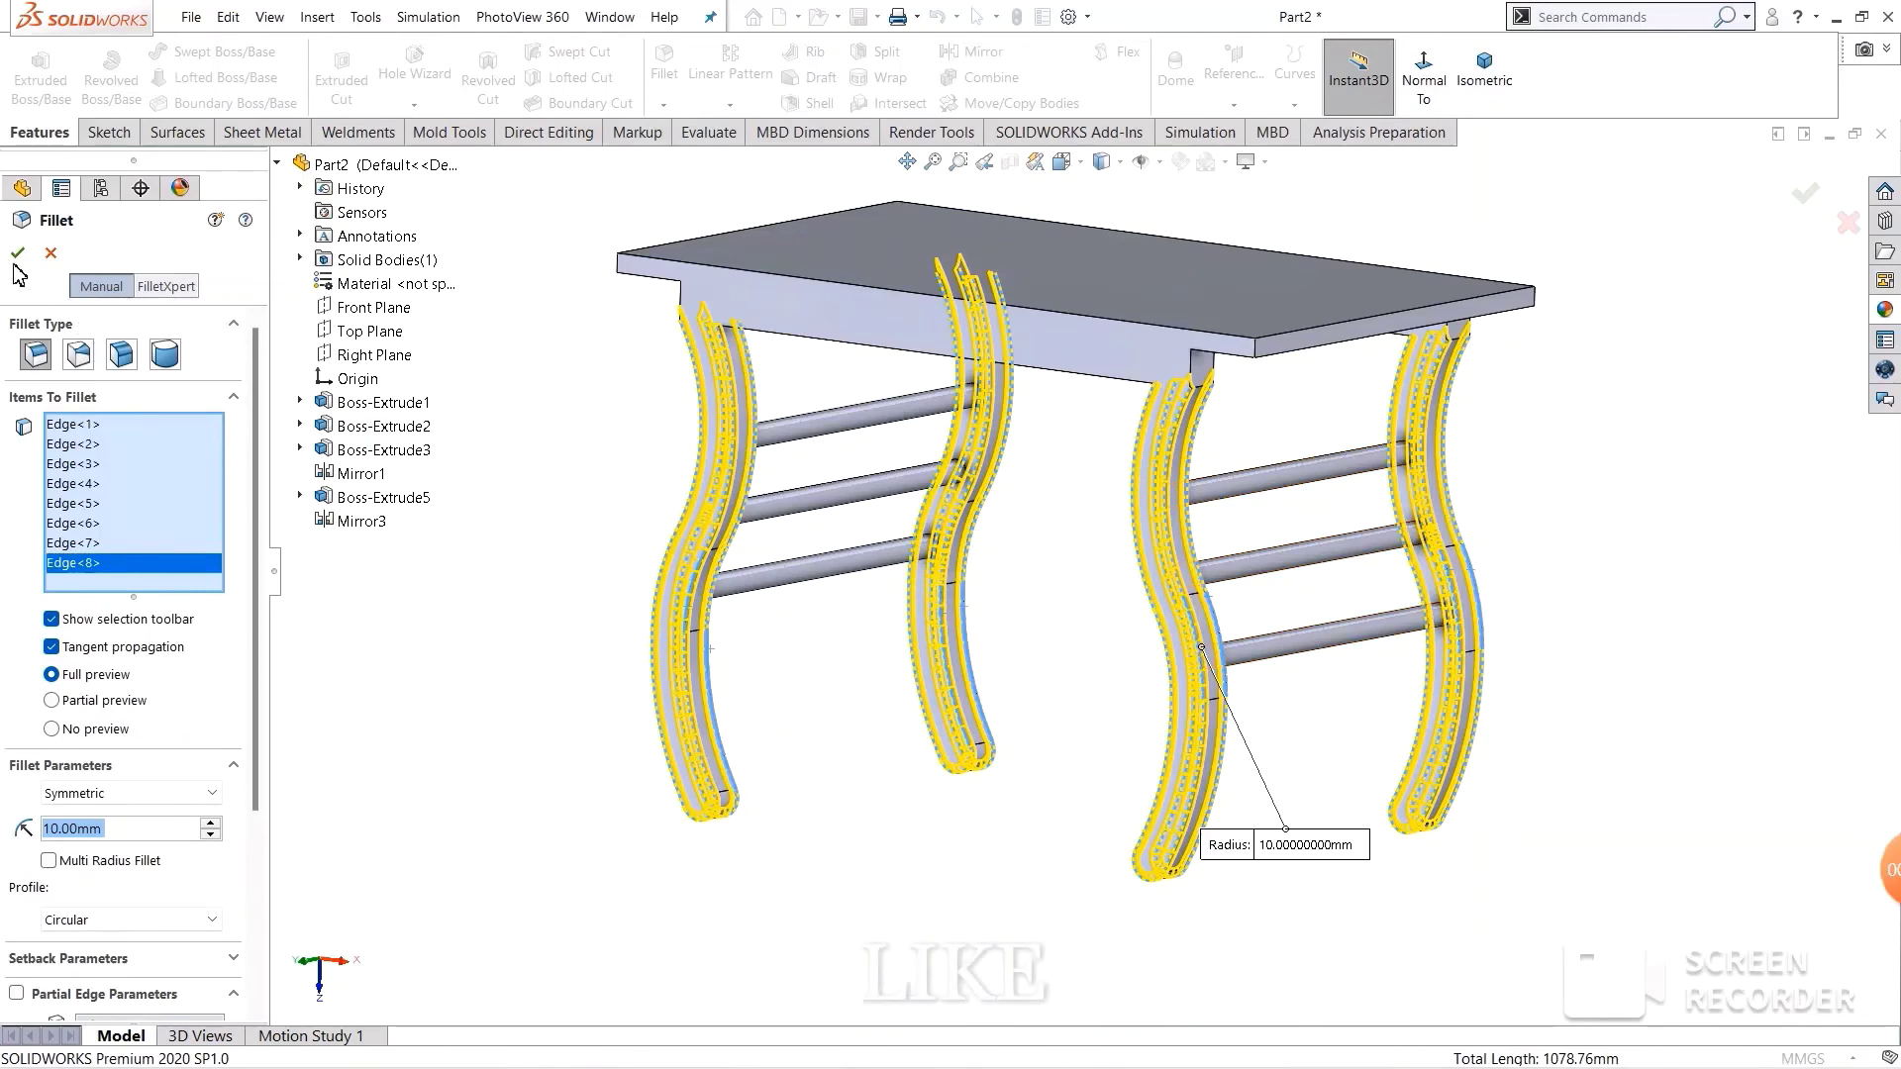
key("Return")
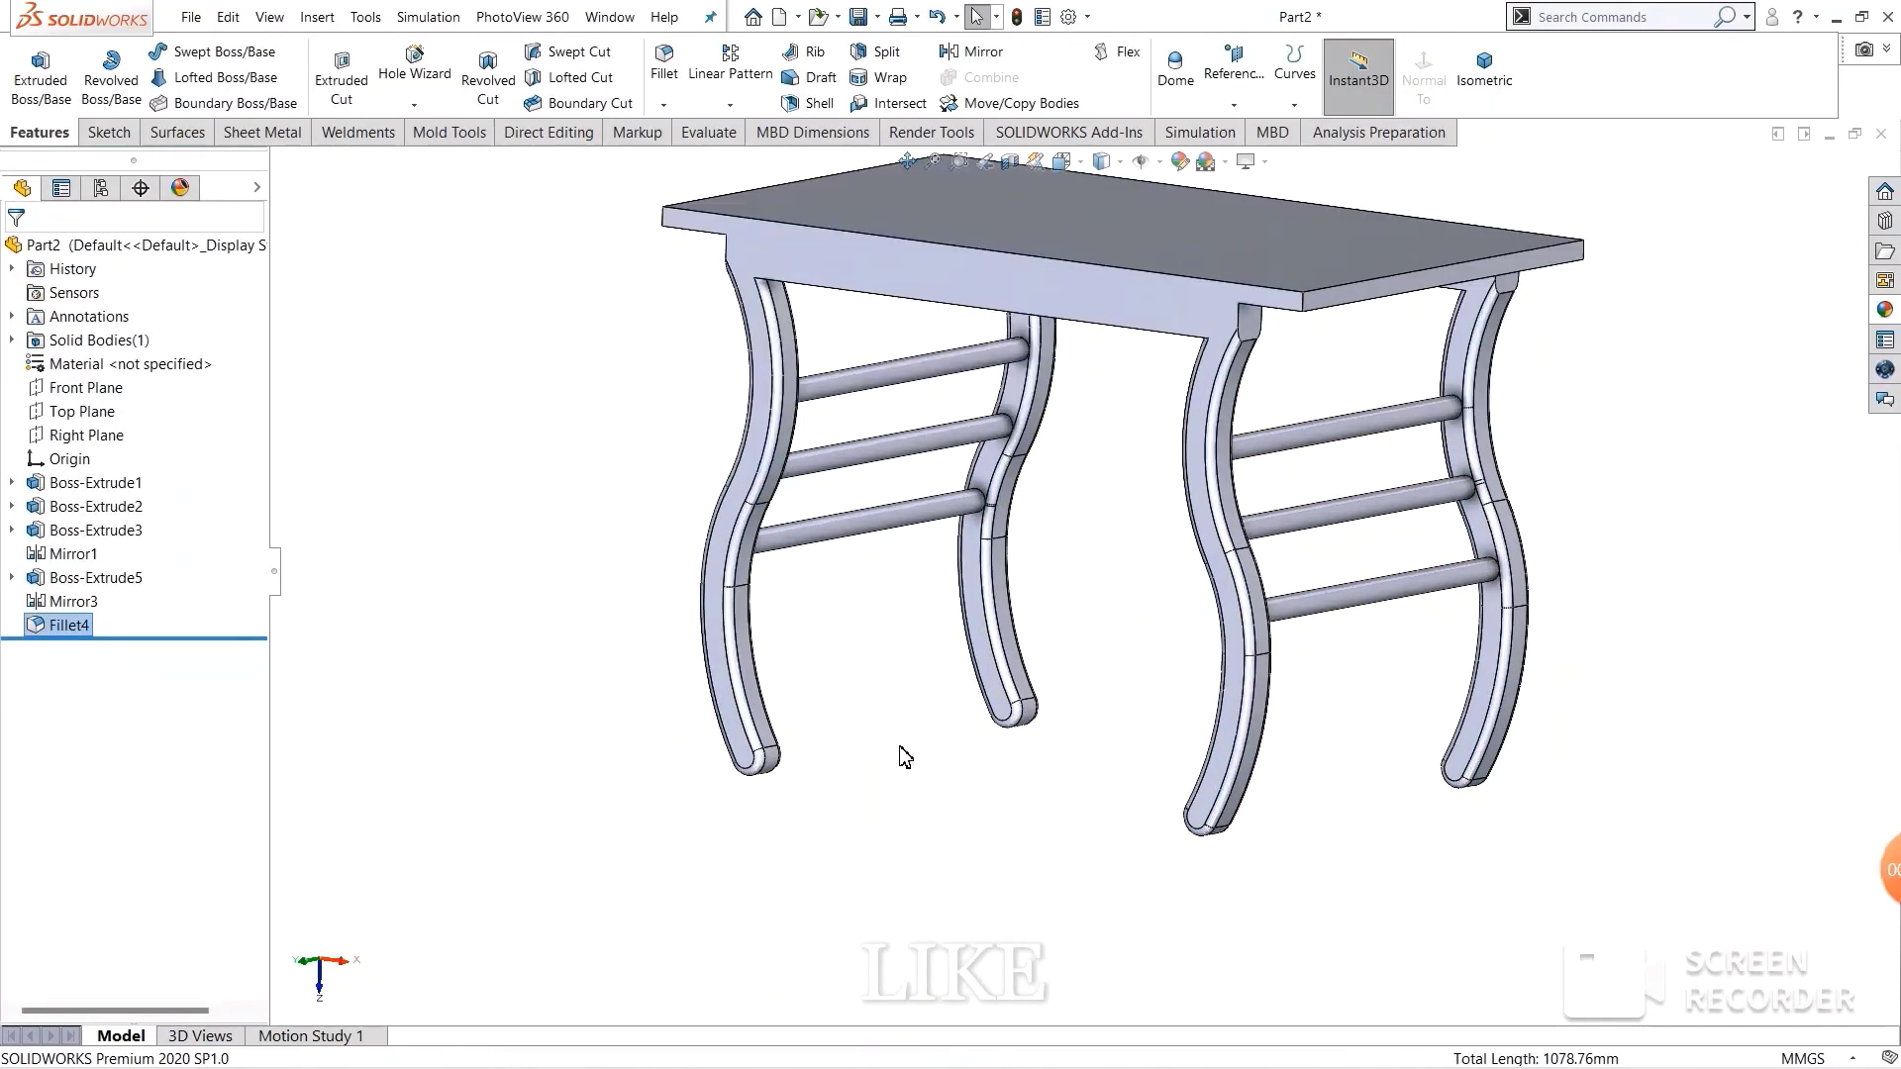
middle_click_drag(903, 760, 1173, 624)
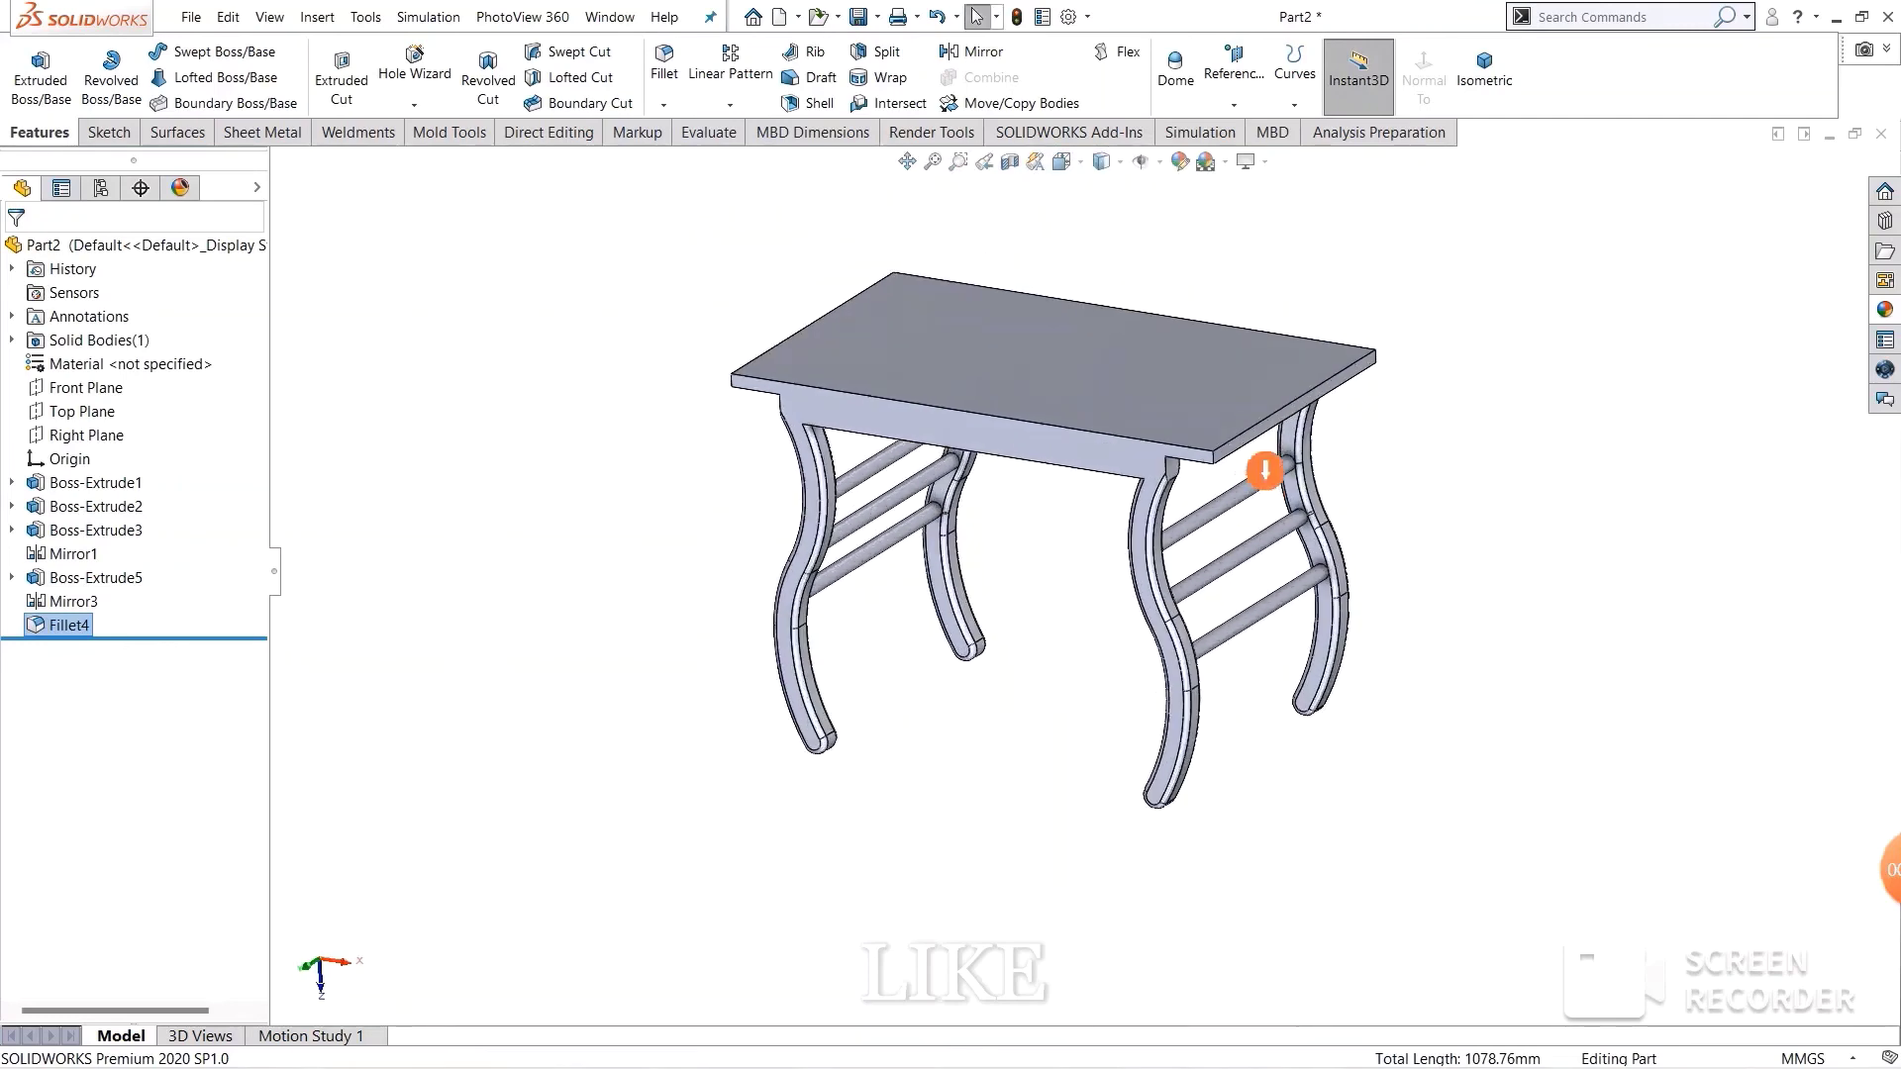
- Round all four vertical tabletop corner edges with a 50 mm fillet
scroll(1185, 458, "down", 4)
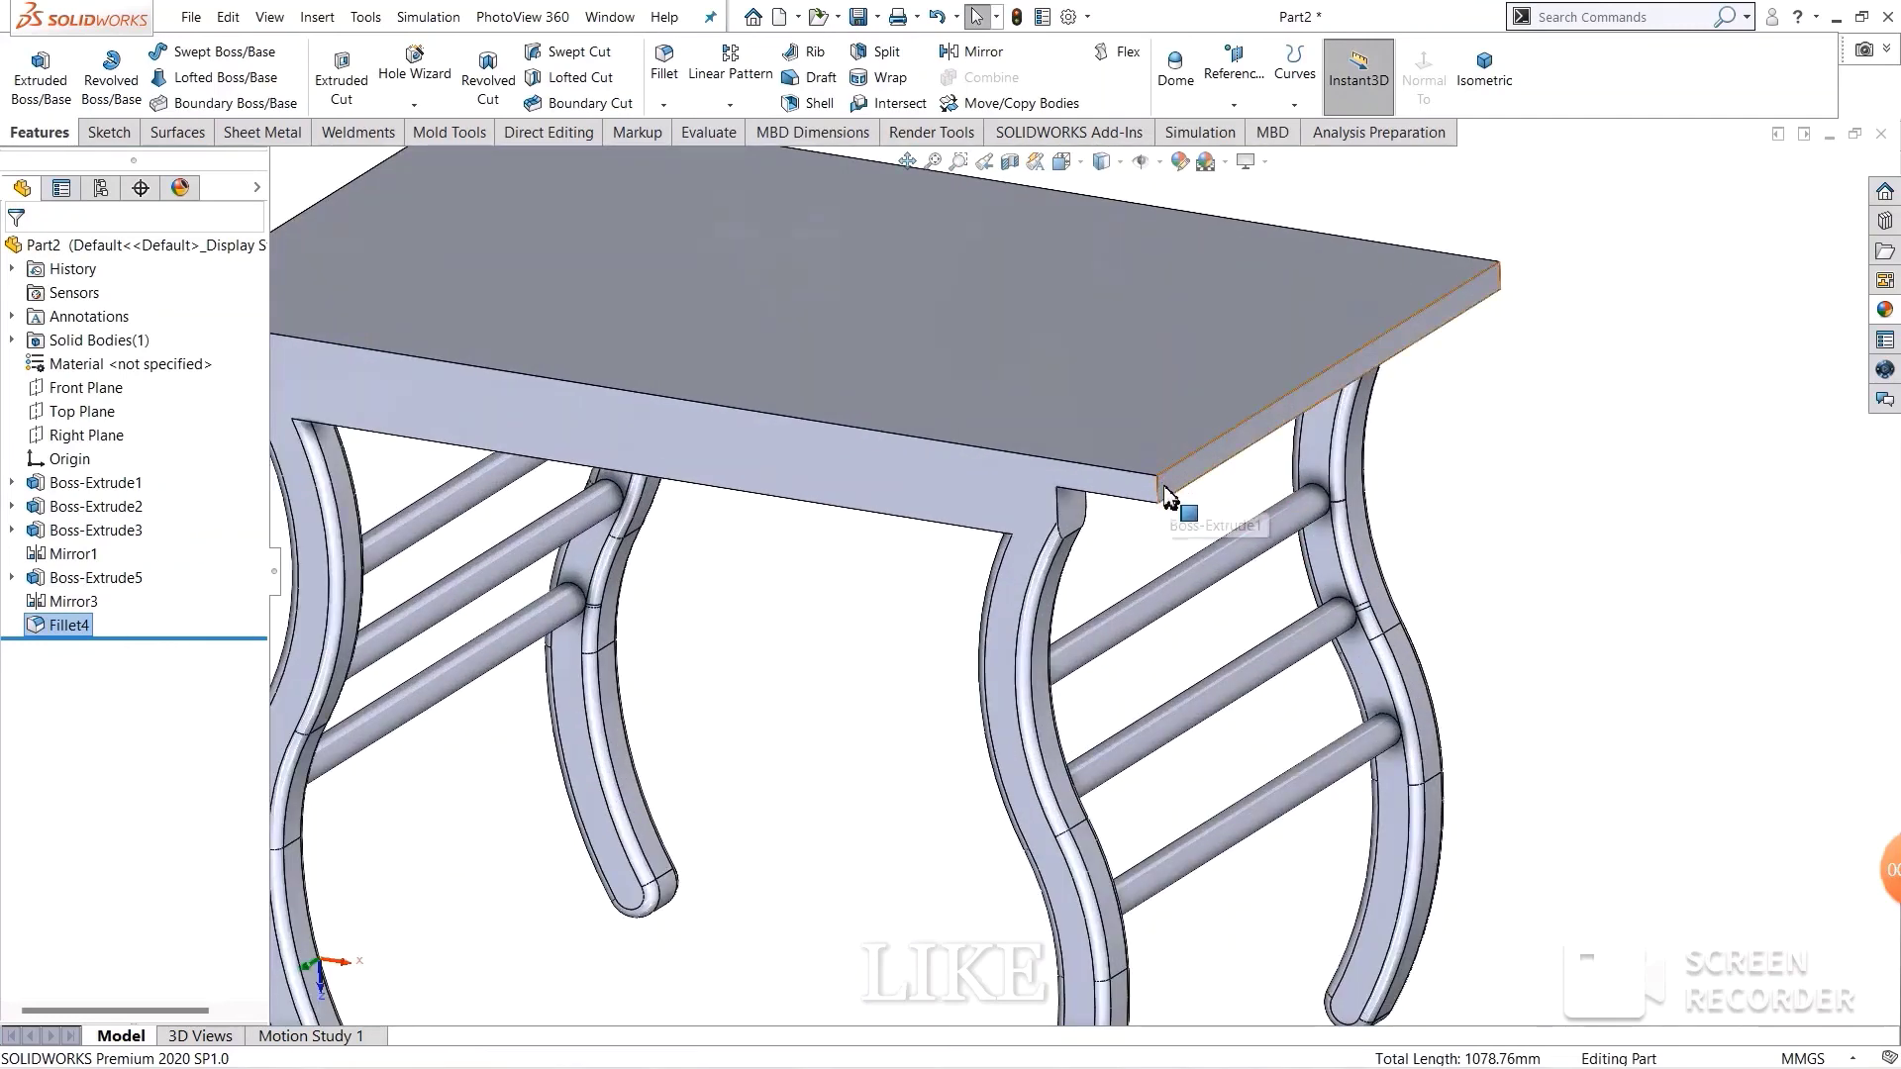
left_click(1160, 491)
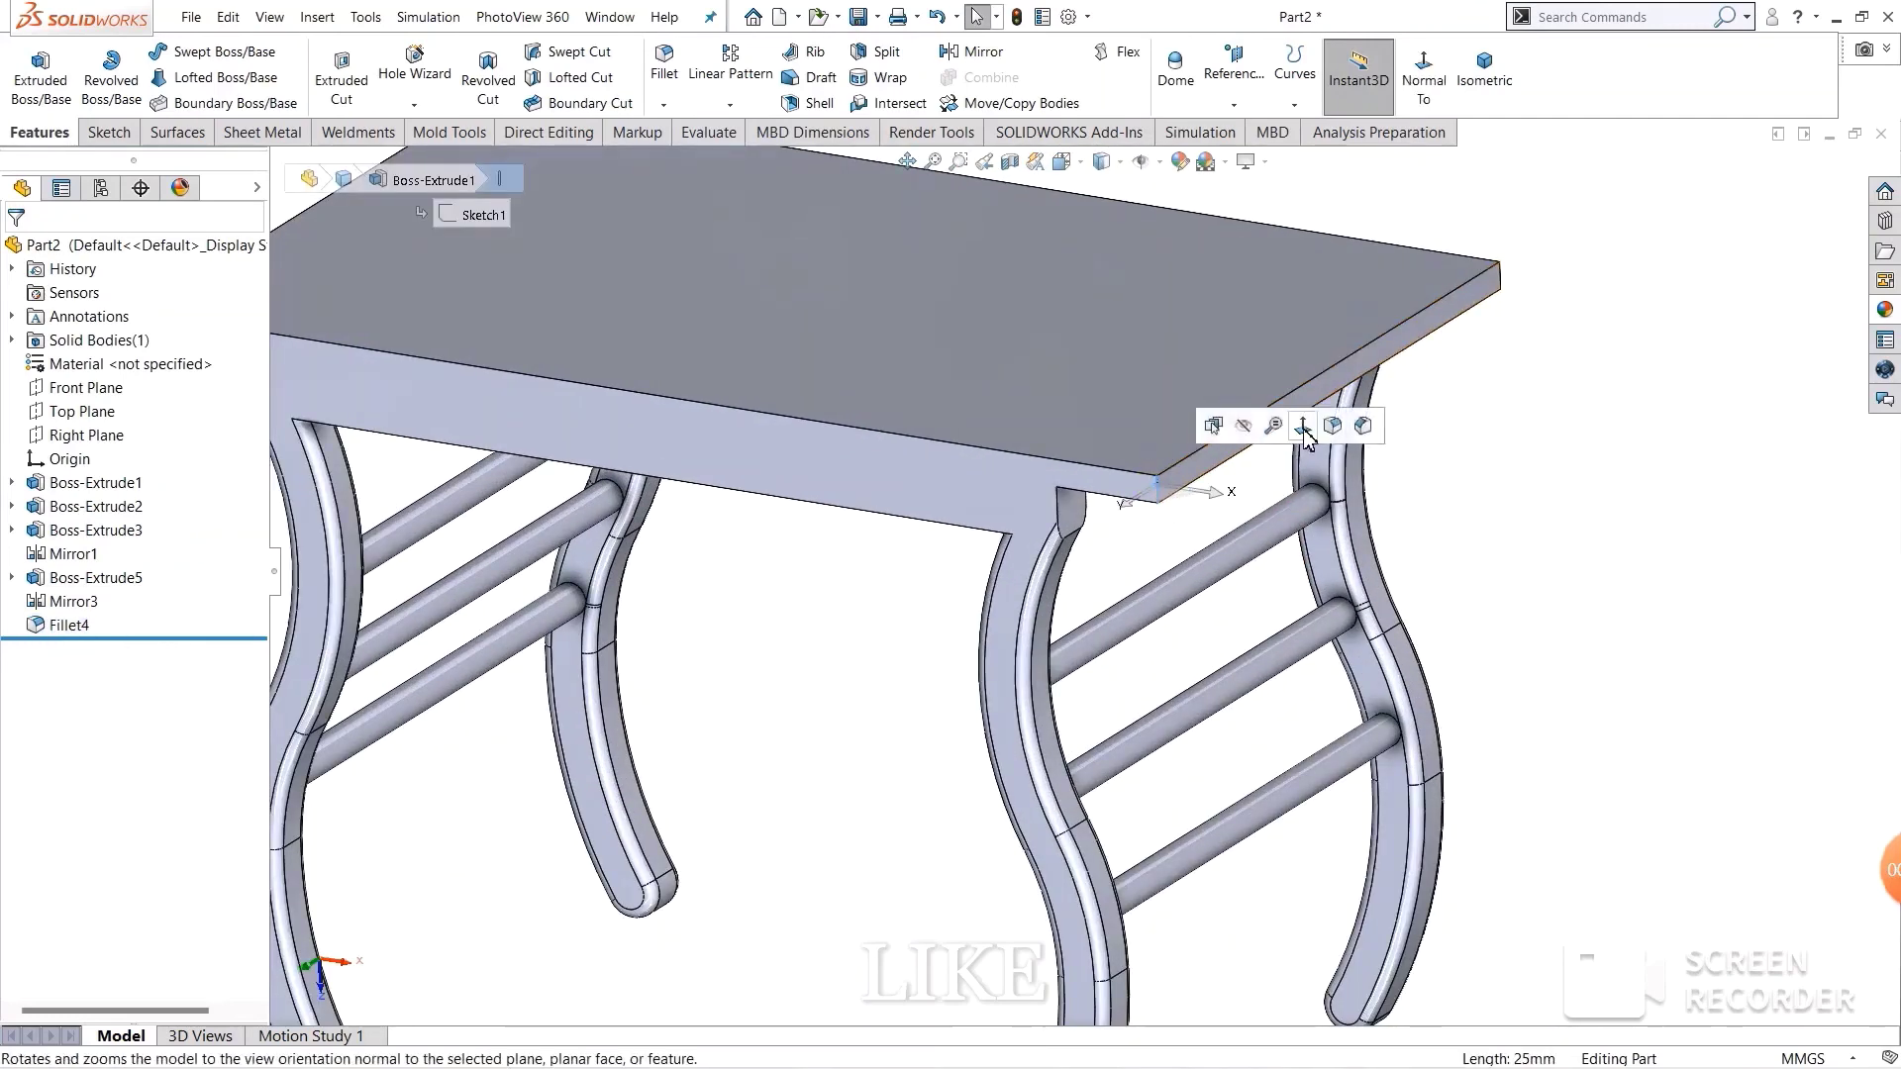
left_click(1332, 423)
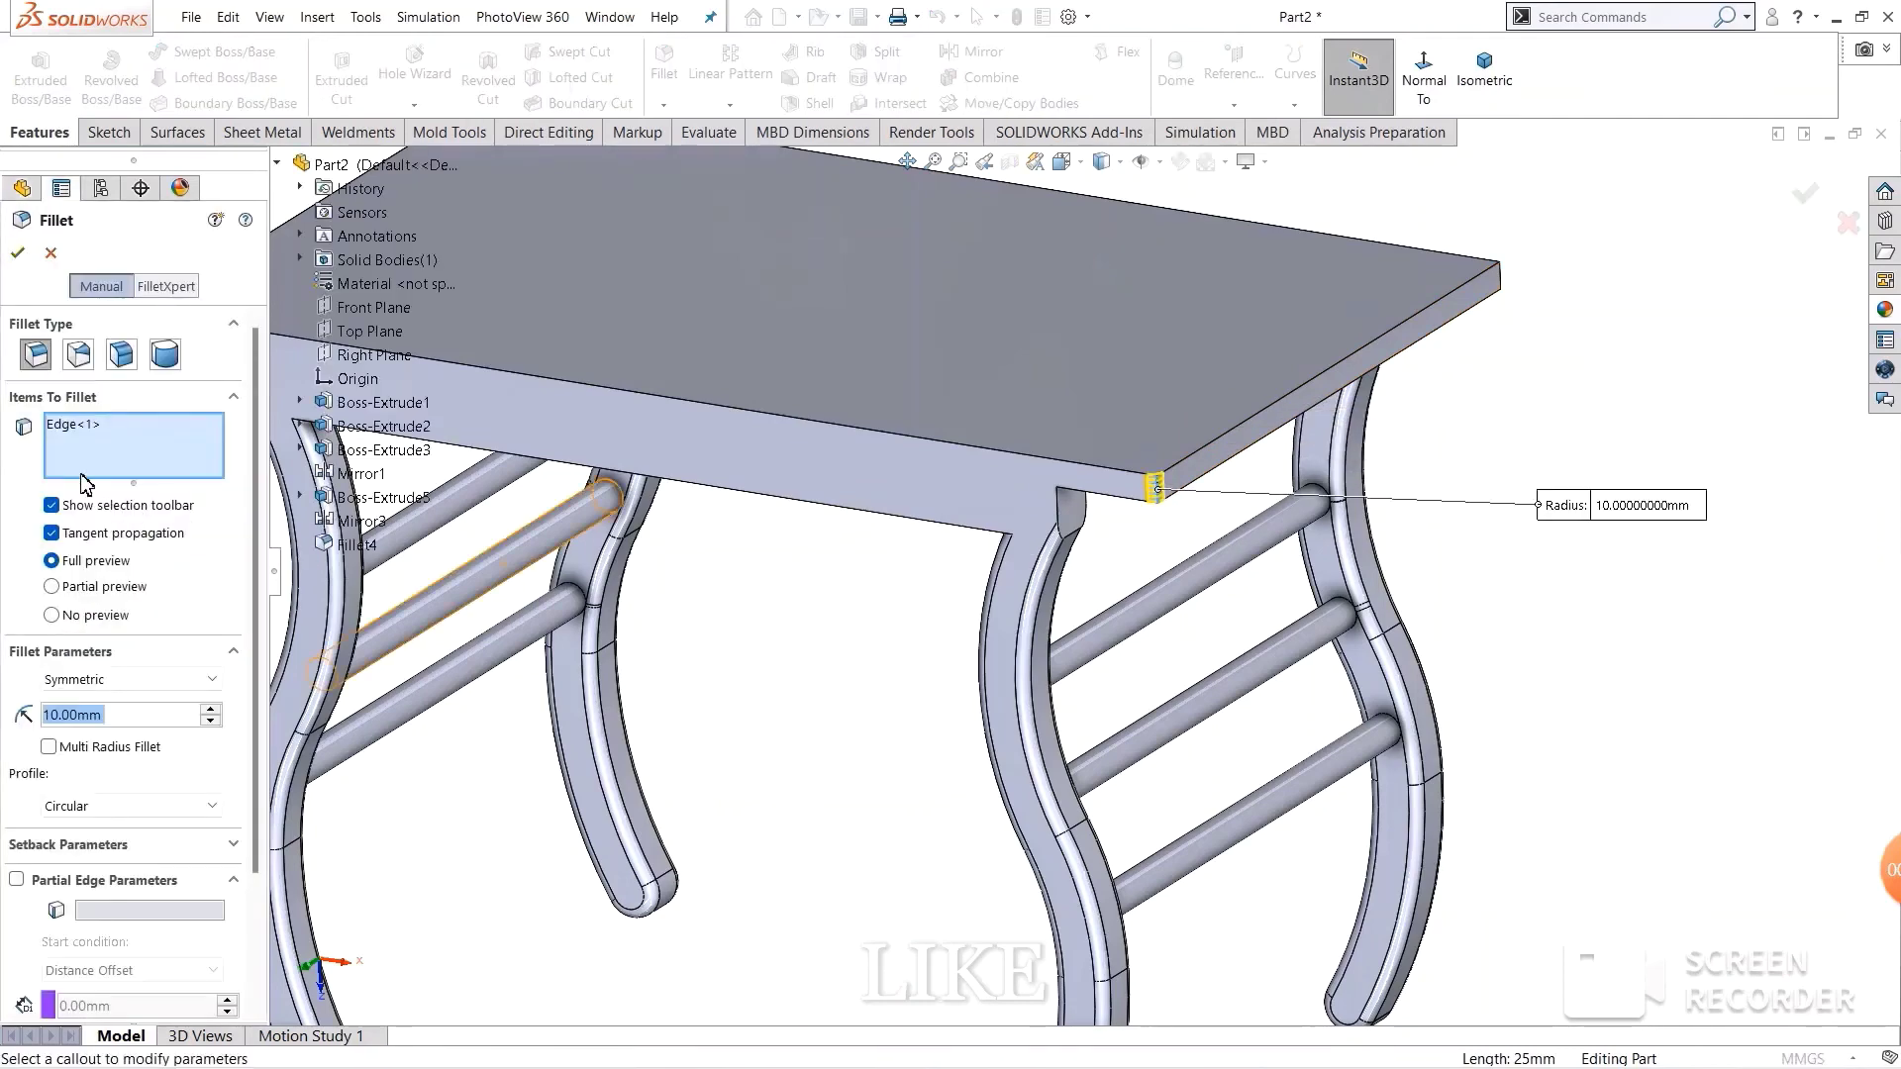
type("5")
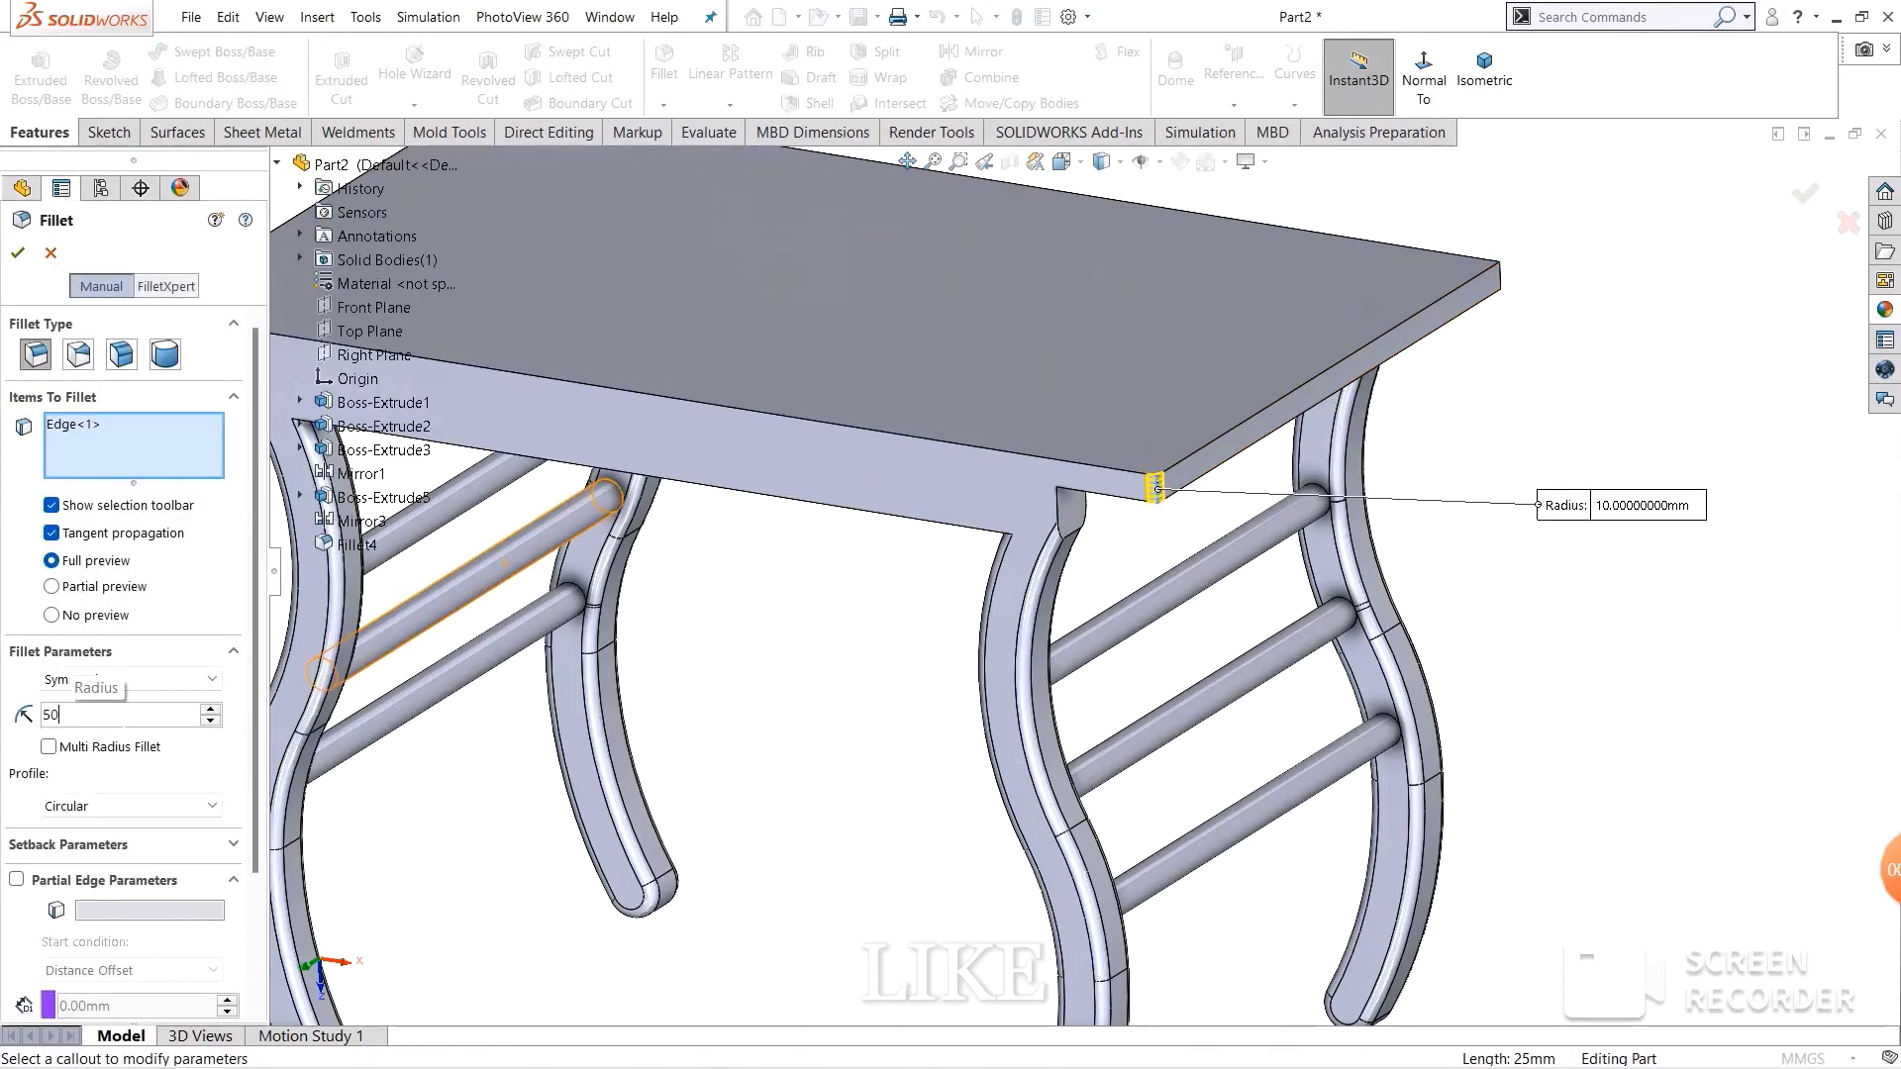
left_click(1504, 277)
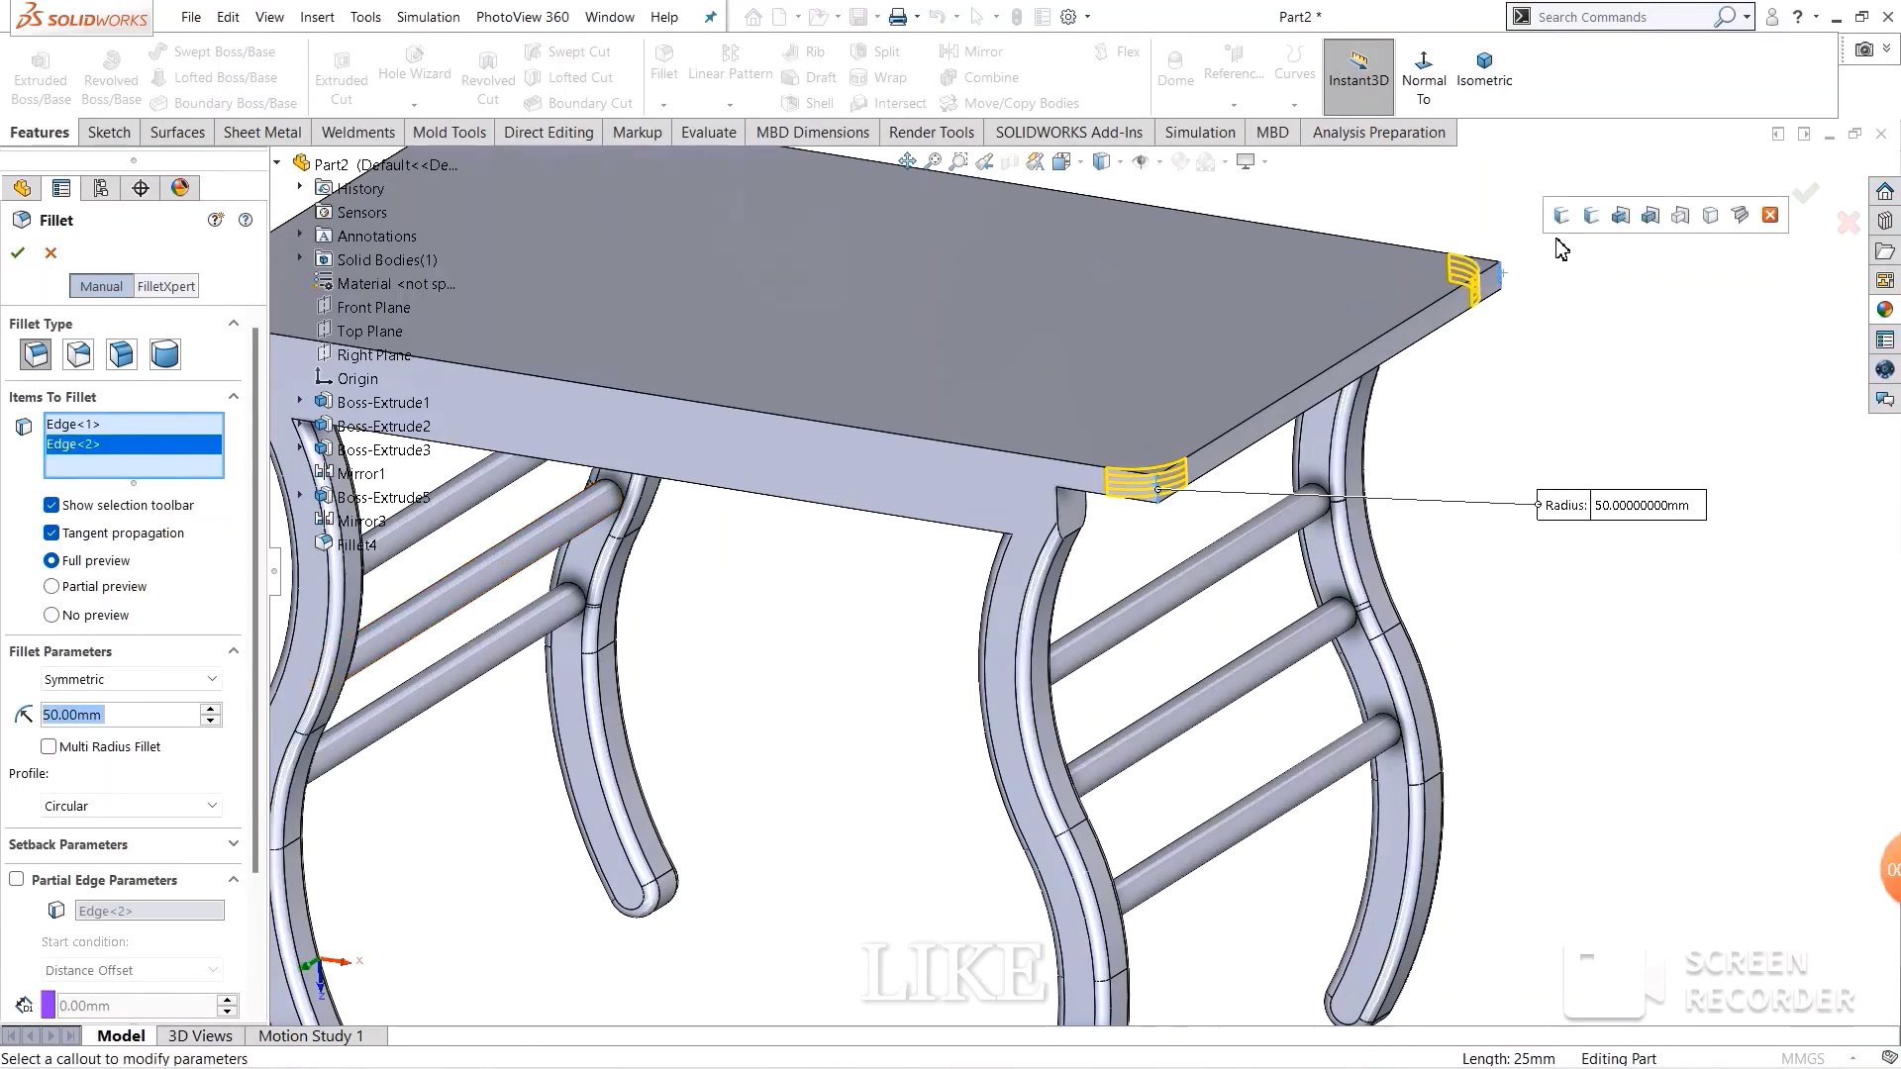
left_click(1600, 214)
scroll(1307, 726, "up", 3)
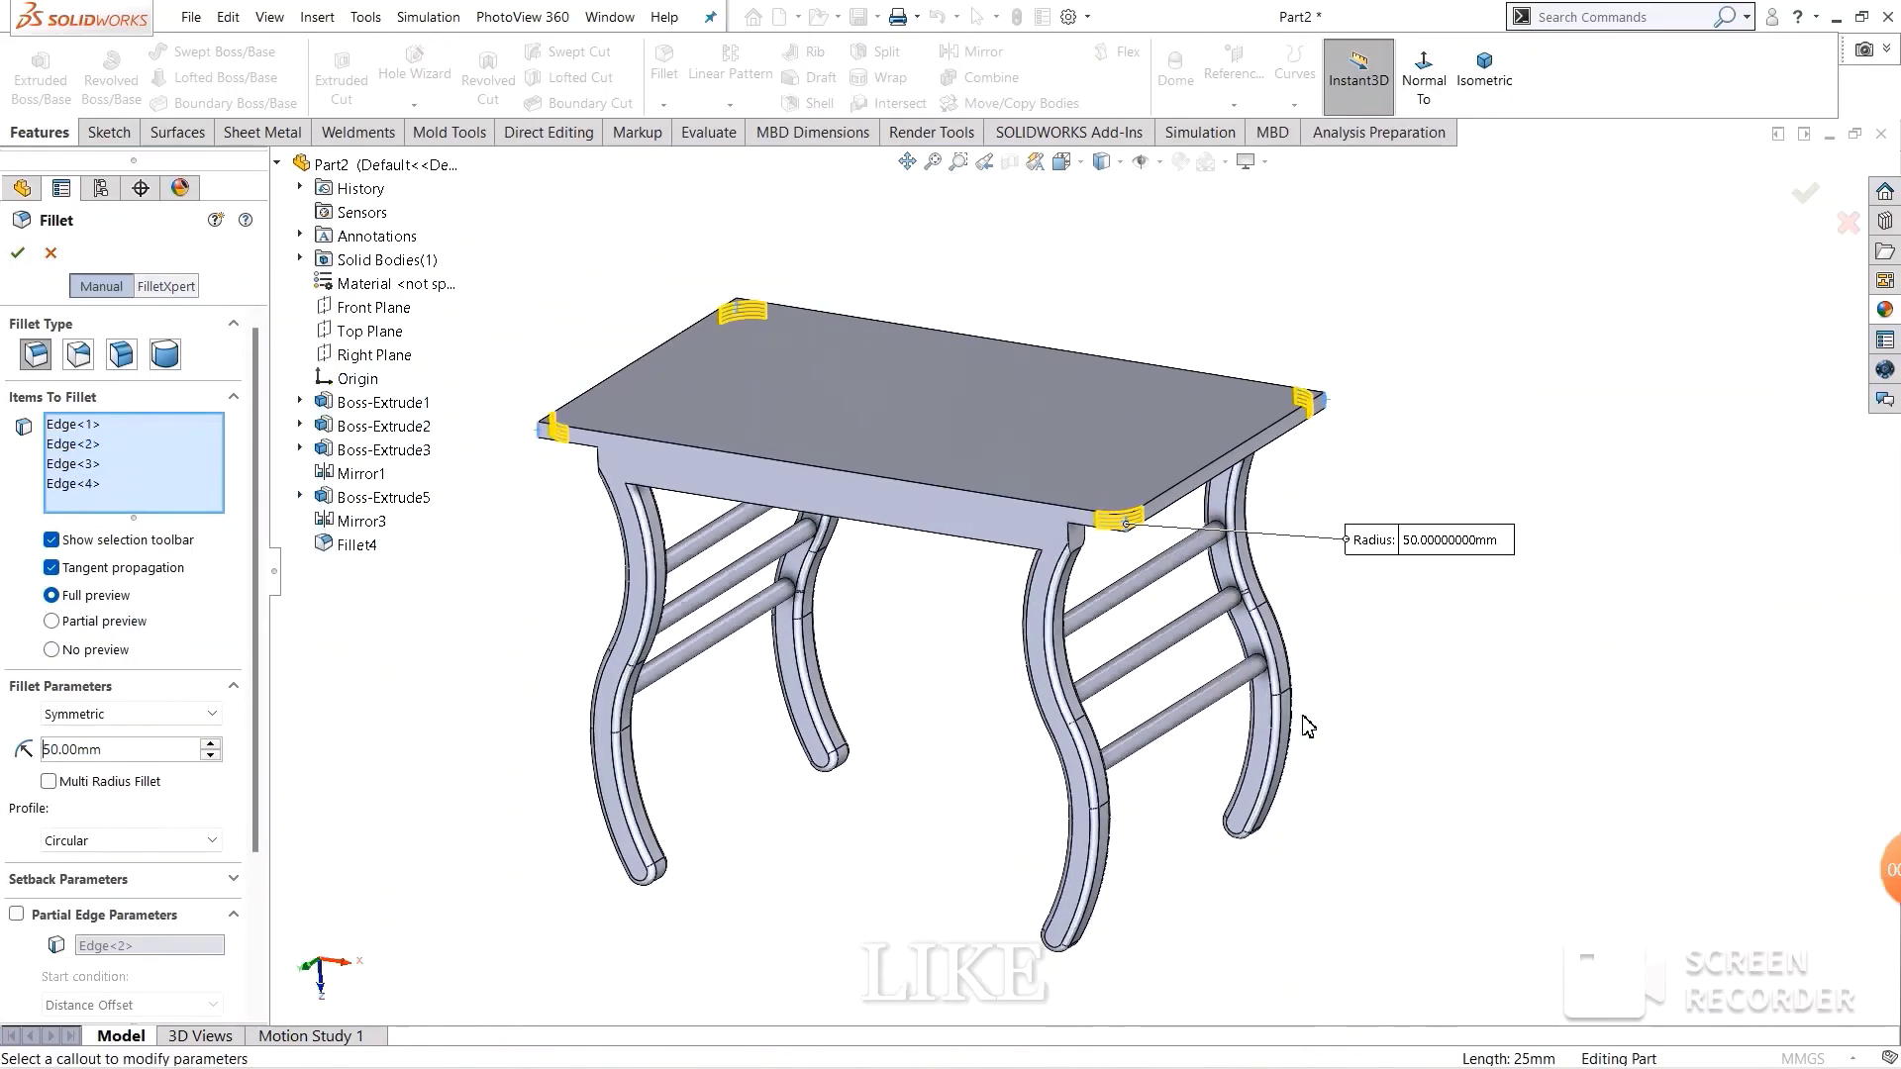
right_click(723, 602)
mouse_move(951, 679)
middle_mouse_down()
mouse_move(1024, 721)
mouse_move(976, 623)
middle_mouse_up()
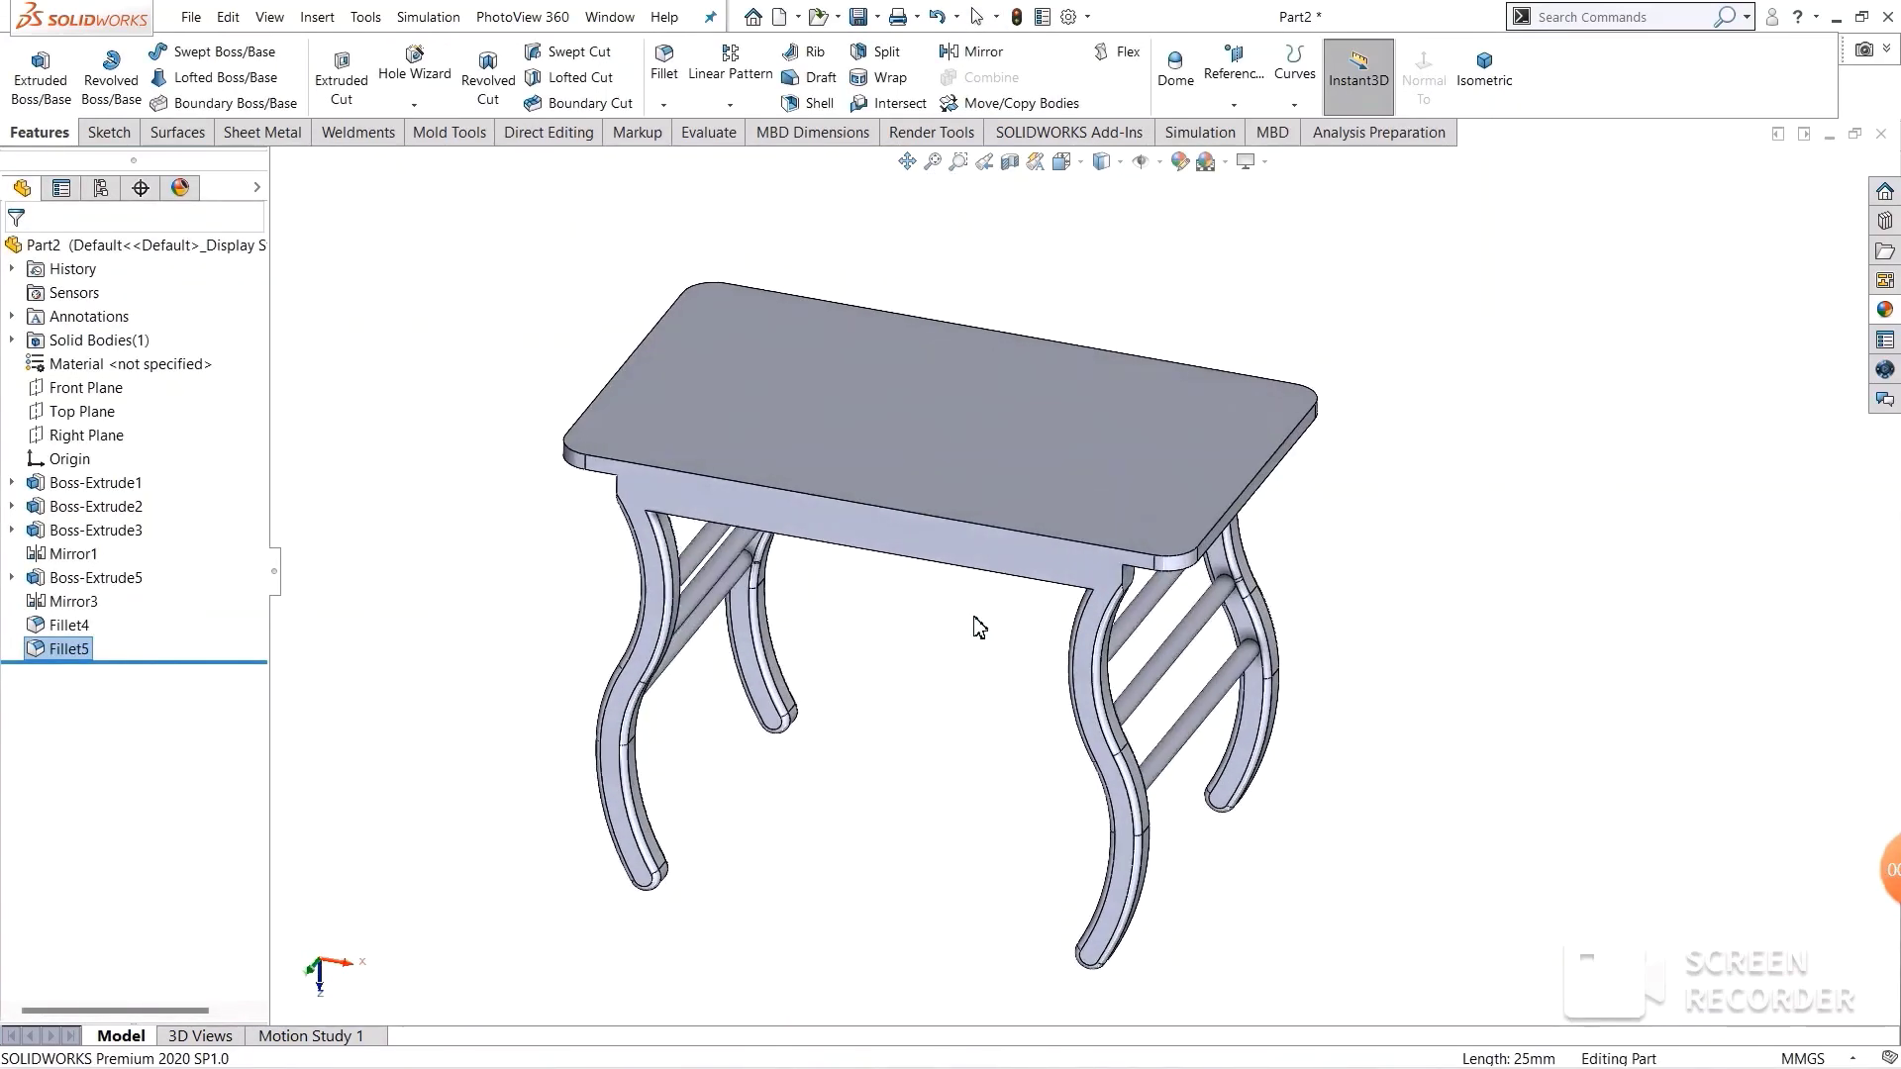
- Fillet the tabletop's upper perimeter edge with a 5 mm radius
left_click(962, 525)
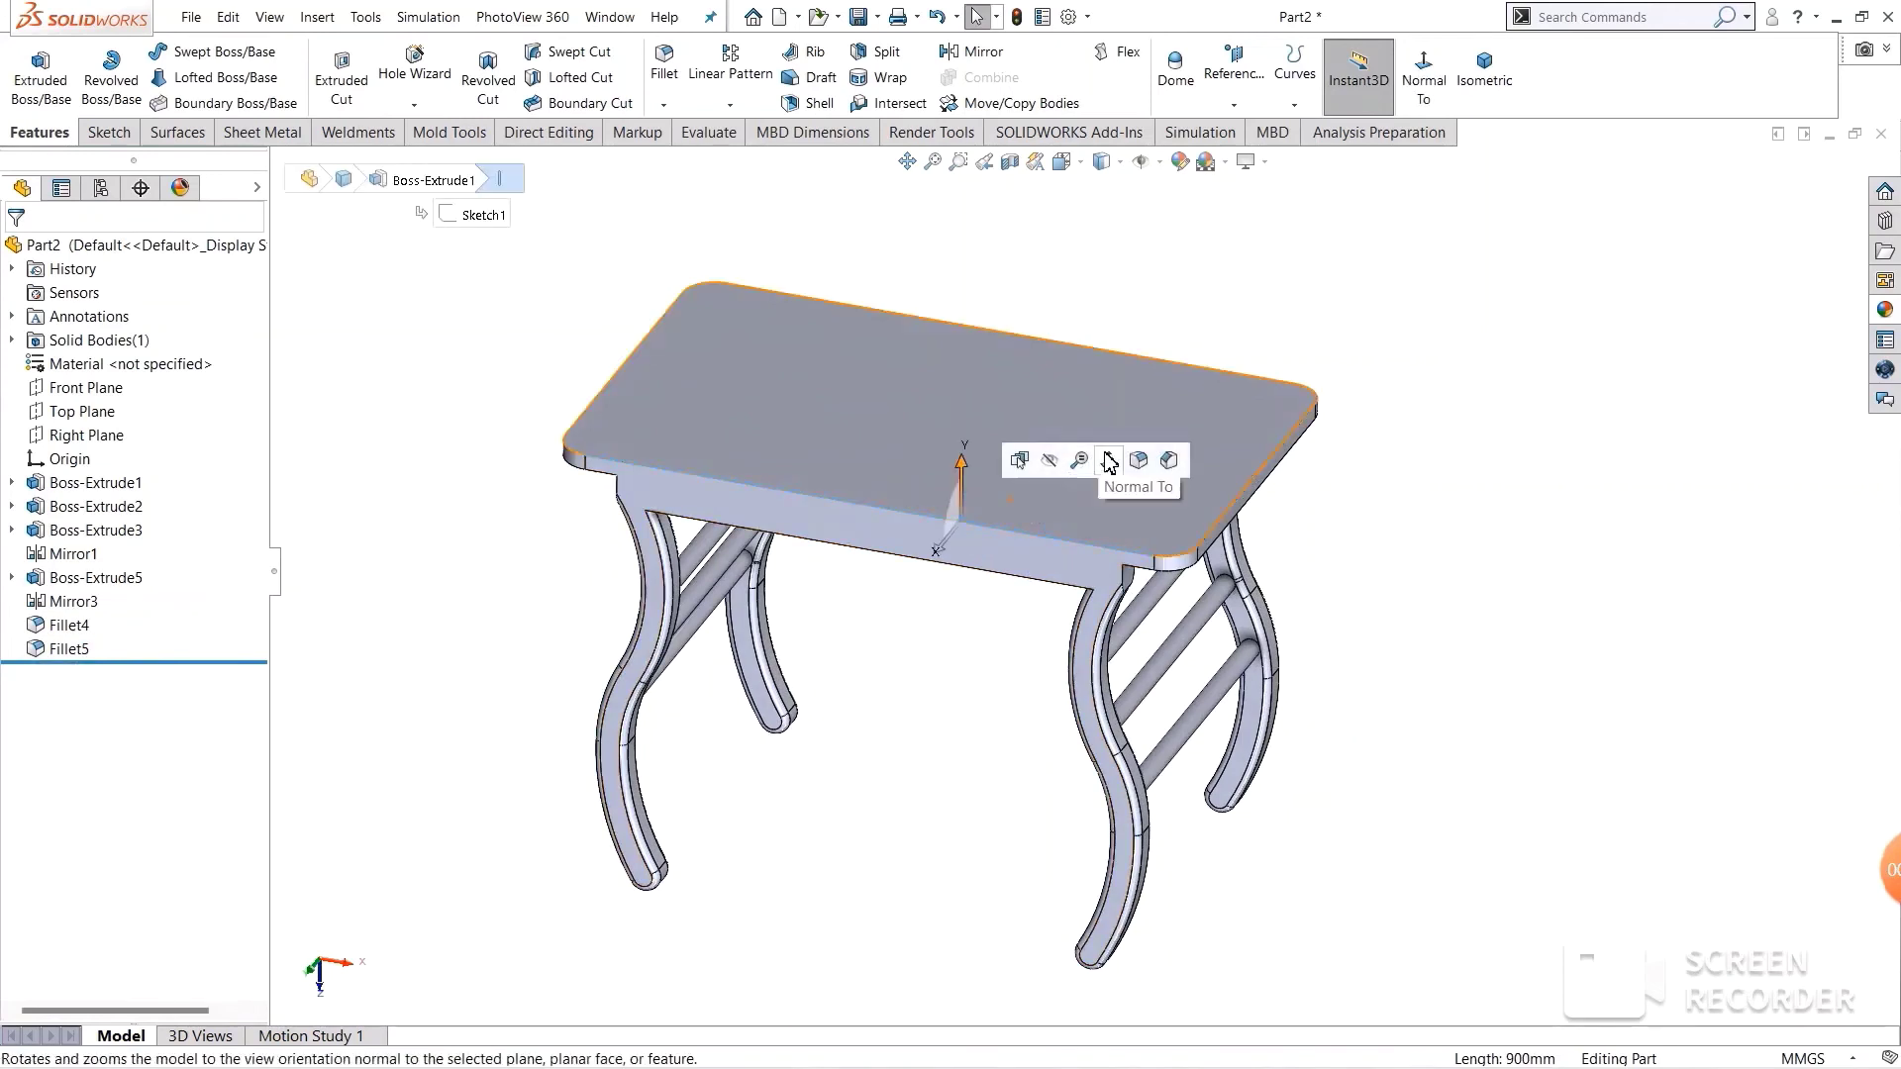
left_click(1139, 460)
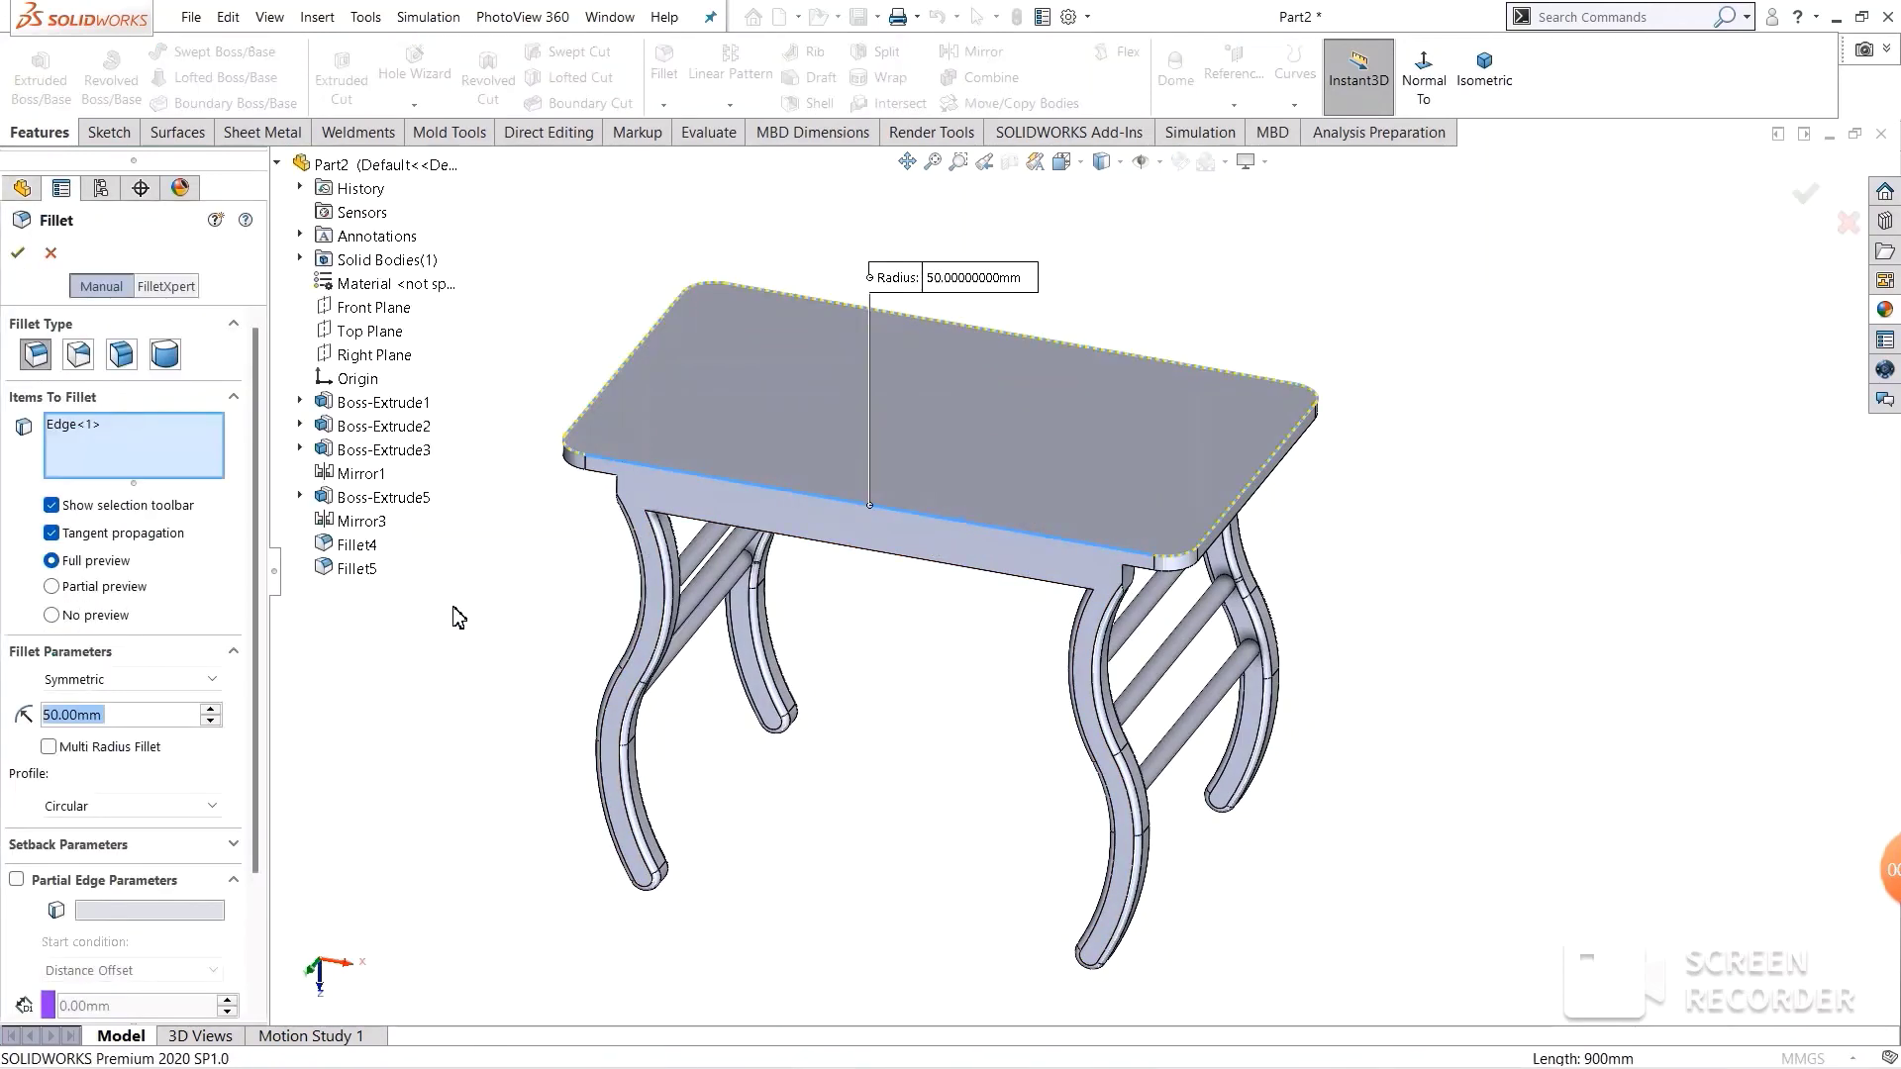
type("5")
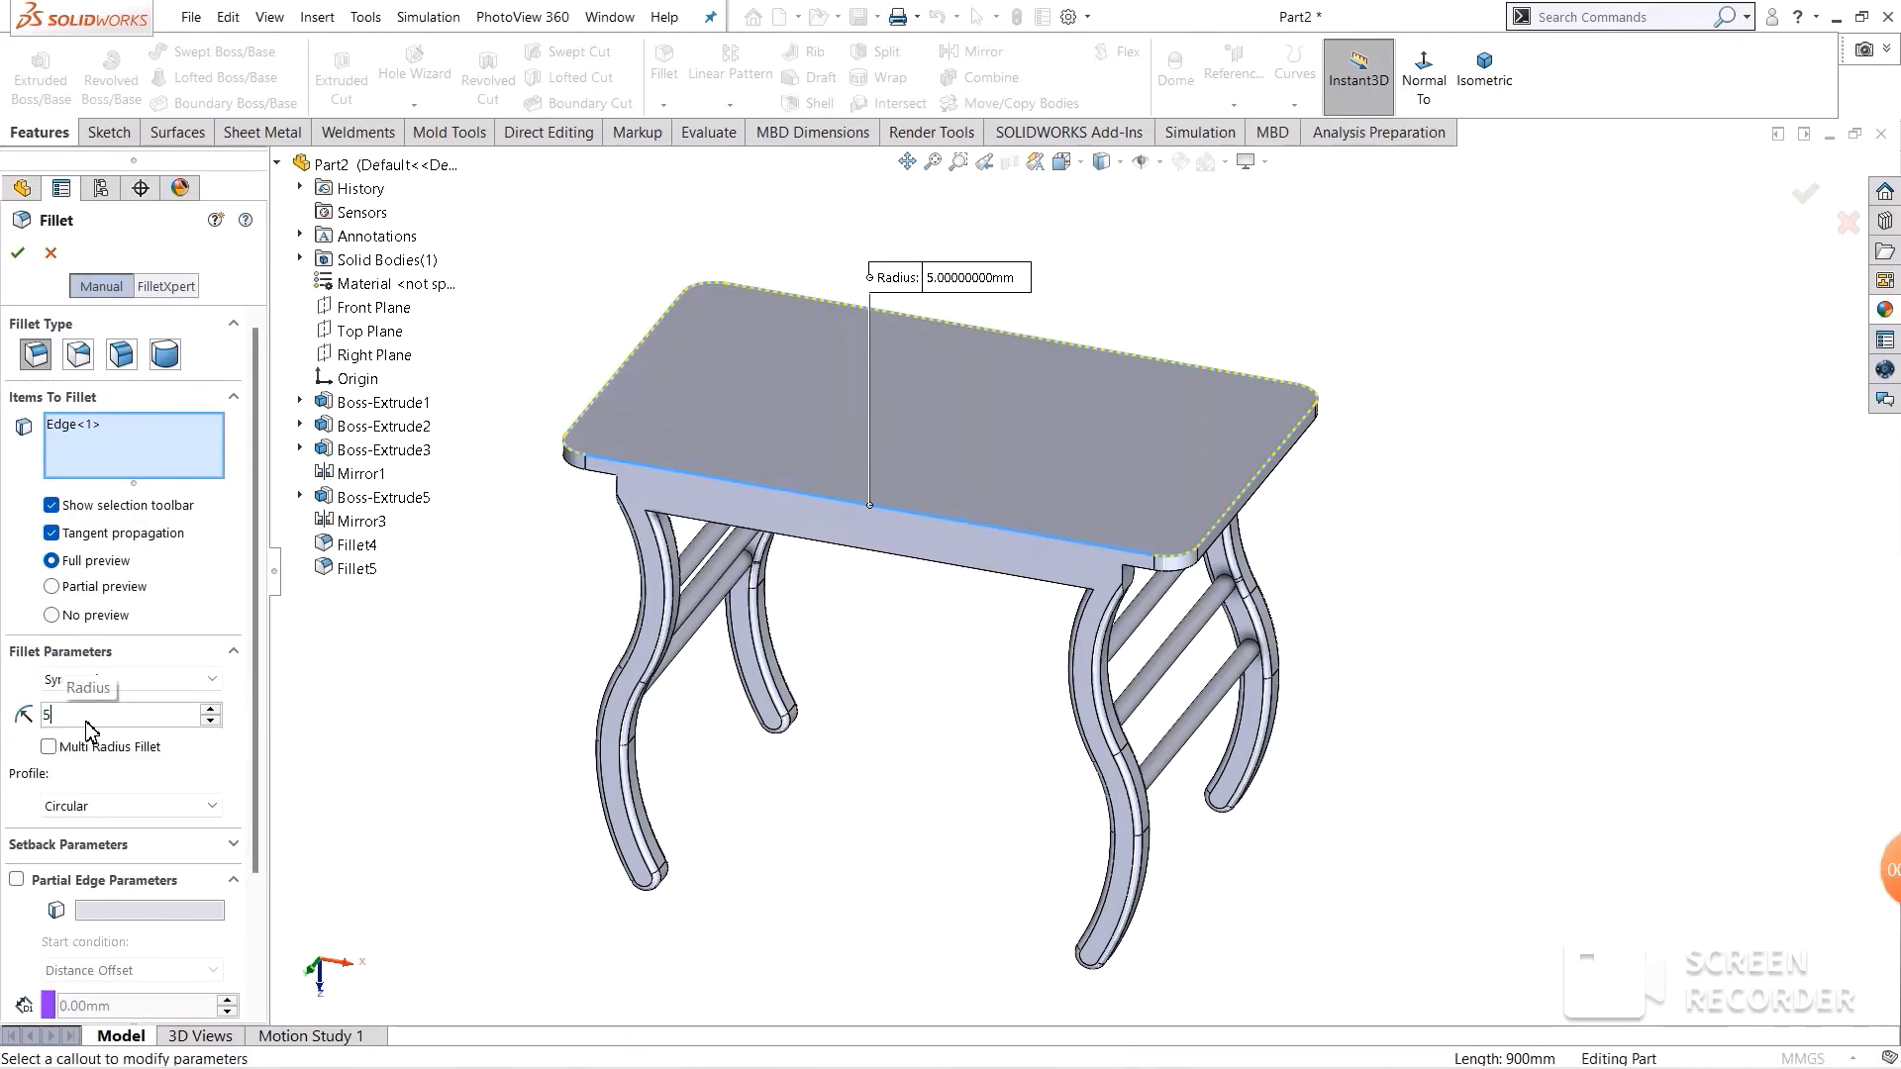
key("Return")
left_click(21, 253)
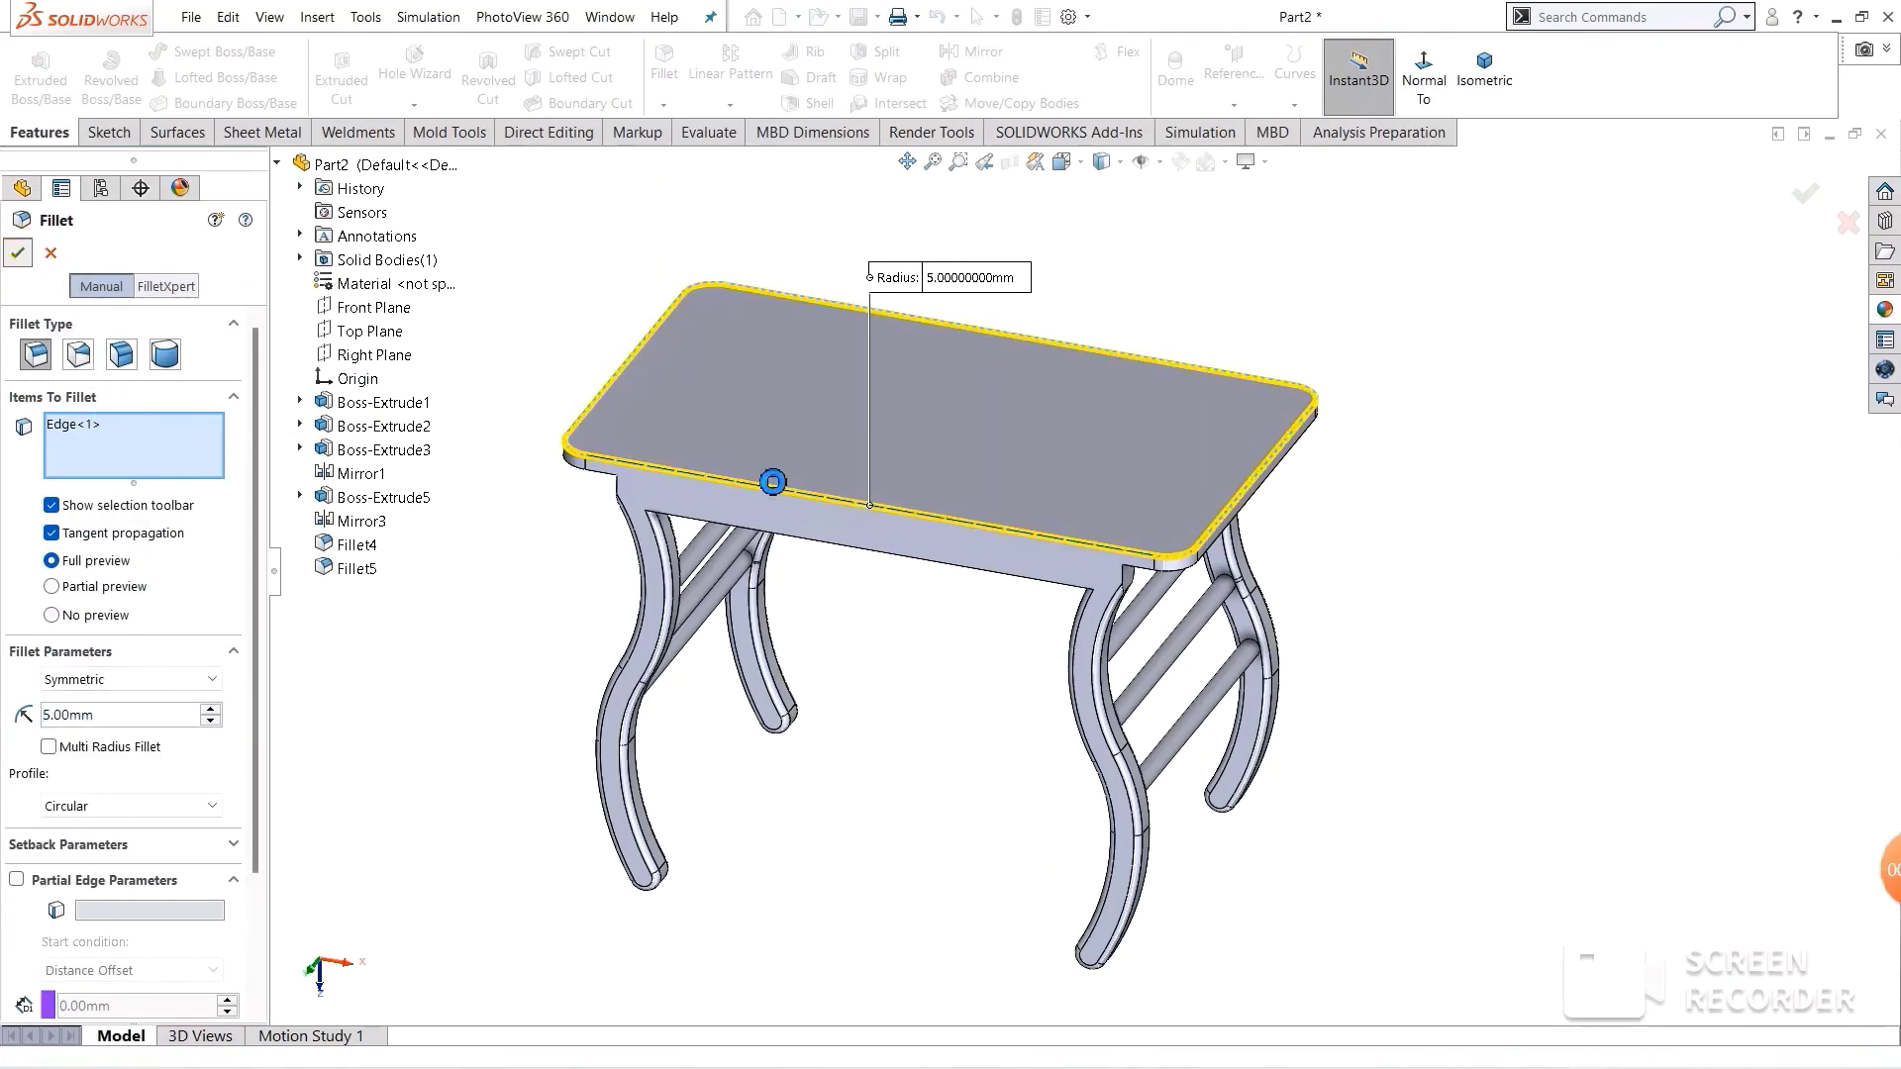
mouse_move(948, 690)
middle_mouse_down()
mouse_move(920, 755)
mouse_move(882, 692)
mouse_move(933, 637)
mouse_move(980, 709)
mouse_move(878, 891)
mouse_move(984, 733)
mouse_move(959, 699)
mouse_move(1086, 538)
mouse_move(917, 644)
mouse_move(955, 666)
mouse_move(937, 686)
middle_mouse_up()
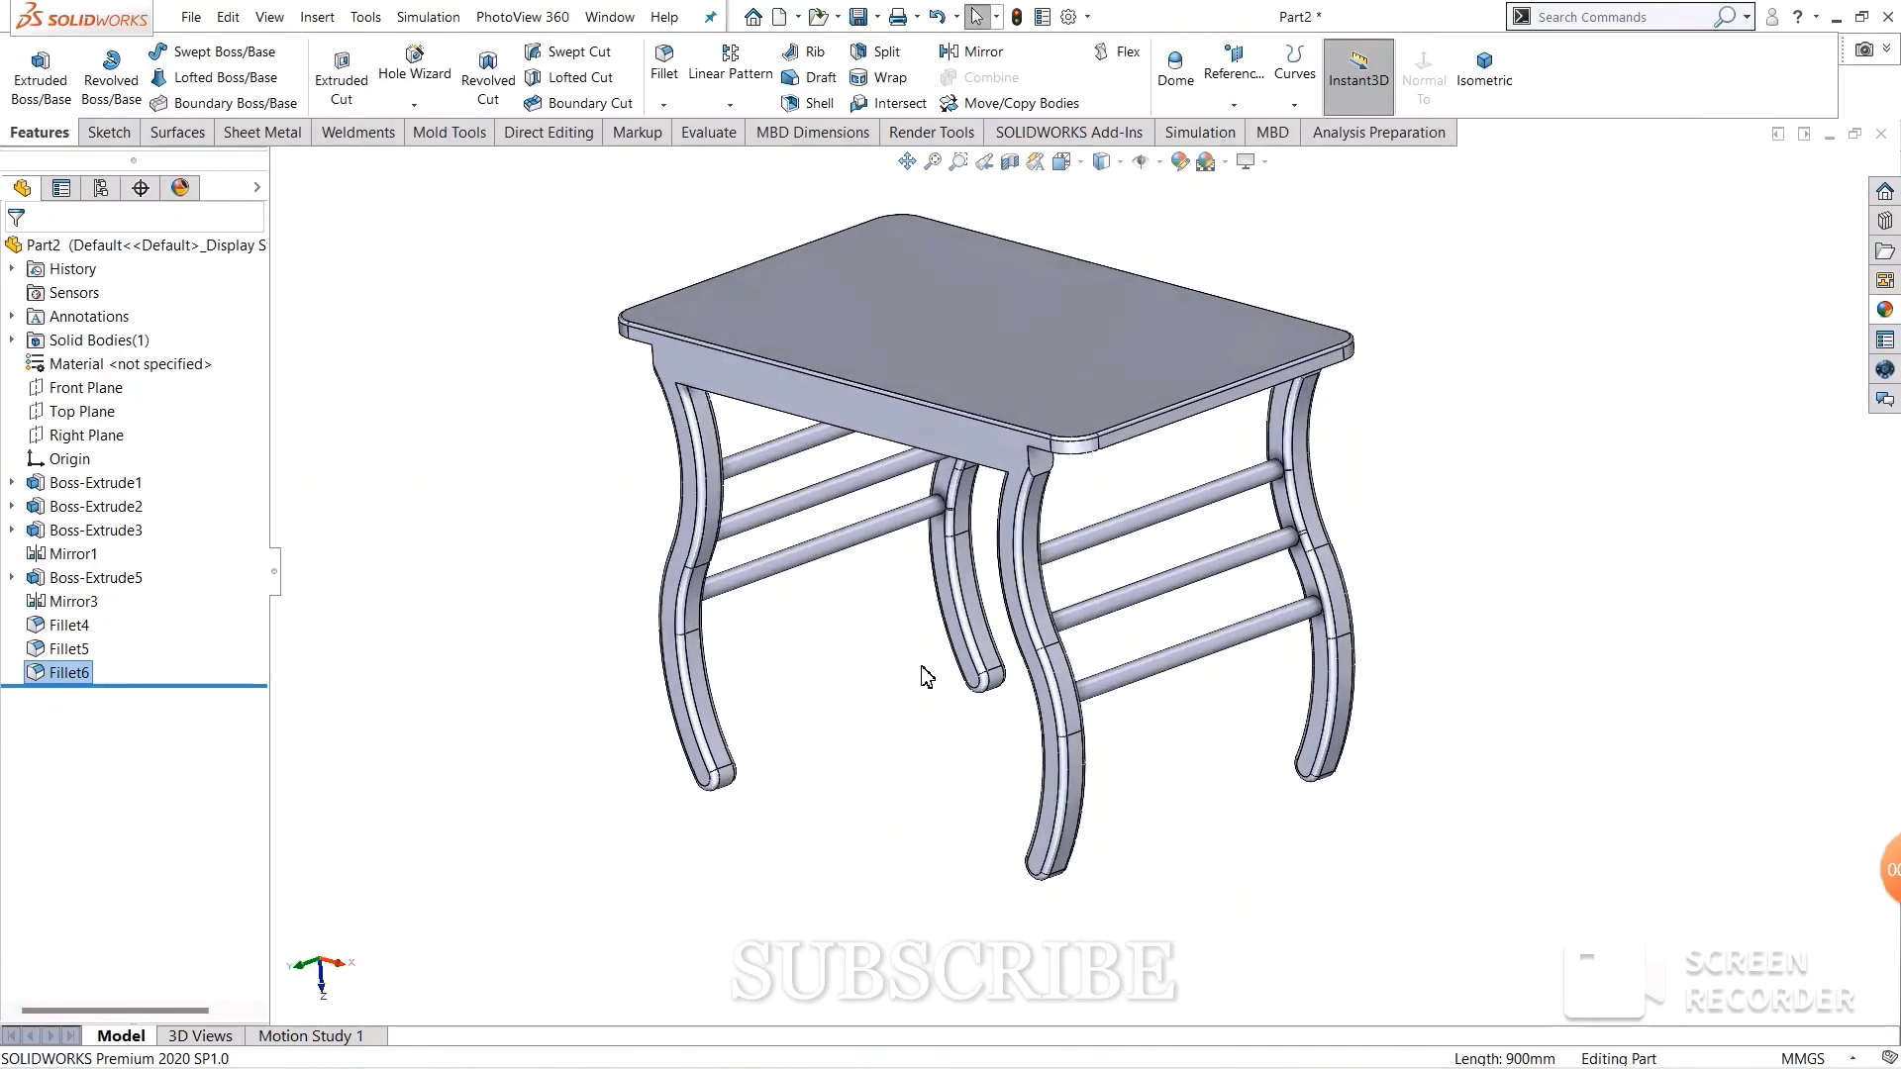
- Apply the polished walnut wood appearance to the entire table
left_click(1884, 310)
left_click_drag(1574, 958, 1137, 417)
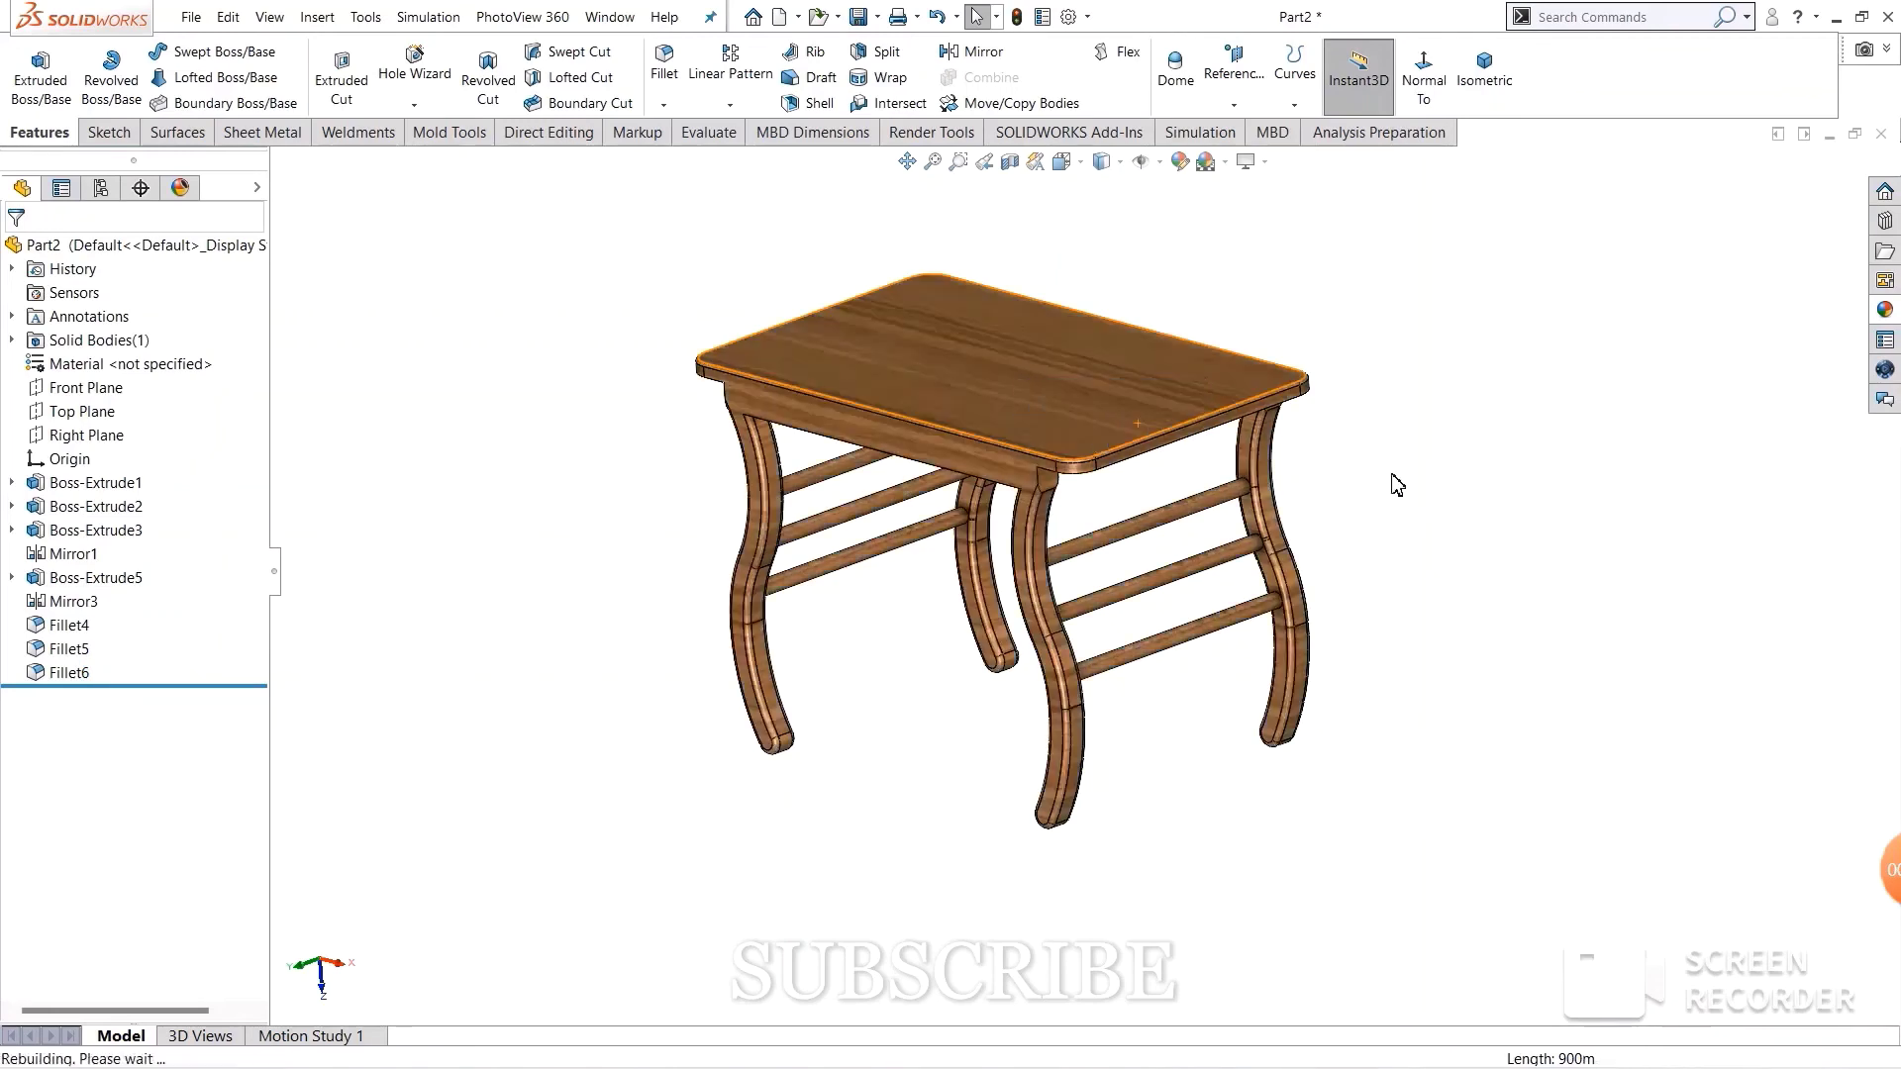
mouse_move(1400, 442)
middle_mouse_down()
mouse_move(1366, 442)
mouse_move(1711, 492)
mouse_move(1536, 496)
mouse_move(1404, 453)
mouse_move(1350, 534)
mouse_move(1399, 550)
mouse_move(1400, 509)
mouse_move(1366, 505)
middle_mouse_up()
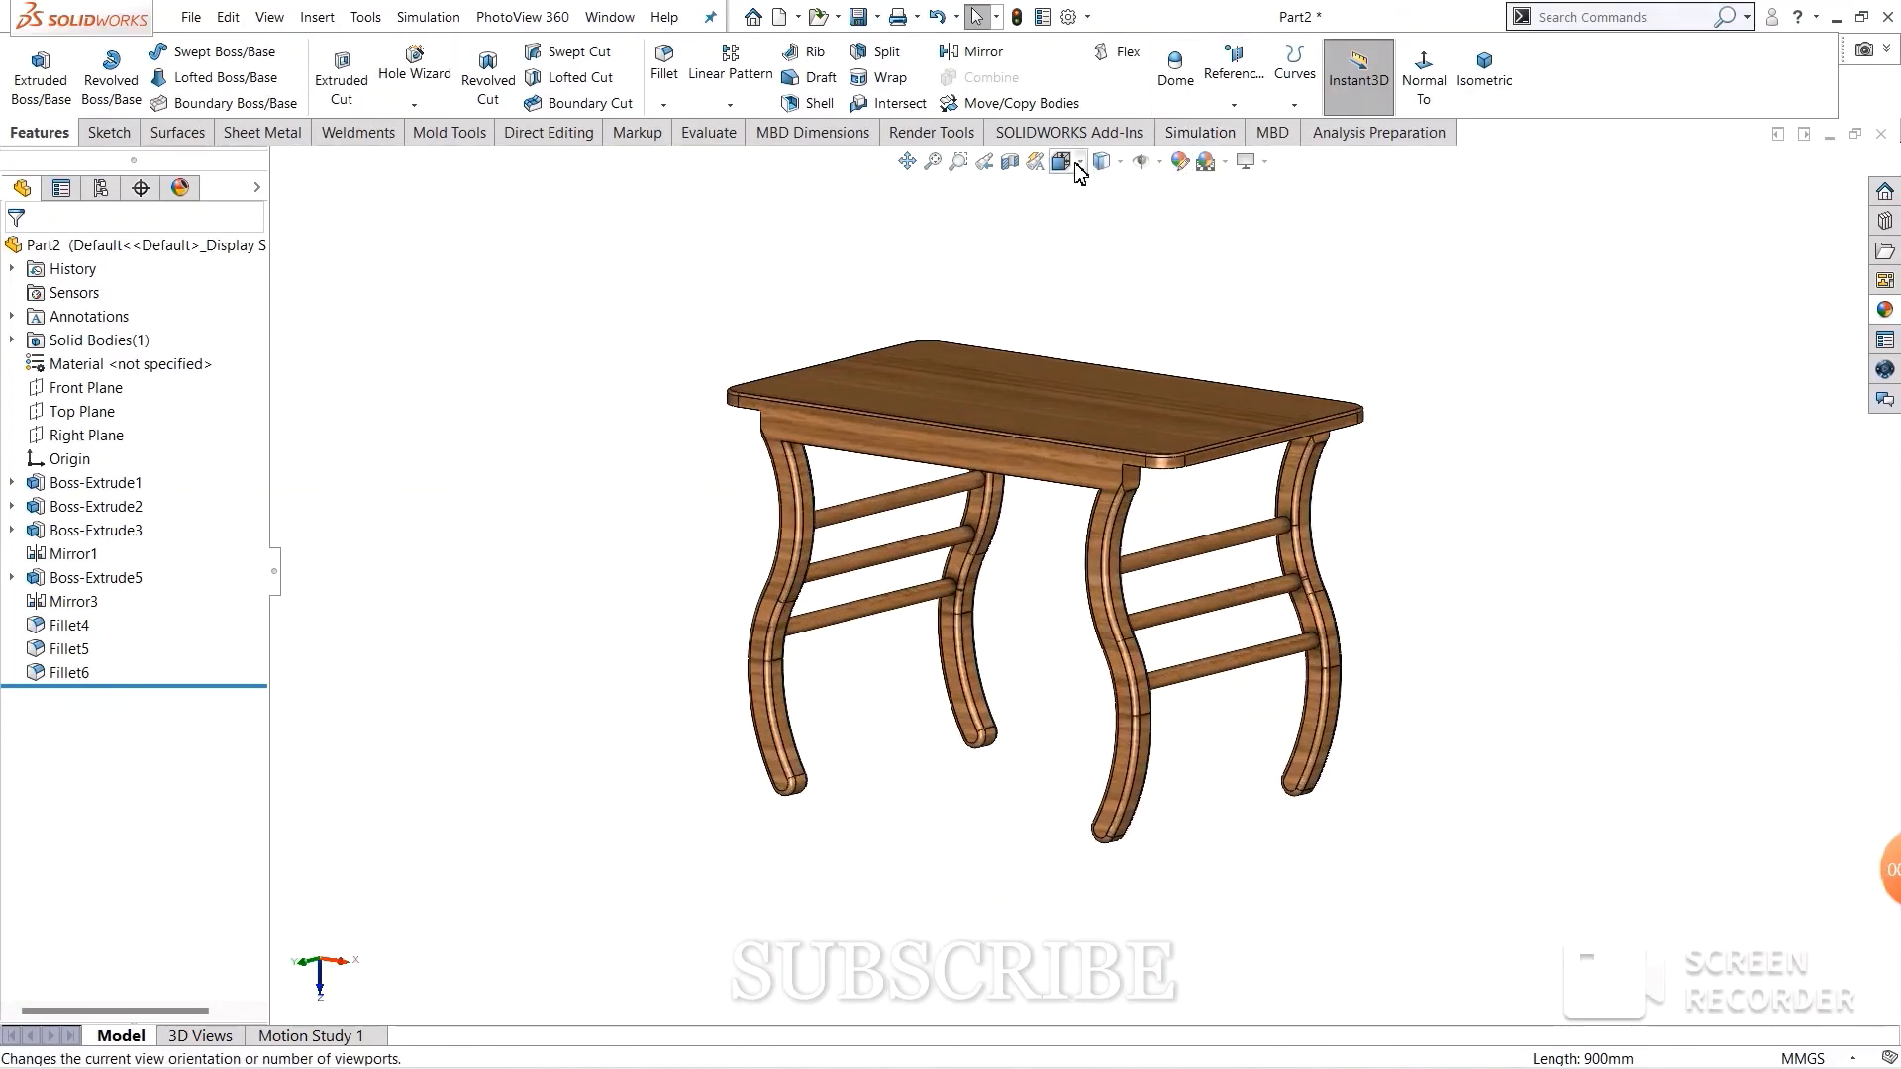
- Display the wooden table shaded without edge lines and zoom to view it
left_click(1118, 164)
left_click(1119, 228)
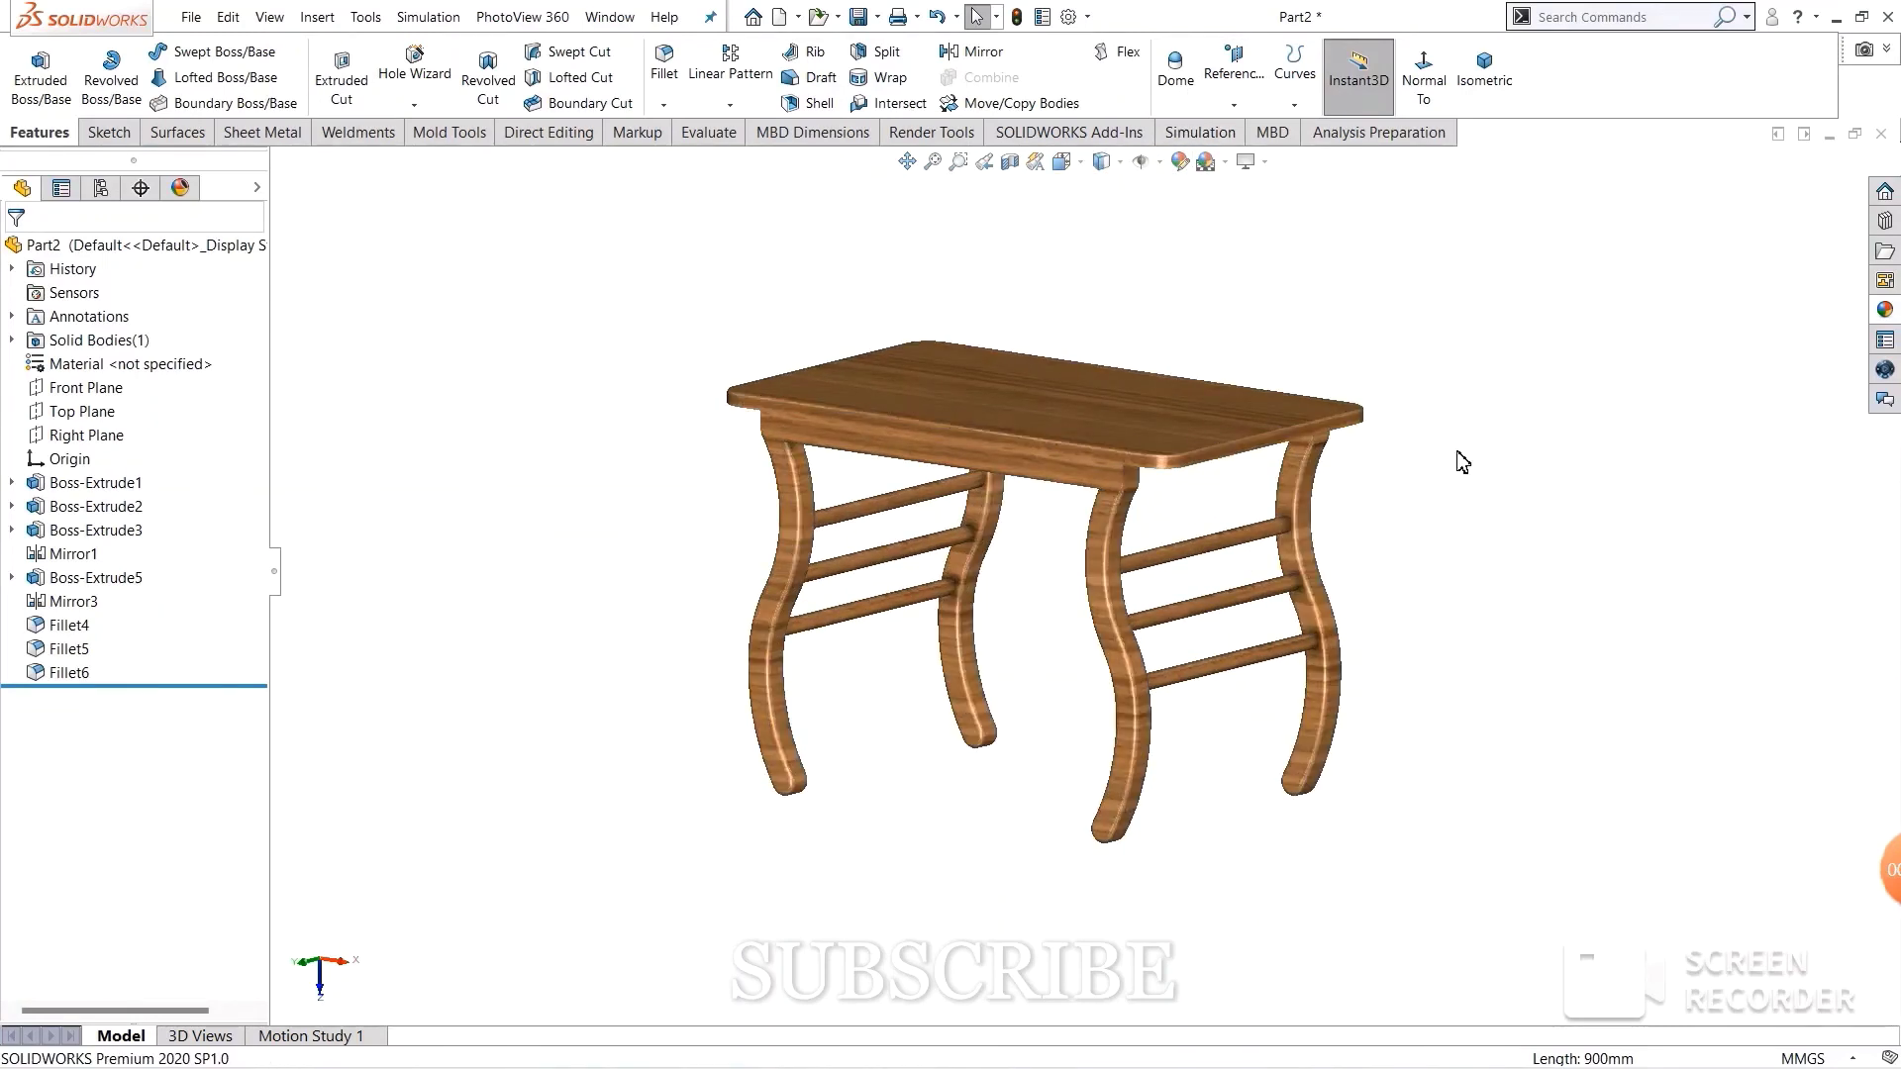
middle_click_drag(1460, 459, 1461, 455)
scroll(1023, 535, "down", 1)
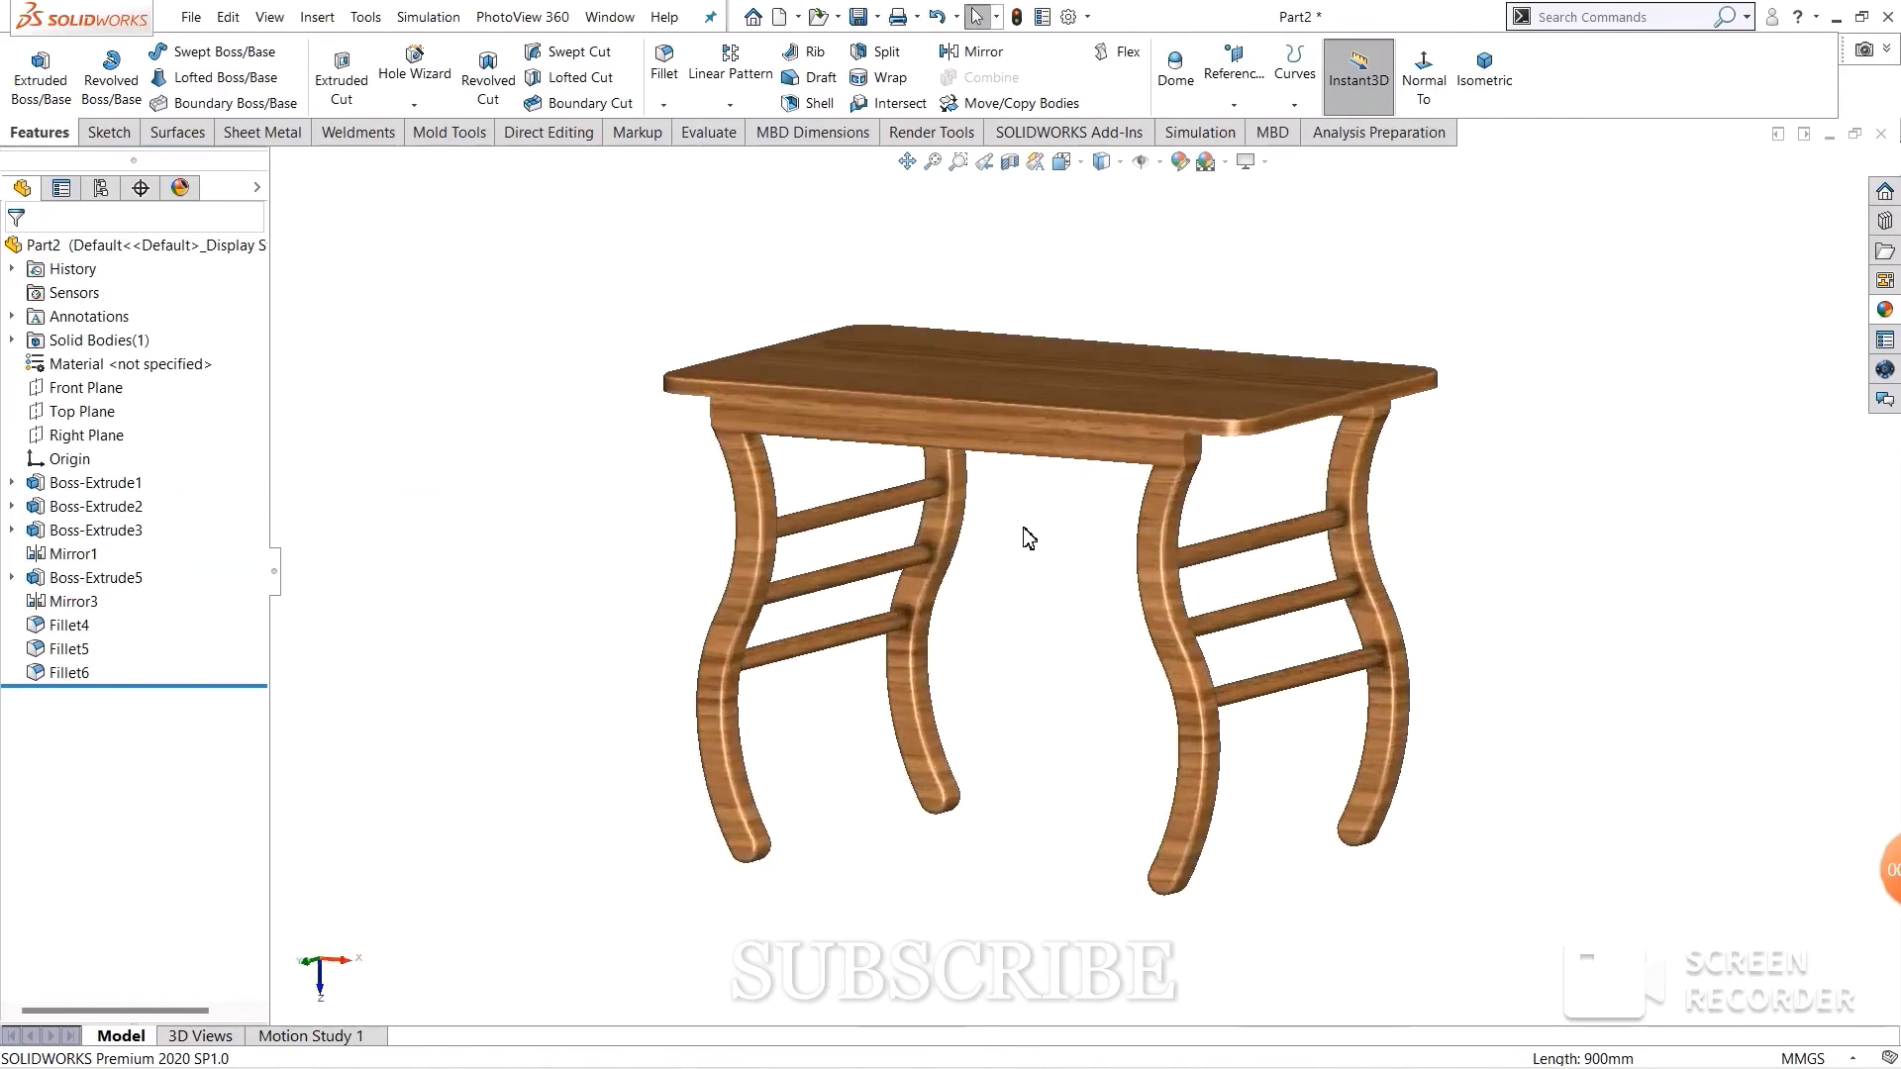
scroll(1047, 563, "down", 2)
scroll(1050, 572, "down", 1)
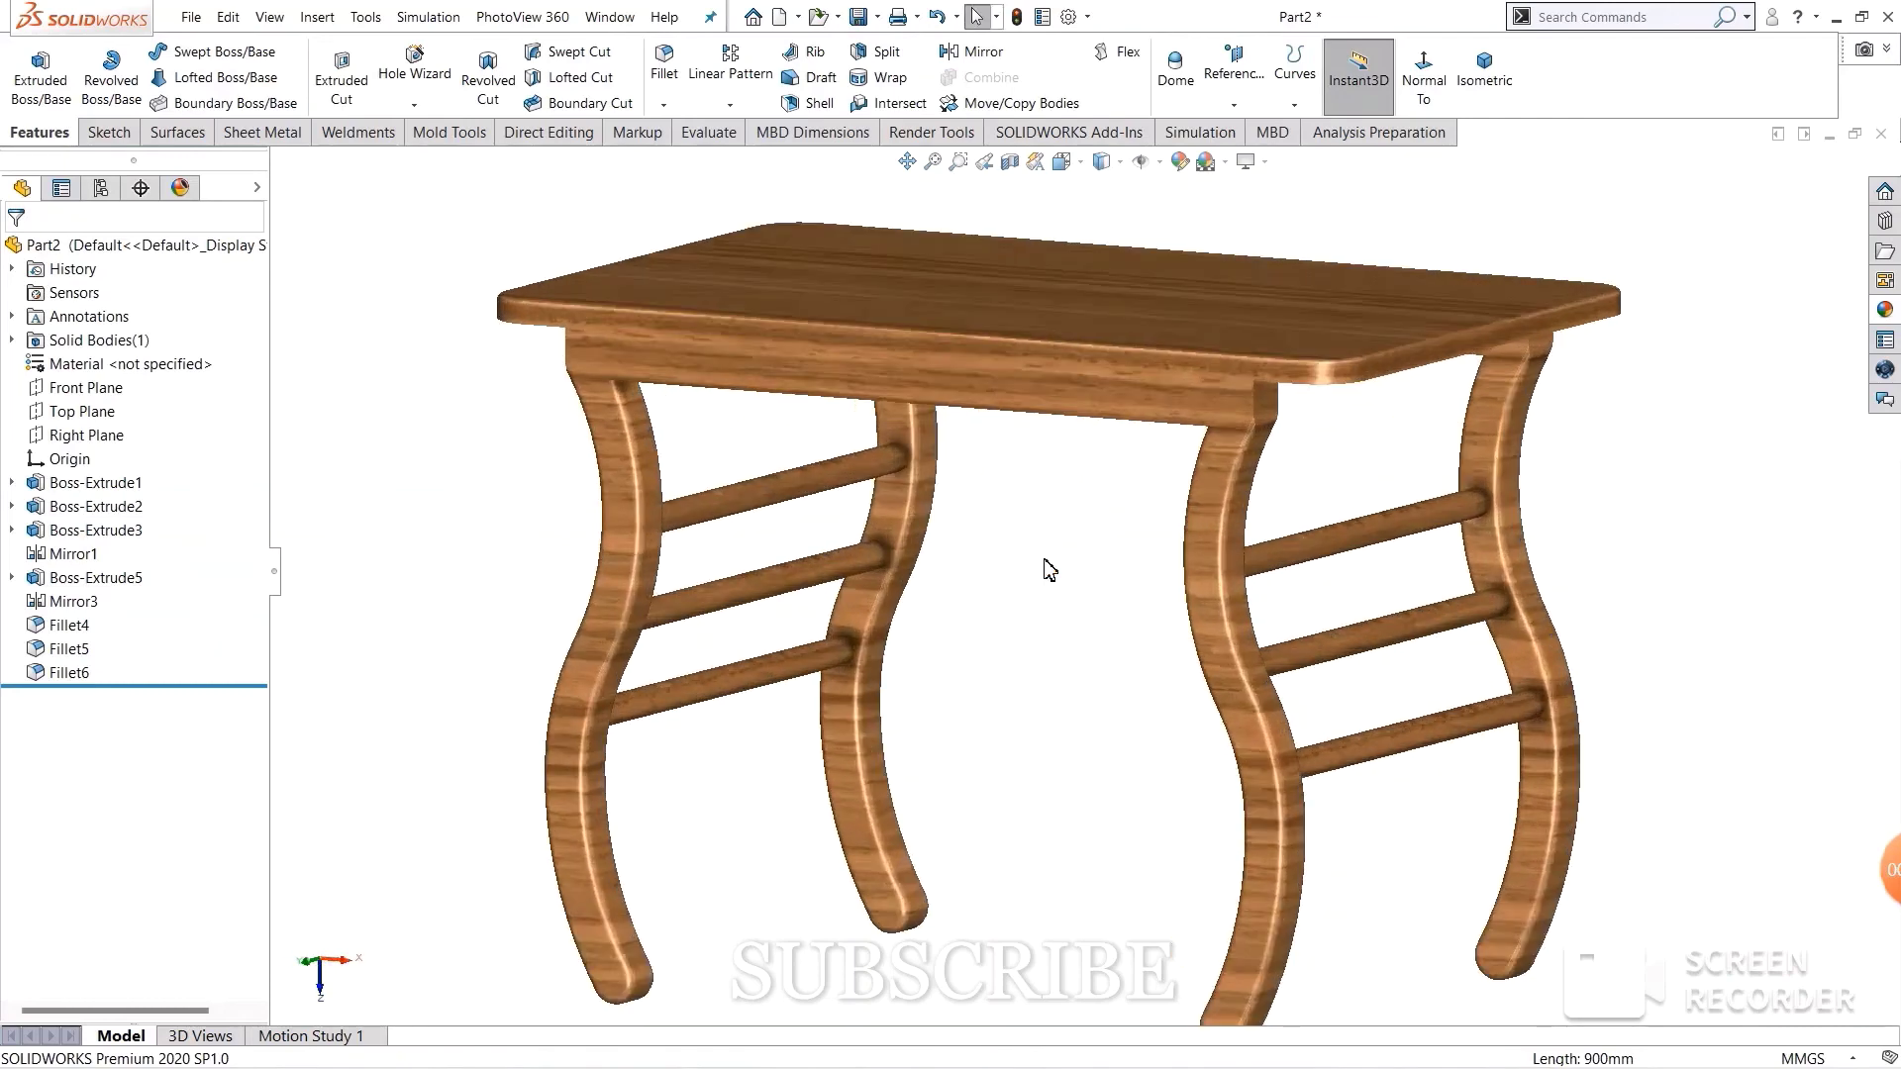